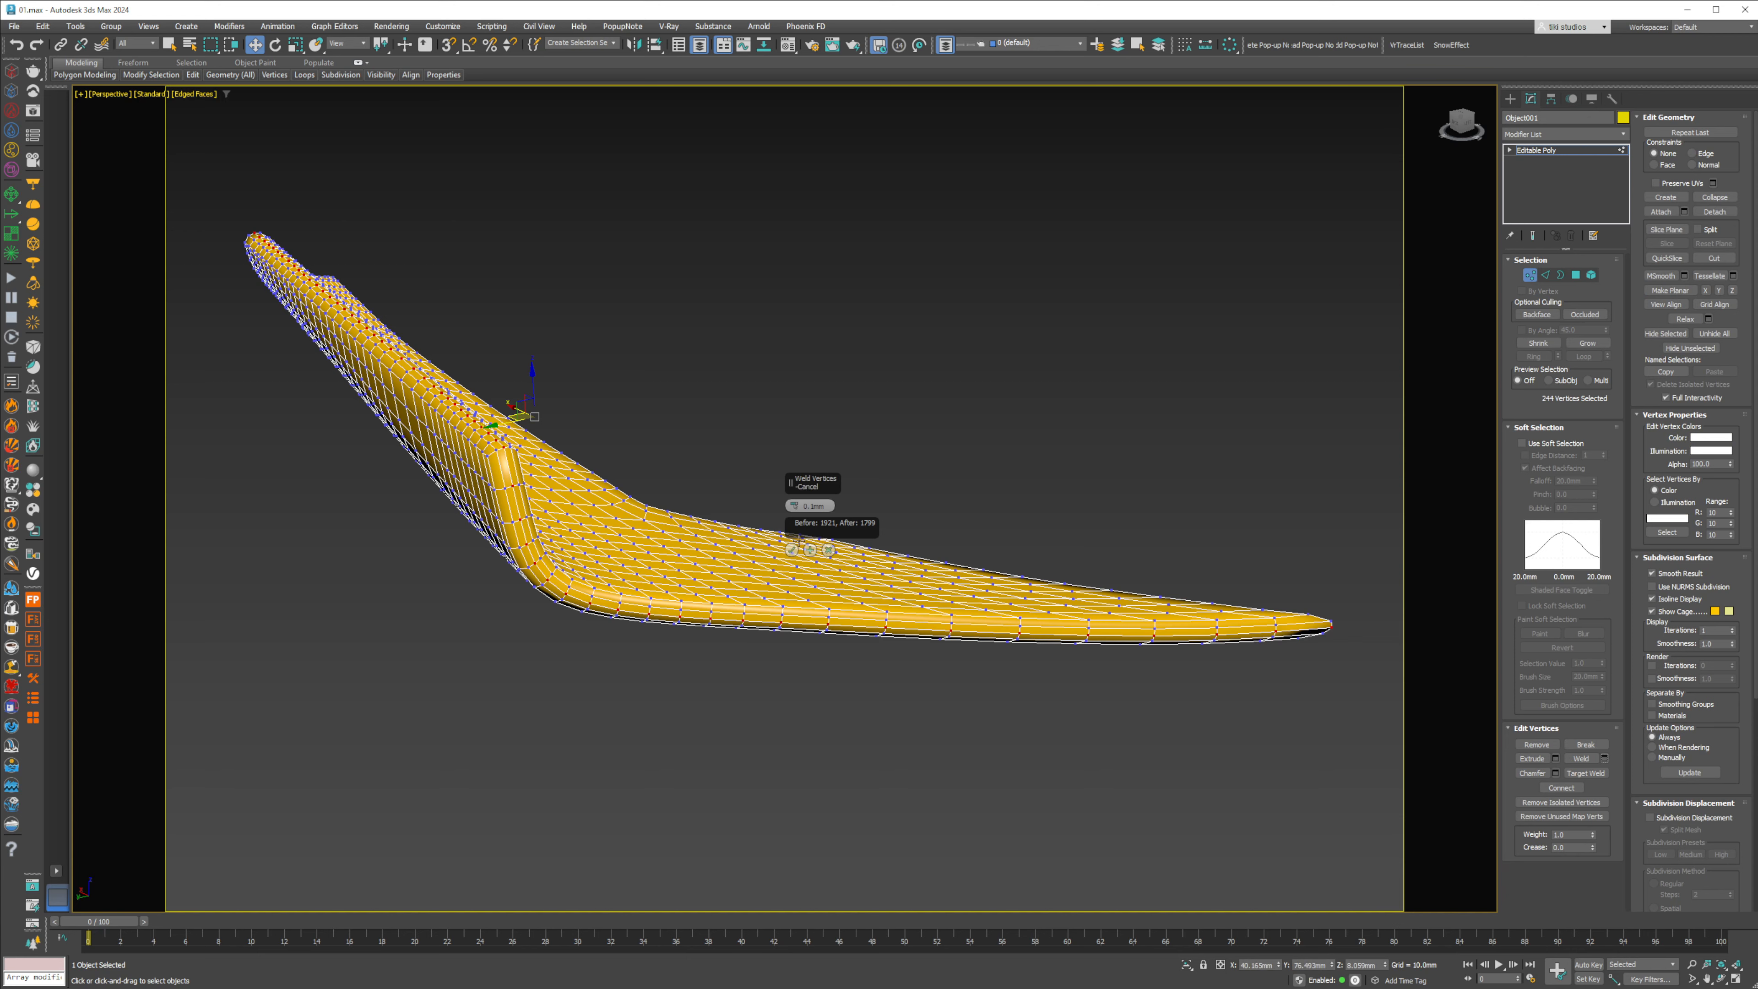
# Step: Weld the selected vertices of the blade mesh and leave sub-object editing
pyautogui.click(792, 550)
pyautogui.press('3')
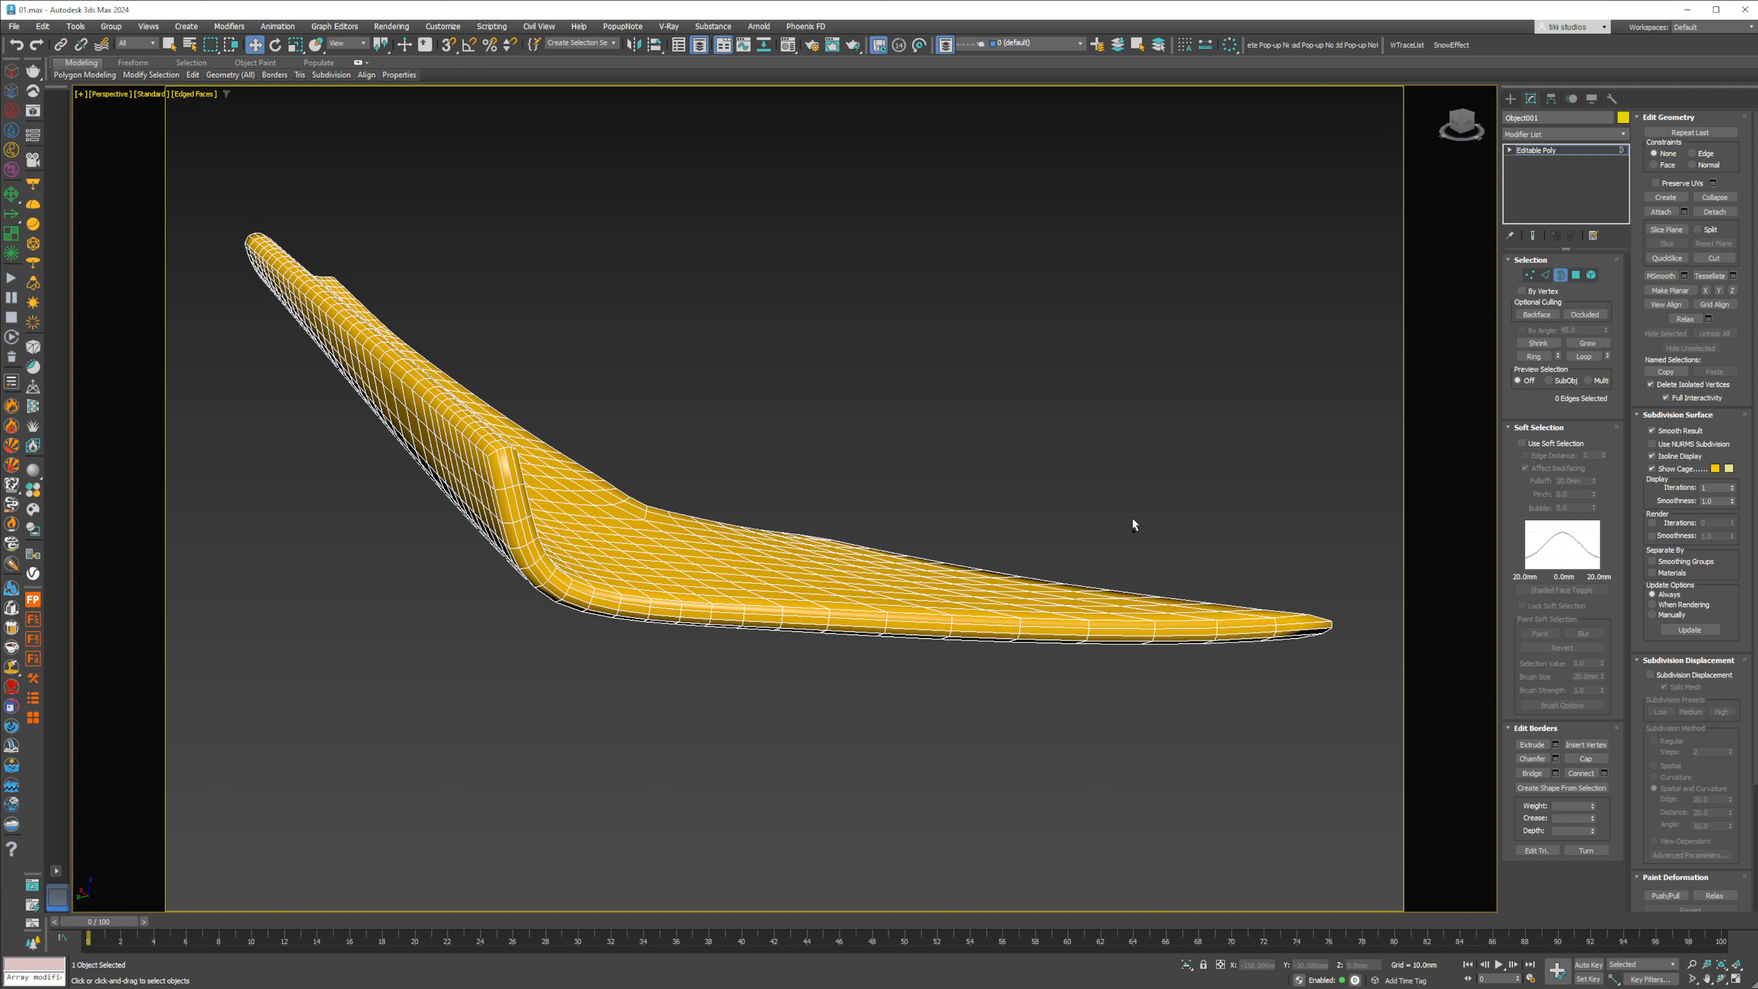
pyautogui.click(1561, 274)
# Step: Add a TurboSmooth modifier to the blade, separated by smoothing groups, and check the shaded surface
pyautogui.hotkey('ctrl', 't')
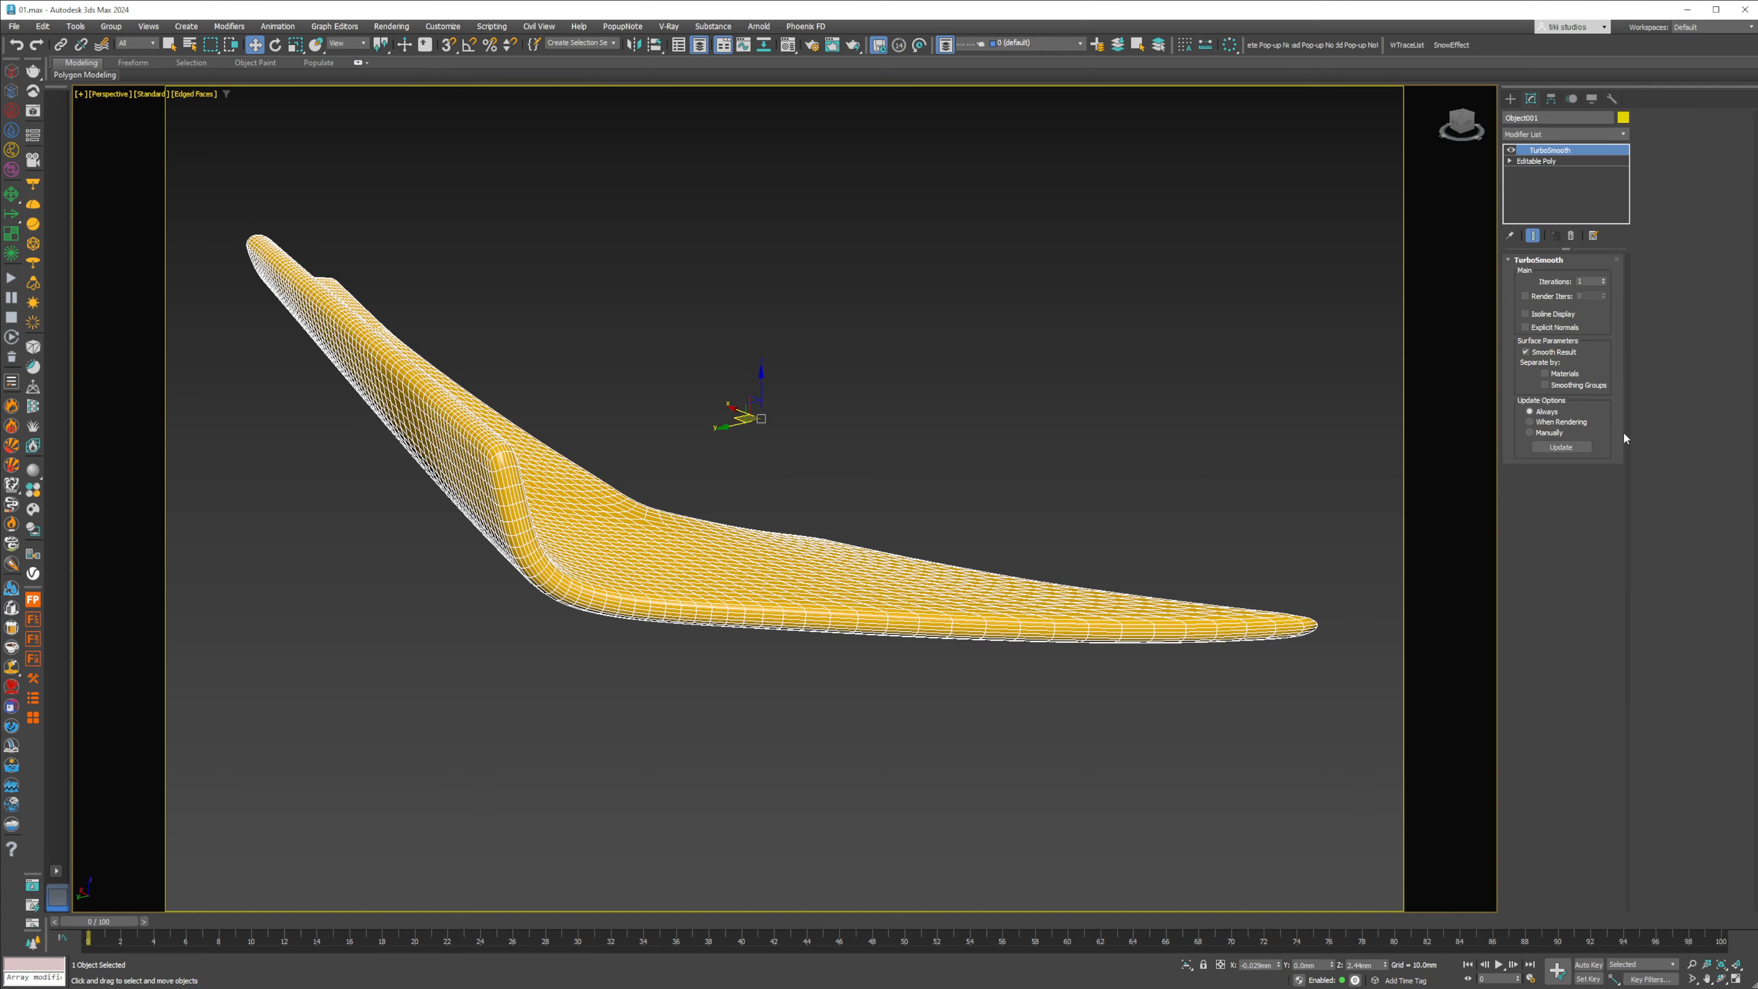
pyautogui.click(1582, 384)
pyautogui.keyDown('alt'); pyautogui.moveTo(817, 478); pyautogui.dragTo(690, 573, button='middle'); pyautogui.keyUp('alt')
pyautogui.scroll(5, 432, 491)
pyautogui.press('F4')
pyautogui.keyDown('alt'); pyautogui.moveTo(644, 352); pyautogui.dragTo(641, 455, button='middle'); pyautogui.keyUp('alt')
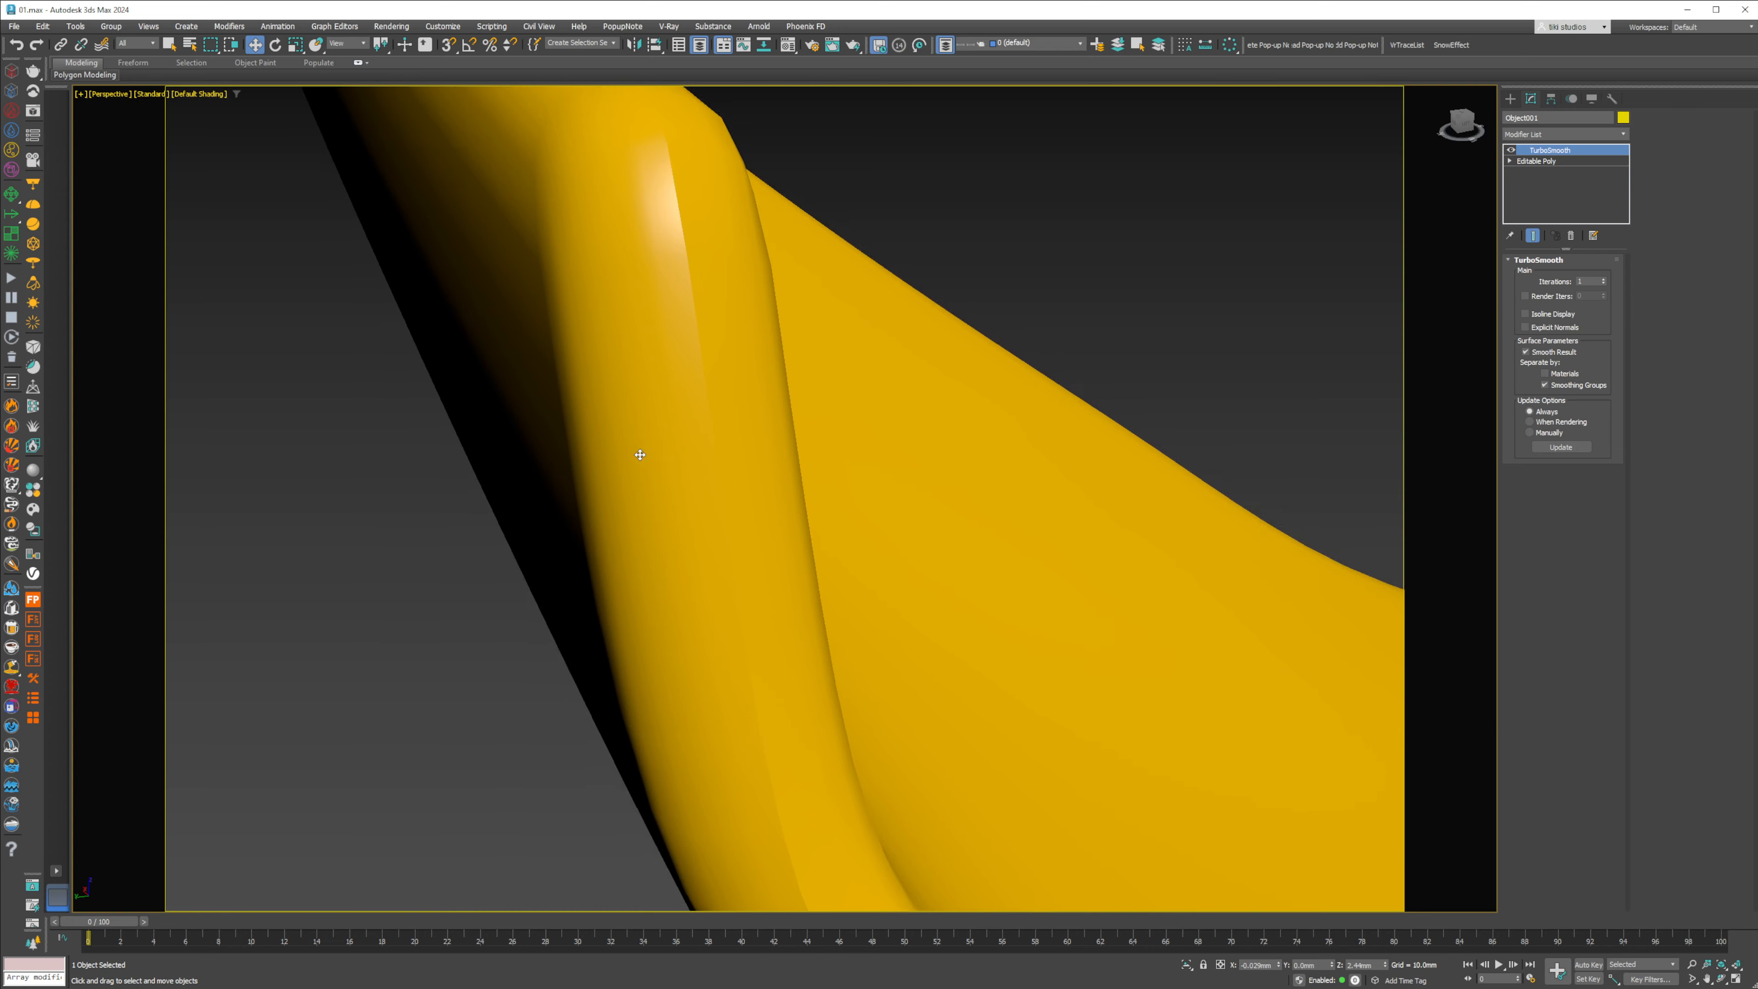
# Step: Set the TurboSmooth iterations to 2 and check the smoothed blade without edged faces
pyautogui.scroll(-5, 641, 455)
pyautogui.press('F4')
pyautogui.click(1604, 281)
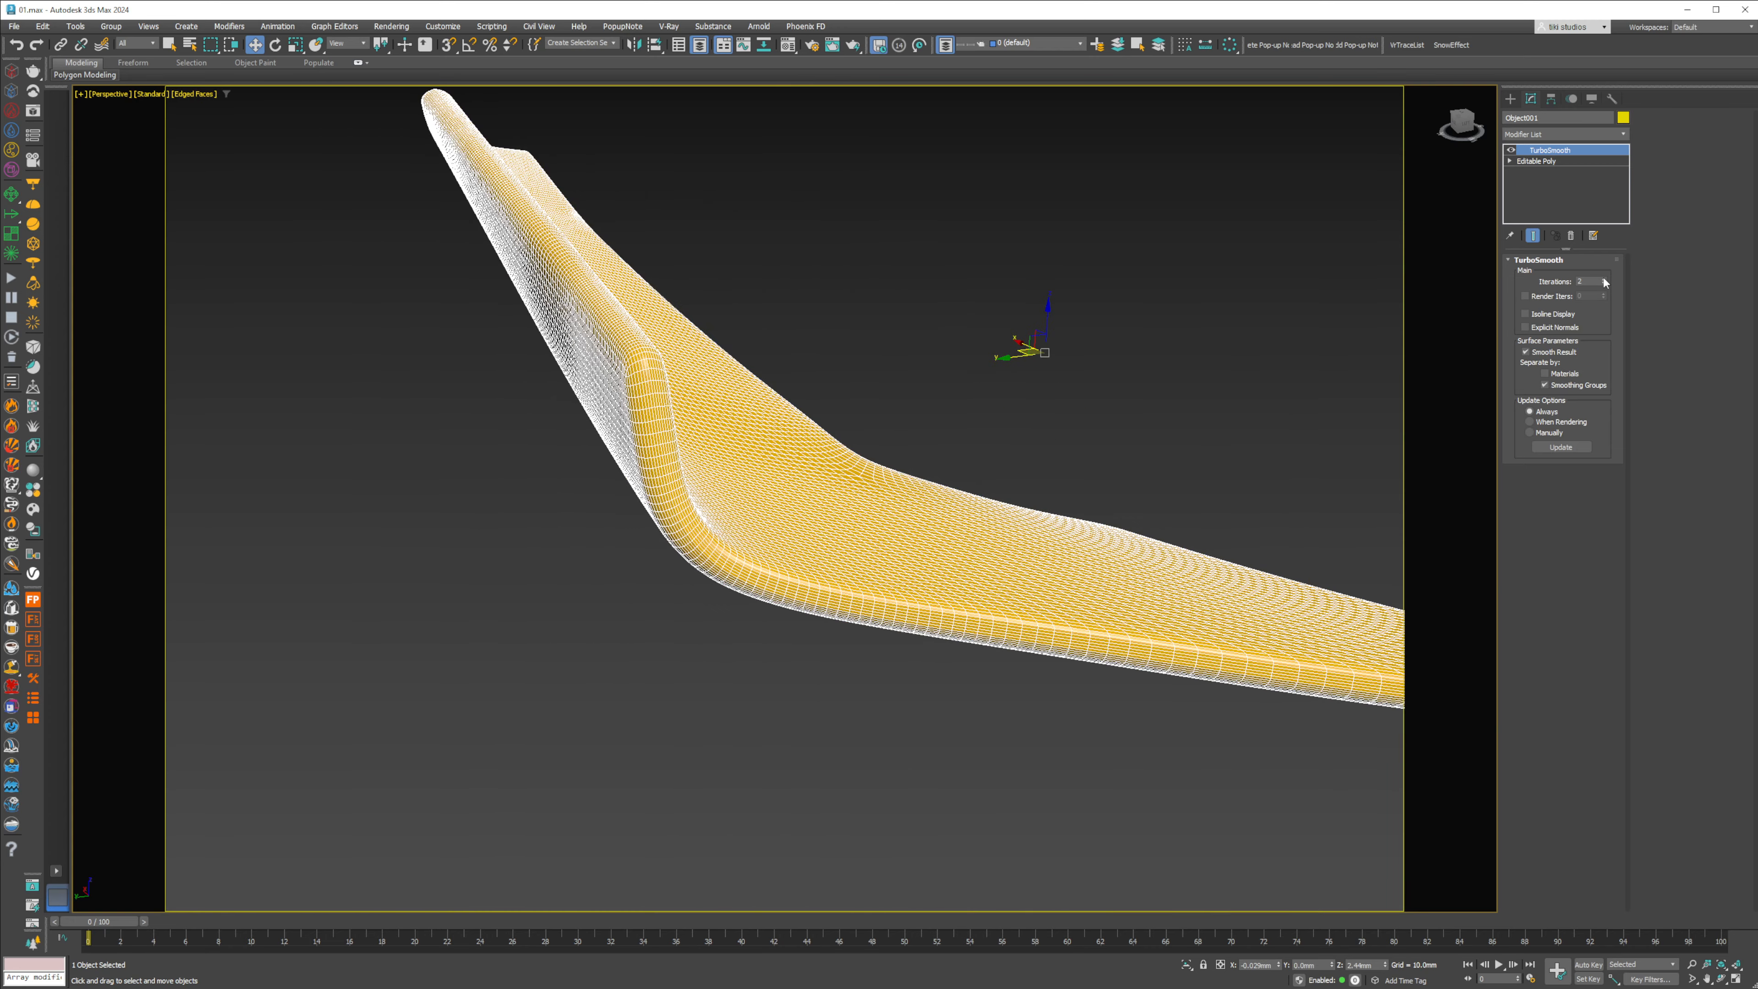
pyautogui.scroll(-5, 760, 515)
pyautogui.press('F4')
pyautogui.moveTo(760, 515)
pyautogui.keyDown('alt'); pyautogui.mouseDown(button='middle')
pyautogui.moveTo(707, 567)
pyautogui.moveTo(710, 521)
pyautogui.moveTo(640, 530)
pyautogui.moveTo(791, 575)
pyautogui.mouseUp(button='middle'); pyautogui.keyUp('alt')
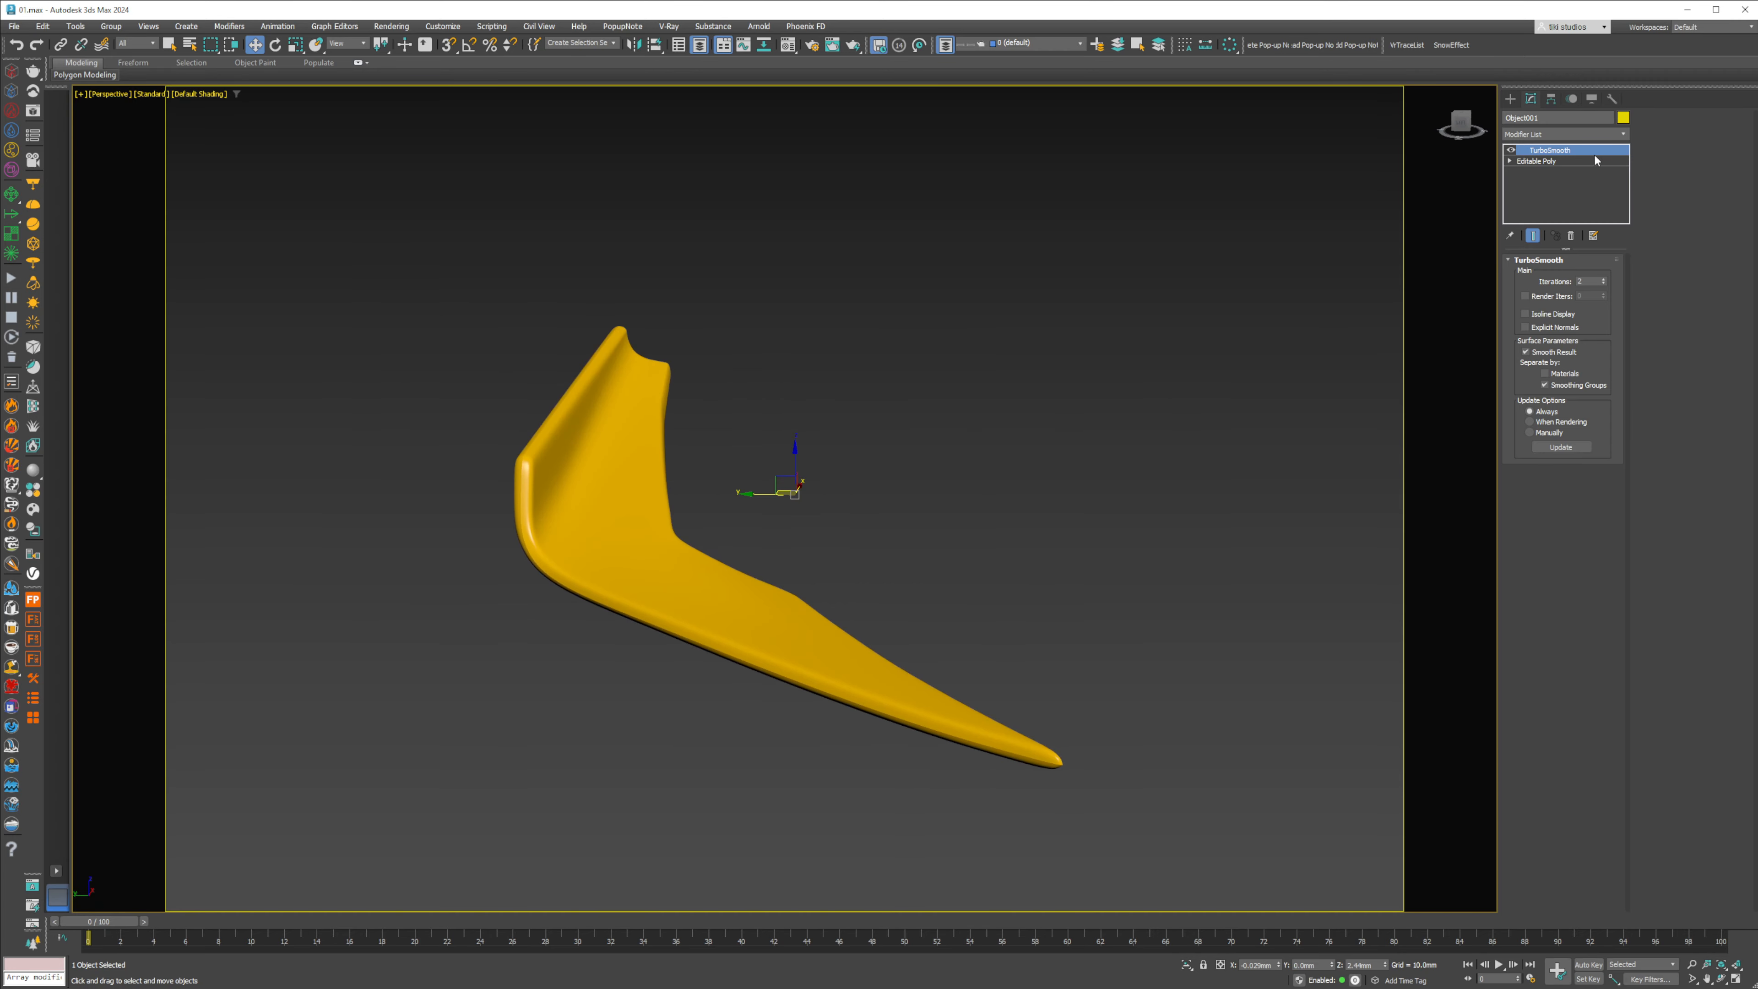
# Step: Delete the TurboSmooth modifier so that only the Editable Poly remains on the blade
pyautogui.press('F3')
pyautogui.click(1574, 162)
pyautogui.scroll(5, 748, 575)
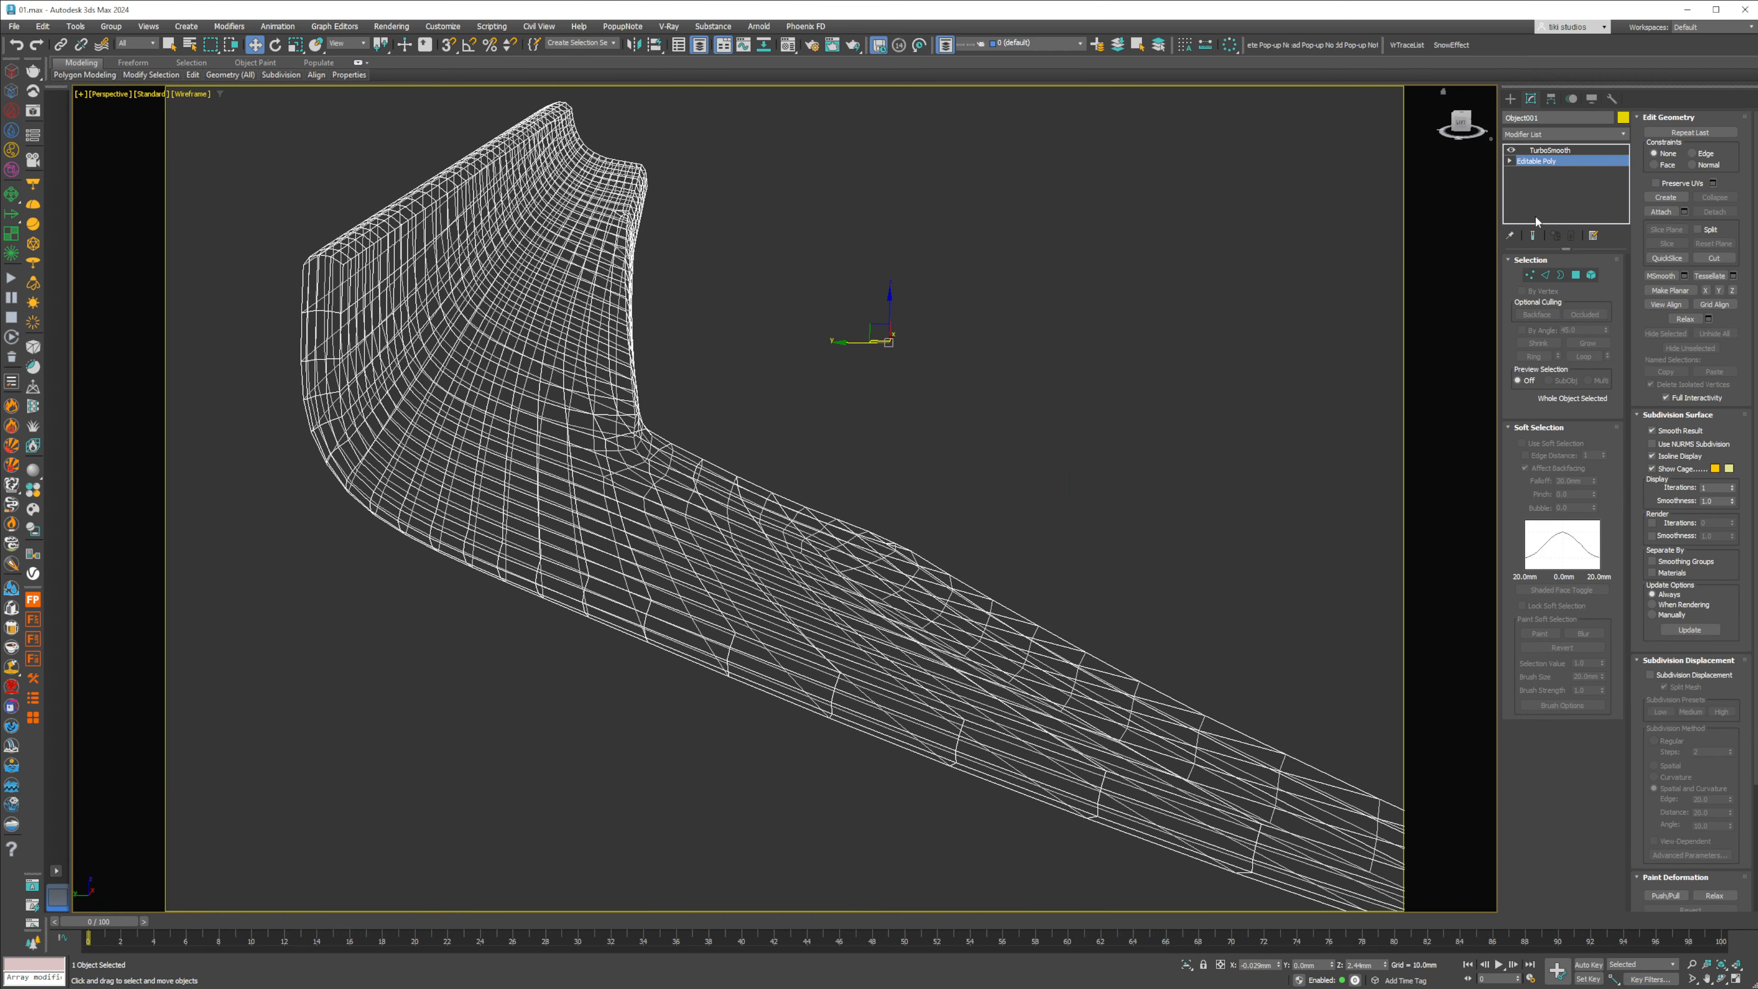
pyautogui.rightClick(1566, 149)
pyautogui.click(1586, 172)
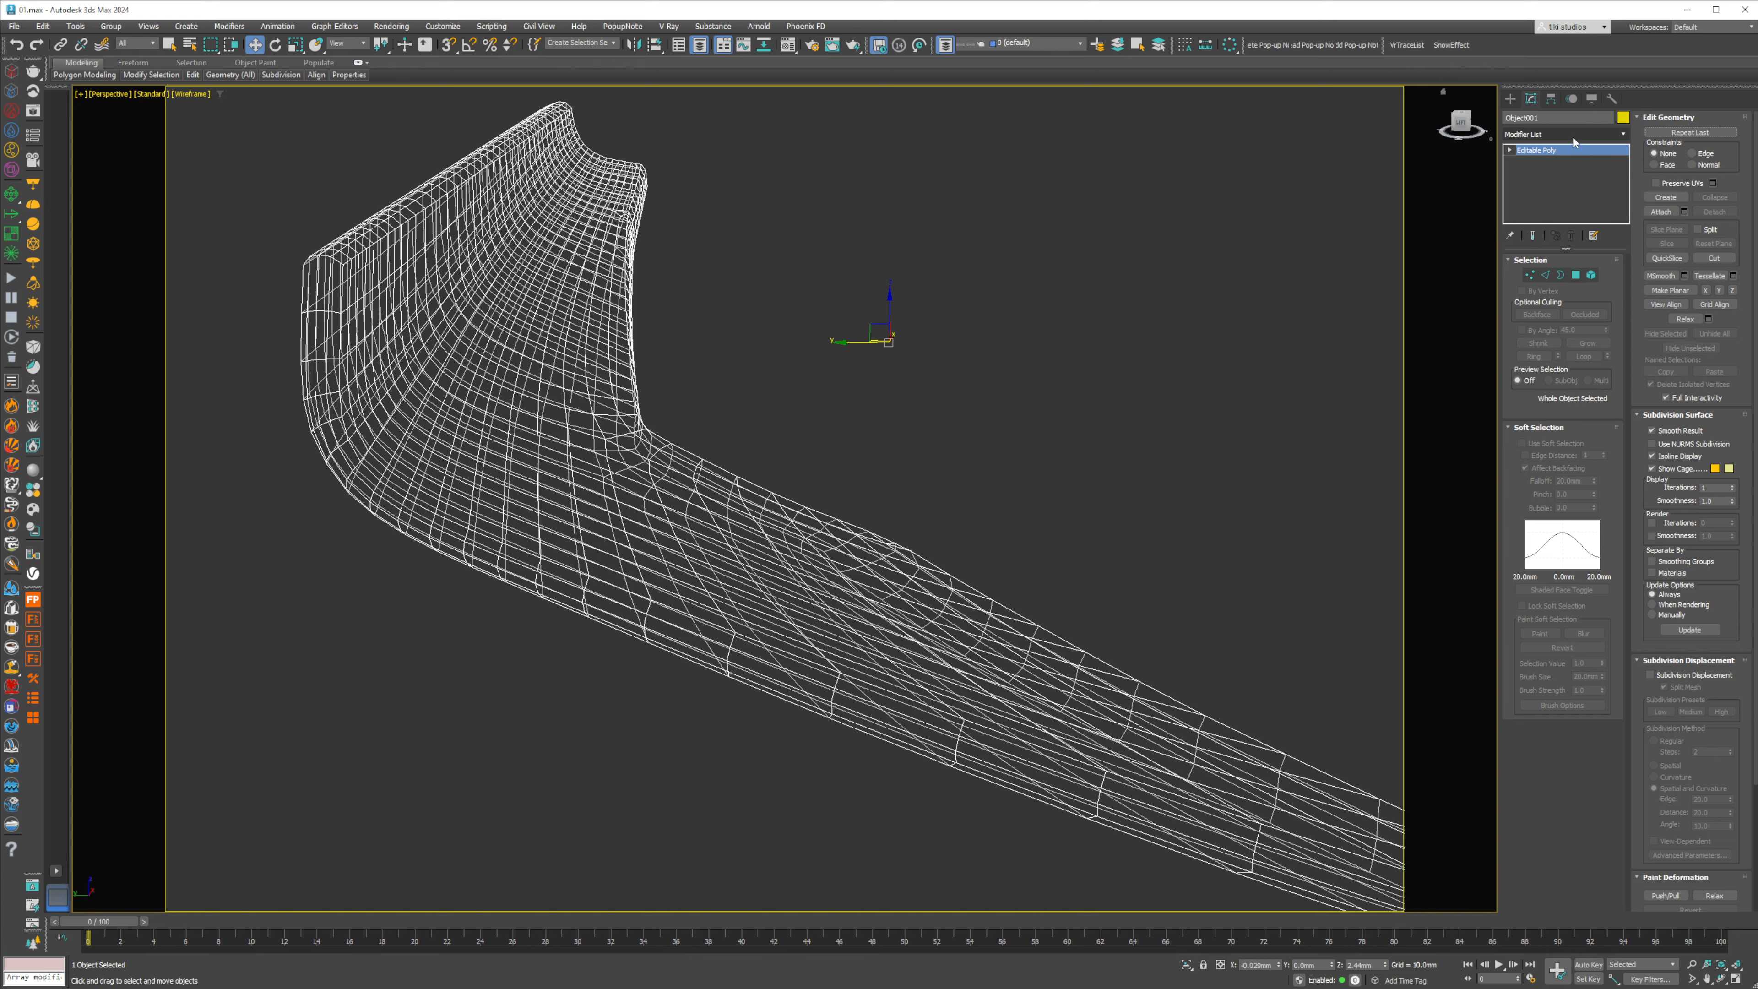
# Step: Add a Shell modifier to the blade and display it shaded with edged faces
pyautogui.click(1574, 136)
pyautogui.write('she')
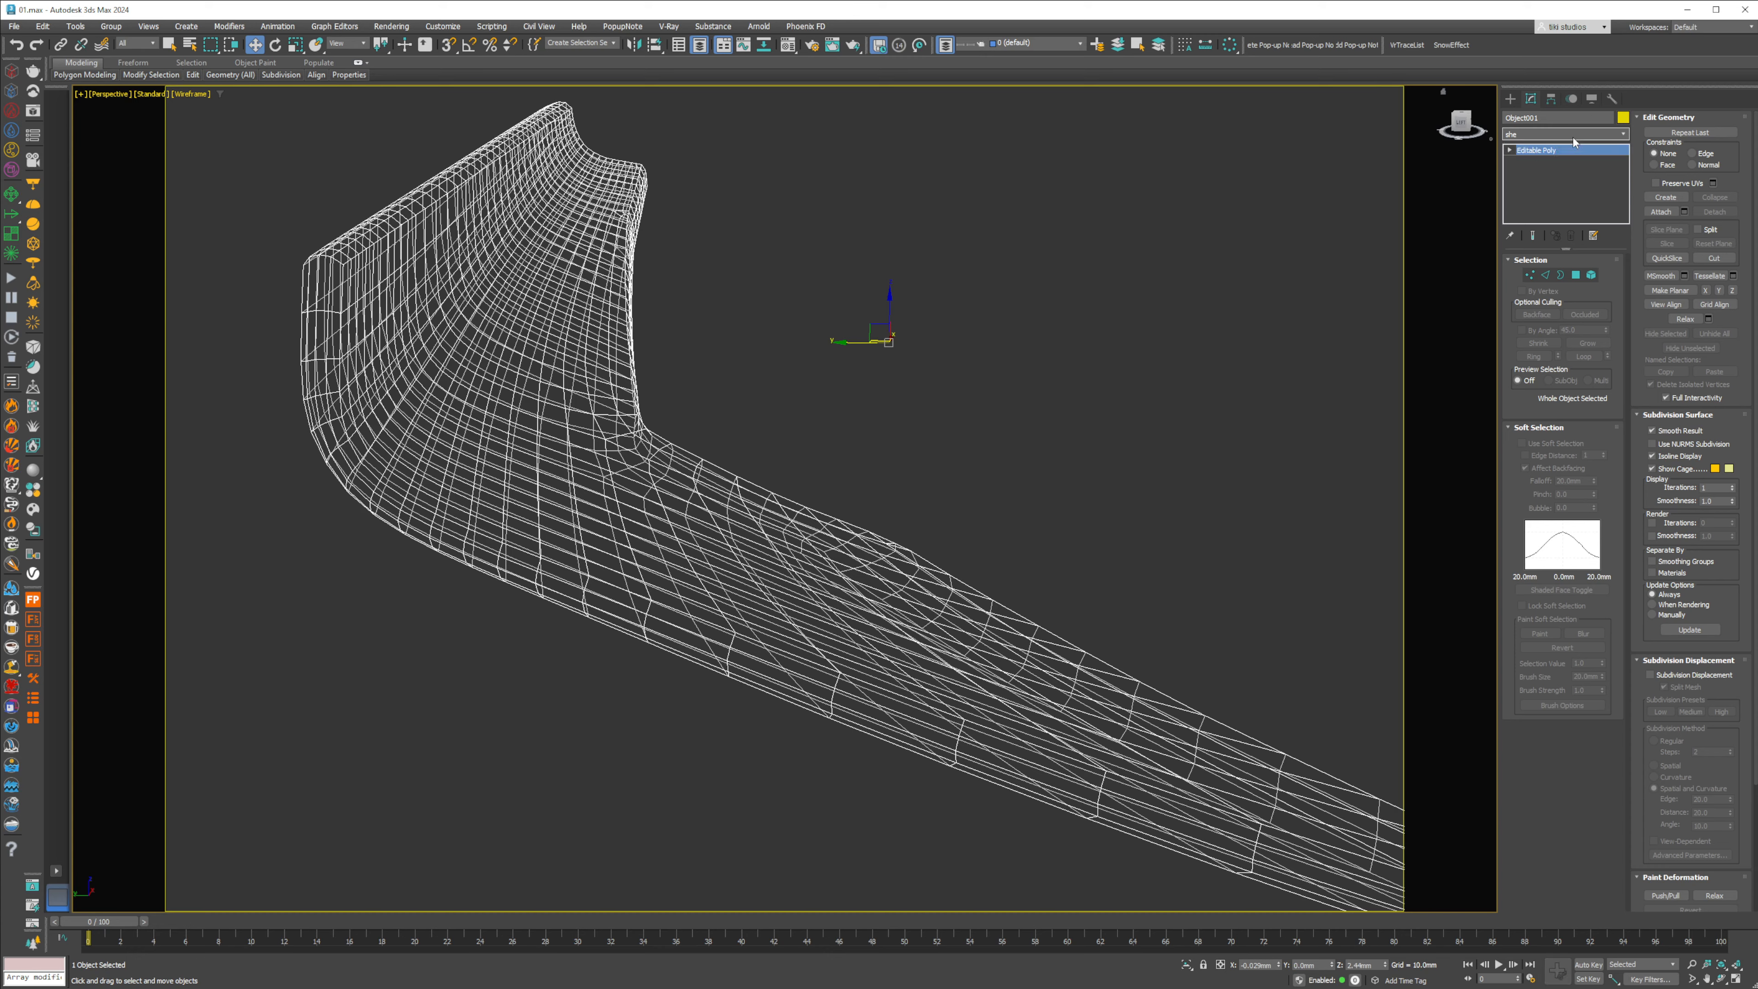
pyautogui.press('Return')
pyautogui.press('F3')
pyautogui.press('F4')
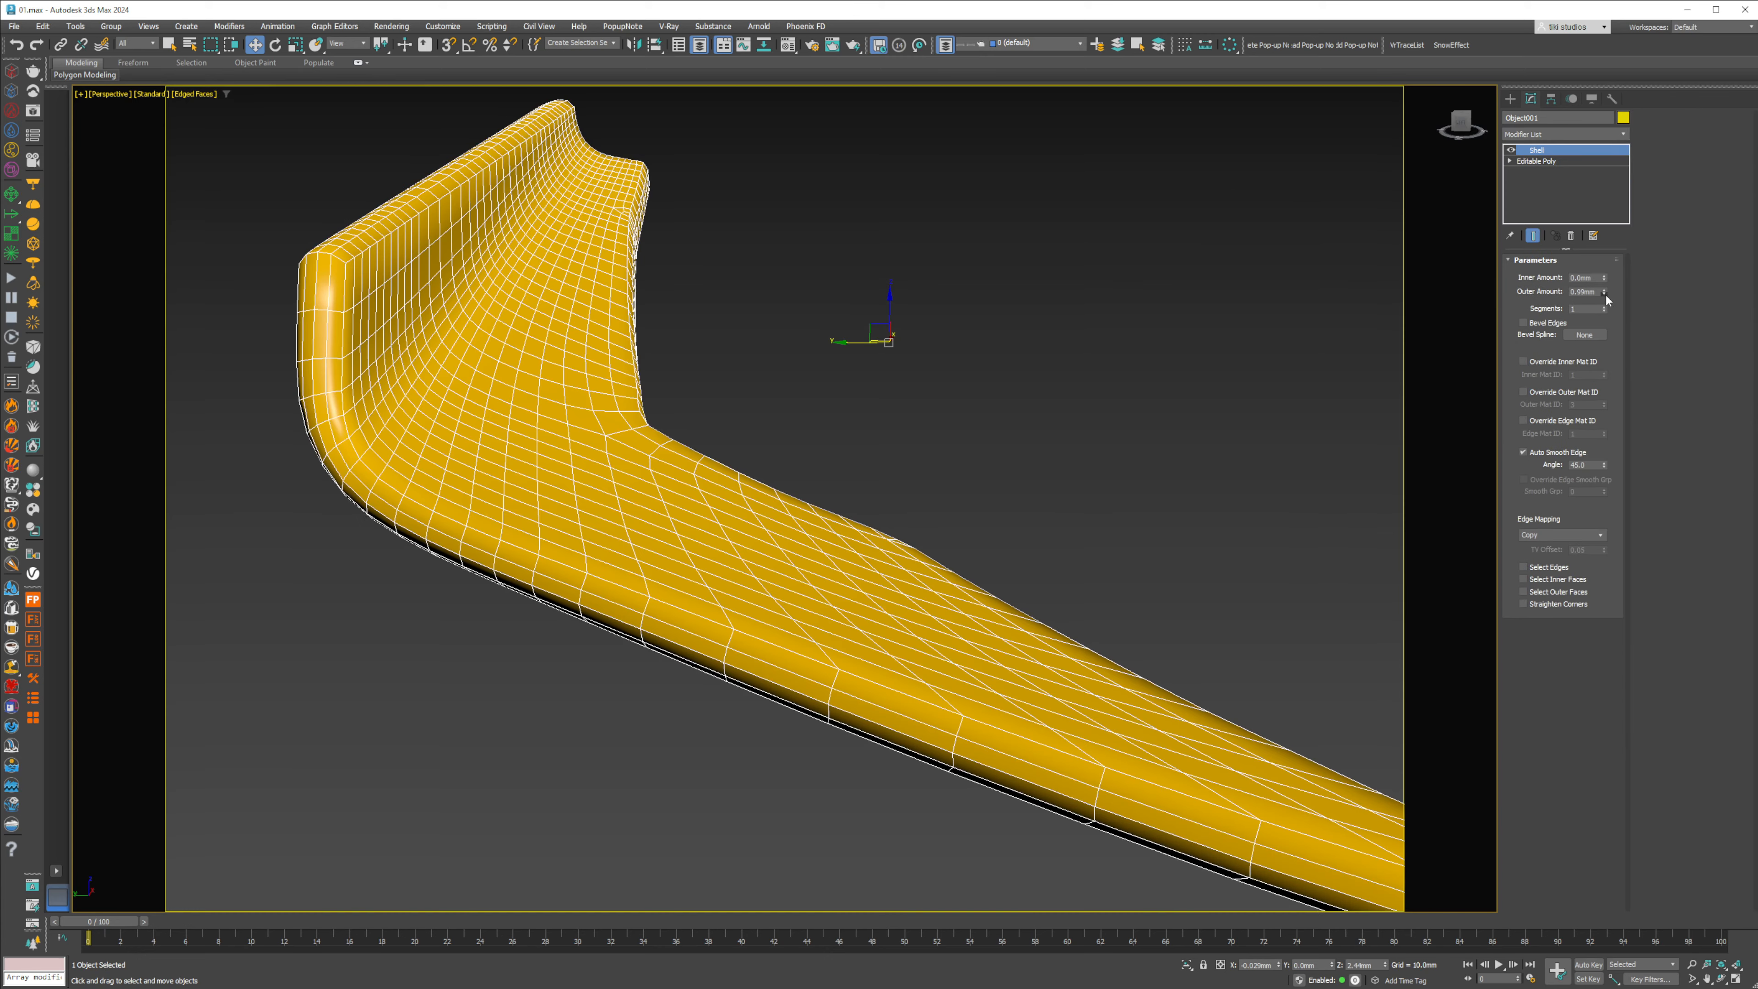
# Step: Set the Shell's outer amount to 0 mm and raise its inner amount to about 1.89 mm
pyautogui.moveTo(1604, 292)
pyautogui.mouseDown()
pyautogui.moveTo(1587, 141)
pyautogui.moveTo(1593, 406)
pyautogui.mouseUp()
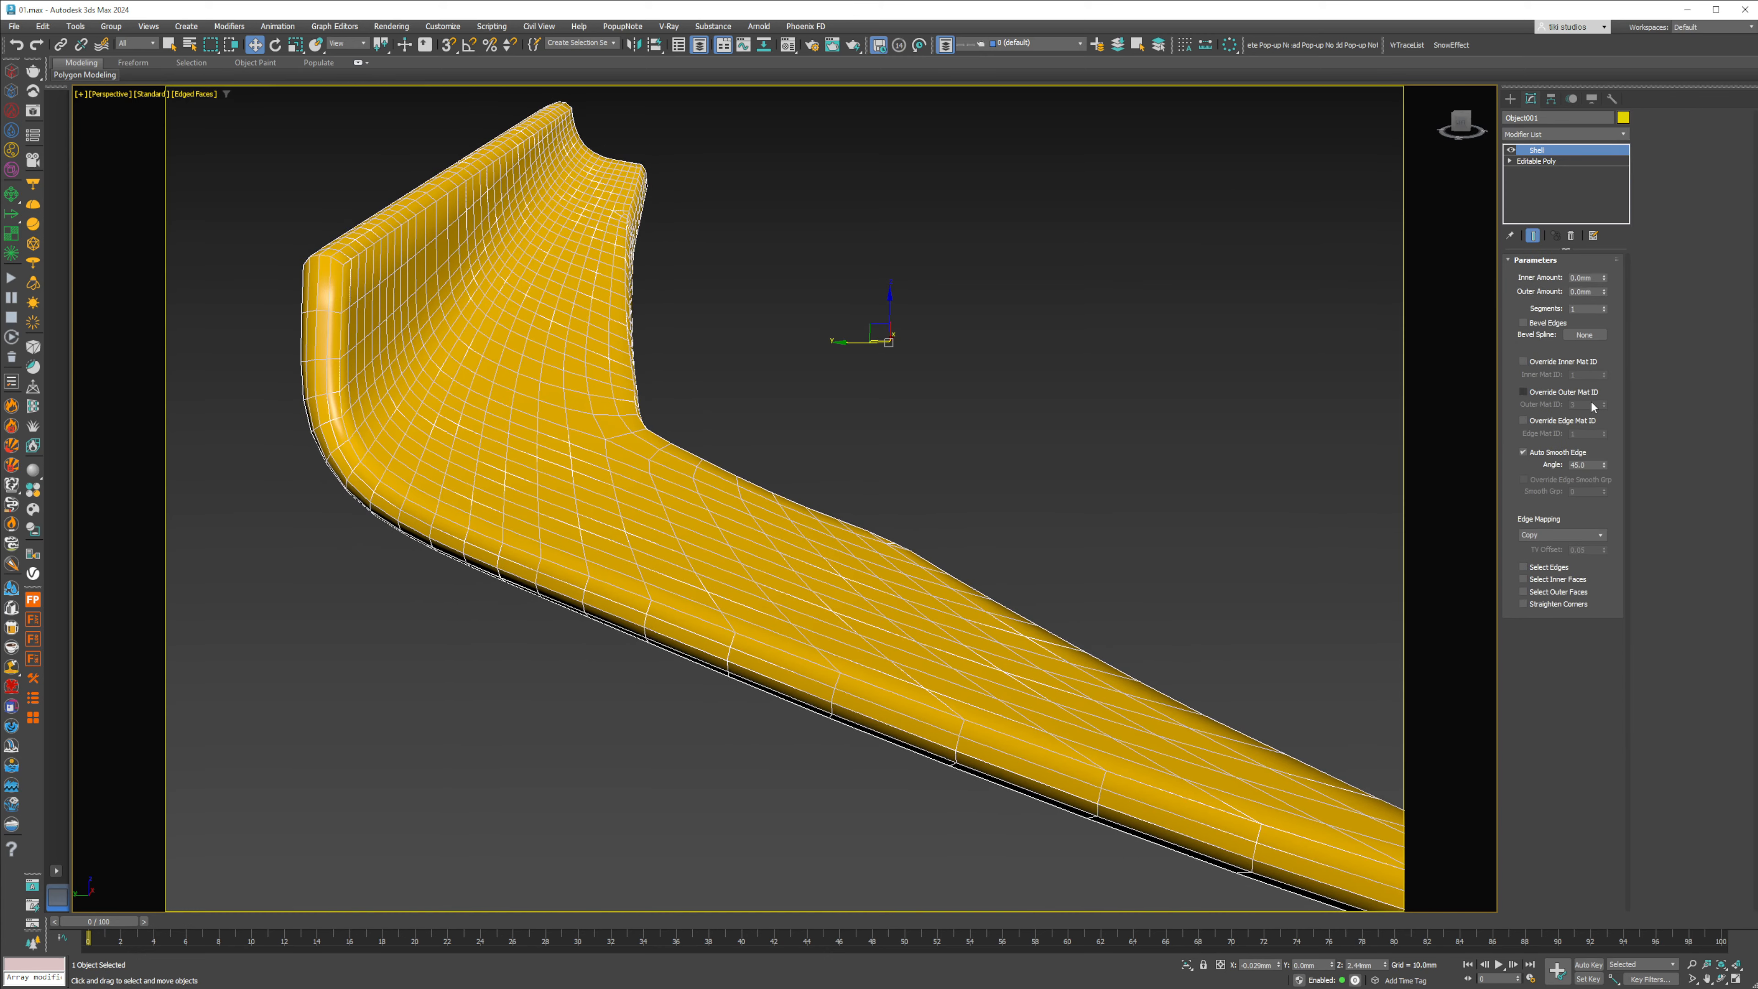
pyautogui.press('F3')
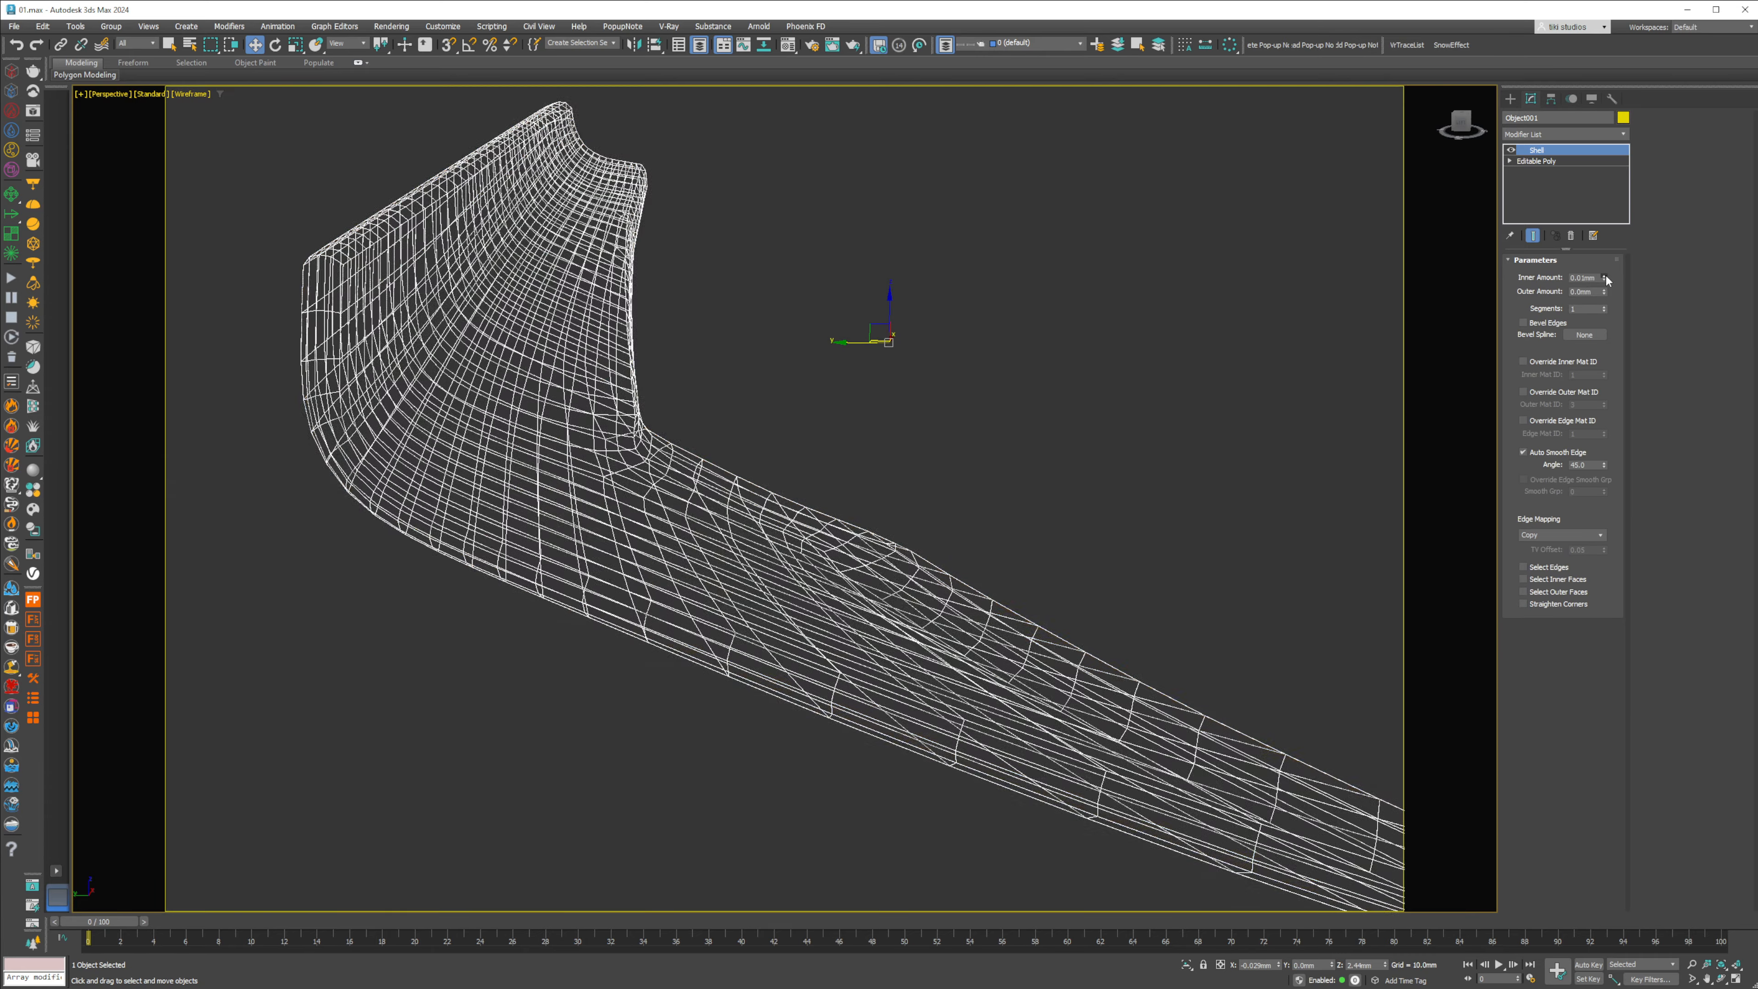
pyautogui.moveTo(1605, 278); pyautogui.dragTo(1596, 159)
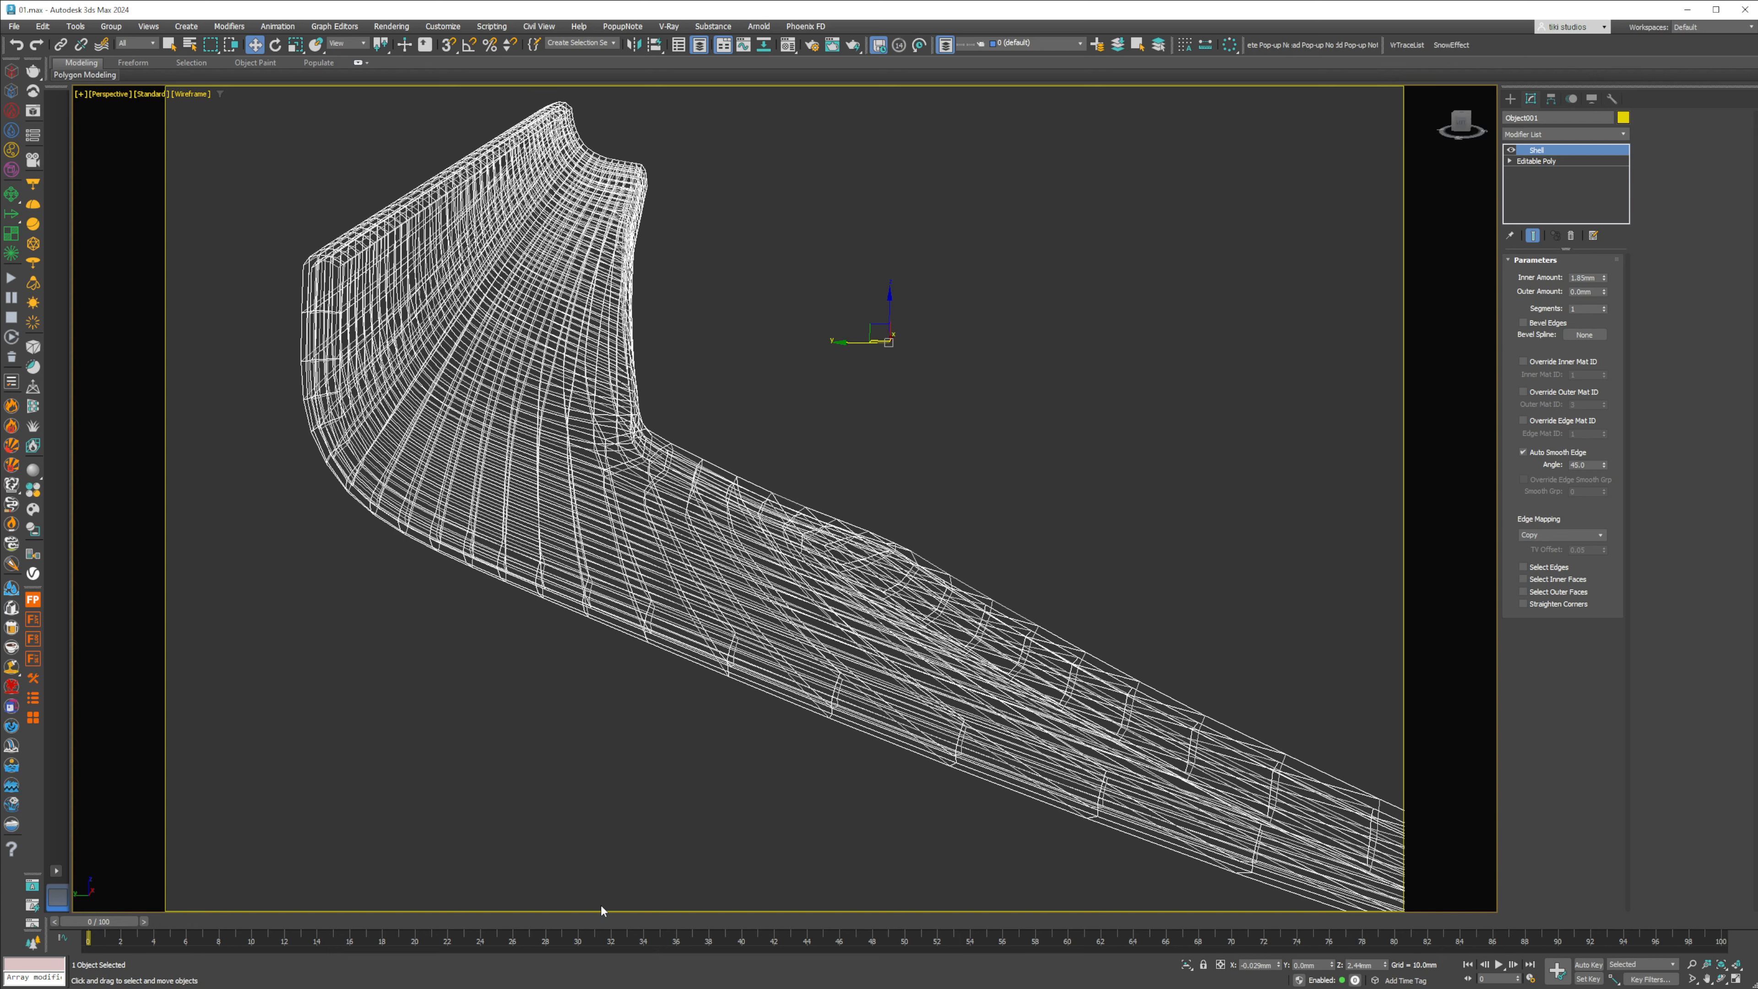
# Step: Set the Shell's inner amount to 2 mm and inspect the blade out to its pointed tip
pyautogui.rightClick(145, 988)
pyautogui.click(147, 977)
pyautogui.moveTo(1144, 342); pyautogui.dragTo(1110, 291, button='middle')
pyautogui.keyDown('alt'); pyautogui.moveTo(1019, 535); pyautogui.dragTo(1026, 578, button='middle'); pyautogui.keyUp('alt')
pyautogui.moveTo(1087, 696); pyautogui.dragTo(734, 451, button='middle')
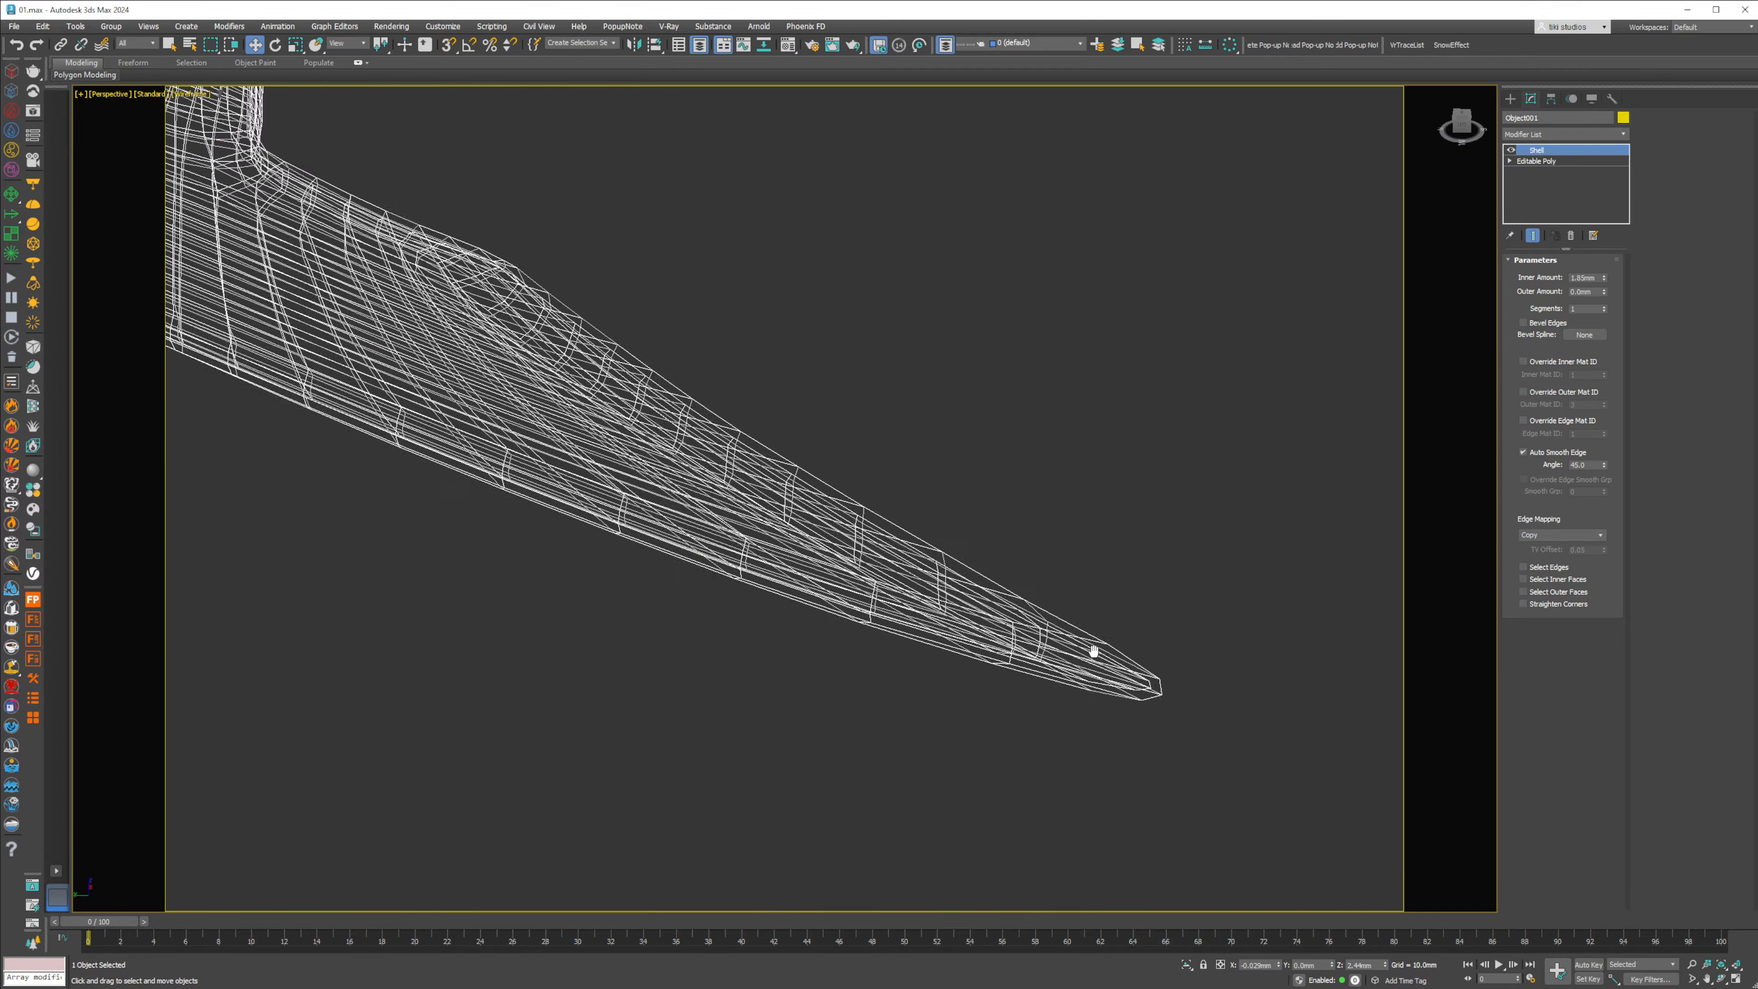
pyautogui.press('F3')
pyautogui.scroll(5, 1135, 682)
pyautogui.scroll(-5, 1136, 683)
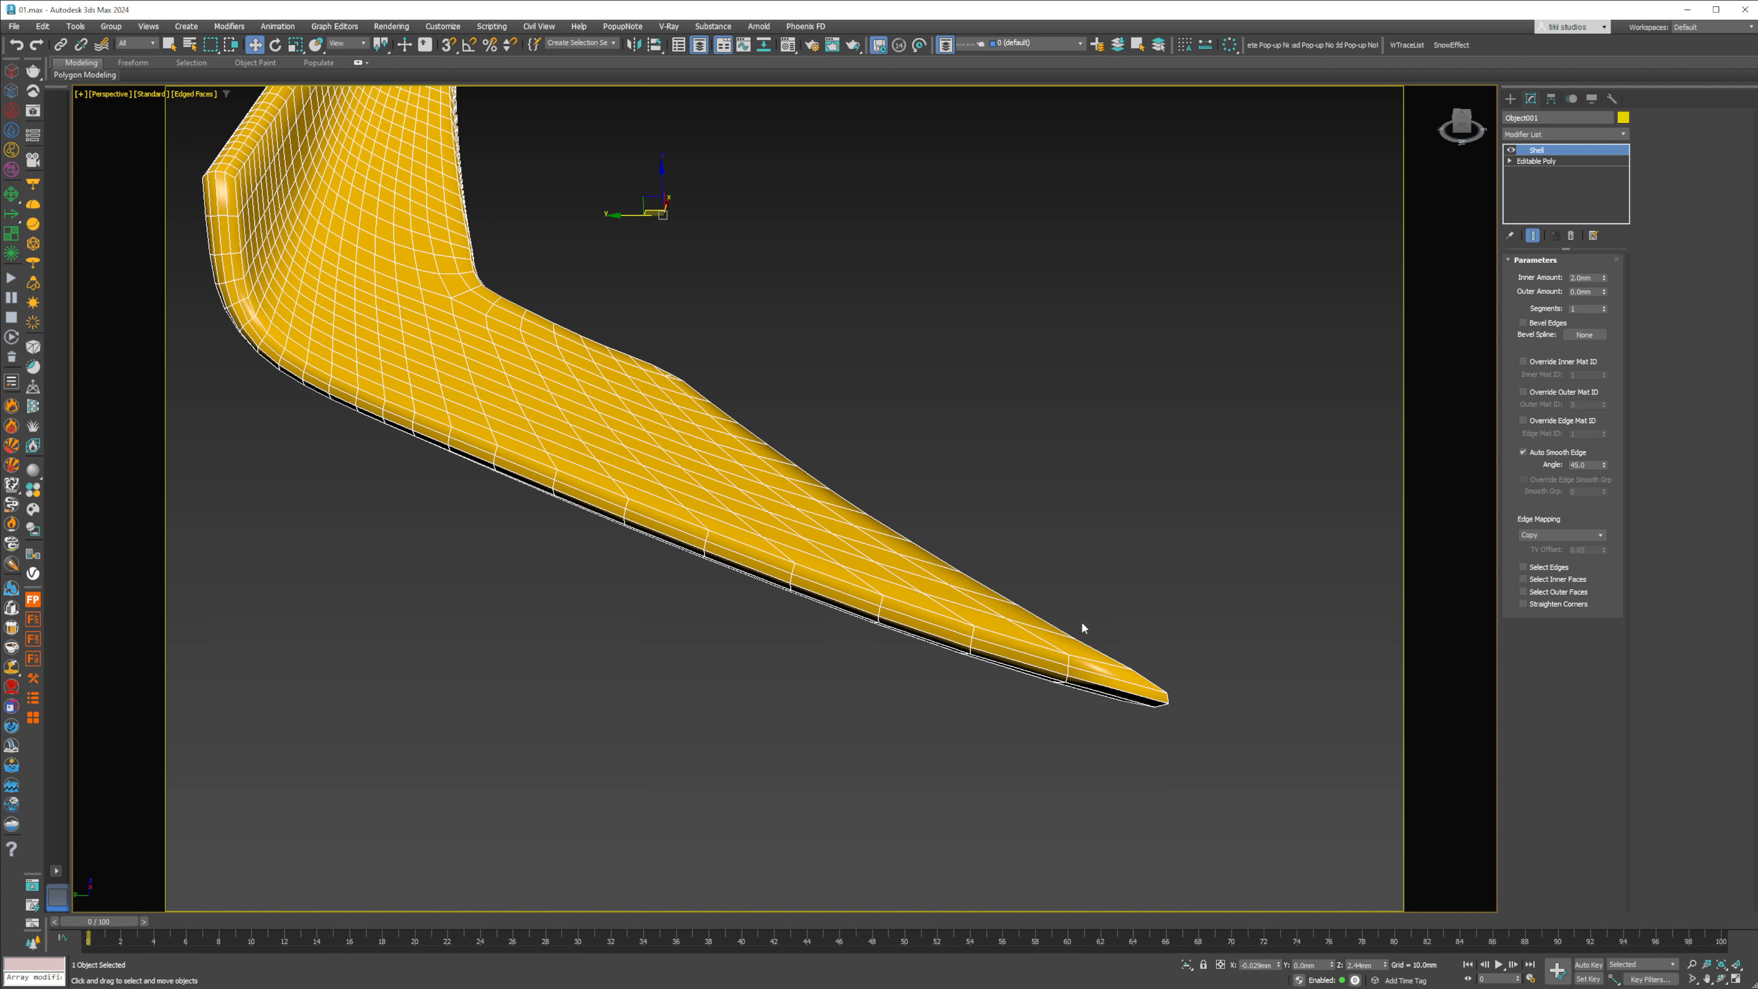
pyautogui.scroll(3, 1108, 665)
pyautogui.scroll(-5, 904, 555)
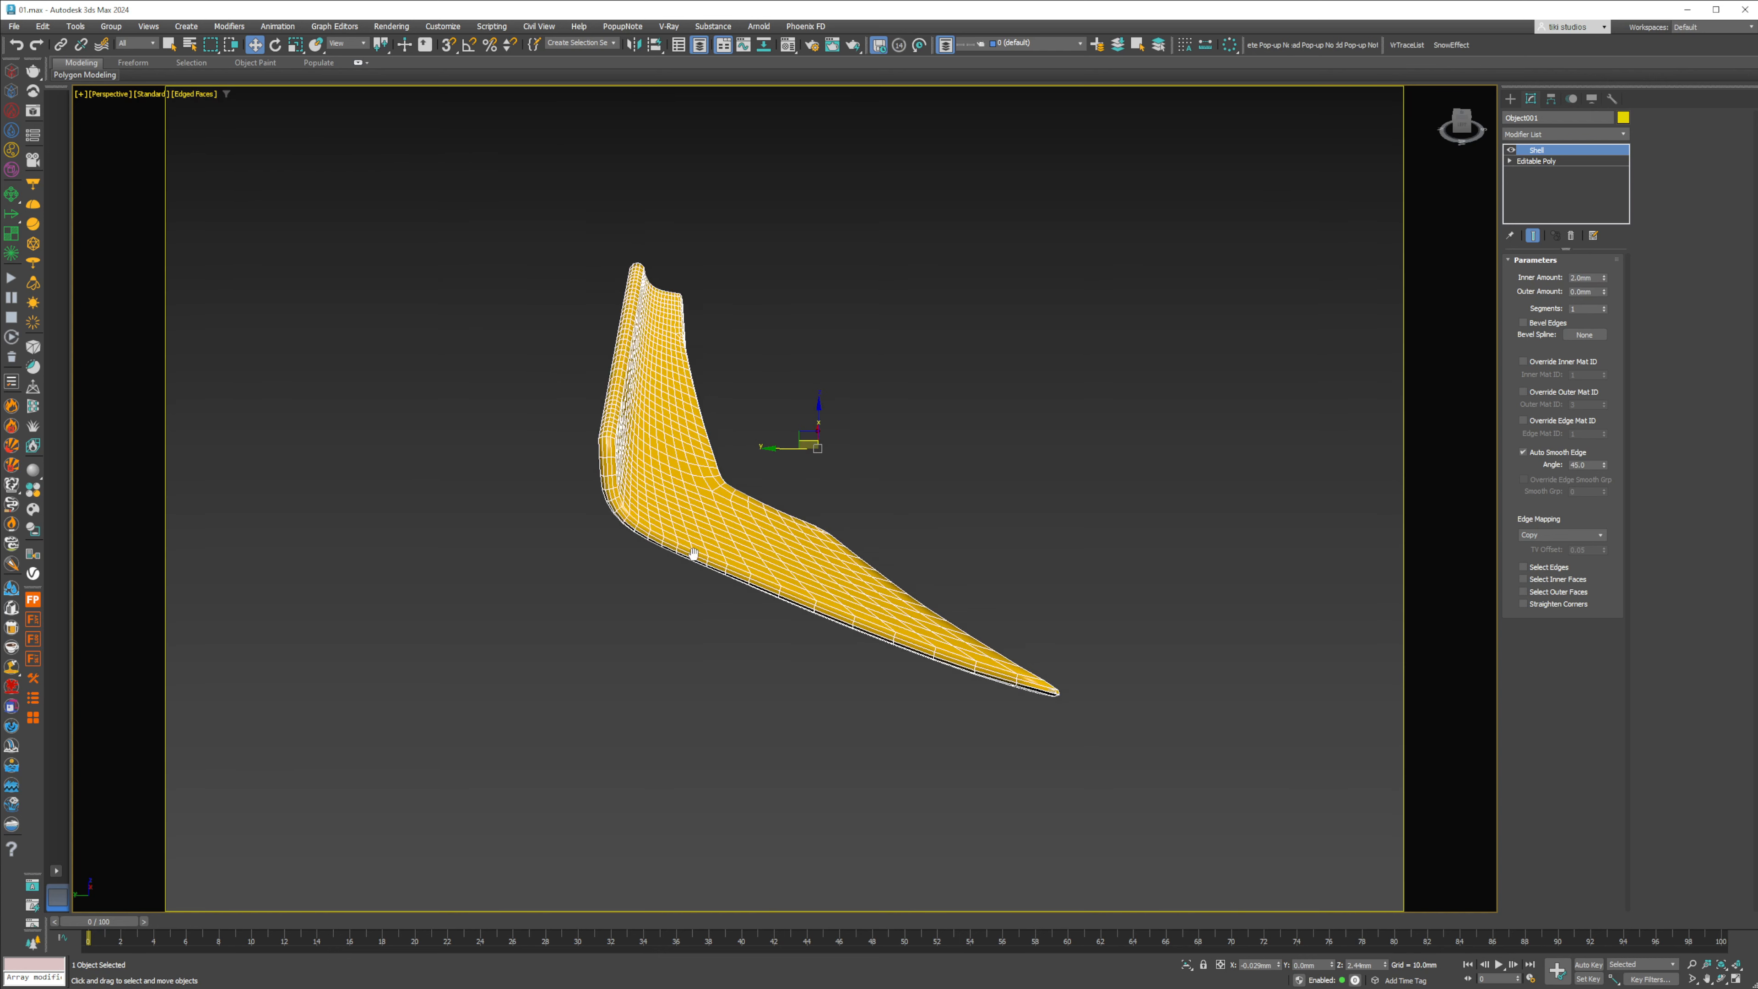
pyautogui.scroll(2, 694, 541)
# Step: Save the scene under the new file name inner_skel
pyautogui.hotkey('ctrl', 'v')
pyautogui.click(924, 554)
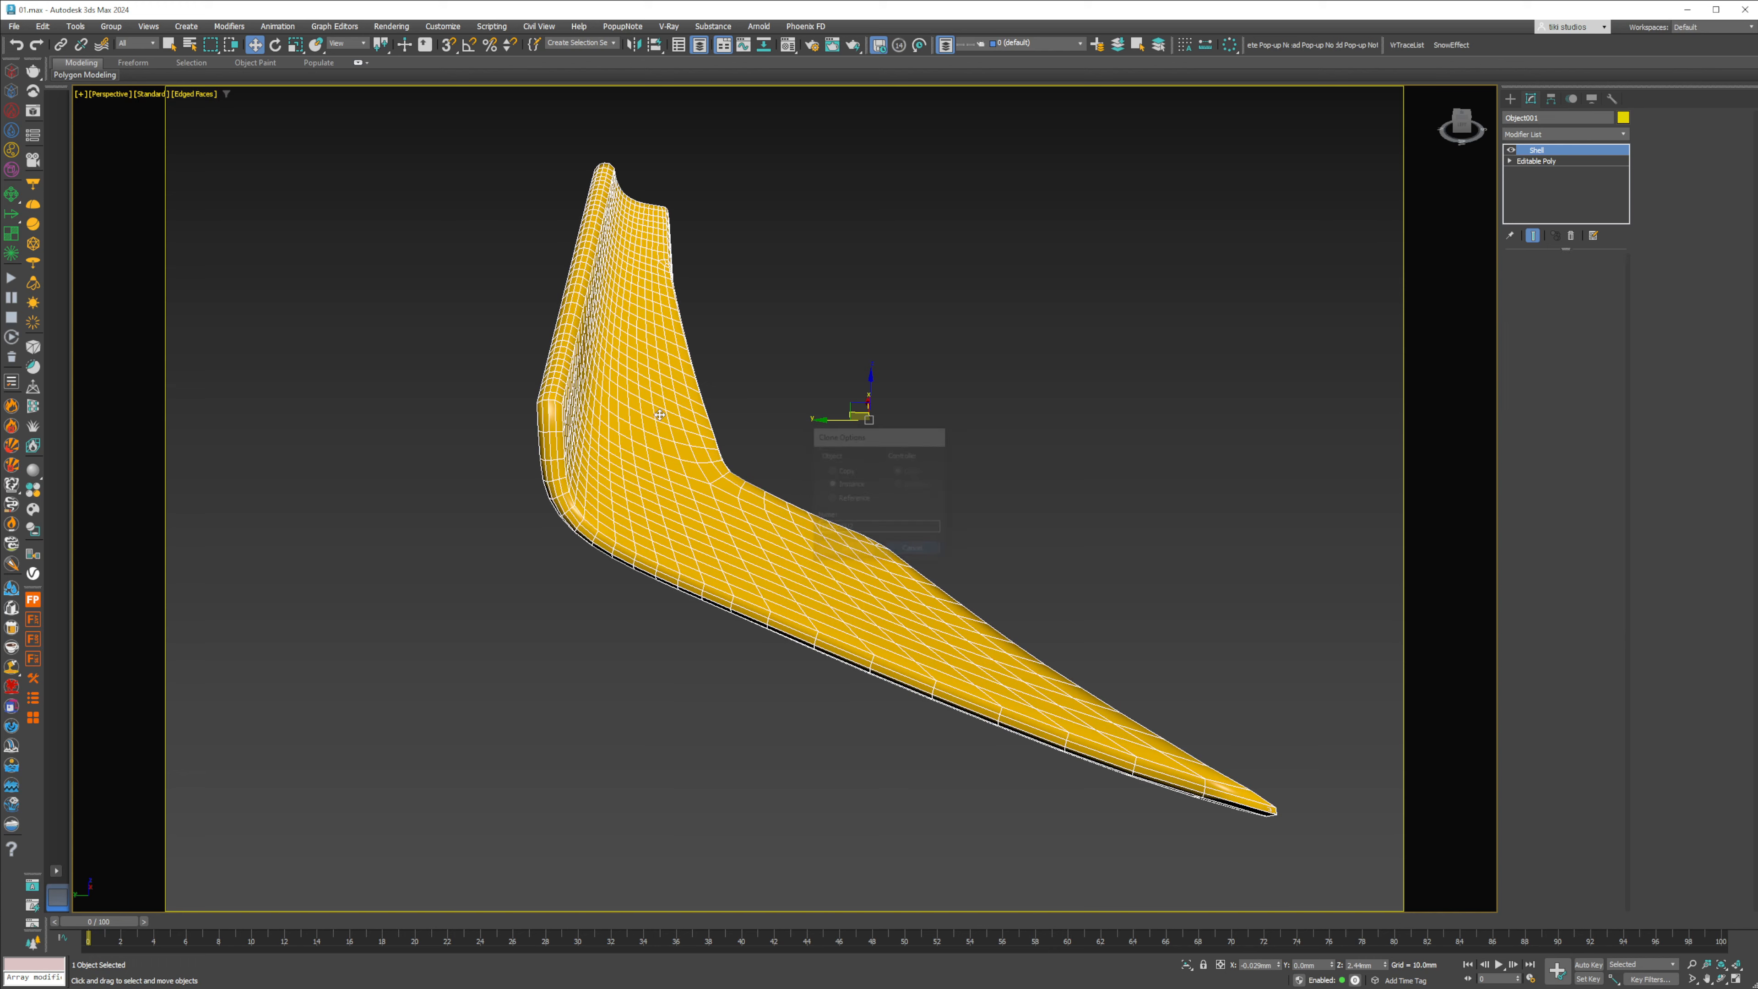
pyautogui.click(14, 26)
pyautogui.click(36, 151)
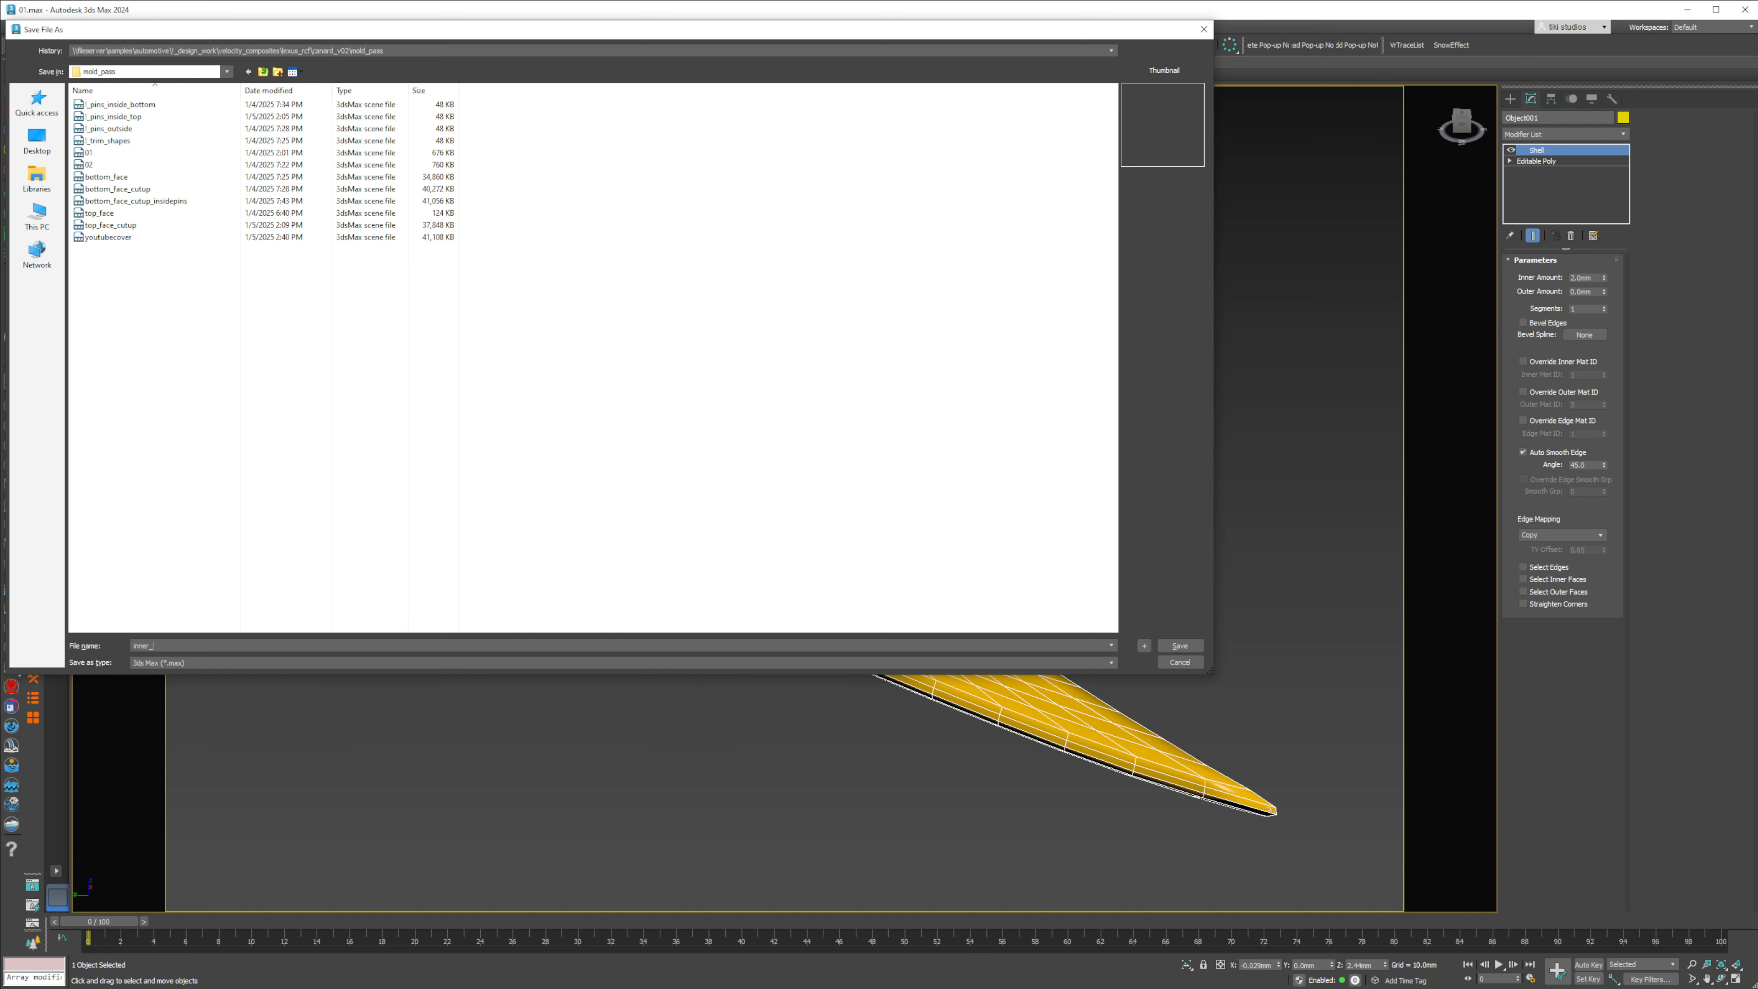
pyautogui.press('Return')
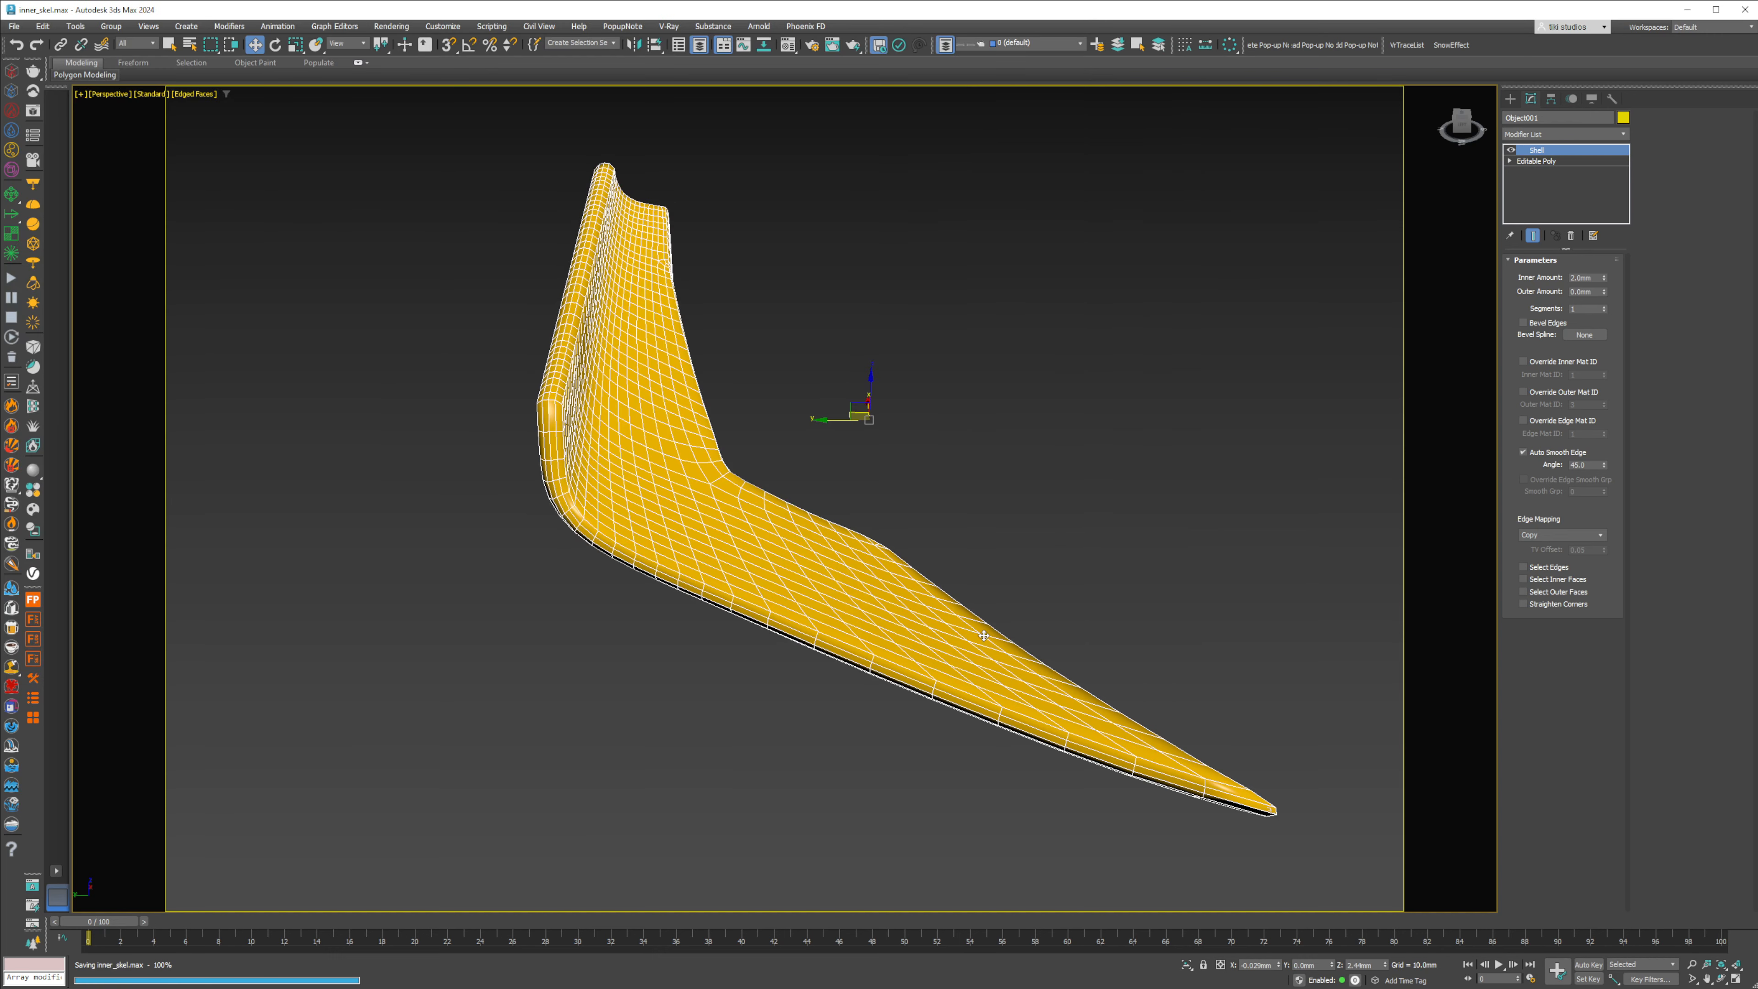
# Step: Clone the shelled blade and convert the clone to an Editable Poly
pyautogui.moveTo(983, 636); pyautogui.dragTo(843, 585, button='middle')
pyautogui.hotkey('ctrl', 'v')
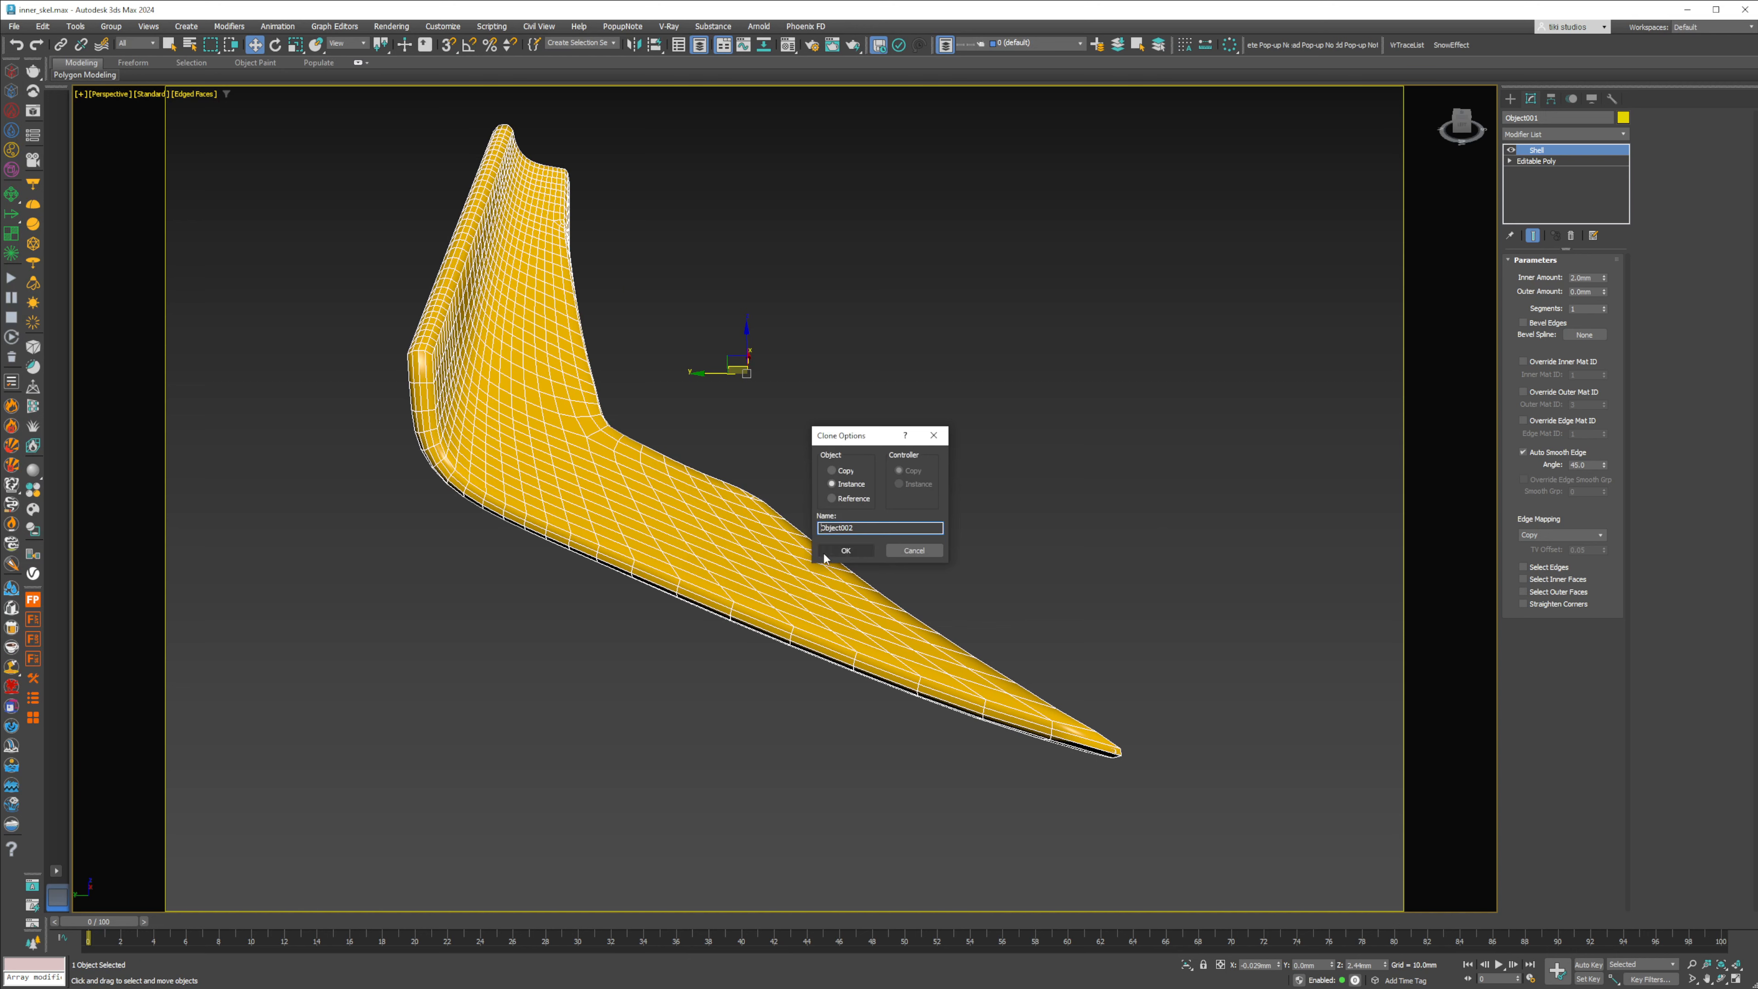
pyautogui.click(845, 550)
# Step: Delete the outer surface element of the cloned blade, keeping only the inner one
pyautogui.press('5')
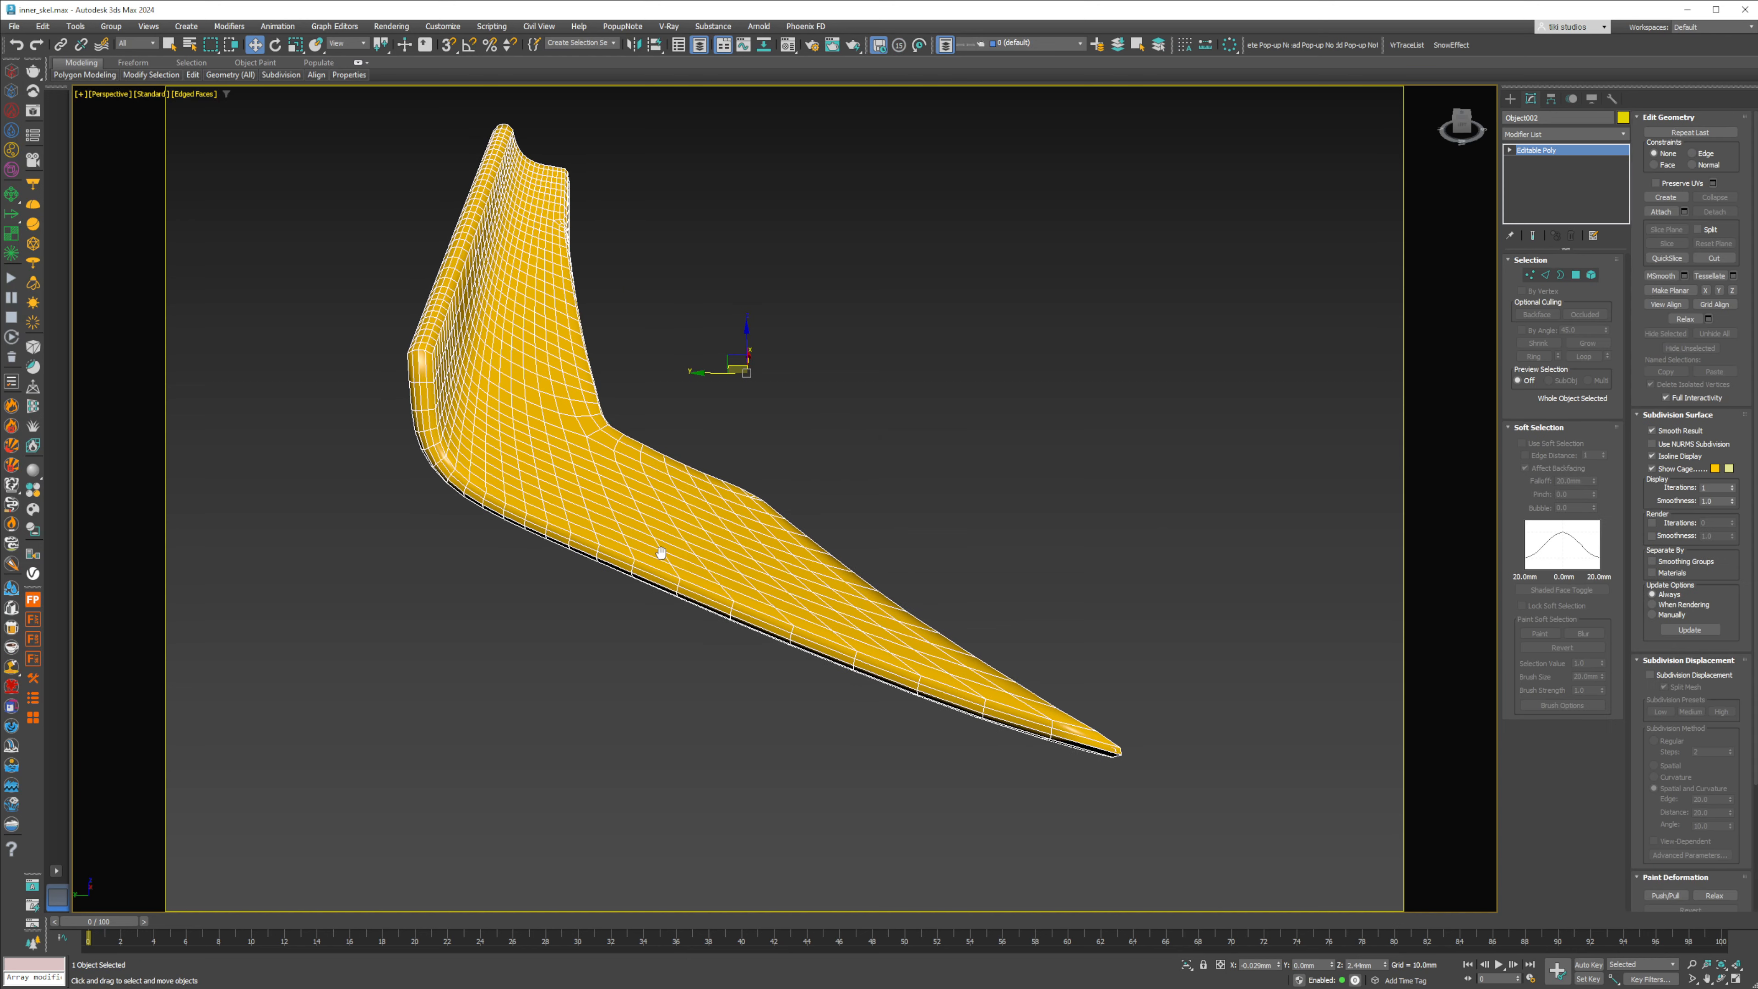
pyautogui.click(615, 484)
pyautogui.press('Delete')
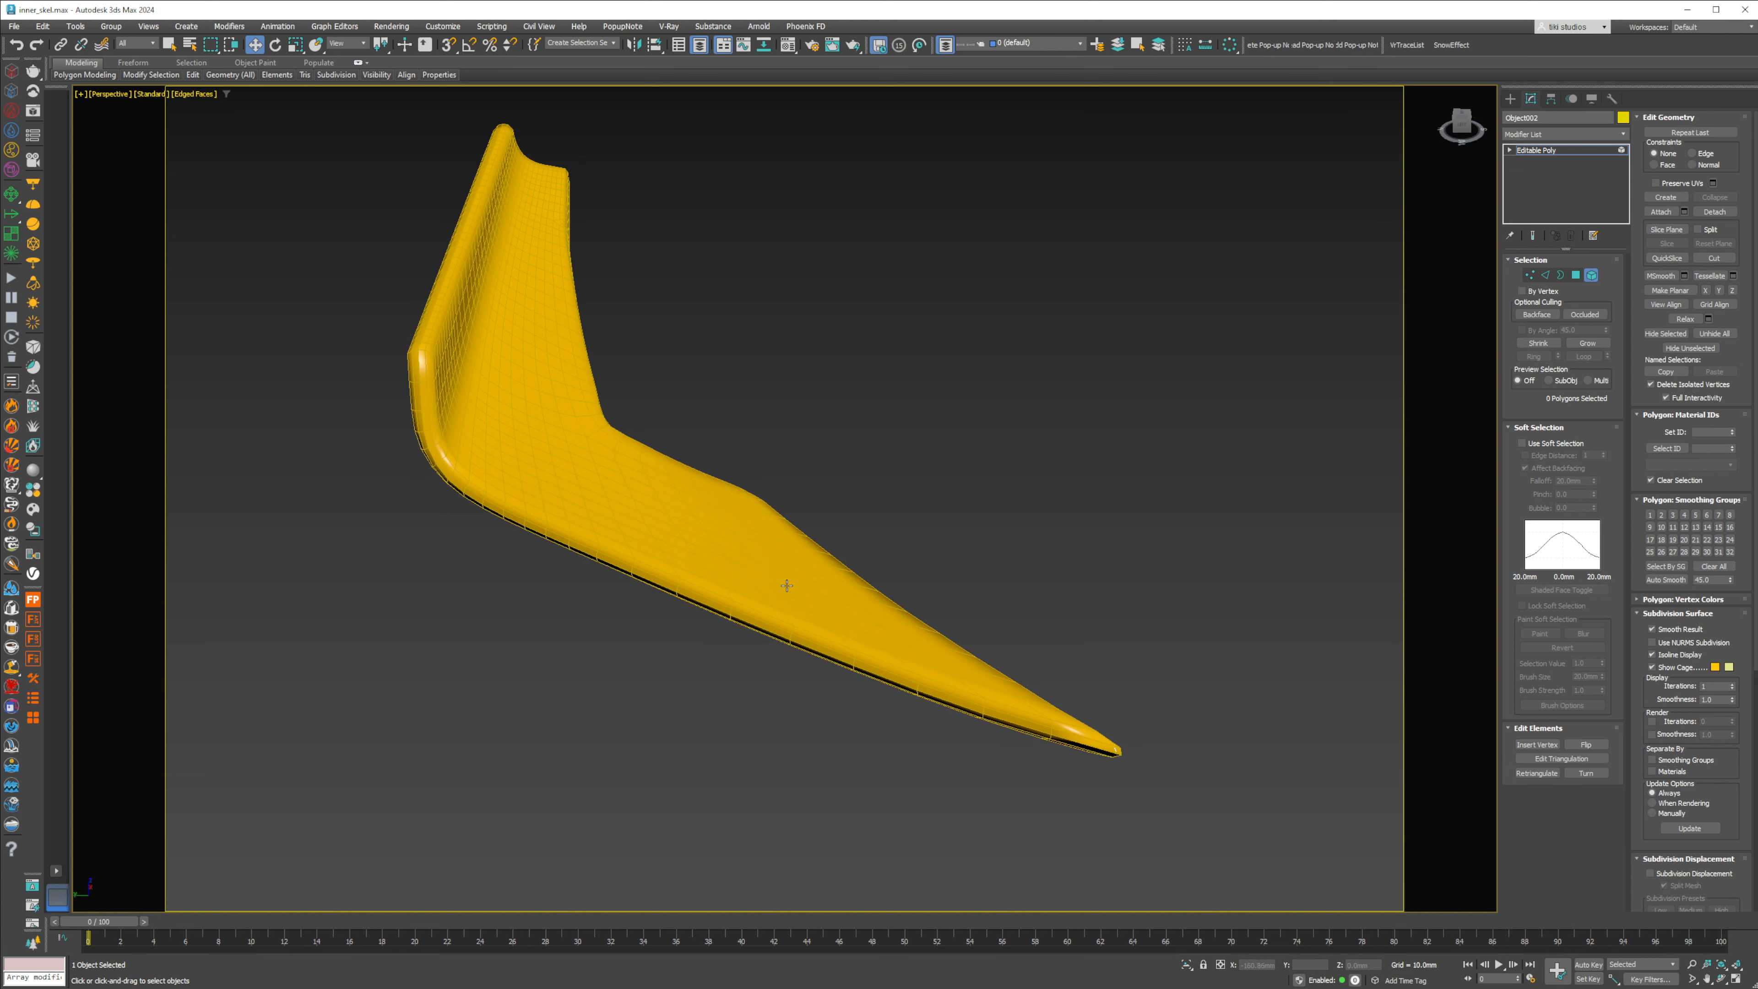
# Step: Unhide all objects and reduce the display to only the cloned inner surface
pyautogui.rightClick(878, 616)
pyautogui.click(936, 570)
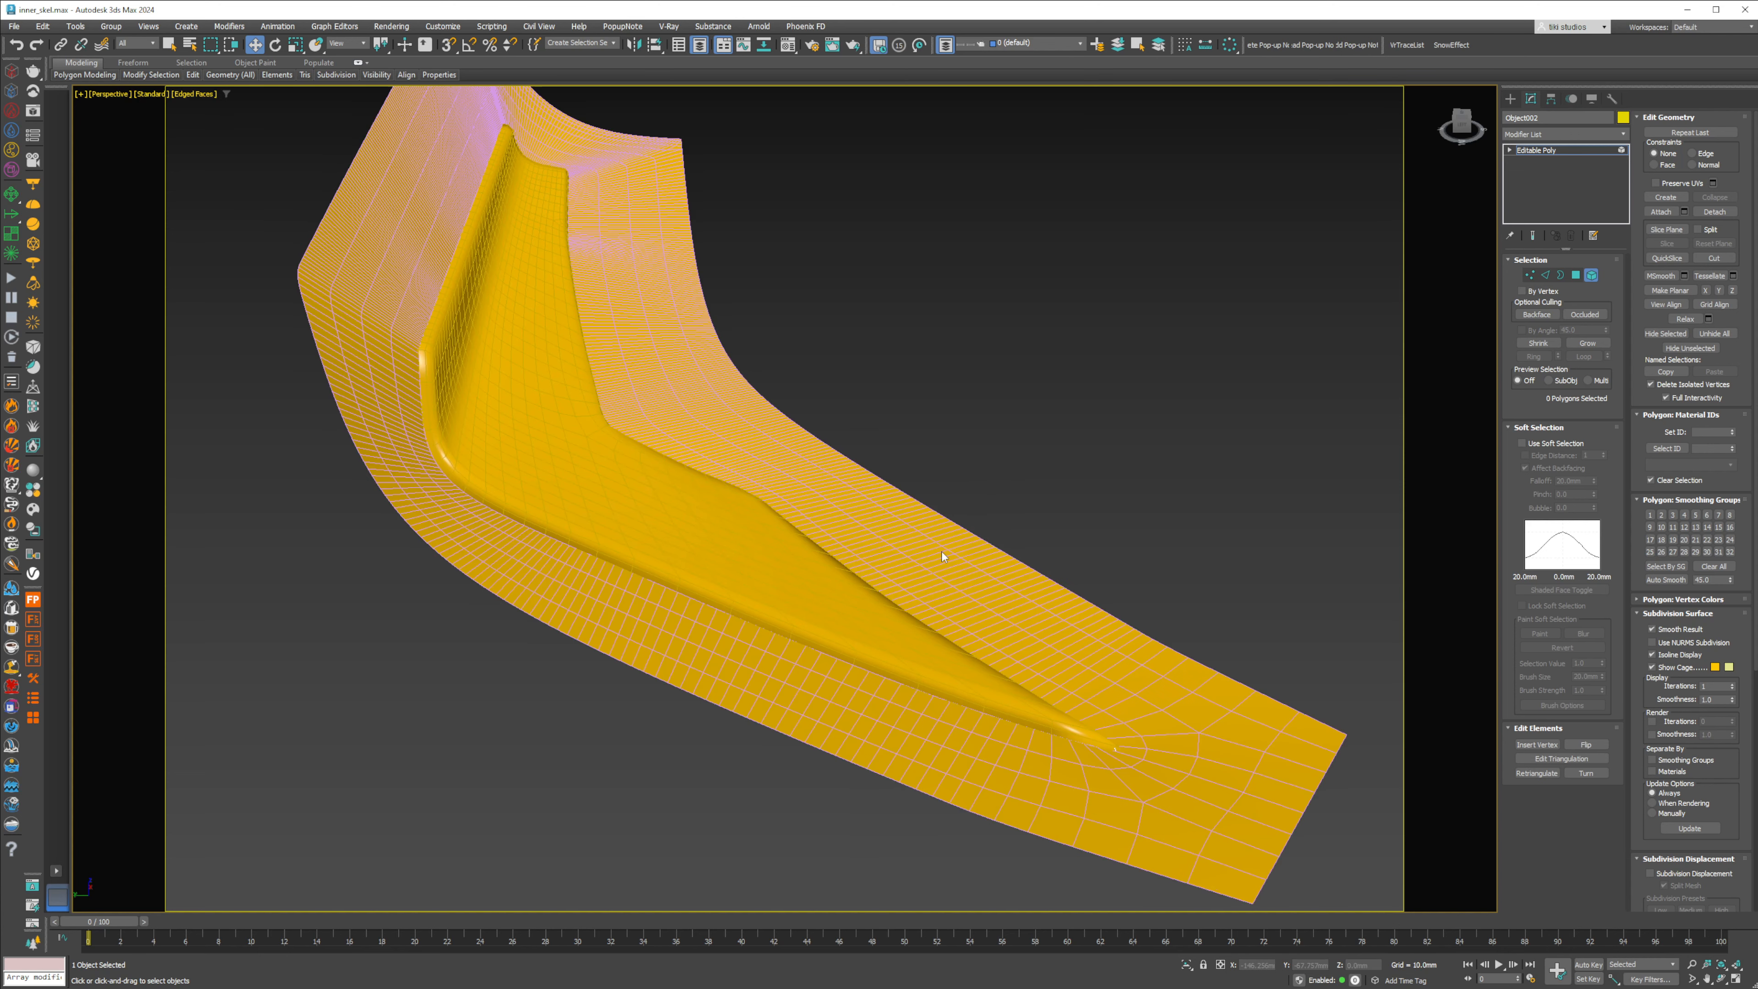
pyautogui.rightClick(938, 547)
pyautogui.click(991, 493)
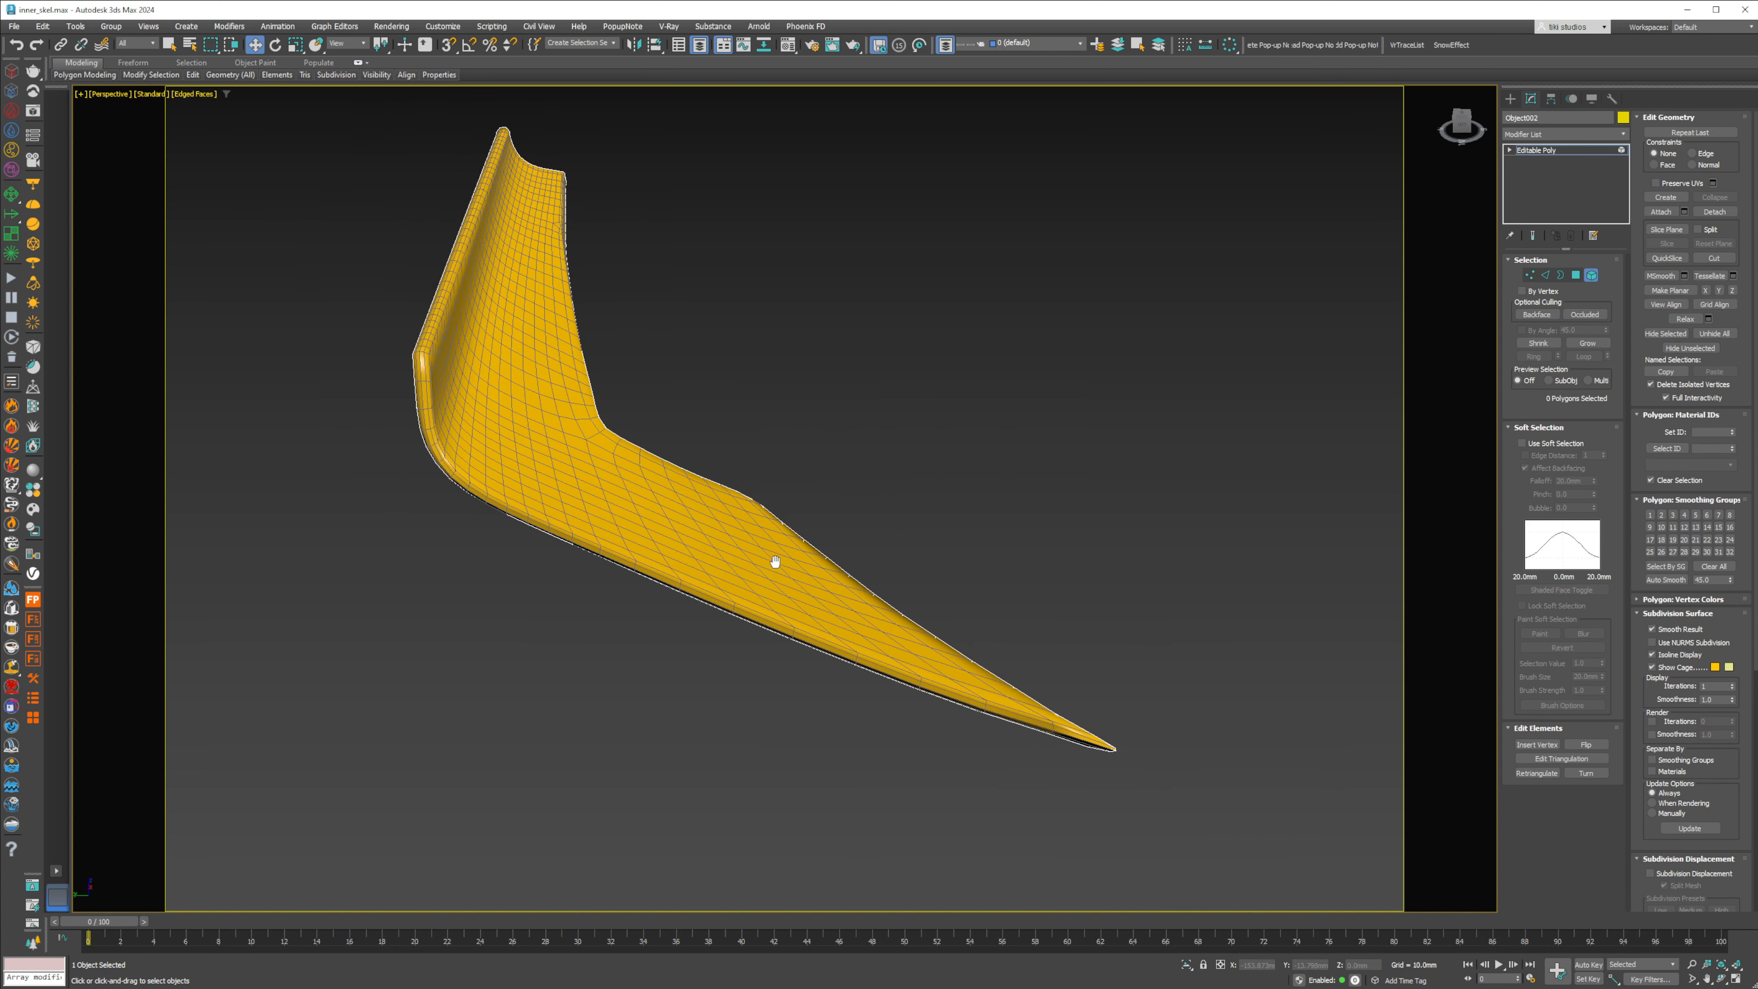
# Step: Flip the normals of the entire inner surface element and leave sub-object editing
pyautogui.click(639, 512)
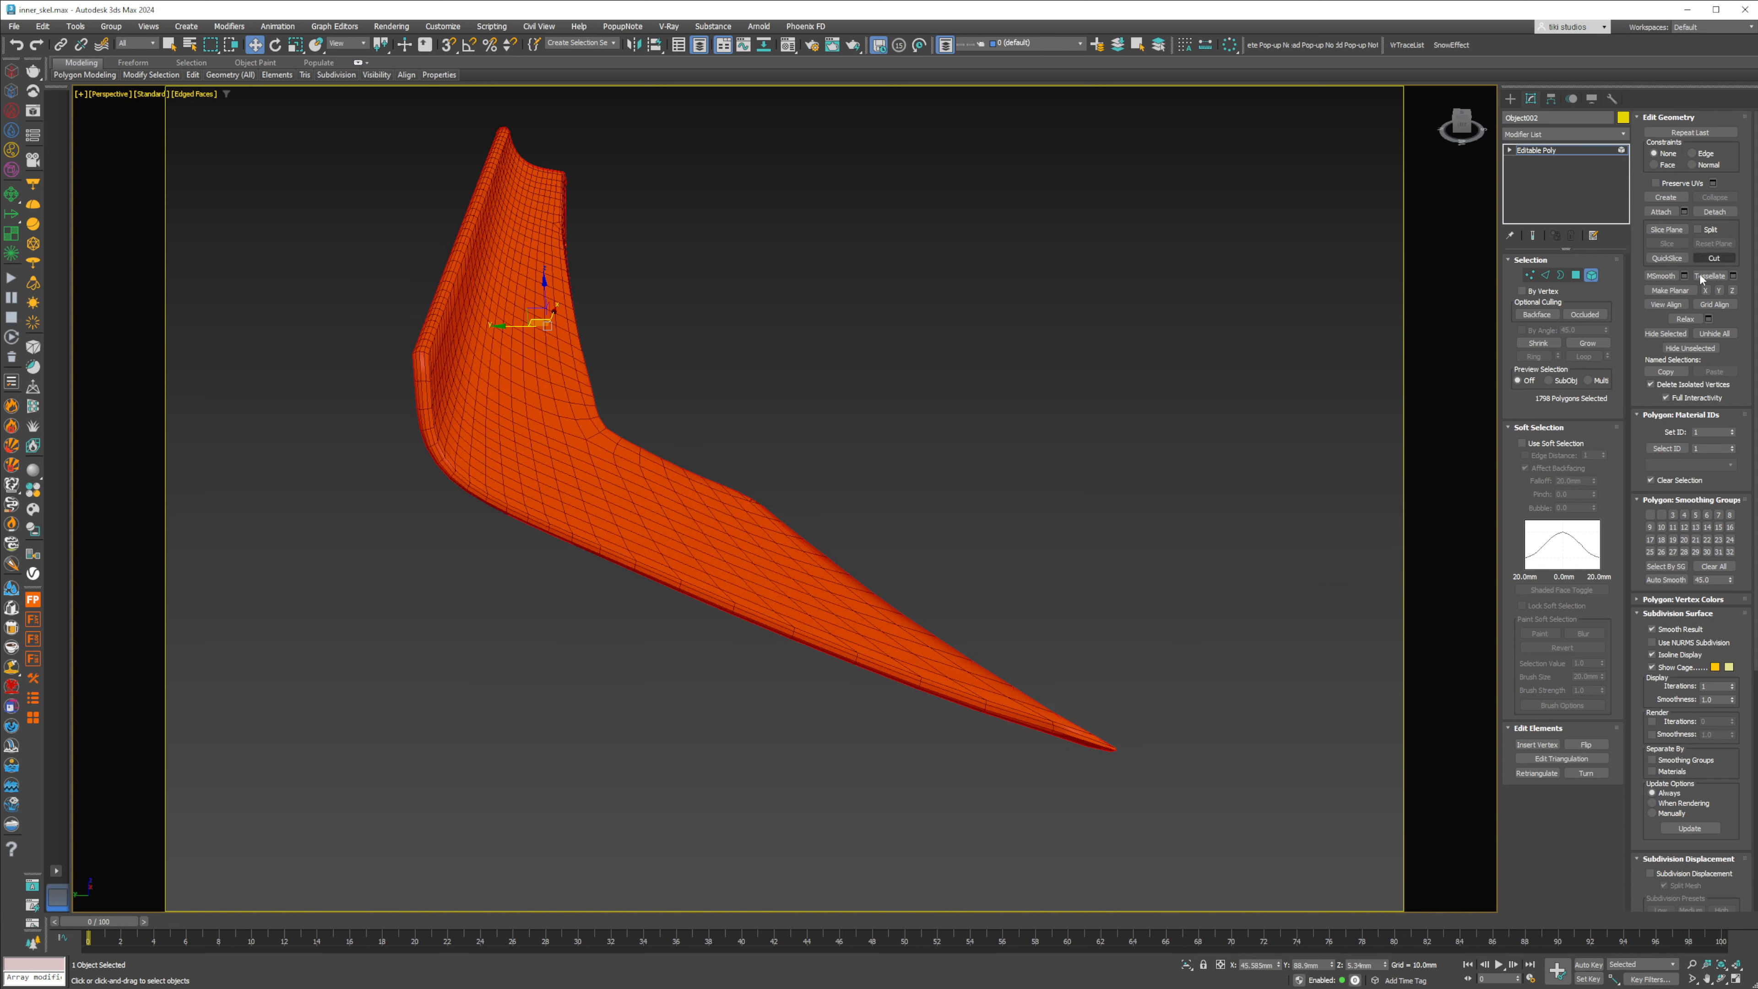
pyautogui.click(1587, 745)
pyautogui.press('4')
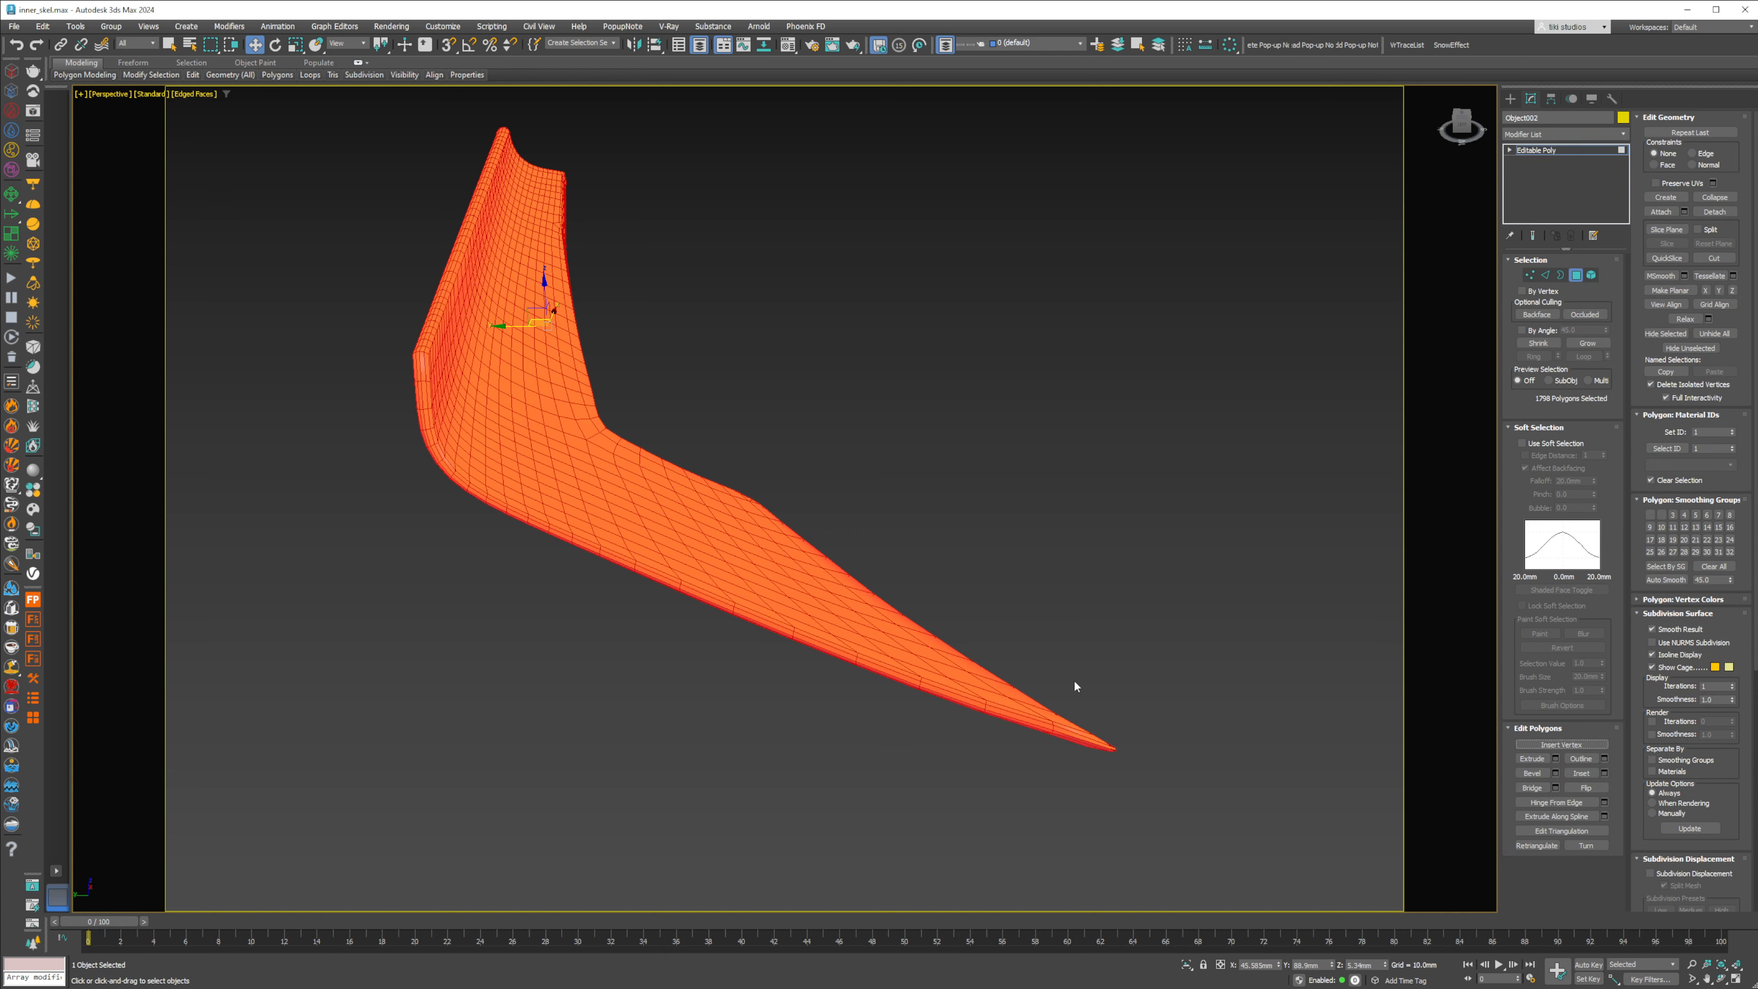
pyautogui.click(1127, 684)
pyautogui.press('4')
# Step: Add a TurboSmooth modifier to the inner surface, separated by smoothing groups
pyautogui.keyDown('alt'); pyautogui.moveTo(1128, 685); pyautogui.dragTo(807, 589, button='middle'); pyautogui.keyUp('alt')
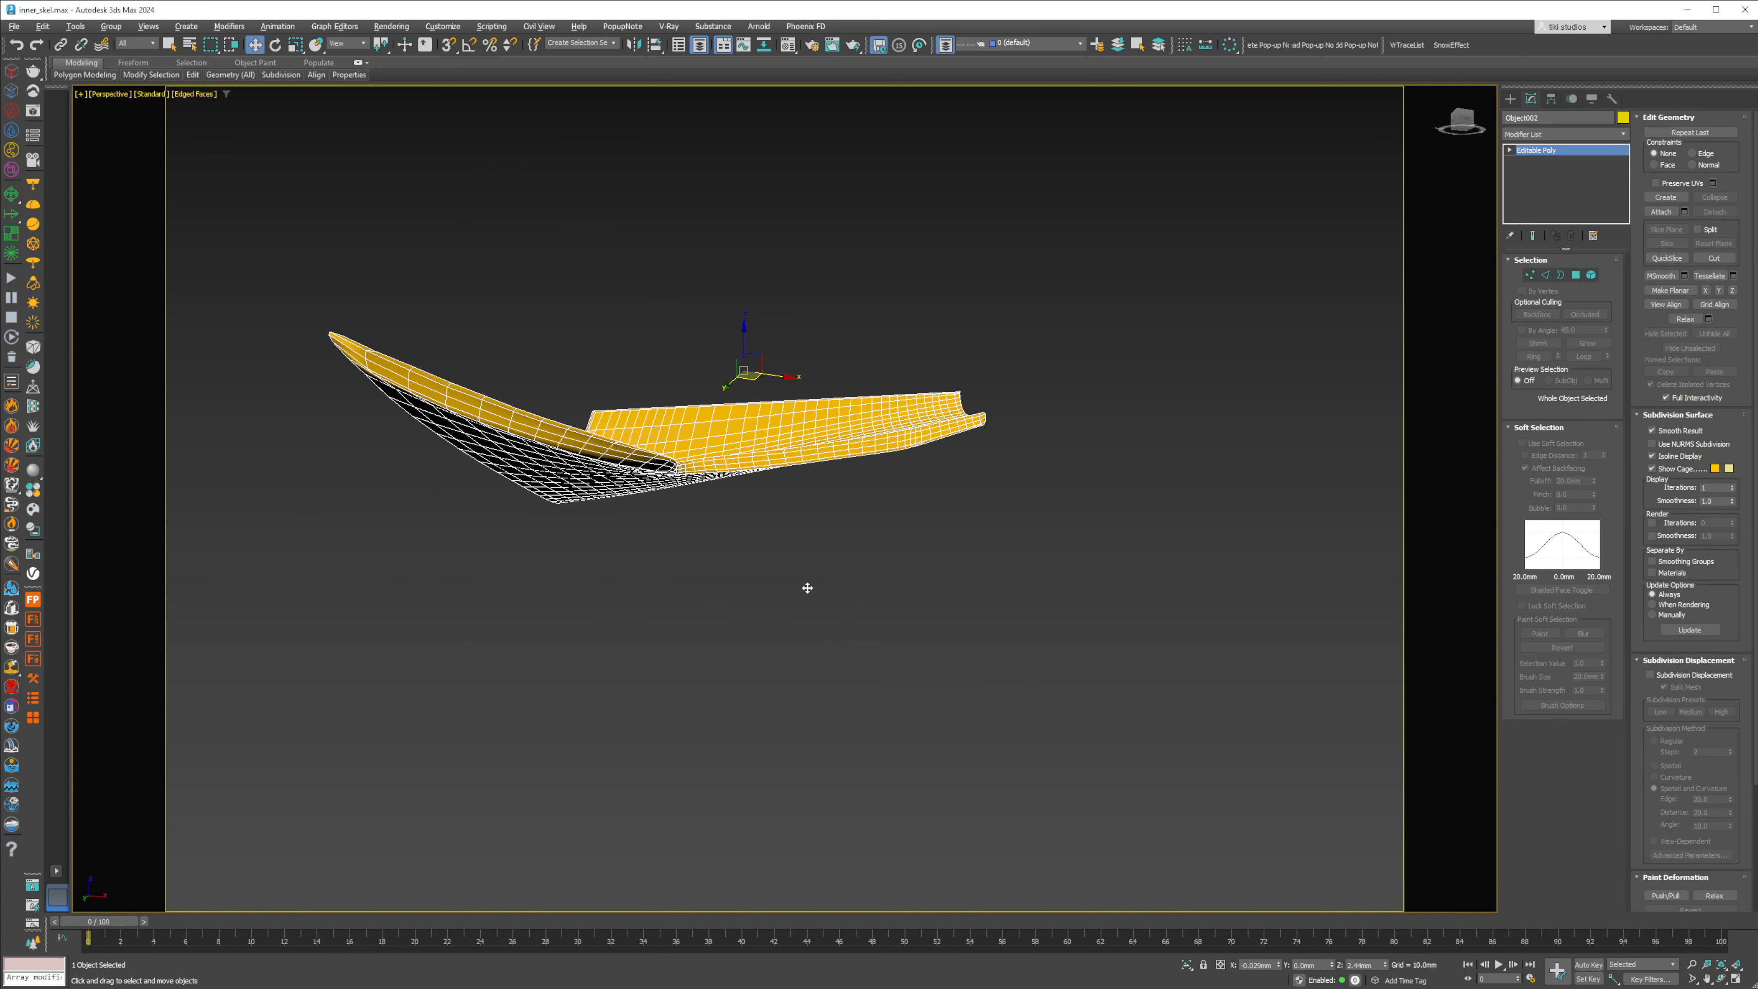
pyautogui.hotkey('ctrl', 't')
pyautogui.keyDown('alt'); pyautogui.moveTo(802, 484); pyautogui.dragTo(682, 496, button='middle'); pyautogui.keyUp('alt')
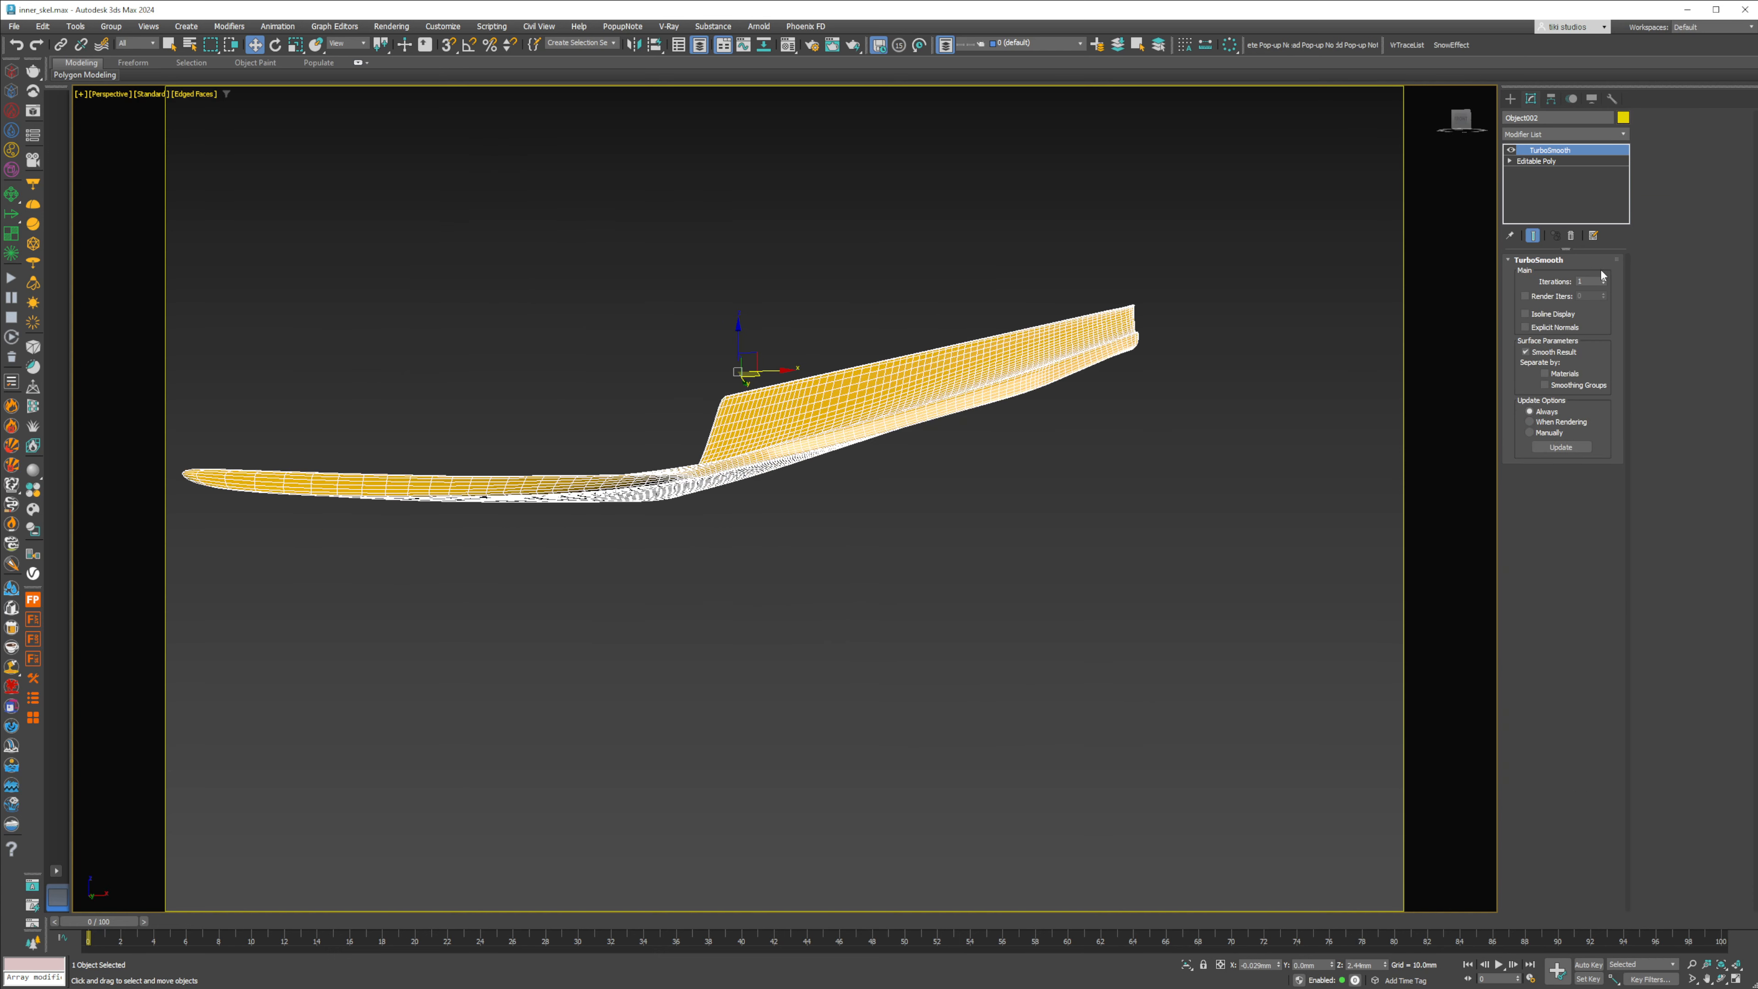
pyautogui.scroll(10, 754, 431)
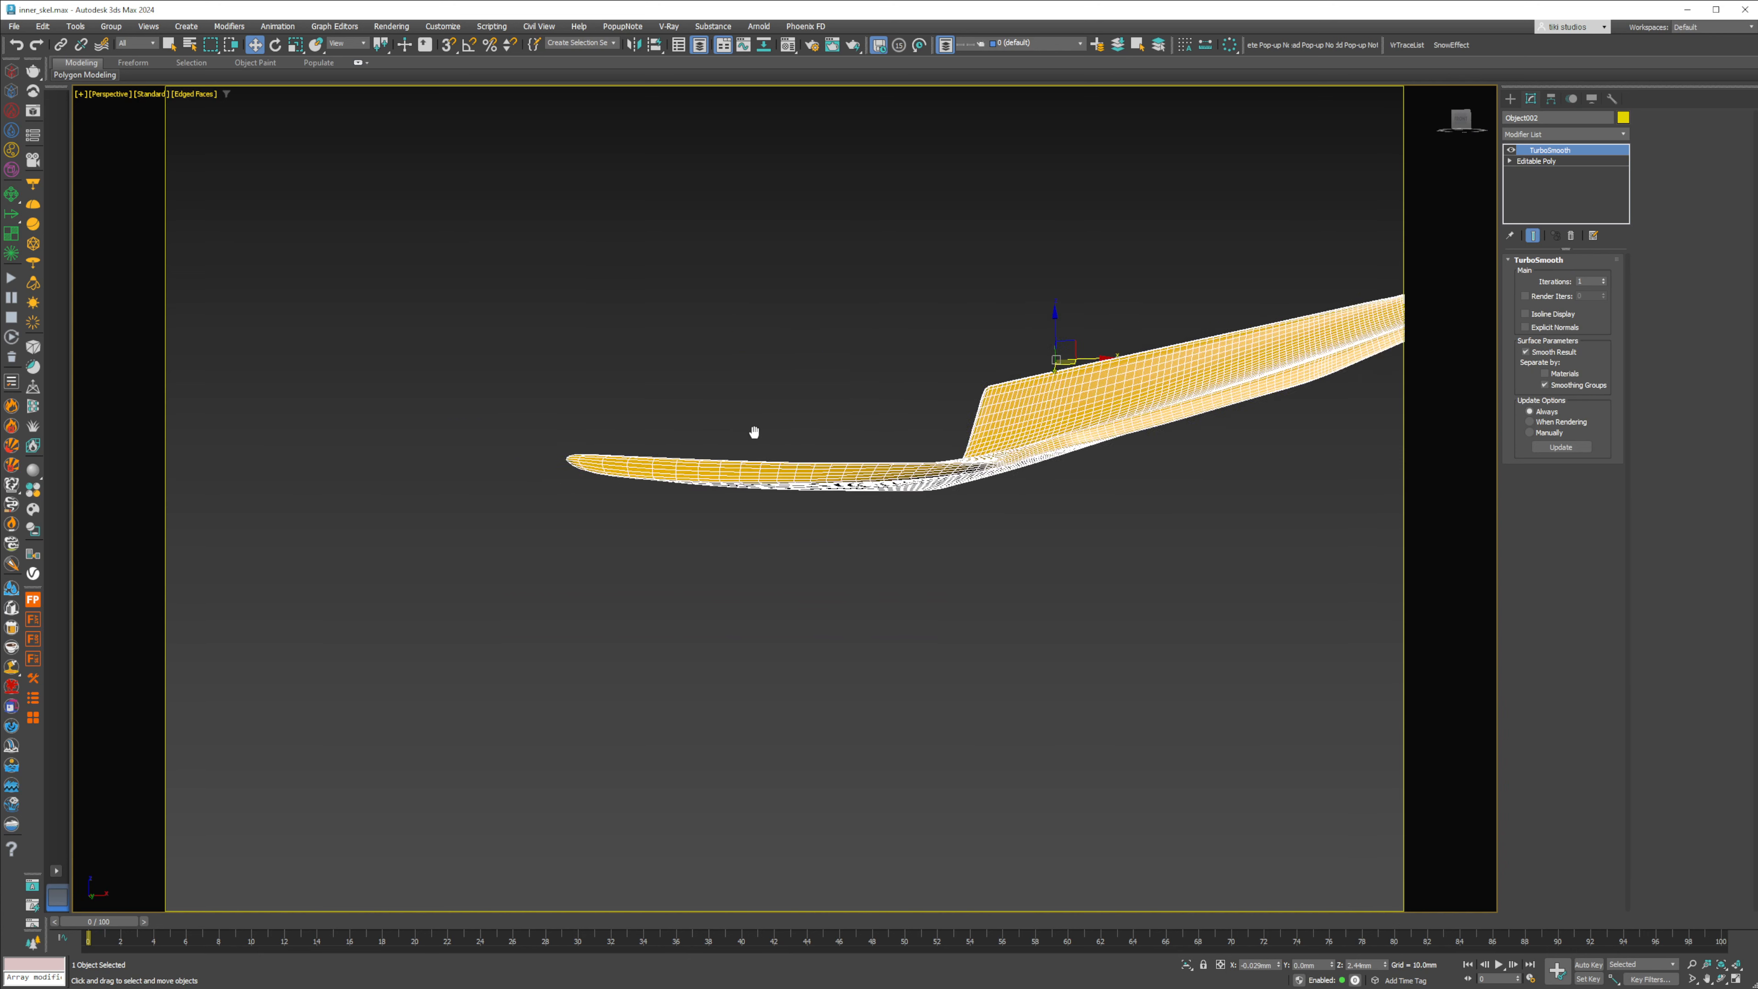
# Step: Examine the smoothed inner surface from its pointed tip to the opposite end, with and without edged faces
pyautogui.press('F4')
pyautogui.scroll(-2, 717, 509)
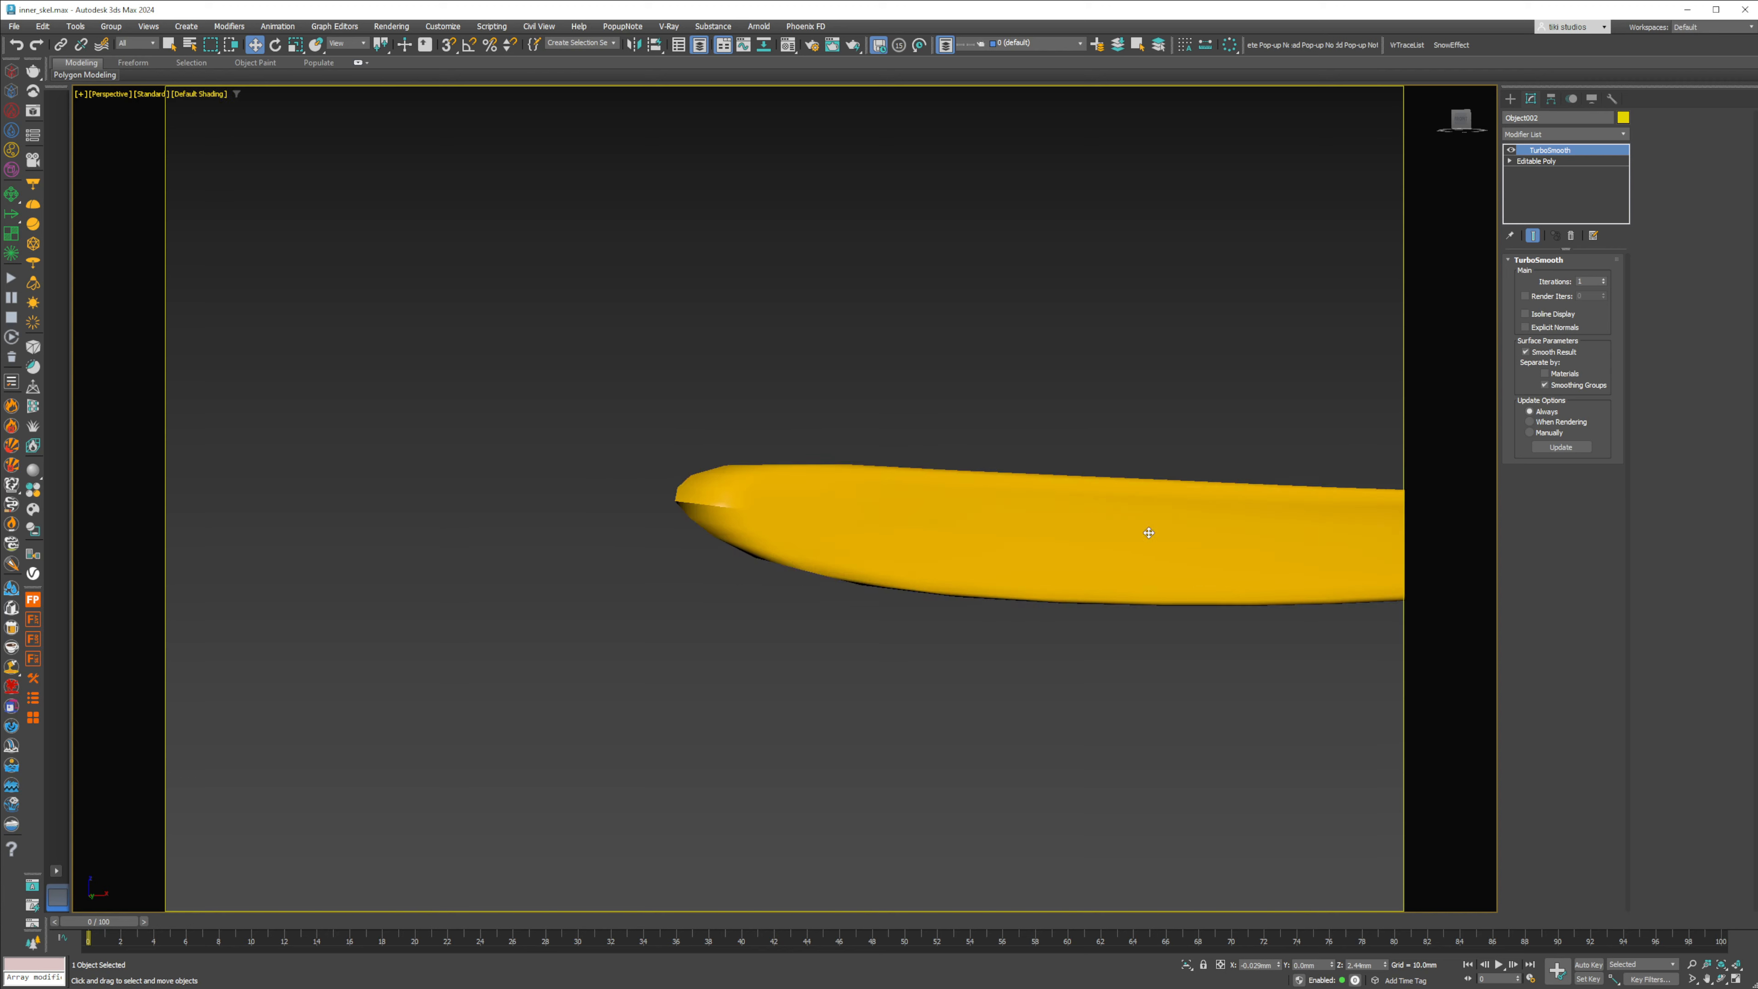
pyautogui.moveTo(1146, 525); pyautogui.dragTo(748, 518, button='middle')
pyautogui.scroll(-3, 748, 518)
pyautogui.press('F4')
pyautogui.moveTo(1072, 511); pyautogui.dragTo(730, 503, button='middle')
pyautogui.press('F4')
pyautogui.scroll(-2, 730, 506)
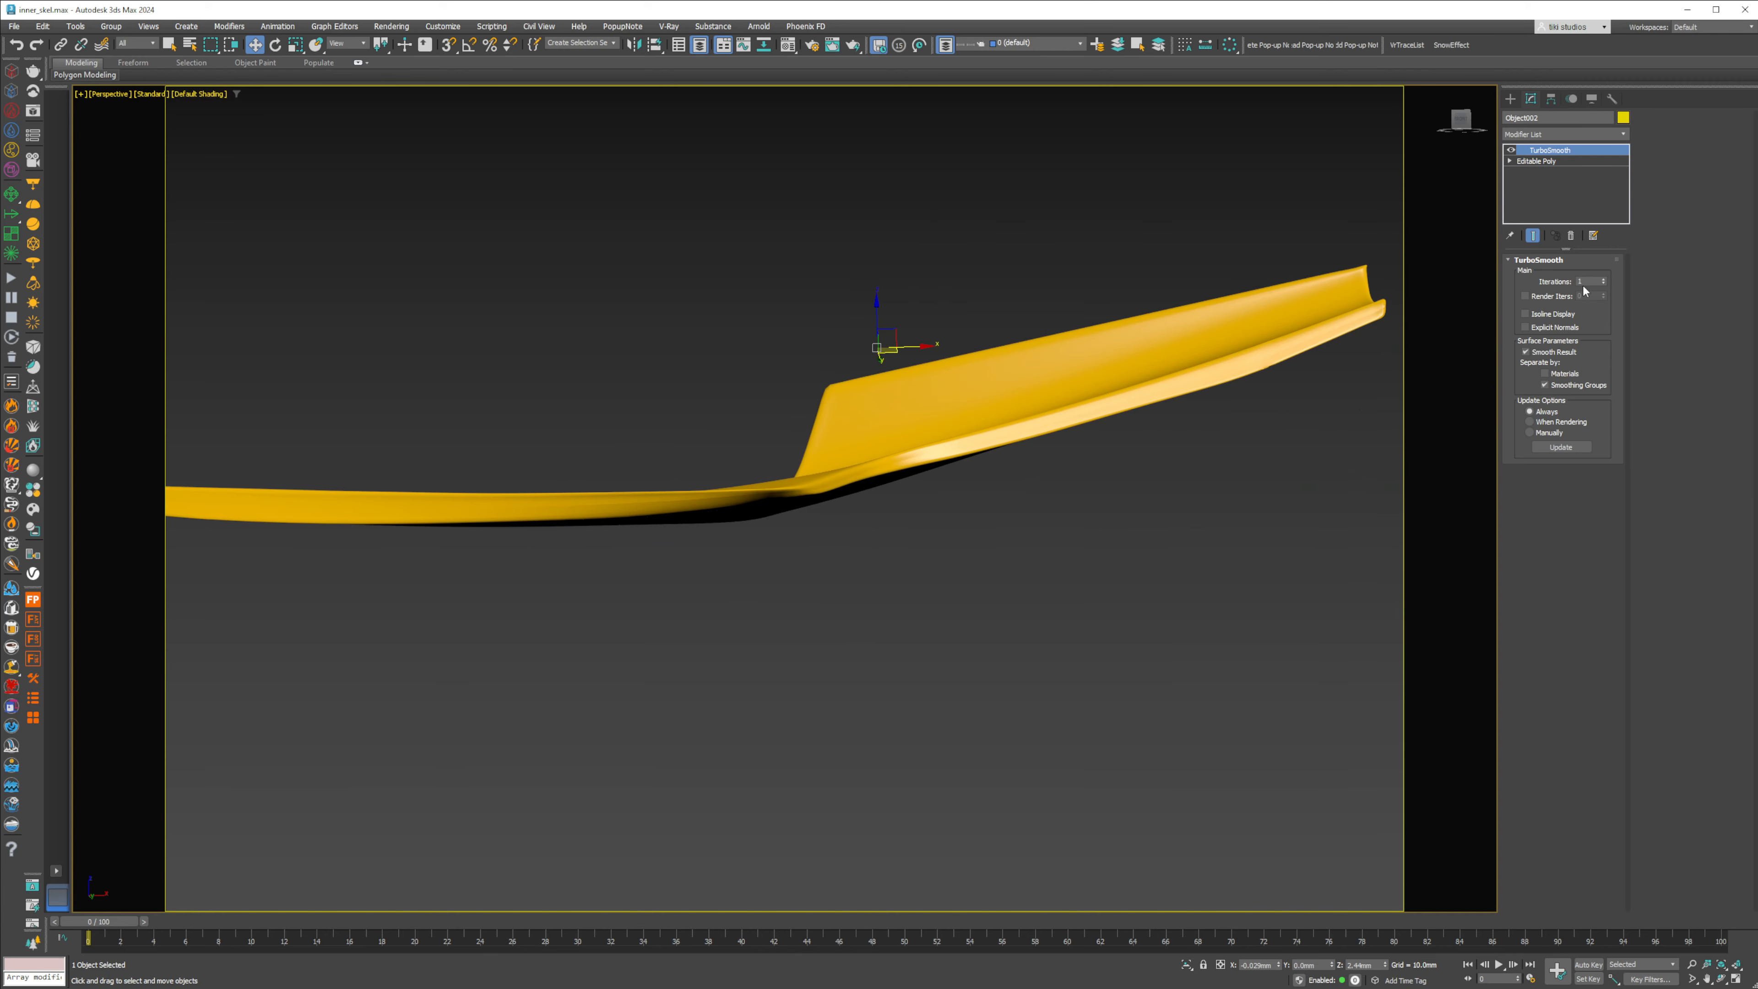
# Step: Set the inner surface's TurboSmooth iterations to 2 and inspect the corner at the blade's blunt end
pyautogui.click(1604, 280)
pyautogui.keyDown('alt'); pyautogui.moveTo(1315, 346); pyautogui.dragTo(1224, 441, button='middle'); pyautogui.keyUp('alt')
pyautogui.scroll(-1, 1224, 441)
pyautogui.keyDown('alt'); pyautogui.moveTo(767, 625); pyautogui.dragTo(746, 619, button='middle'); pyautogui.keyUp('alt')
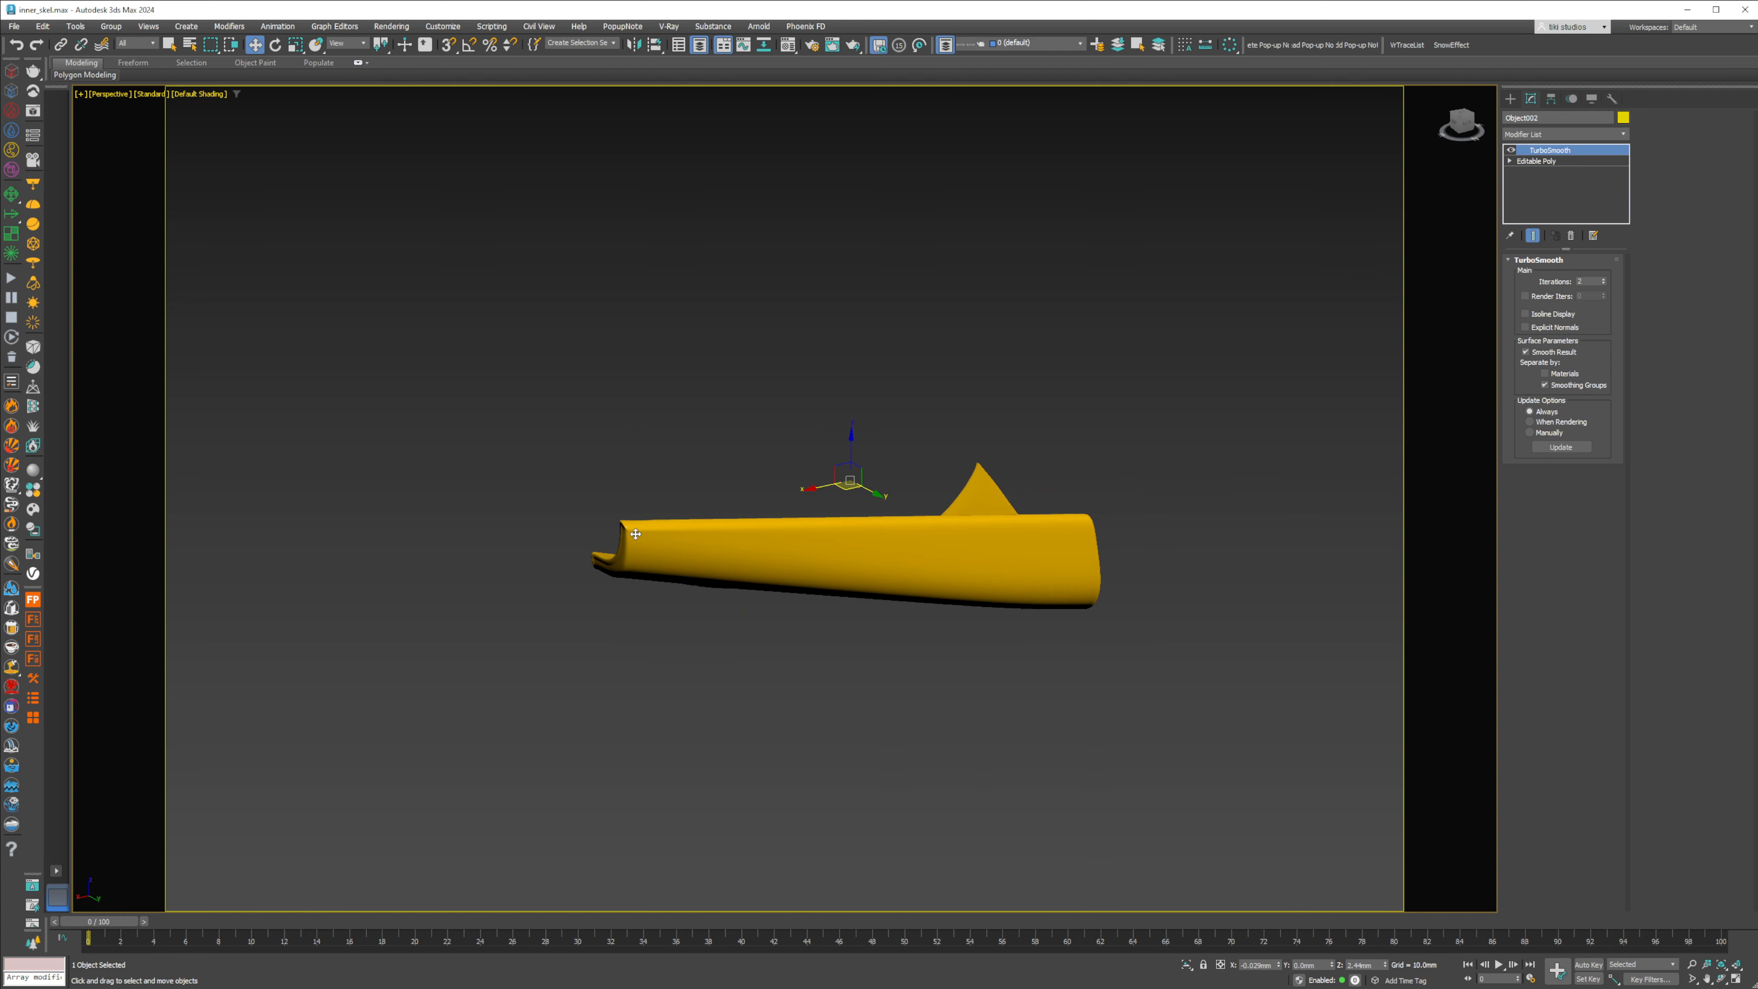
pyautogui.scroll(3, 647, 538)
pyautogui.press('F4')
pyautogui.scroll(3, 581, 511)
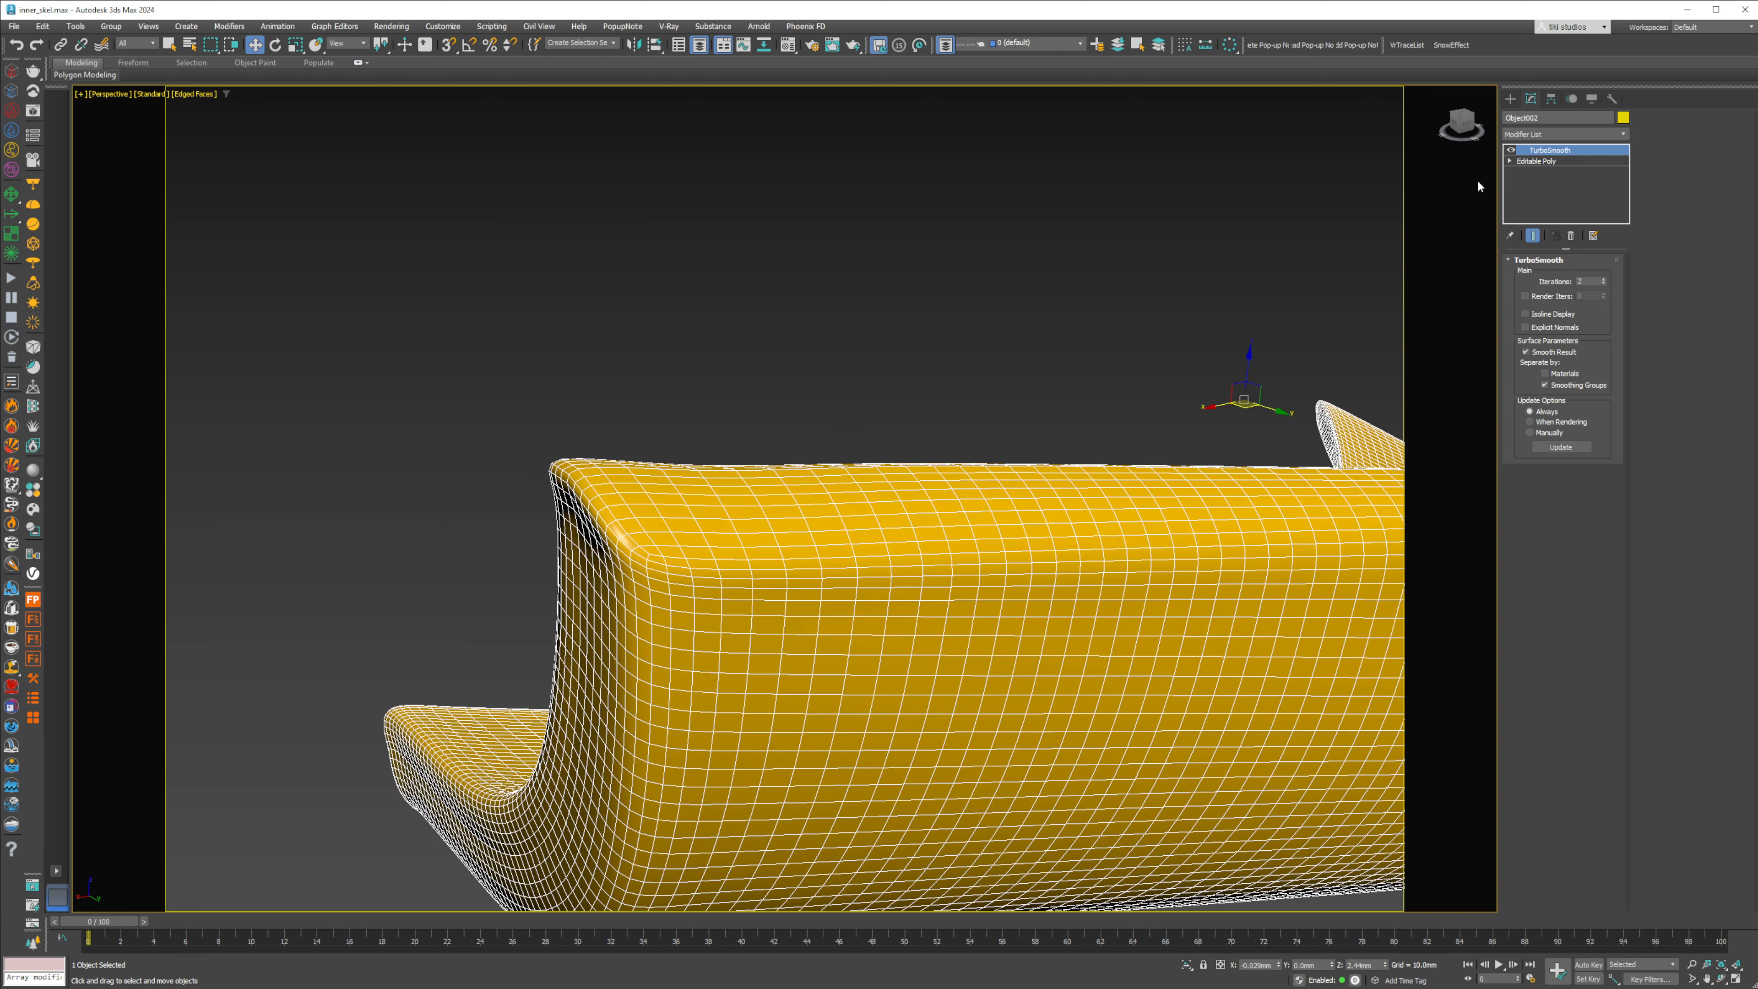
# Step: Pull the four vertices at the protruding blunt-end corner inward using the Edge constraint in the base Editable Poly
pyautogui.click(1535, 164)
pyautogui.press('1')
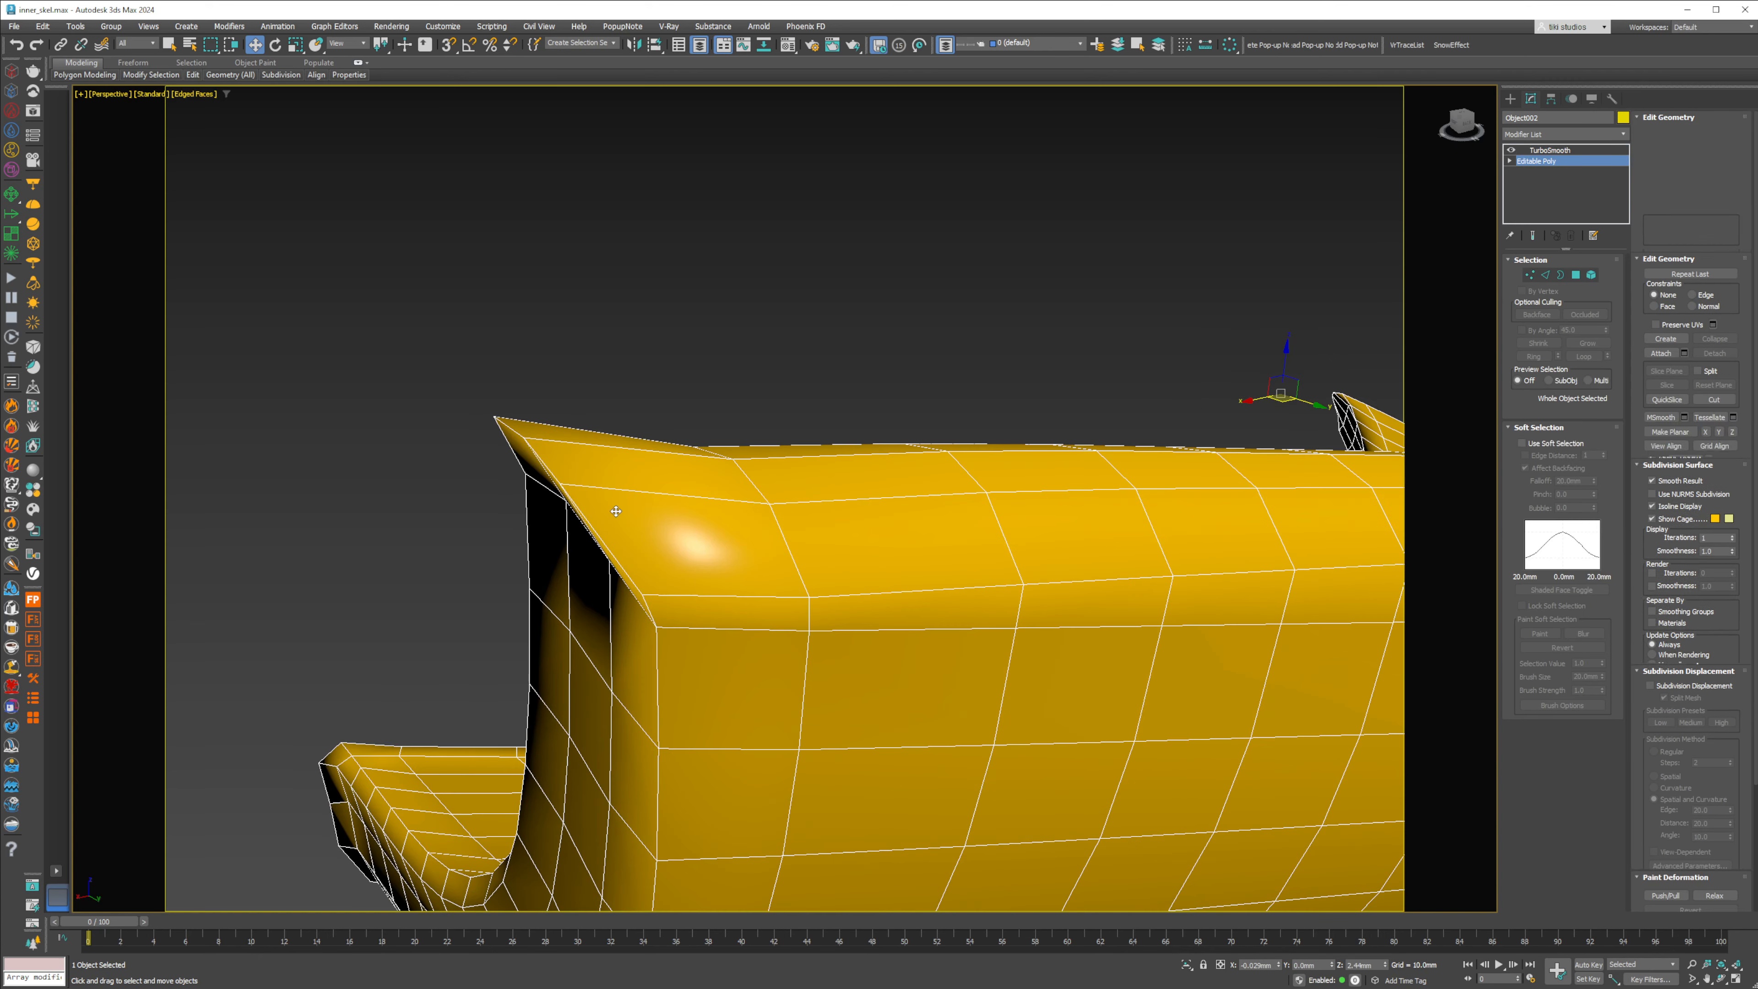
pyautogui.click(644, 594)
pyautogui.keyDown('alt'); pyautogui.moveTo(644, 594); pyautogui.dragTo(696, 501, button='middle'); pyautogui.keyUp('alt')
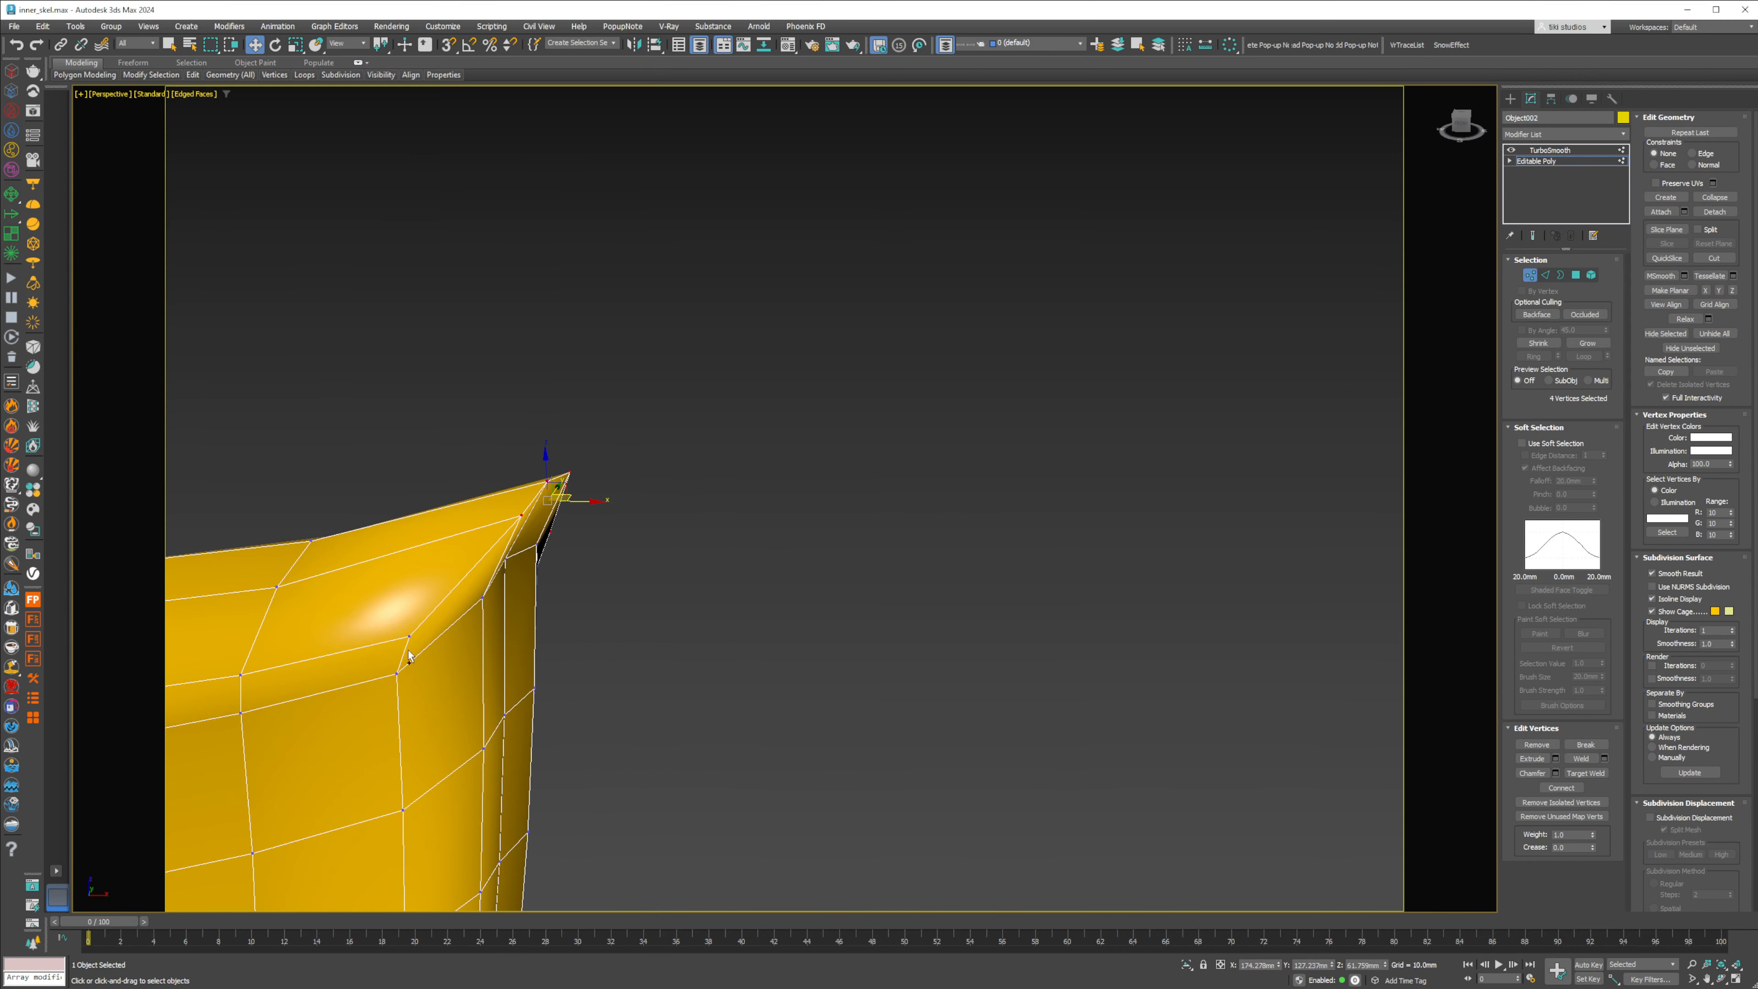
pyautogui.moveTo(543, 505); pyautogui.dragTo(496, 517)
pyautogui.keyDown('alt'); pyautogui.moveTo(526, 649); pyautogui.dragTo(373, 638, button='middle'); pyautogui.keyUp('alt')
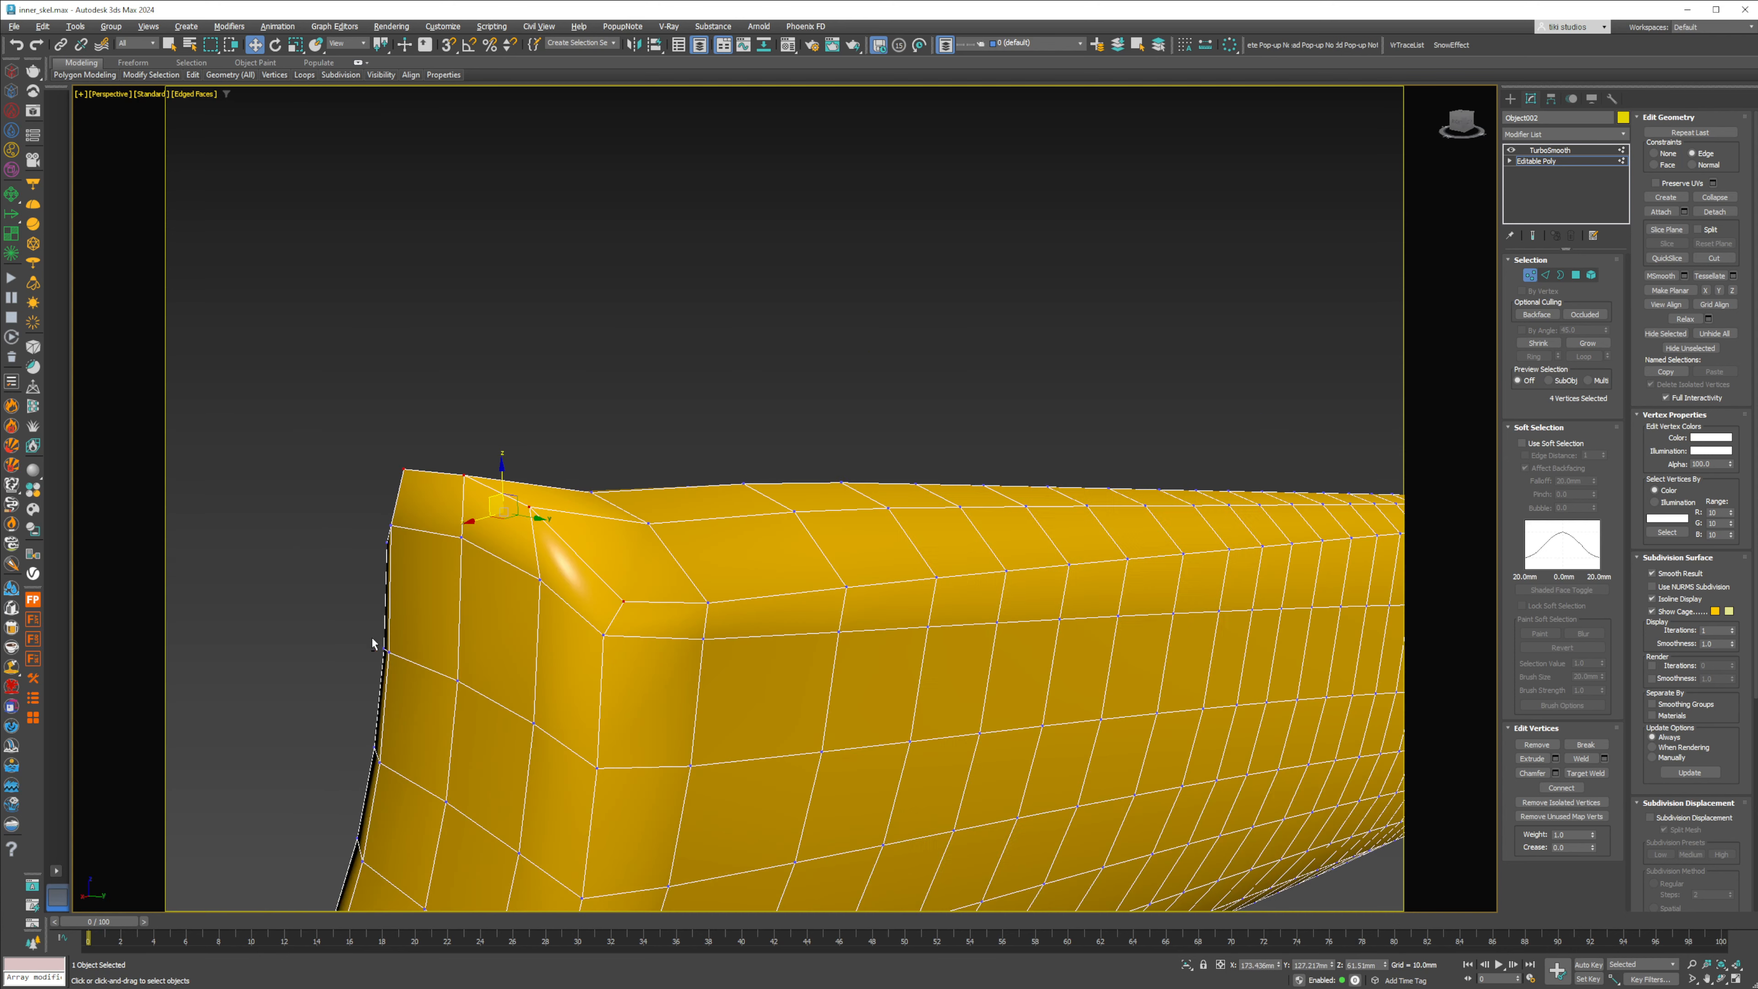
# Step: Move the three upper vertices at the protruding blunt-end corner inward along their edges
pyautogui.keyDown('alt'); pyautogui.moveTo(604, 608); pyautogui.dragTo(600, 612); pyautogui.keyUp('alt')
pyautogui.keyDown('alt'); pyautogui.moveTo(600, 610); pyautogui.dragTo(450, 500, button='middle'); pyautogui.keyUp('alt')
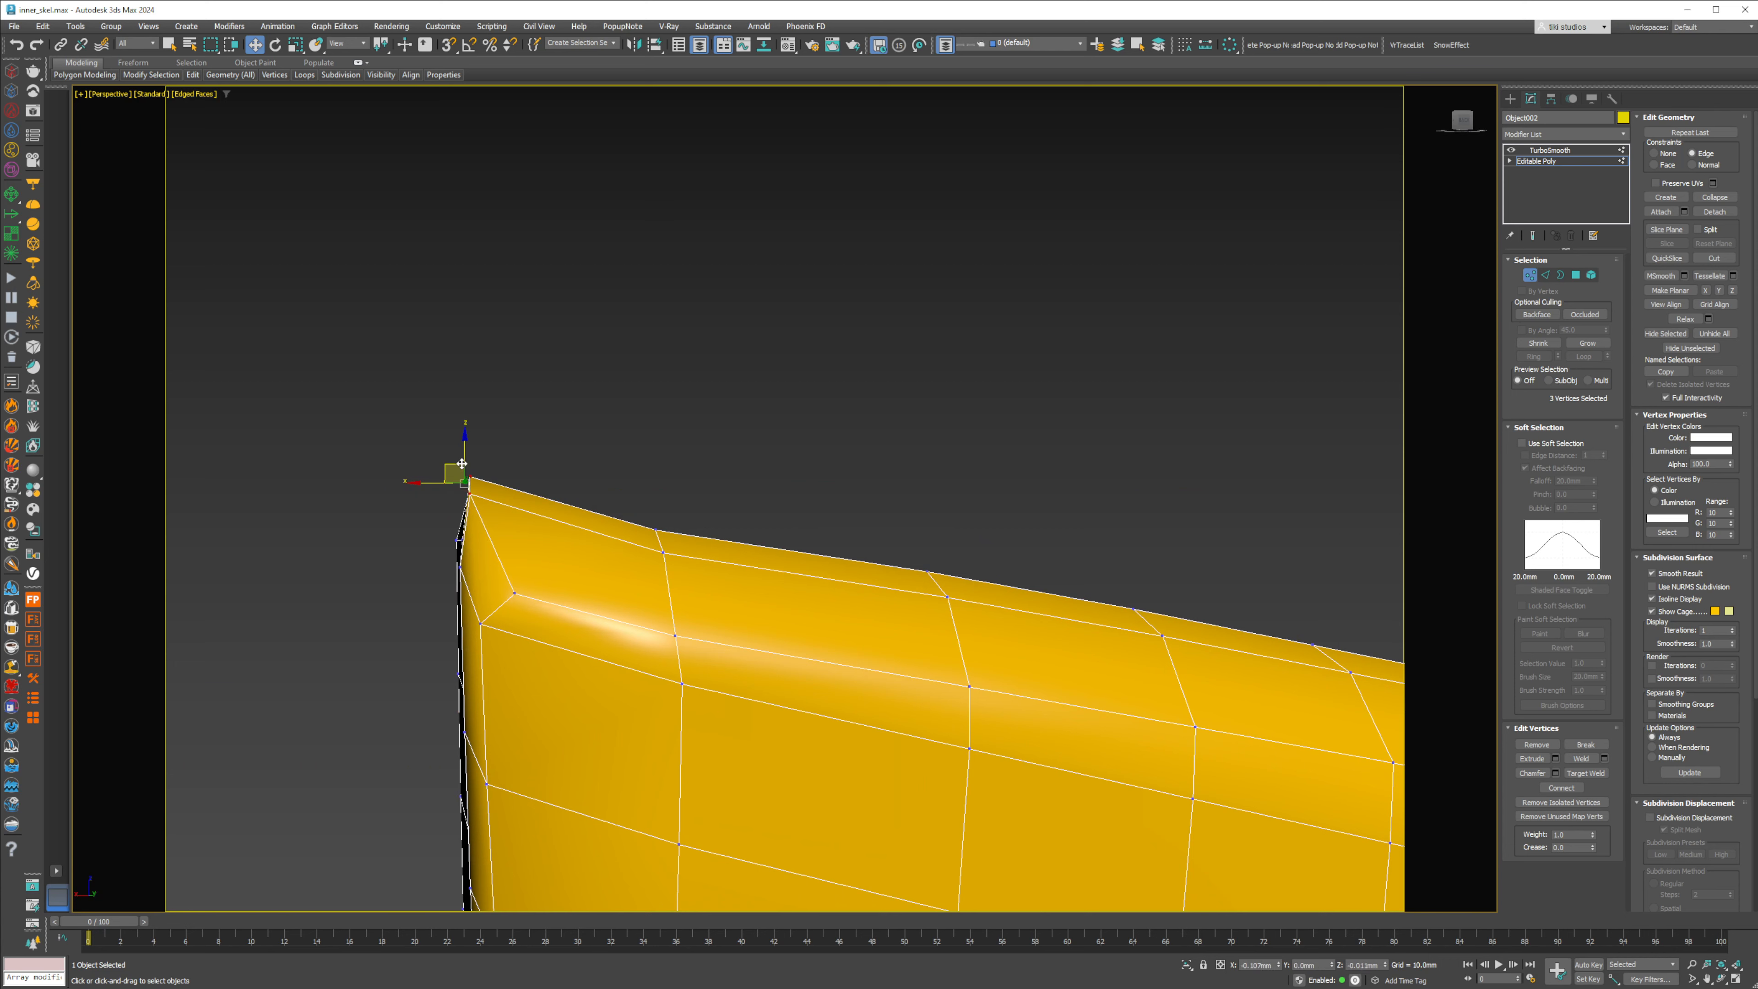
pyautogui.moveTo(461, 463); pyautogui.dragTo(467, 487)
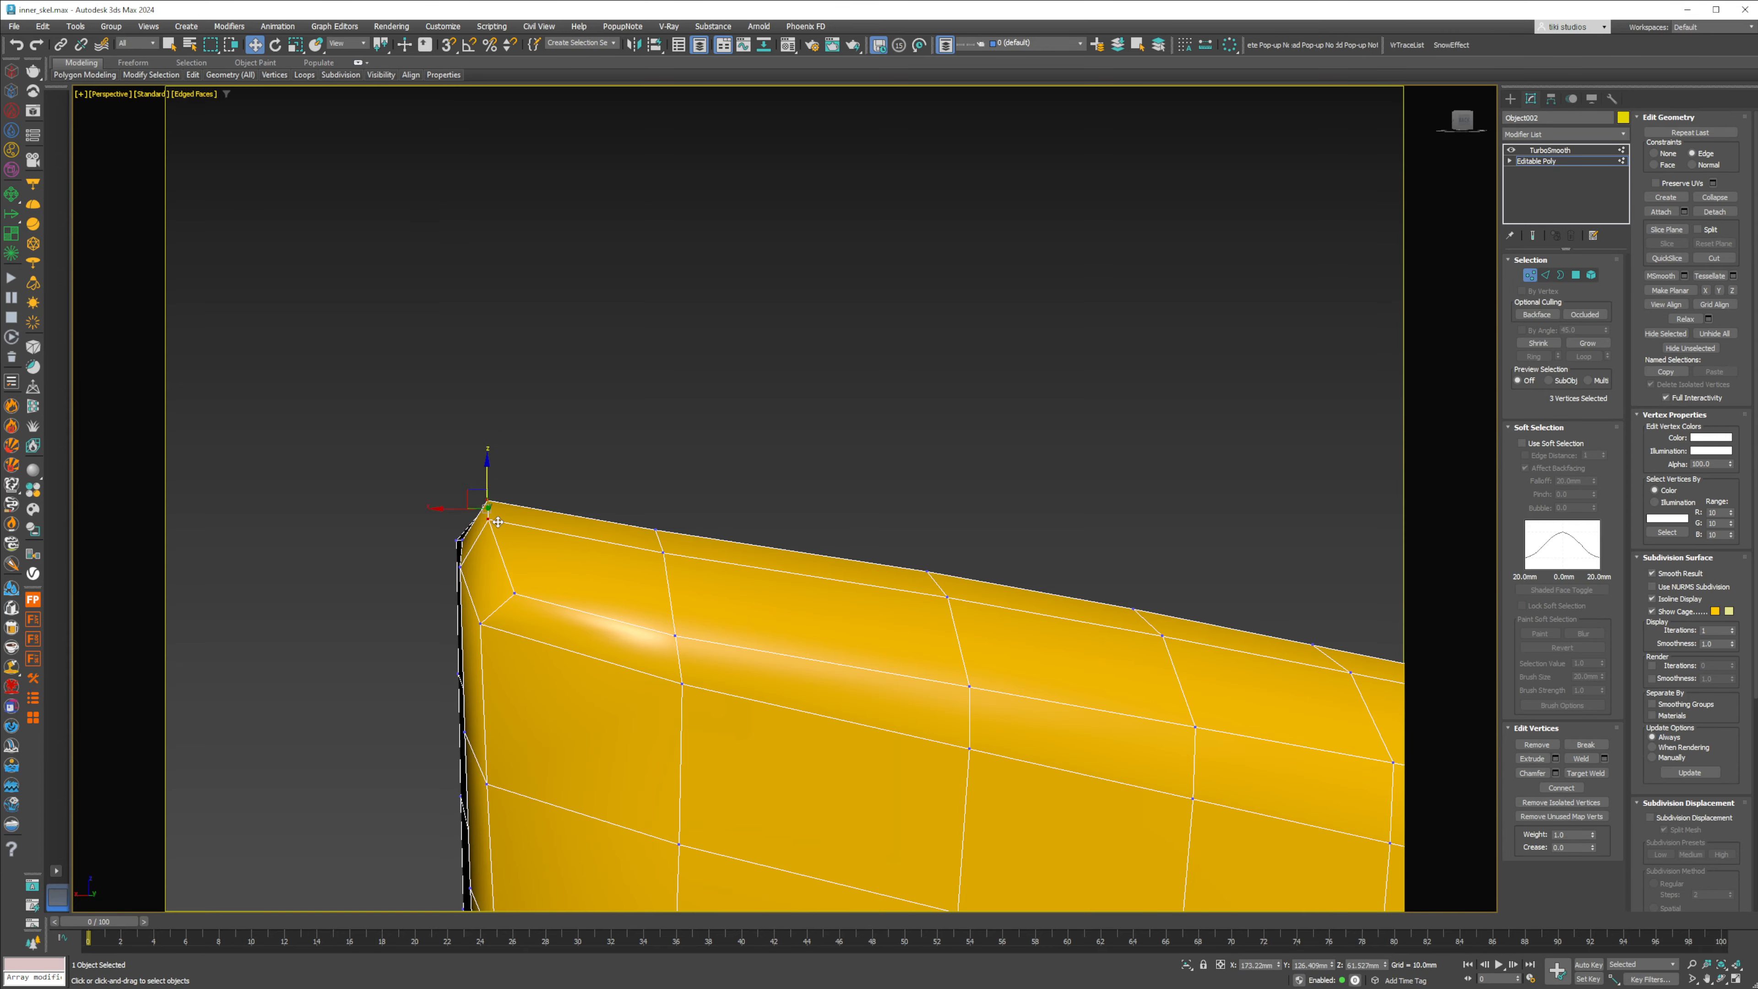
# Step: Adjust the three outermost vertices at the other blunt-end corner, pulling them inward along their edges
pyautogui.scroll(-5, 498, 522)
pyautogui.moveTo(518, 609); pyautogui.dragTo(832, 538, button='middle')
pyautogui.scroll(4, 832, 538)
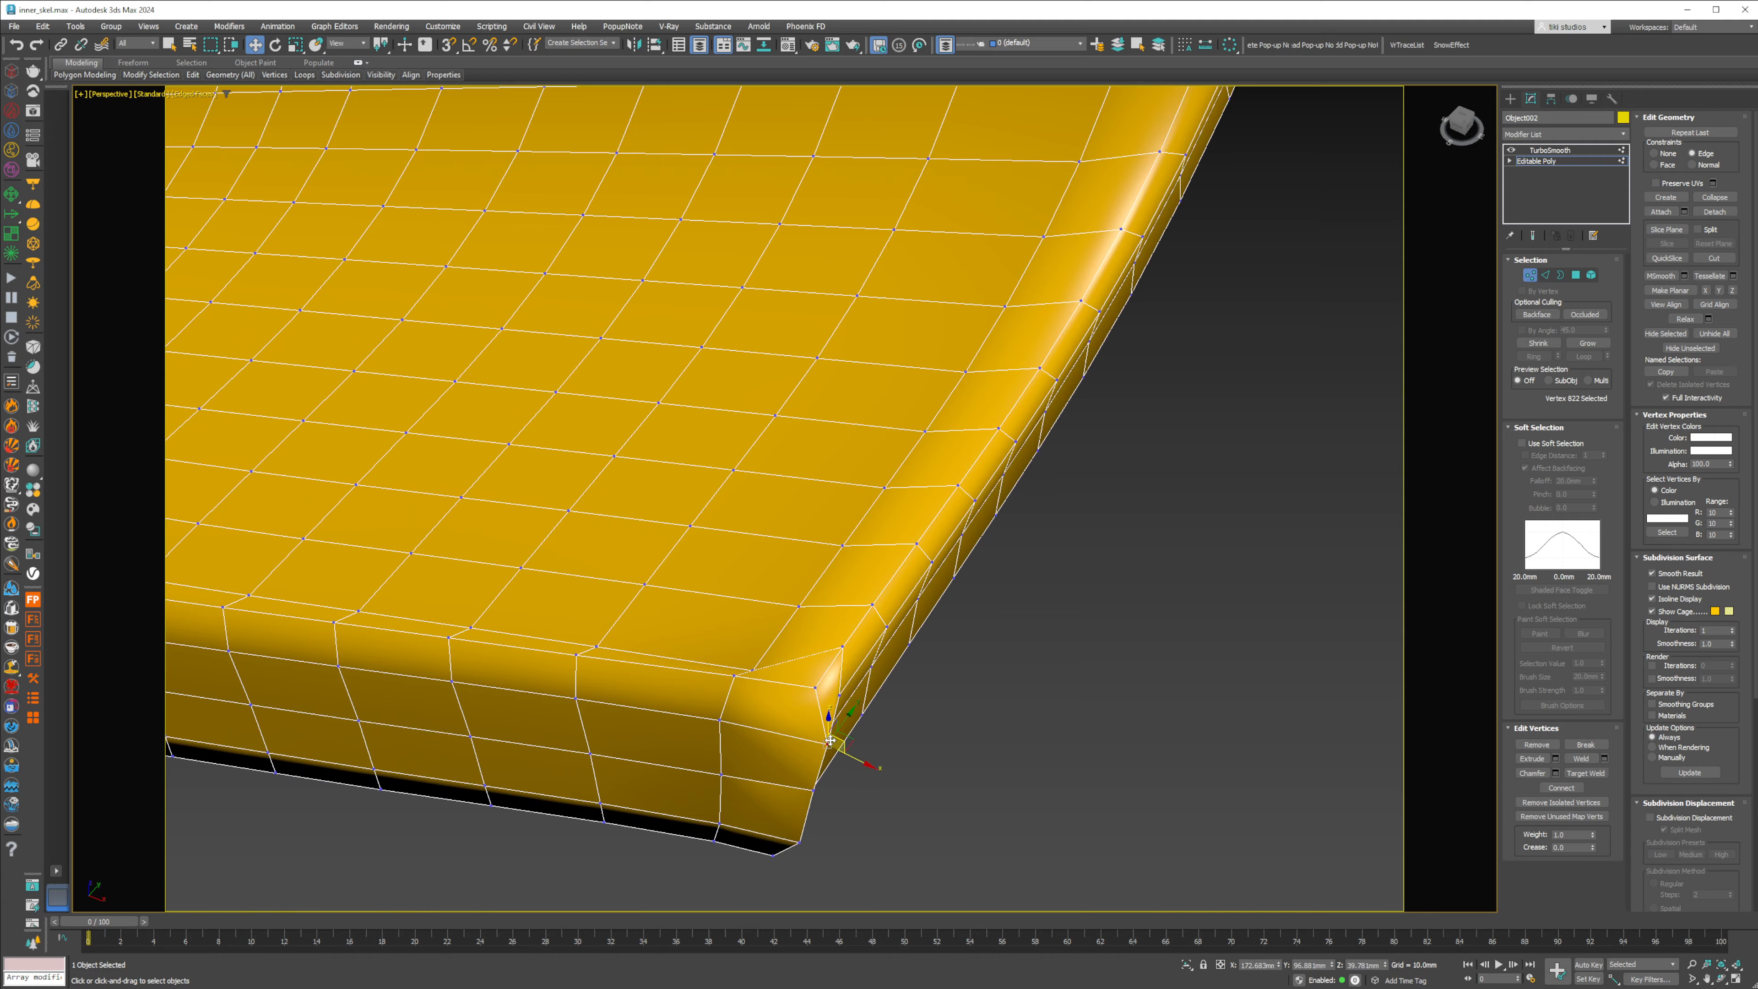
pyautogui.scroll(-5, 830, 741)
pyautogui.scroll(2, 791, 571)
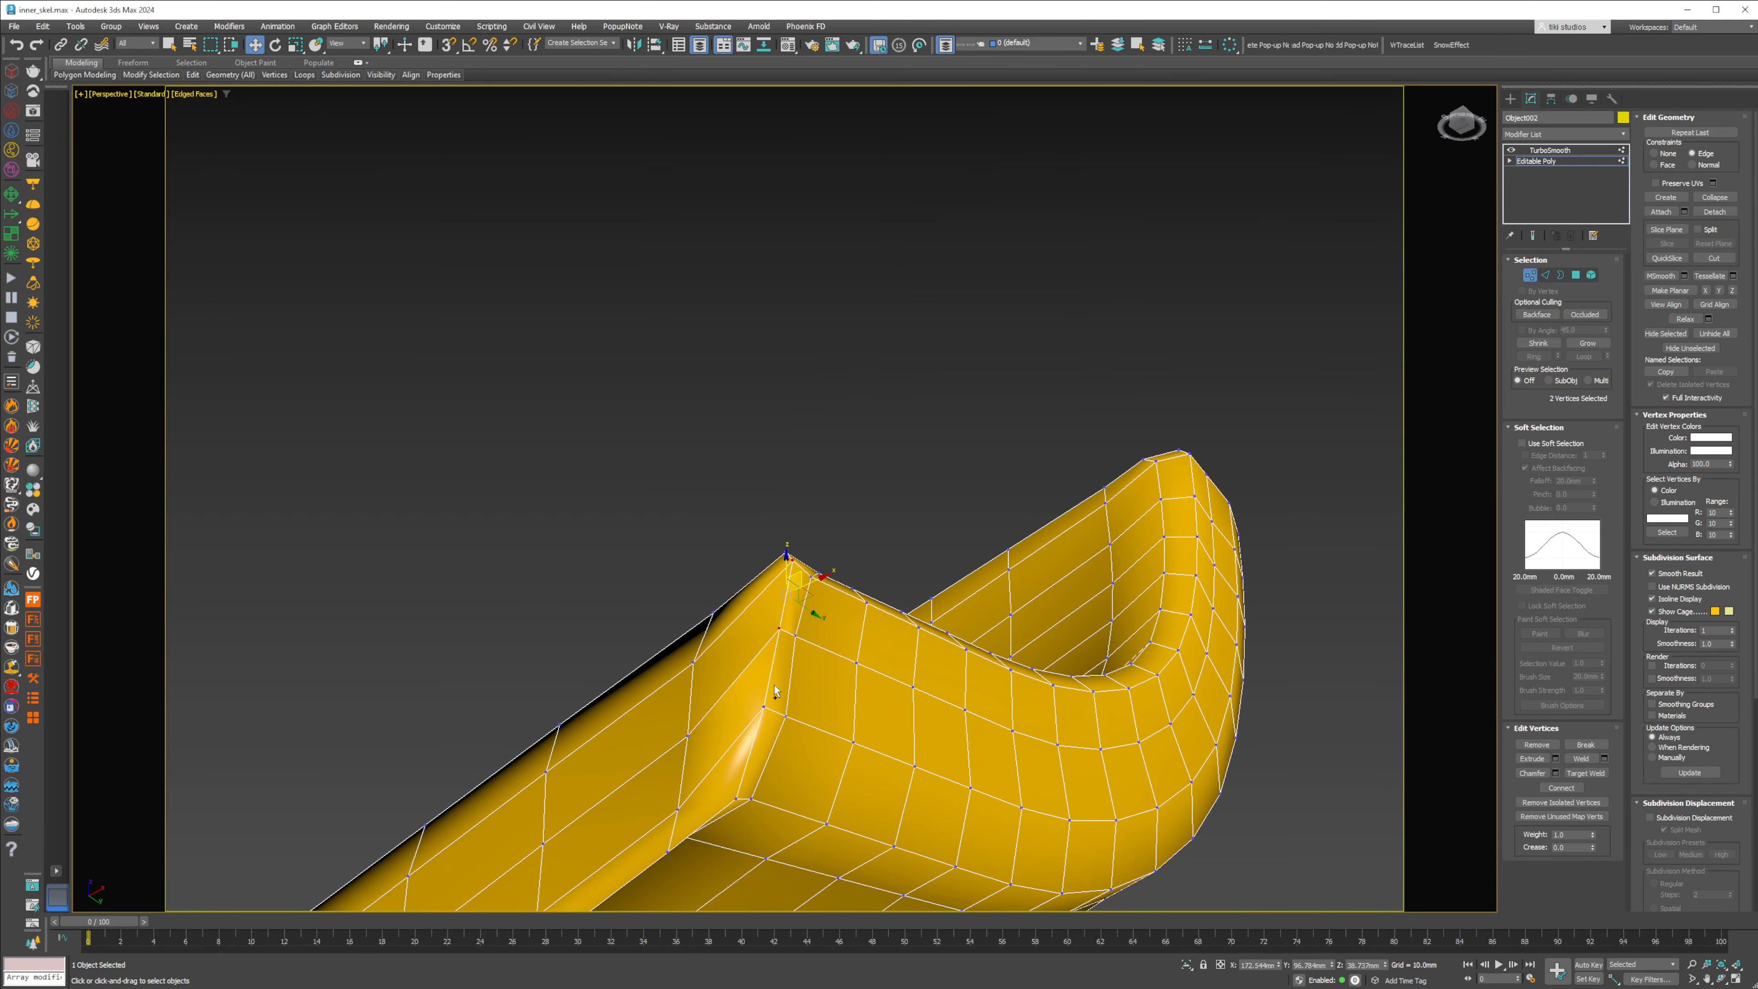
pyautogui.keyDown('alt'); pyautogui.moveTo(766, 701); pyautogui.dragTo(809, 648, button='middle'); pyautogui.keyUp('alt')
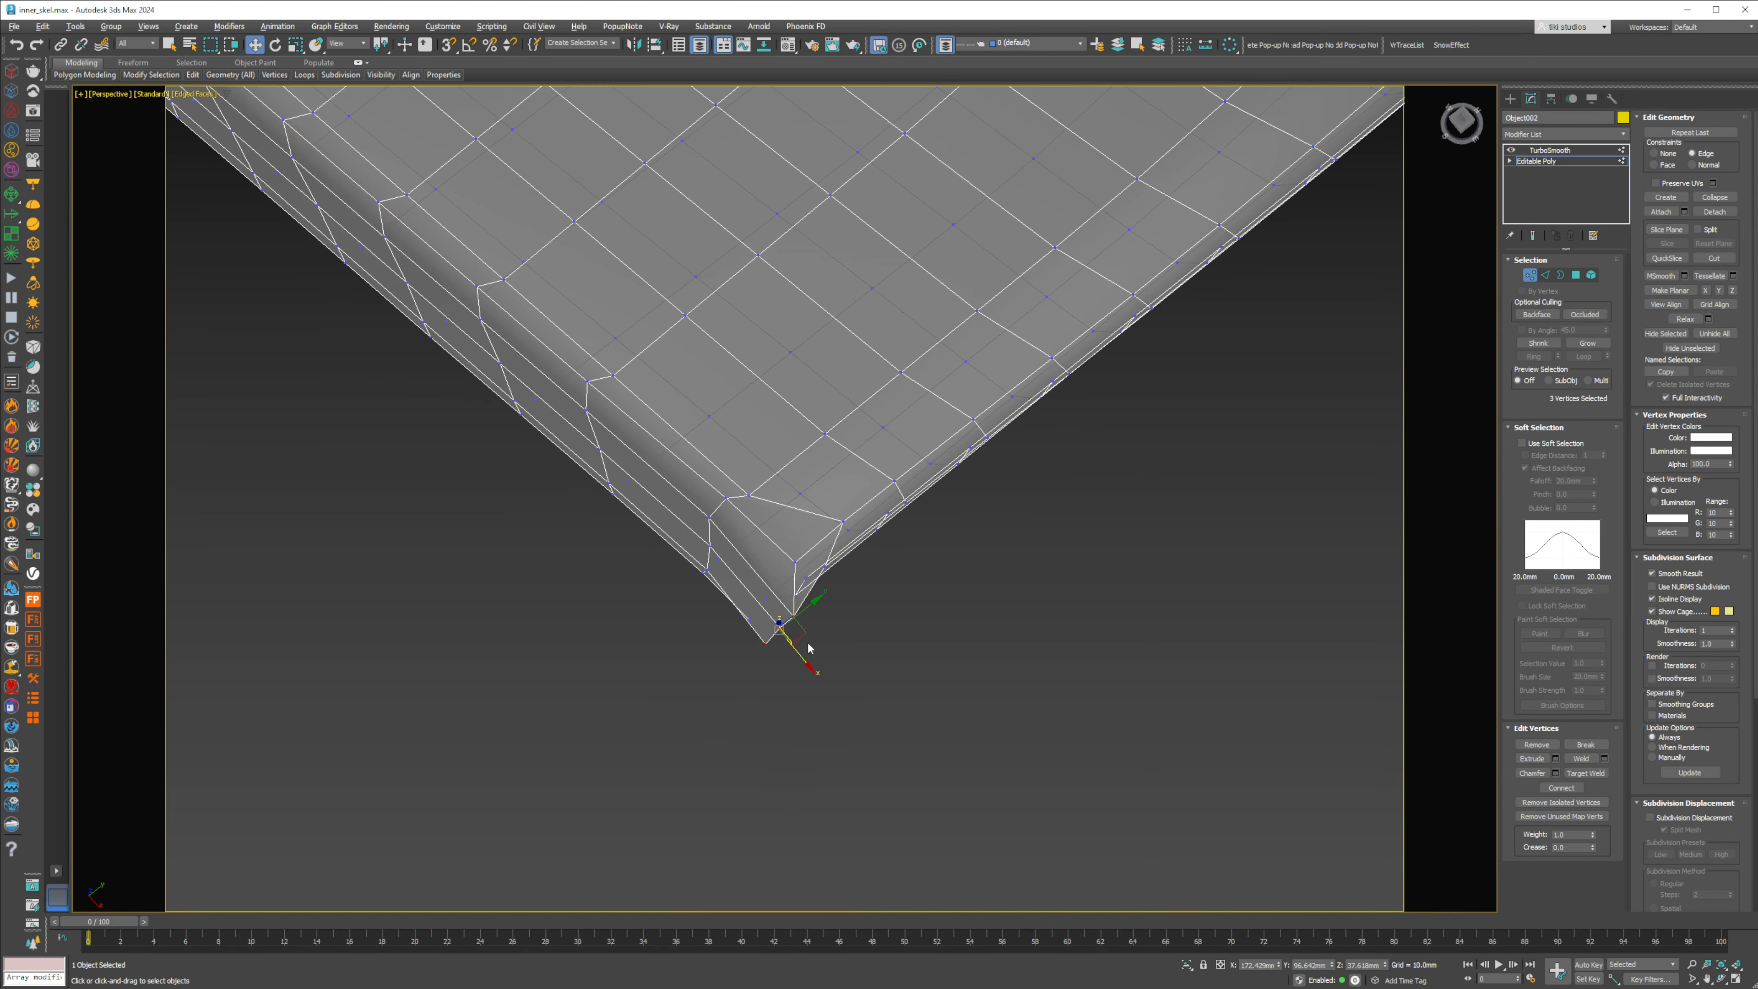
pyautogui.moveTo(805, 635); pyautogui.dragTo(780, 594)
pyautogui.hotkey('ctrl', 'z')
# Step: Slide the individual vertices surrounding that second blunt-end corner along their edges to even out the mesh
pyautogui.click(798, 545)
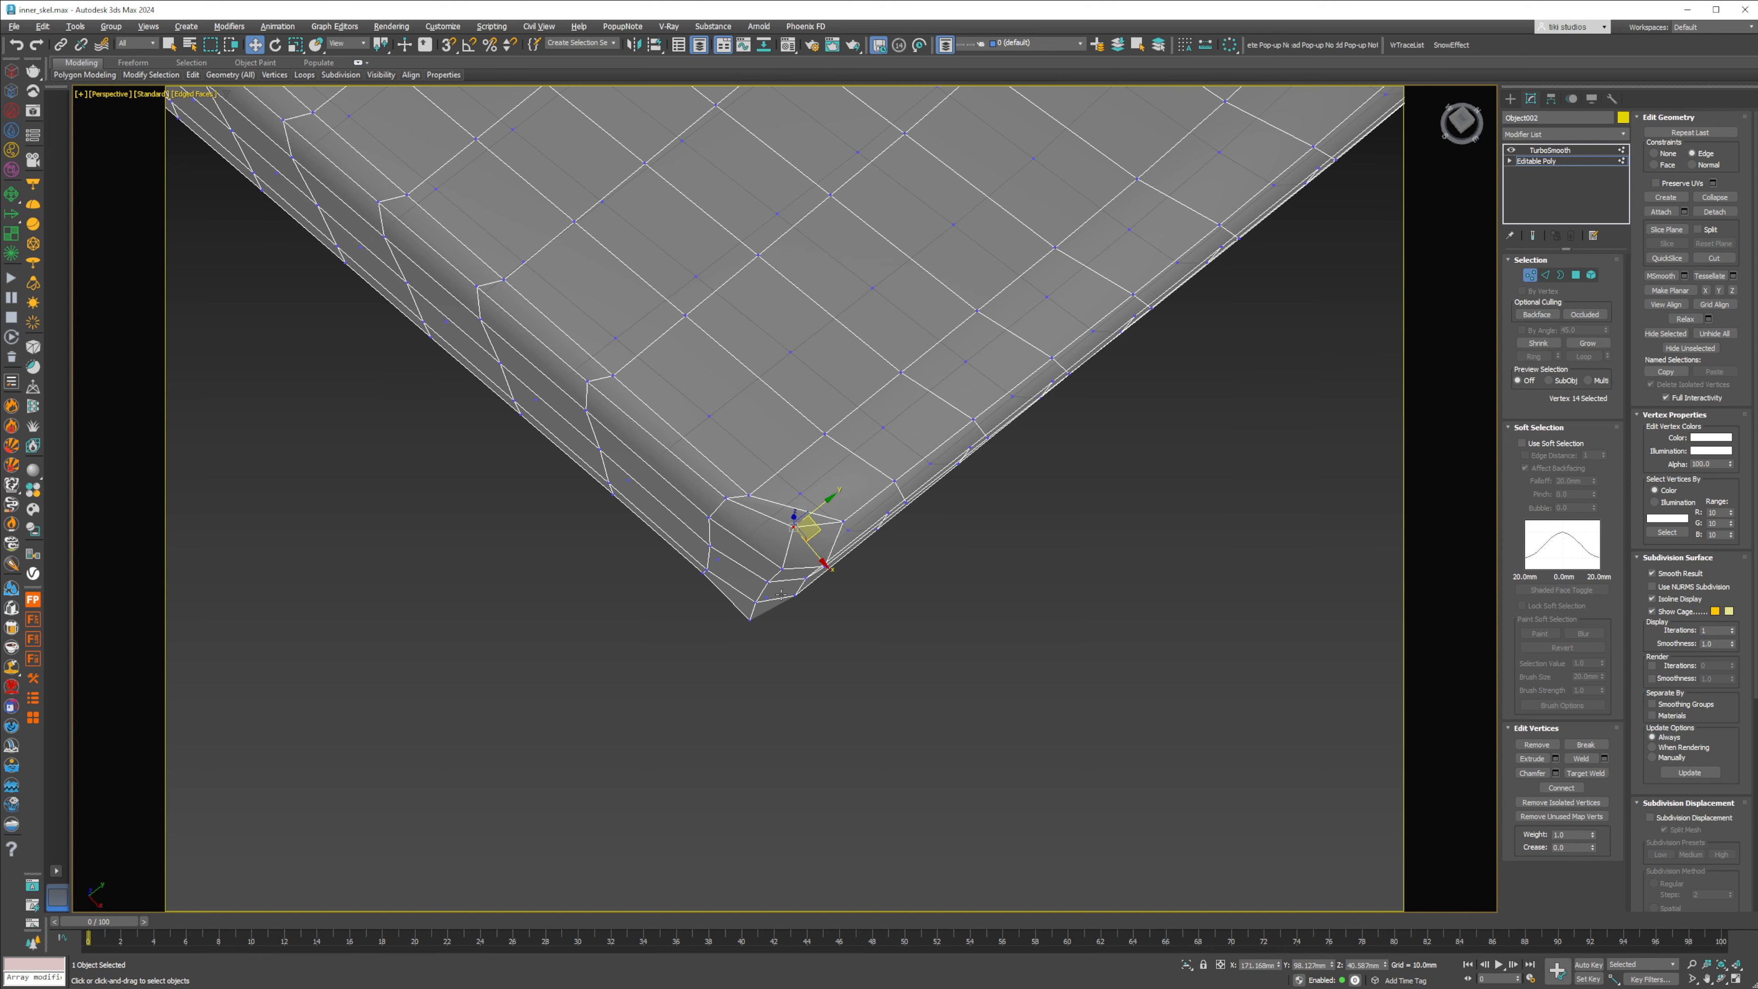
pyautogui.keyDown('alt'); pyautogui.moveTo(755, 623); pyautogui.dragTo(771, 616, button='middle'); pyautogui.keyUp('alt')
pyautogui.moveTo(771, 616); pyautogui.dragTo(798, 686)
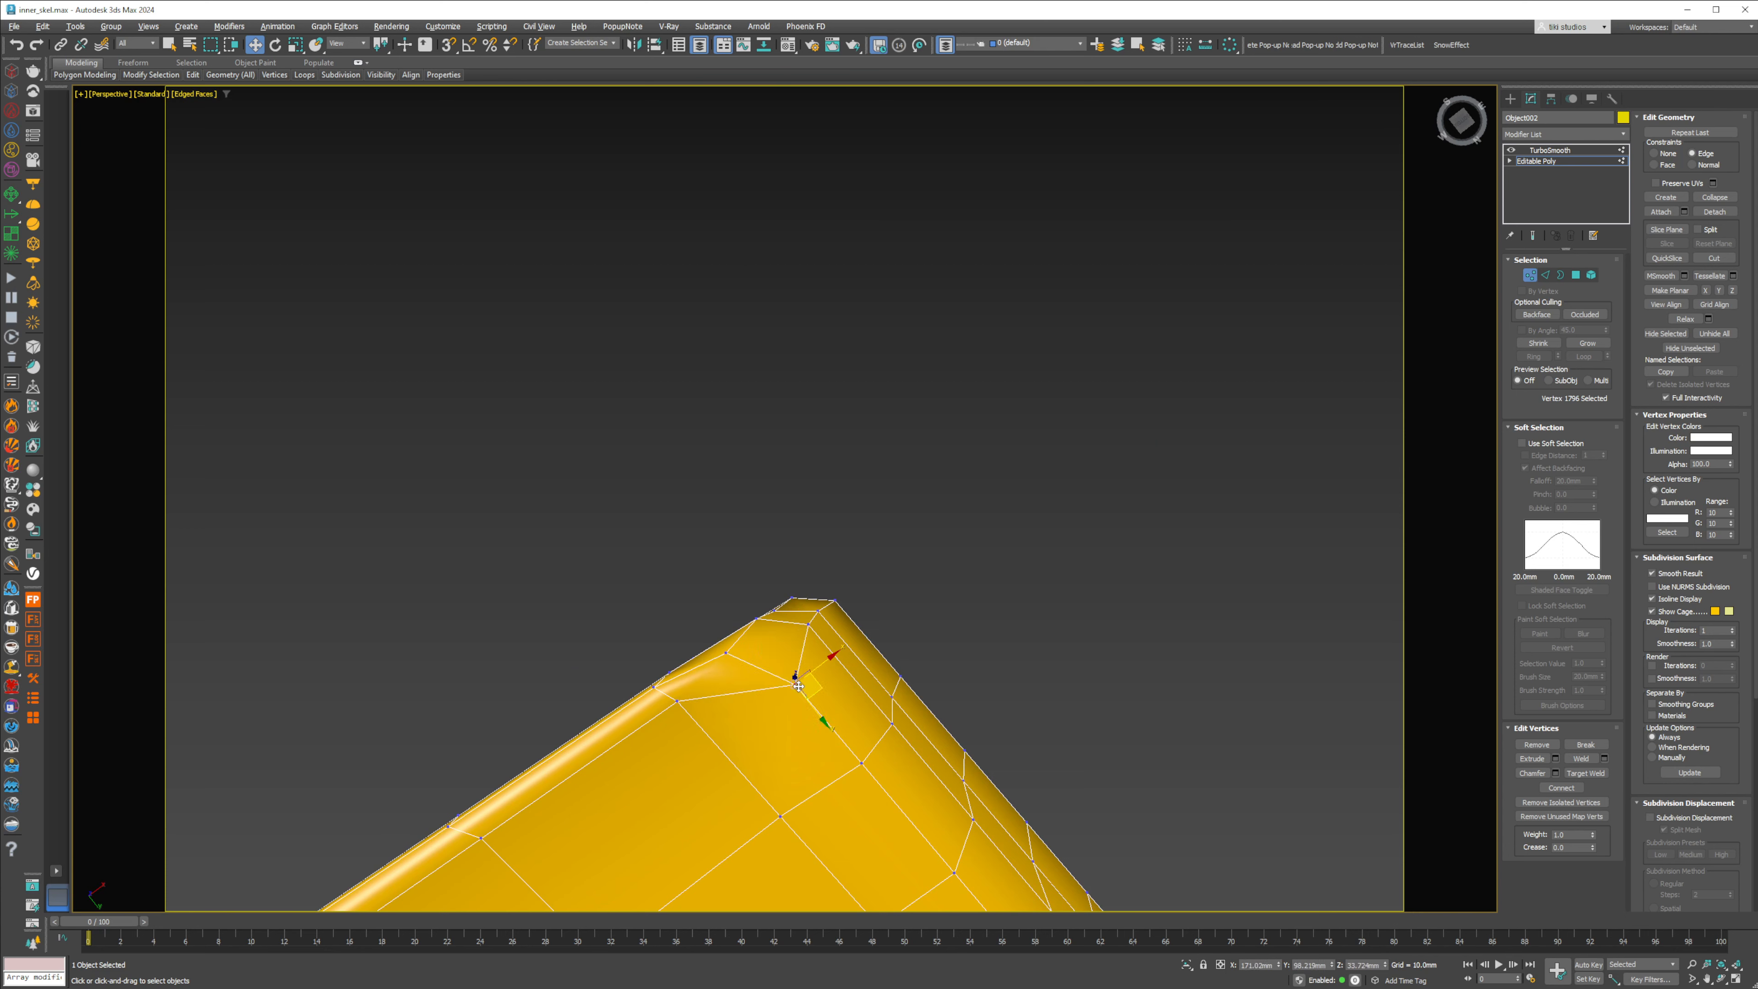
pyautogui.moveTo(680, 703); pyautogui.dragTo(707, 728)
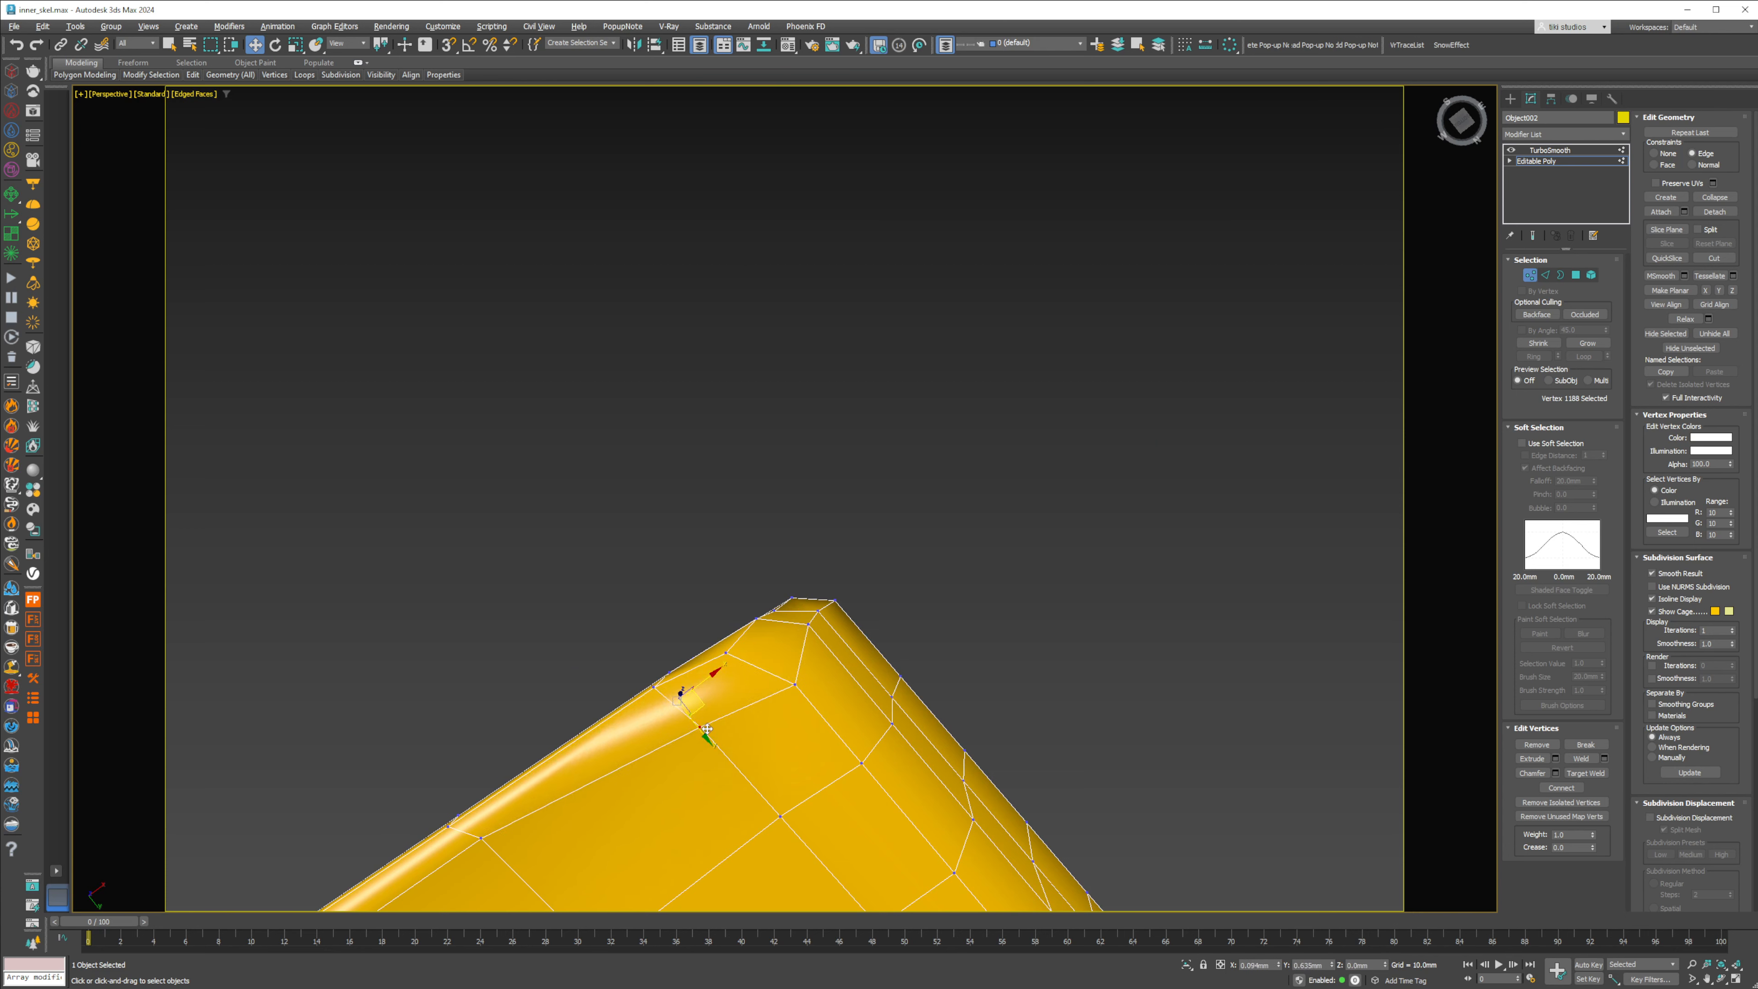
pyautogui.click(813, 623)
# Step: Slide the vertices around the irregular notch on the blunt-end arm's rim back along their edges
pyautogui.scroll(-5, 691, 673)
pyautogui.moveTo(691, 673); pyautogui.dragTo(1045, 575, button='middle')
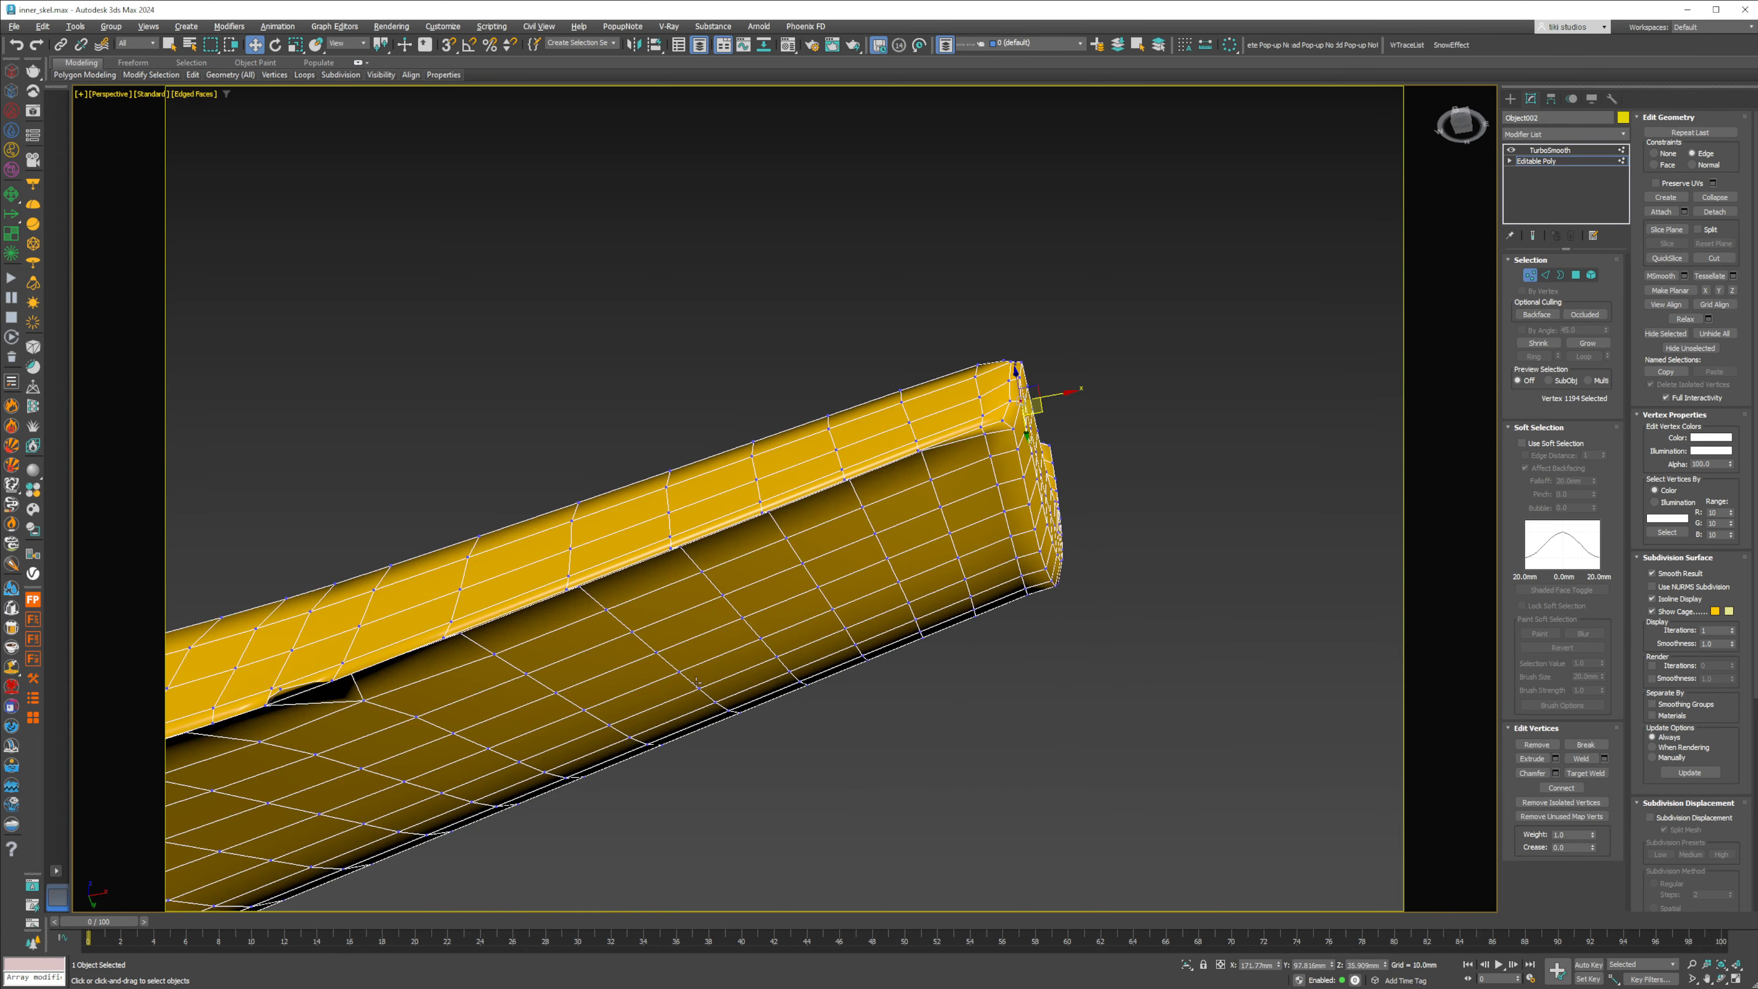
pyautogui.scroll(5, 736, 636)
pyautogui.moveTo(353, 693); pyautogui.dragTo(657, 636, button='middle')
pyautogui.click(635, 619)
pyautogui.hotkey('alt', 'x')
pyautogui.hotkey('alt', 'x')
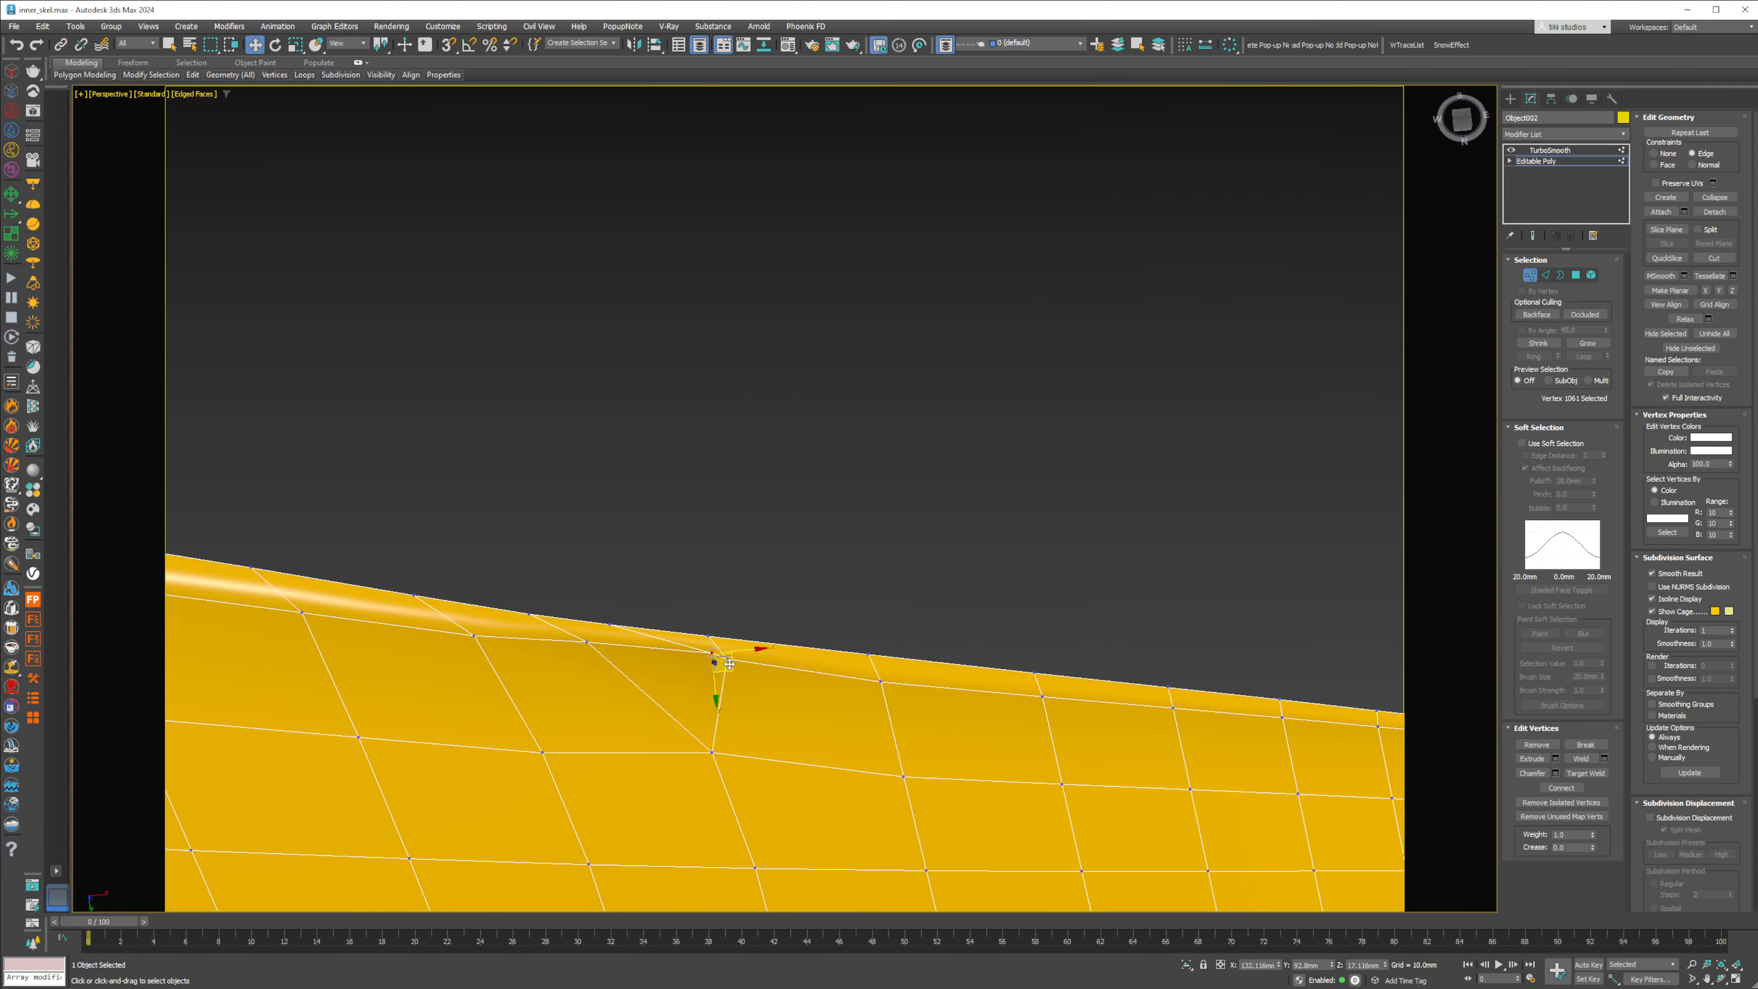
pyautogui.moveTo(588, 647); pyautogui.dragTo(580, 661)
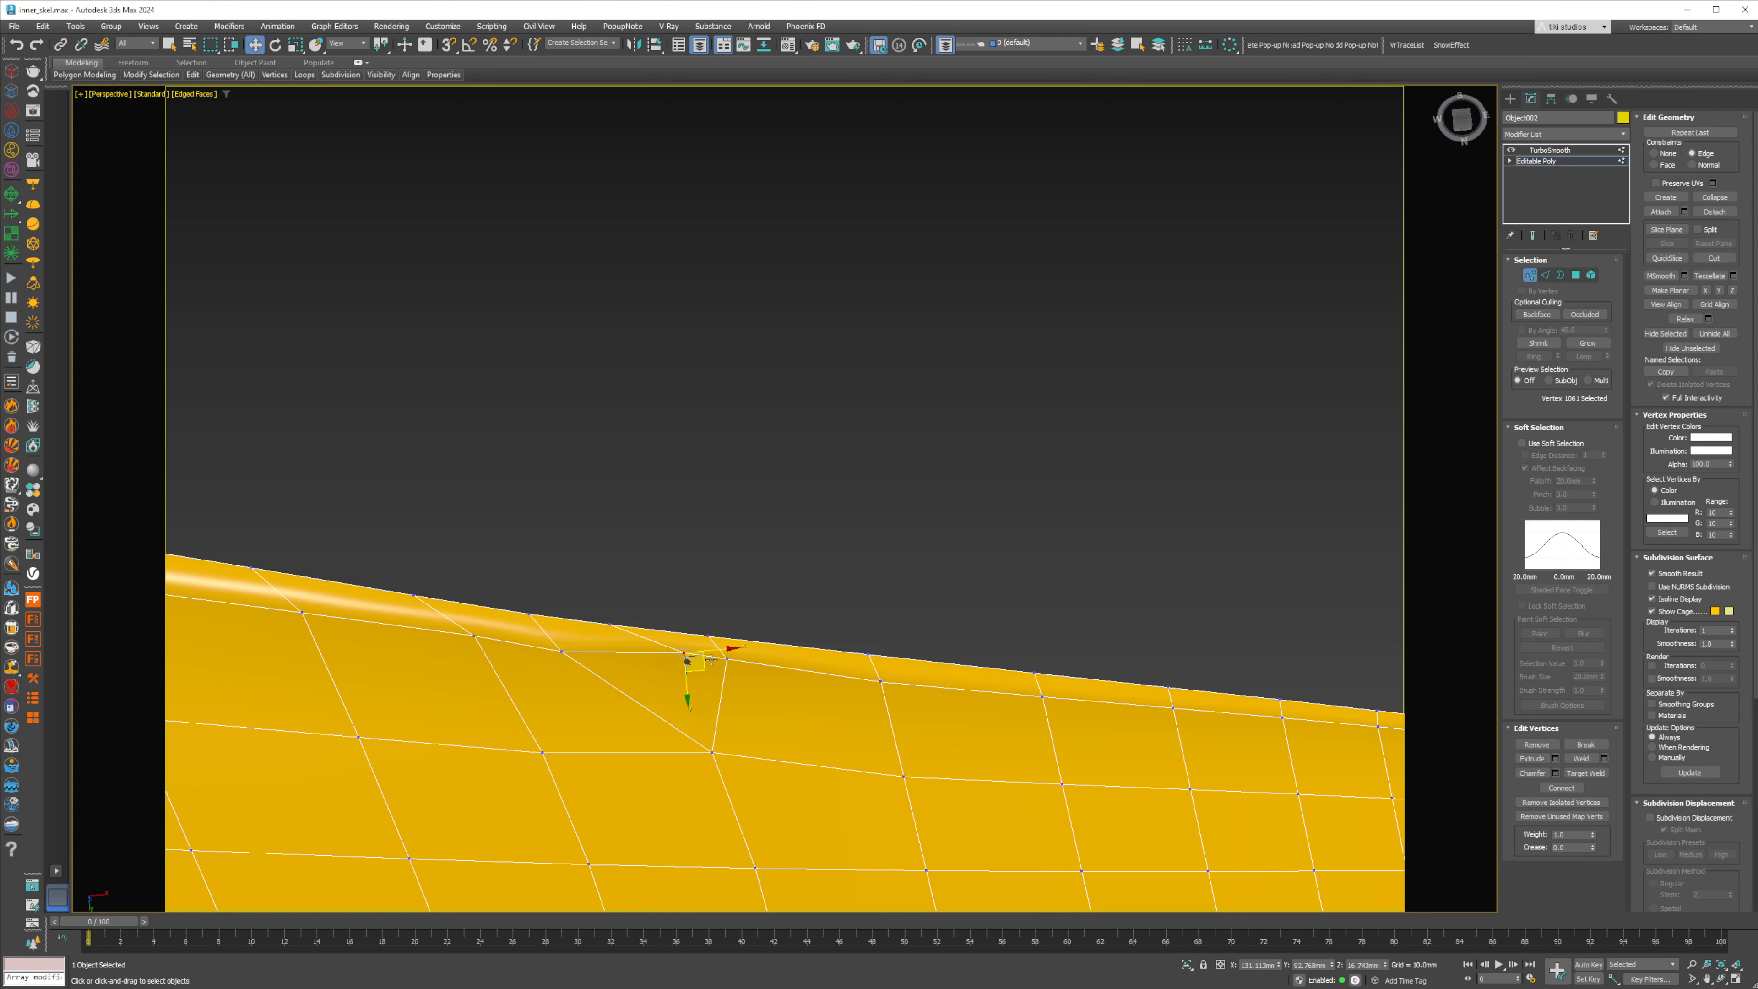
# Step: Slide the vertices around the sharp corner at the blade's bend along their edges to soften the rim
pyautogui.scroll(-10, 682, 690)
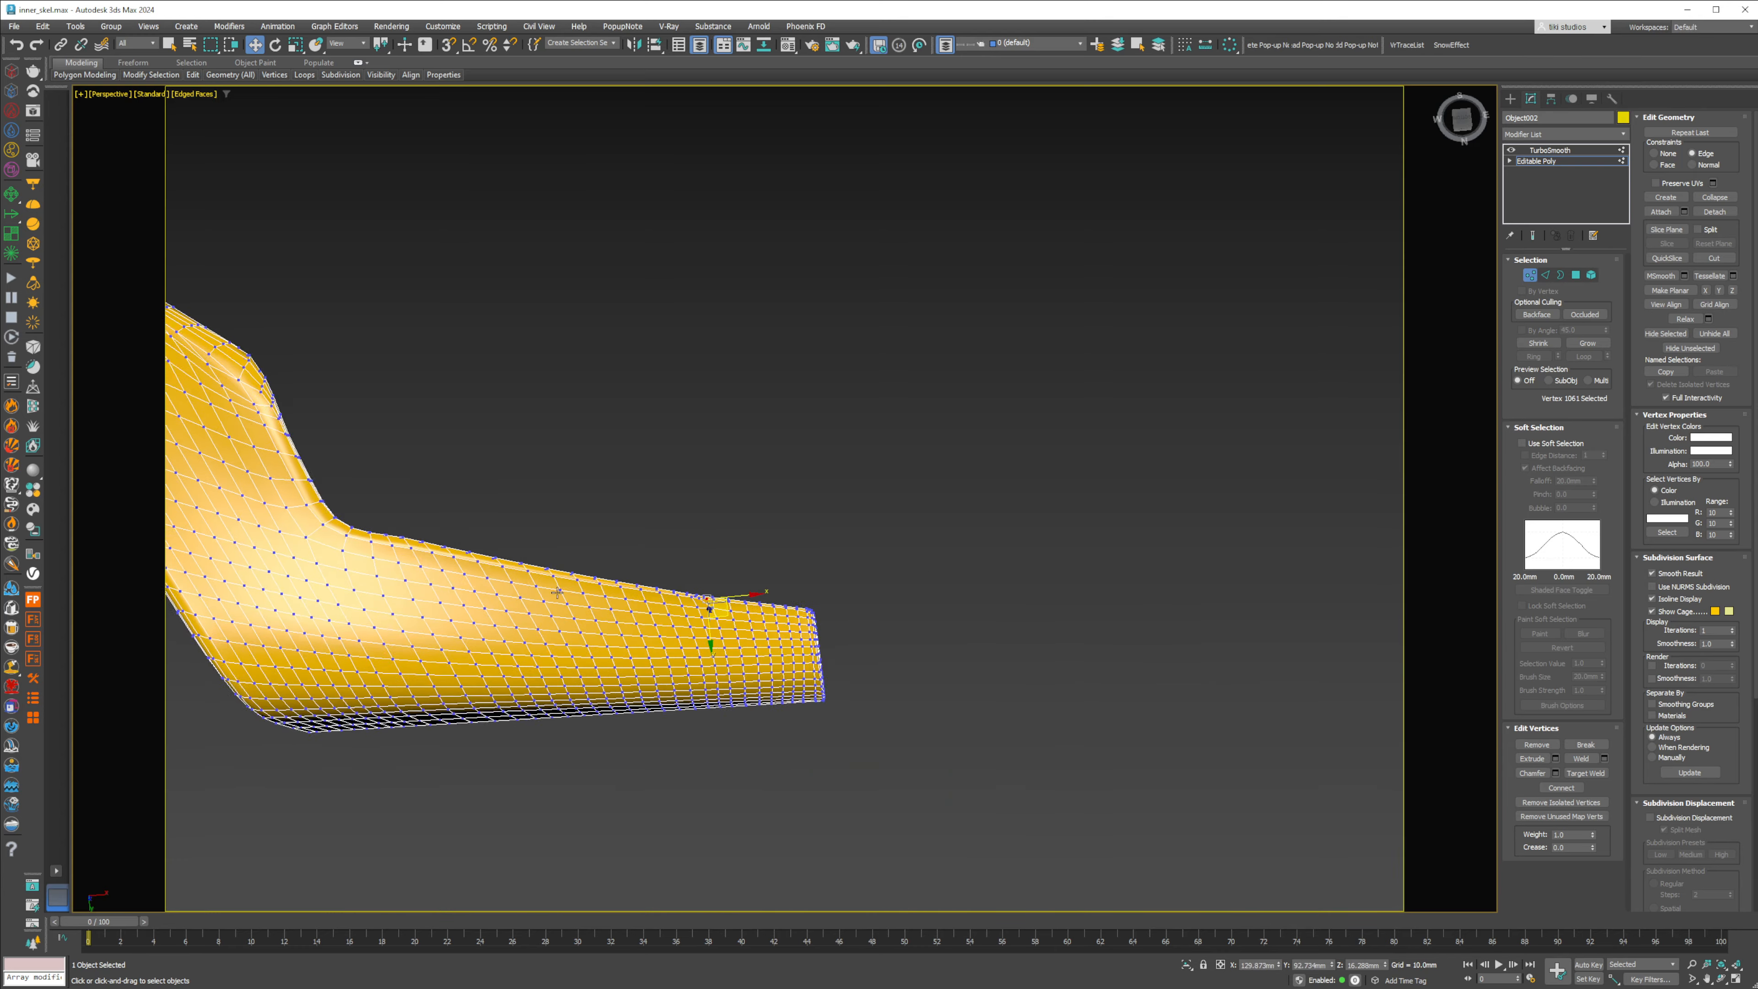
pyautogui.keyDown('alt'); pyautogui.moveTo(569, 572); pyautogui.dragTo(542, 733, button='middle'); pyautogui.keyUp('alt')
pyautogui.moveTo(329, 737); pyautogui.dragTo(602, 644, button='middle')
pyautogui.scroll(4, 602, 644)
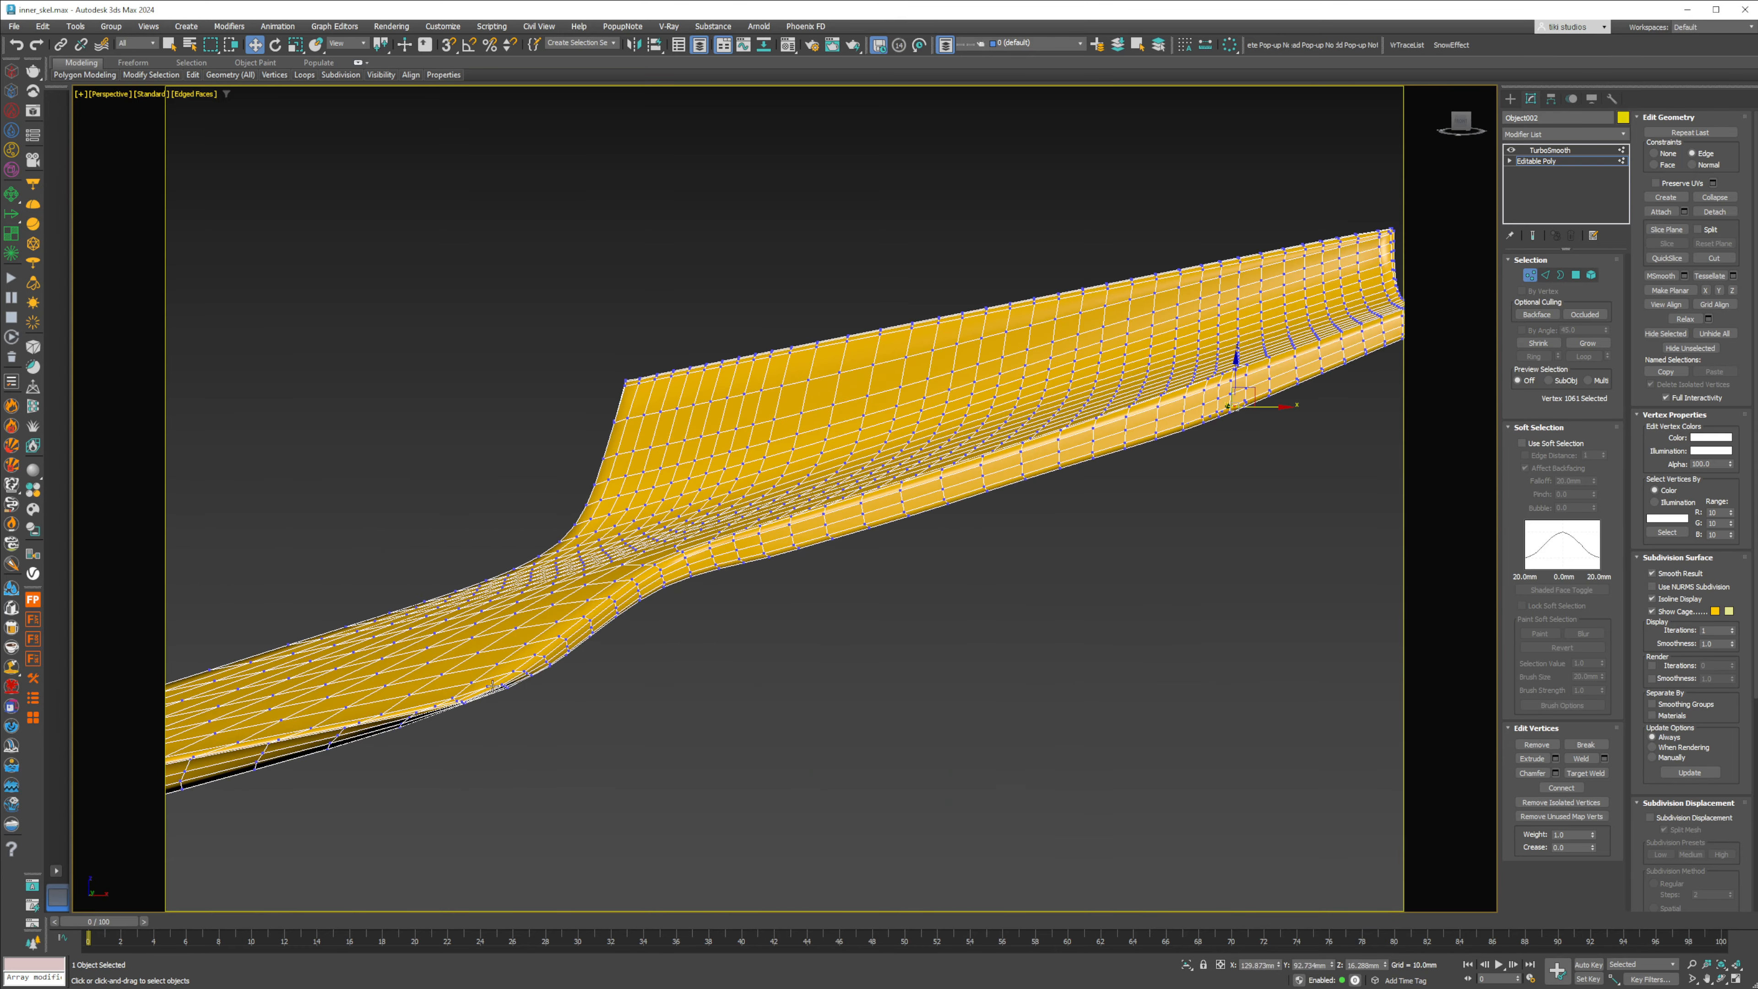
pyautogui.click(507, 684)
pyautogui.keyDown('alt'); pyautogui.moveTo(511, 725); pyautogui.dragTo(598, 679, button='middle'); pyautogui.keyUp('alt')
pyautogui.scroll(4, 448, 692)
pyautogui.scroll(2, 598, 679)
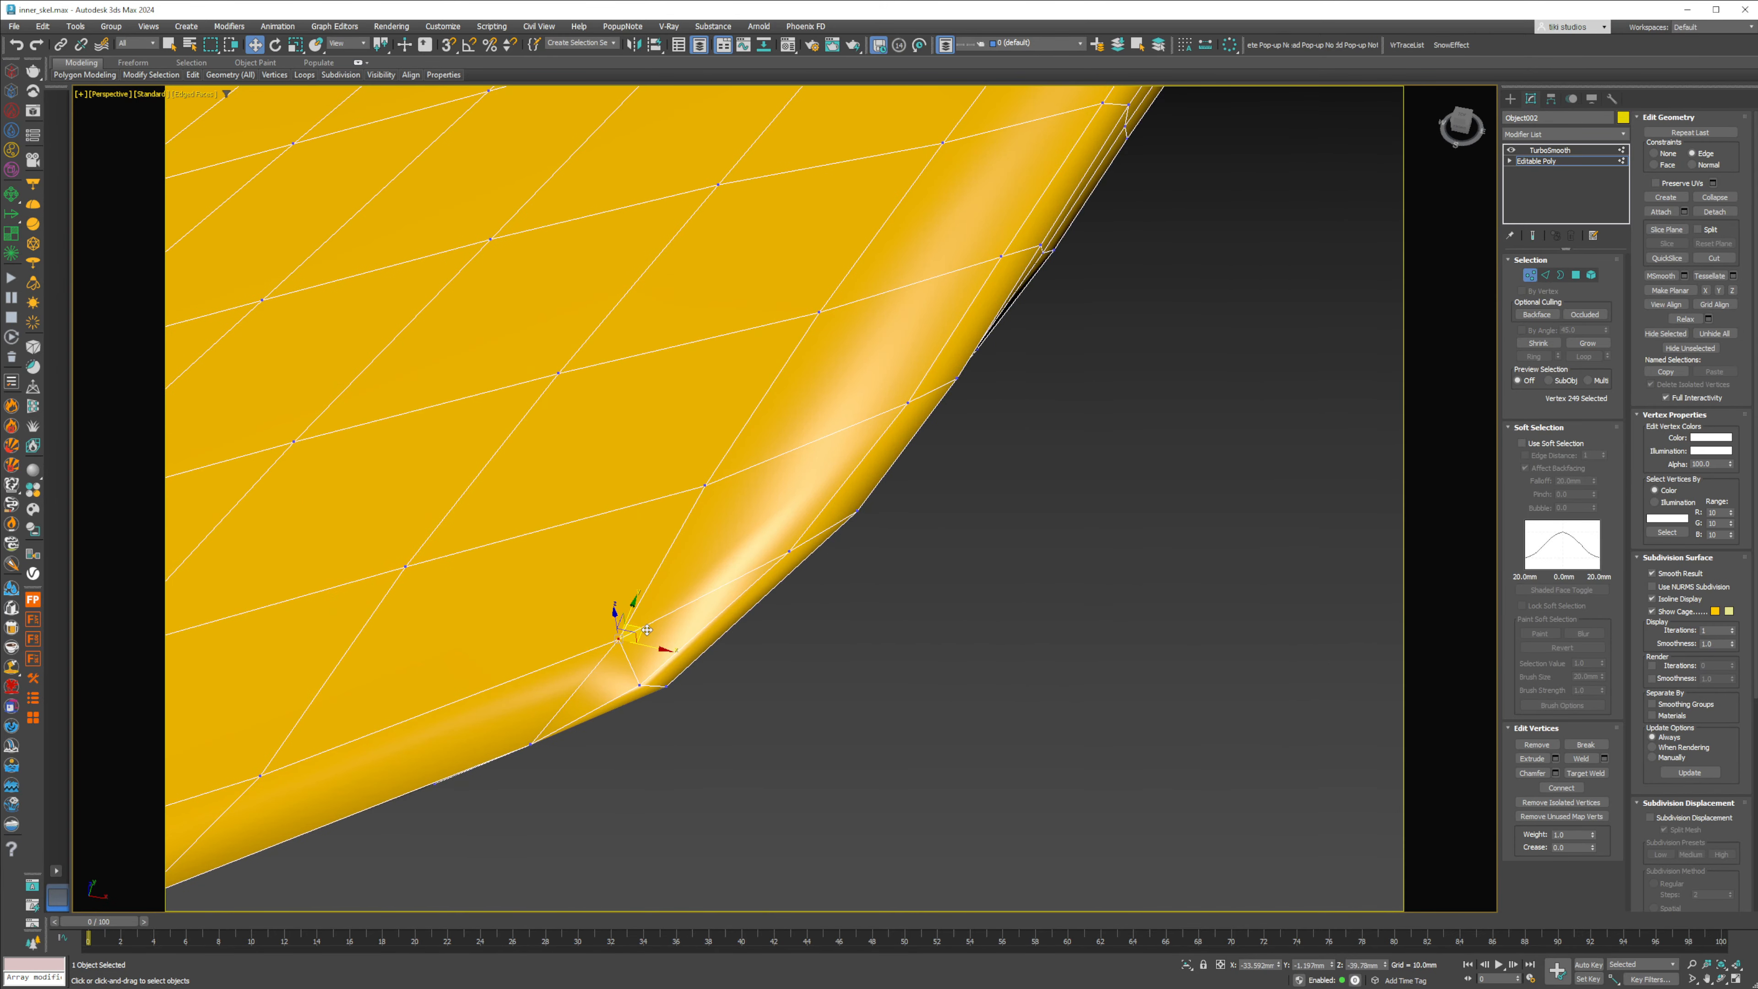
pyautogui.moveTo(639, 624); pyautogui.dragTo(652, 592)
pyautogui.moveTo(533, 743); pyautogui.dragTo(539, 734)
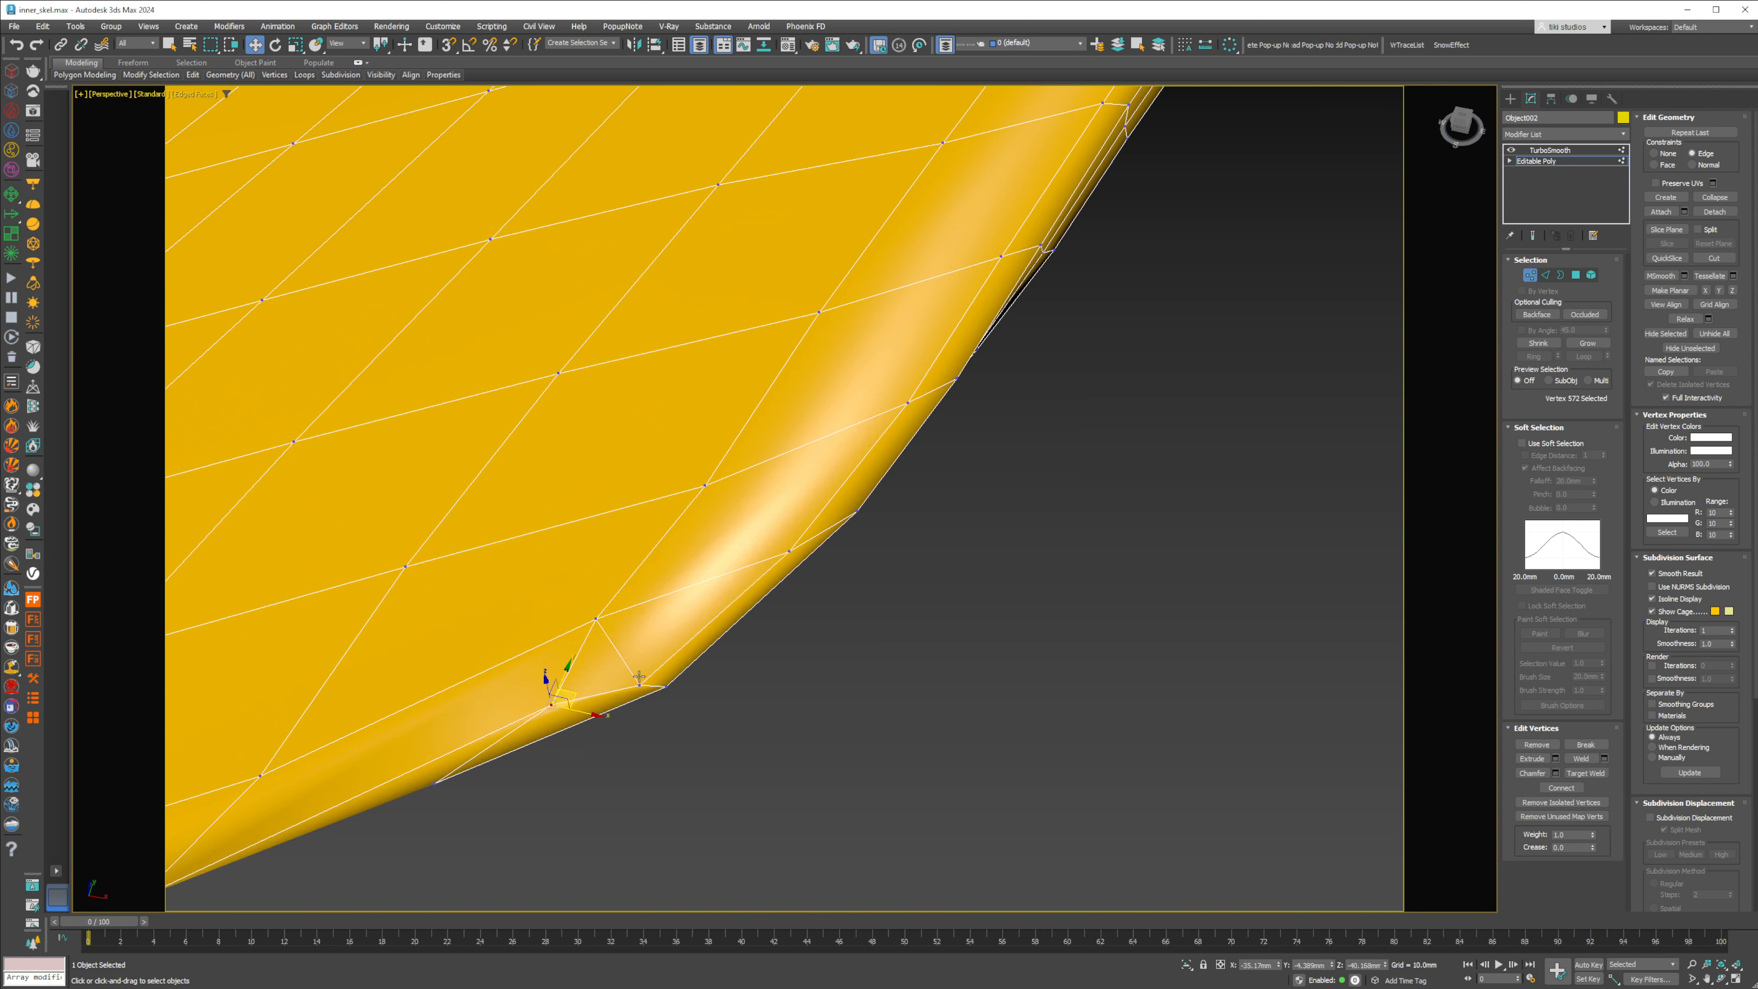
pyautogui.moveTo(639, 677); pyautogui.dragTo(629, 663)
pyautogui.moveTo(788, 548)
pyautogui.mouseDown()
pyautogui.moveTo(755, 556)
pyautogui.moveTo(782, 529)
pyautogui.mouseUp()
# Step: Slide the rim vertices nearest the blade's pointed tip up along their edges, one after another
pyautogui.scroll(-4, 747, 554)
pyautogui.keyDown('alt'); pyautogui.moveTo(669, 594); pyautogui.dragTo(886, 561, button='middle'); pyautogui.keyUp('alt')
pyautogui.scroll(3, 505, 735)
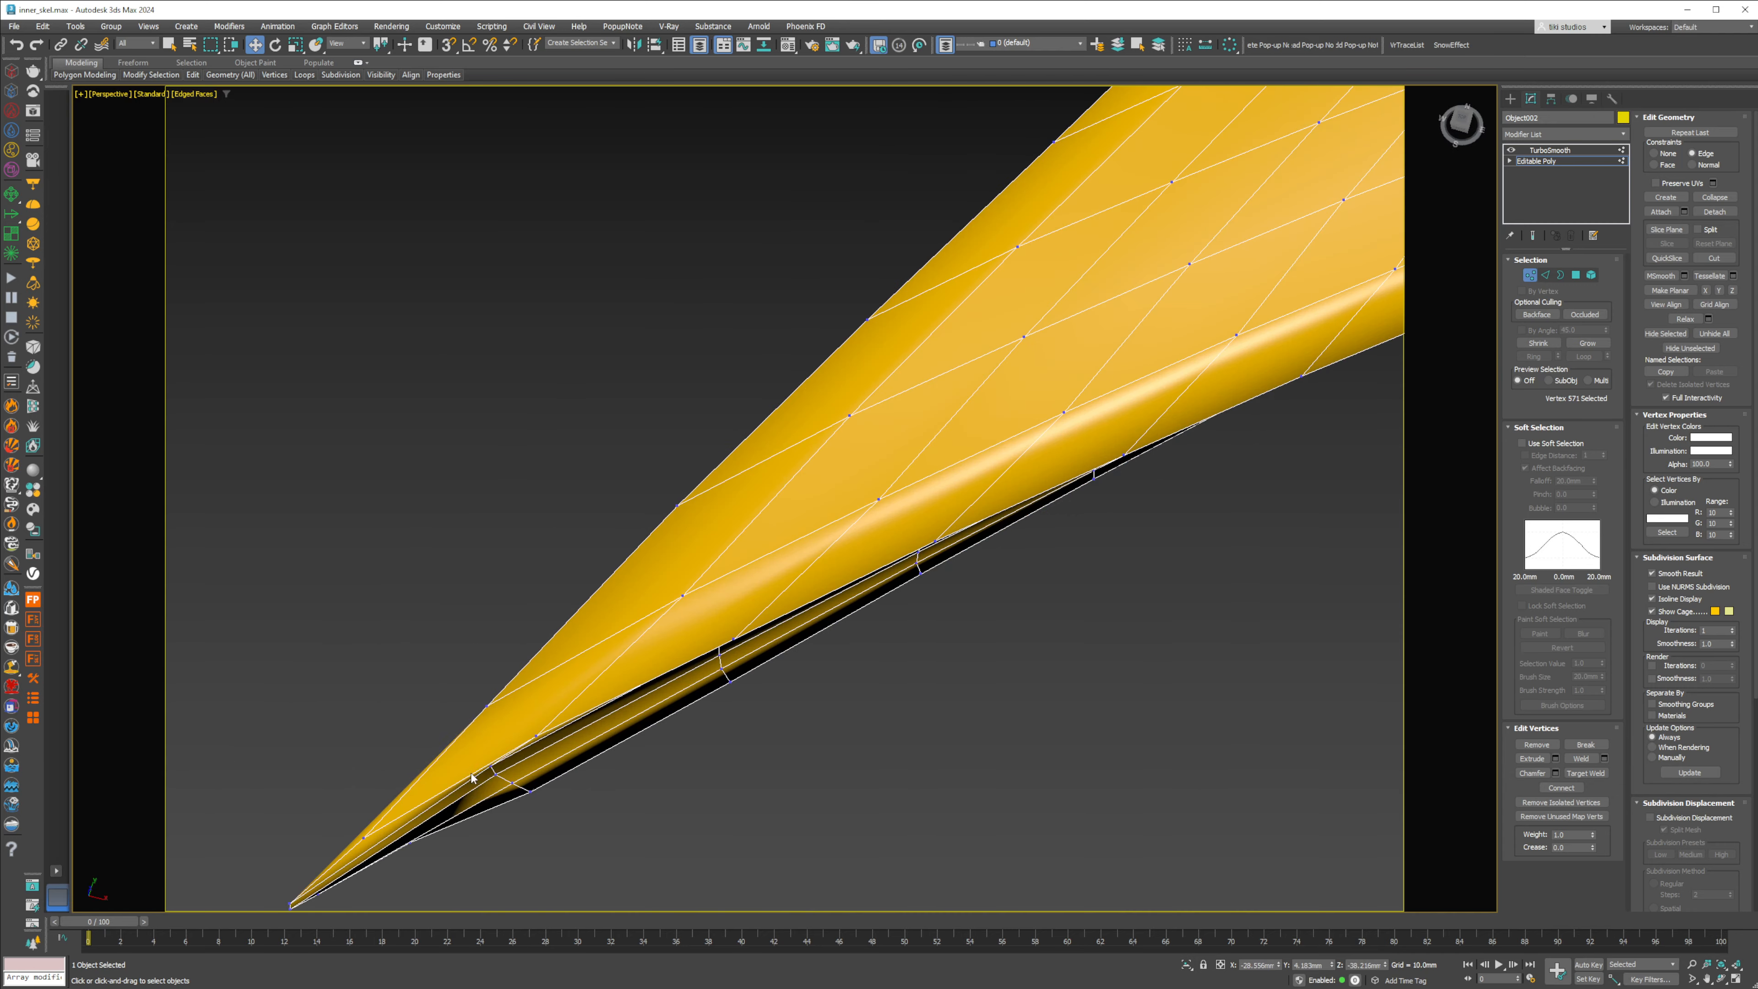
pyautogui.click(539, 735)
pyautogui.moveTo(539, 736)
pyautogui.keyDown('alt'); pyautogui.mouseDown(button='middle')
pyautogui.moveTo(530, 698)
pyautogui.moveTo(593, 628)
pyautogui.moveTo(530, 718)
pyautogui.moveTo(545, 714)
pyautogui.mouseUp(button='middle'); pyautogui.keyUp('alt')
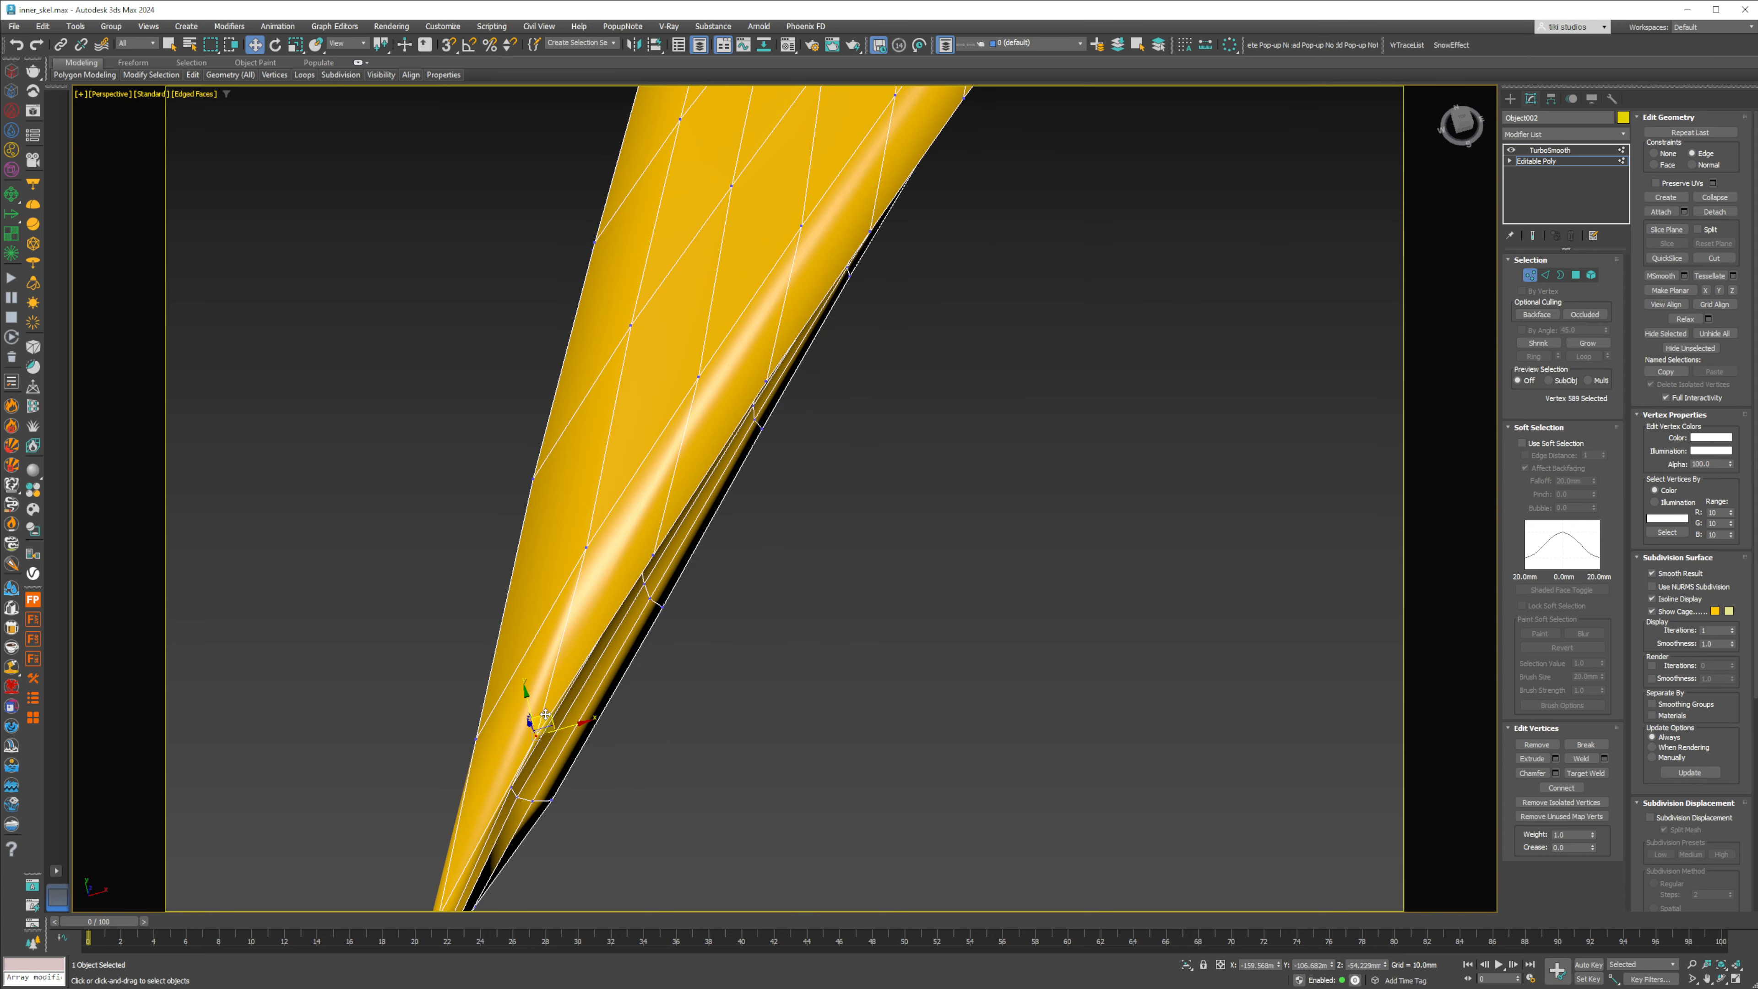
pyautogui.moveTo(545, 714); pyautogui.dragTo(538, 697)
pyautogui.moveTo(651, 555); pyautogui.dragTo(689, 466)
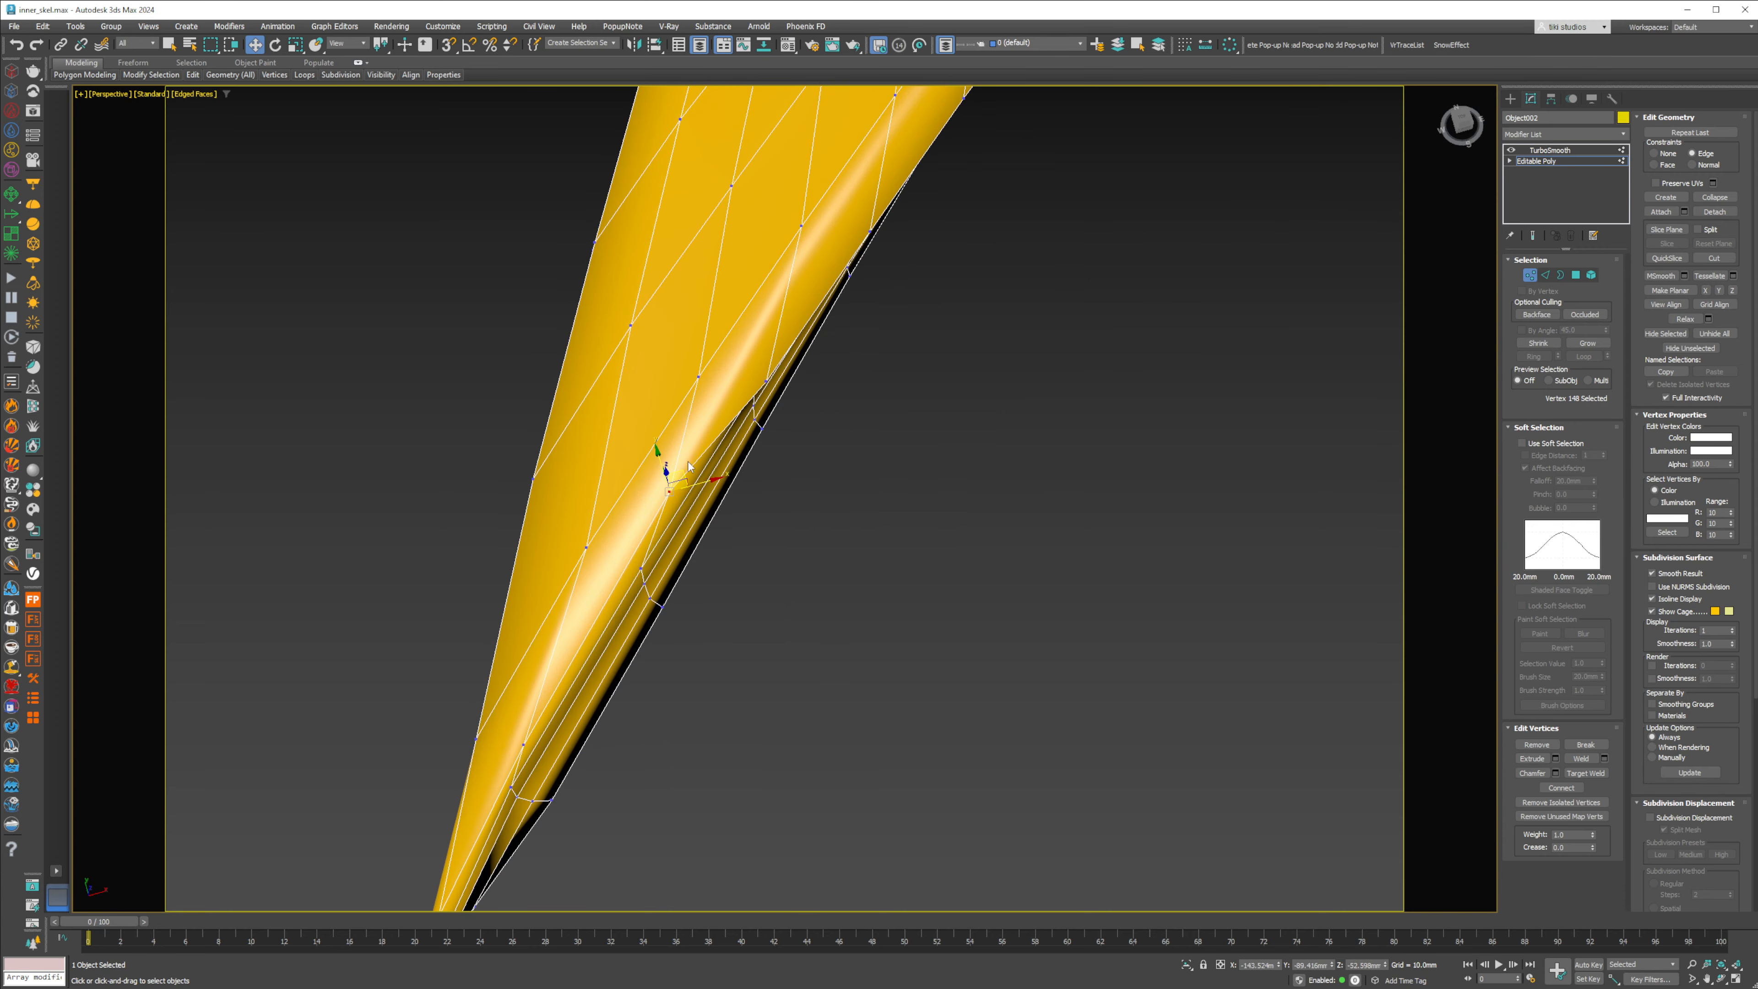
pyautogui.moveTo(766, 388); pyautogui.dragTo(776, 335)
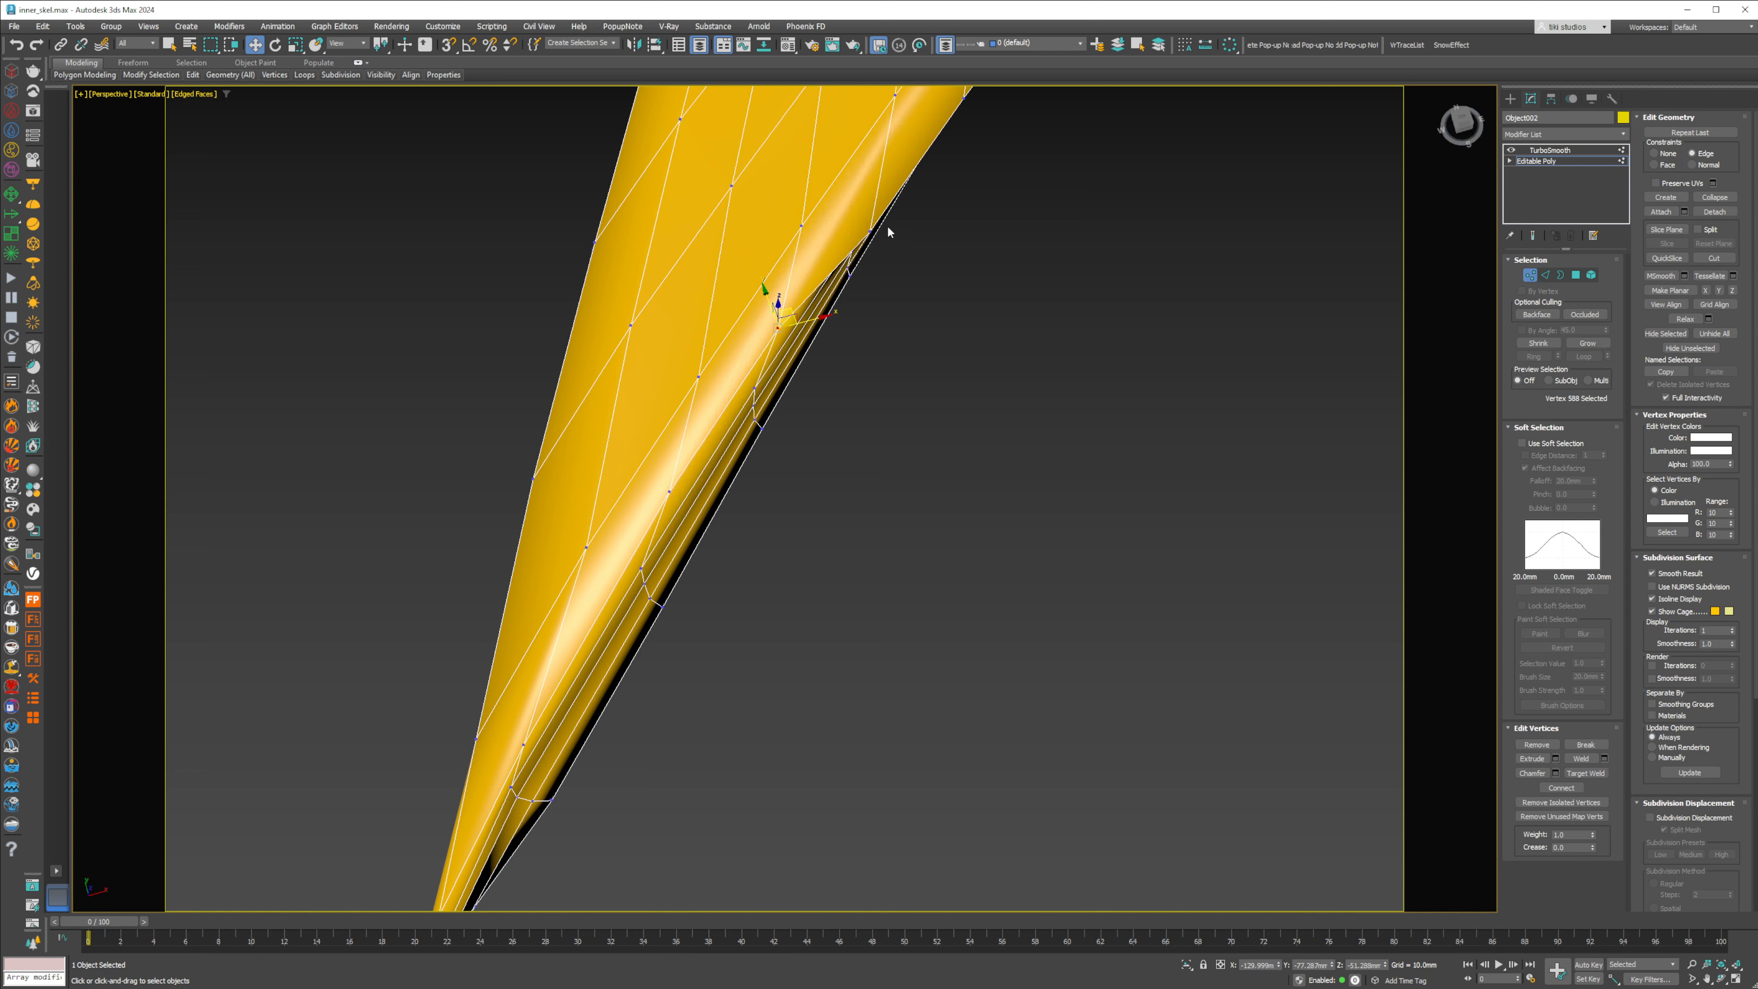
pyautogui.moveTo(873, 225); pyautogui.dragTo(880, 181)
# Step: Slide the next three vertices further up the same rim from the tip along their edges
pyautogui.moveTo(890, 175); pyautogui.dragTo(717, 537, button='middle')
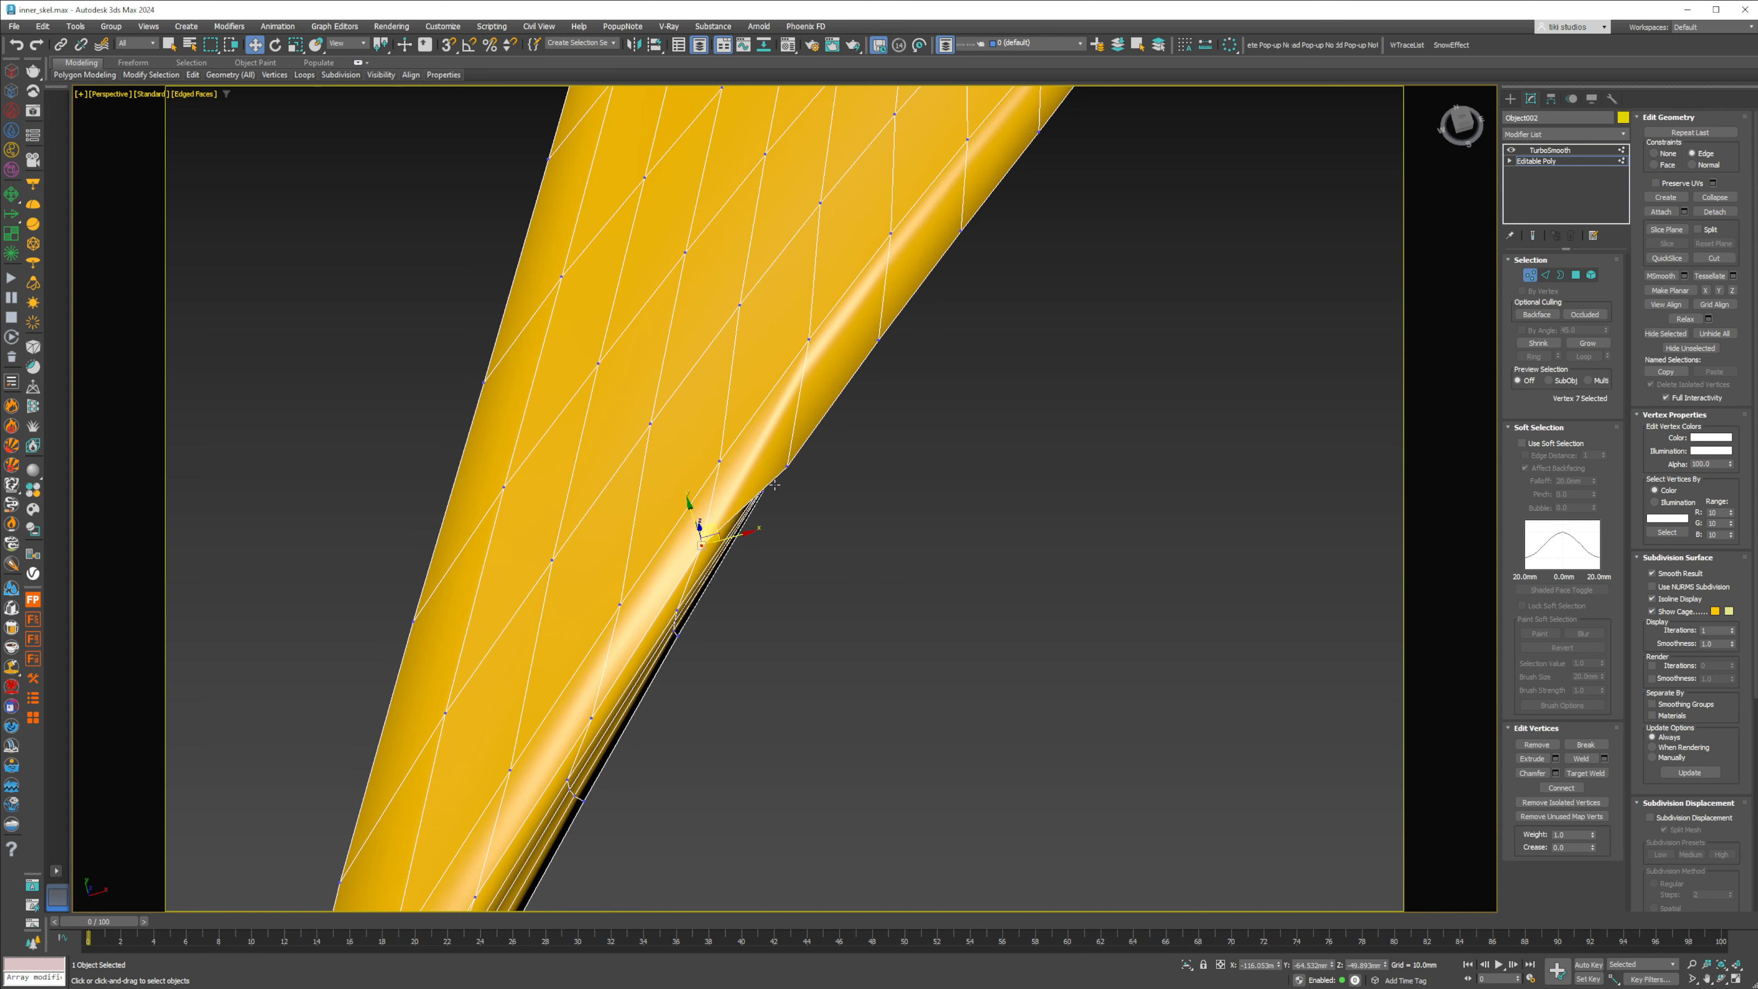
pyautogui.moveTo(788, 470); pyautogui.dragTo(791, 423)
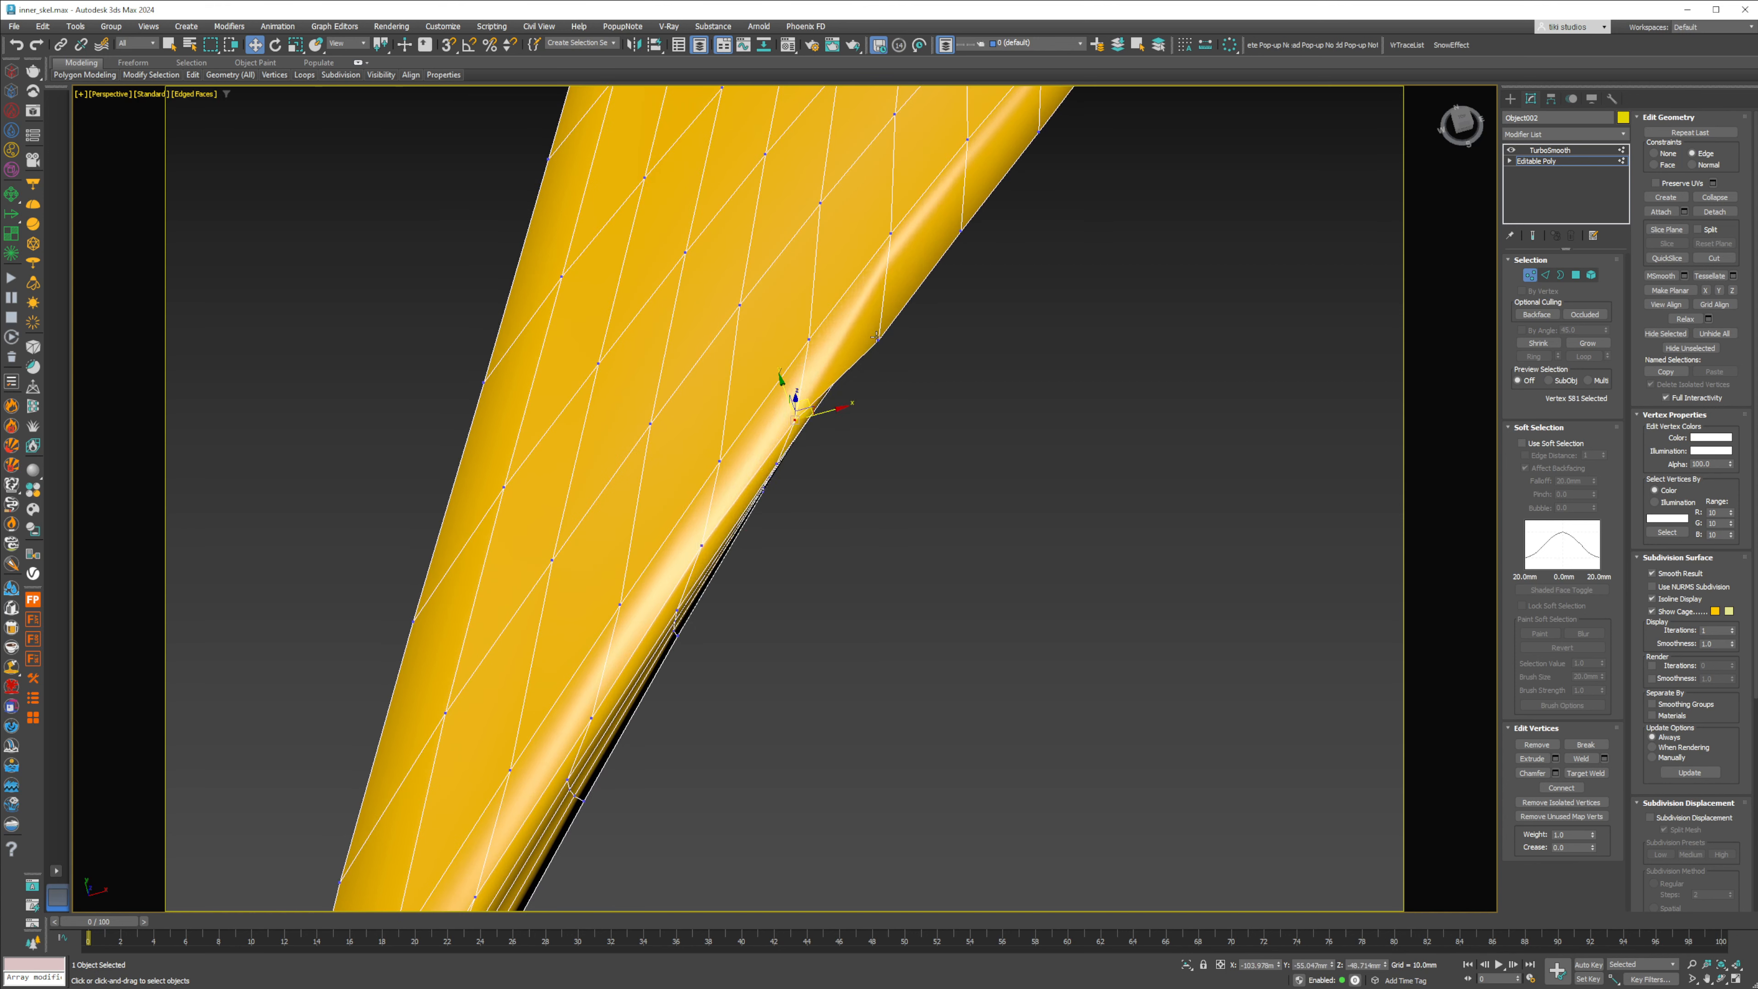
pyautogui.moveTo(875, 337); pyautogui.dragTo(880, 304)
pyautogui.moveTo(960, 230); pyautogui.dragTo(958, 224)
# Step: Leave vertex editing, return to the inner surface's TurboSmooth level and unhide all objects
pyautogui.scroll(-7, 959, 224)
pyautogui.keyDown('alt'); pyautogui.moveTo(768, 416); pyautogui.dragTo(699, 325, button='middle'); pyautogui.keyUp('alt')
pyautogui.scroll(5, 969, 239)
pyautogui.moveTo(977, 267); pyautogui.dragTo(871, 380, button='middle')
pyautogui.click(1575, 161)
pyautogui.click(1571, 151)
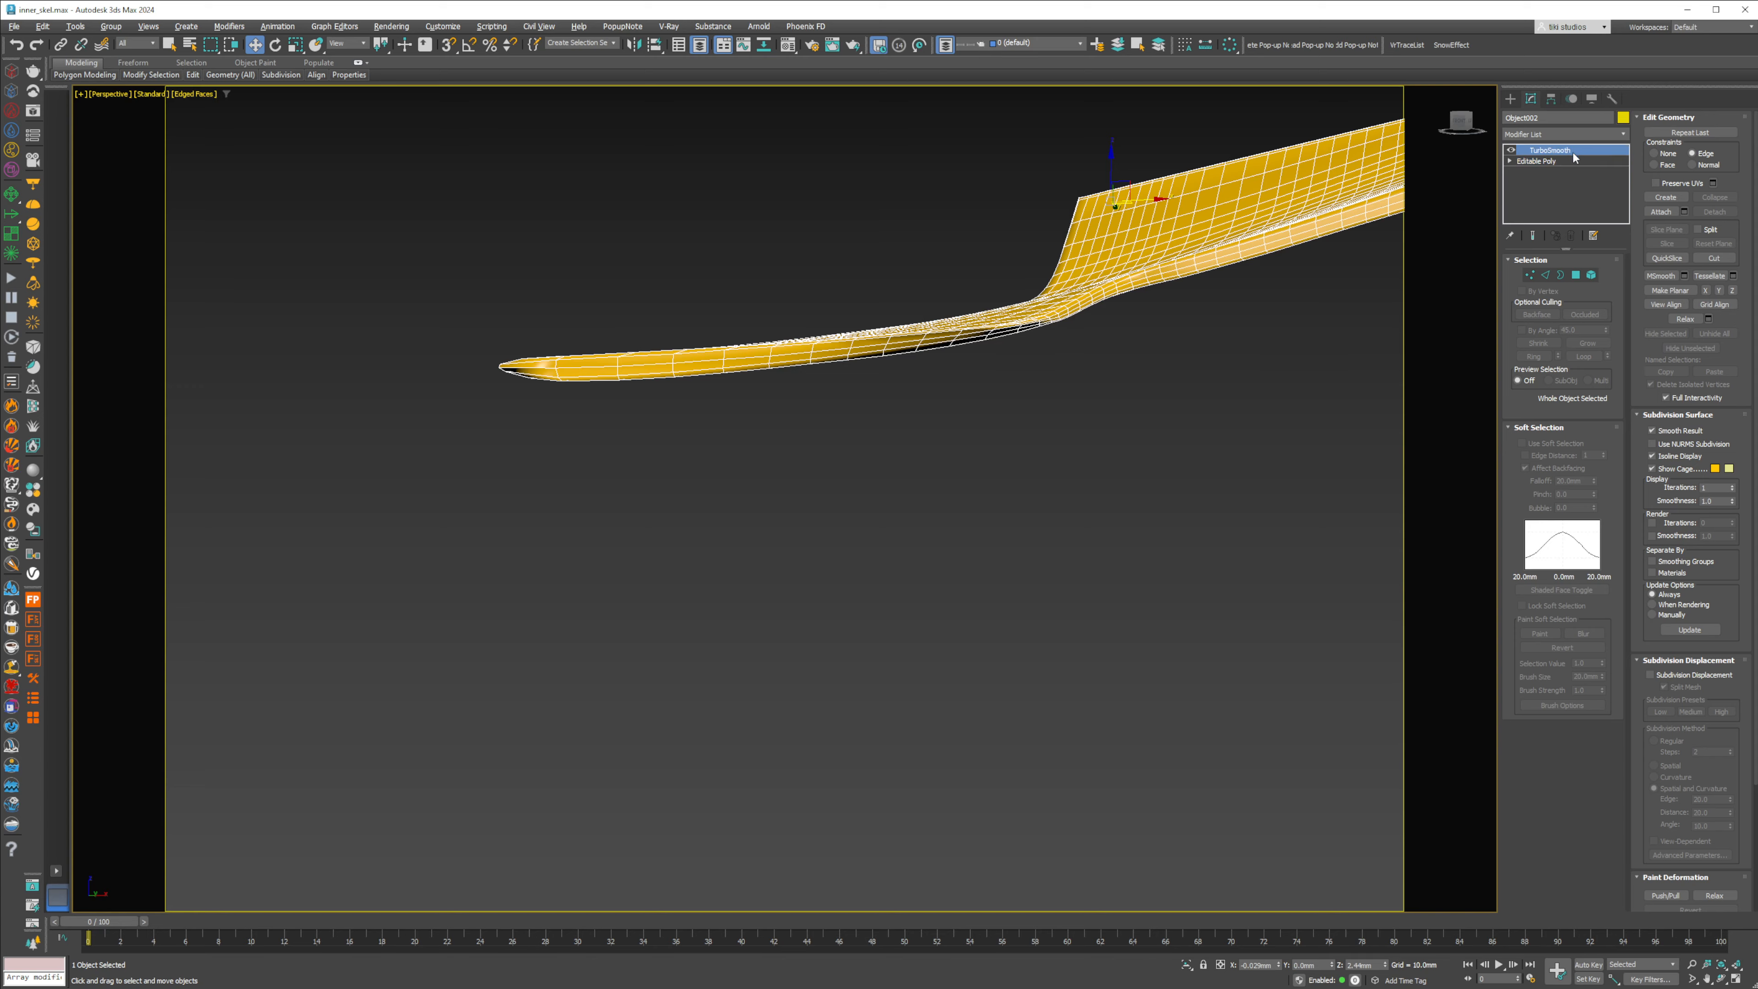
pyautogui.rightClick(1002, 340)
pyautogui.click(1056, 273)
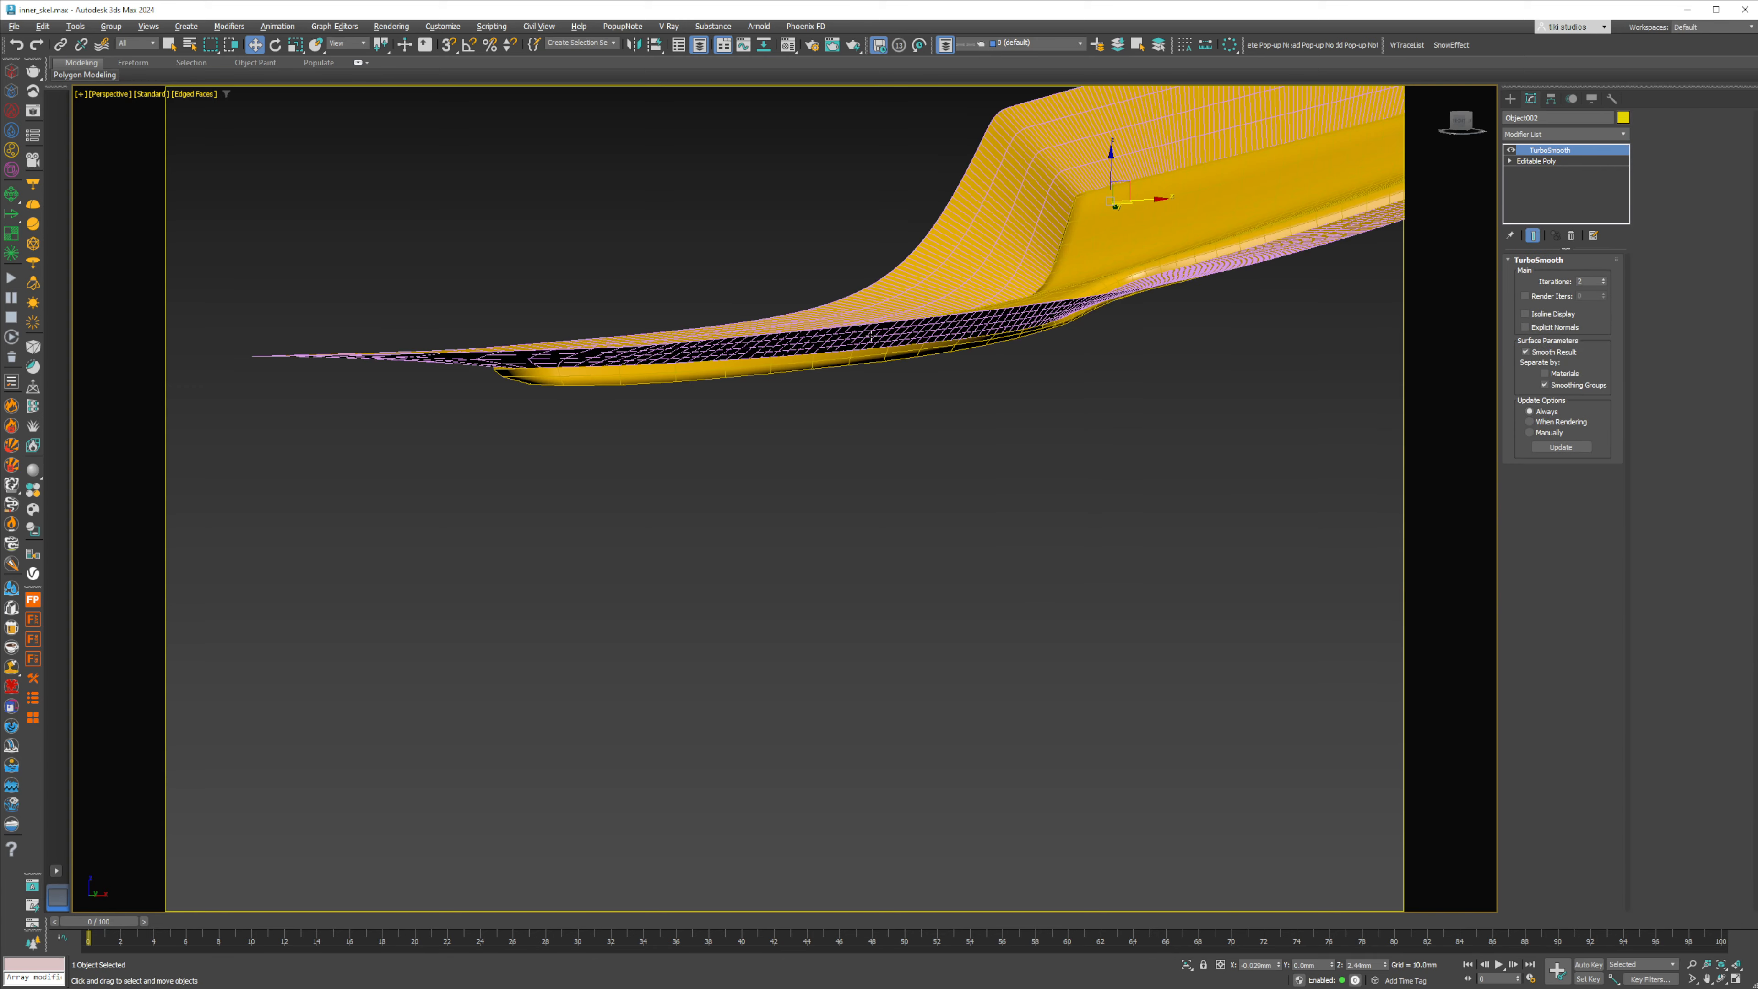
# Step: Hide everything except the inner and outer blade surfaces, leaving the outer surface selected
pyautogui.keyDown('alt'); pyautogui.moveTo(871, 335); pyautogui.dragTo(742, 381, button='middle'); pyautogui.keyUp('alt')
pyautogui.keyDown('ctrl'); pyautogui.click(873, 352); pyautogui.keyUp('ctrl')
pyautogui.rightClick(1105, 326)
pyautogui.click(1147, 272)
pyautogui.click(1202, 394)
pyautogui.click(918, 277)
pyautogui.scroll(5, 670, 316)
pyautogui.scroll(-5, 670, 316)
pyautogui.keyDown('alt'); pyautogui.moveTo(670, 316); pyautogui.dragTo(686, 375, button='middle'); pyautogui.keyUp('alt')
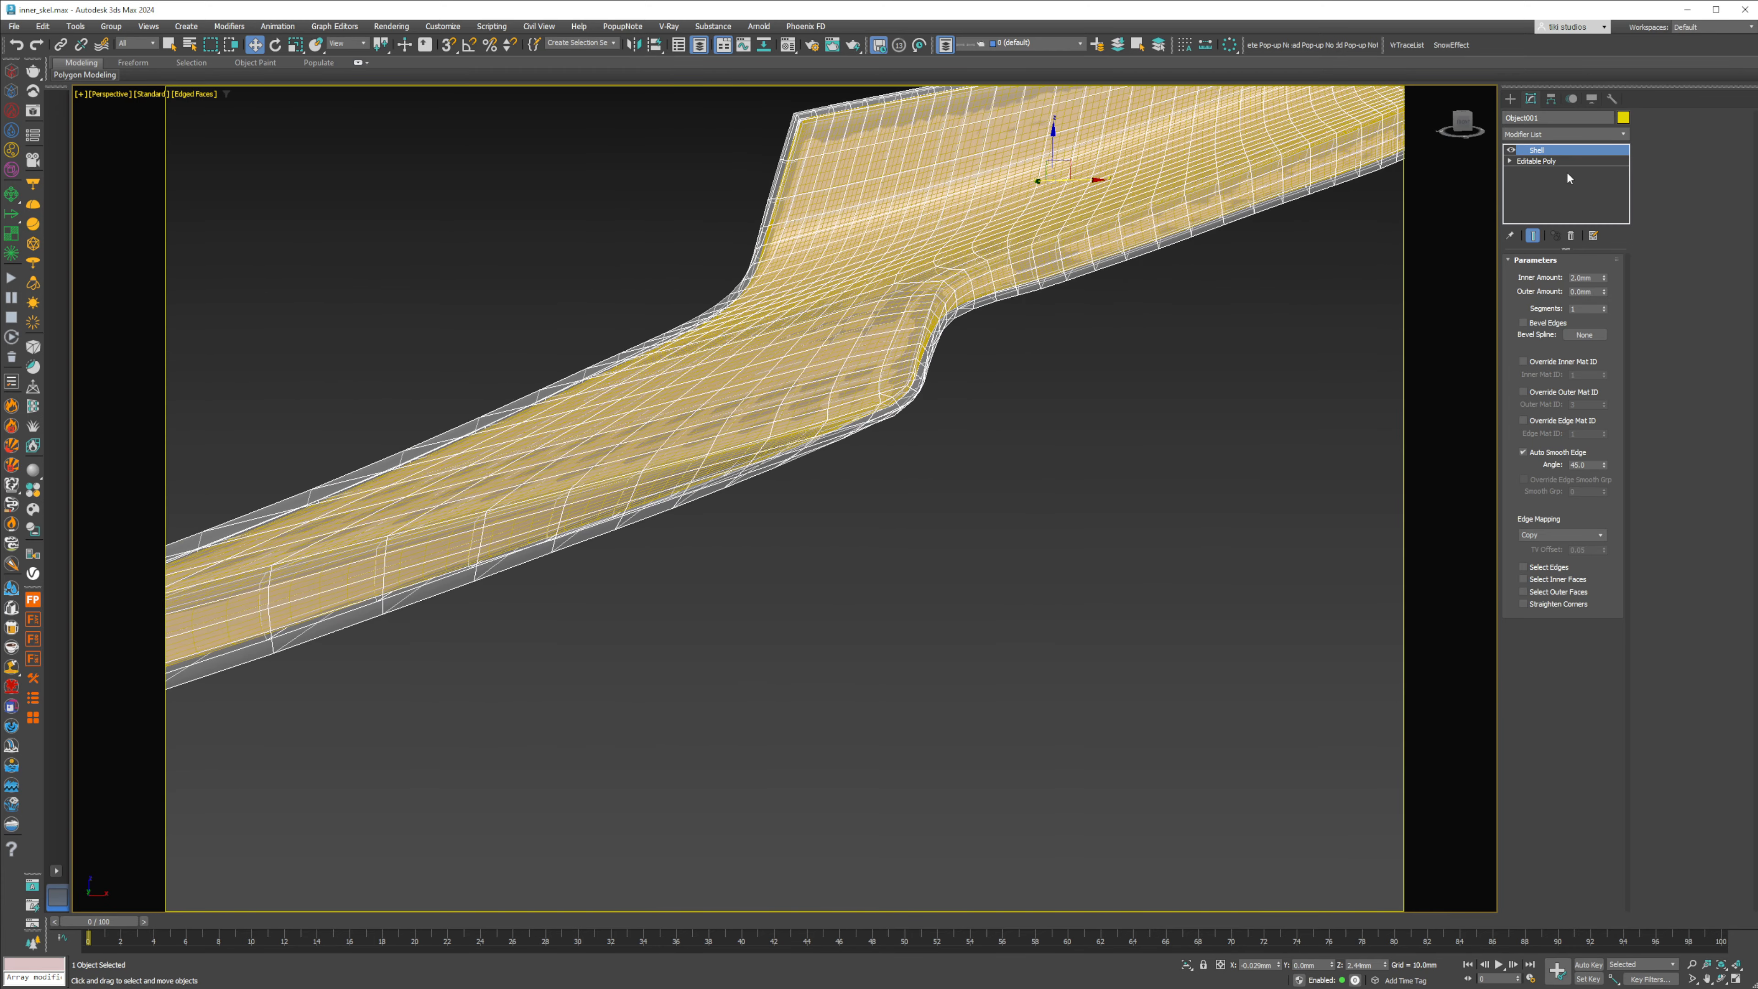
# Step: Turn off the outer surface's Shell modifier and add a TurboSmooth with 2 iterations, separated by smoothing groups
pyautogui.click(1511, 150)
pyautogui.moveTo(828, 353); pyautogui.dragTo(820, 361, button='middle')
pyautogui.hotkey('ctrl', 't')
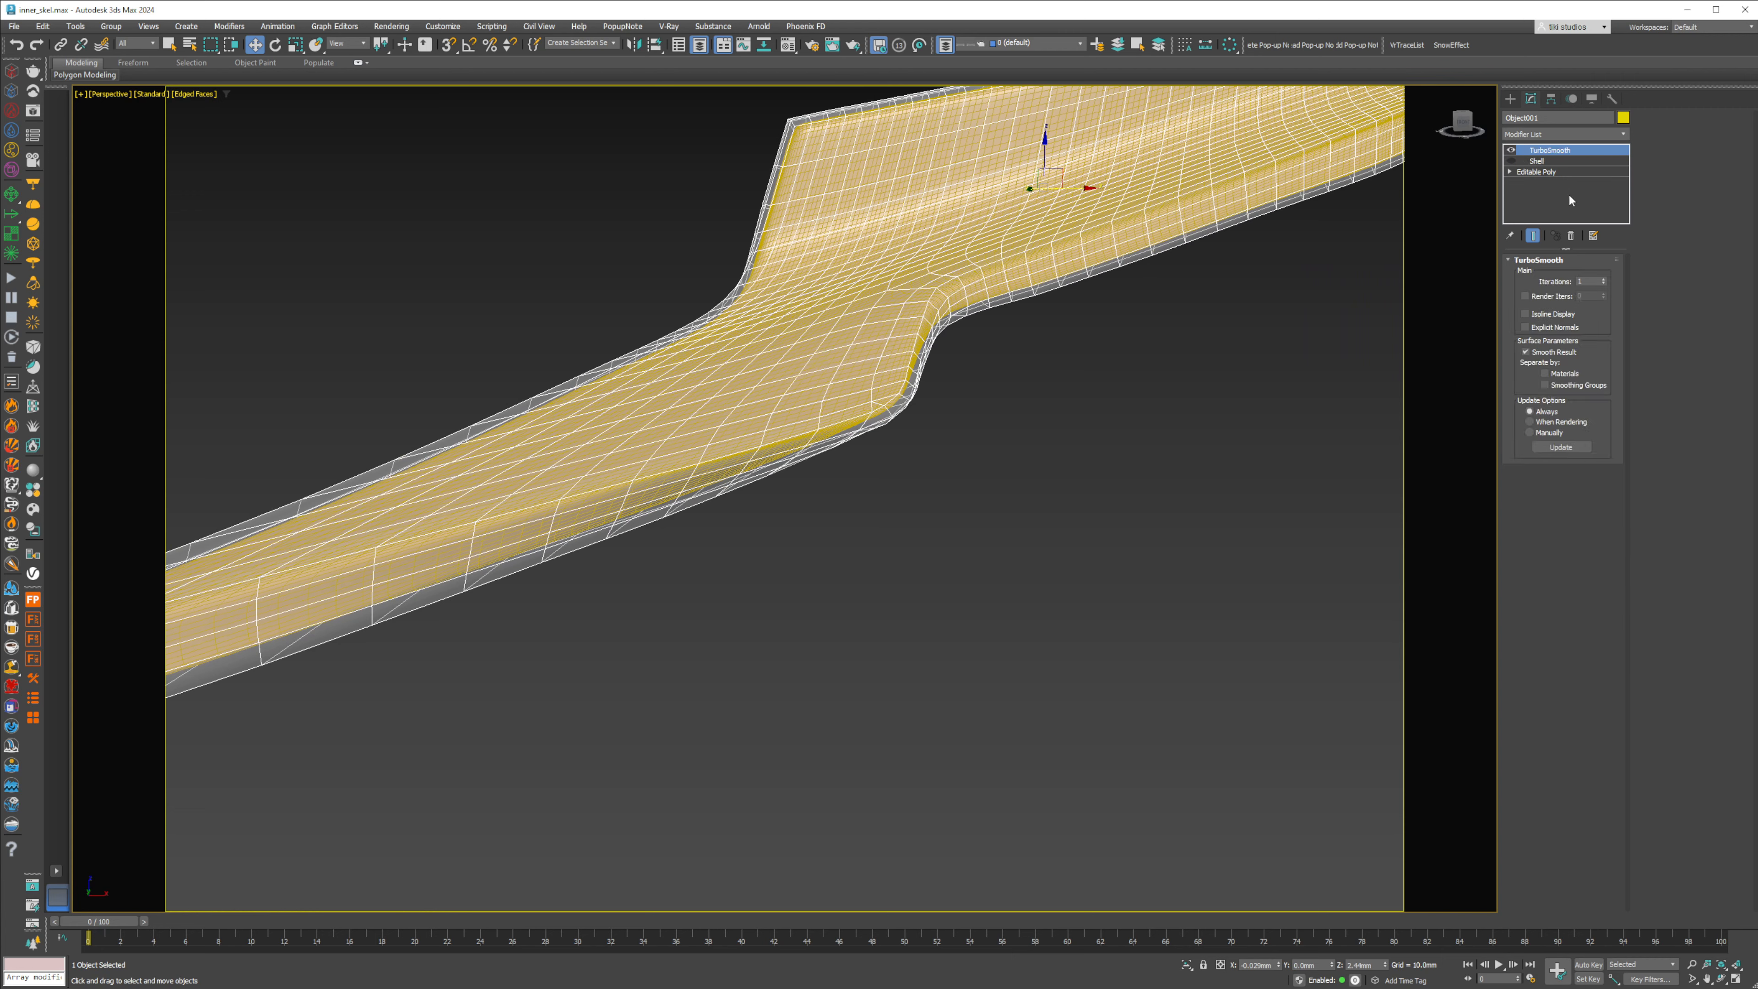
pyautogui.click(1604, 278)
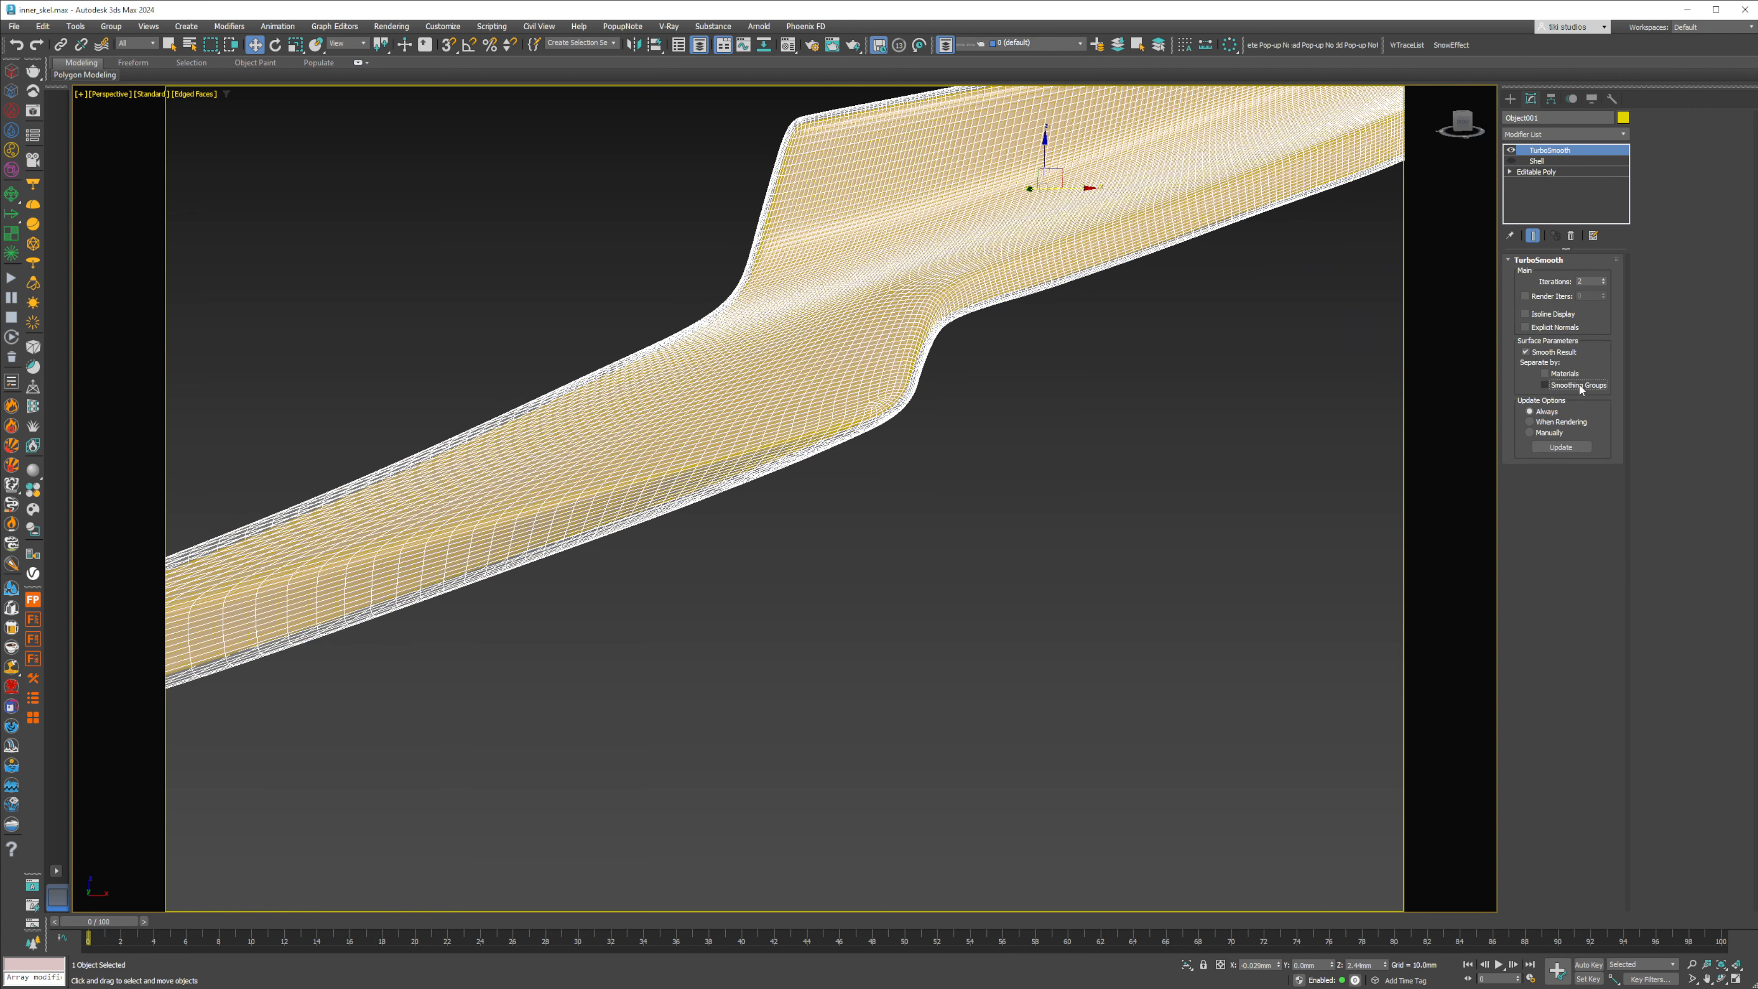
pyautogui.click(1580, 386)
# Step: Examine how the smoothed outer and inner surfaces fit together along the whole blade, with and without edged faces
pyautogui.keyDown('alt'); pyautogui.moveTo(858, 431); pyautogui.dragTo(836, 500, button='middle'); pyautogui.keyUp('alt')
pyautogui.moveTo(883, 350); pyautogui.dragTo(805, 632, button='middle')
pyautogui.moveTo(918, 387); pyautogui.dragTo(614, 598, button='middle')
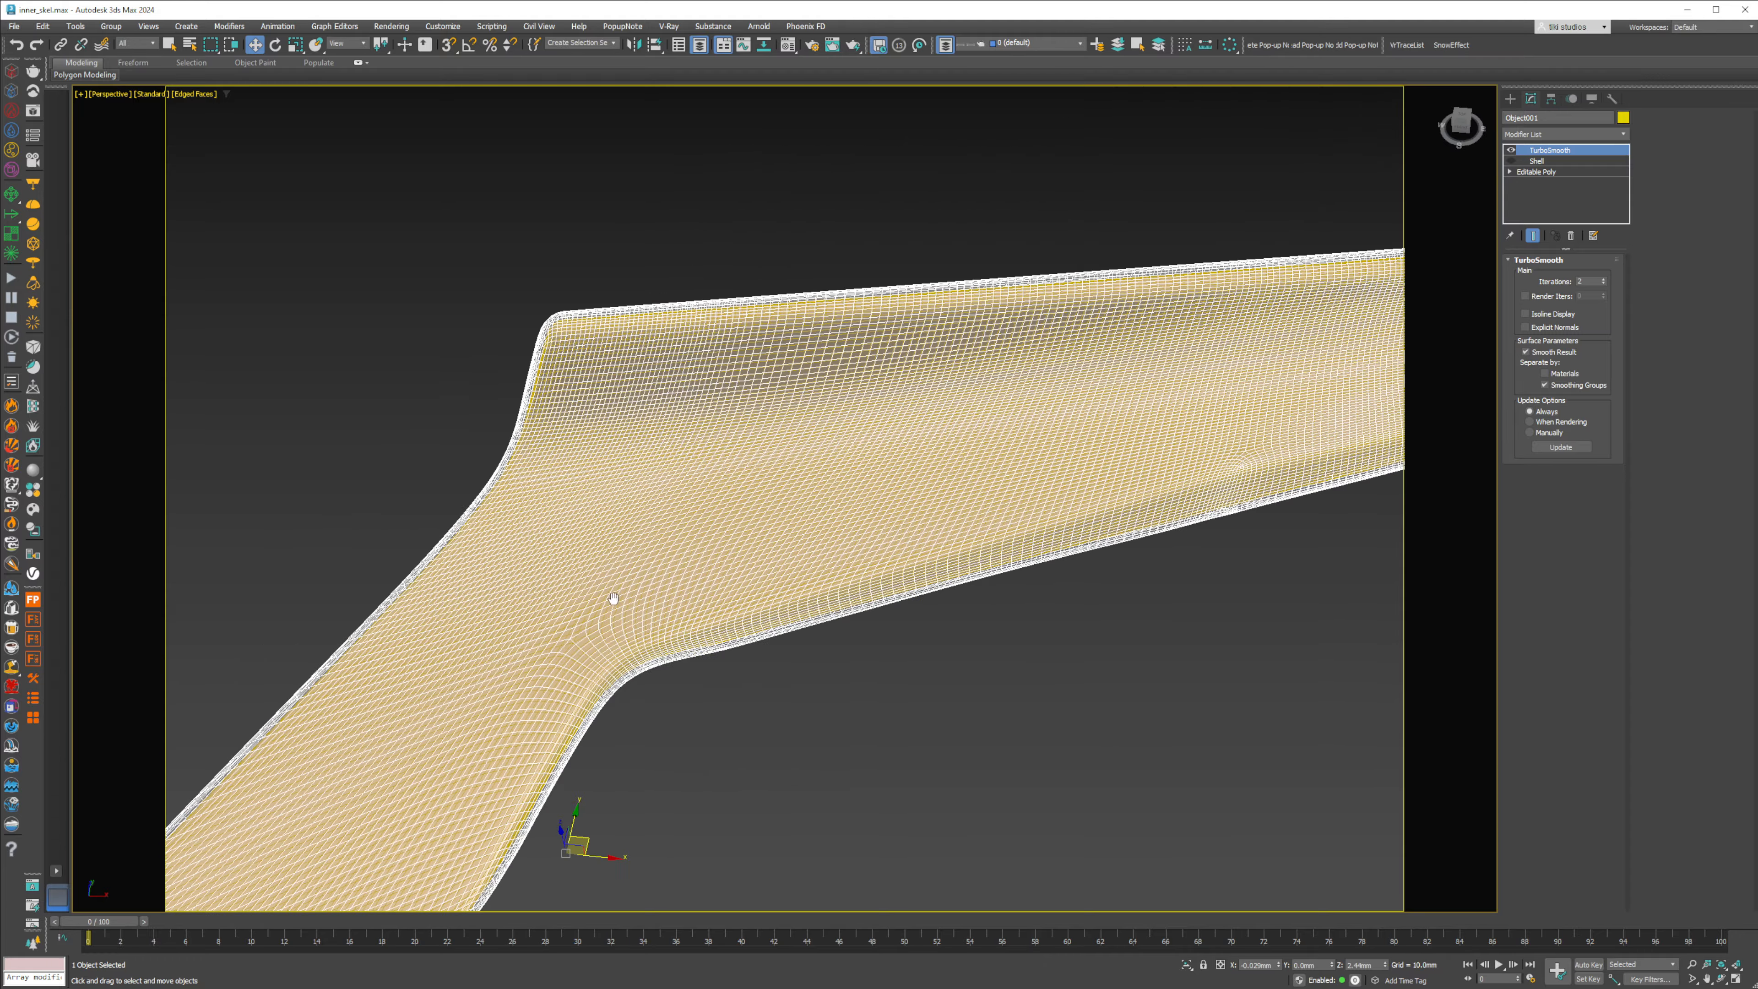
pyautogui.keyDown('alt'); pyautogui.moveTo(834, 484); pyautogui.dragTo(815, 423, button='middle'); pyautogui.keyUp('alt')
pyautogui.moveTo(997, 609); pyautogui.dragTo(395, 462, button='middle')
pyautogui.keyDown('alt'); pyautogui.moveTo(897, 412); pyautogui.dragTo(422, 660, button='middle'); pyautogui.keyUp('alt')
pyautogui.moveTo(734, 504)
pyautogui.keyDown('alt'); pyautogui.mouseDown(button='middle')
pyautogui.moveTo(627, 486)
pyautogui.moveTo(769, 483)
pyautogui.moveTo(770, 373)
pyautogui.moveTo(625, 487)
pyautogui.moveTo(693, 461)
pyautogui.moveTo(734, 469)
pyautogui.moveTo(623, 522)
pyautogui.moveTo(709, 497)
pyautogui.moveTo(688, 559)
pyautogui.moveTo(716, 492)
pyautogui.mouseUp(button='middle'); pyautogui.keyUp('alt')
pyautogui.press('F4')
pyautogui.press('F4')
# Step: Hide the outer blade surface and select the remaining inner surface
pyautogui.rightClick(860, 504)
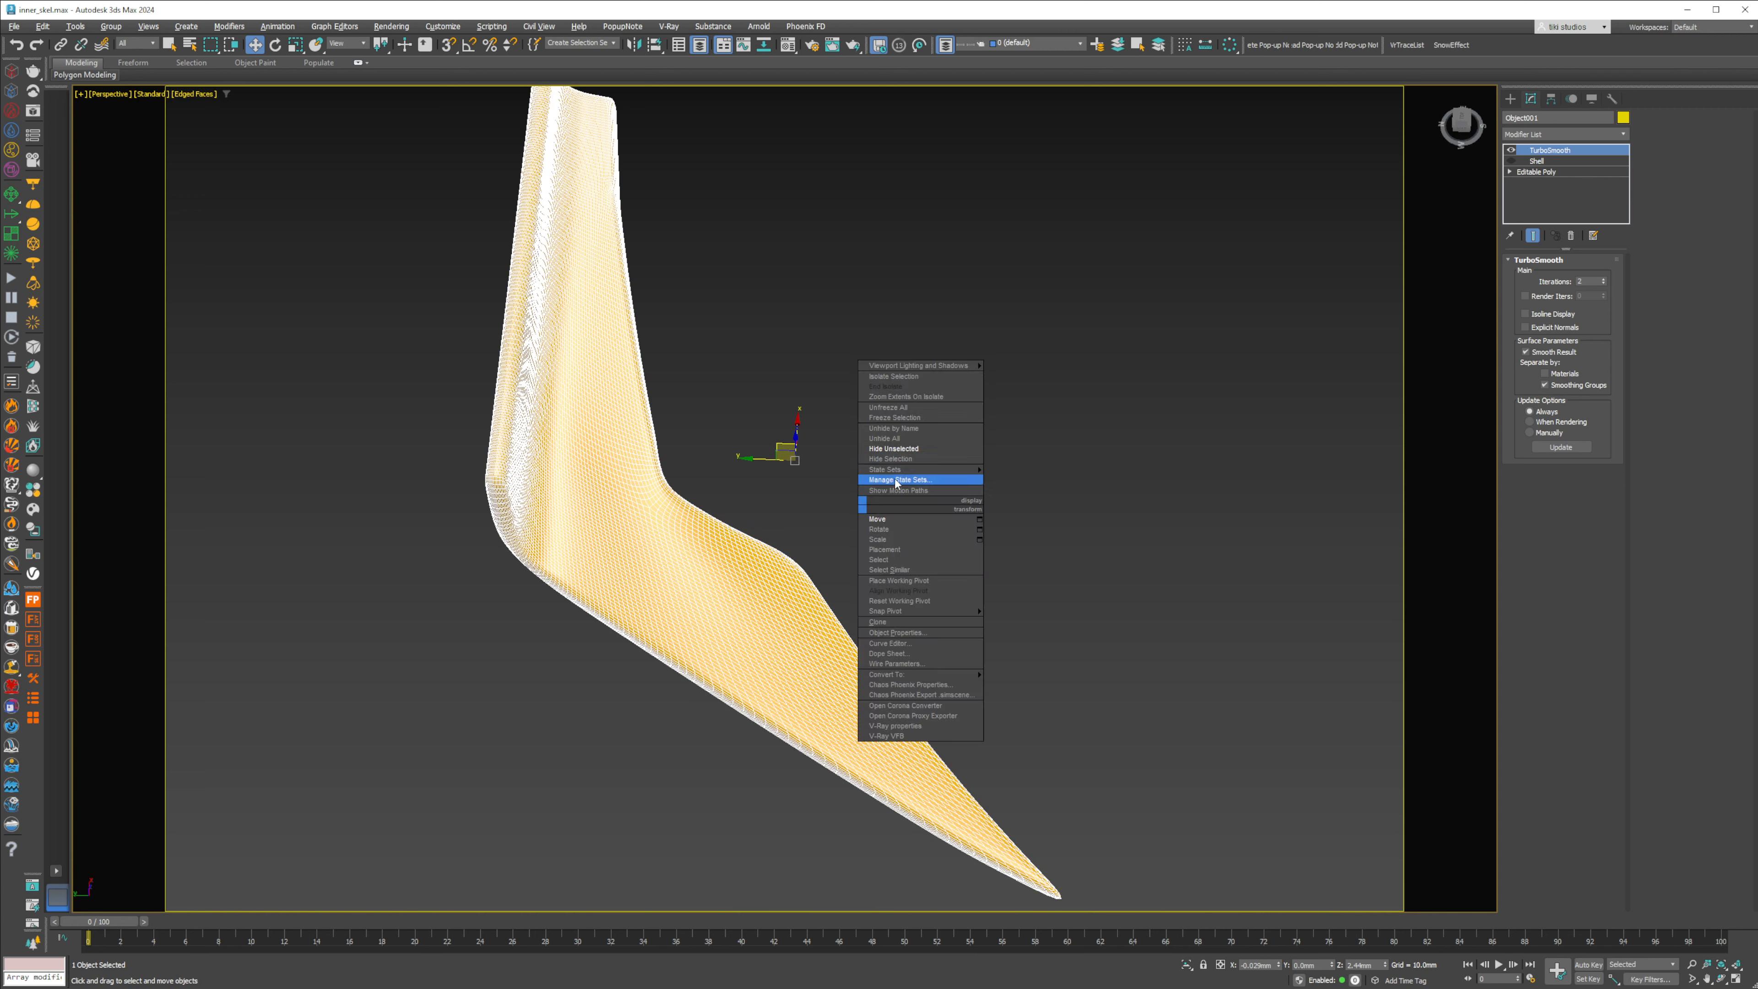
pyautogui.click(918, 460)
pyautogui.click(647, 572)
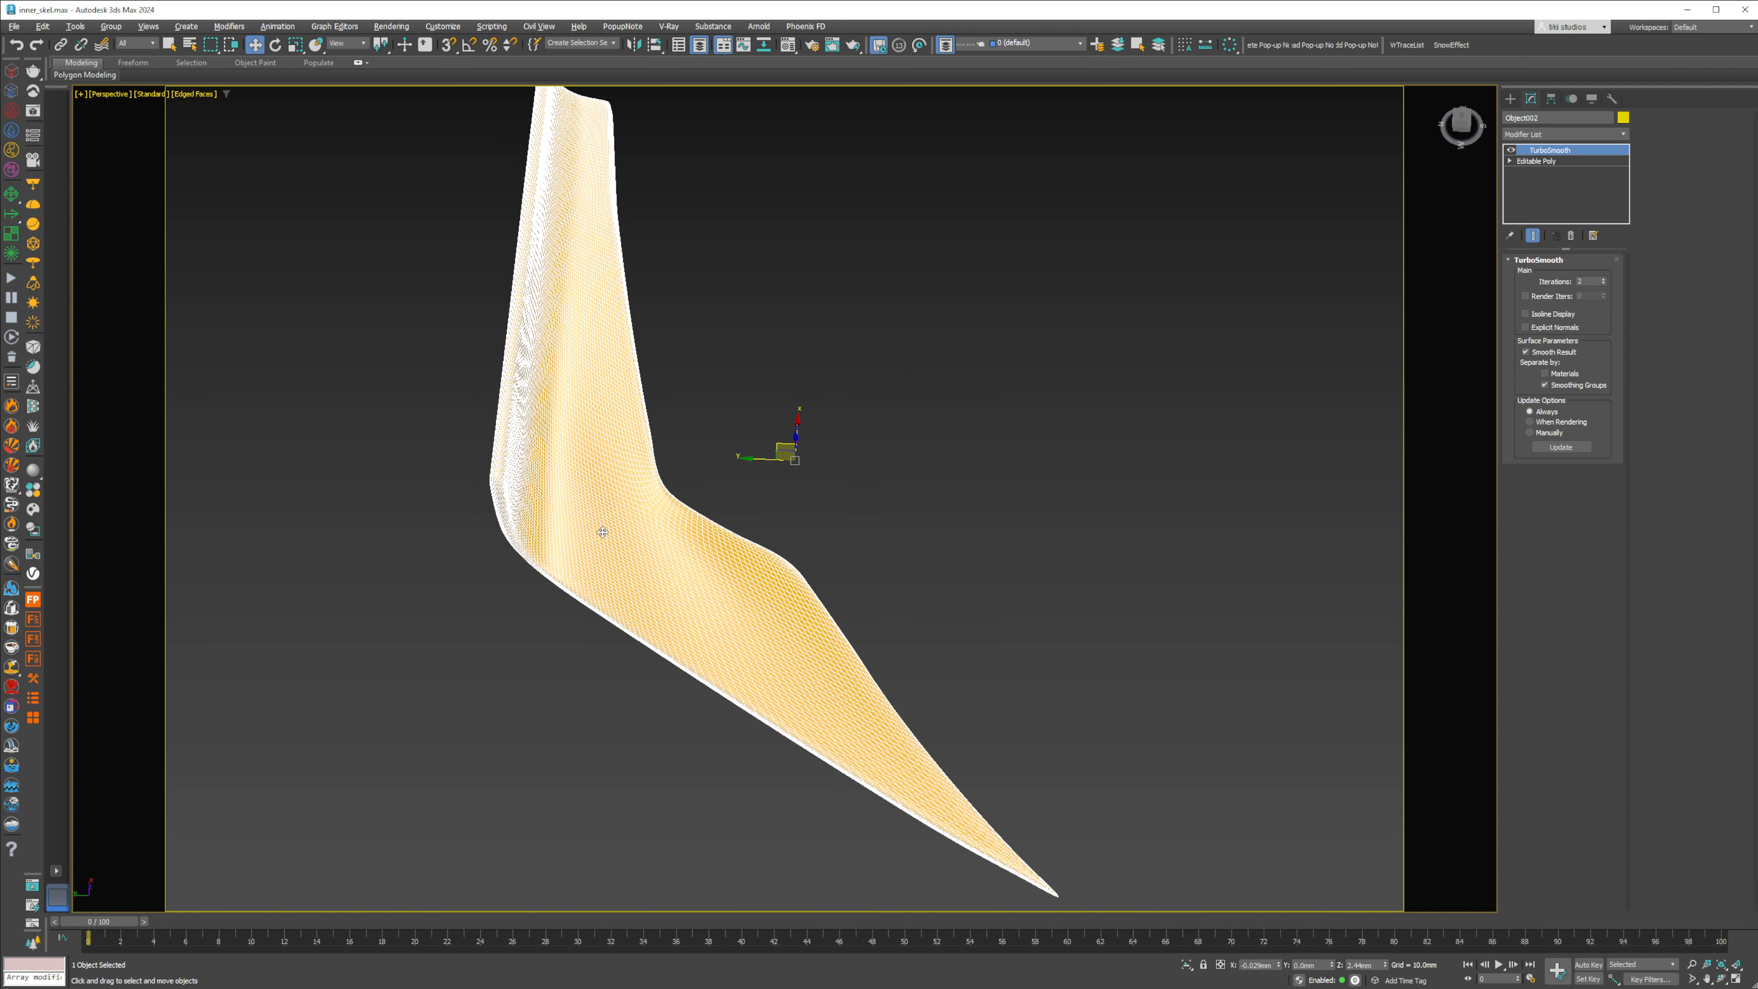
# Step: Clone the inner surface in place as an independent copy
pyautogui.keyDown('alt'); pyautogui.moveTo(603, 532); pyautogui.dragTo(1200, 385, button='middle'); pyautogui.keyUp('alt')
pyautogui.hotkey('ctrl', 'v')
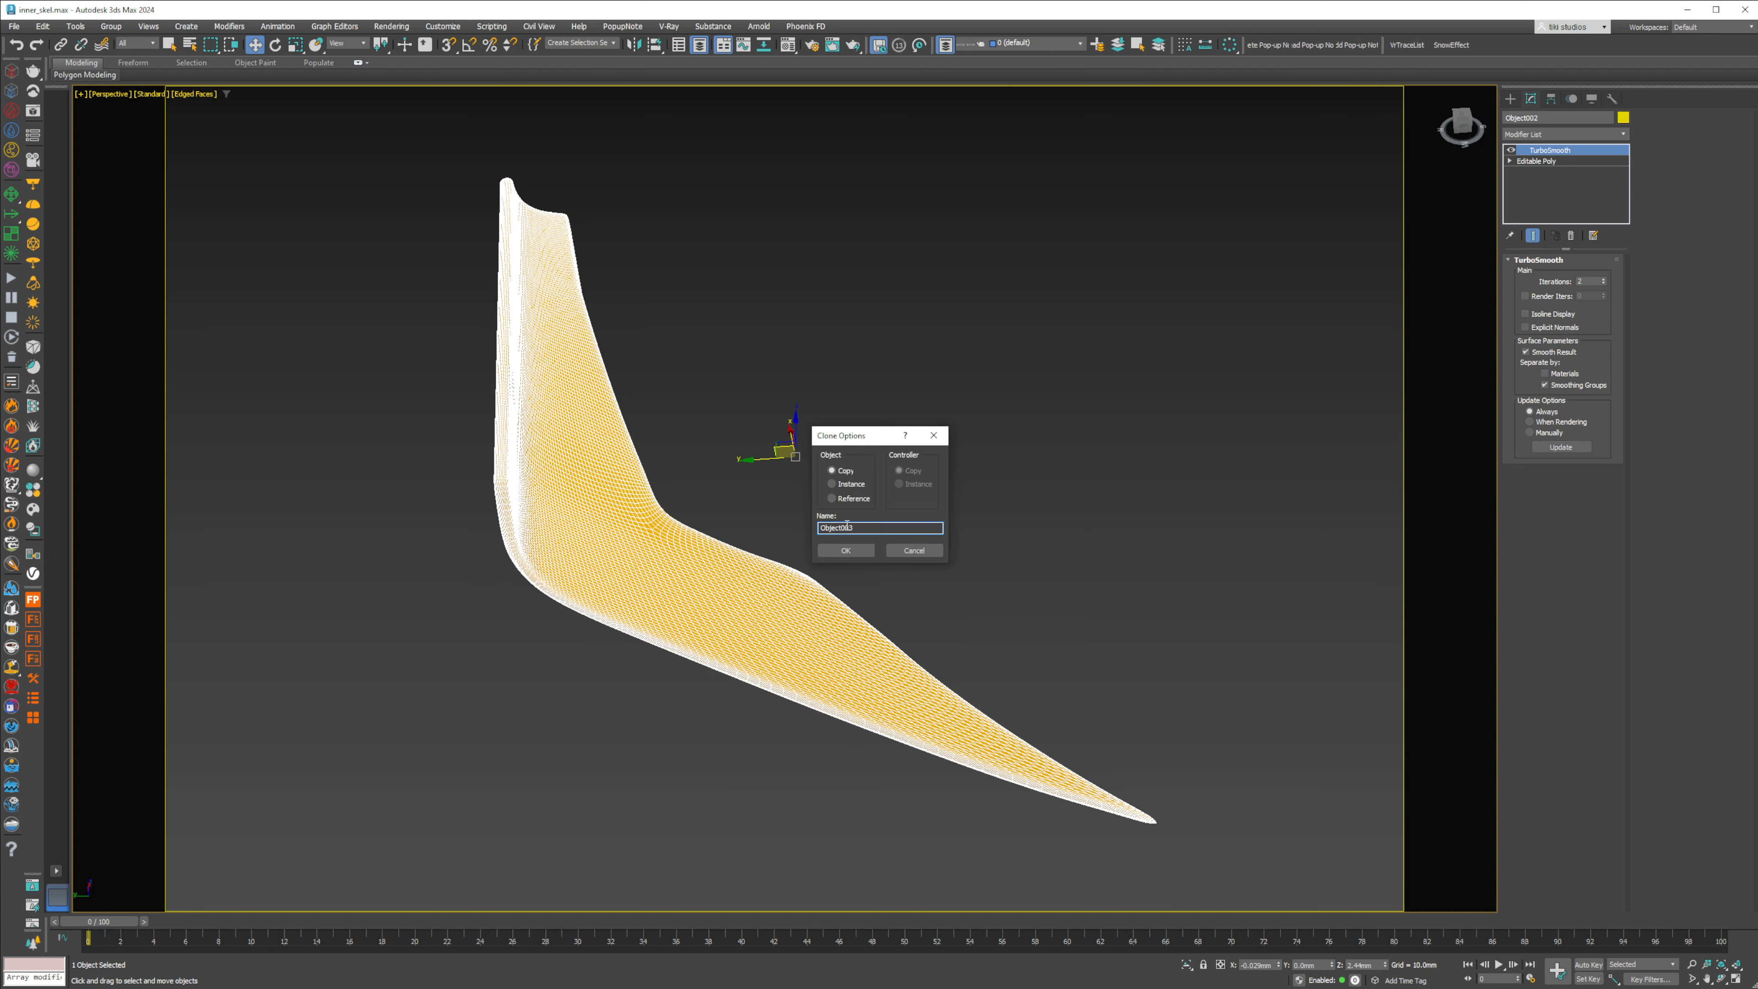
pyautogui.click(846, 552)
# Step: Create a linear shape from the edge loop running along the copied surface's rim, then leave edge editing and deselect
pyautogui.click(1544, 161)
pyautogui.scroll(10, 504, 471)
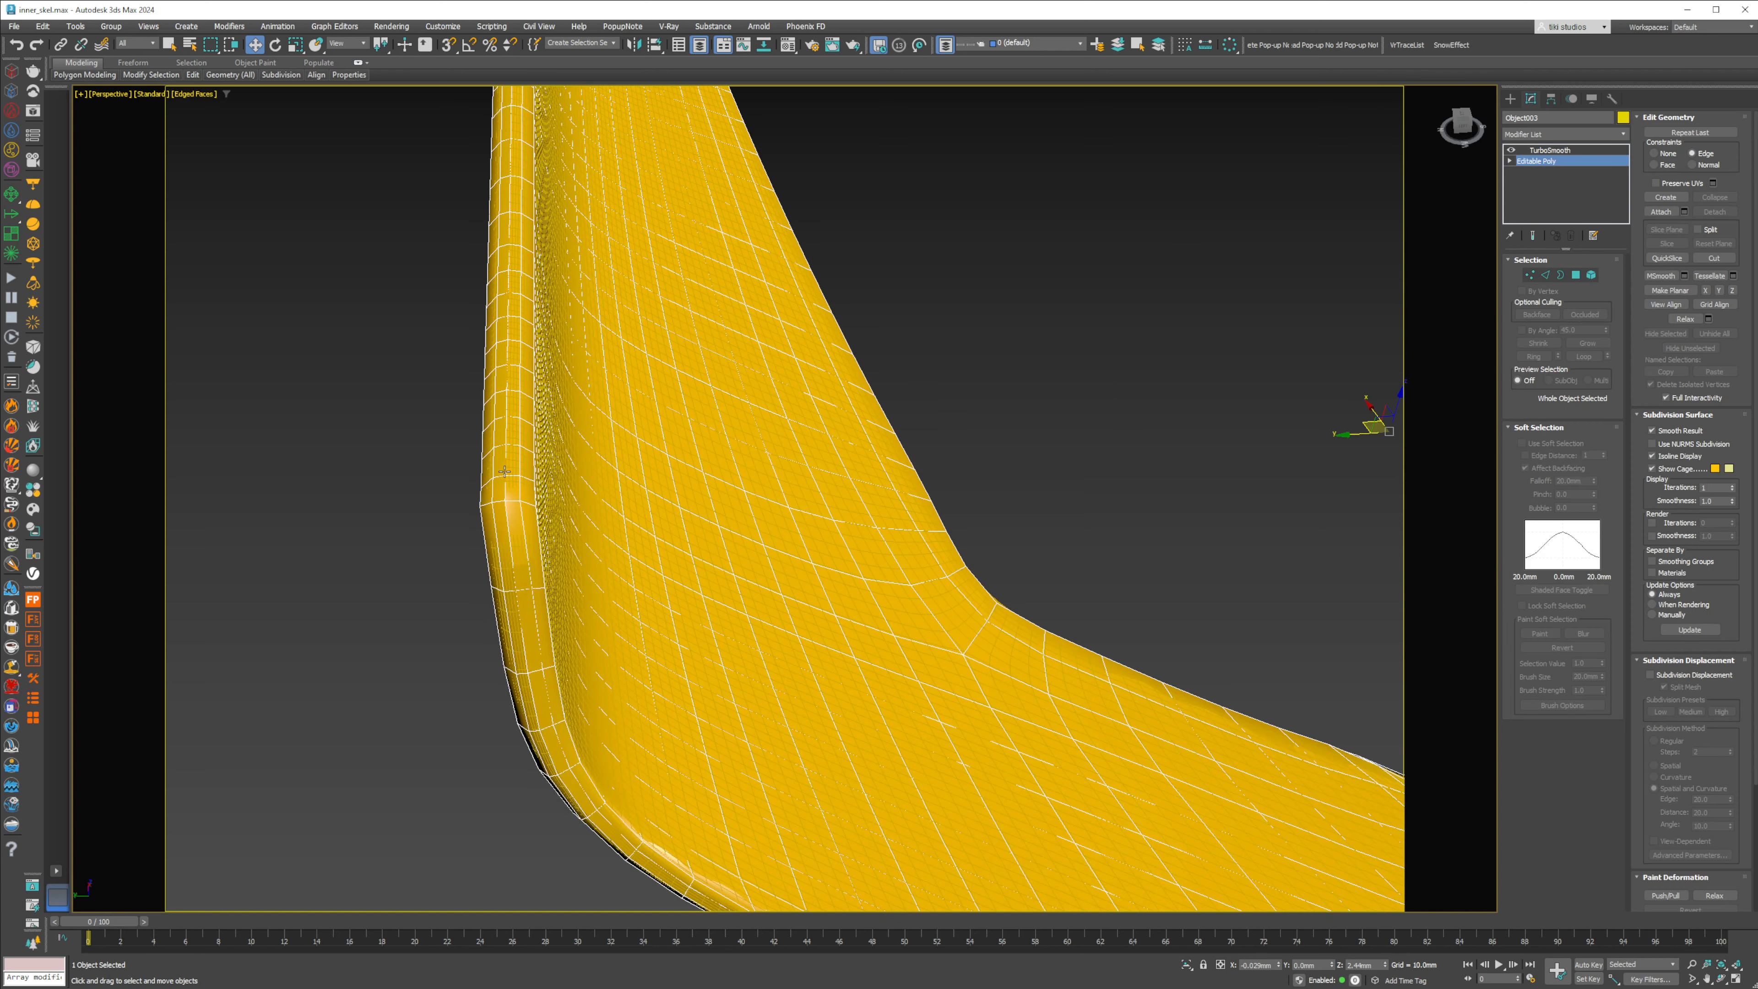
pyautogui.press('2')
pyautogui.doubleClick(506, 492)
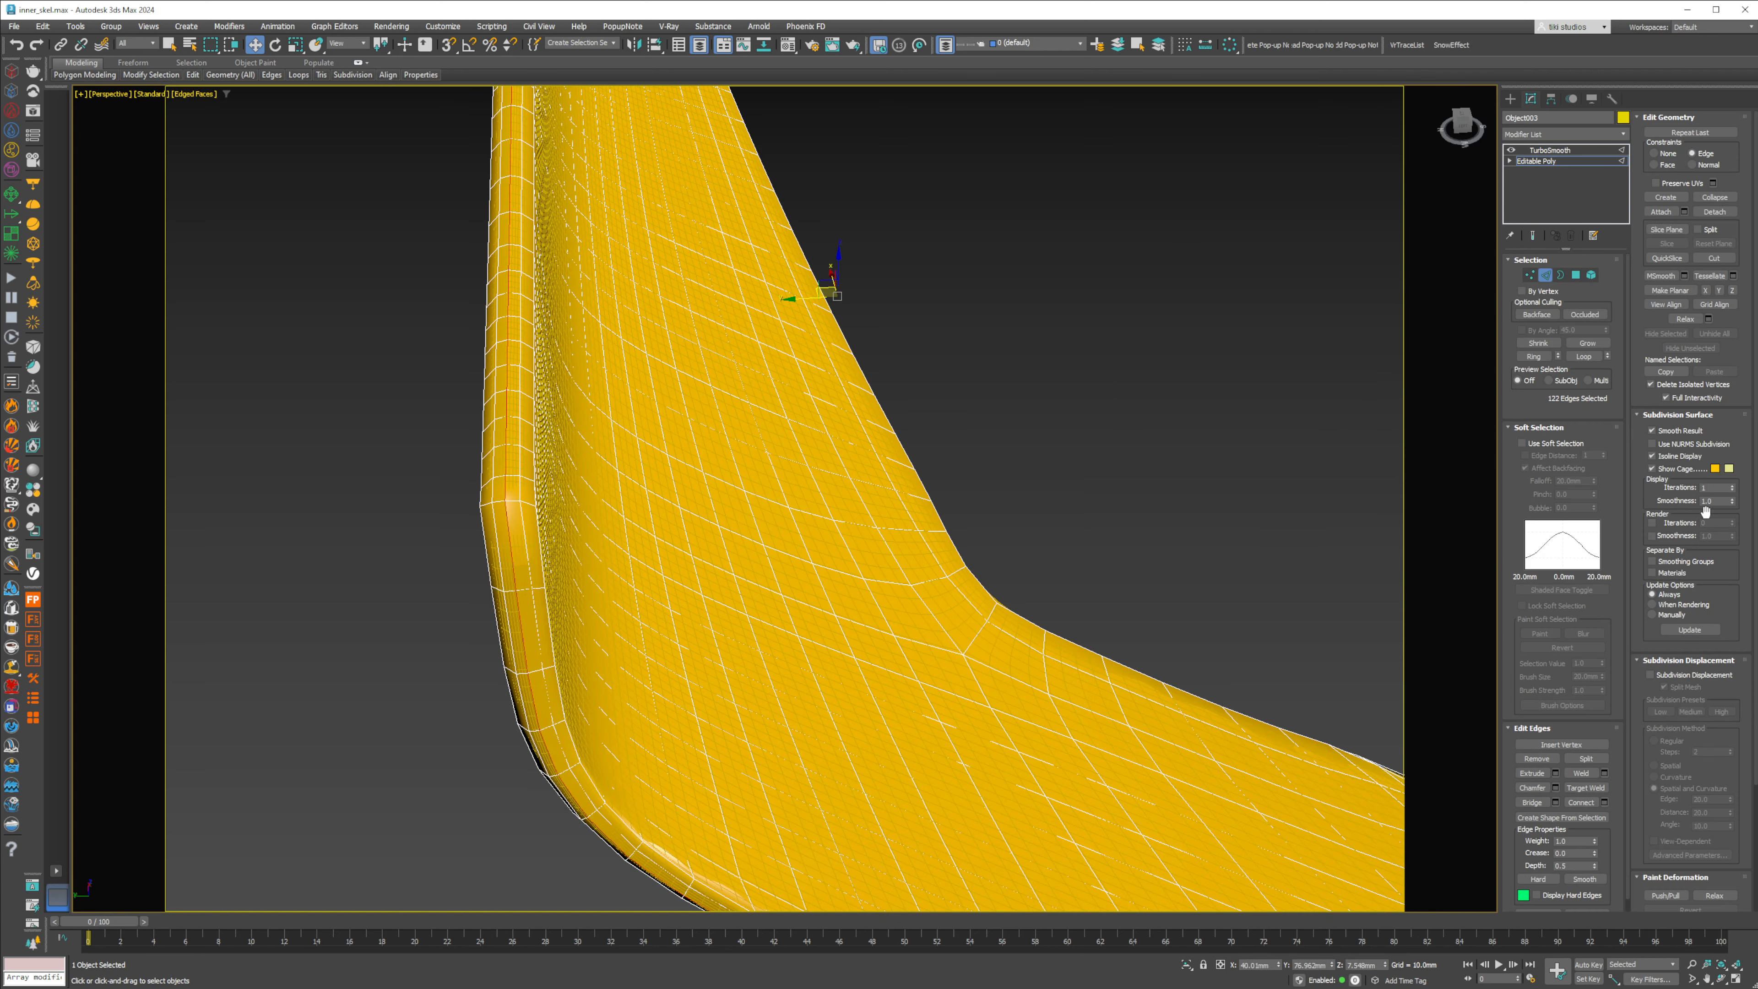
pyautogui.click(1596, 817)
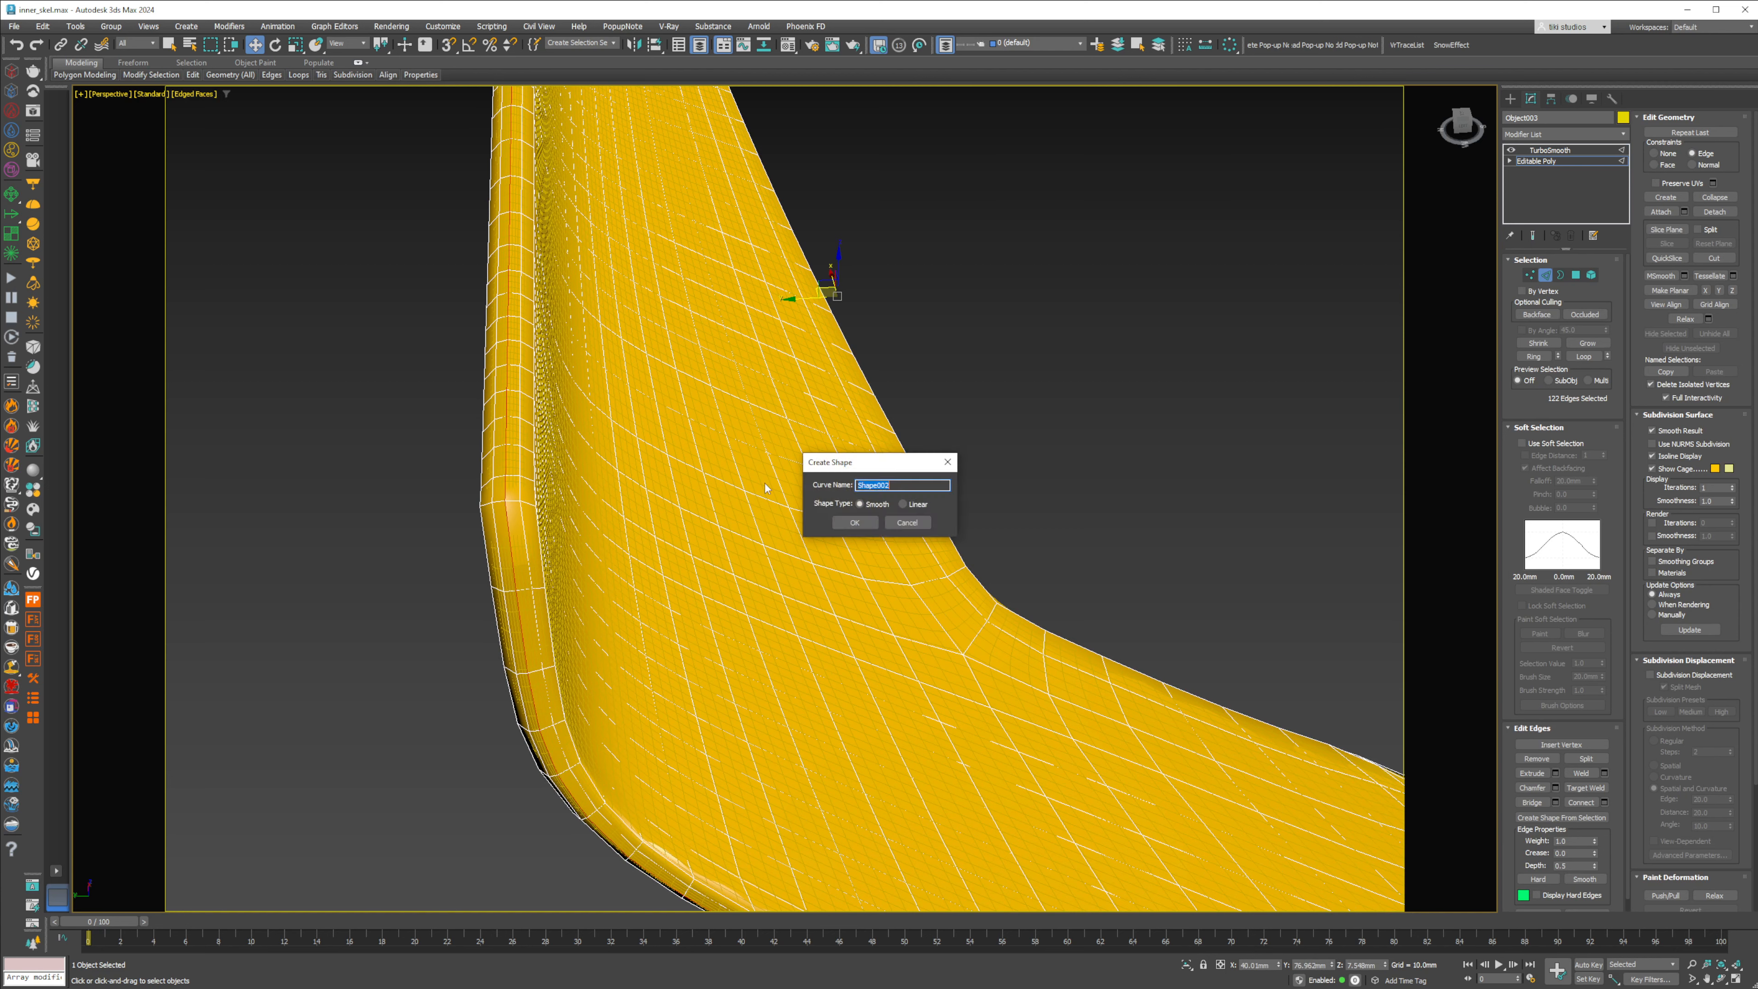
pyautogui.click(915, 507)
pyautogui.press('Return')
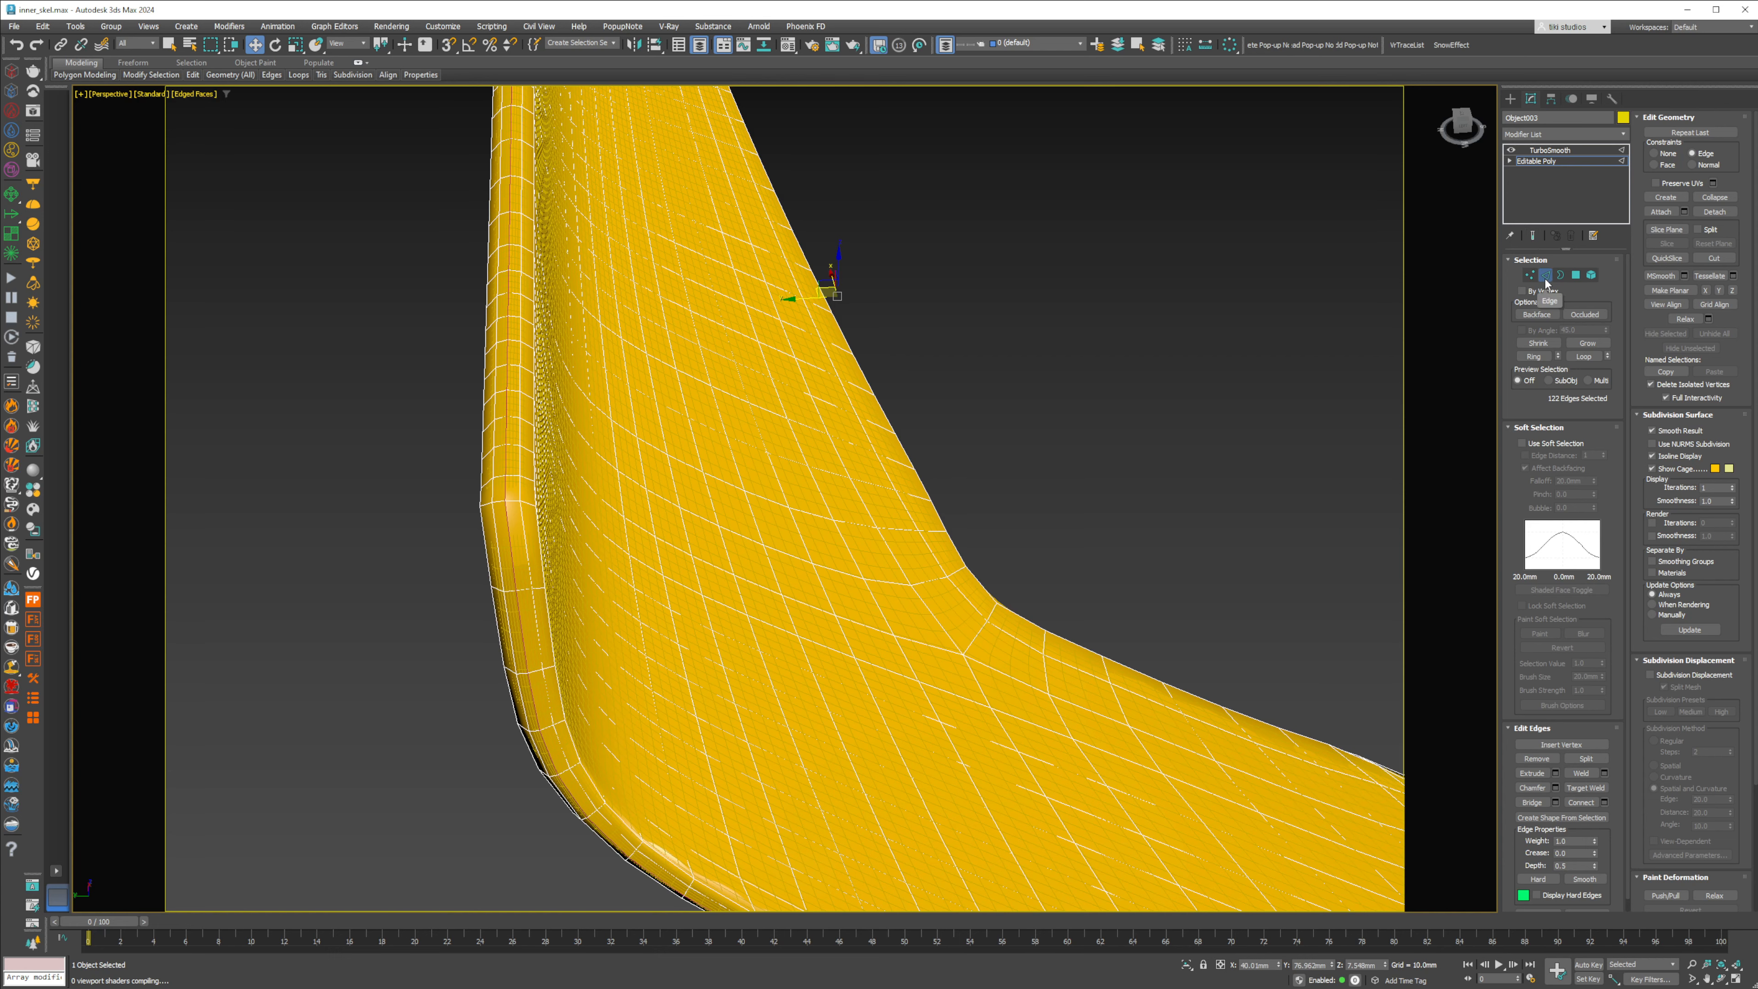
pyautogui.click(1545, 279)
pyautogui.click(1558, 151)
pyautogui.click(1427, 232)
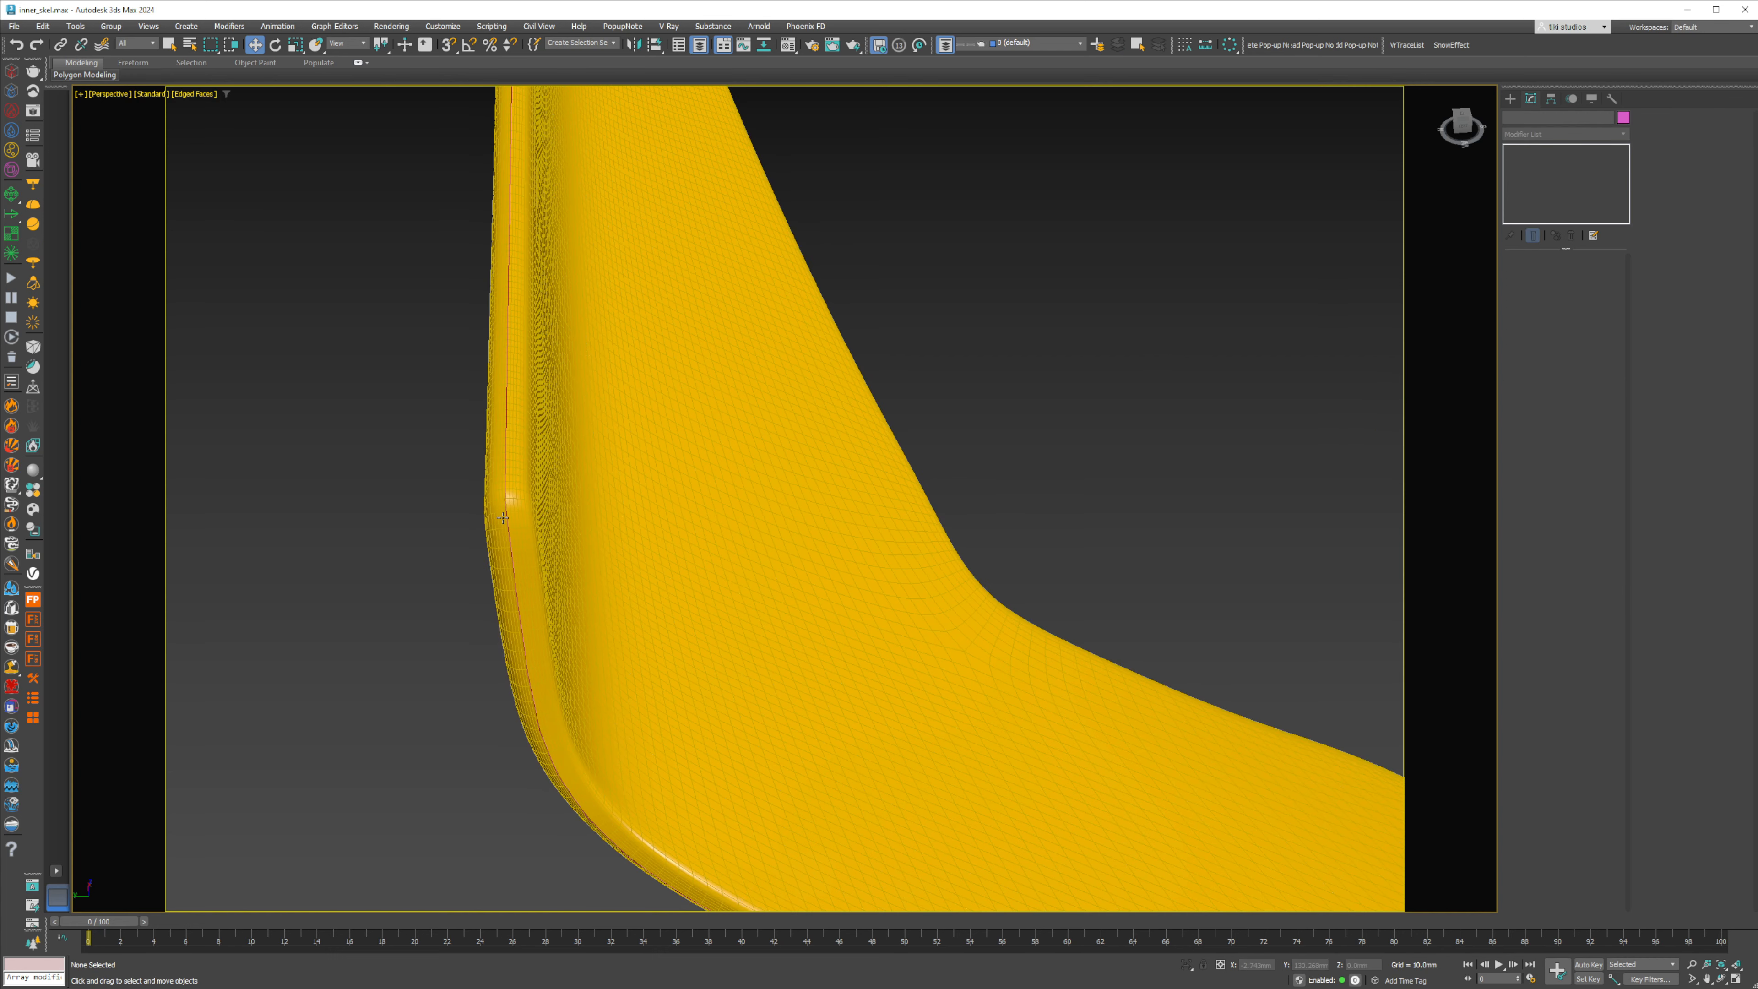
# Step: Make the rim spline renderable and visible in the viewport as a see-through radial tube with a thickness of about 17.5 mm
pyautogui.click(507, 518)
pyautogui.scroll(-7, 632, 597)
pyautogui.keyDown('alt'); pyautogui.moveTo(687, 565); pyautogui.dragTo(823, 537, button='middle'); pyautogui.keyUp('alt')
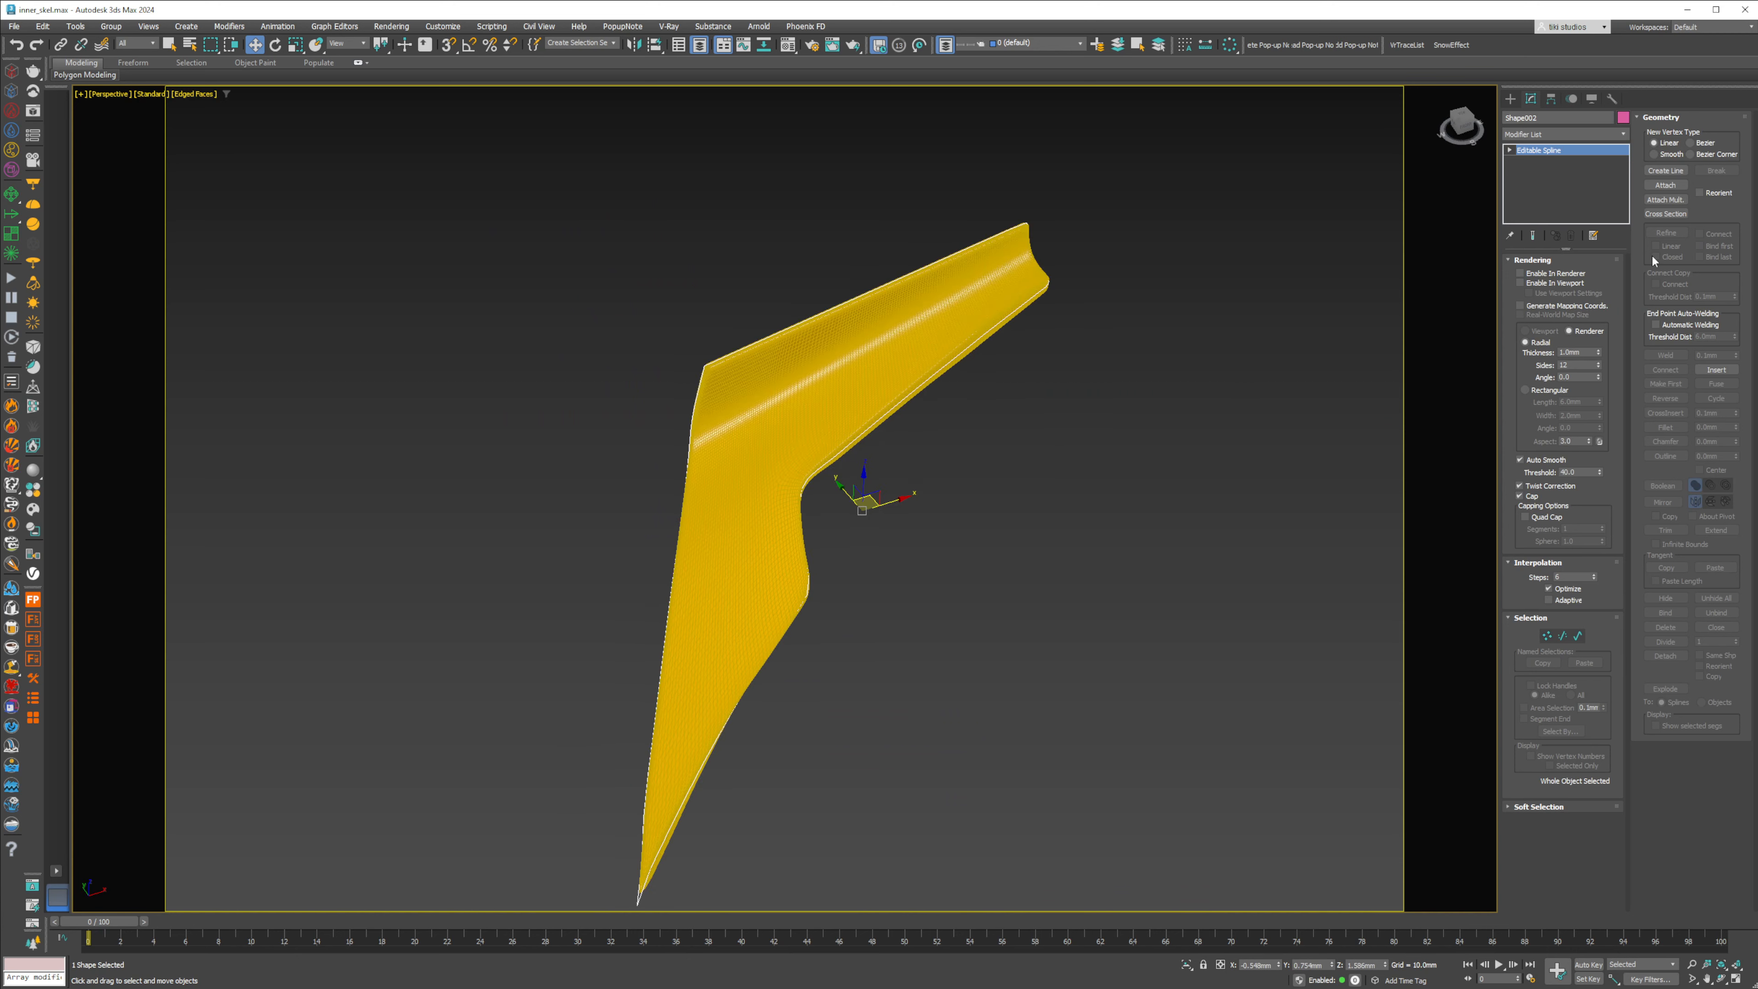
pyautogui.click(1553, 284)
pyautogui.moveTo(1599, 354); pyautogui.dragTo(1461, 500)
pyautogui.hotkey('alt', 'x')
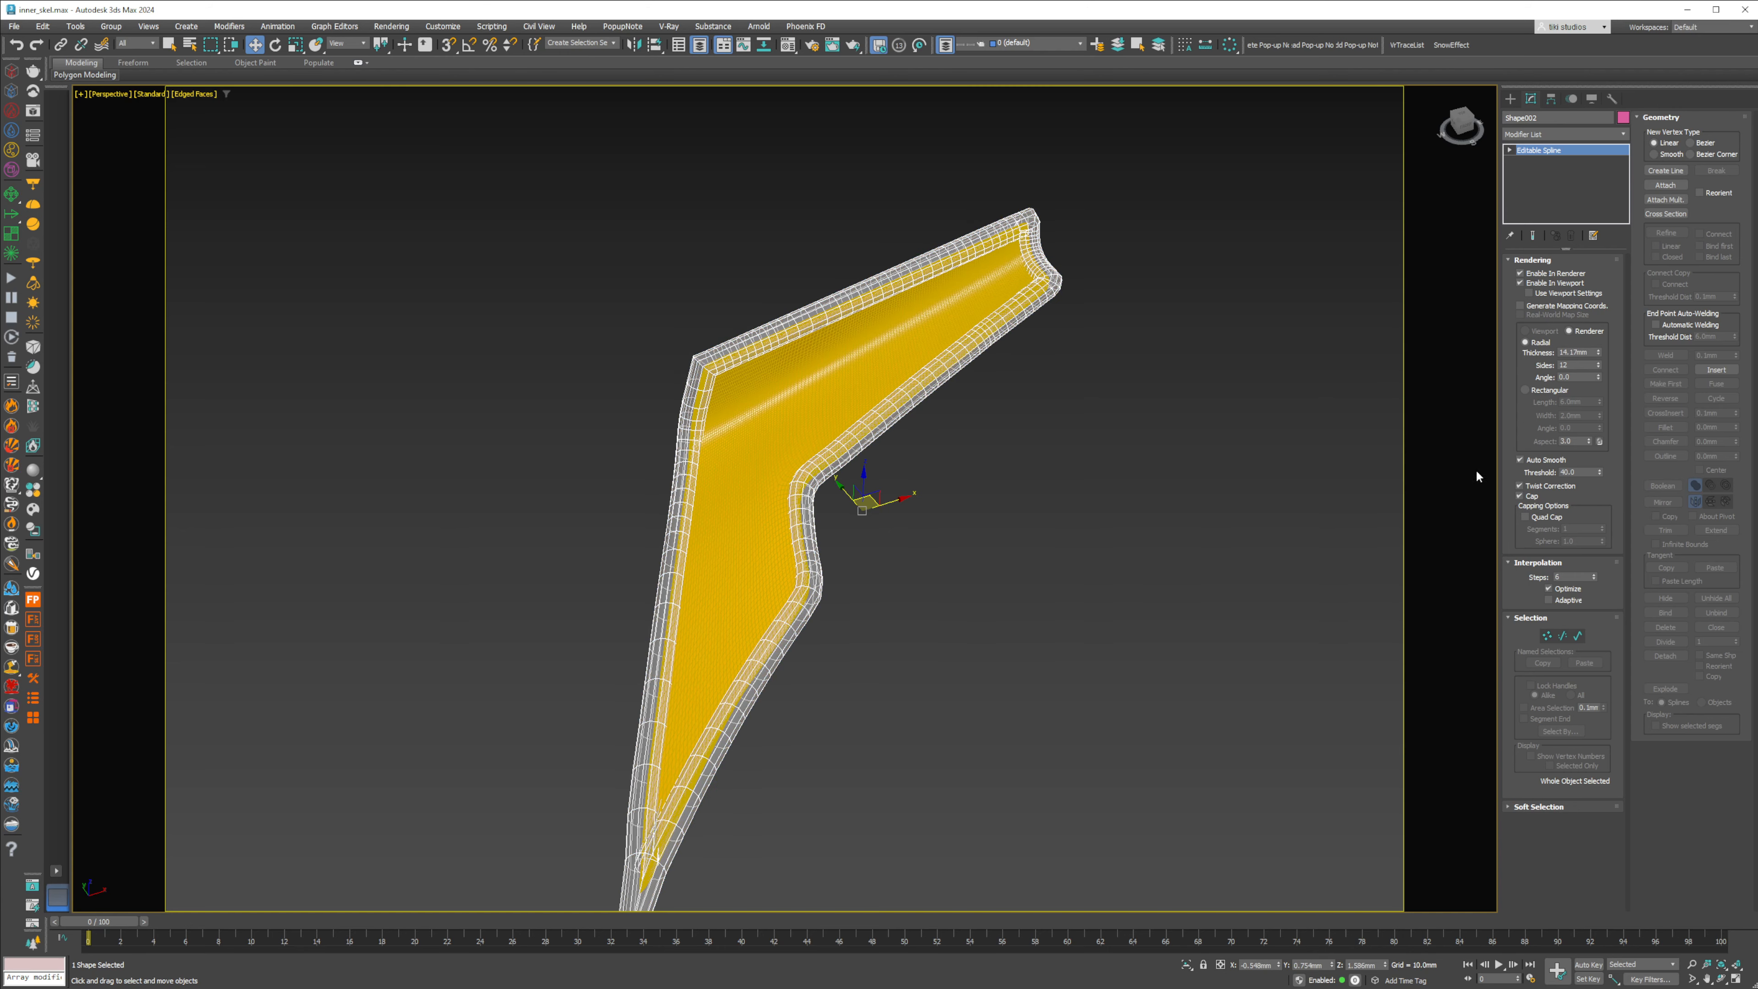
pyautogui.moveTo(1599, 355)
pyautogui.mouseDown()
pyautogui.moveTo(1577, 269)
pyautogui.moveTo(1605, 370)
pyautogui.mouseUp()
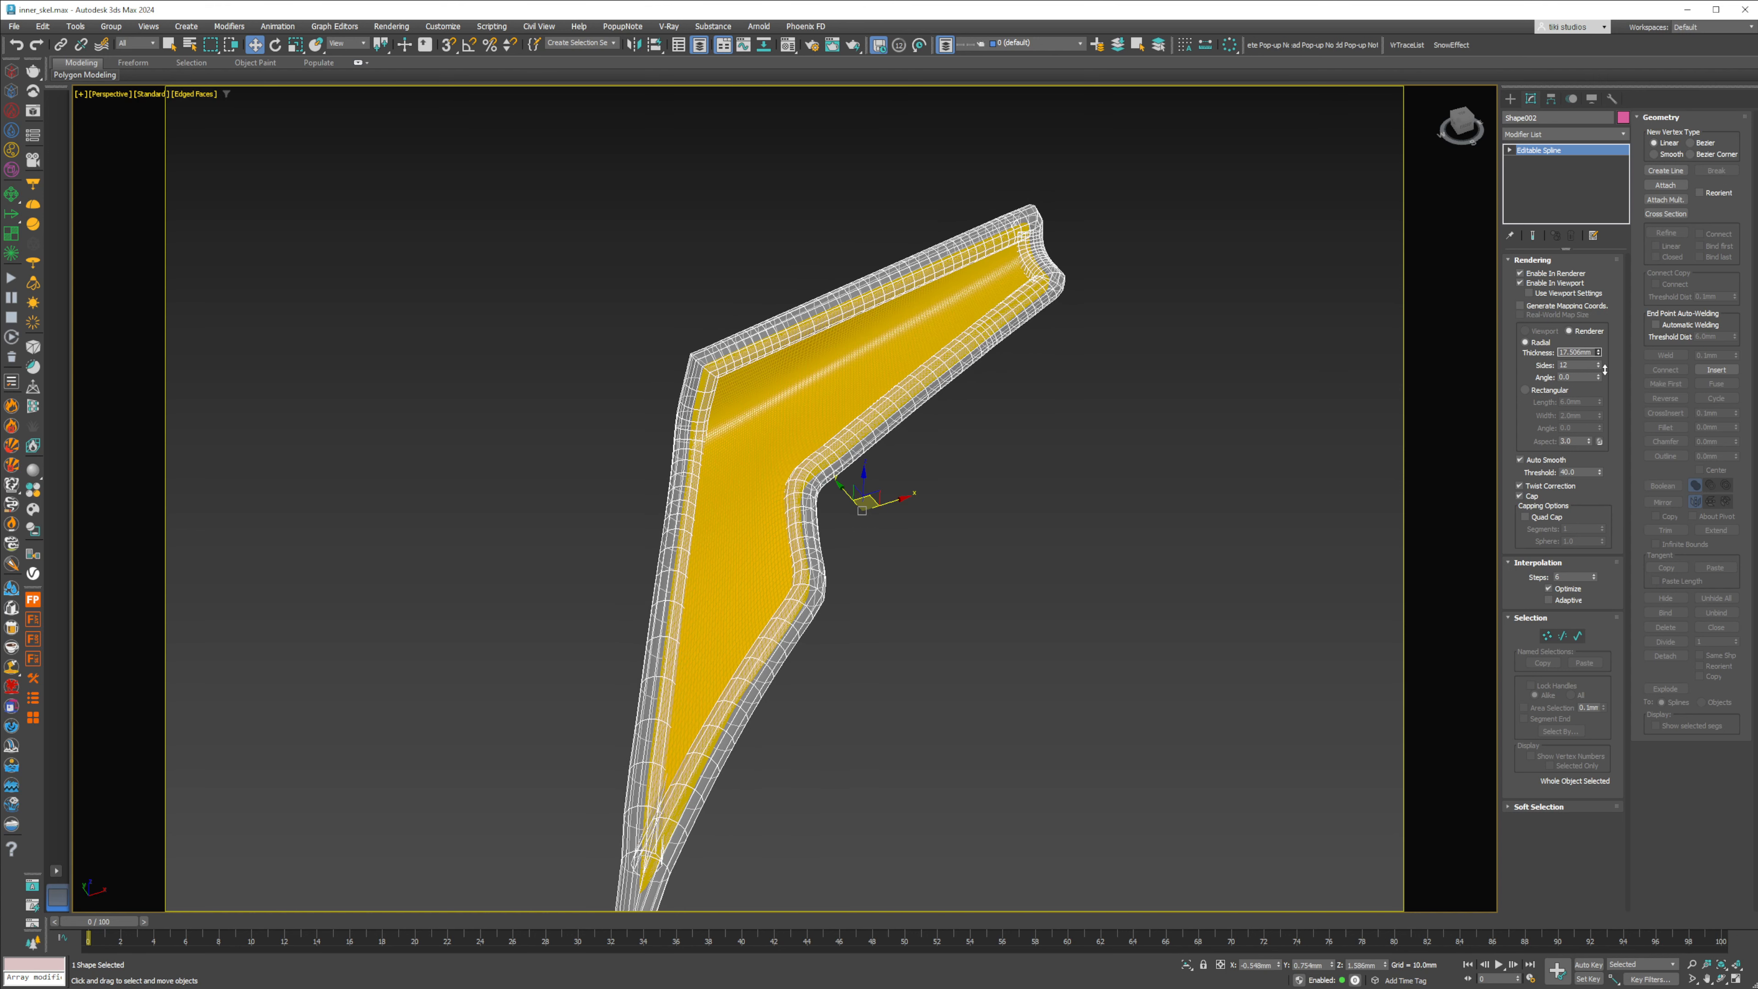
pyautogui.keyDown('alt'); pyautogui.moveTo(893, 357); pyautogui.dragTo(792, 442, button='middle'); pyautogui.keyUp('alt')
pyautogui.scroll(5, 883, 390)
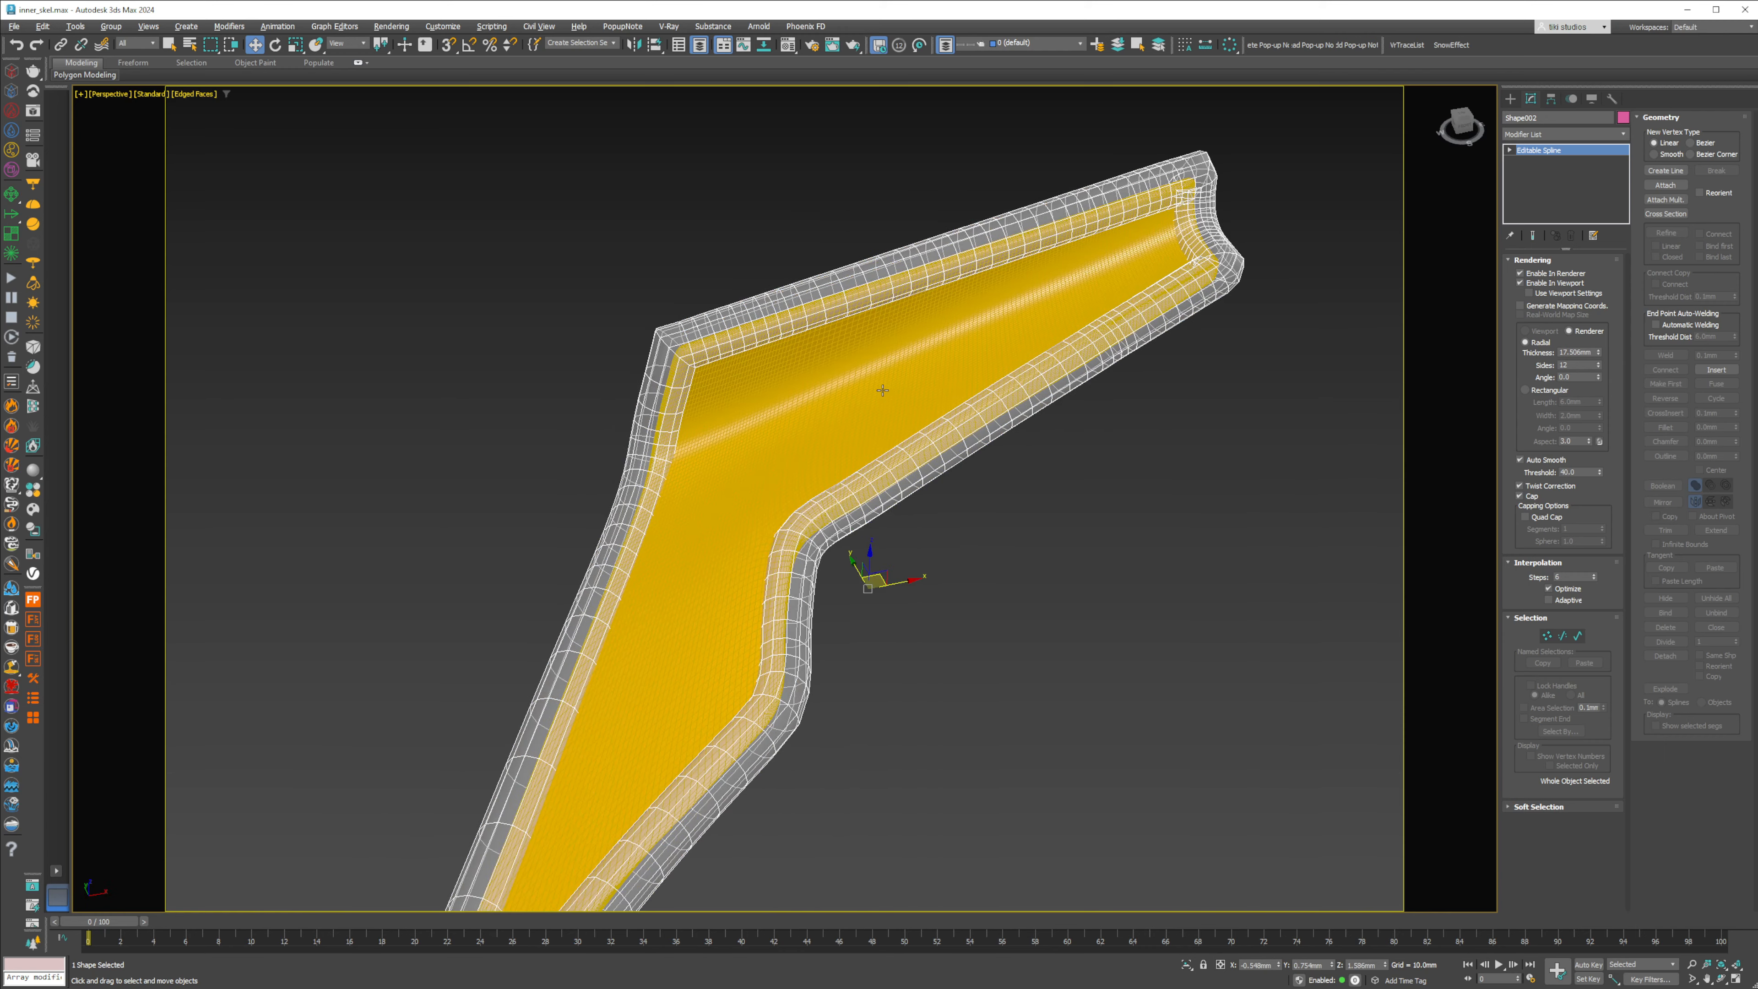
# Step: Deselect the tube and show the model in four viewports, changing the side view to a front view framed on the blade
pyautogui.click(1179, 561)
pyautogui.click(1736, 983)
pyautogui.moveTo(1132, 415); pyautogui.dragTo(1076, 220, button='middle')
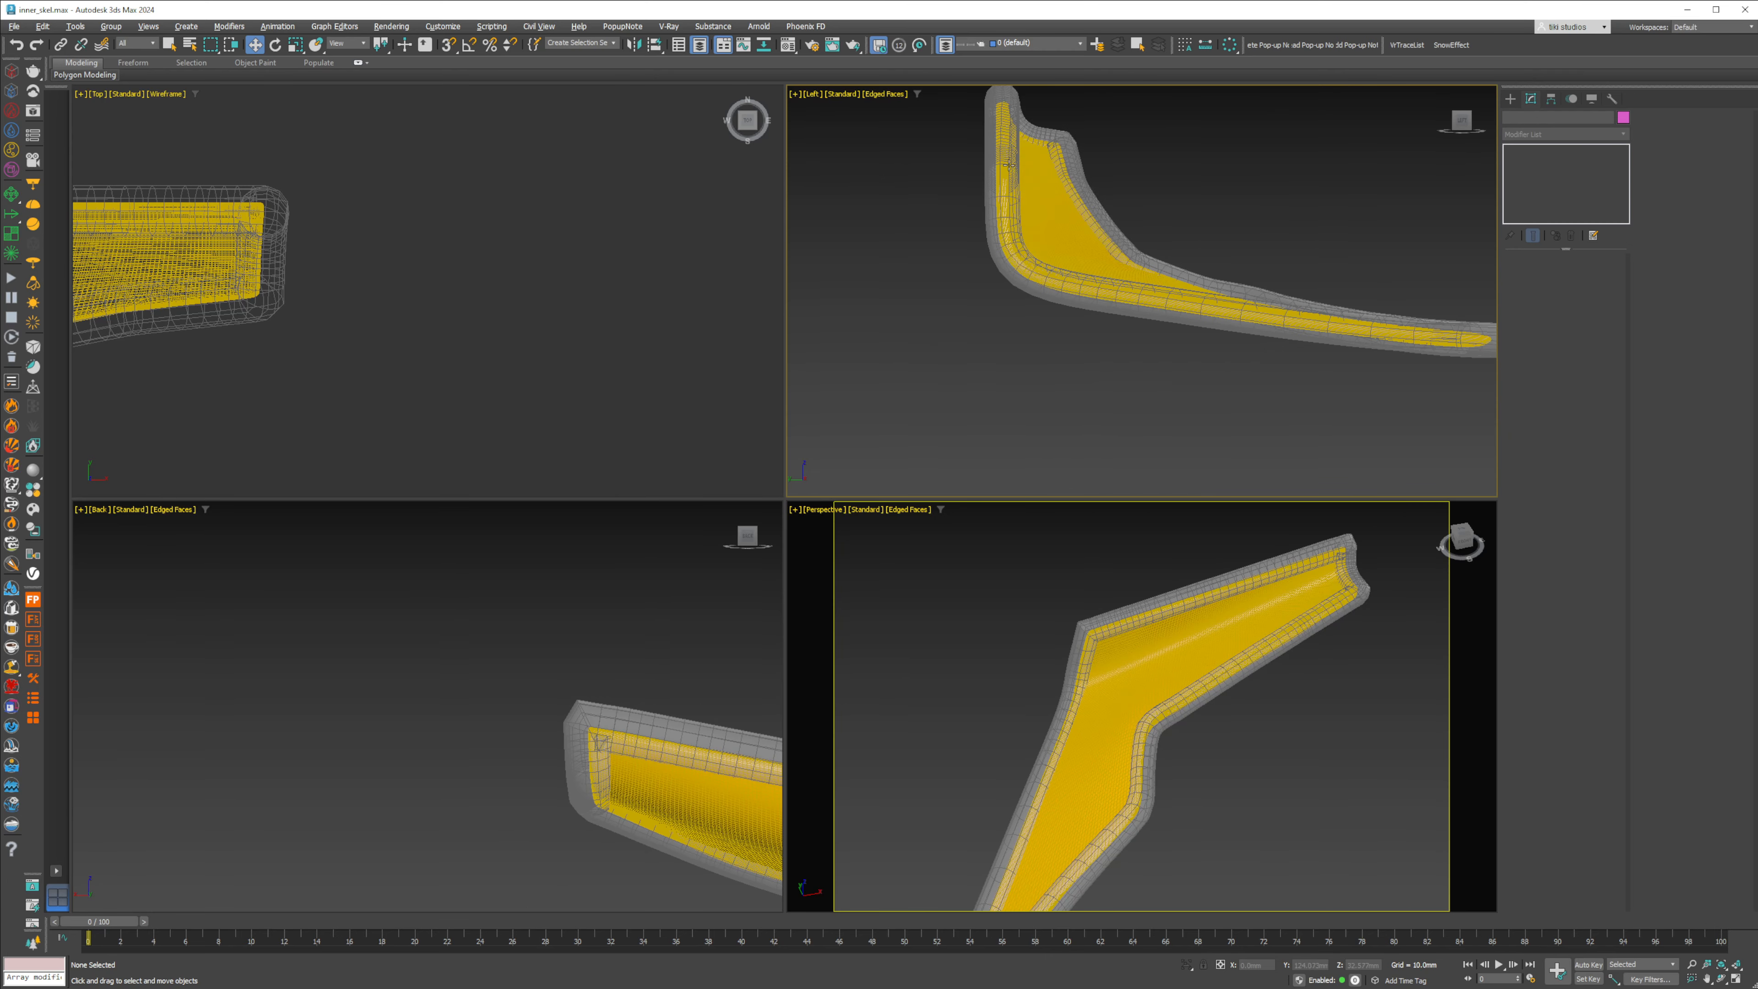
pyautogui.press('f')
pyautogui.moveTo(1168, 270); pyautogui.dragTo(1005, 299, button='middle')
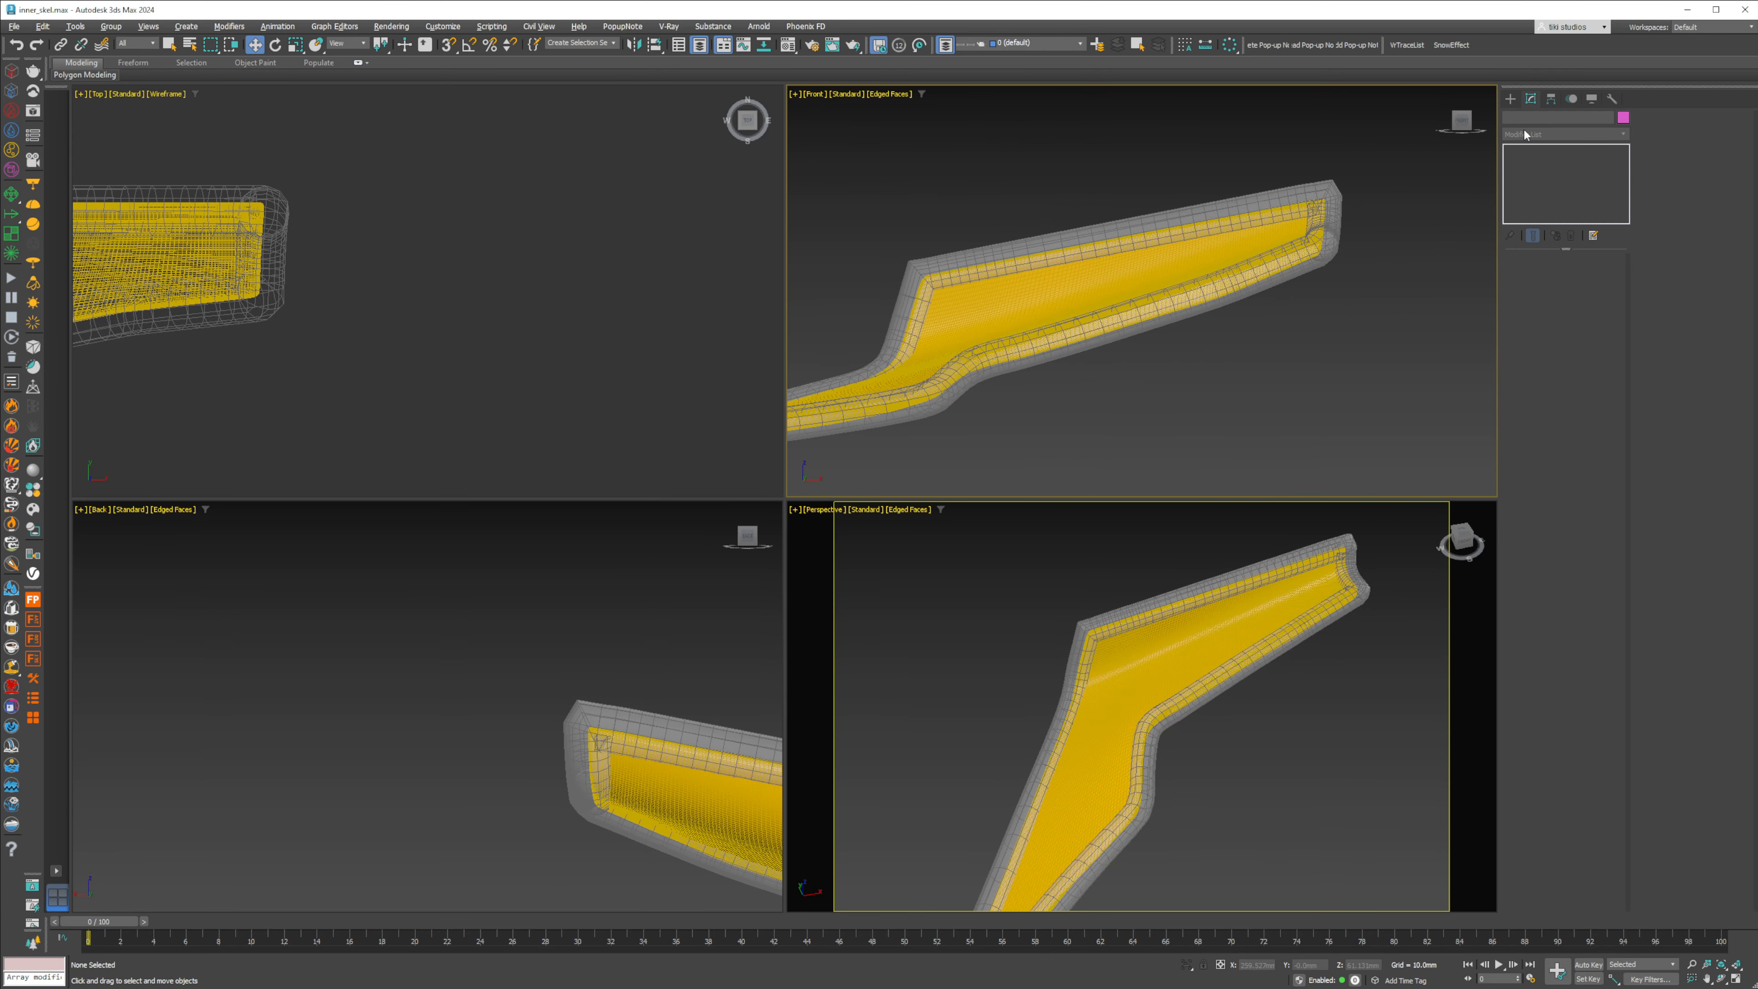
pyautogui.click(1511, 99)
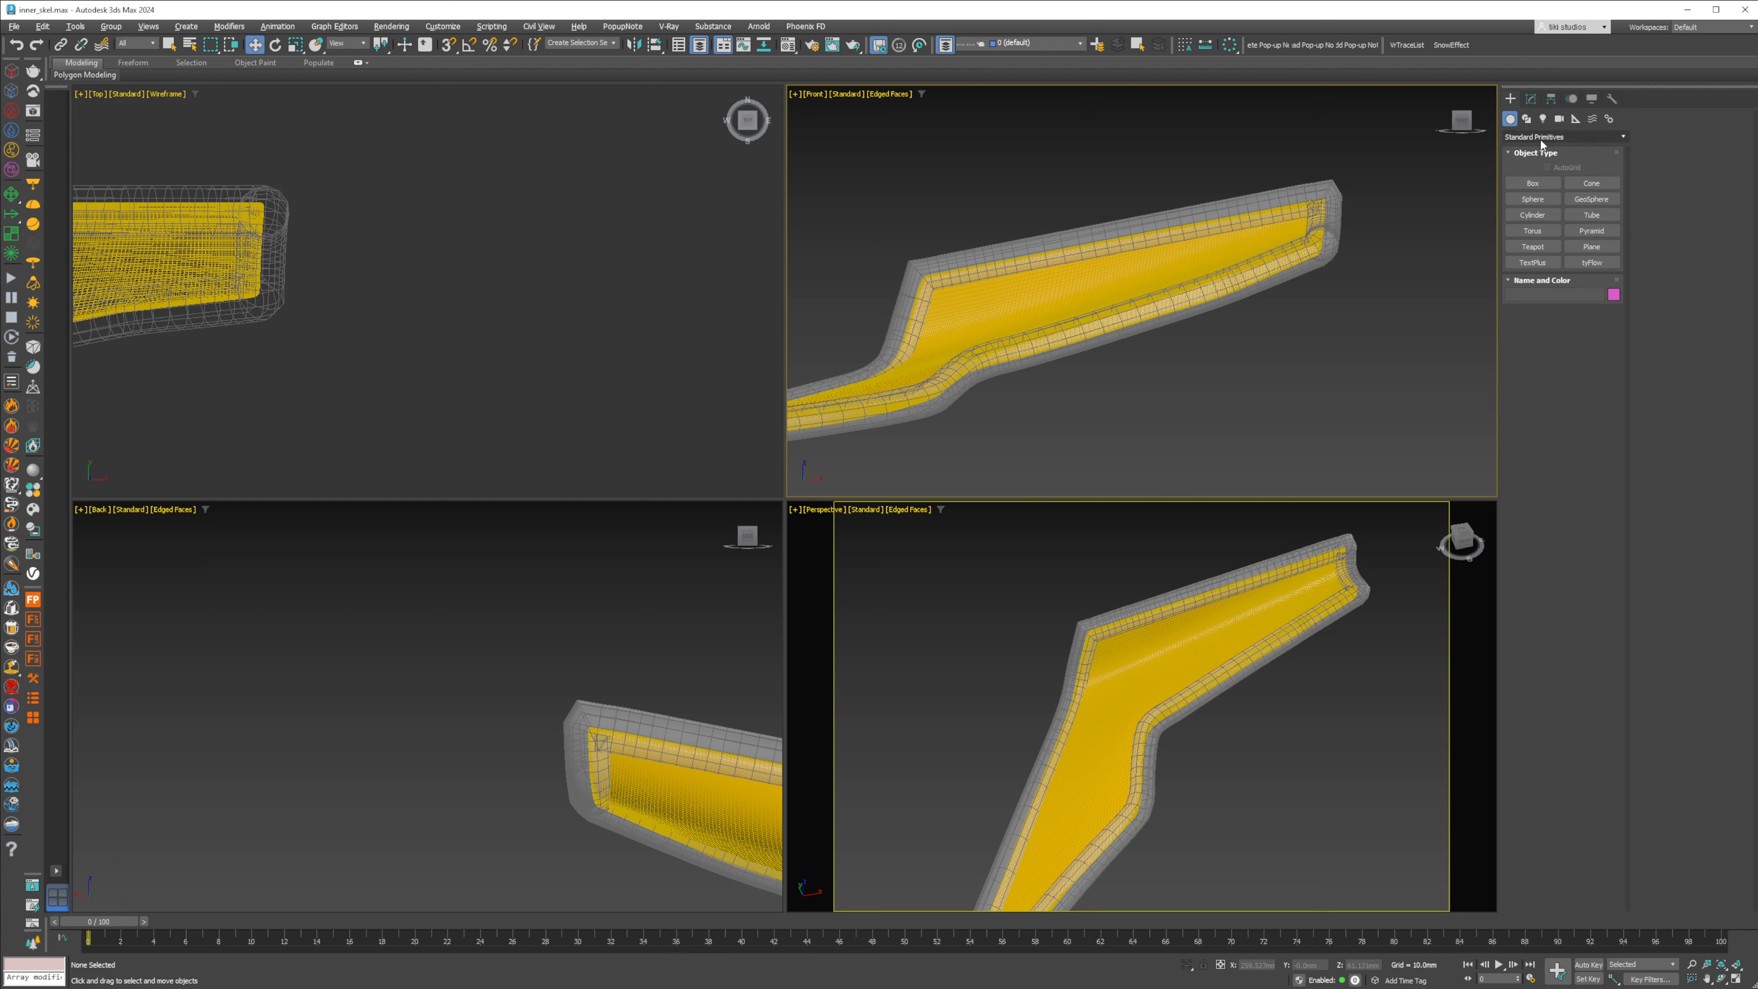
pyautogui.click(1527, 118)
pyautogui.click(1532, 199)
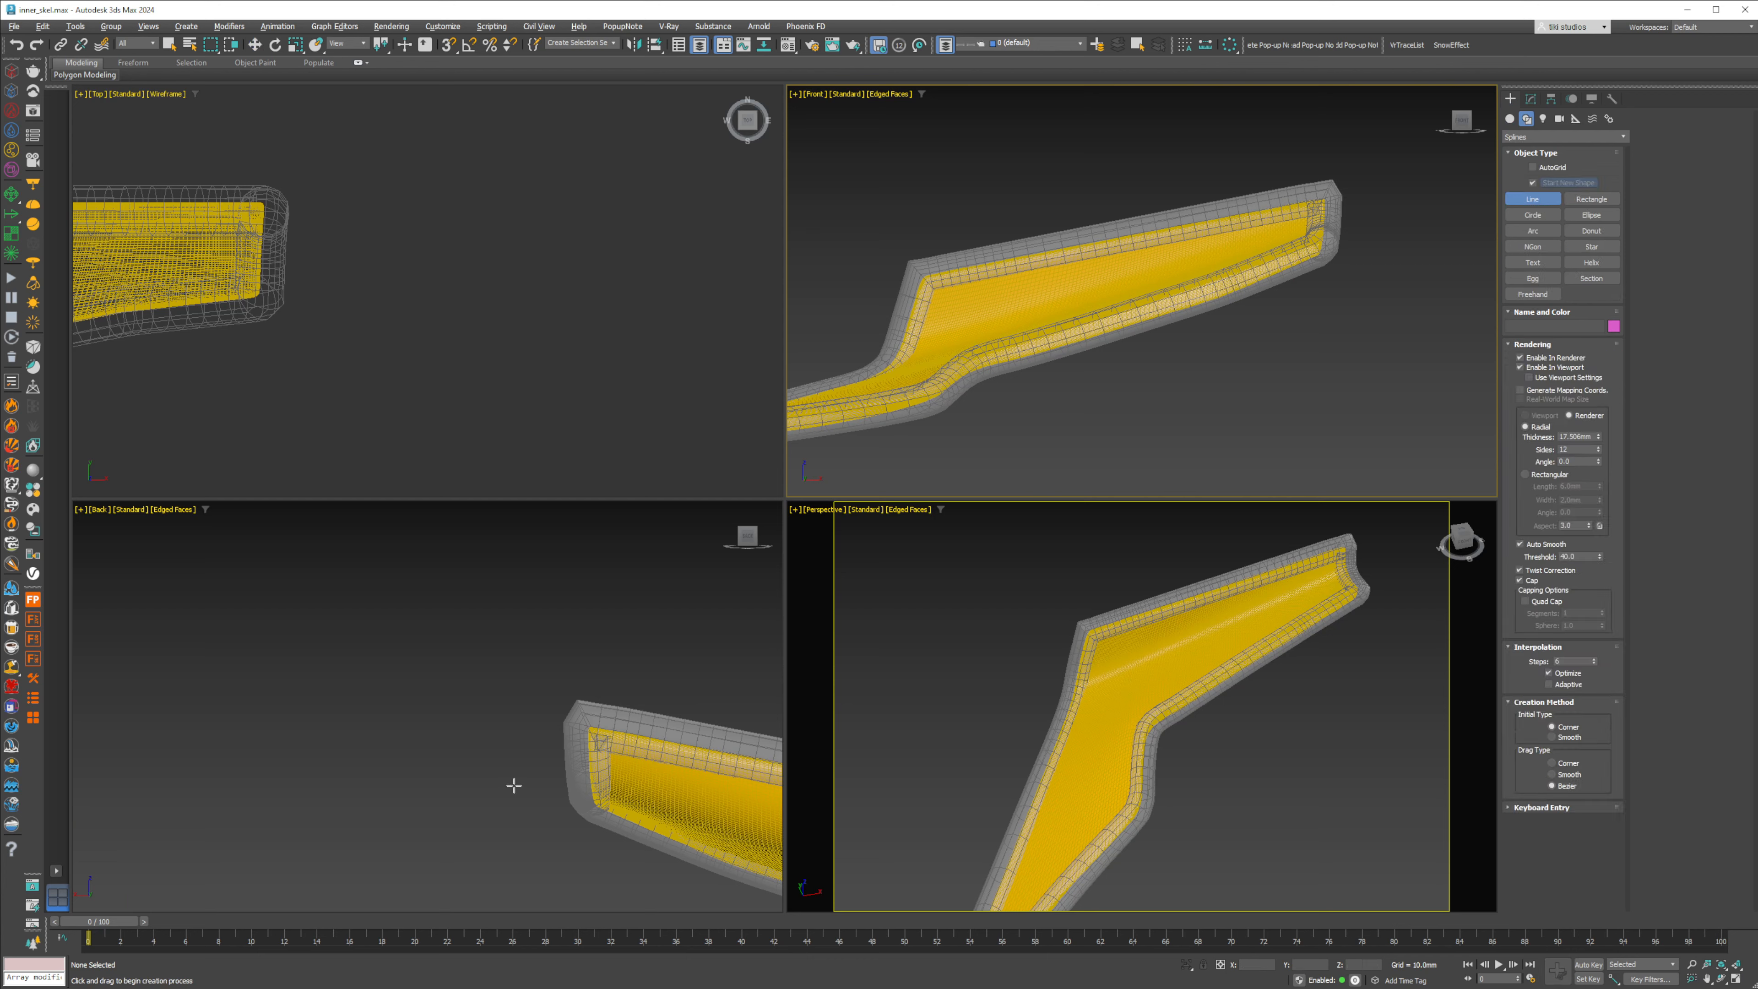
pyautogui.scroll(-5, 514, 786)
pyautogui.moveTo(513, 785); pyautogui.dragTo(163, 647, button='middle')
pyautogui.scroll(3, 367, 676)
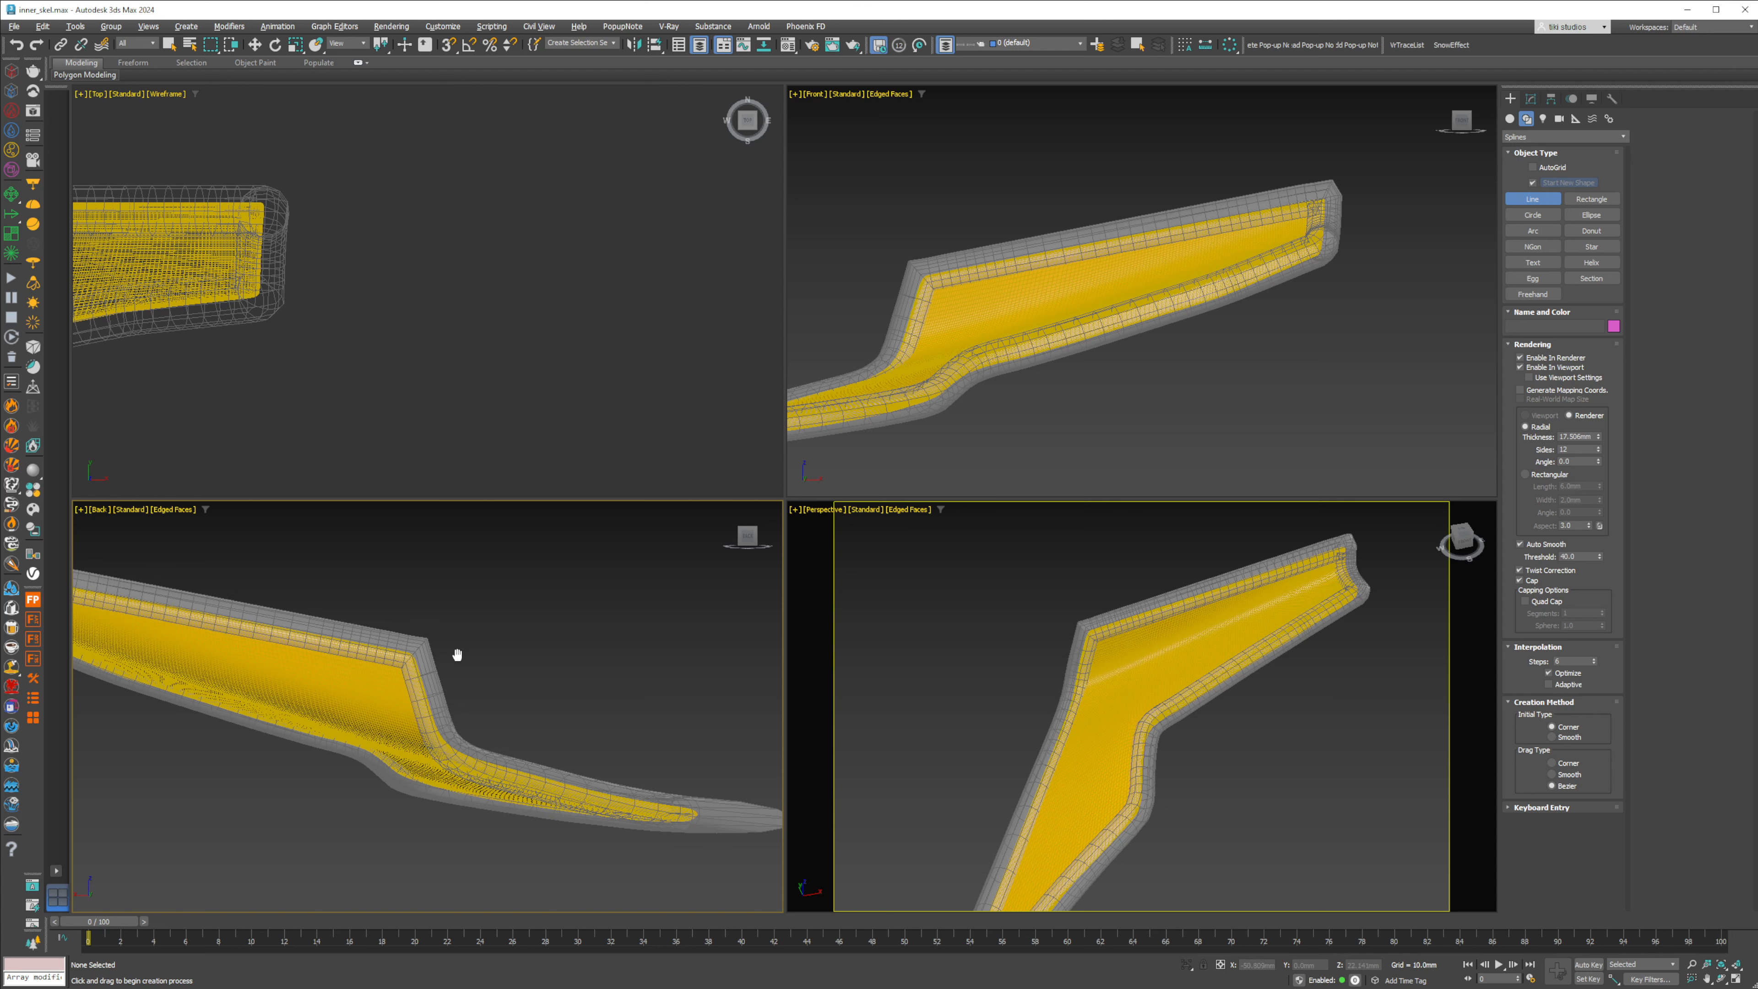
pyautogui.press('l')
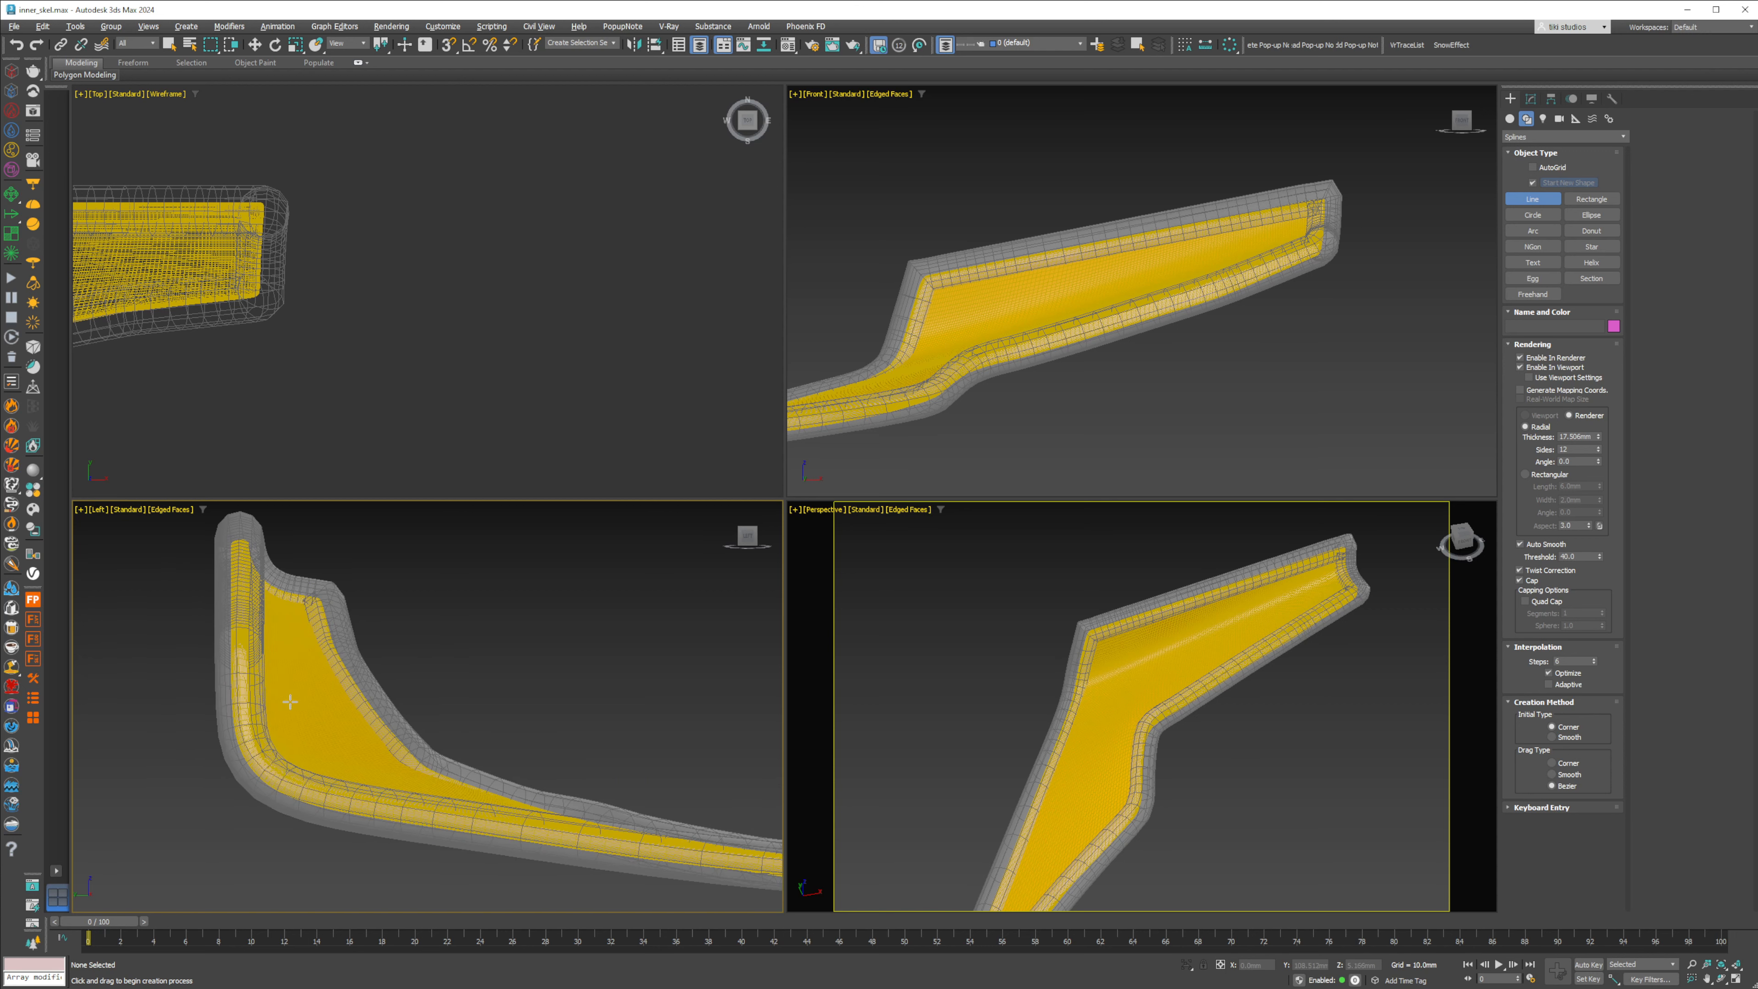
pyautogui.scroll(-2, 285, 713)
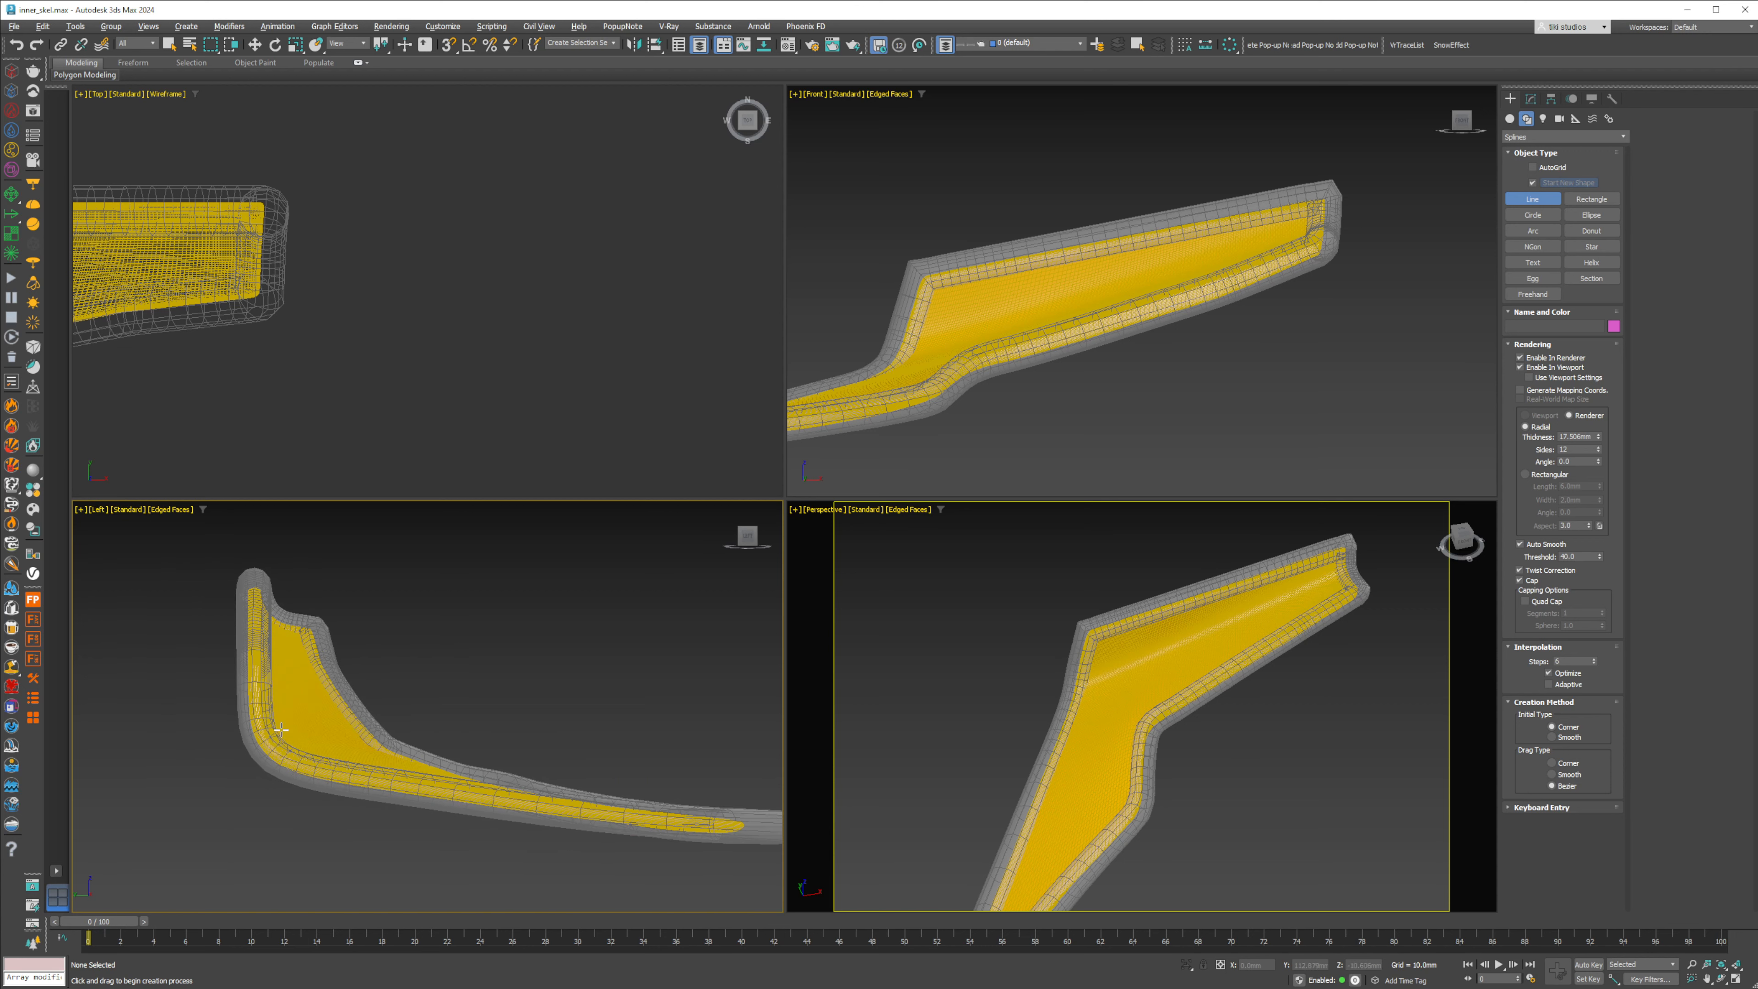
pyautogui.click(280, 664)
pyautogui.rightClick(234, 757)
pyautogui.click(1511, 120)
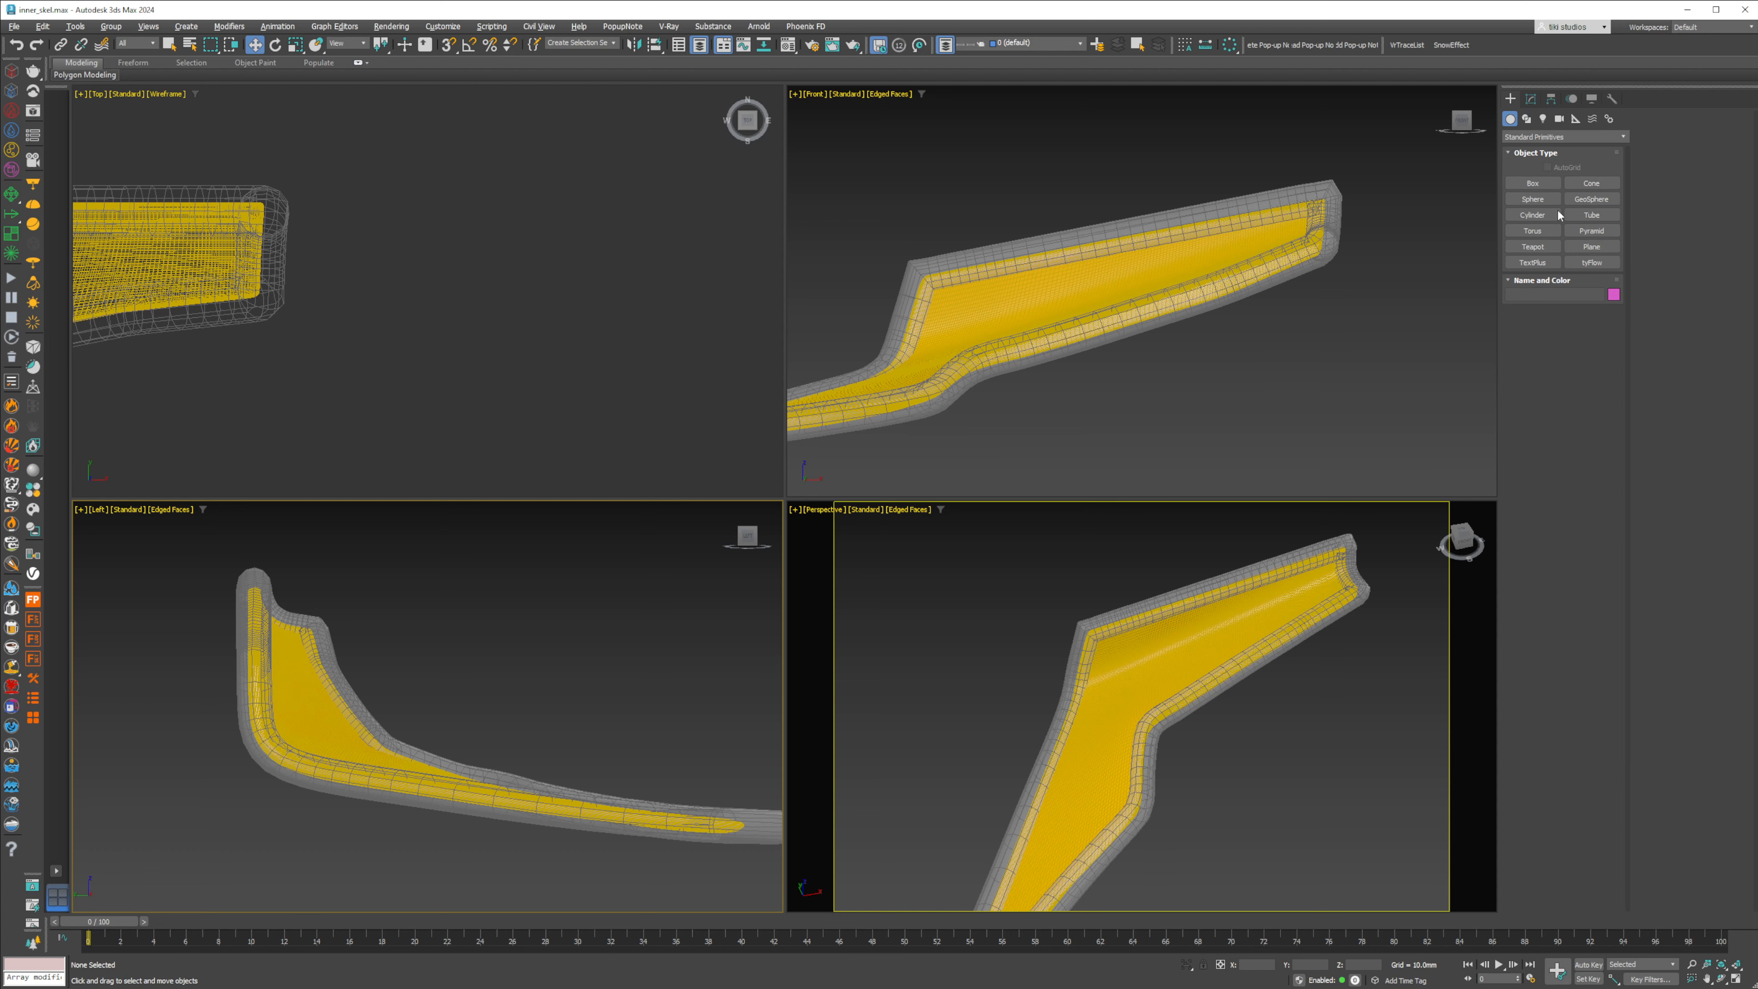
# Step: Show the top view shaded and create a rectangular plane over the inside of the blade's corner
pyautogui.click(1593, 251)
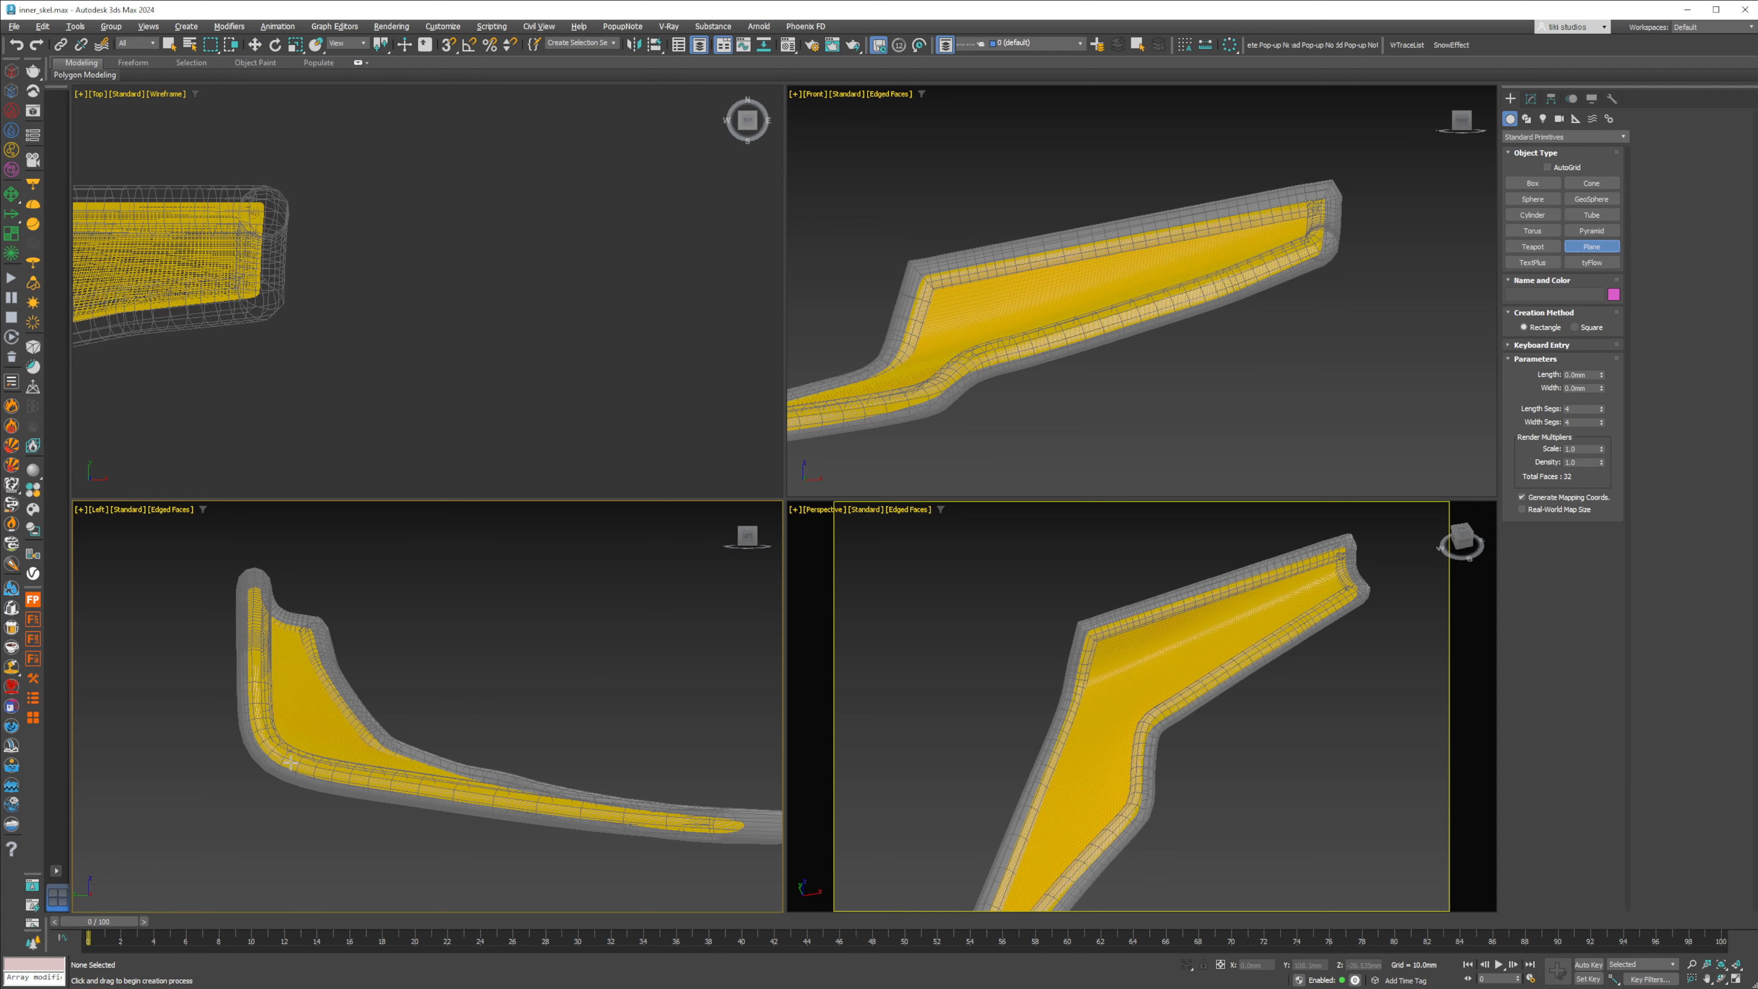
pyautogui.moveTo(239, 372); pyautogui.dragTo(740, 353, button='middle')
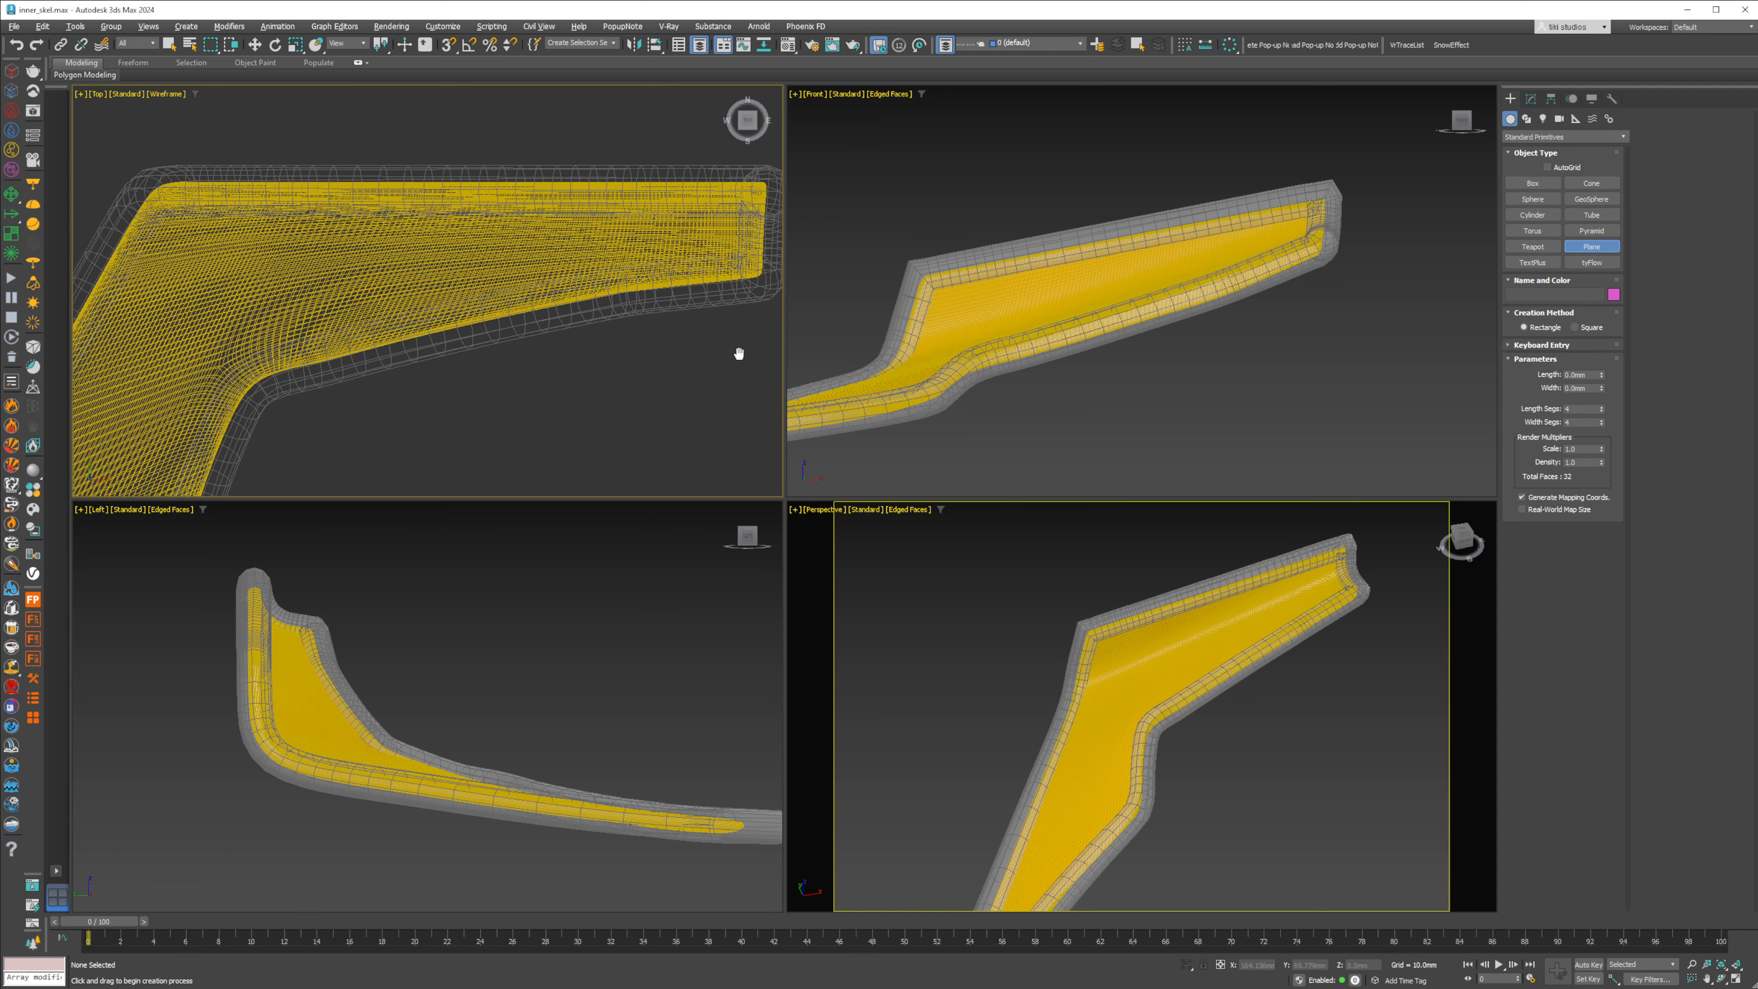
pyautogui.moveTo(187, 240); pyautogui.dragTo(344, 243, button='middle')
pyautogui.press('F3')
pyautogui.moveTo(314, 229); pyautogui.dragTo(451, 383)
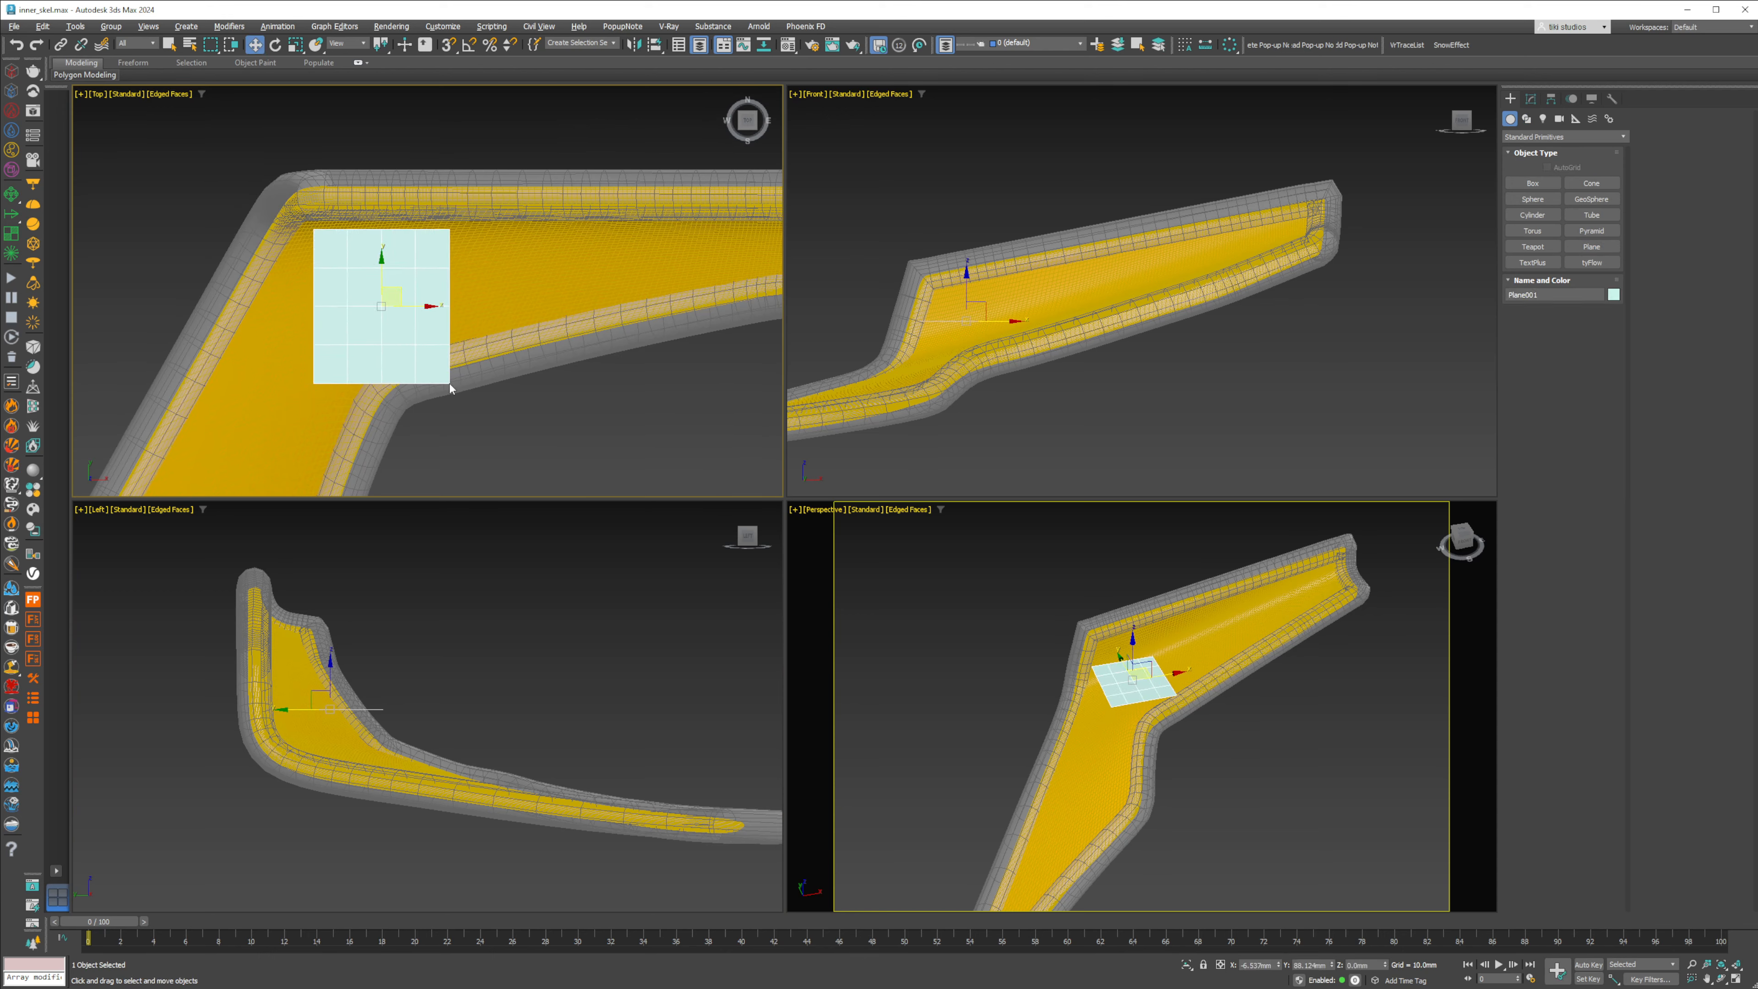
# Step: Reduce the plane to a single face, convert it to an editable poly, and enter vertex editing
pyautogui.click(1531, 98)
pyautogui.moveTo(1603, 290); pyautogui.dragTo(1603, 319)
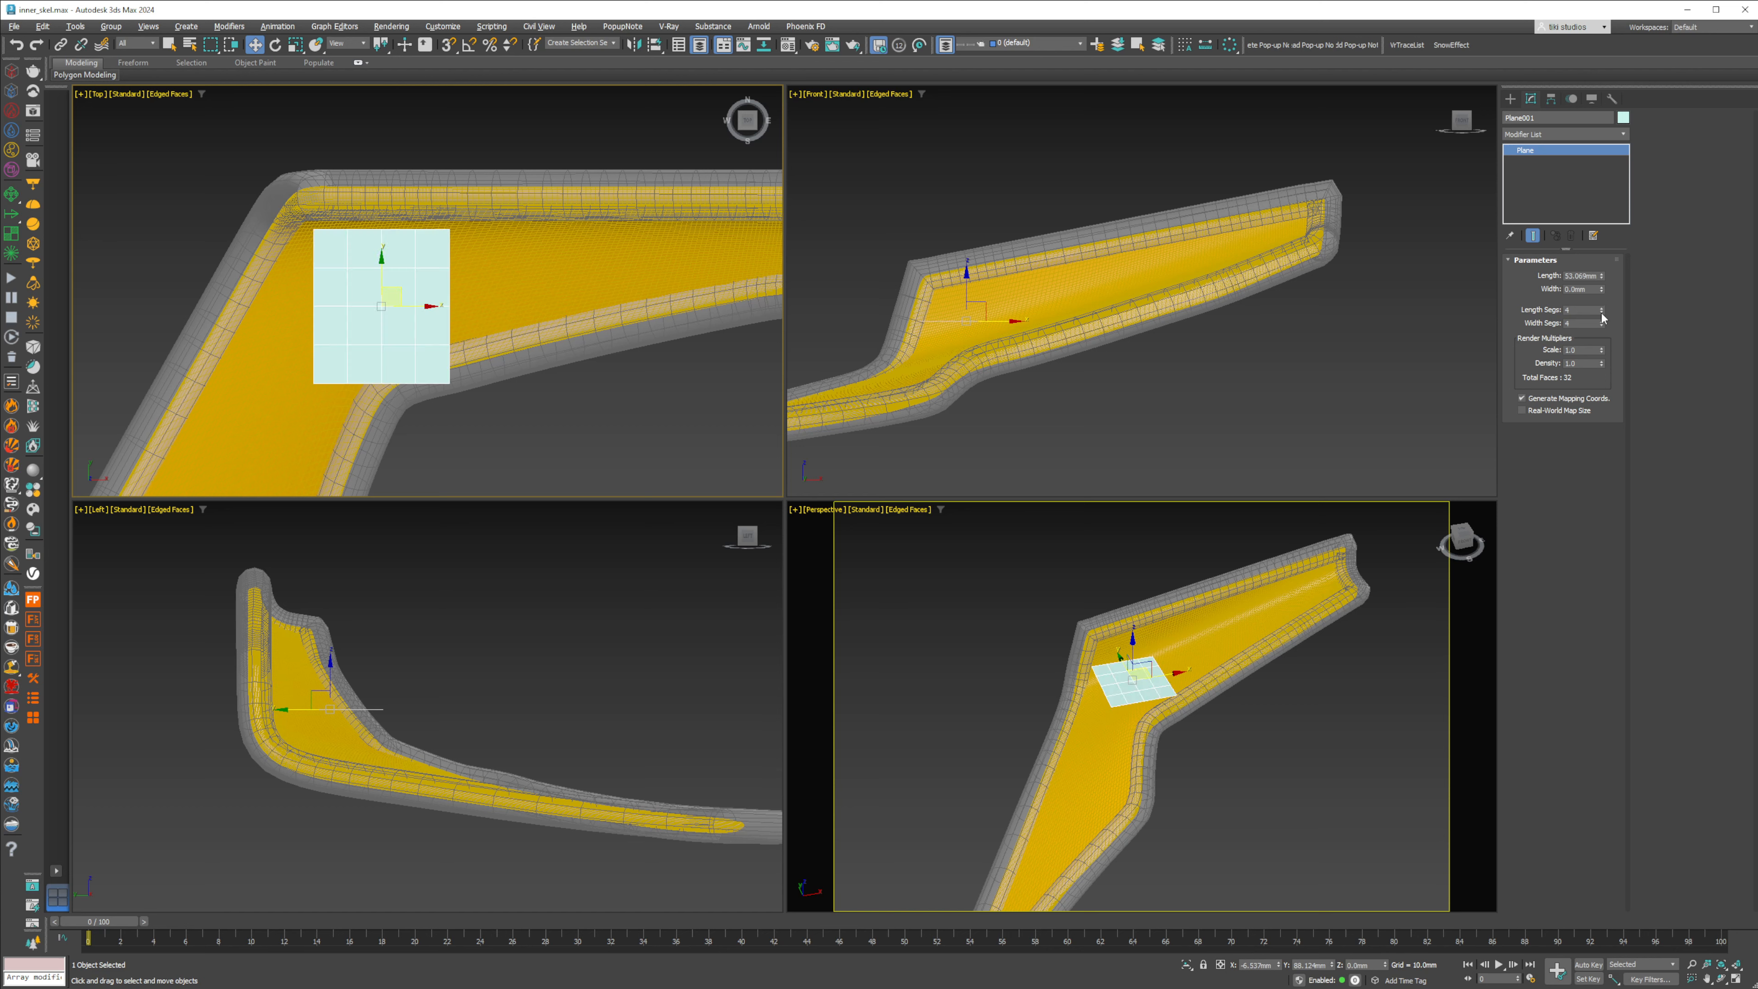
pyautogui.moveTo(429, 332); pyautogui.dragTo(407, 332, button='middle')
pyautogui.hotkey('ctrl', 'e')
pyautogui.press('1')
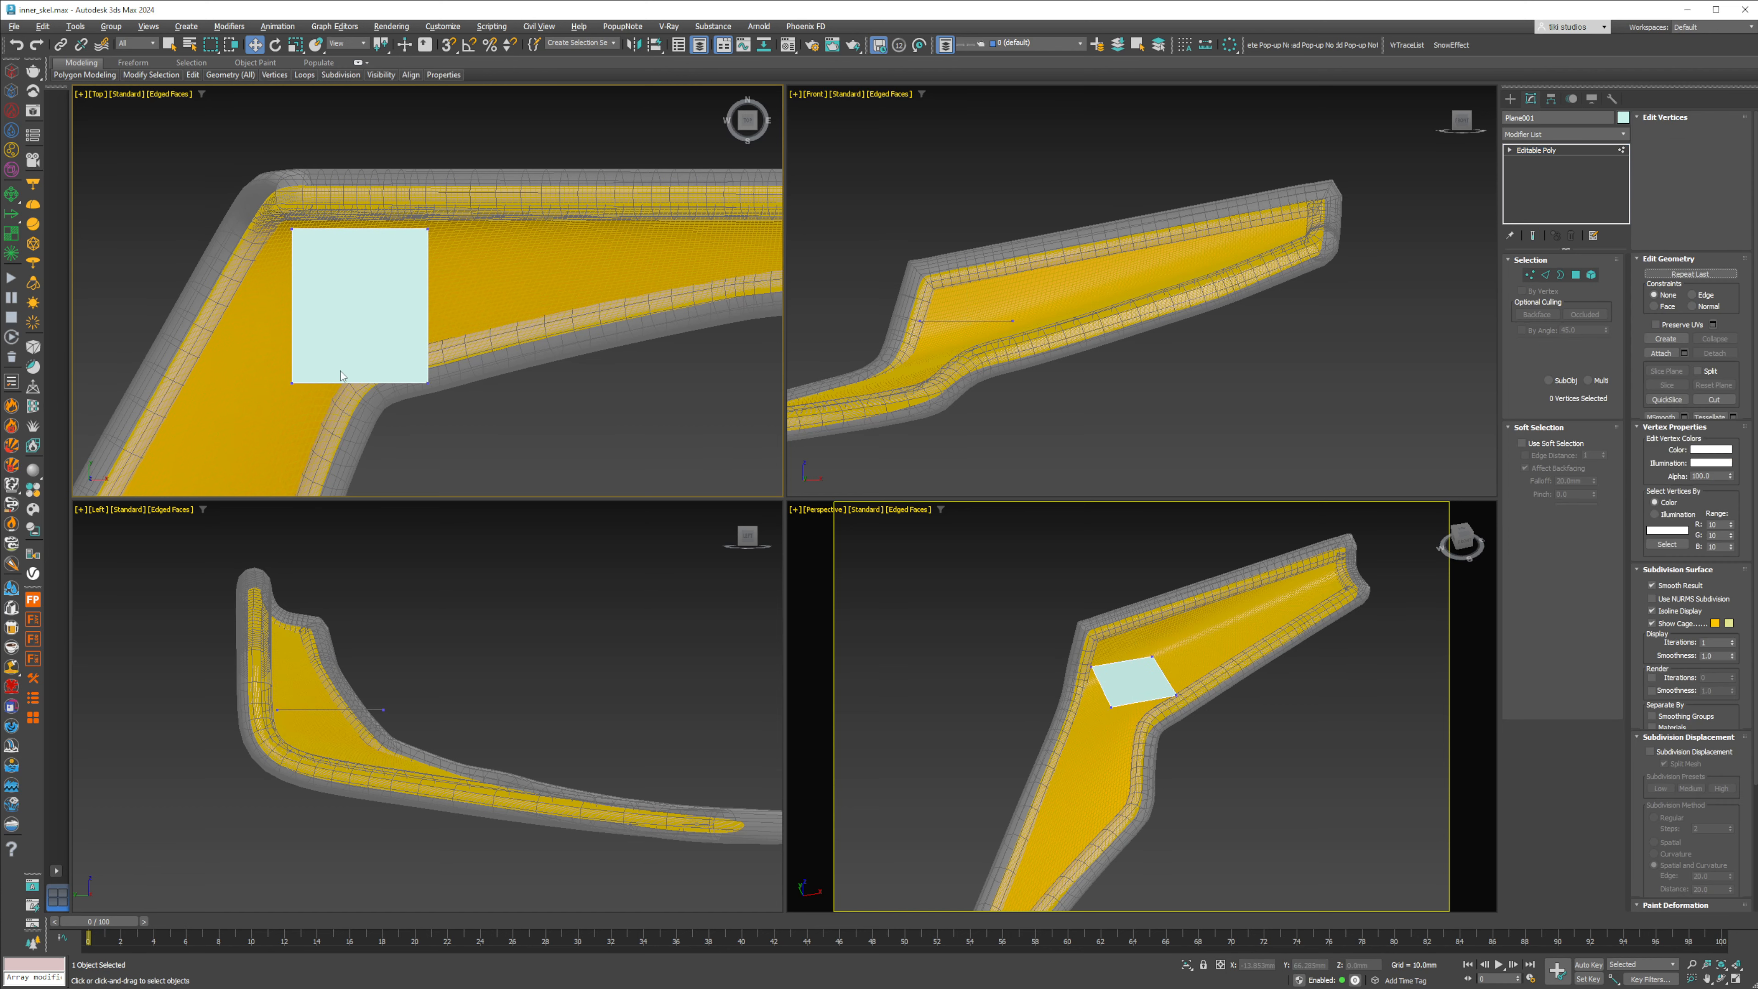
# Step: Move the plane's four corner vertices in the top view to fit between the rim edges at the blade's corner
pyautogui.moveTo(210, 441); pyautogui.dragTo(378, 360)
pyautogui.moveTo(429, 381); pyautogui.dragTo(520, 320)
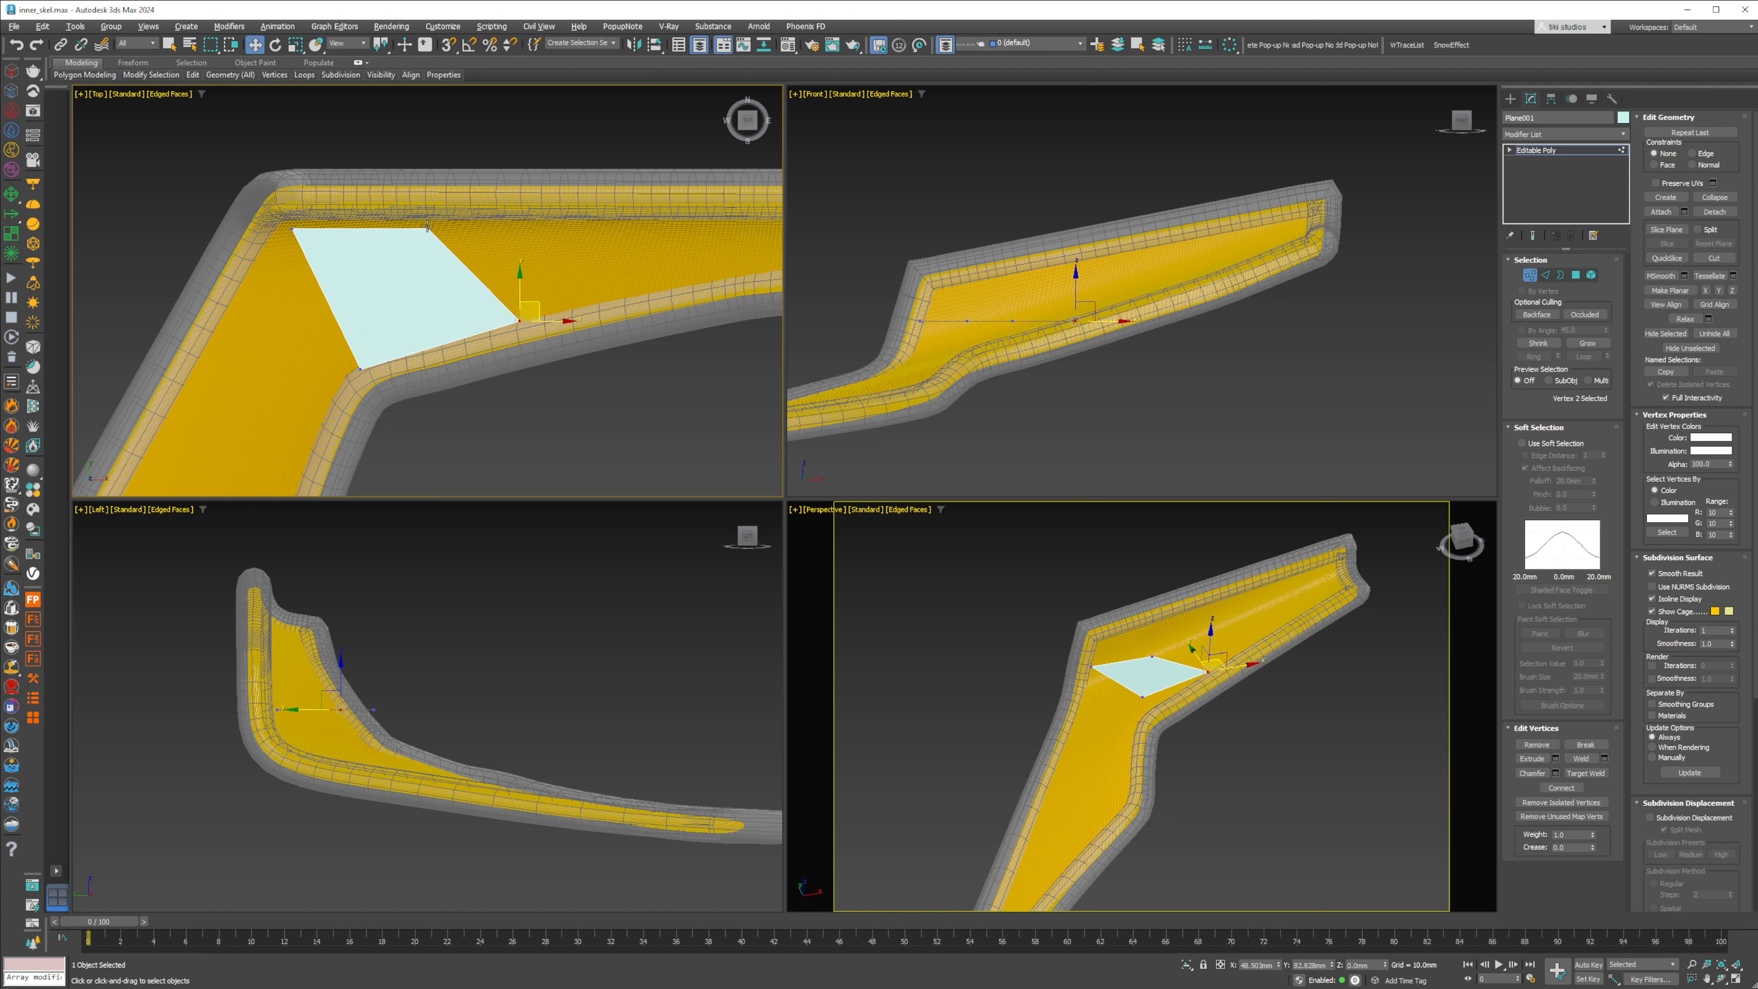
pyautogui.moveTo(427, 226); pyautogui.dragTo(491, 229)
pyautogui.moveTo(292, 230); pyautogui.dragTo(288, 221)
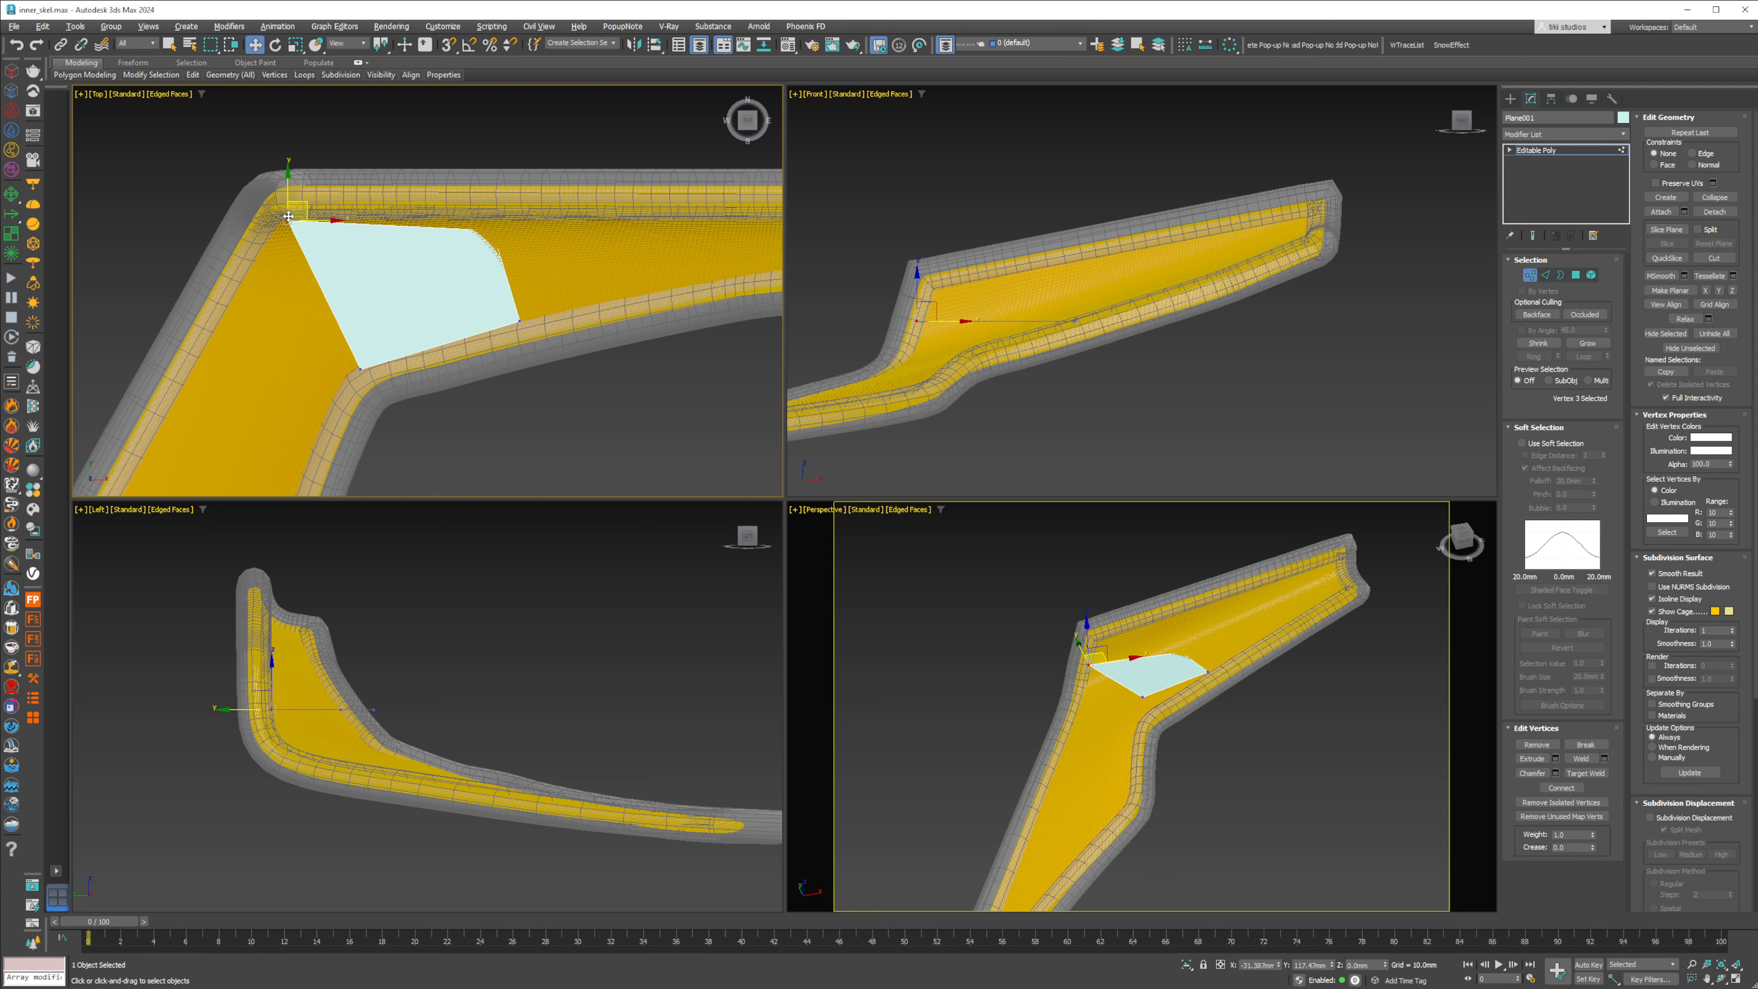
# Step: Adjust the height of the plane's corner vertices in the maximized perspective view so that they meet the blade's rim
pyautogui.scroll(4, 1236, 765)
pyautogui.click(1734, 979)
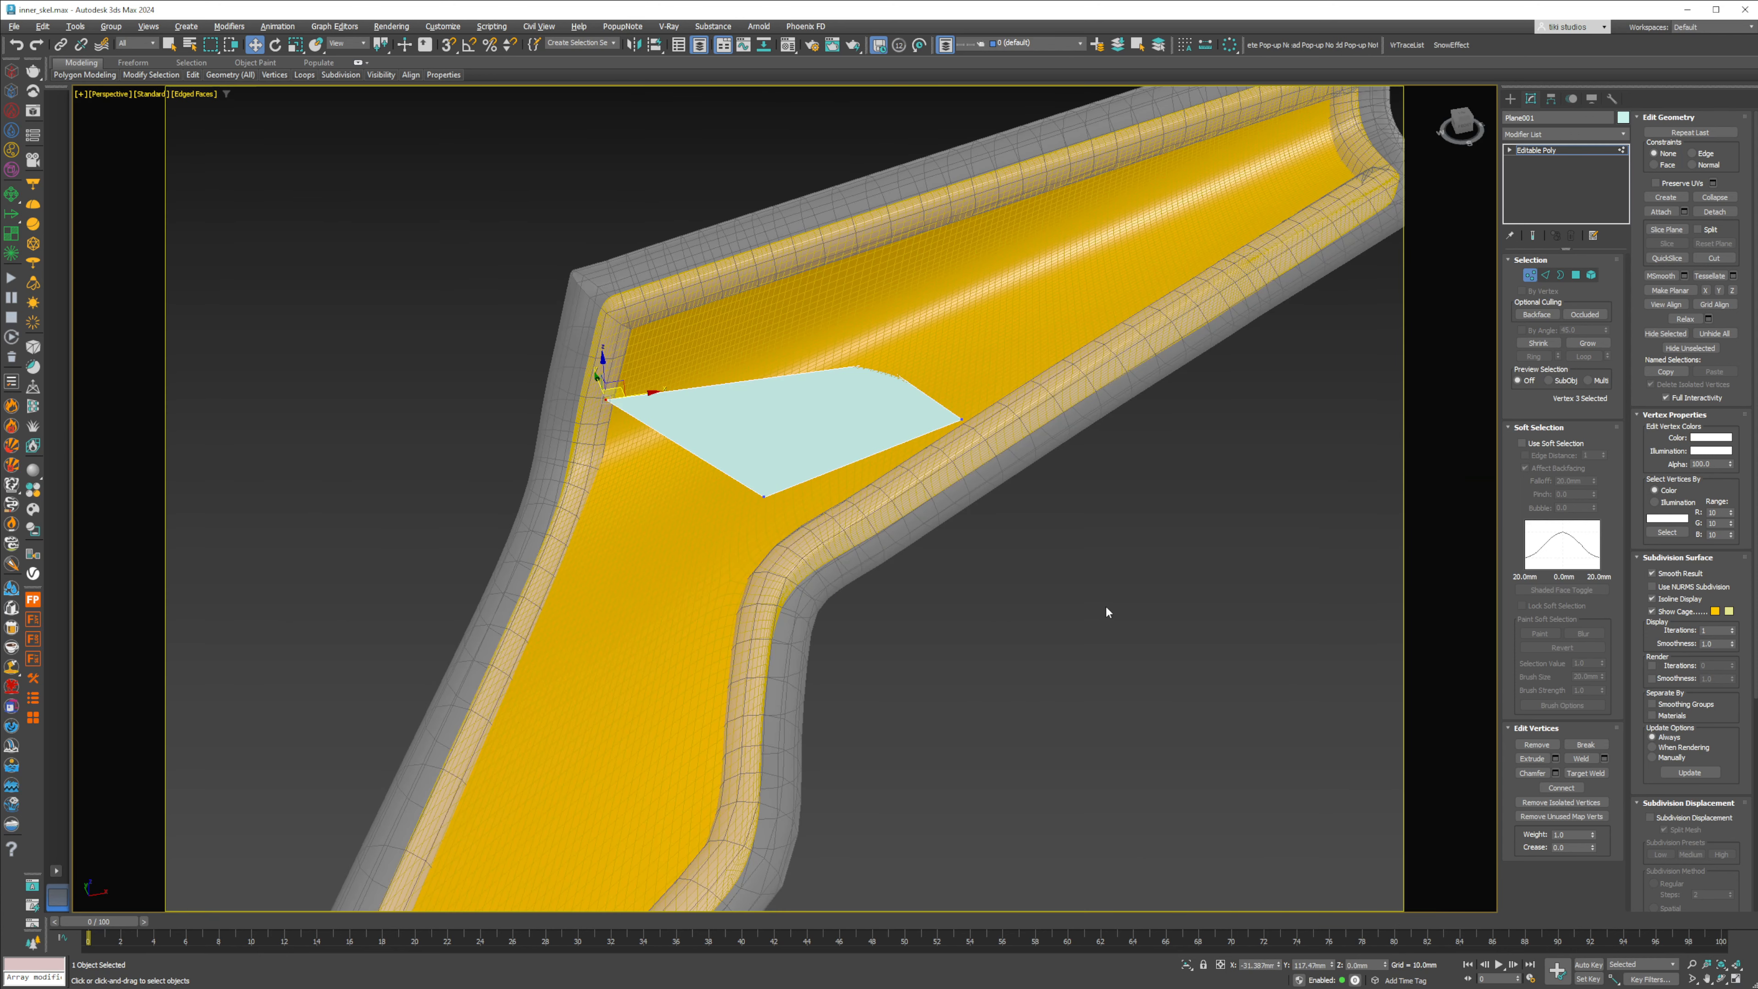
pyautogui.keyDown('alt'); pyautogui.moveTo(850, 341); pyautogui.dragTo(879, 312, button='middle'); pyautogui.keyUp('alt')
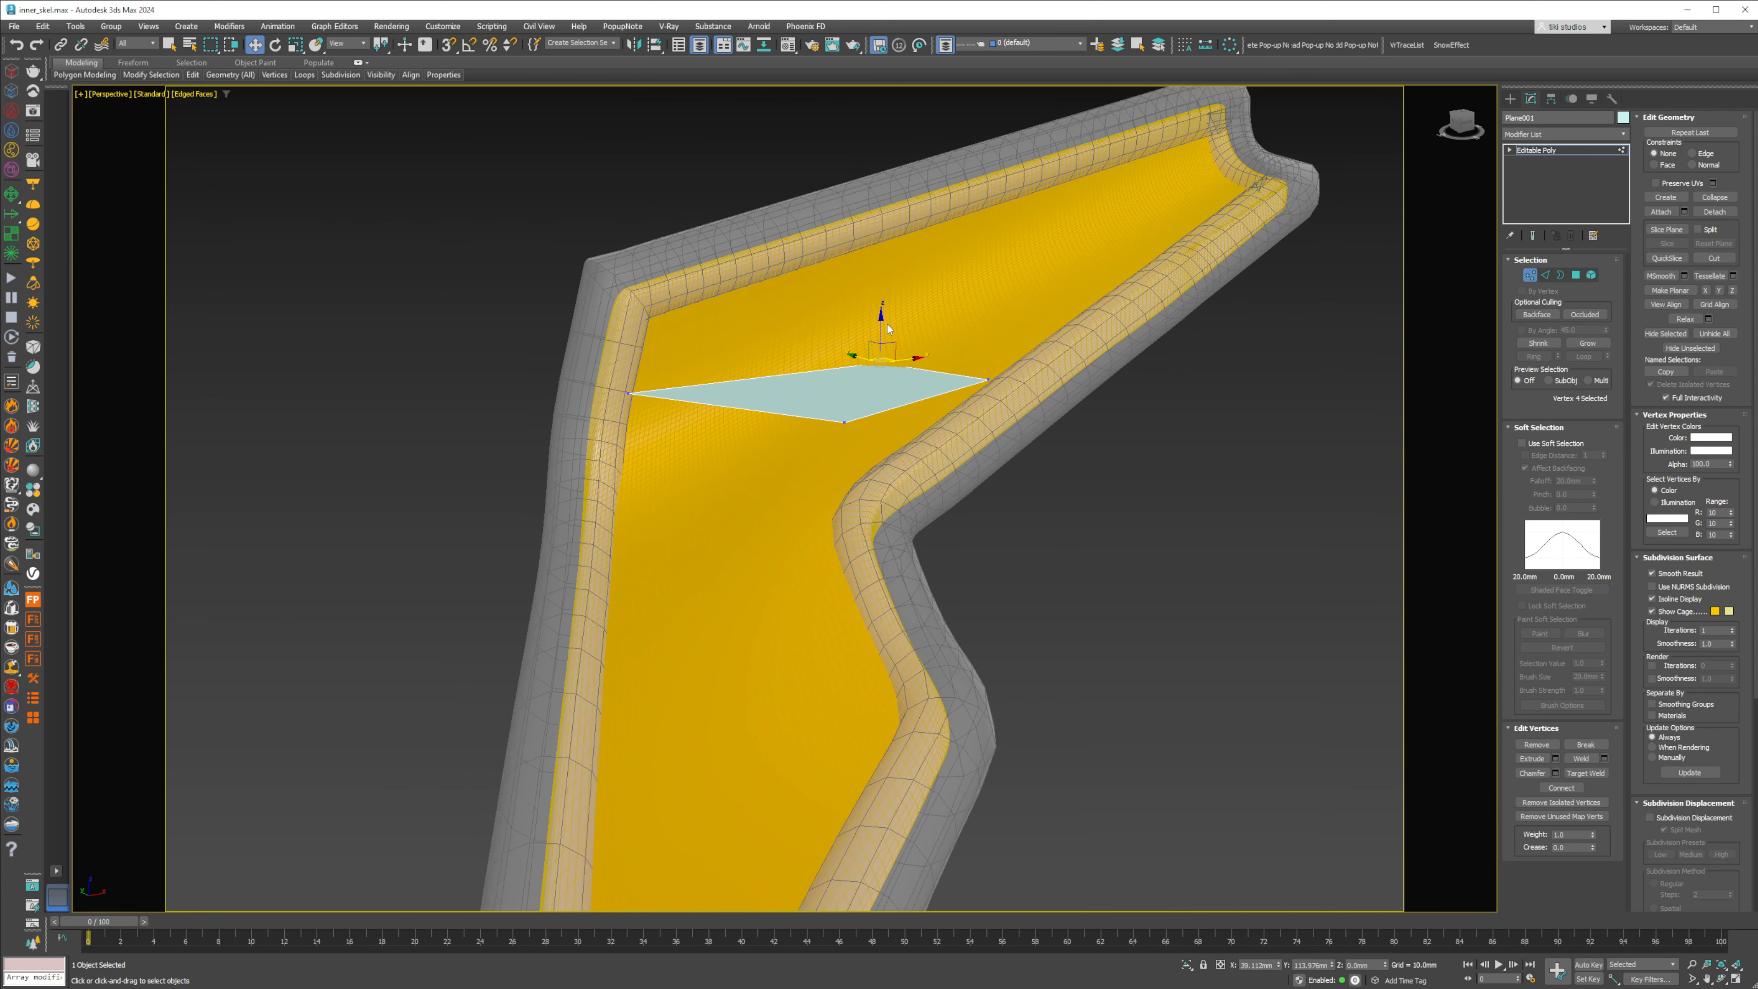
pyautogui.moveTo(889, 328); pyautogui.dragTo(892, 203)
pyautogui.moveTo(596, 460); pyautogui.dragTo(598, 457)
pyautogui.keyDown('alt'); pyautogui.moveTo(598, 457); pyautogui.dragTo(644, 360, button='middle'); pyautogui.keyUp('alt')
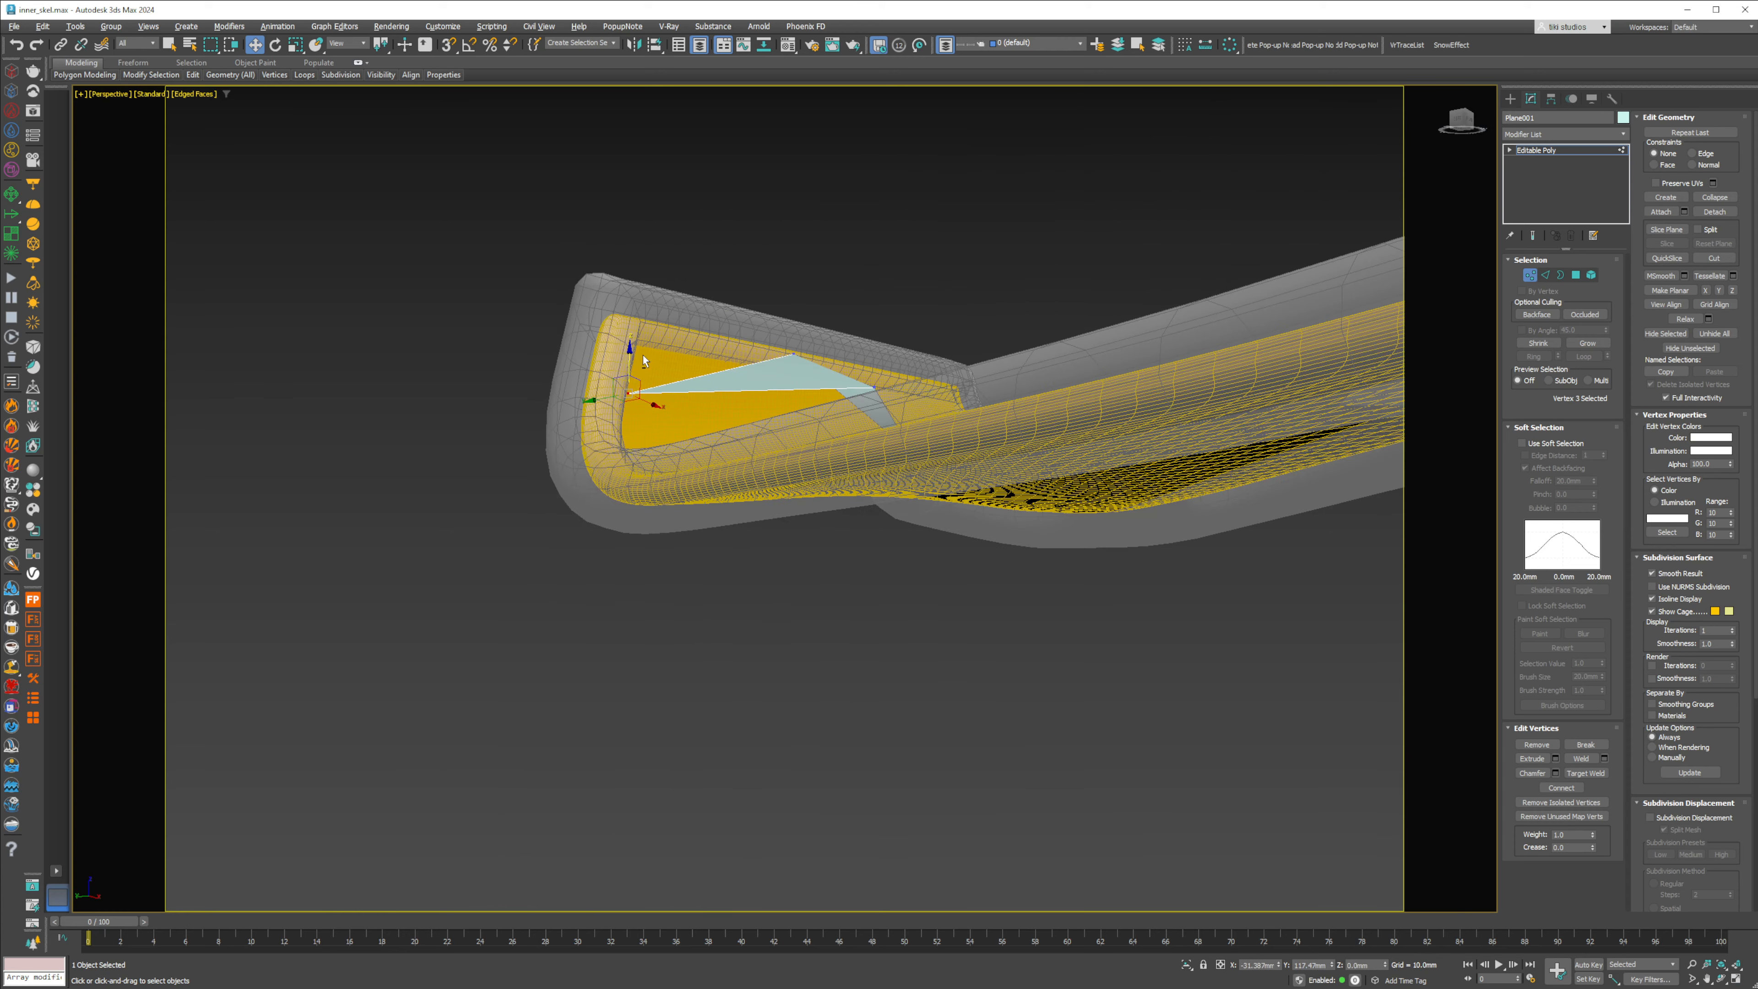
pyautogui.moveTo(628, 359); pyautogui.dragTo(645, 303)
pyautogui.keyDown('alt'); pyautogui.moveTo(661, 306); pyautogui.dragTo(886, 415, button='middle'); pyautogui.keyUp('alt')
pyautogui.moveTo(866, 413); pyautogui.dragTo(877, 482)
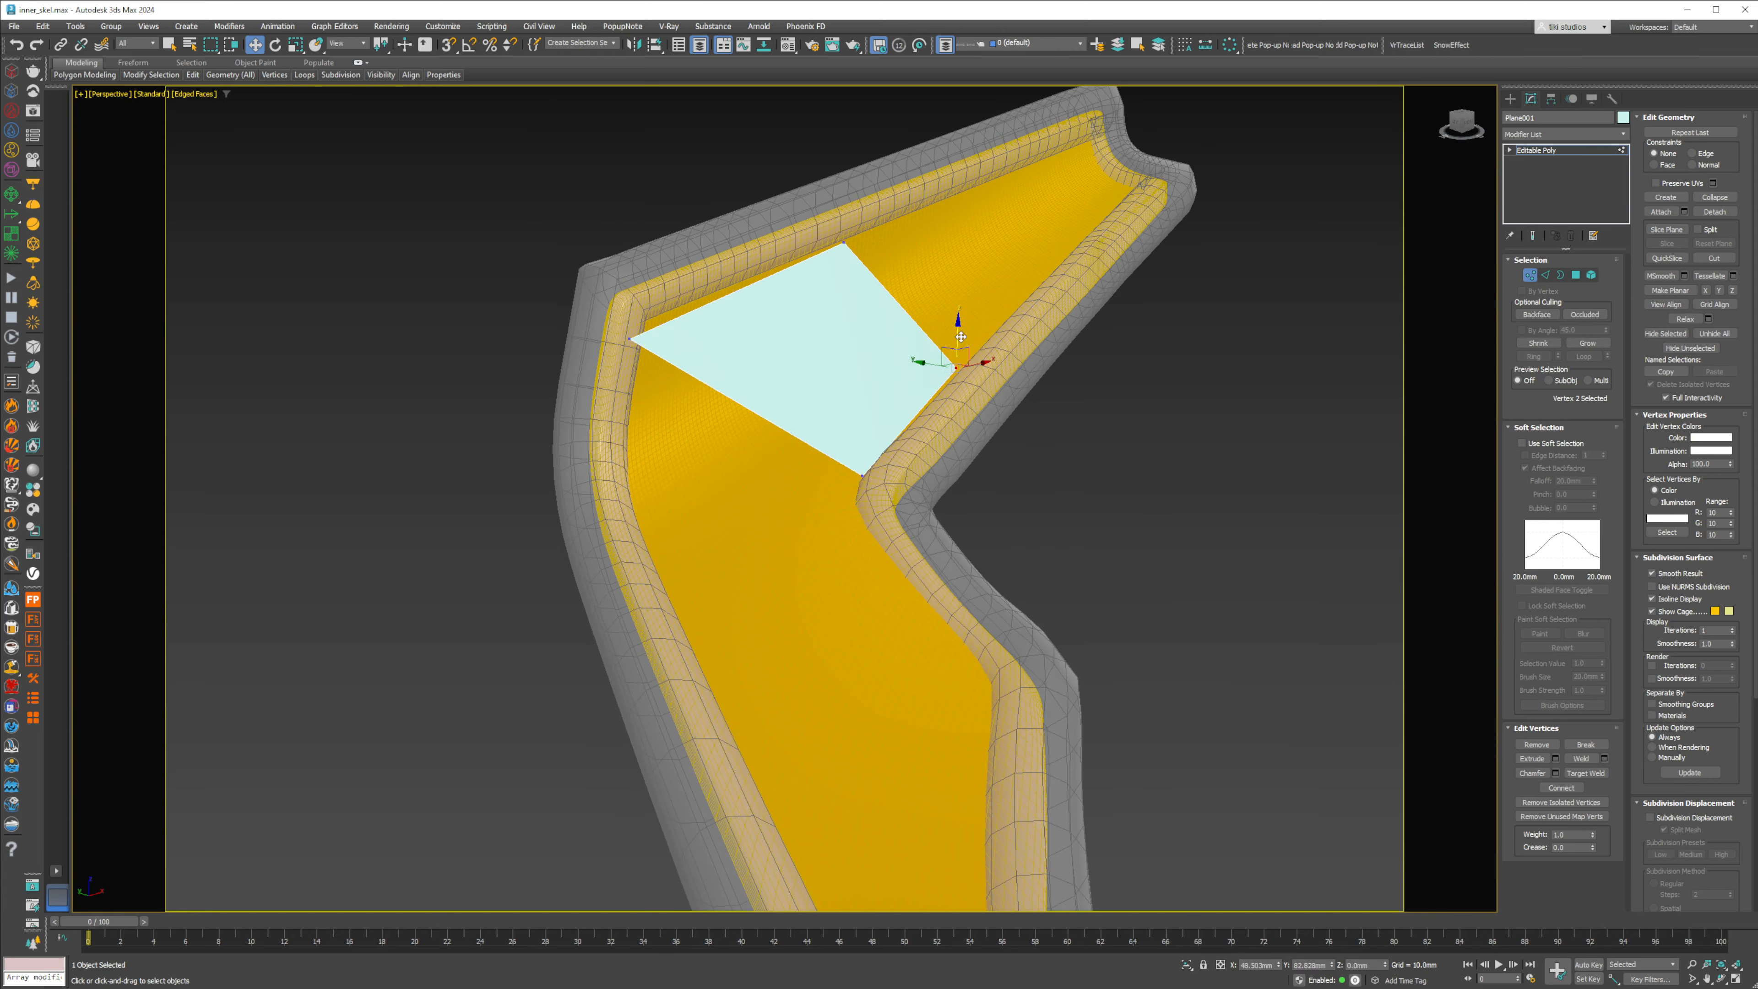
pyautogui.moveTo(961, 337); pyautogui.dragTo(963, 340)
# Step: Leave sub-object editing and add a Shell modifier to the plane with an inner amount of 25 mm
pyautogui.press('2')
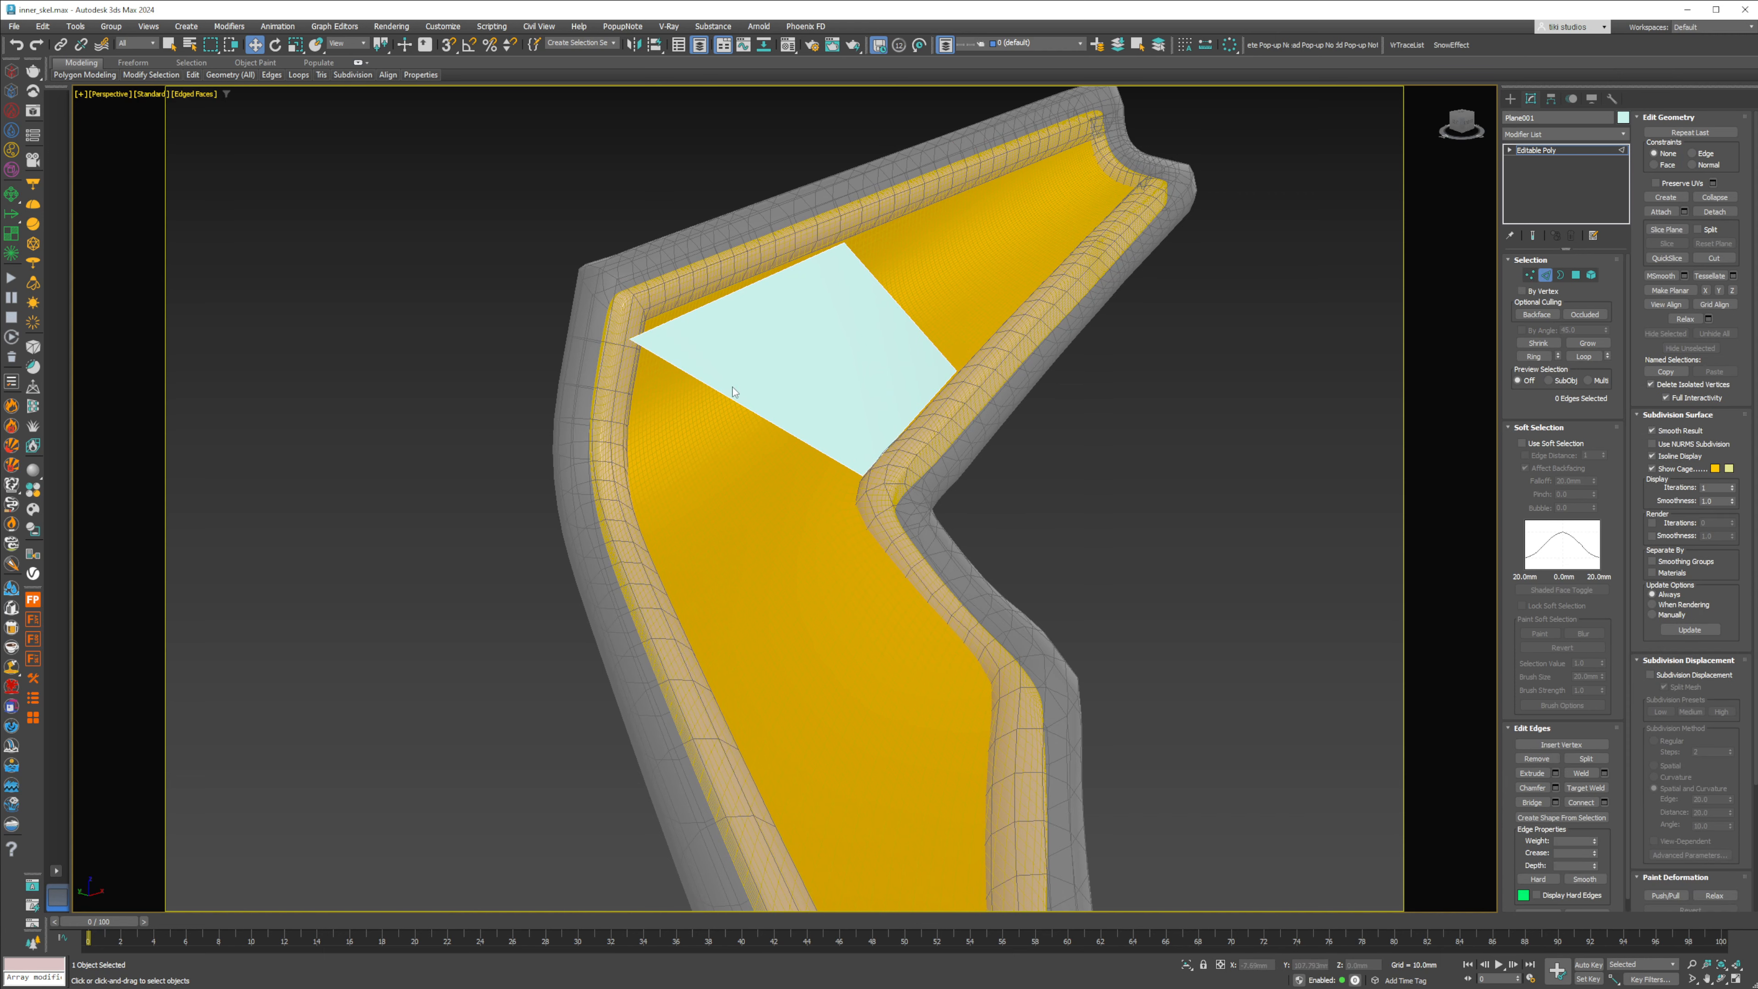
pyautogui.click(1544, 278)
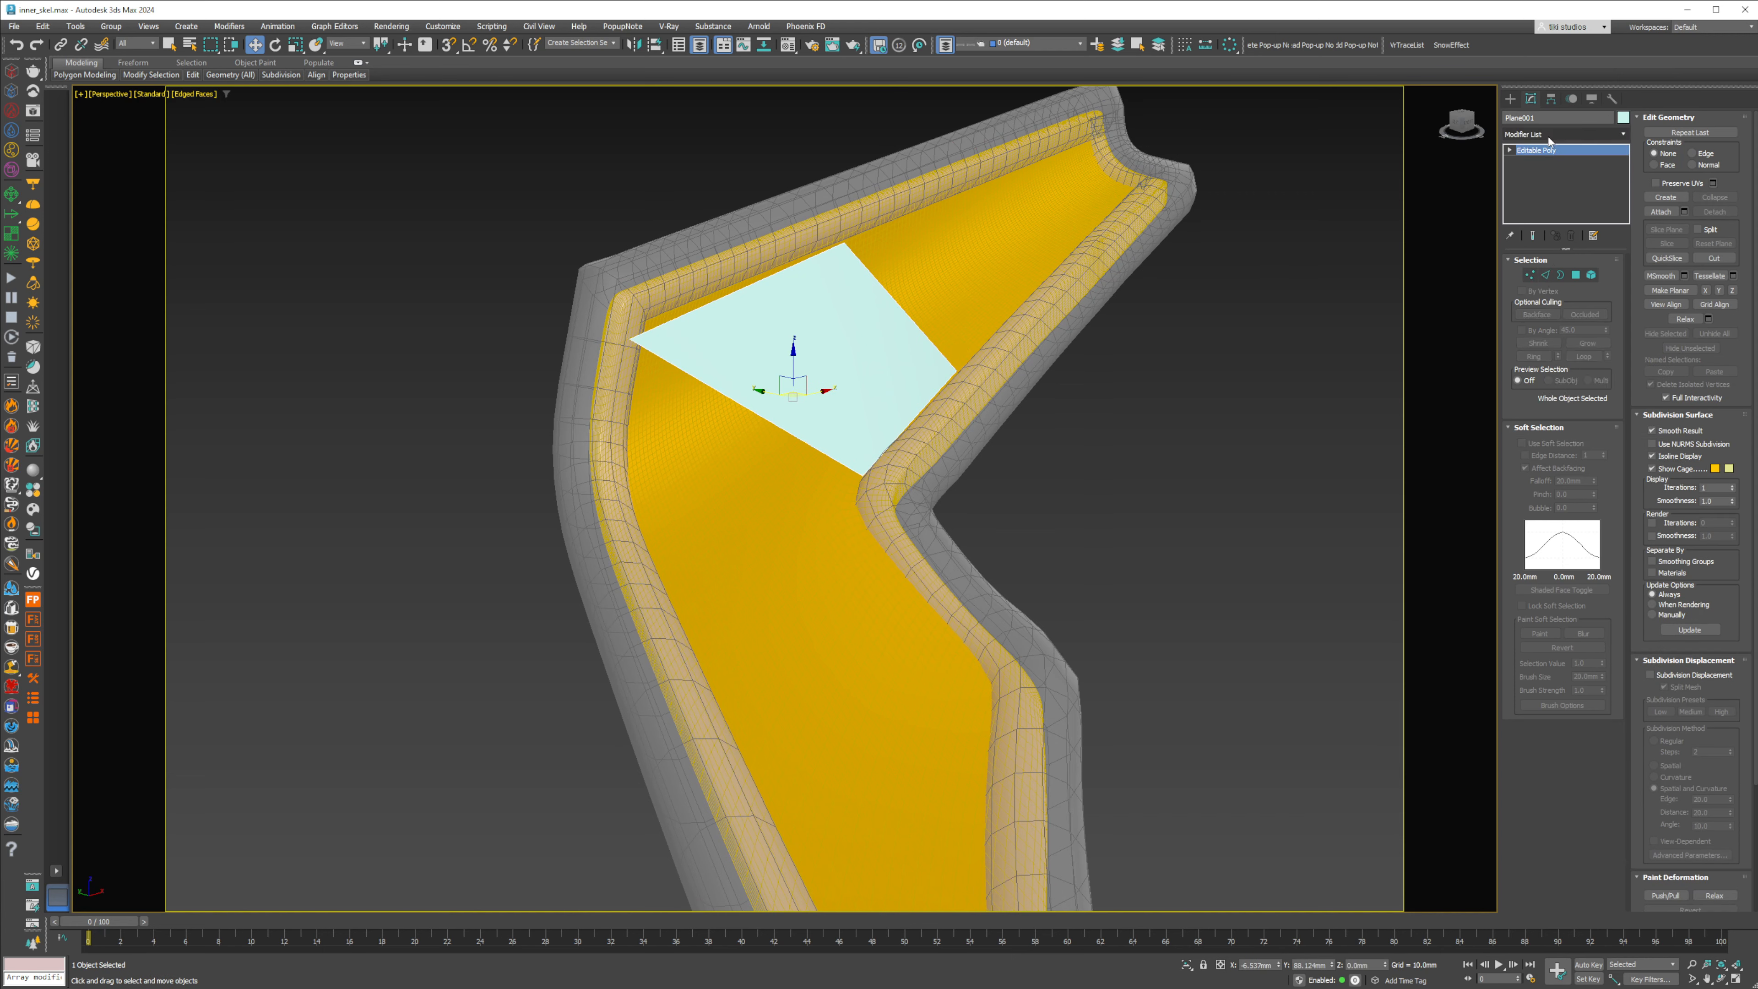
pyautogui.click(1549, 132)
pyautogui.write('sh')
pyautogui.press('Return')
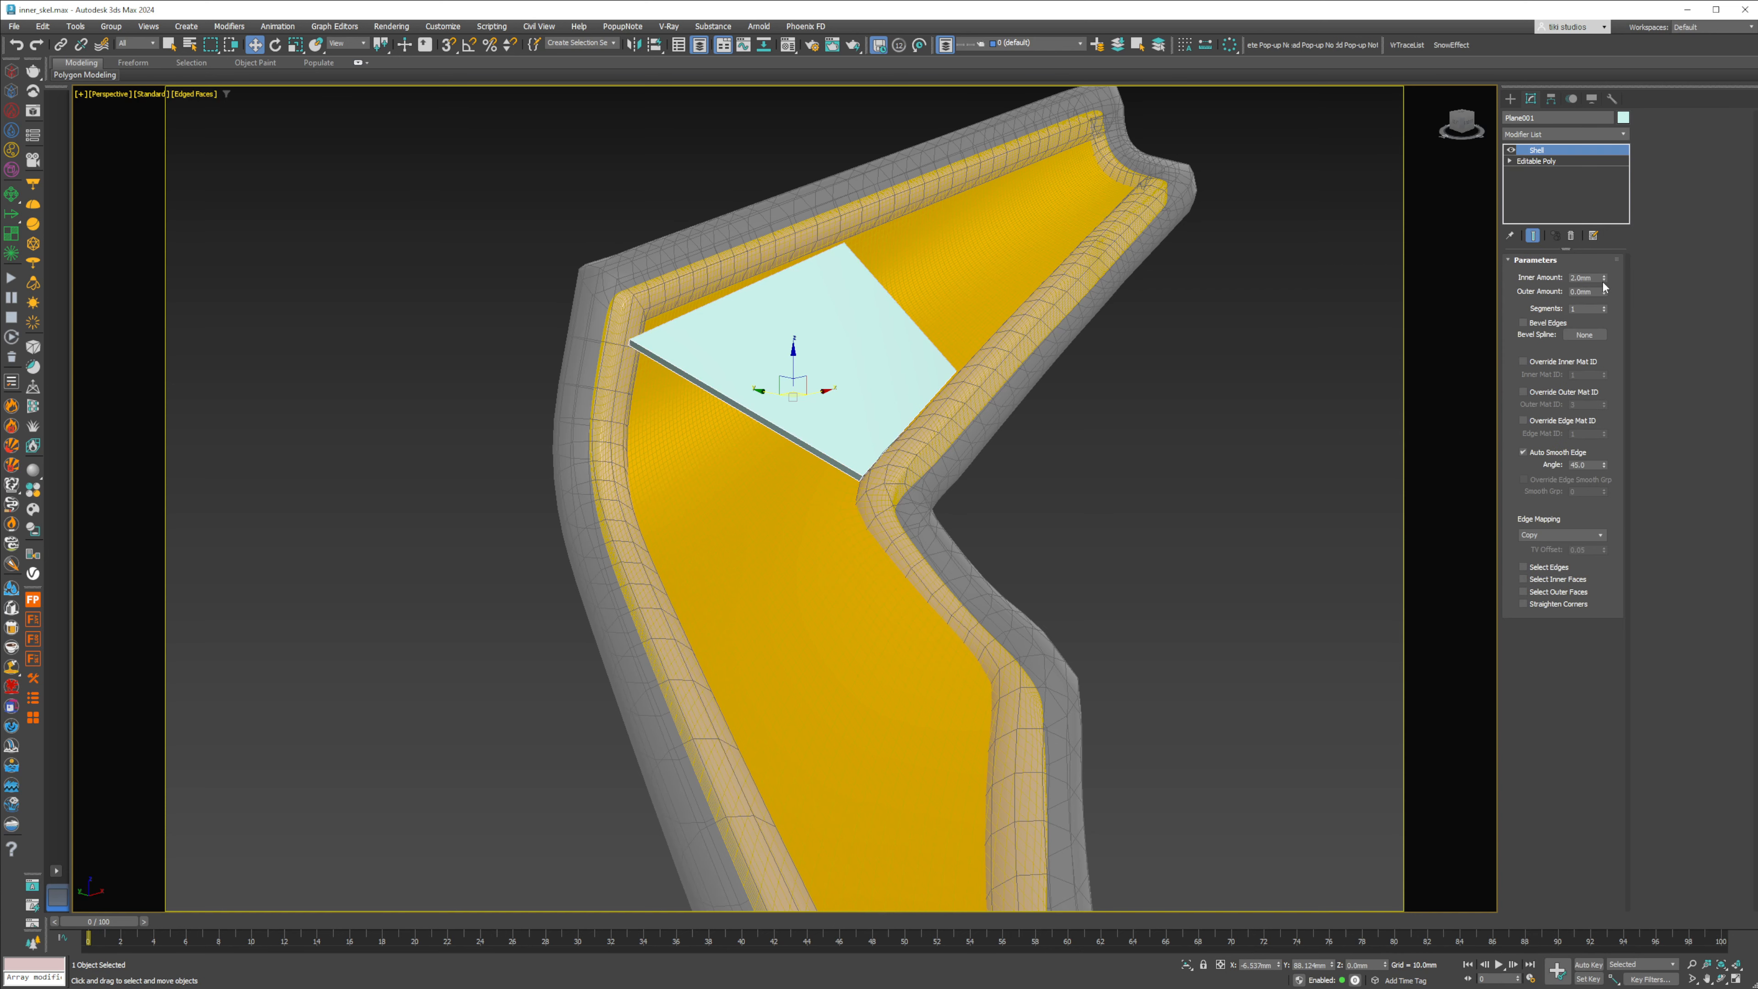
pyautogui.write('15')
pyautogui.press('Return')
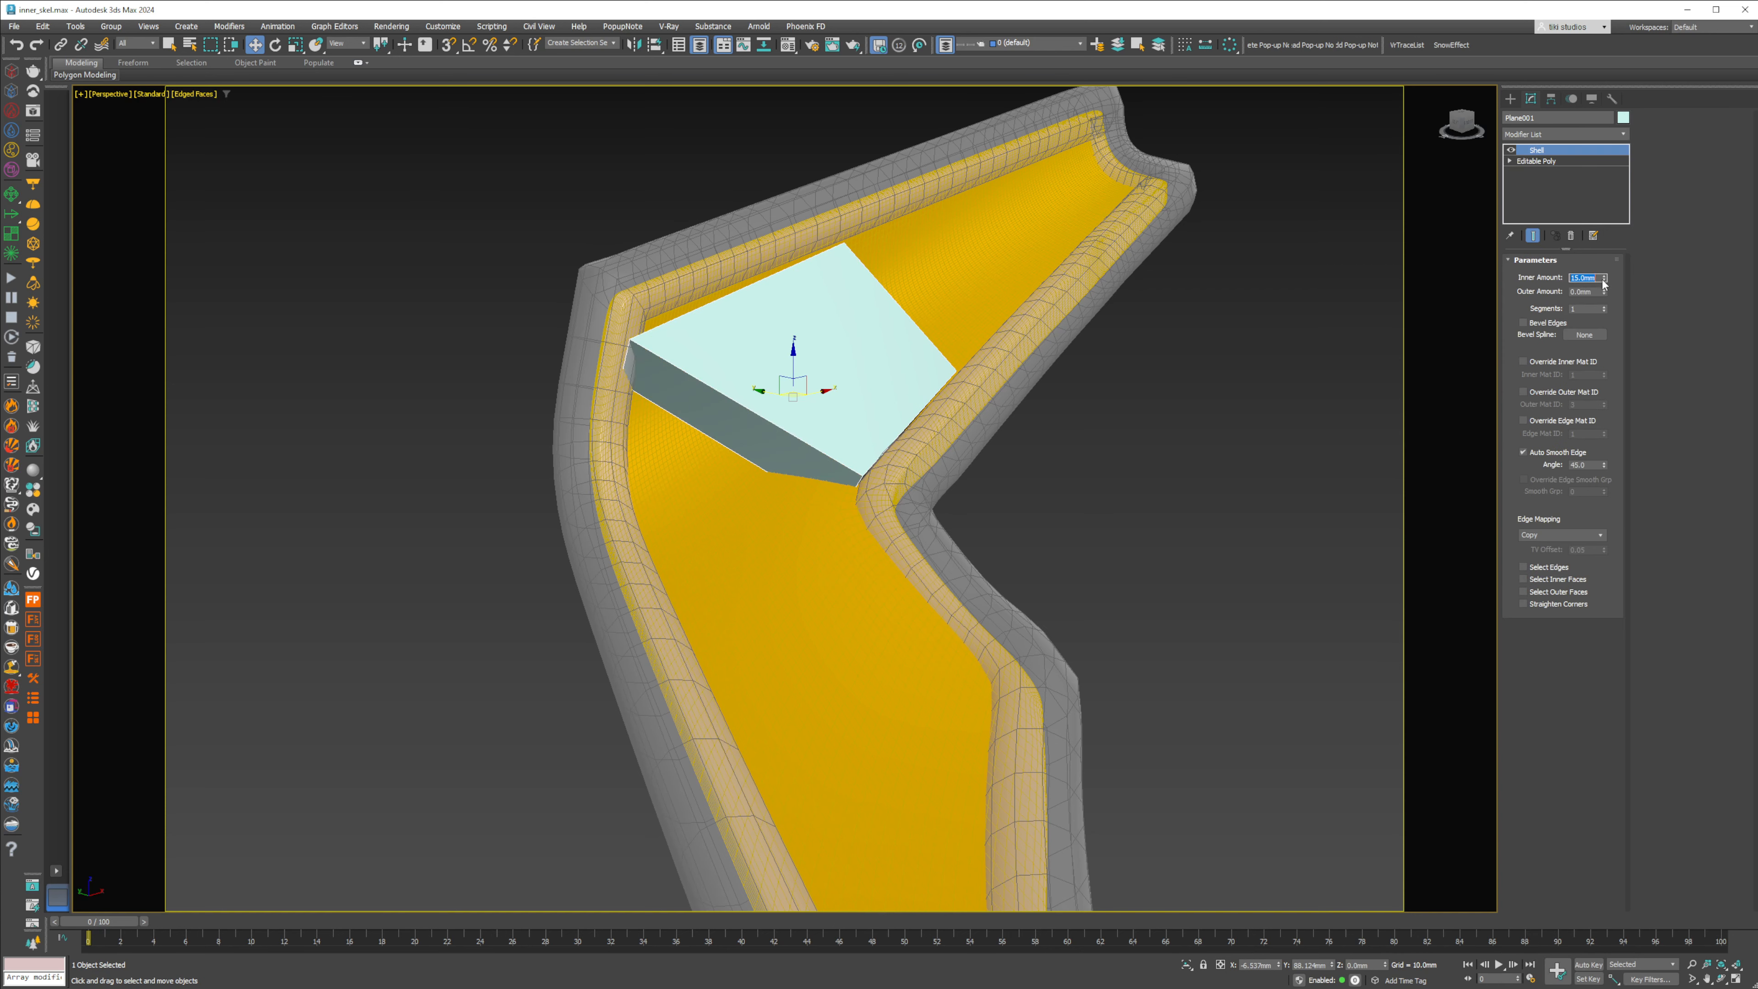
pyautogui.write('25')
pyautogui.press('Return')
# Step: Increase the shell's inner amount until the solid protrudes well through the underside of the blade surface
pyautogui.keyDown('alt'); pyautogui.moveTo(685, 424); pyautogui.dragTo(714, 398, button='middle'); pyautogui.keyUp('alt')
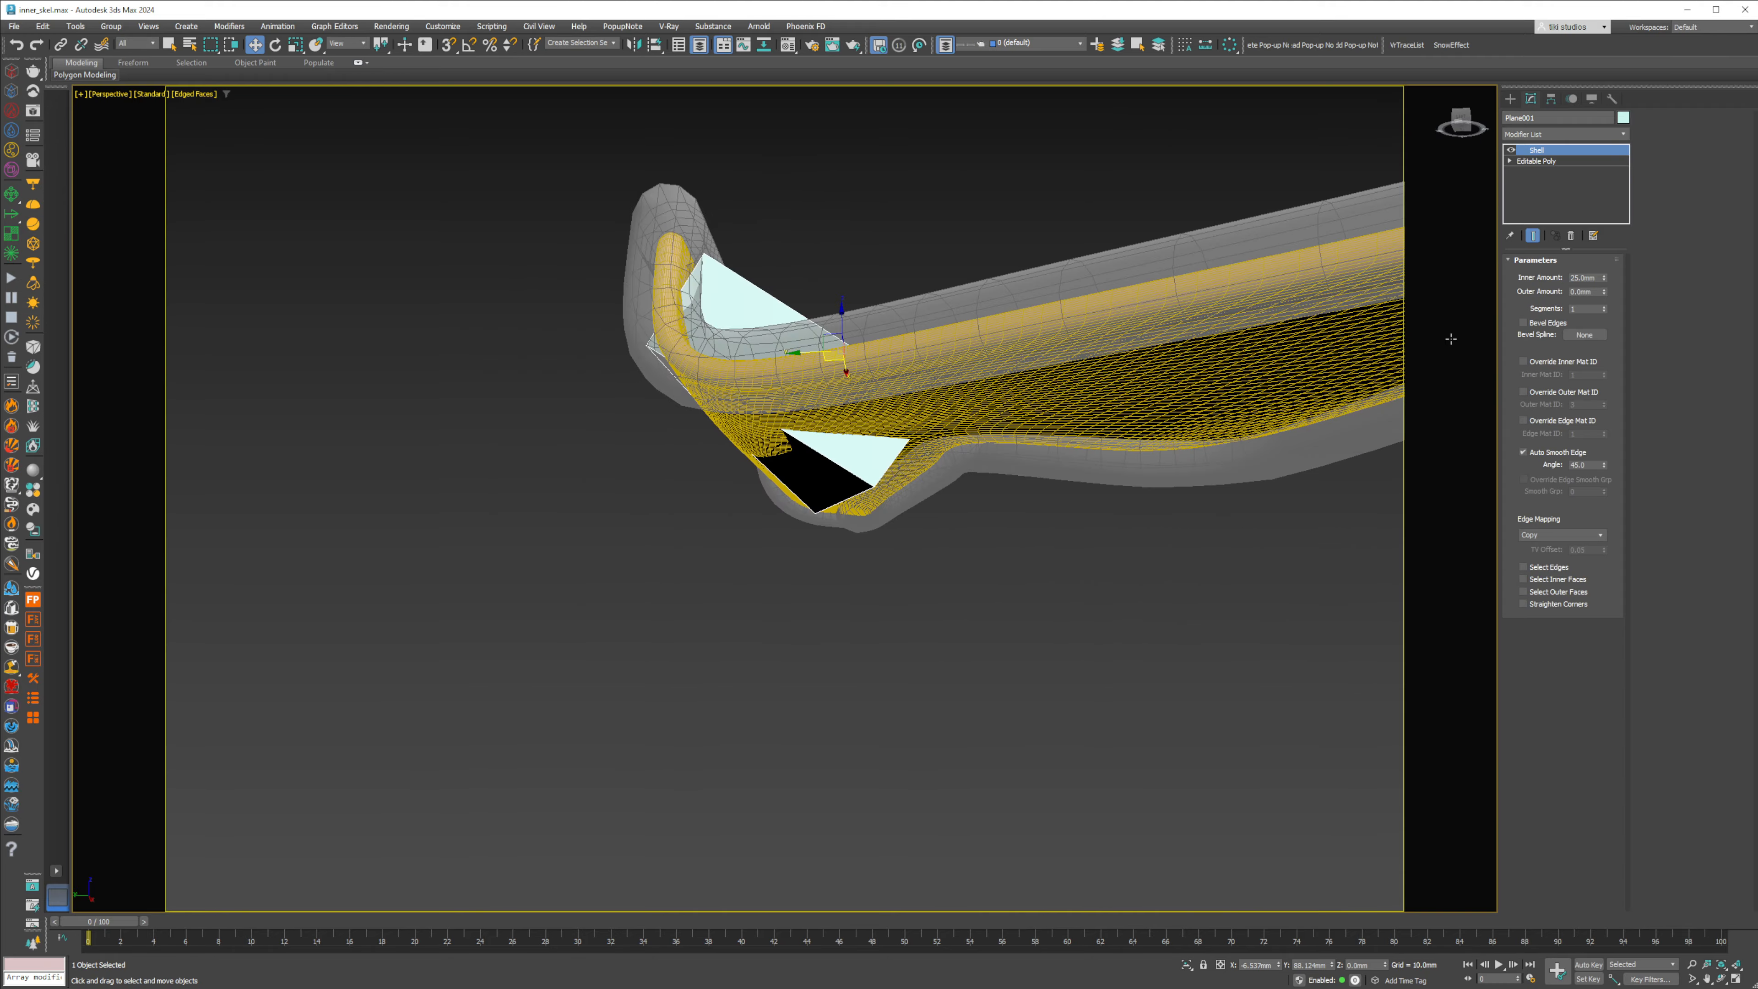
pyautogui.moveTo(1603, 278); pyautogui.dragTo(1604, 263)
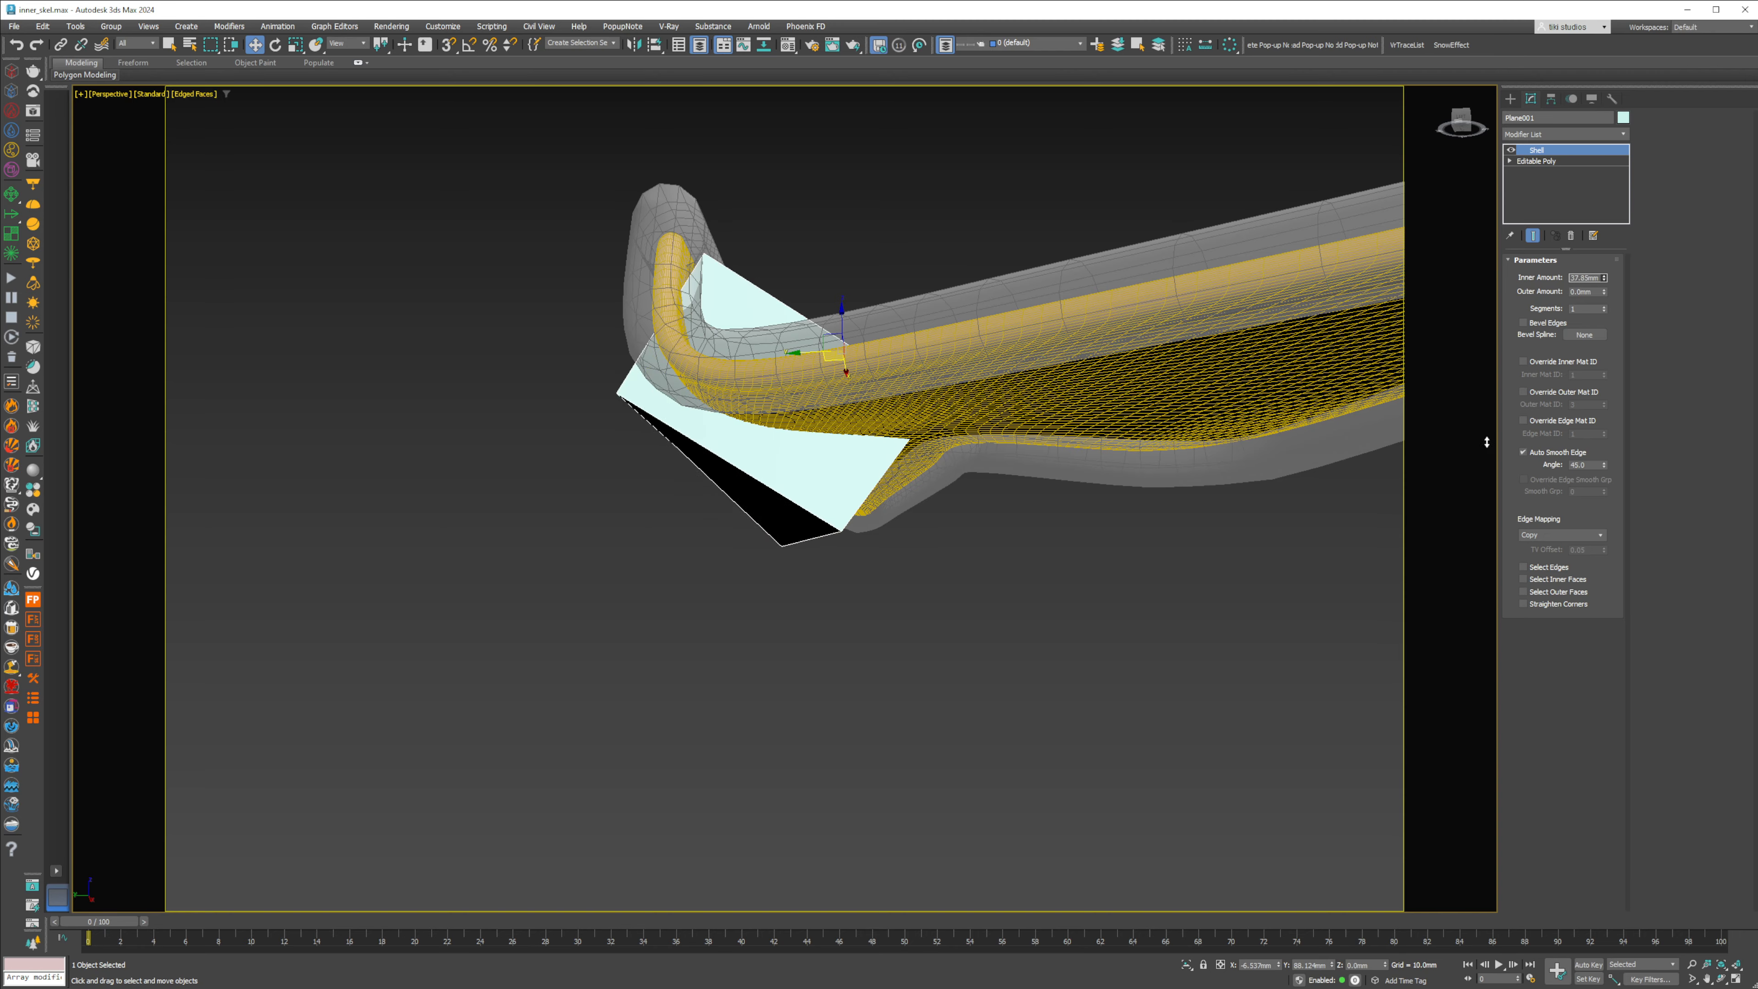
pyautogui.keyDown('alt'); pyautogui.moveTo(1237, 450); pyautogui.dragTo(1096, 419, button='middle'); pyautogui.keyUp('alt')
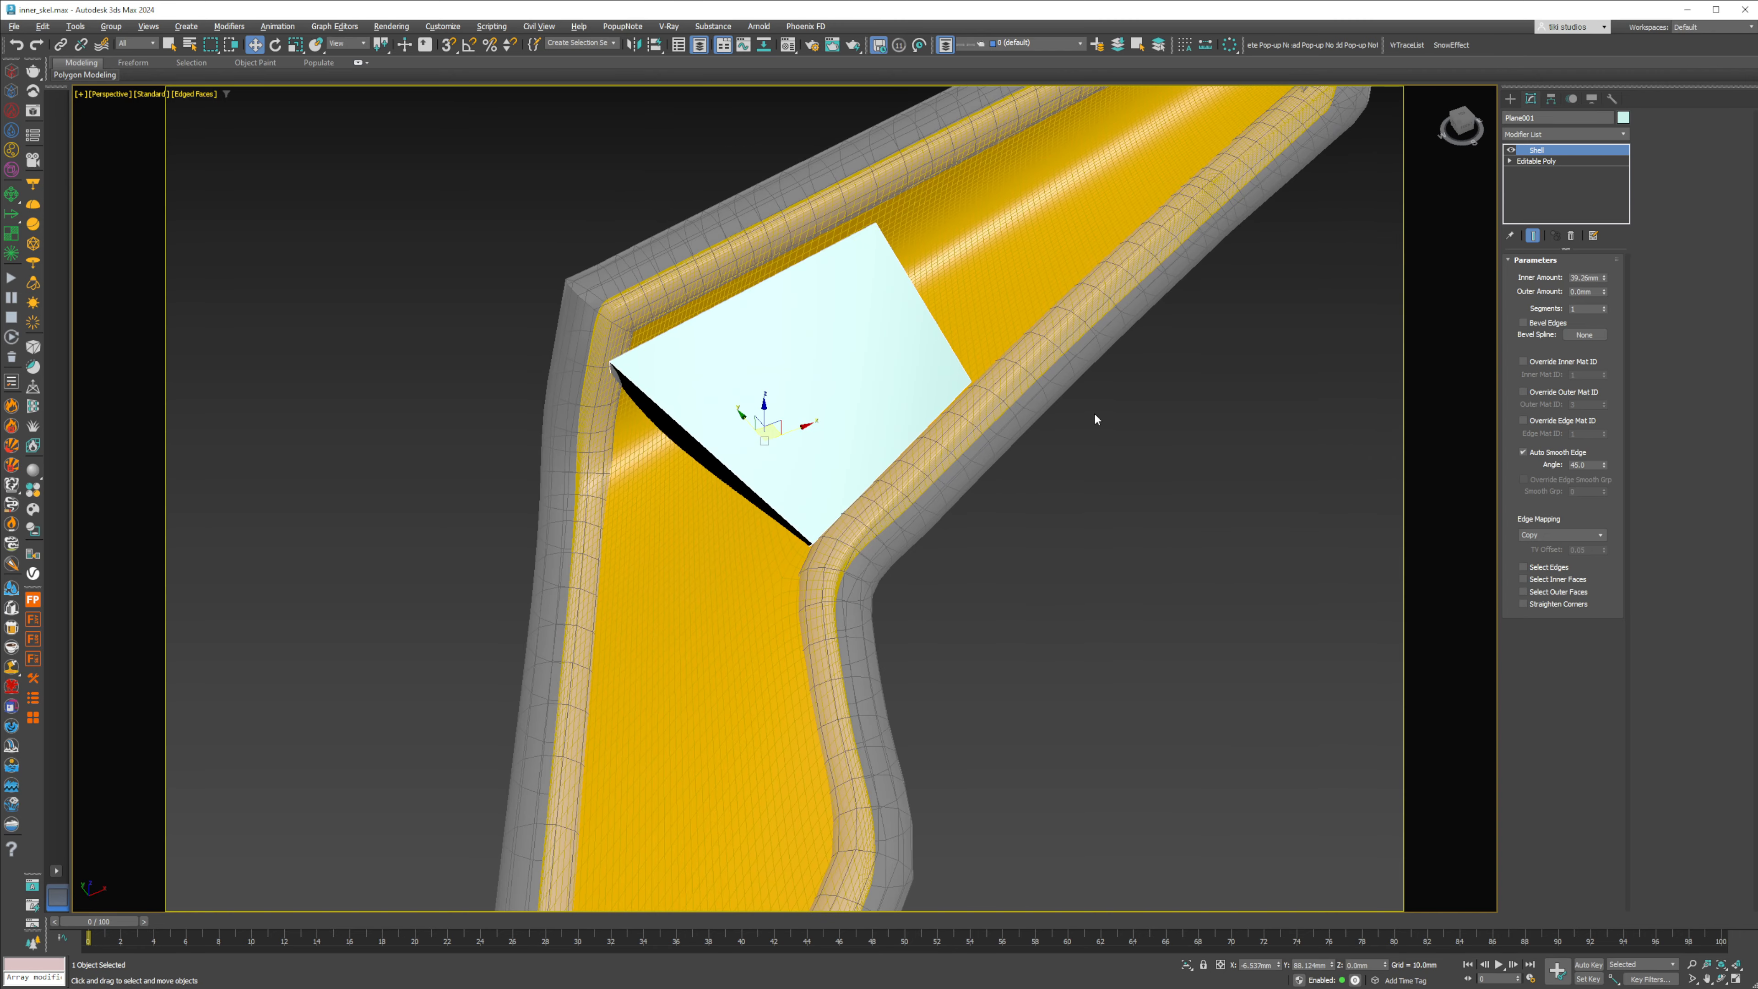
# Step: Extend the base plane's outer edge into a new face reaching the blade tip, and align that edge with the rim
pyautogui.click(1554, 161)
pyautogui.keyDown('alt'); pyautogui.moveTo(817, 388); pyautogui.dragTo(579, 574, button='middle'); pyautogui.keyUp('alt')
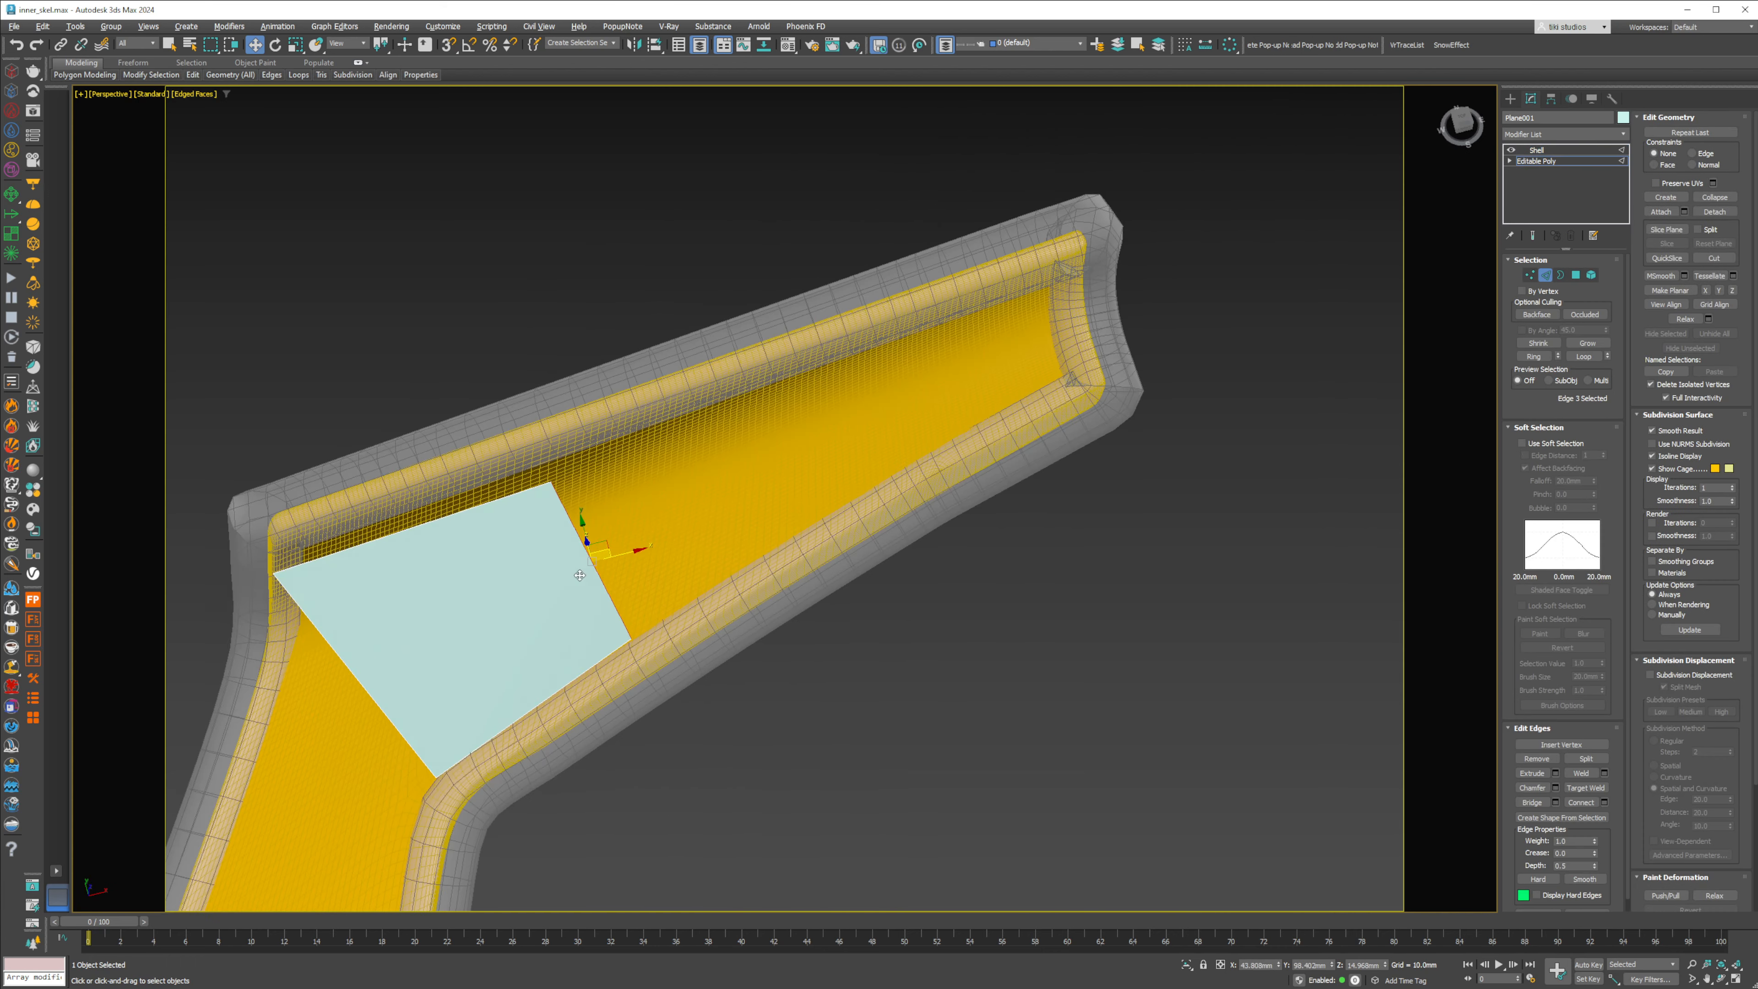
pyautogui.moveTo(613, 542); pyautogui.dragTo(1045, 401)
pyautogui.keyDown('alt'); pyautogui.moveTo(1051, 457); pyautogui.dragTo(1067, 376, button='middle'); pyautogui.keyUp('alt')
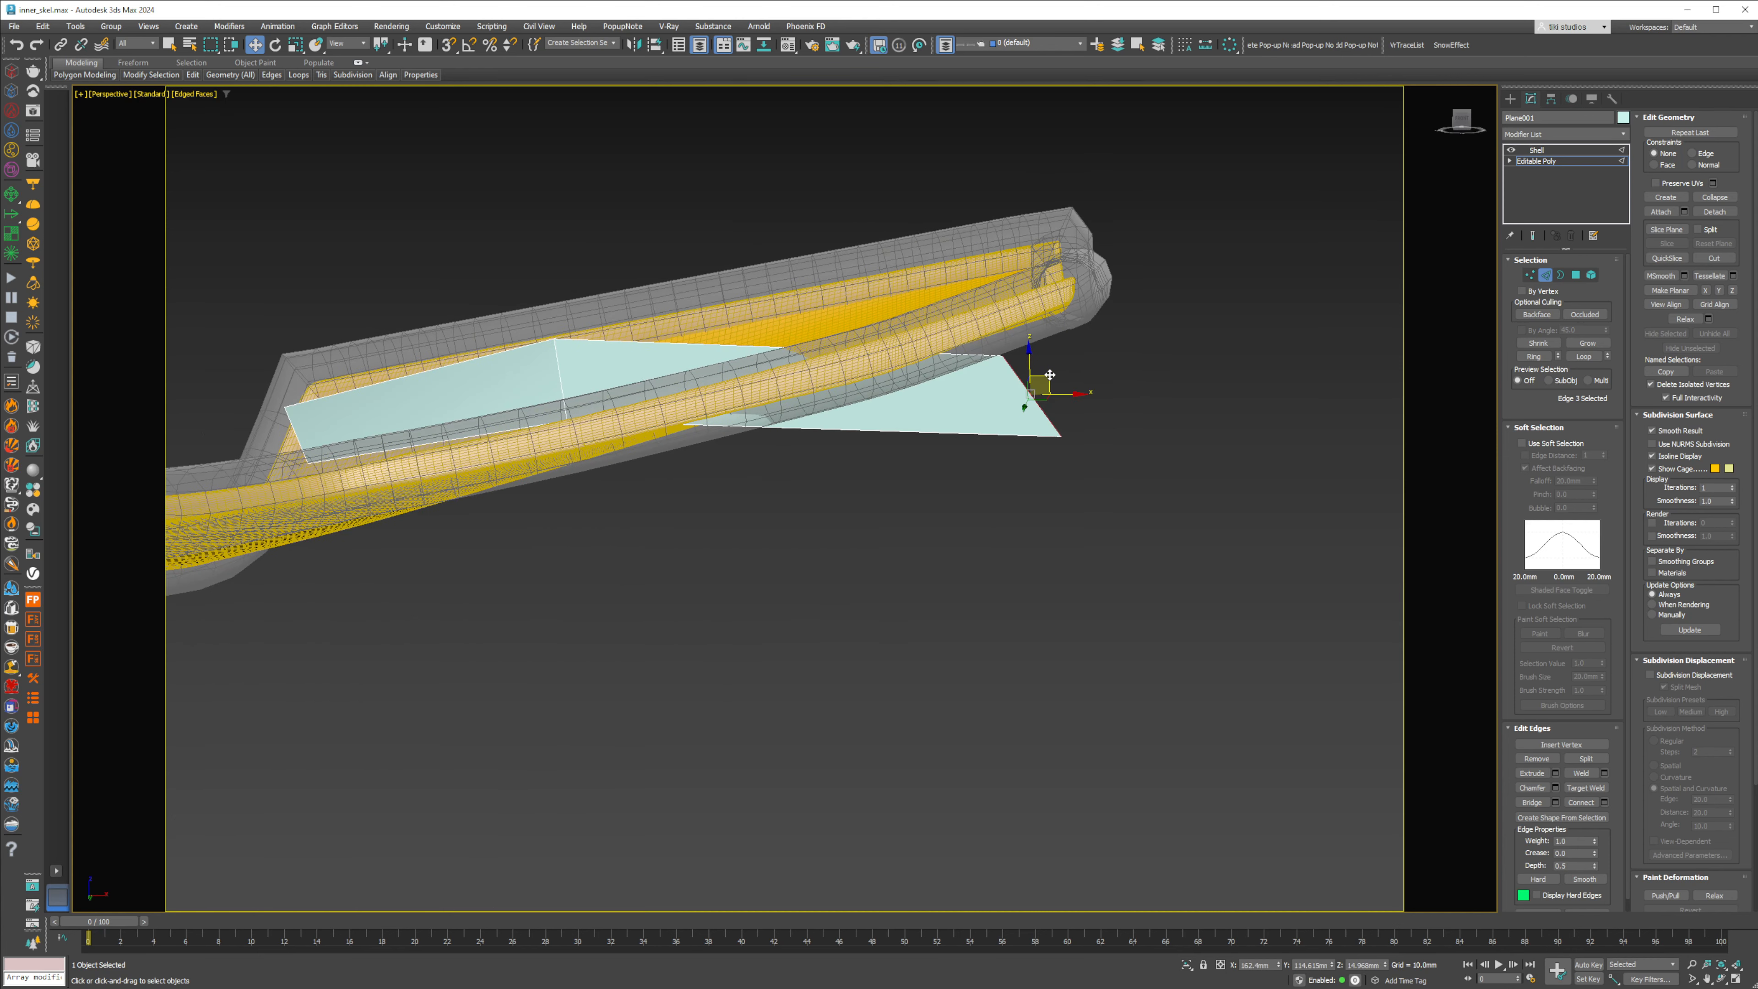
pyautogui.moveTo(1050, 375); pyautogui.dragTo(1057, 256)
pyautogui.keyDown('alt'); pyautogui.moveTo(1058, 262); pyautogui.dragTo(1065, 372, button='middle'); pyautogui.keyUp('alt')
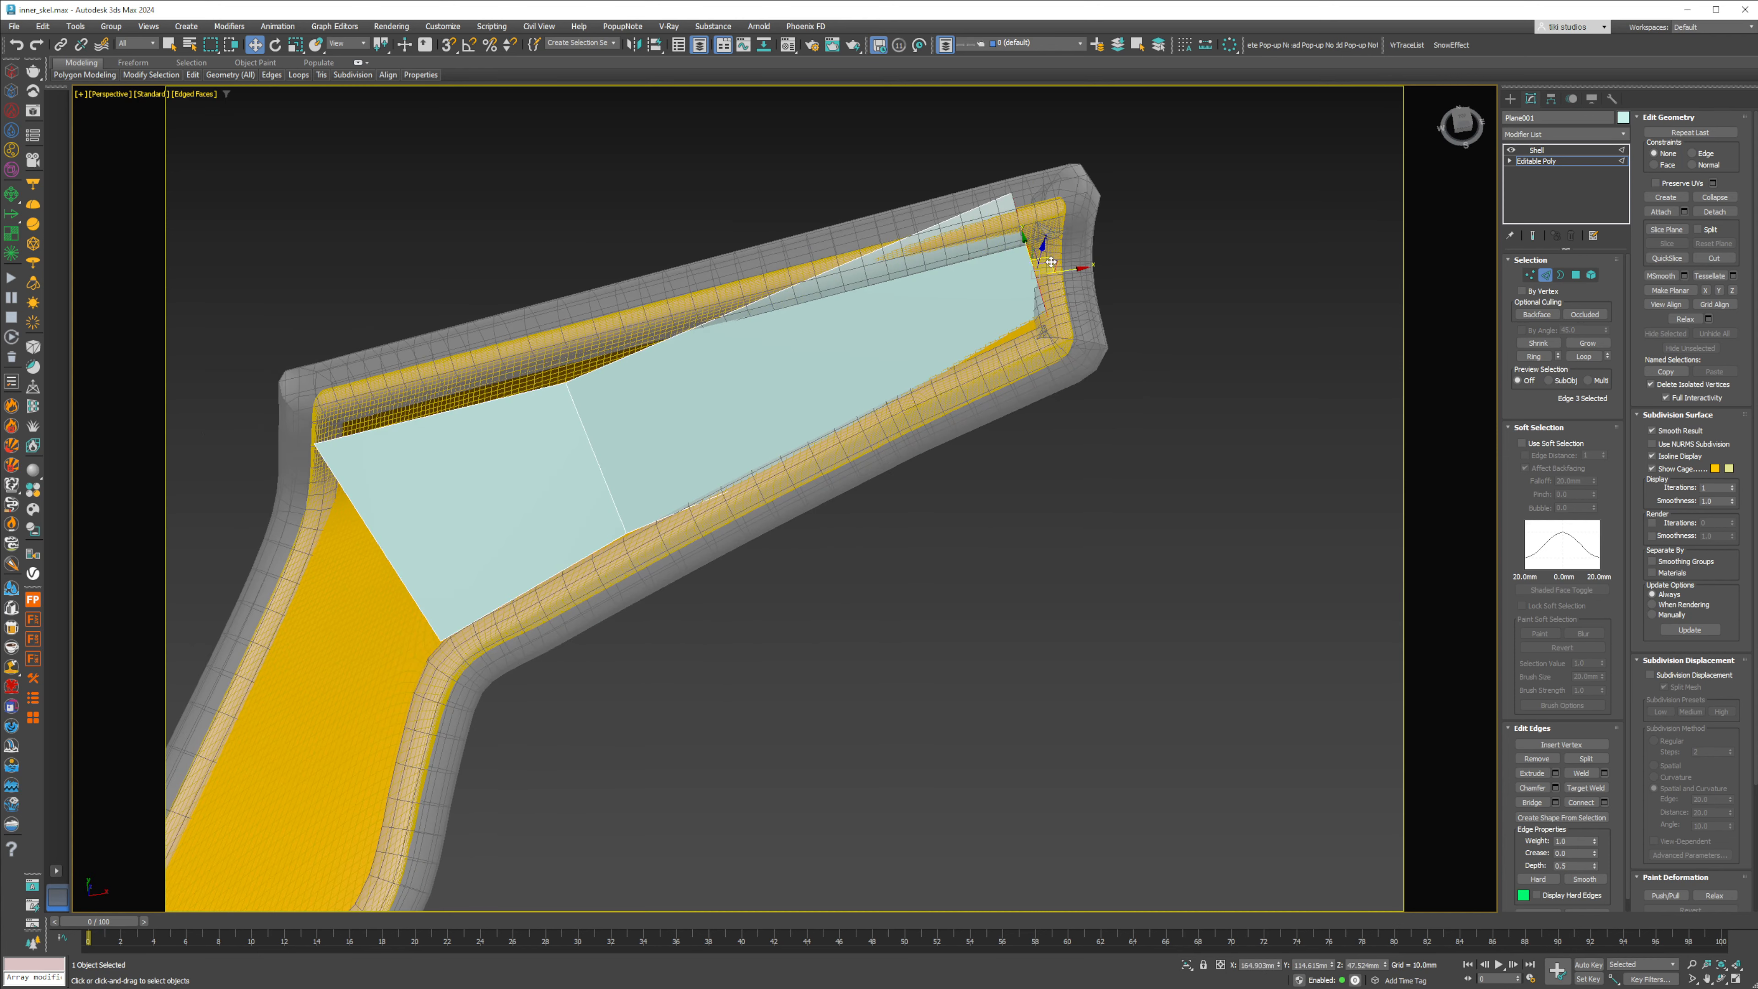
pyautogui.moveTo(1048, 254); pyautogui.dragTo(1042, 328)
# Step: Move one corner vertex of the plane's end edge at the blade tip inward onto the rim's inner corner
pyautogui.keyDown('alt'); pyautogui.moveTo(1042, 327); pyautogui.dragTo(1118, 313, button='middle'); pyautogui.keyUp('alt')
pyautogui.press('1')
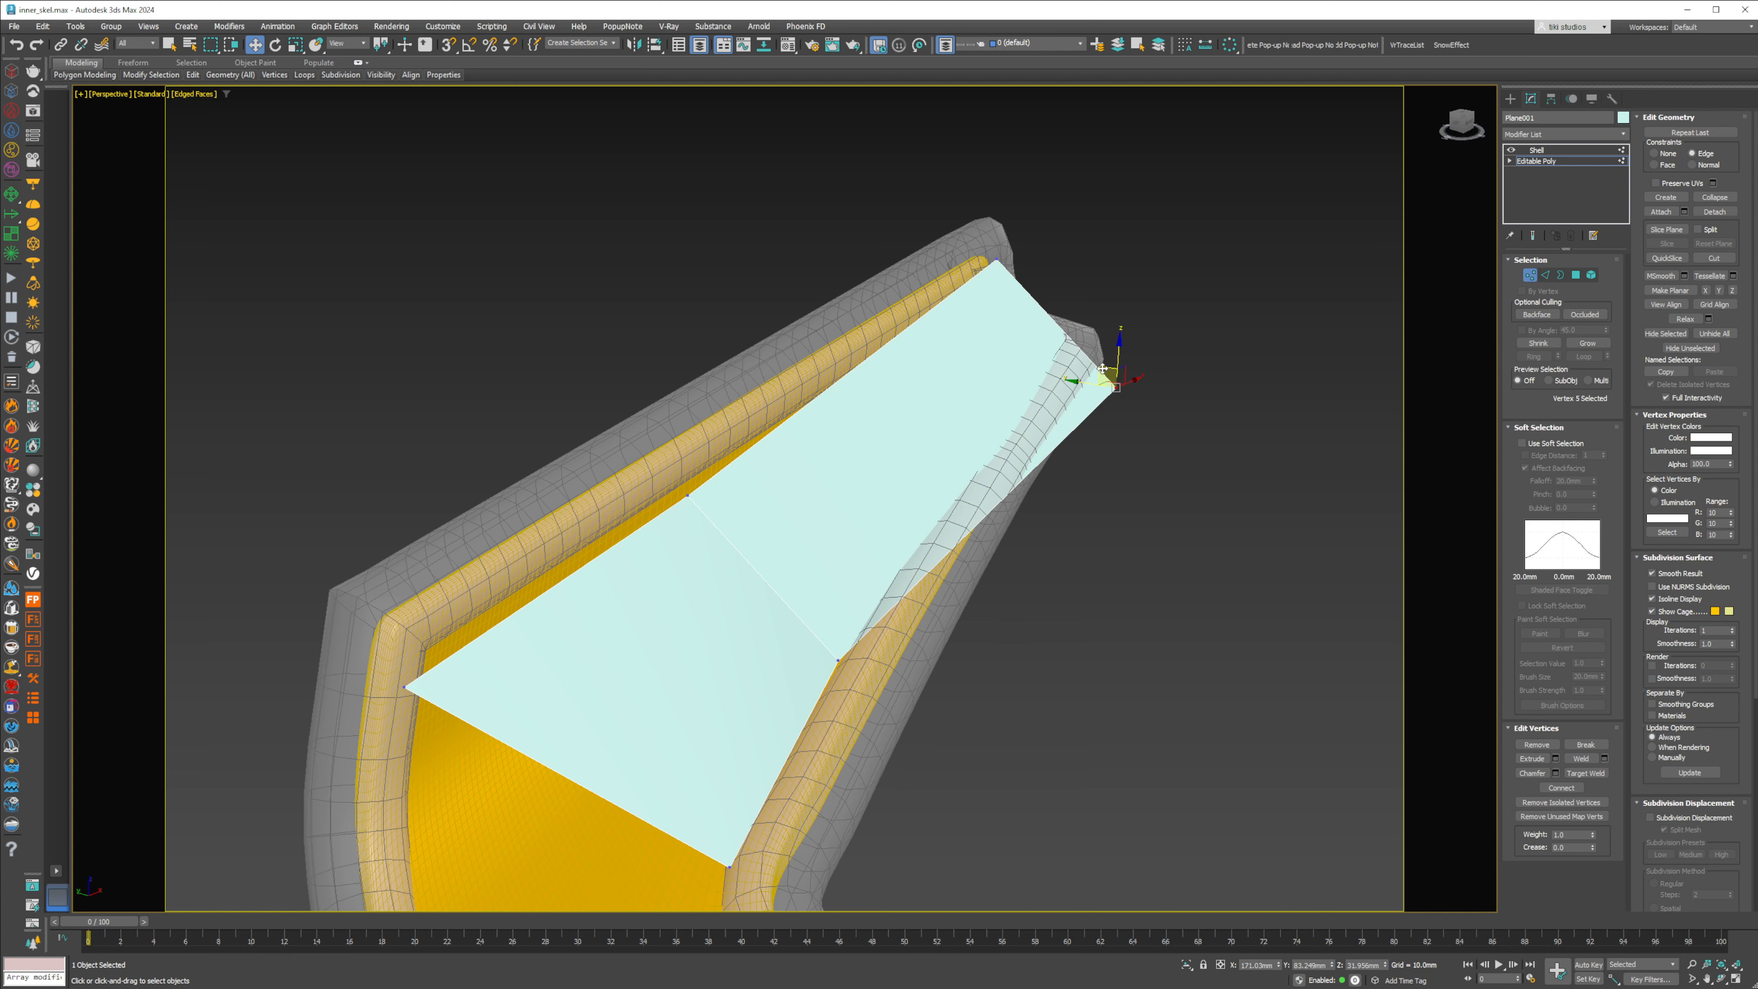
pyautogui.moveTo(1102, 369); pyautogui.dragTo(1037, 332)
pyautogui.scroll(5, 1066, 313)
pyautogui.keyDown('alt'); pyautogui.moveTo(1036, 332); pyautogui.dragTo(1043, 371, button='middle'); pyautogui.keyUp('alt')
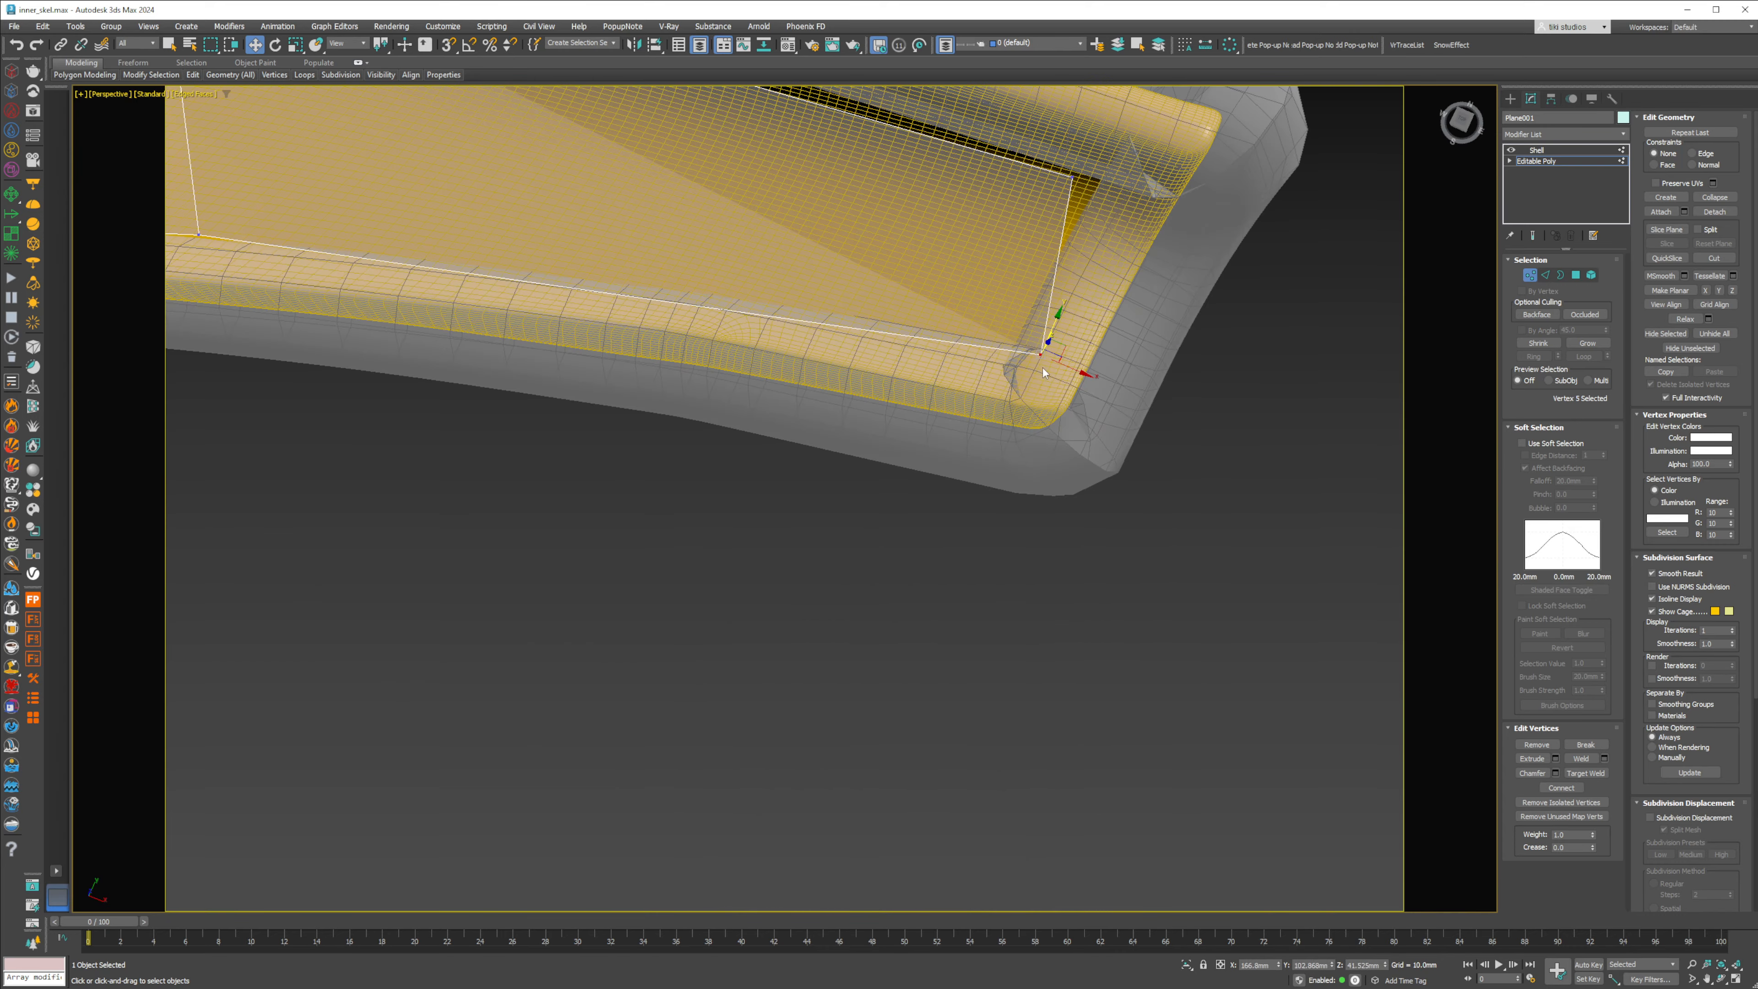
pyautogui.moveTo(1066, 344); pyautogui.dragTo(1074, 251)
# Step: Move the other end vertex of the plane at the blade tip down onto the rim's inner side
pyautogui.moveTo(1100, 179); pyautogui.dragTo(1110, 172)
pyautogui.keyDown('alt'); pyautogui.moveTo(1110, 171); pyautogui.dragTo(1023, 133, button='middle'); pyautogui.keyUp('alt')
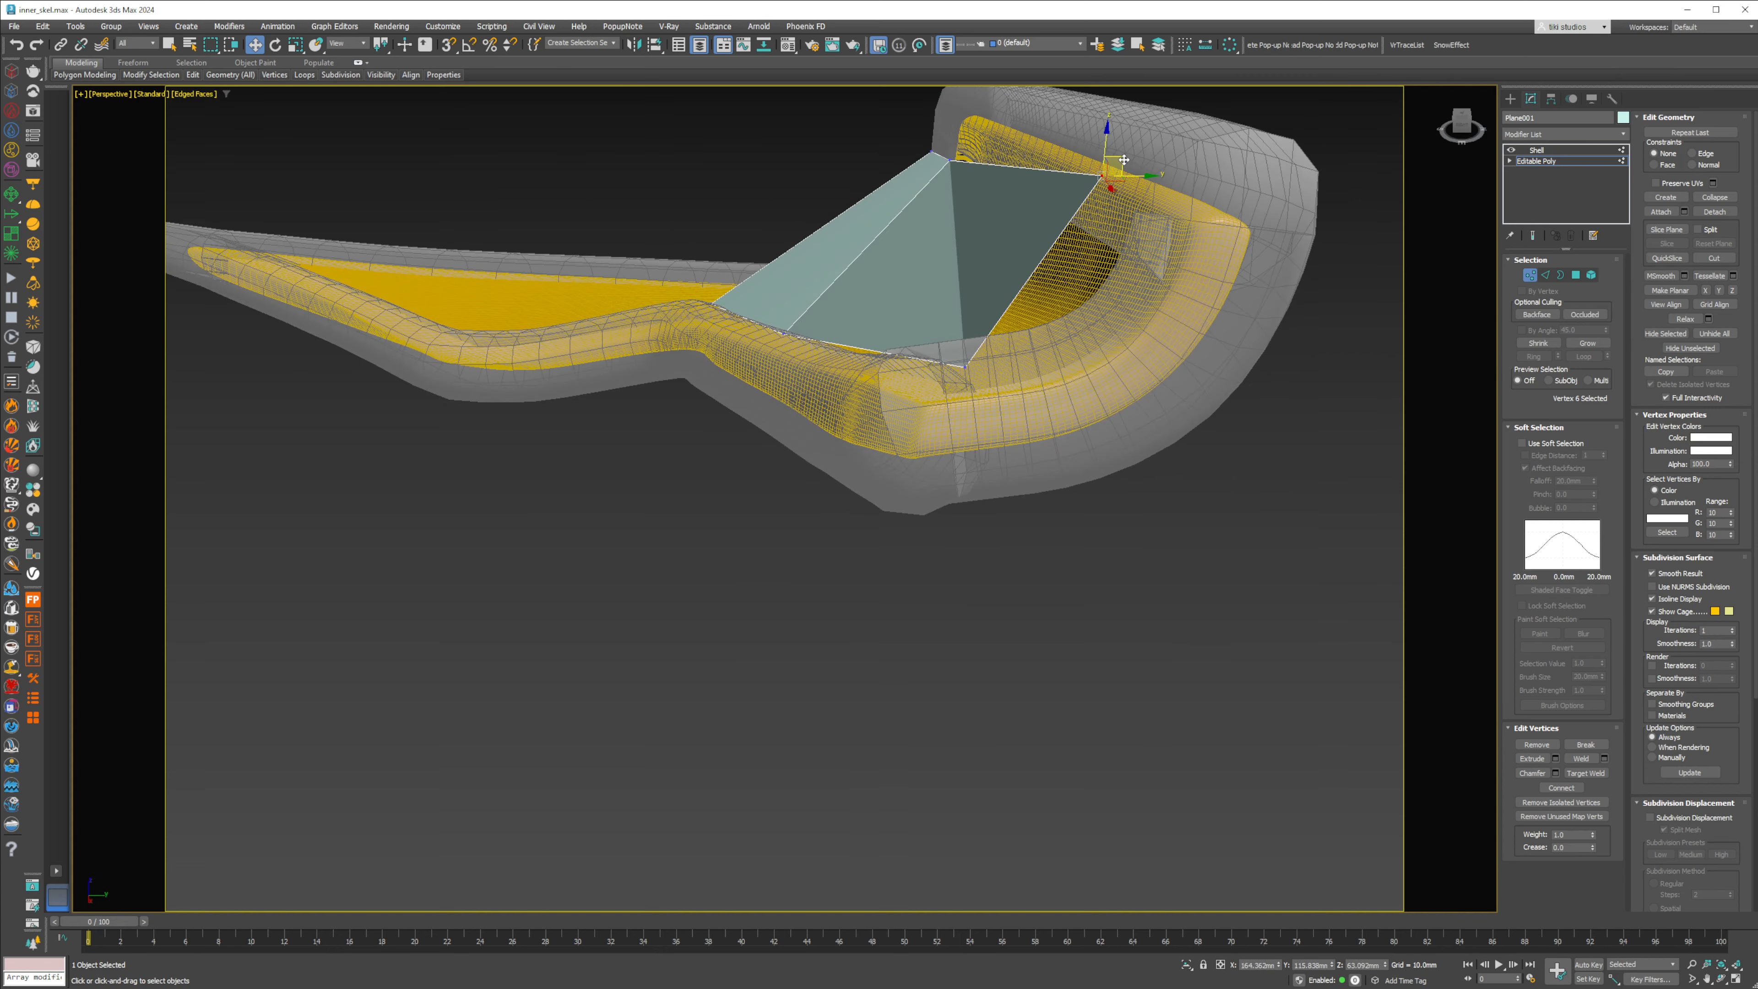
pyautogui.moveTo(1123, 160); pyautogui.dragTo(1151, 239)
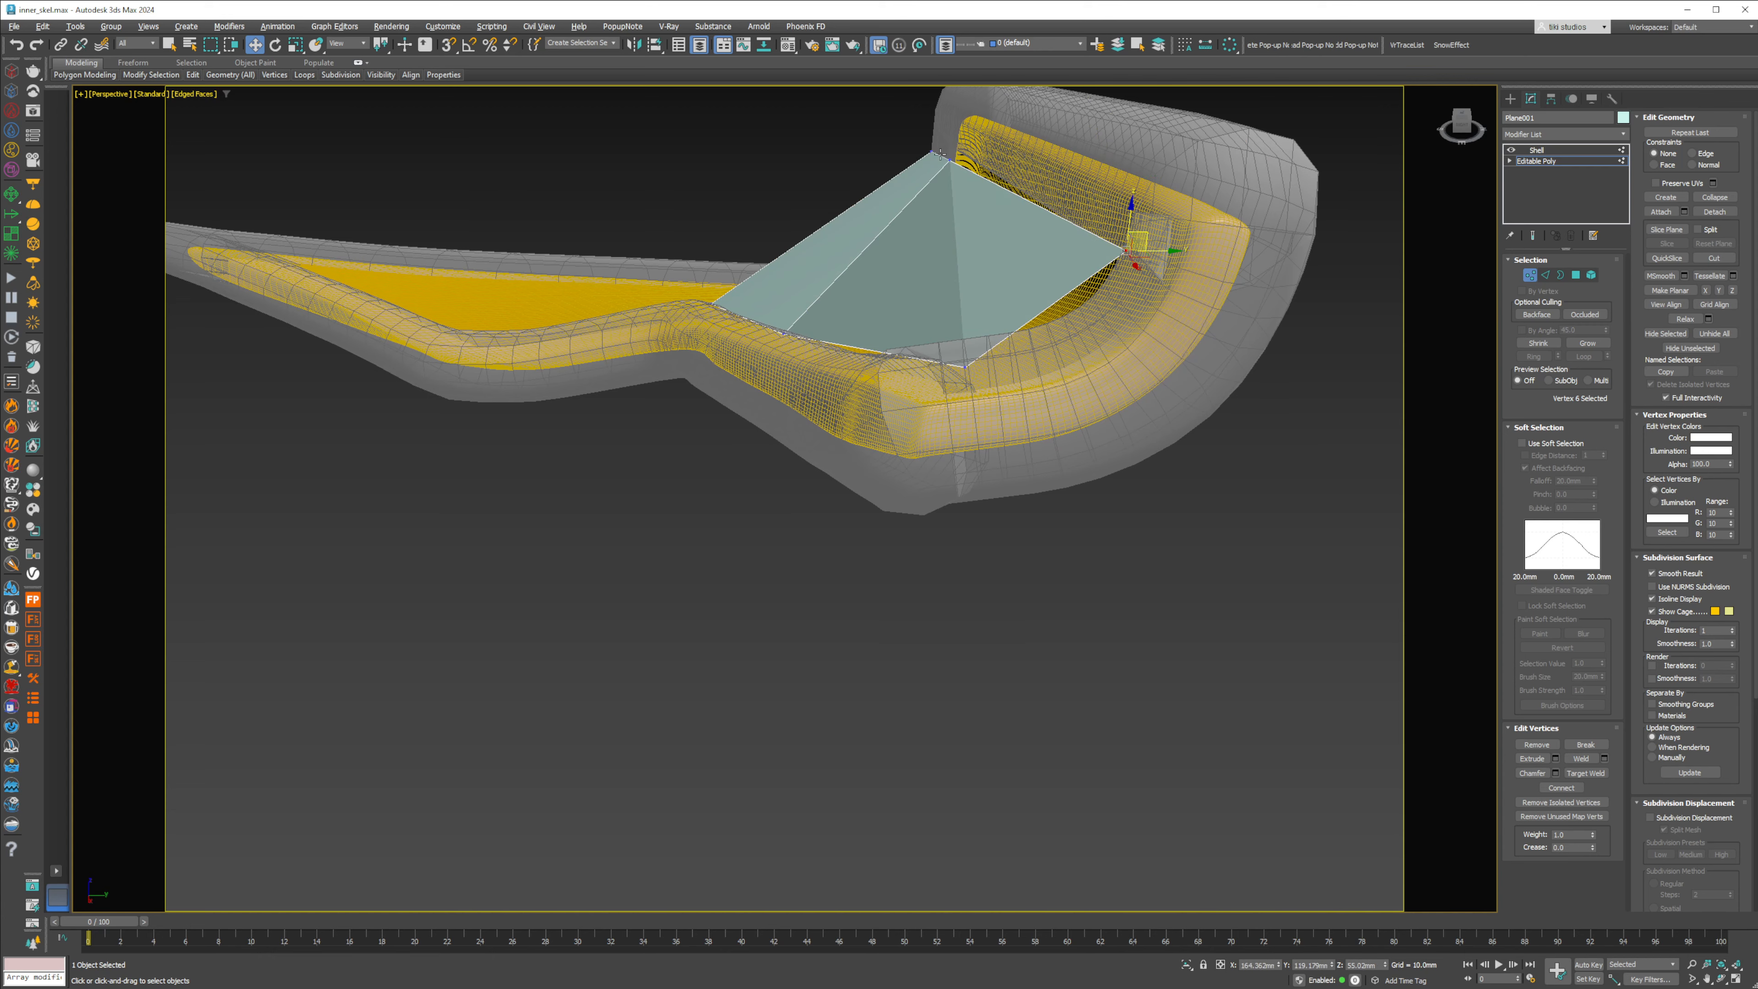
pyautogui.scroll(5, 969, 157)
pyautogui.click(966, 361)
pyautogui.keyDown('alt'); pyautogui.moveTo(968, 360); pyautogui.dragTo(1004, 266, button='middle'); pyautogui.keyUp('alt')
# Step: Leave sub-object editing, give the rim tube a dark blue object color, and shade objects by Object Color
pyautogui.click(1091, 152)
pyautogui.press('1')
pyautogui.moveTo(1091, 150); pyautogui.dragTo(1083, 161, button='middle')
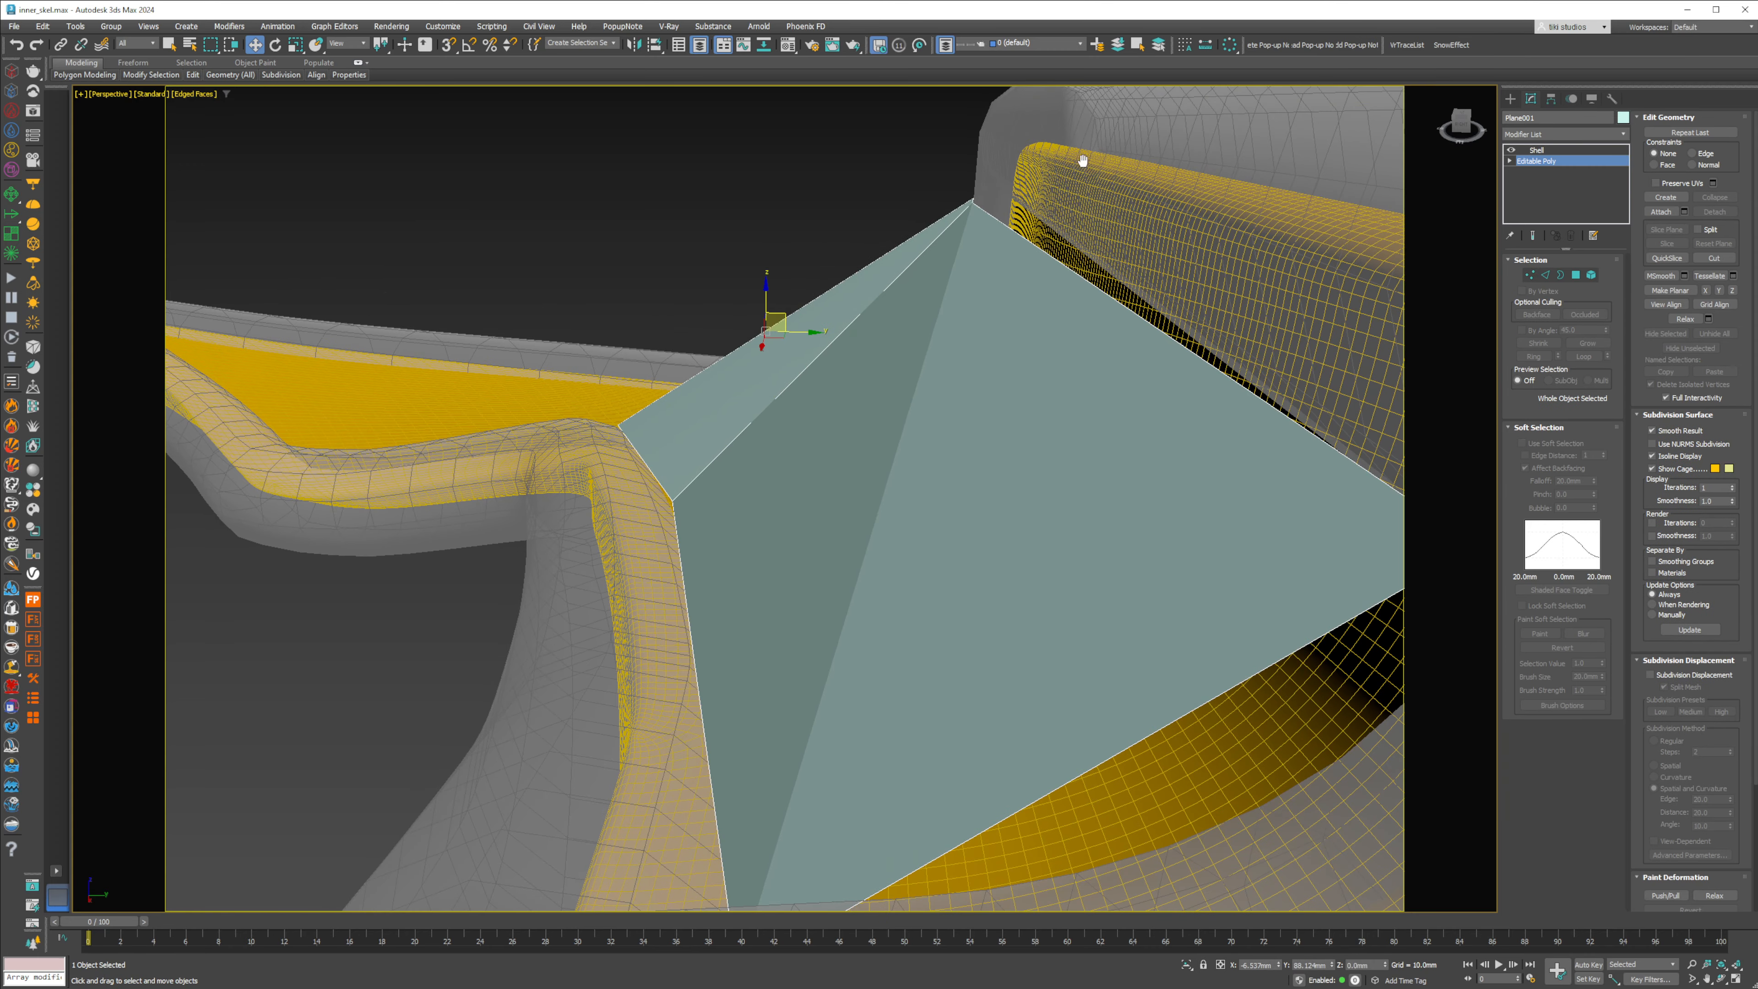
pyautogui.click(1537, 150)
pyautogui.click(1060, 165)
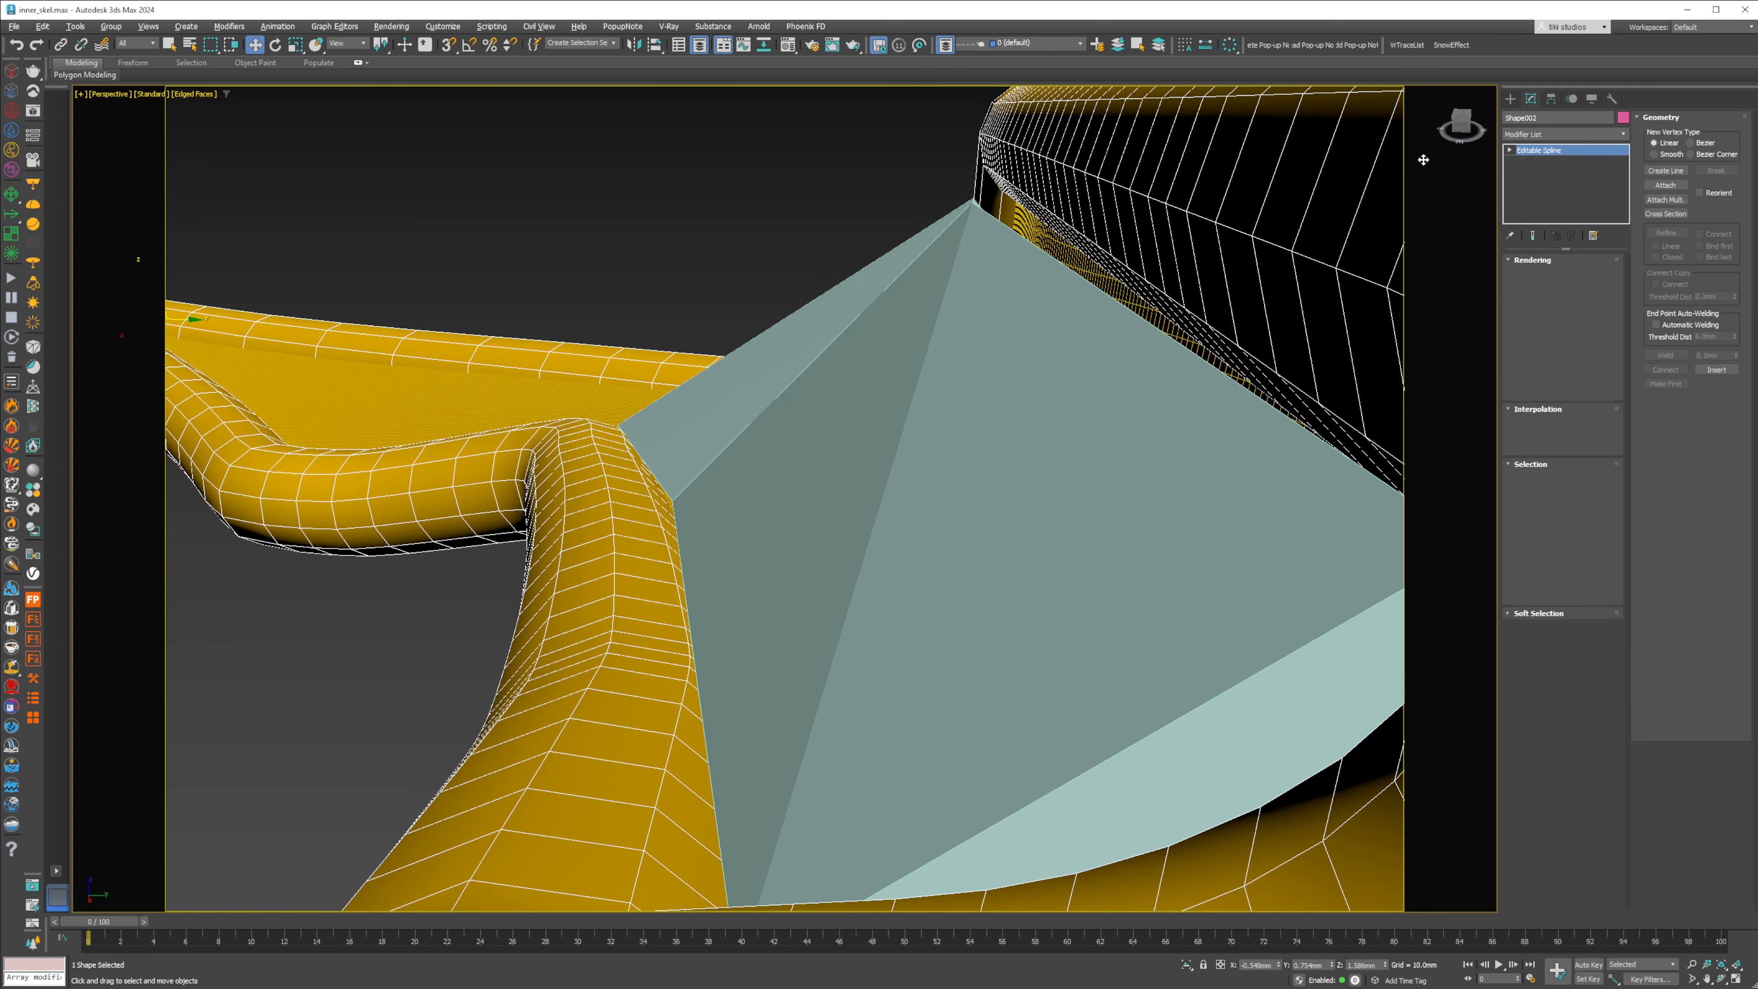
pyautogui.click(1623, 118)
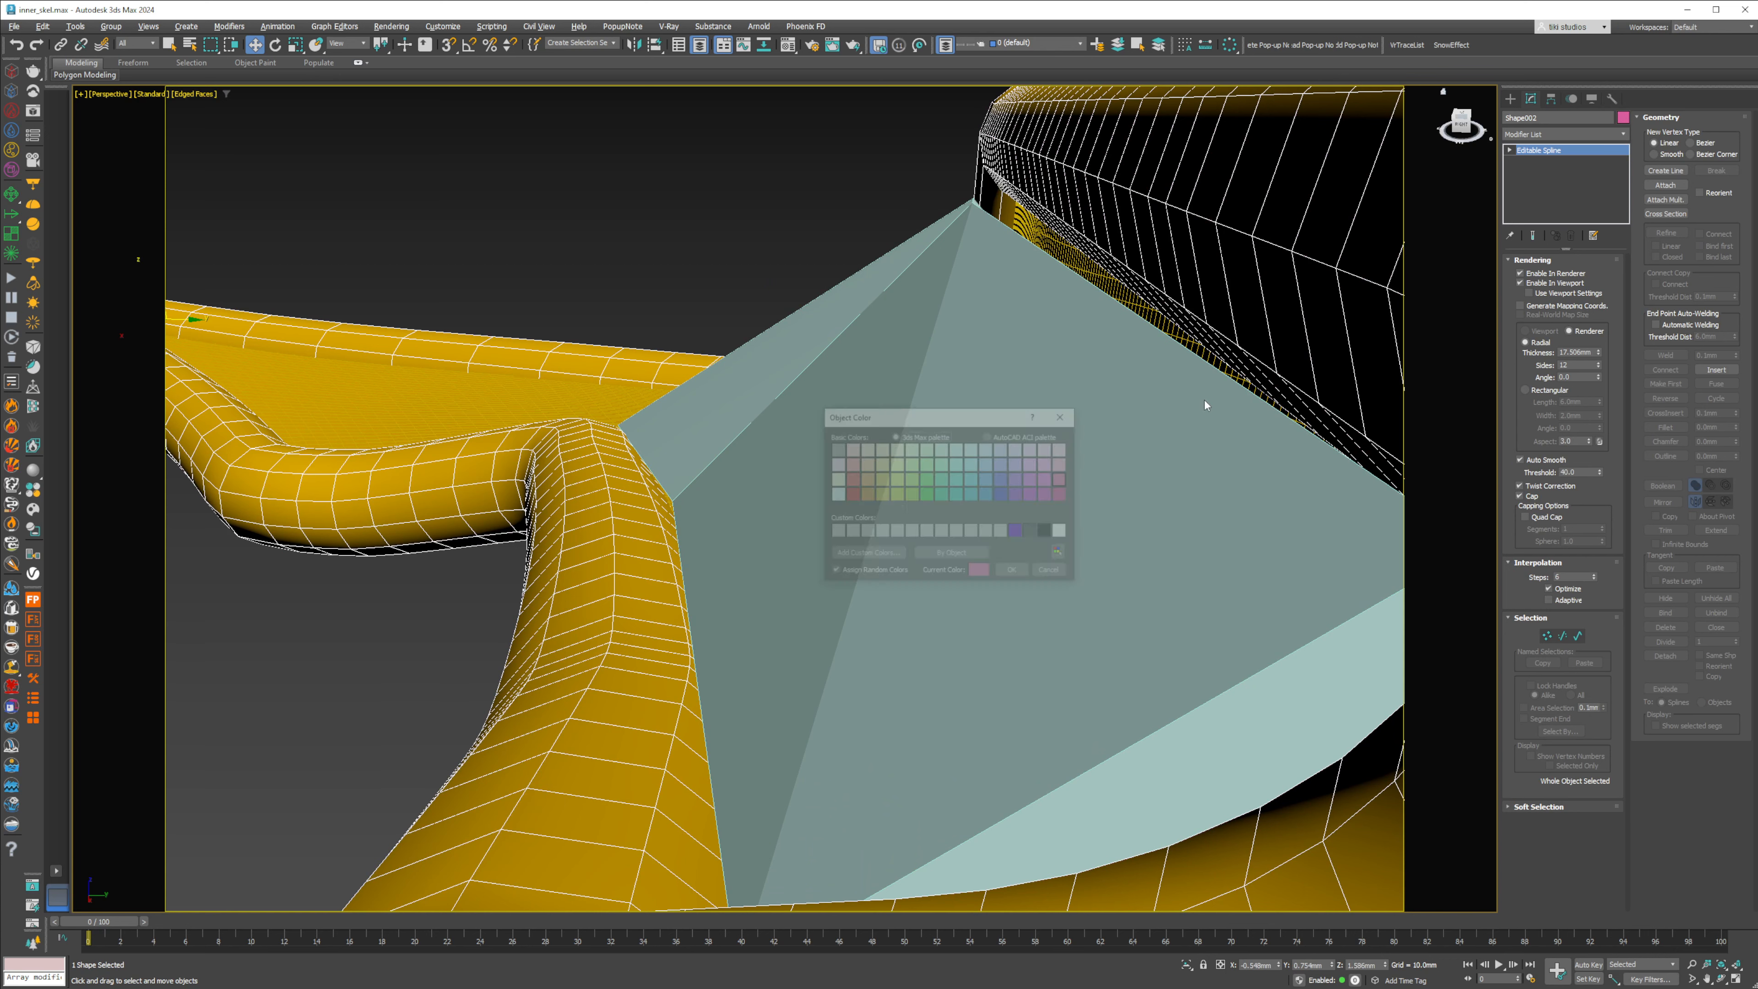
pyautogui.click(1014, 572)
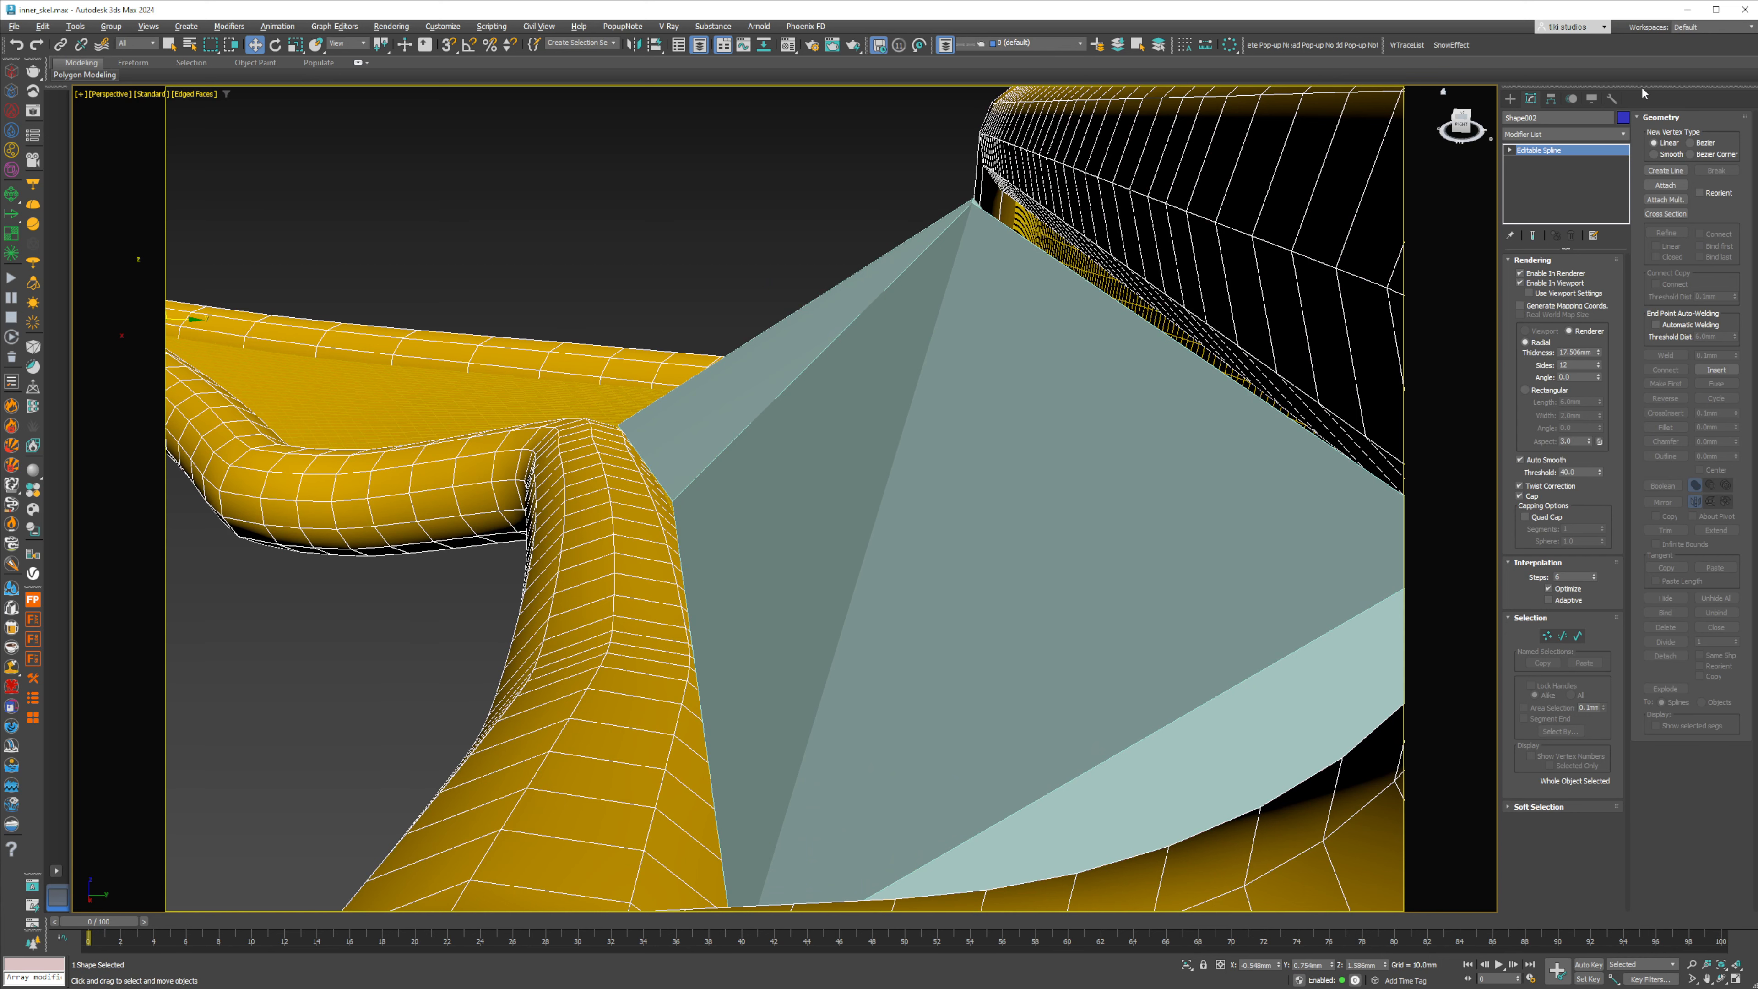
pyautogui.click(1592, 98)
pyautogui.click(1580, 182)
# Step: Select the plane again and move its corner vertex at the blade's main bend against the rim tube
pyautogui.click(977, 206)
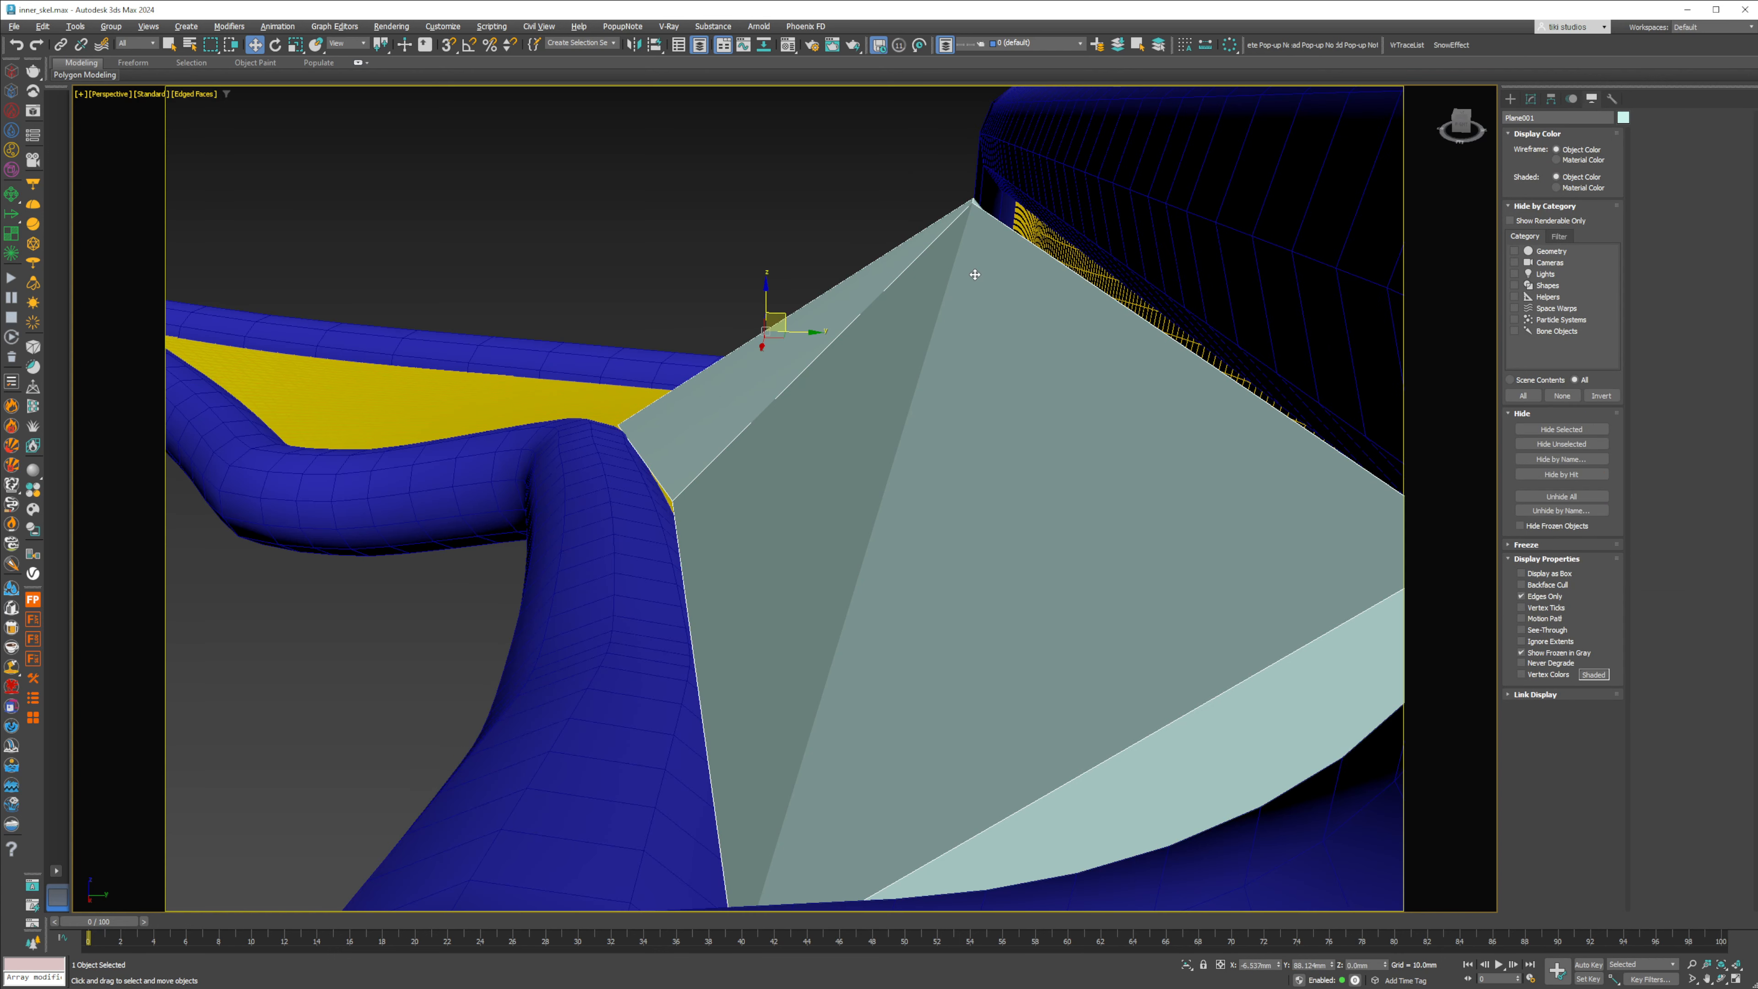
pyautogui.press('1')
pyautogui.click(973, 202)
pyautogui.moveTo(975, 202)
pyautogui.keyDown('alt'); pyautogui.mouseDown(button='middle')
pyautogui.moveTo(981, 170)
pyautogui.moveTo(995, 193)
pyautogui.mouseUp(button='middle'); pyautogui.keyUp('alt')
pyautogui.moveTo(996, 194)
pyautogui.mouseDown()
pyautogui.moveTo(1067, 204)
pyautogui.moveTo(1003, 212)
pyautogui.moveTo(1014, 192)
pyautogui.mouseUp()
pyautogui.click(986, 211)
pyautogui.keyDown('alt'); pyautogui.moveTo(1007, 191); pyautogui.dragTo(1095, 390, button='middle'); pyautogui.keyUp('alt')
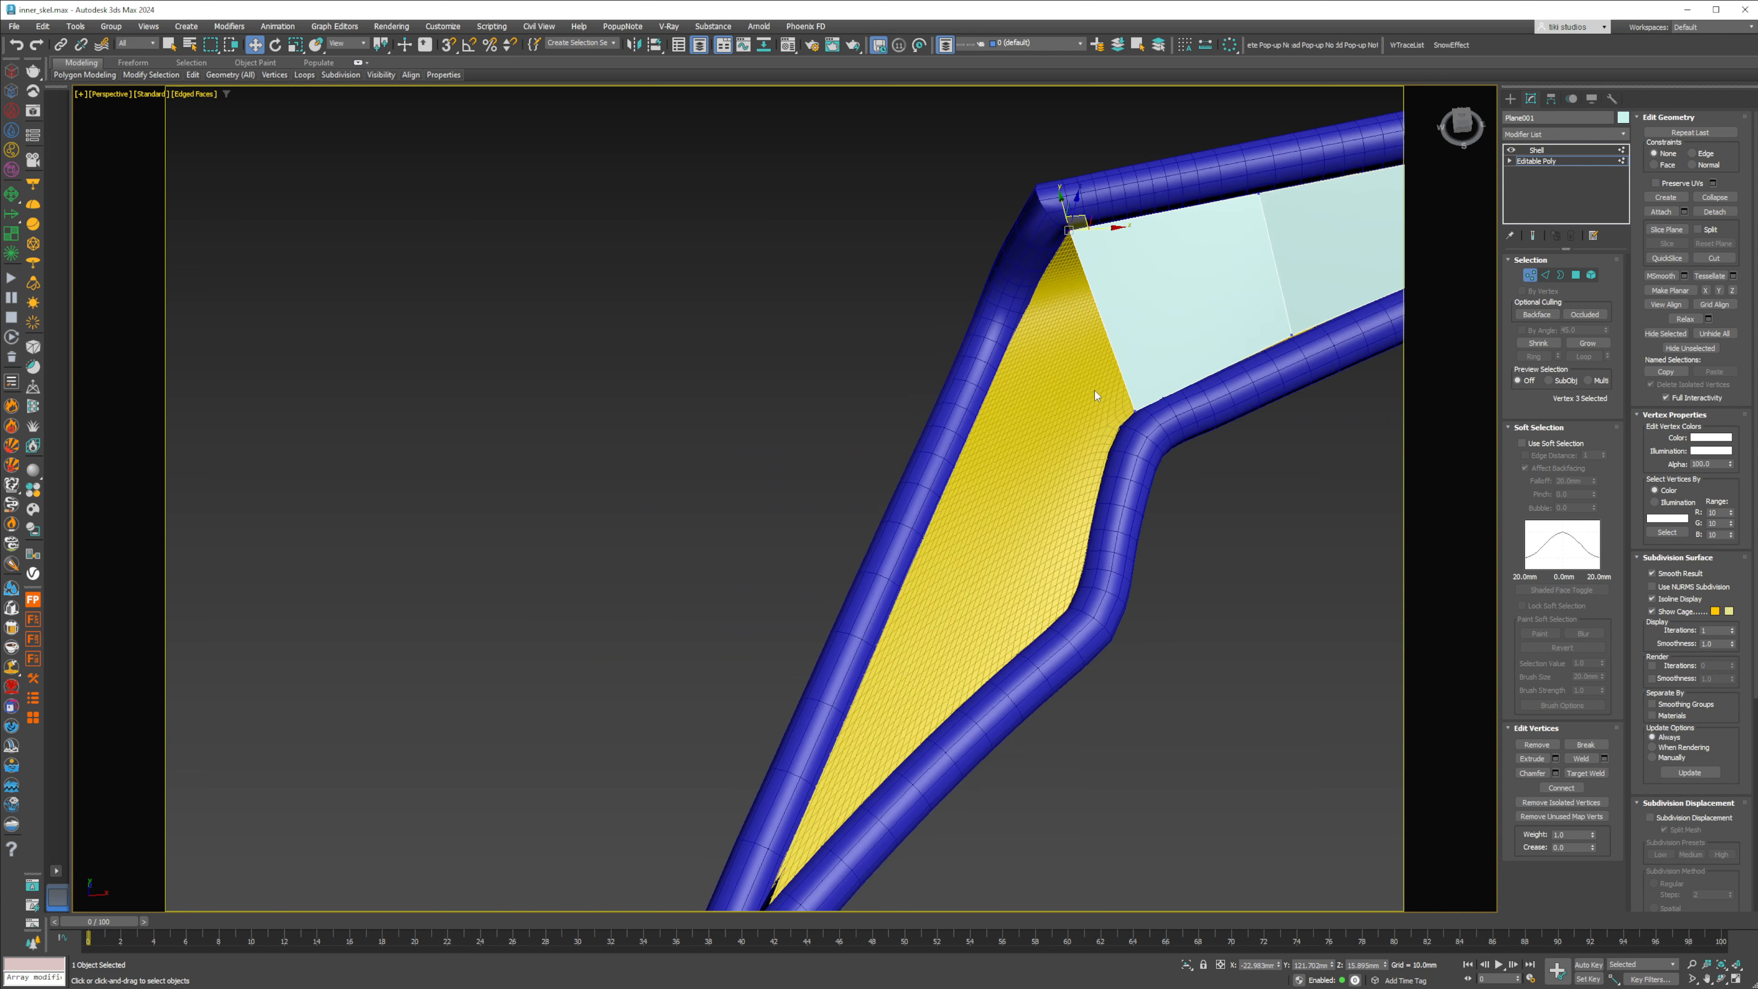
# Step: Extend the plane's edge at the main bend into a new face and move its outer vertex to the opposite rim
pyautogui.press('2')
pyautogui.click(1119, 374)
pyautogui.moveTo(1117, 314); pyautogui.dragTo(1094, 335)
pyautogui.press('1')
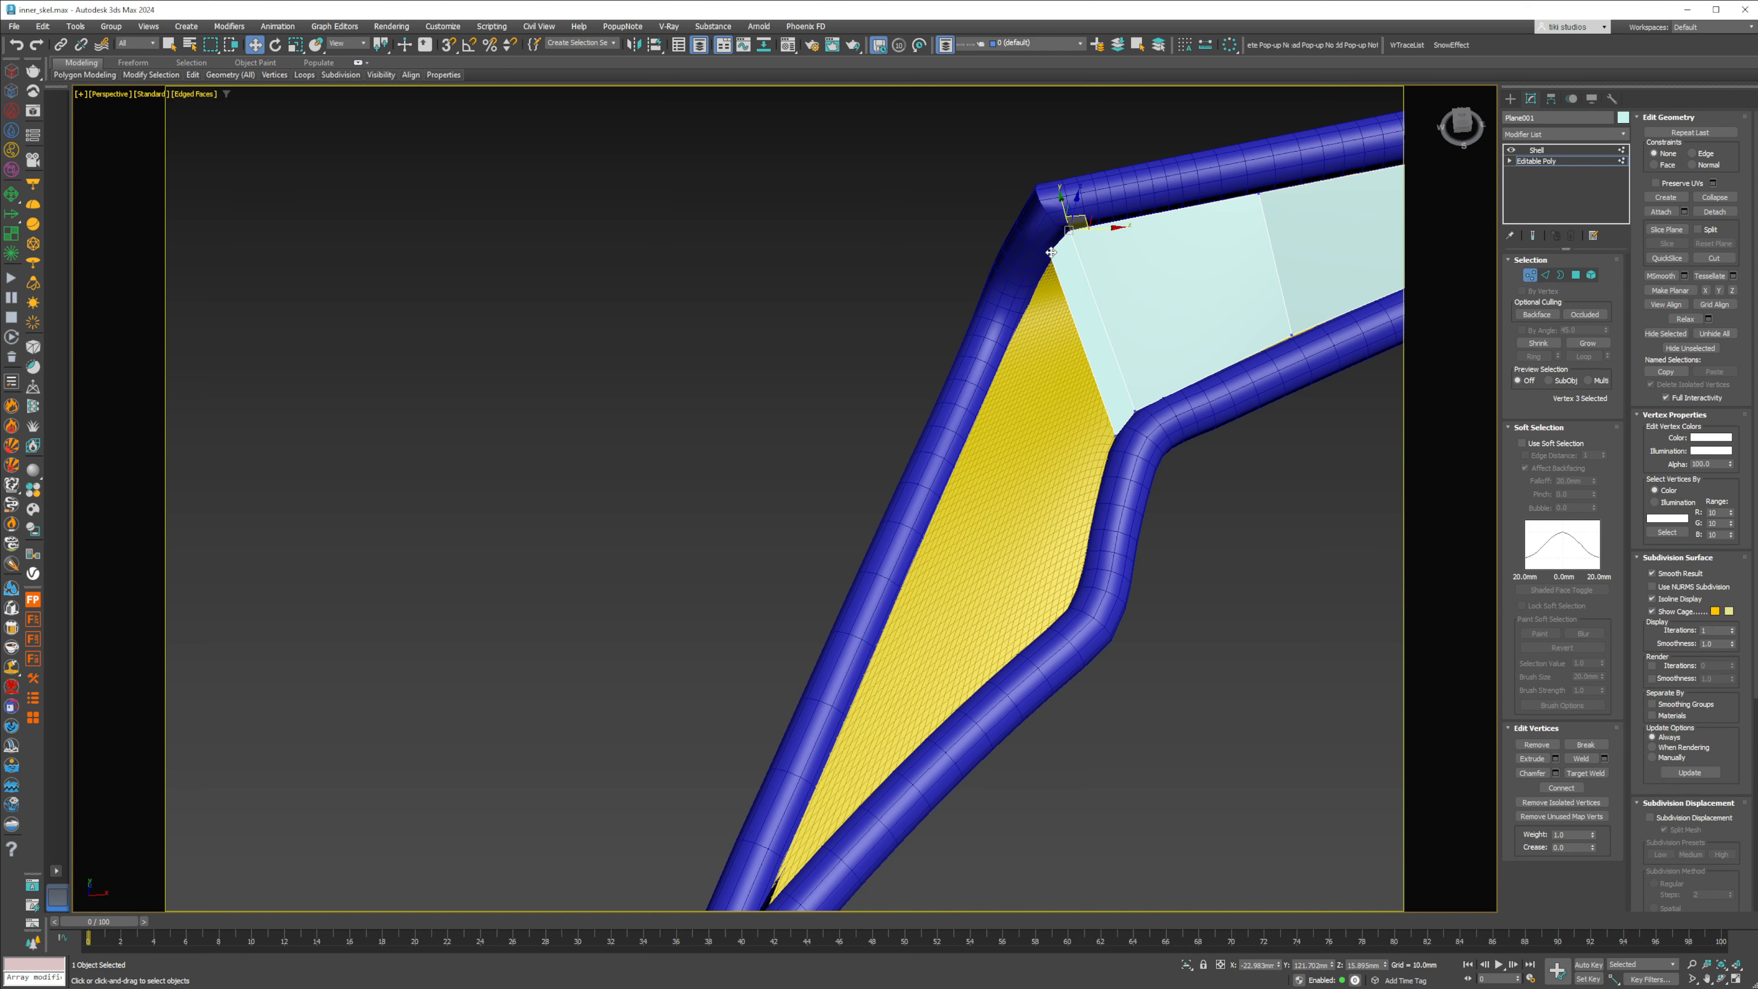
pyautogui.moveTo(1051, 255); pyautogui.dragTo(1001, 379)
pyautogui.keyDown('alt'); pyautogui.moveTo(1003, 380); pyautogui.dragTo(1053, 352, button='middle'); pyautogui.keyUp('alt')
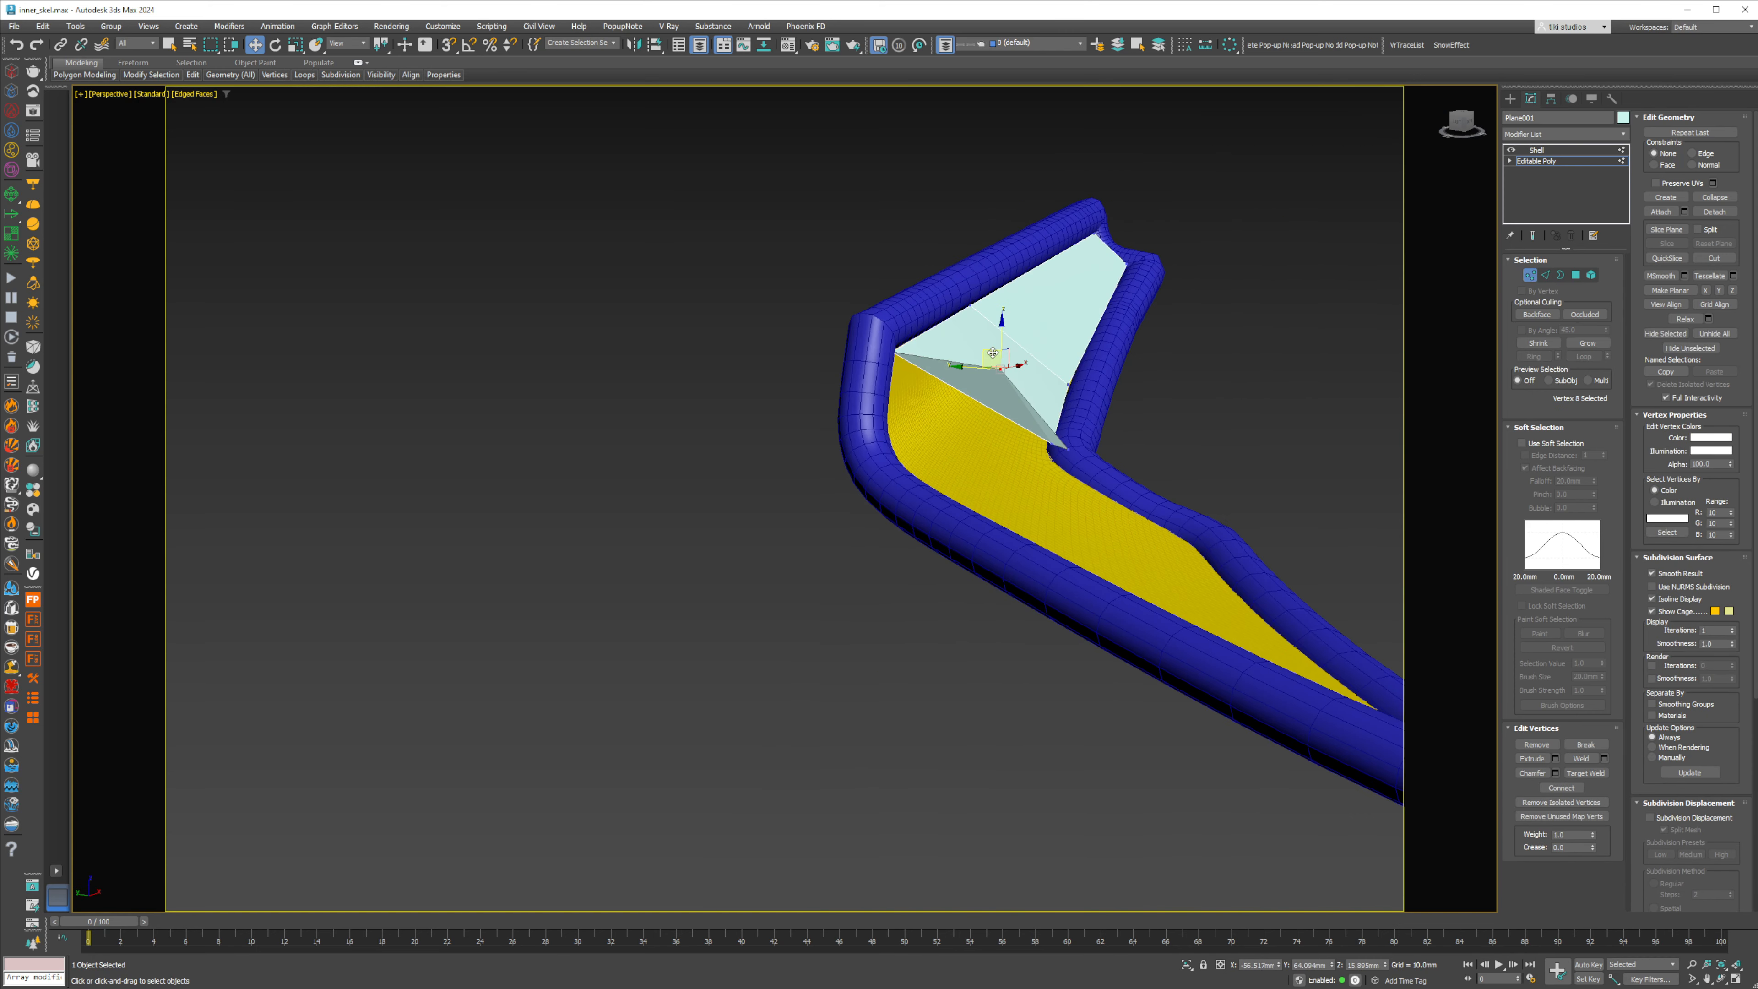
pyautogui.moveTo(993, 353); pyautogui.dragTo(968, 484)
pyautogui.keyDown('alt'); pyautogui.moveTo(1017, 433); pyautogui.dragTo(991, 476, button='middle'); pyautogui.keyUp('alt')
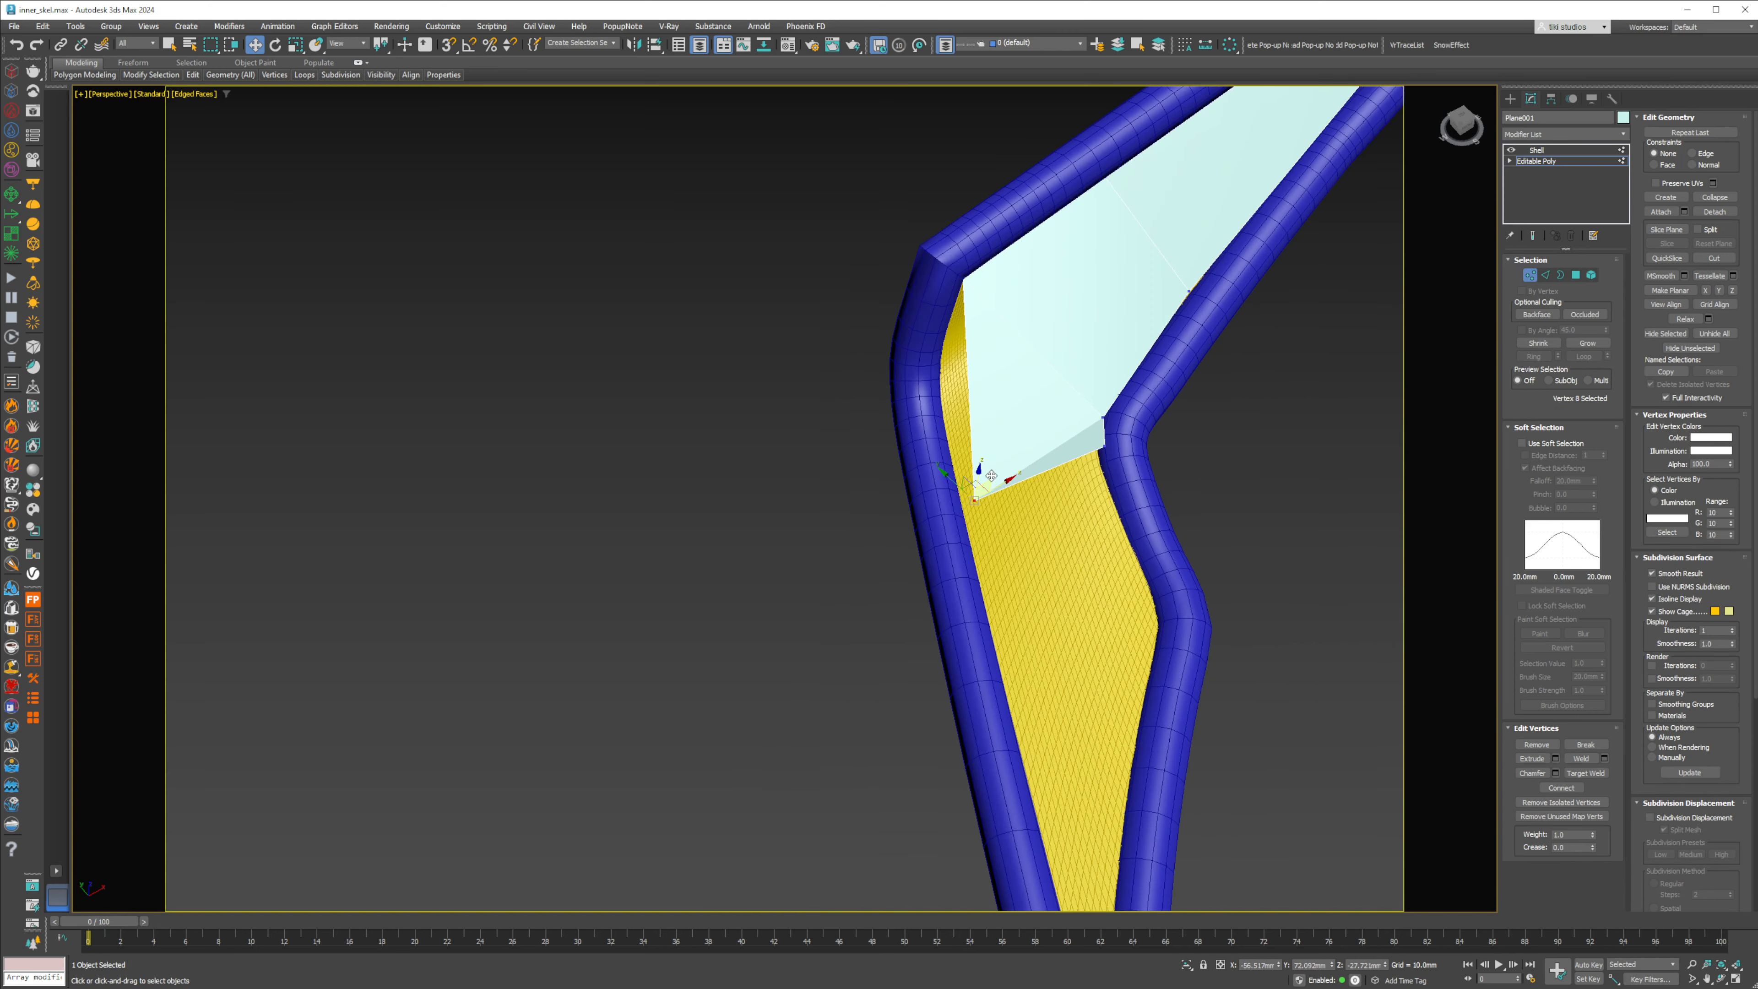
pyautogui.moveTo(964, 482); pyautogui.dragTo(951, 485)
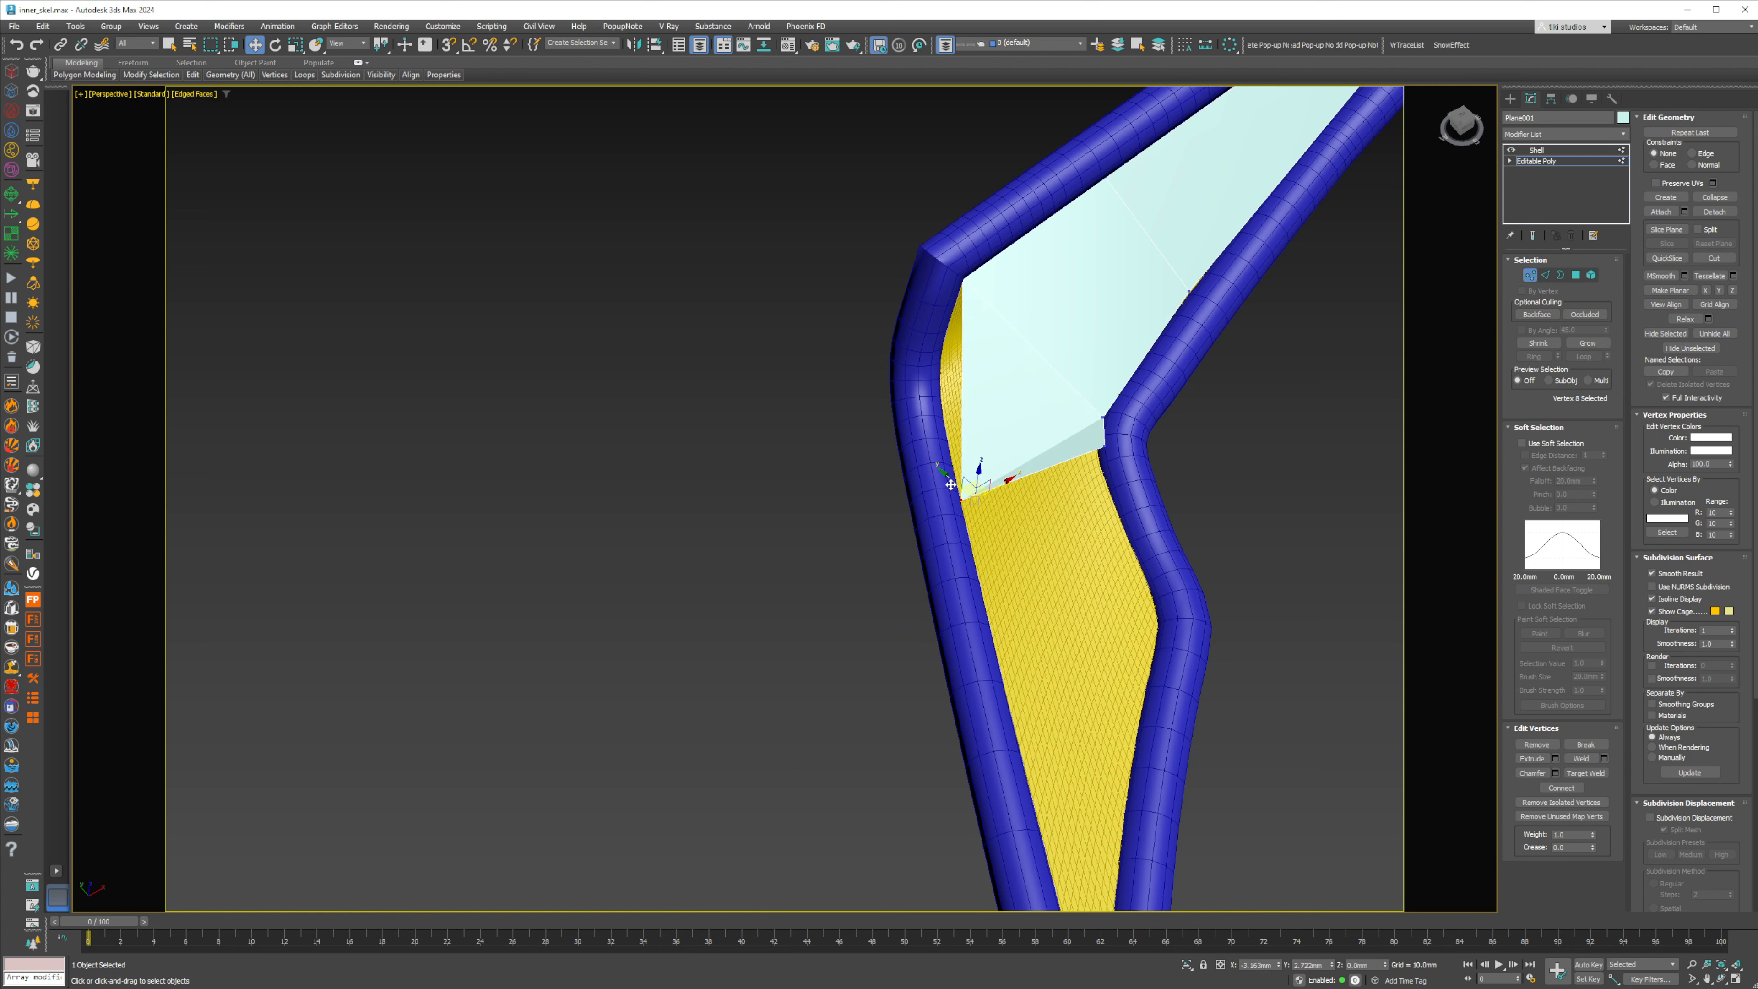
# Step: Extend the plane with two more faces toward the blade's narrow end and remove one end vertex to finish in a triangle
pyautogui.press('2')
pyautogui.click(1051, 471)
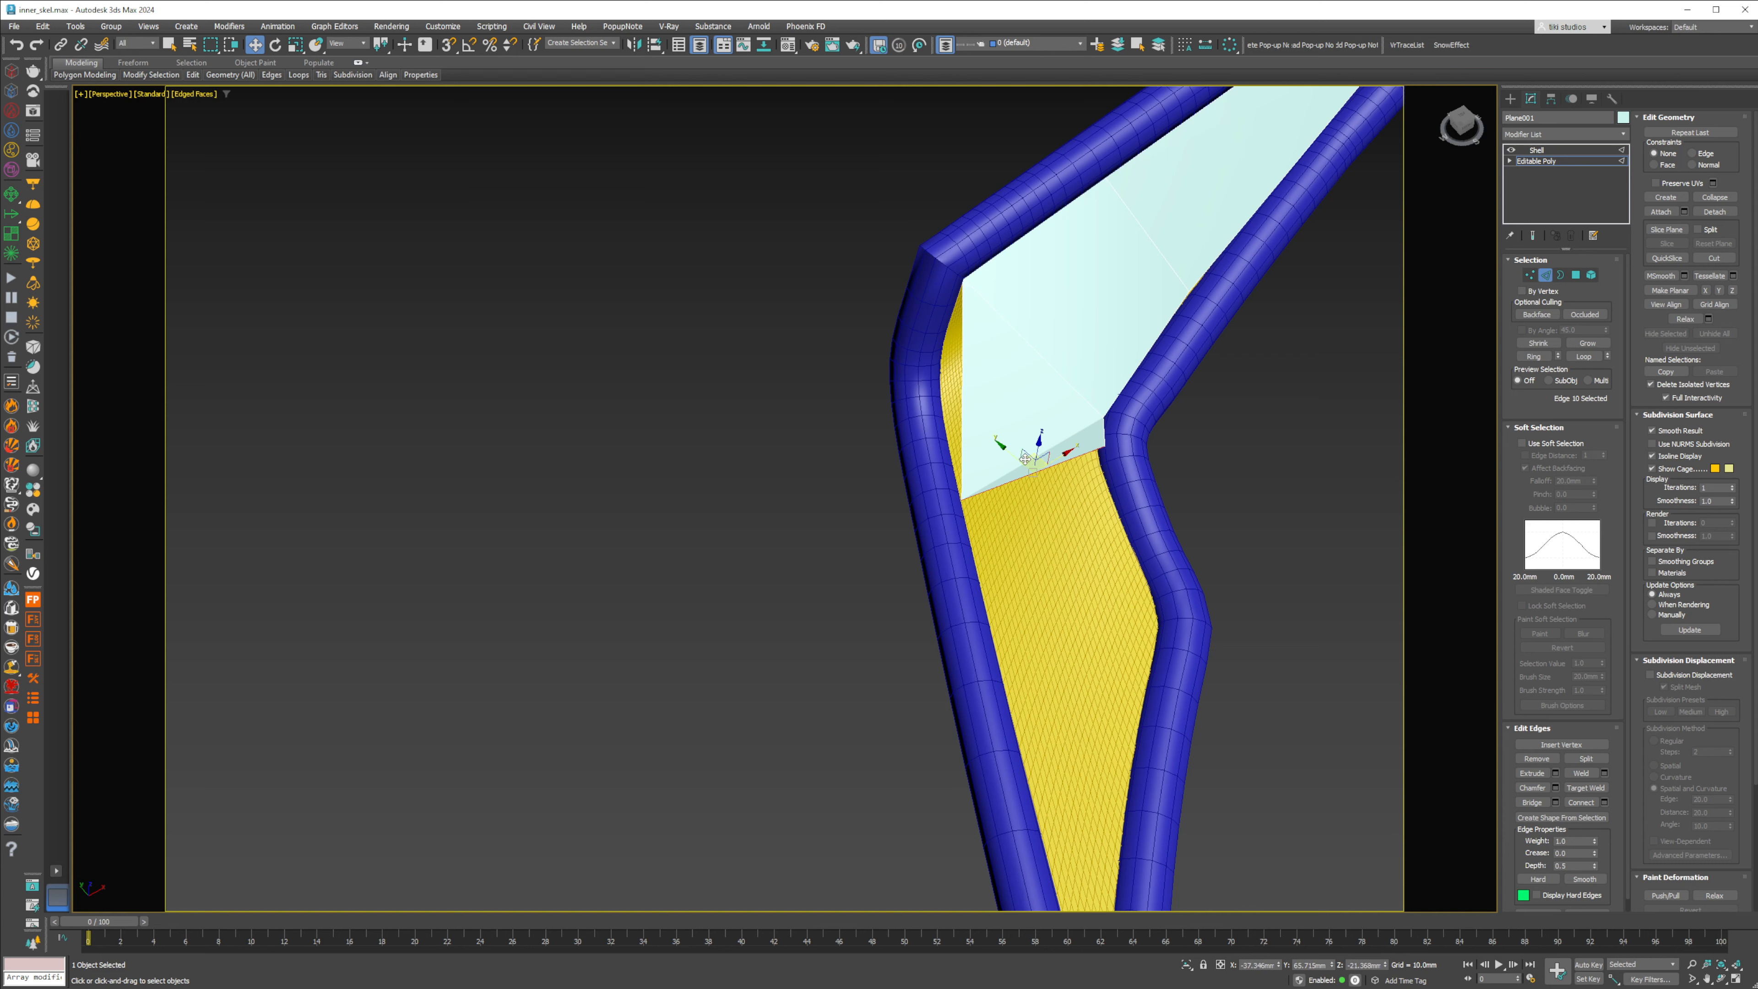
pyautogui.keyDown('shift'); pyautogui.moveTo(1025, 458); pyautogui.dragTo(1085, 683); pyautogui.keyUp('shift')
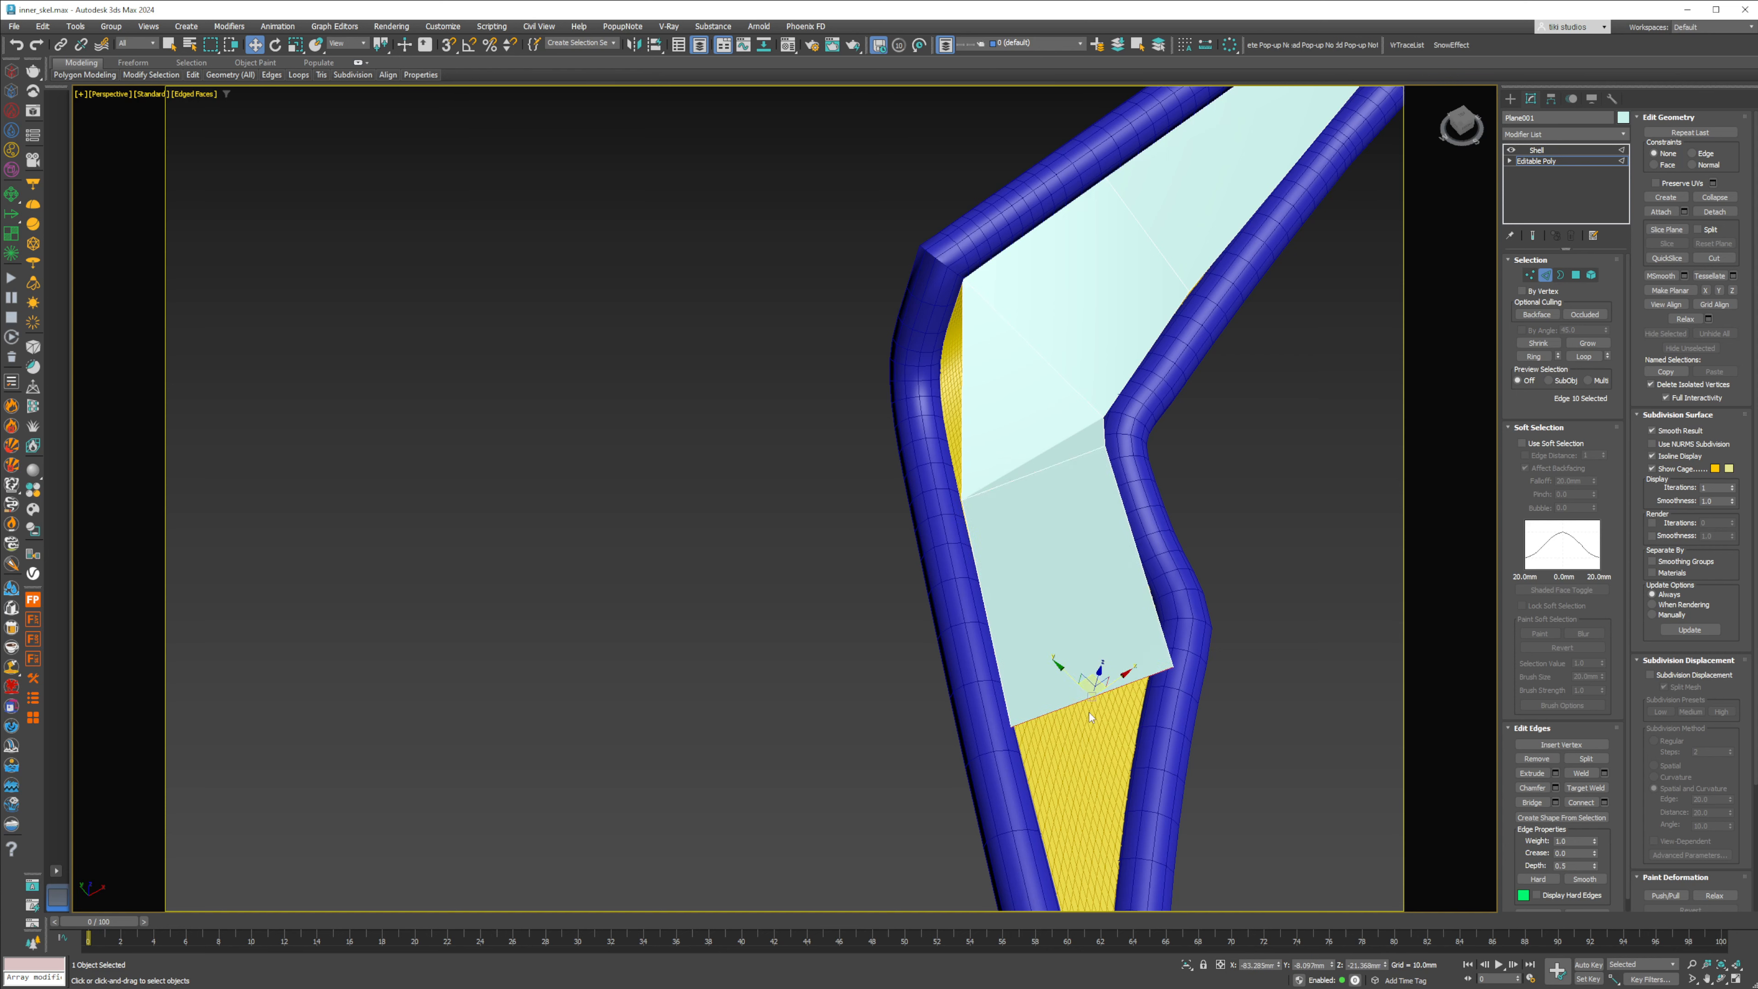
pyautogui.moveTo(1090, 717); pyautogui.dragTo(1051, 459, button='middle')
pyautogui.keyDown('shift'); pyautogui.moveTo(1039, 412); pyautogui.dragTo(1148, 743); pyautogui.keyUp('shift')
pyautogui.press('1')
pyautogui.moveTo(1277, 716); pyautogui.dragTo(1226, 744)
pyautogui.press('BackSpace')
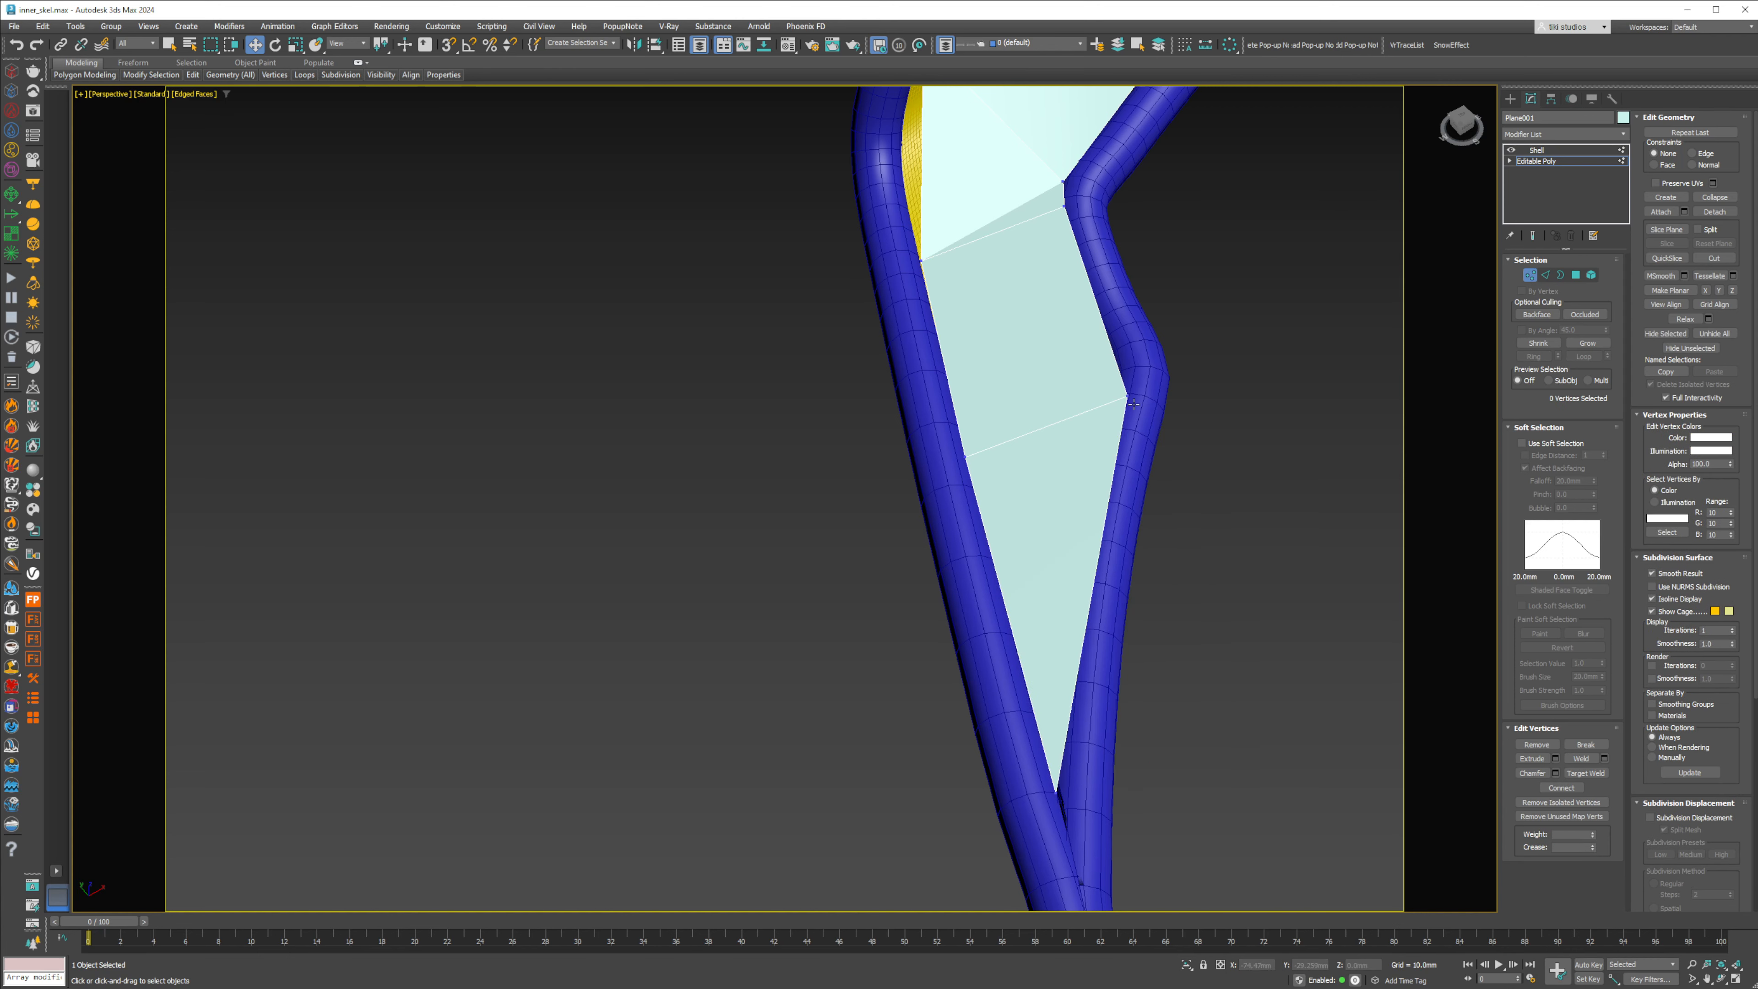
# Step: Toggle see-through display to locate the vertex near the inner rim's bend and move it toward the rim
pyautogui.hotkey('alt', 'x')
pyautogui.click(1126, 397)
pyautogui.keyDown('alt'); pyautogui.moveTo(1110, 413); pyautogui.dragTo(1108, 471, button='middle'); pyautogui.keyUp('alt')
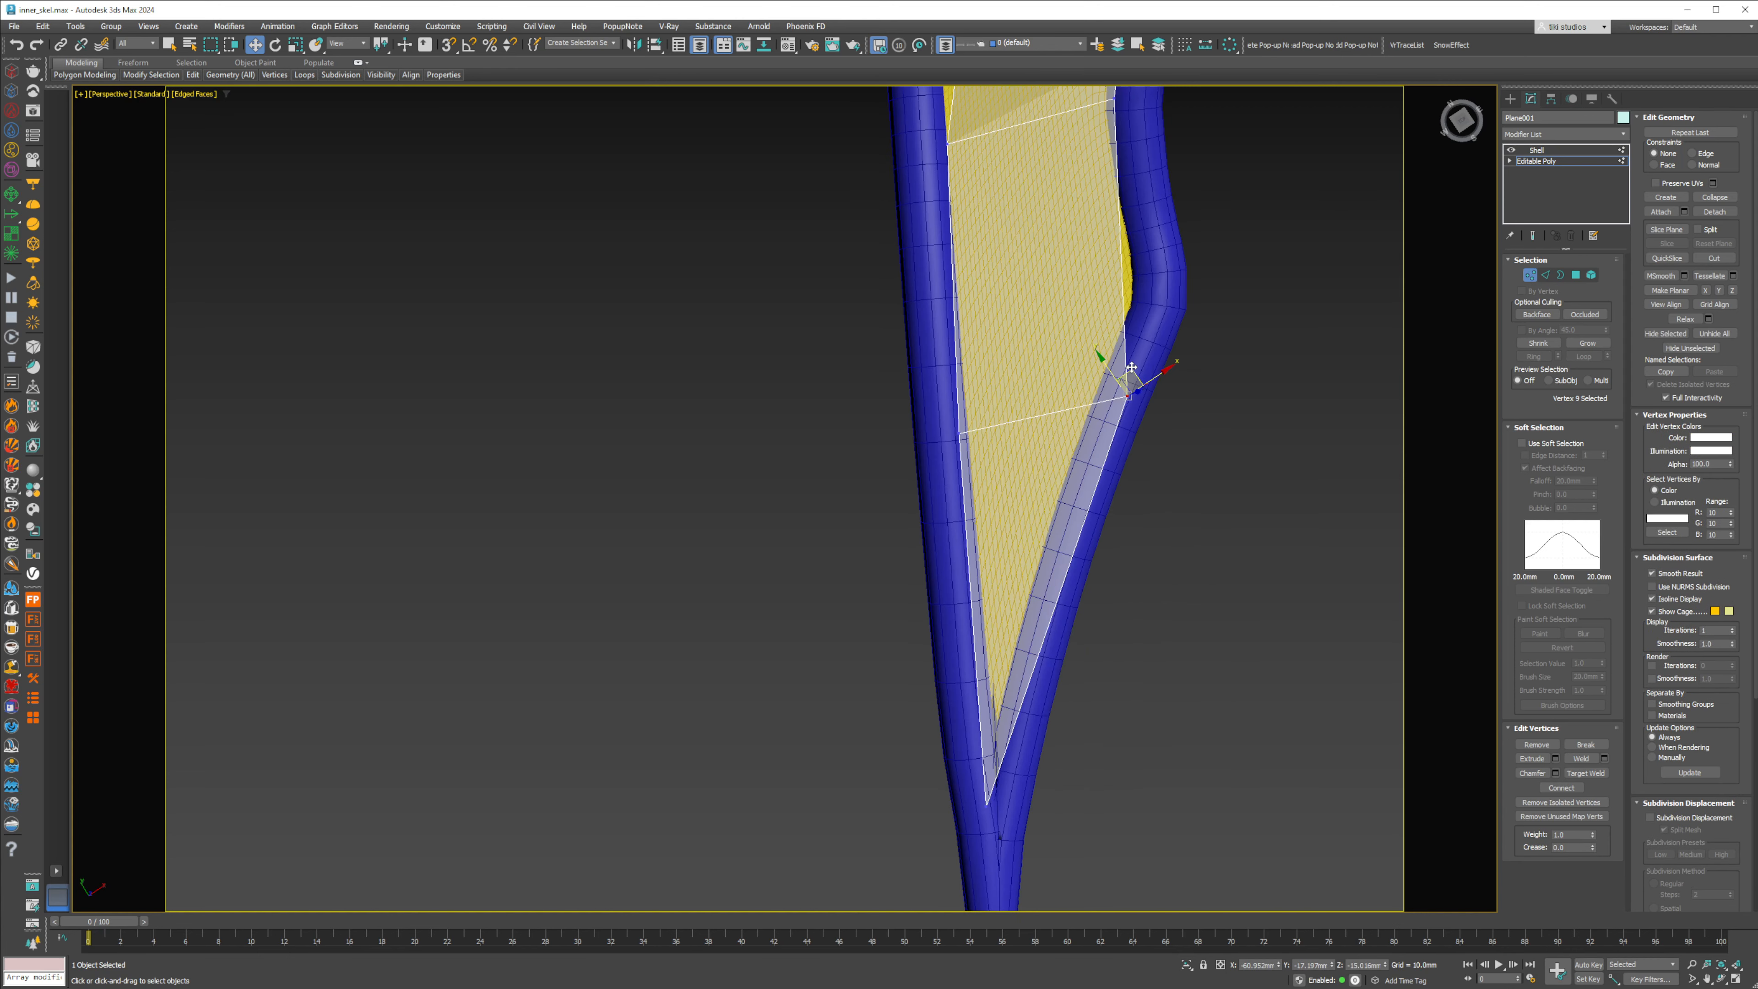
pyautogui.hotkey('alt', 'x')
pyautogui.moveTo(1132, 369); pyautogui.dragTo(1140, 249)
# Step: Lower the vertices of the new faces in a near-side view to follow the height of the rim tube
pyautogui.keyDown('alt'); pyautogui.moveTo(1140, 249); pyautogui.dragTo(707, 209, button='middle'); pyautogui.keyUp('alt')
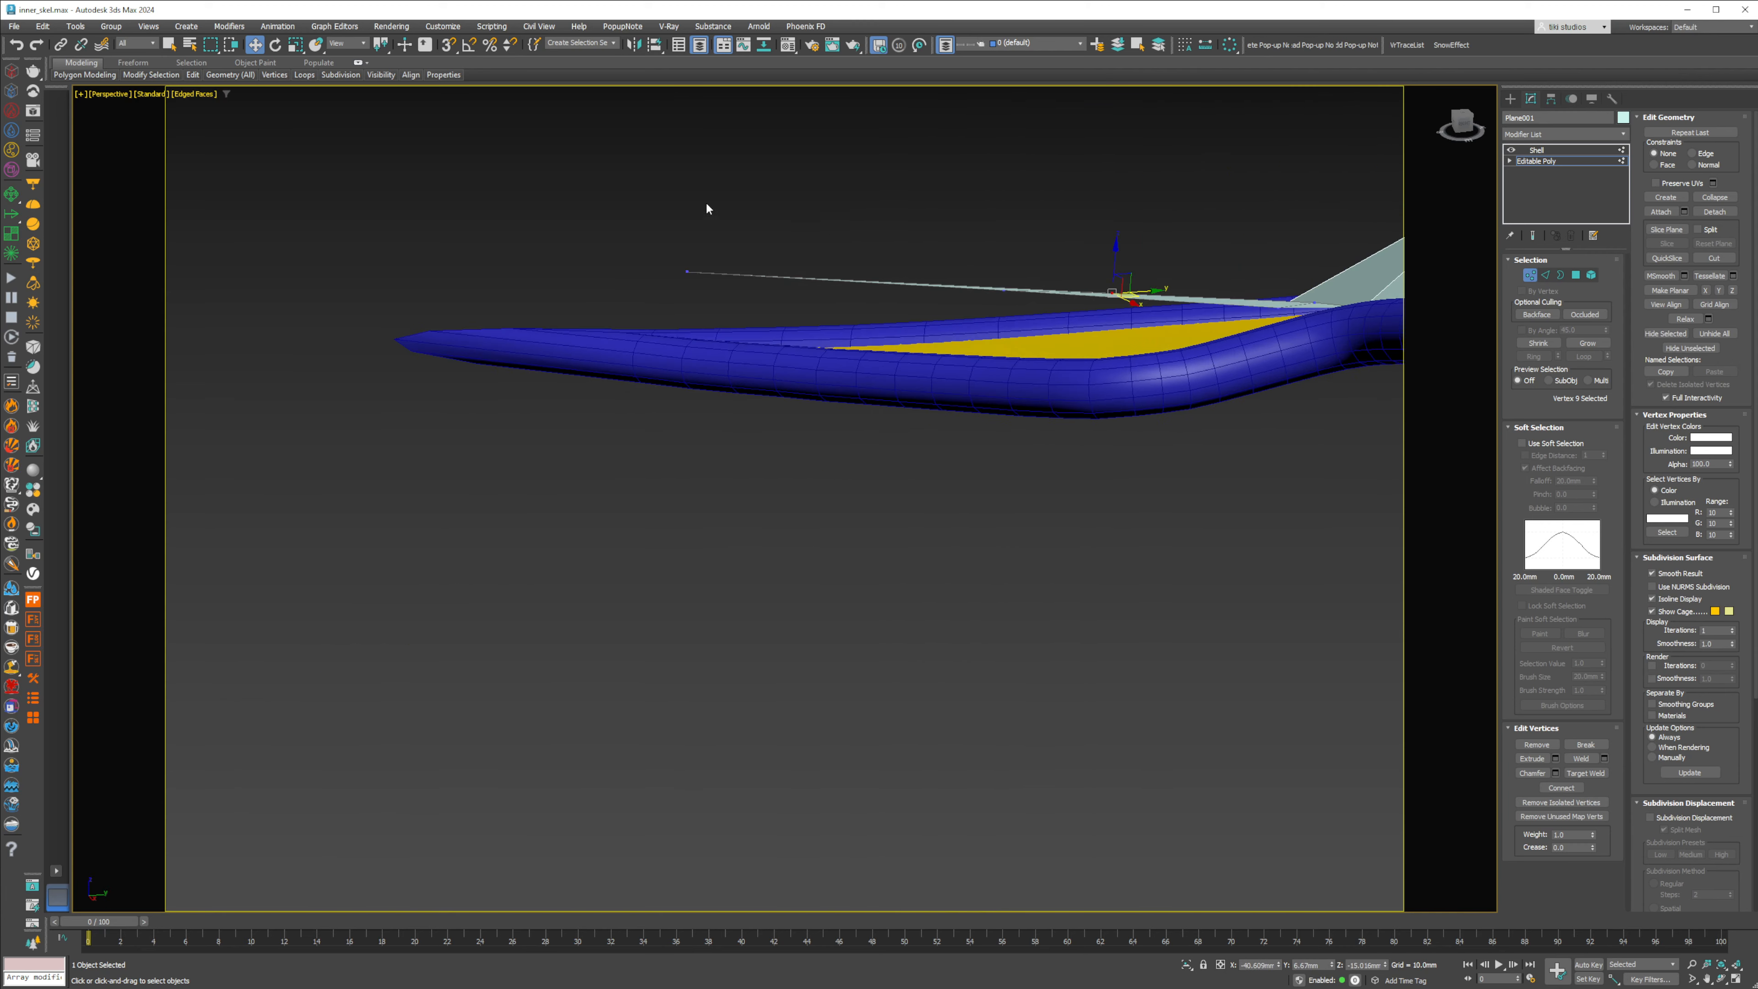
pyautogui.moveTo(922, 245); pyautogui.dragTo(932, 285)
pyautogui.moveTo(1109, 339); pyautogui.dragTo(1117, 359)
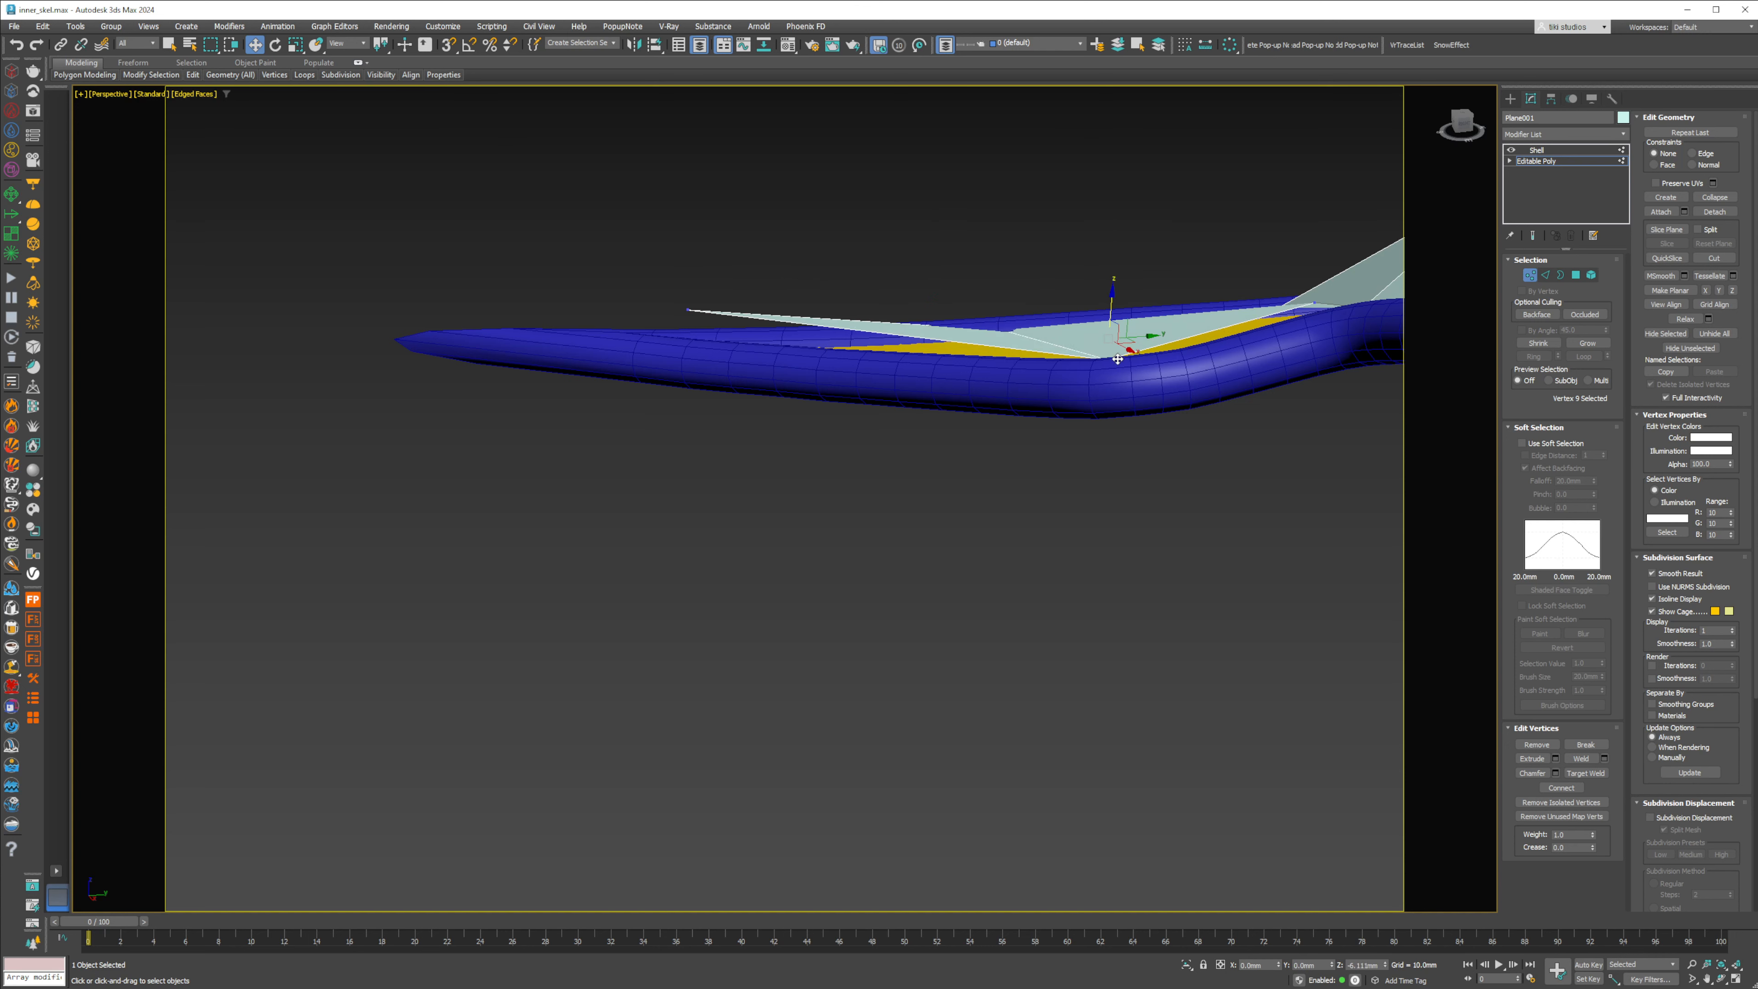
pyautogui.moveTo(1311, 303); pyautogui.dragTo(1321, 320)
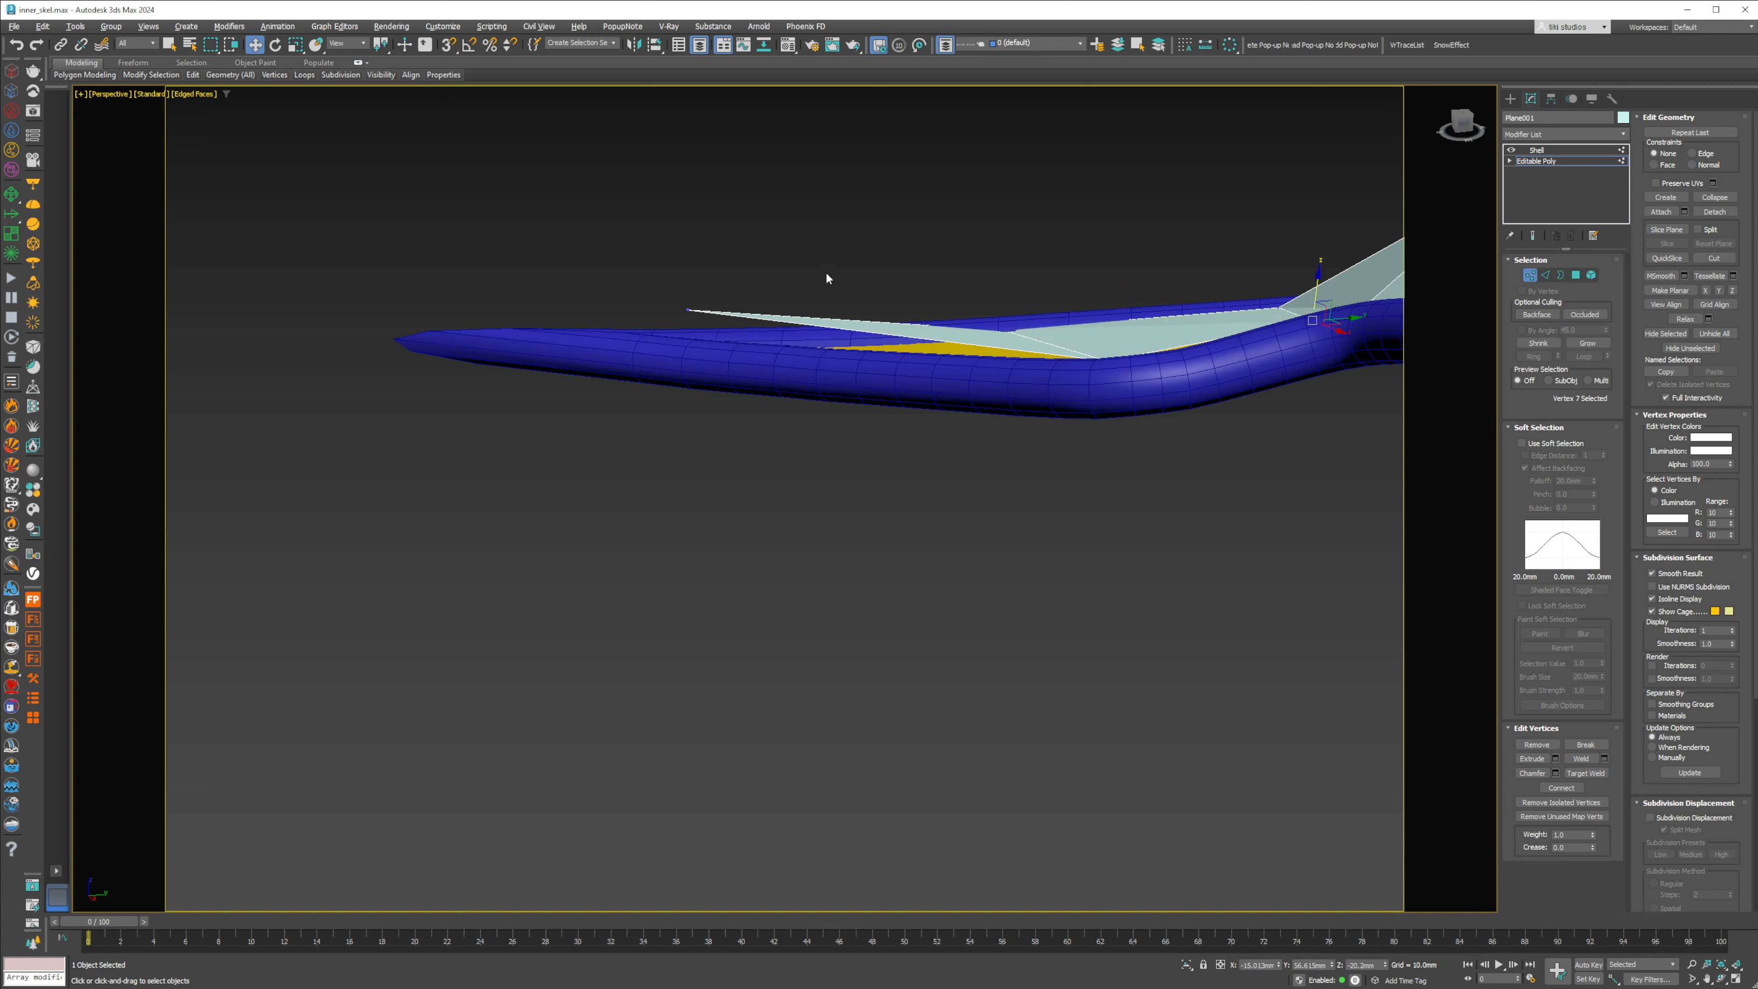
pyautogui.moveTo(686, 270); pyautogui.dragTo(694, 296)
# Step: Position the triangle's end vertex in the gap where the two rim tubes converge
pyautogui.keyDown('alt'); pyautogui.moveTo(694, 296); pyautogui.dragTo(718, 331, button='middle'); pyautogui.keyUp('alt')
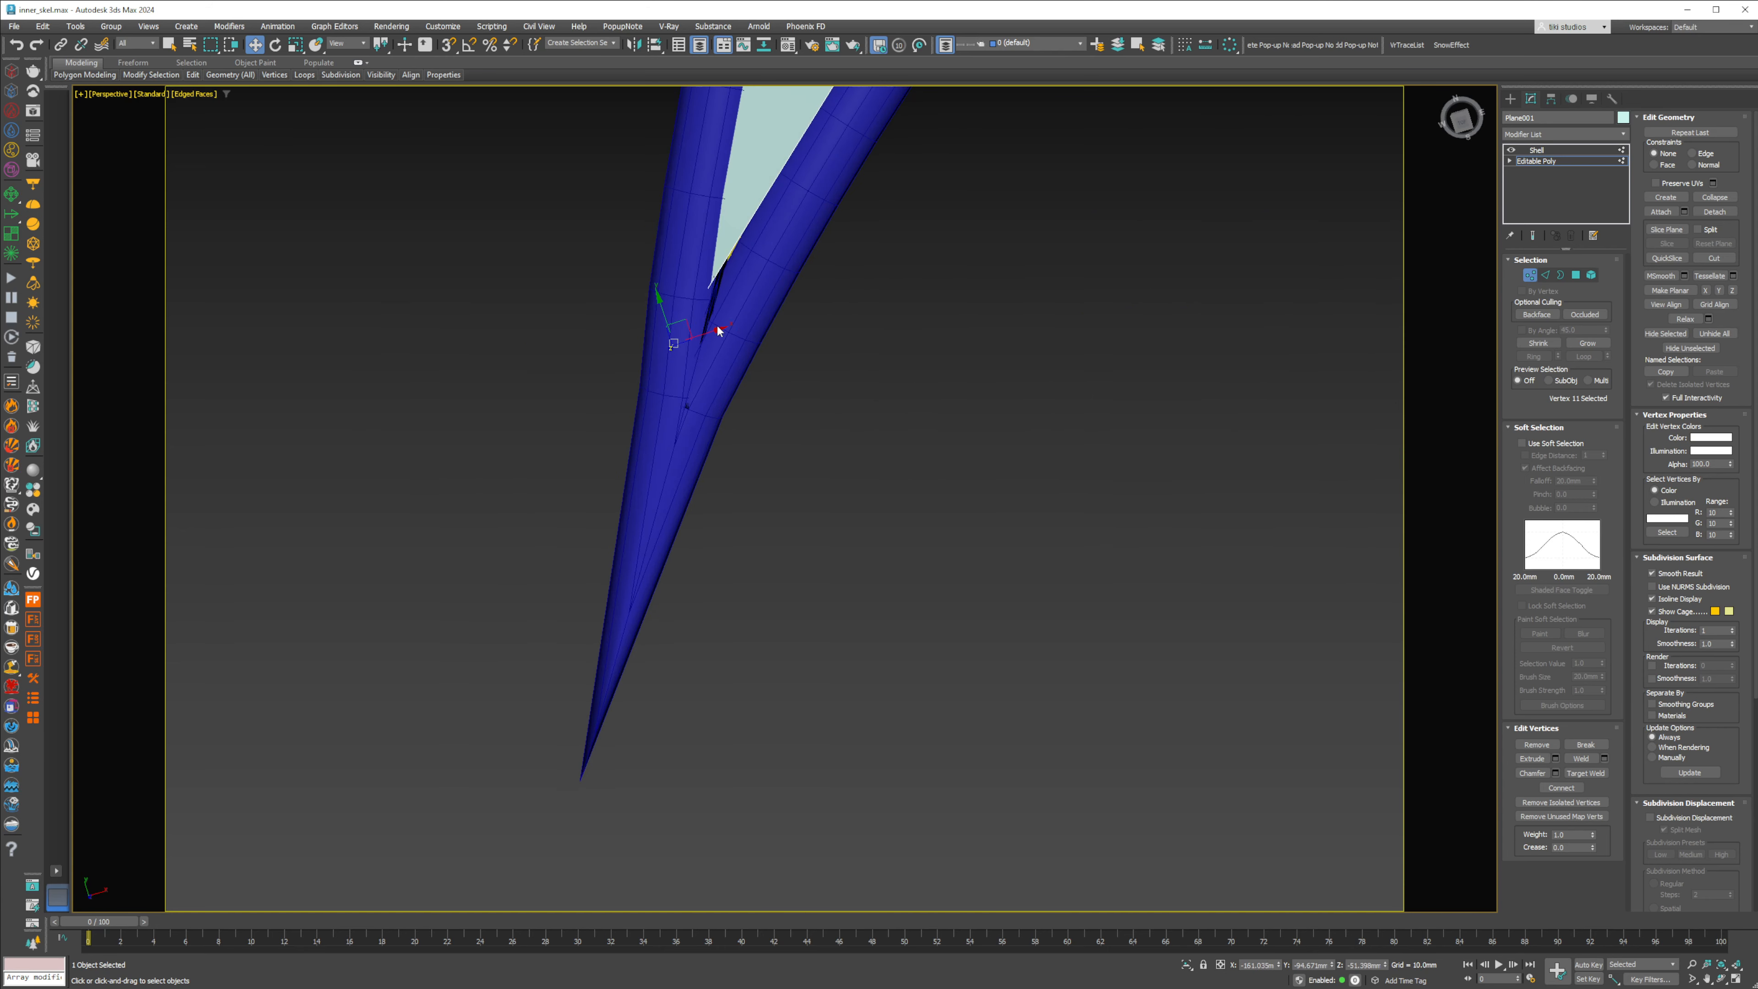
pyautogui.moveTo(684, 319); pyautogui.dragTo(728, 263)
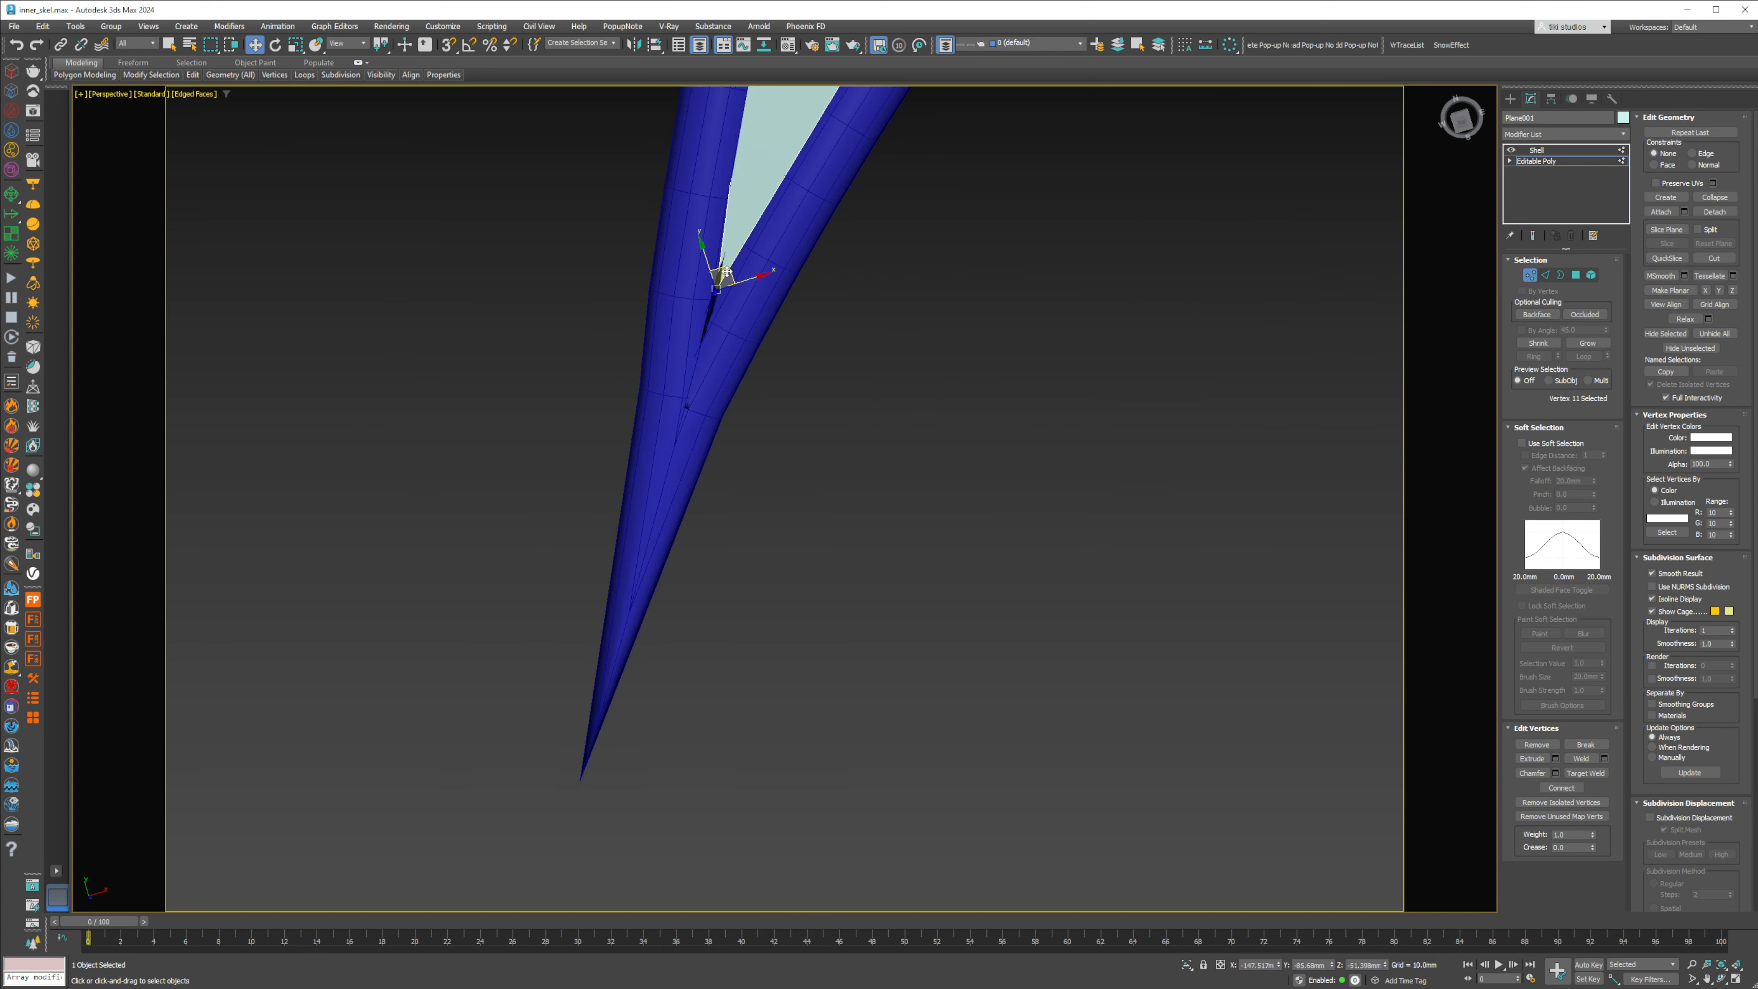
pyautogui.moveTo(728, 264)
pyautogui.keyDown('alt'); pyautogui.mouseDown(button='middle')
pyautogui.moveTo(763, 210)
pyautogui.moveTo(725, 244)
pyautogui.mouseUp(button='middle'); pyautogui.keyUp('alt')
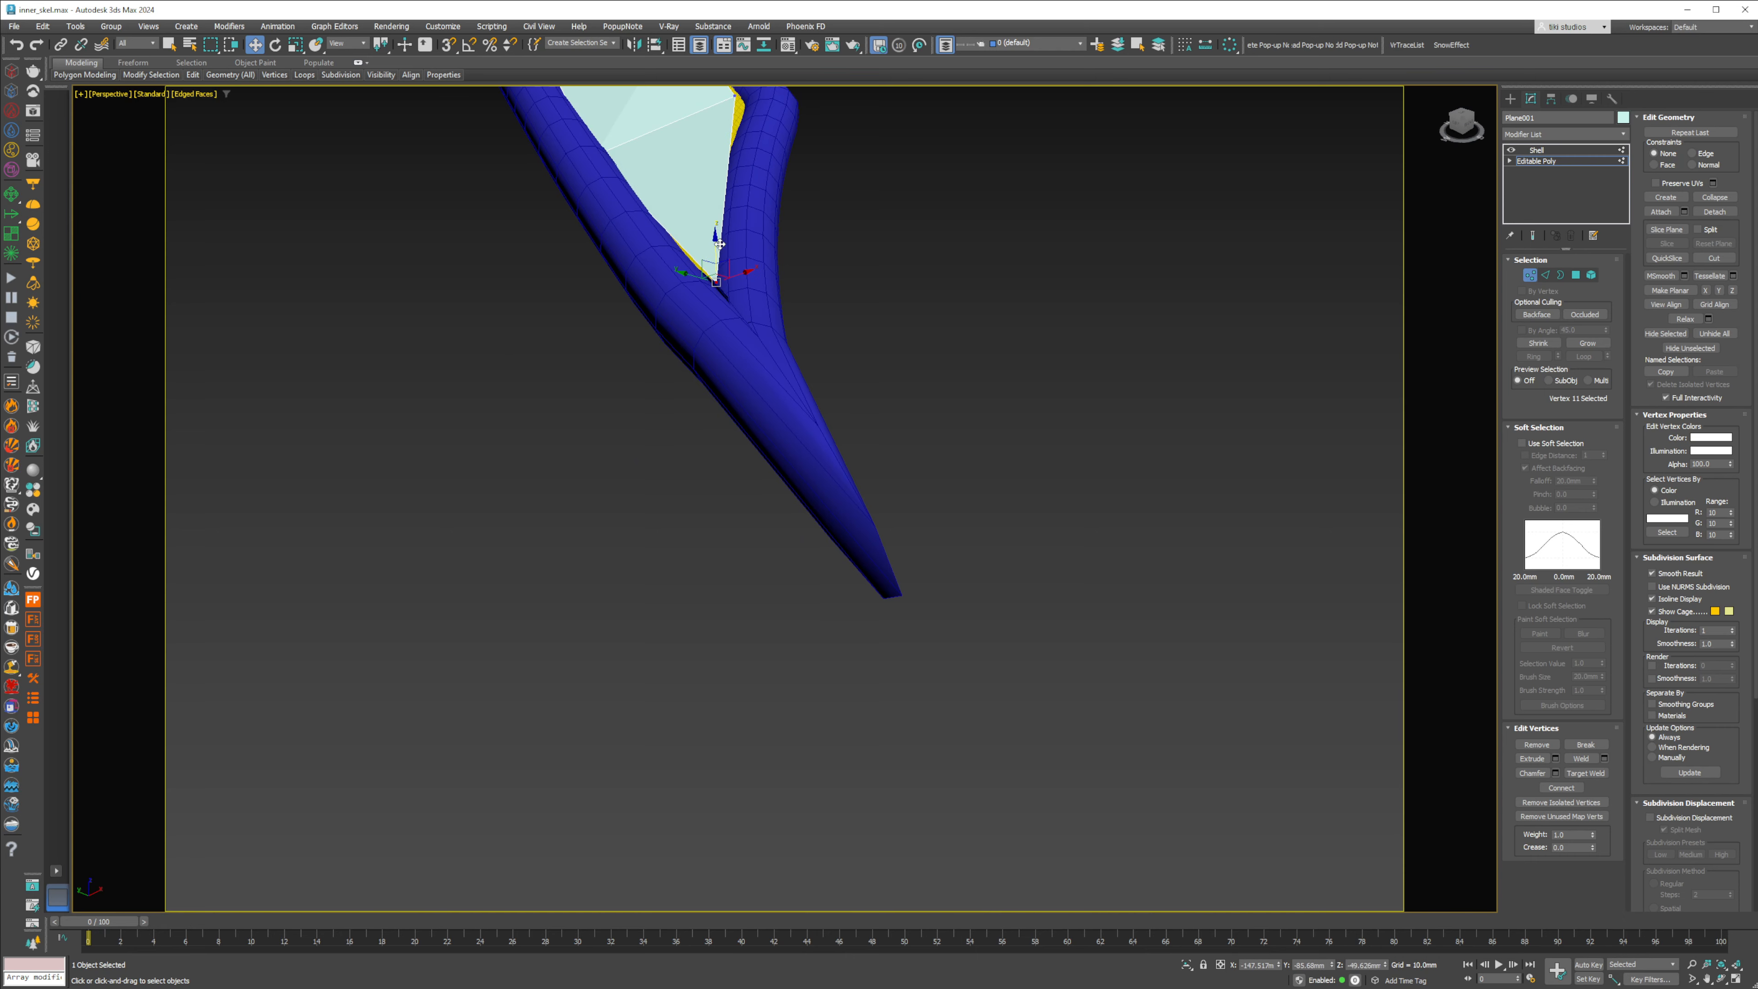
# Step: Connect the two long edges of the narrow triangle with a cross edge and fit its inner-side vertex to the rim
pyautogui.keyDown('alt'); pyautogui.moveTo(720, 244); pyautogui.dragTo(848, 264, button='middle'); pyautogui.keyUp('alt')
pyautogui.press('2')
pyautogui.keyDown('ctrl'); pyautogui.click(1048, 485); pyautogui.keyUp('ctrl')
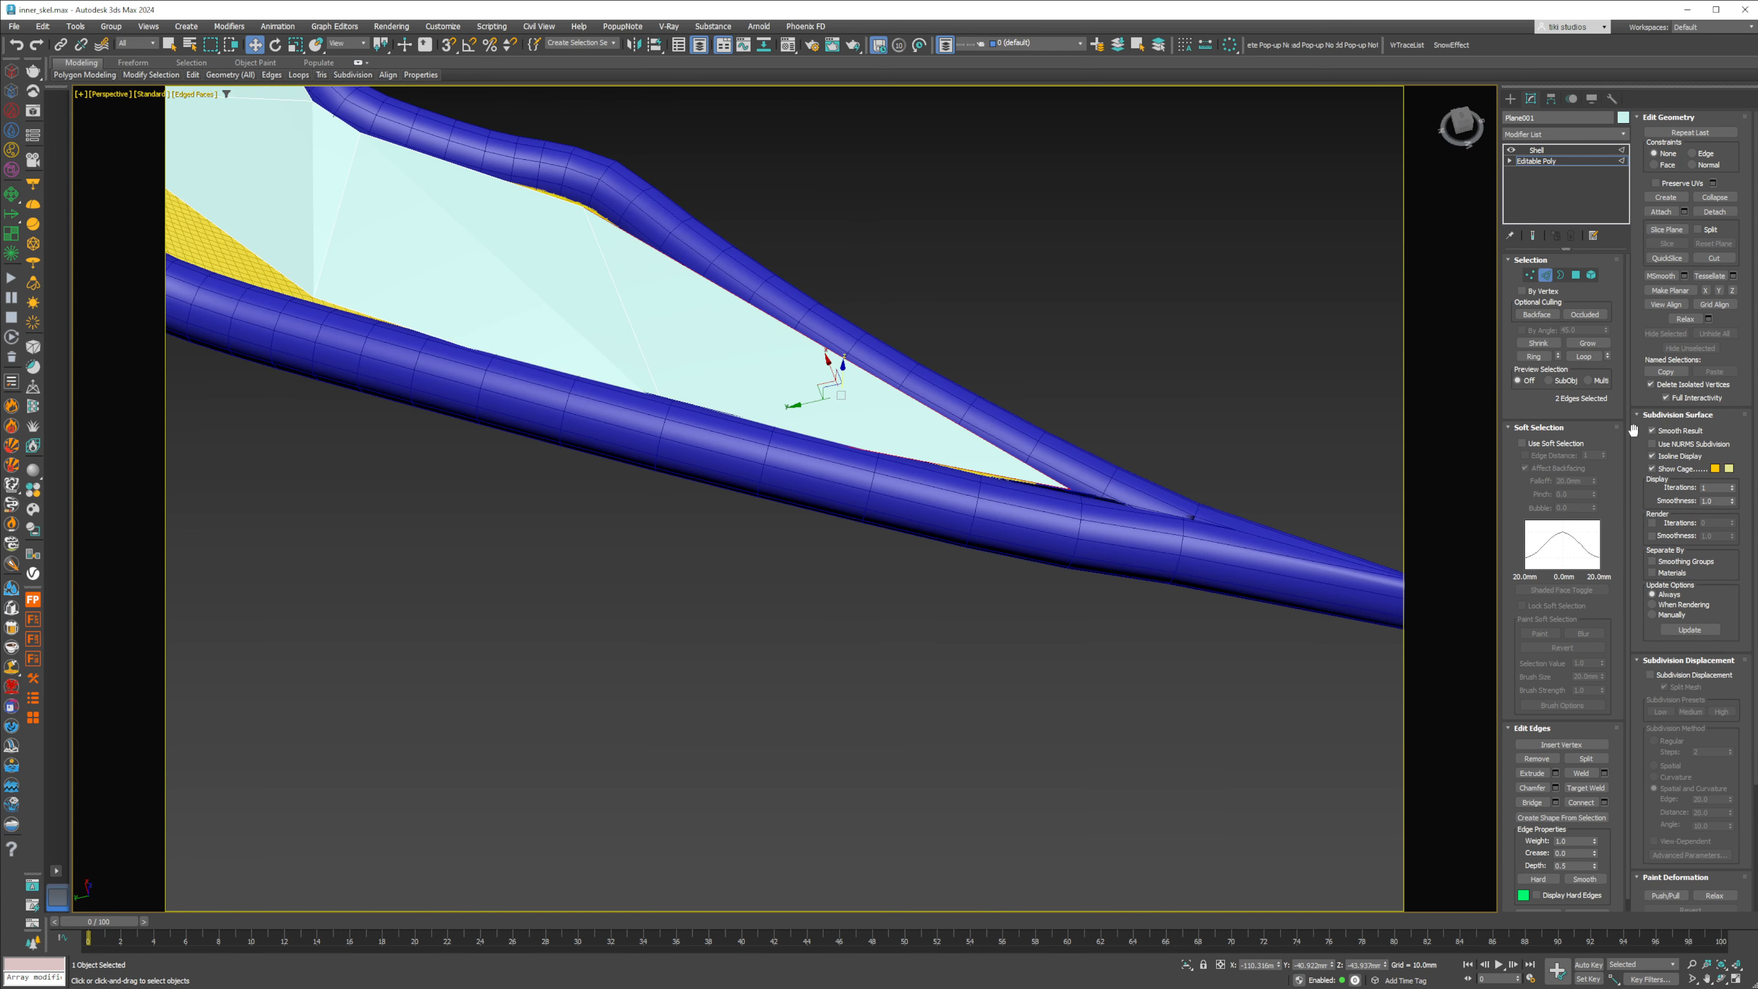
pyautogui.click(1590, 804)
pyautogui.press('1')
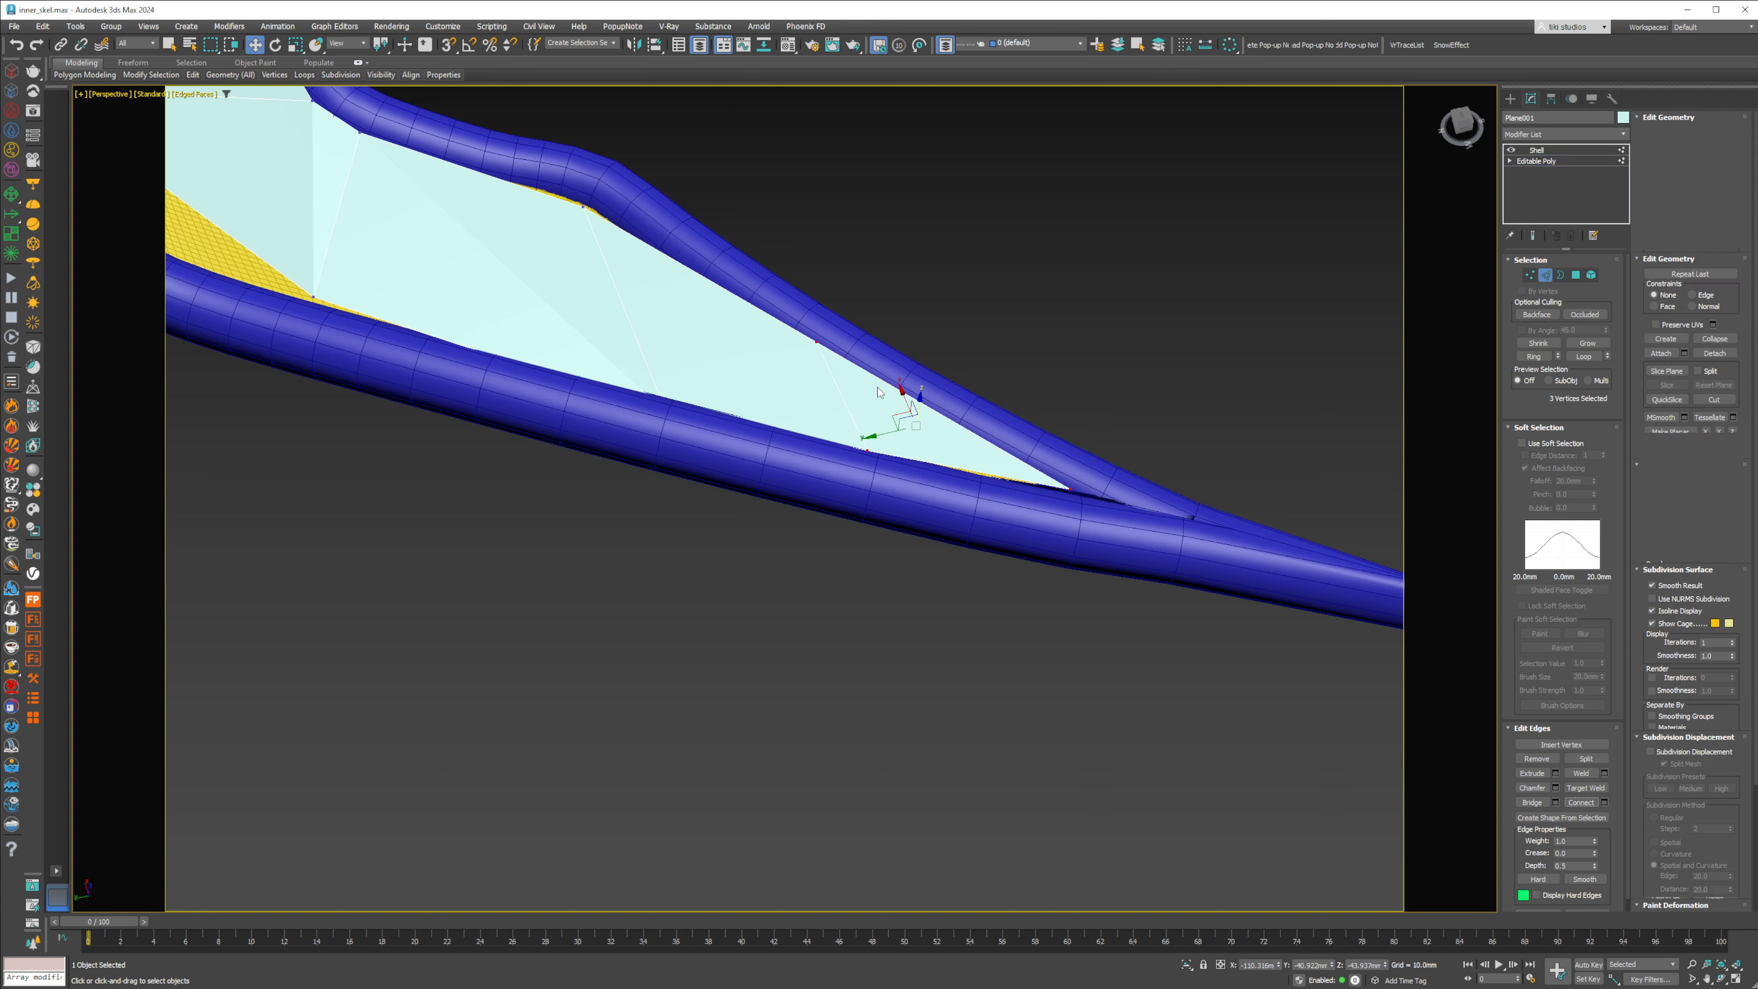
pyautogui.click(817, 342)
pyautogui.keyDown('alt'); pyautogui.moveTo(817, 342); pyautogui.dragTo(698, 396, button='middle'); pyautogui.keyUp('alt')
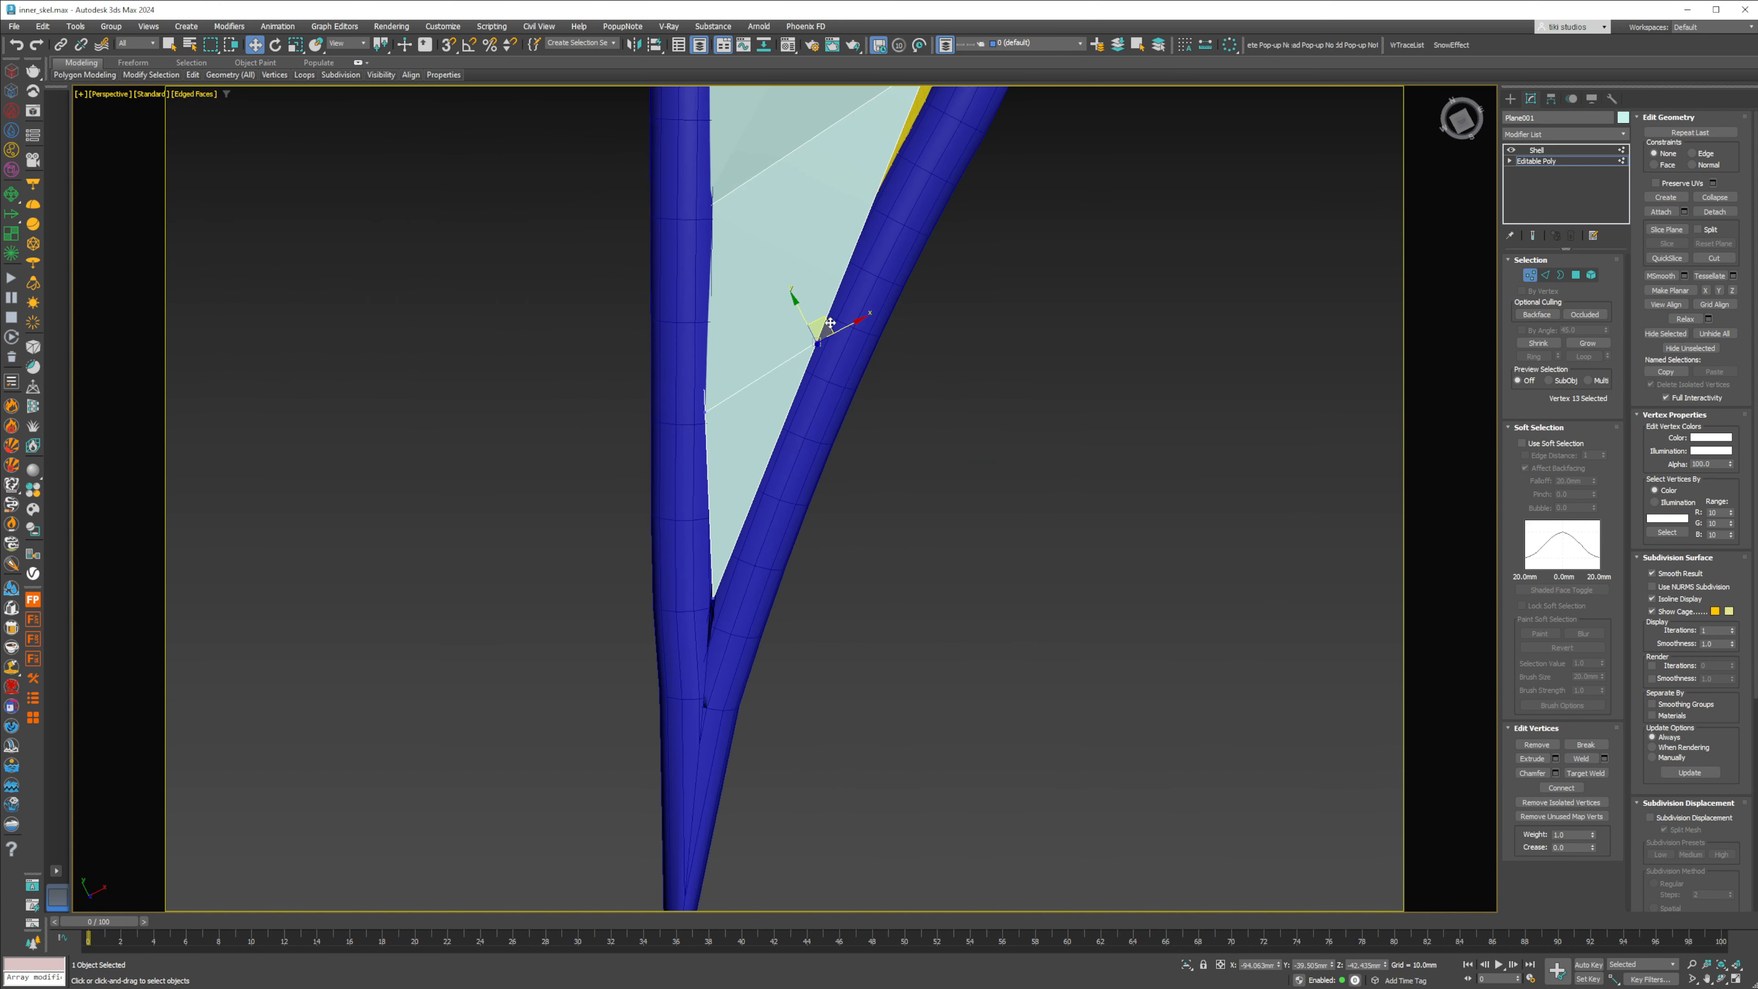
pyautogui.moveTo(823, 327)
pyautogui.mouseDown()
pyautogui.moveTo(798, 306)
pyautogui.moveTo(816, 321)
pyautogui.mouseUp()
pyautogui.moveTo(816, 321)
pyautogui.keyDown('alt'); pyautogui.mouseDown(button='middle')
pyautogui.moveTo(784, 278)
pyautogui.moveTo(811, 291)
pyautogui.mouseUp(button='middle'); pyautogui.keyUp('alt')
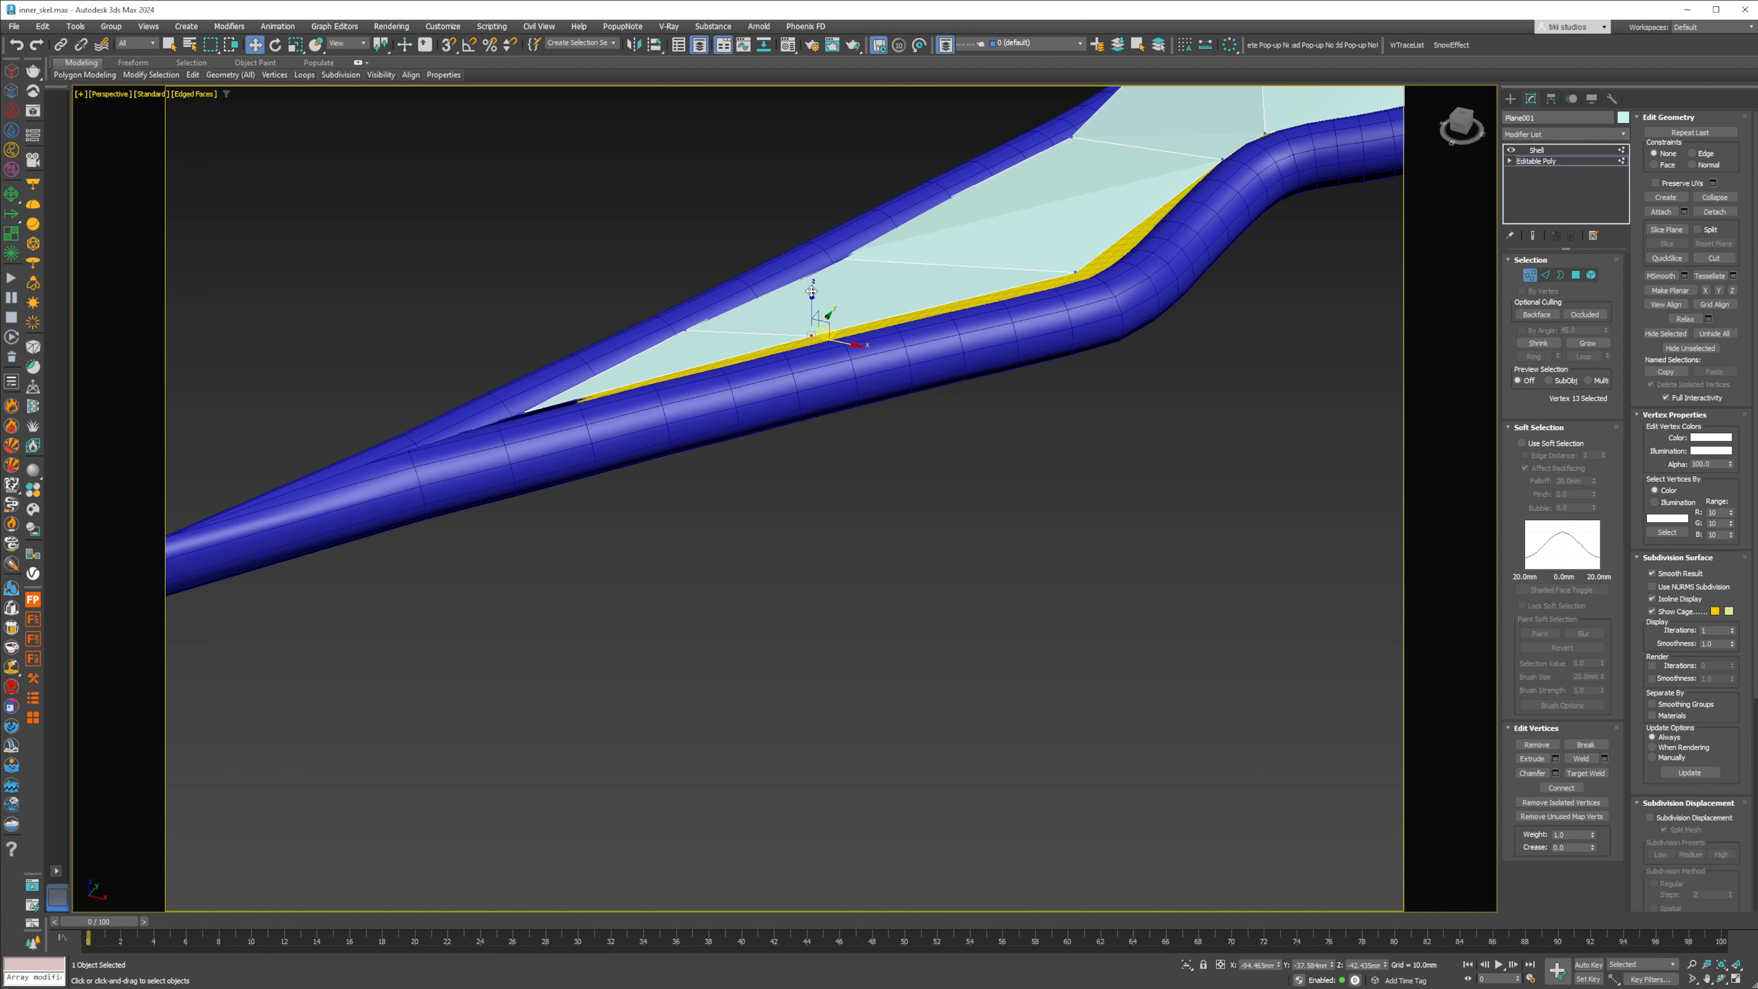
pyautogui.moveTo(813, 305); pyautogui.dragTo(810, 310)
# Step: Fit the vertex at the inner rim's bend to the tube, and insert a cross edge above it with its outer vertex on the rim
pyautogui.click(1076, 273)
pyautogui.moveTo(1087, 254); pyautogui.dragTo(1087, 264)
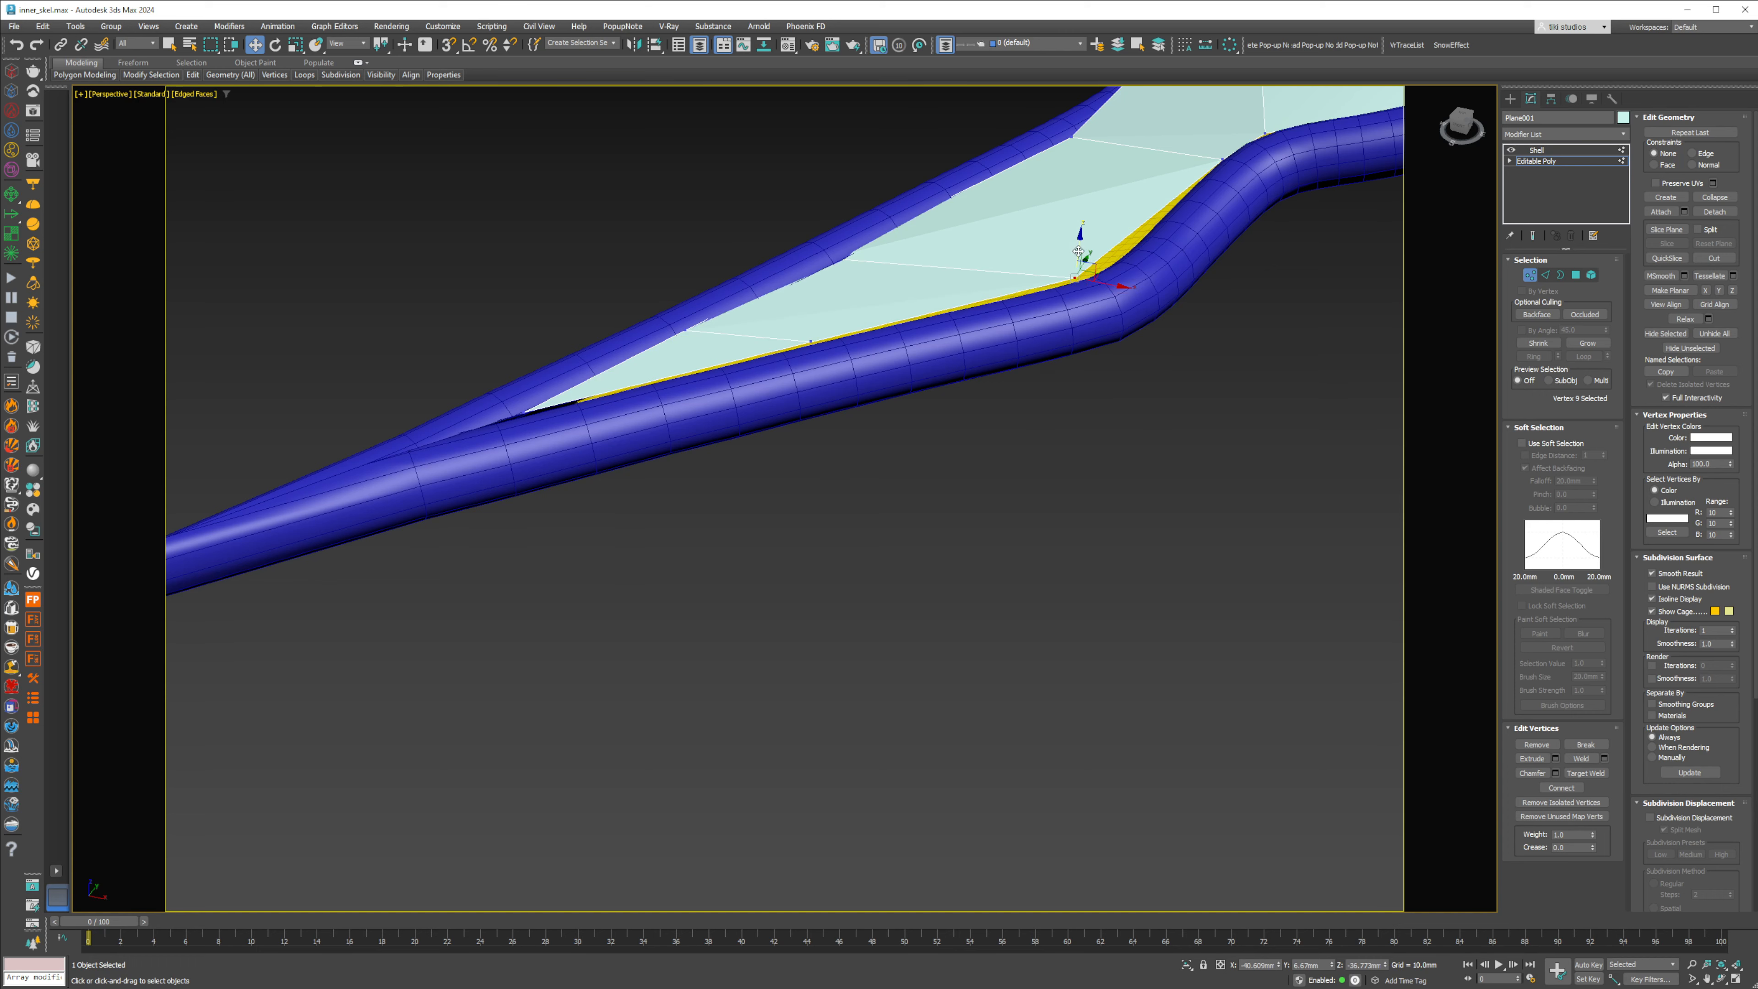
pyautogui.keyDown('alt'); pyautogui.moveTo(1079, 252); pyautogui.dragTo(1101, 327, button='middle'); pyautogui.keyUp('alt')
pyautogui.moveTo(1095, 261); pyautogui.dragTo(1102, 274)
pyautogui.moveTo(1113, 228); pyautogui.dragTo(1007, 457, button='middle')
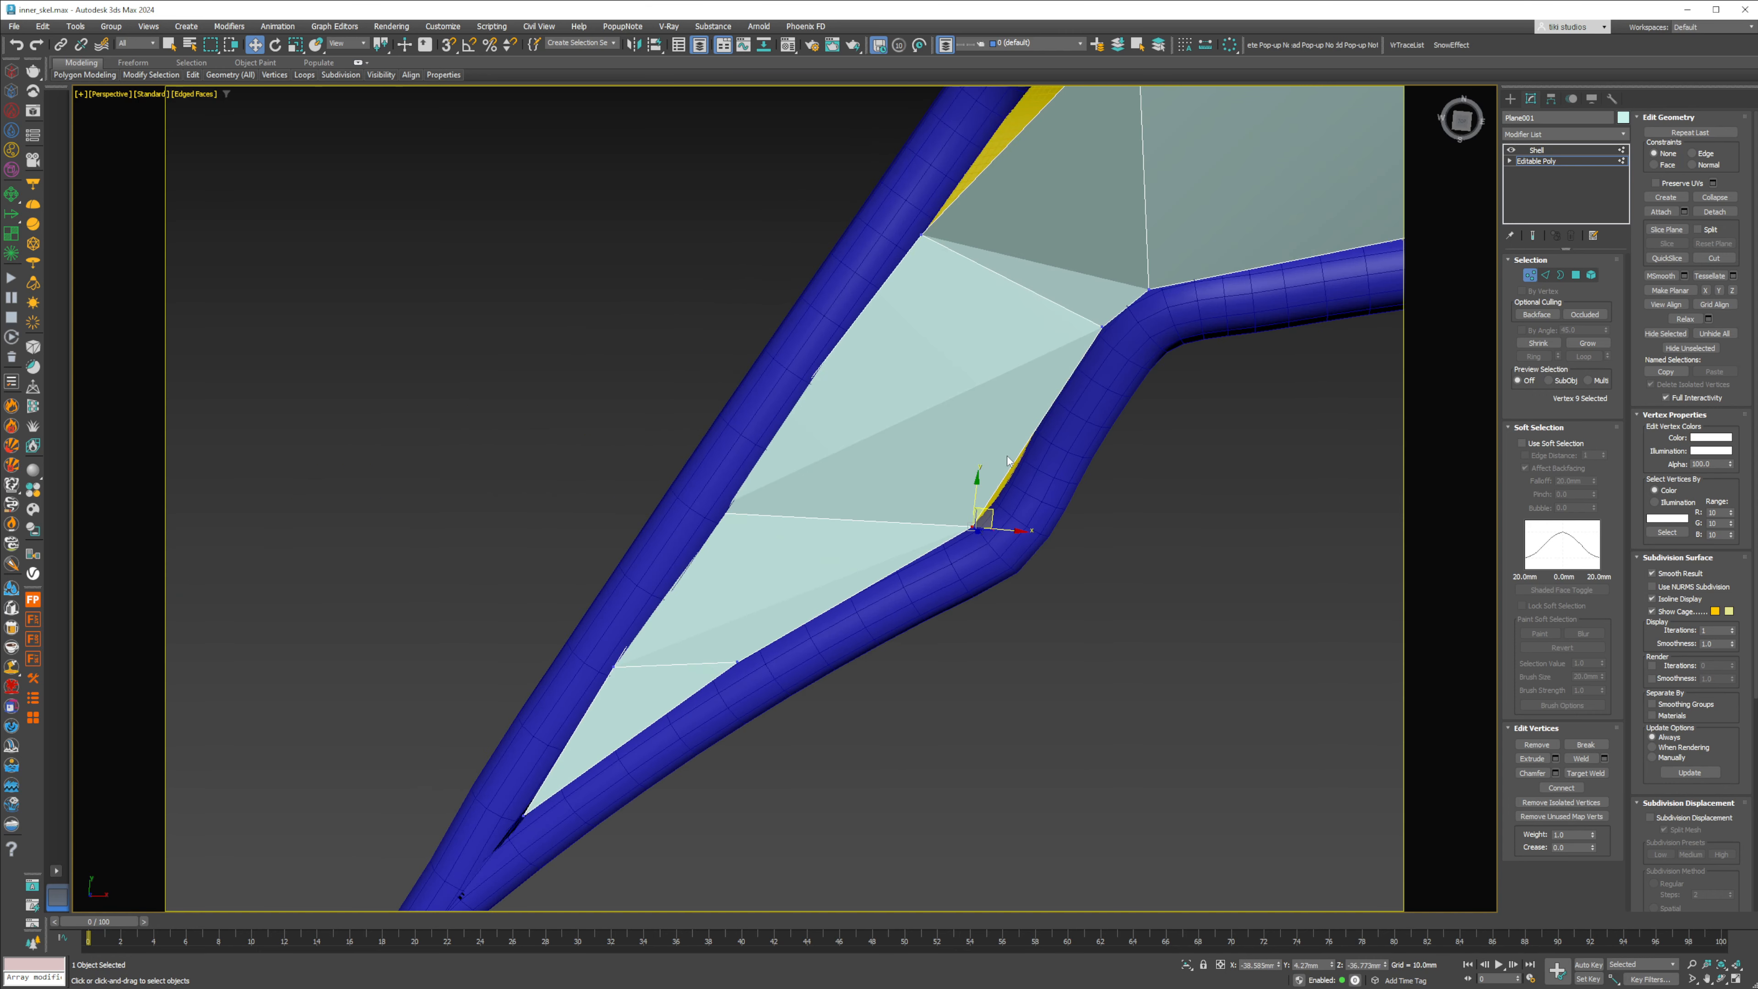
pyautogui.click(1004, 426)
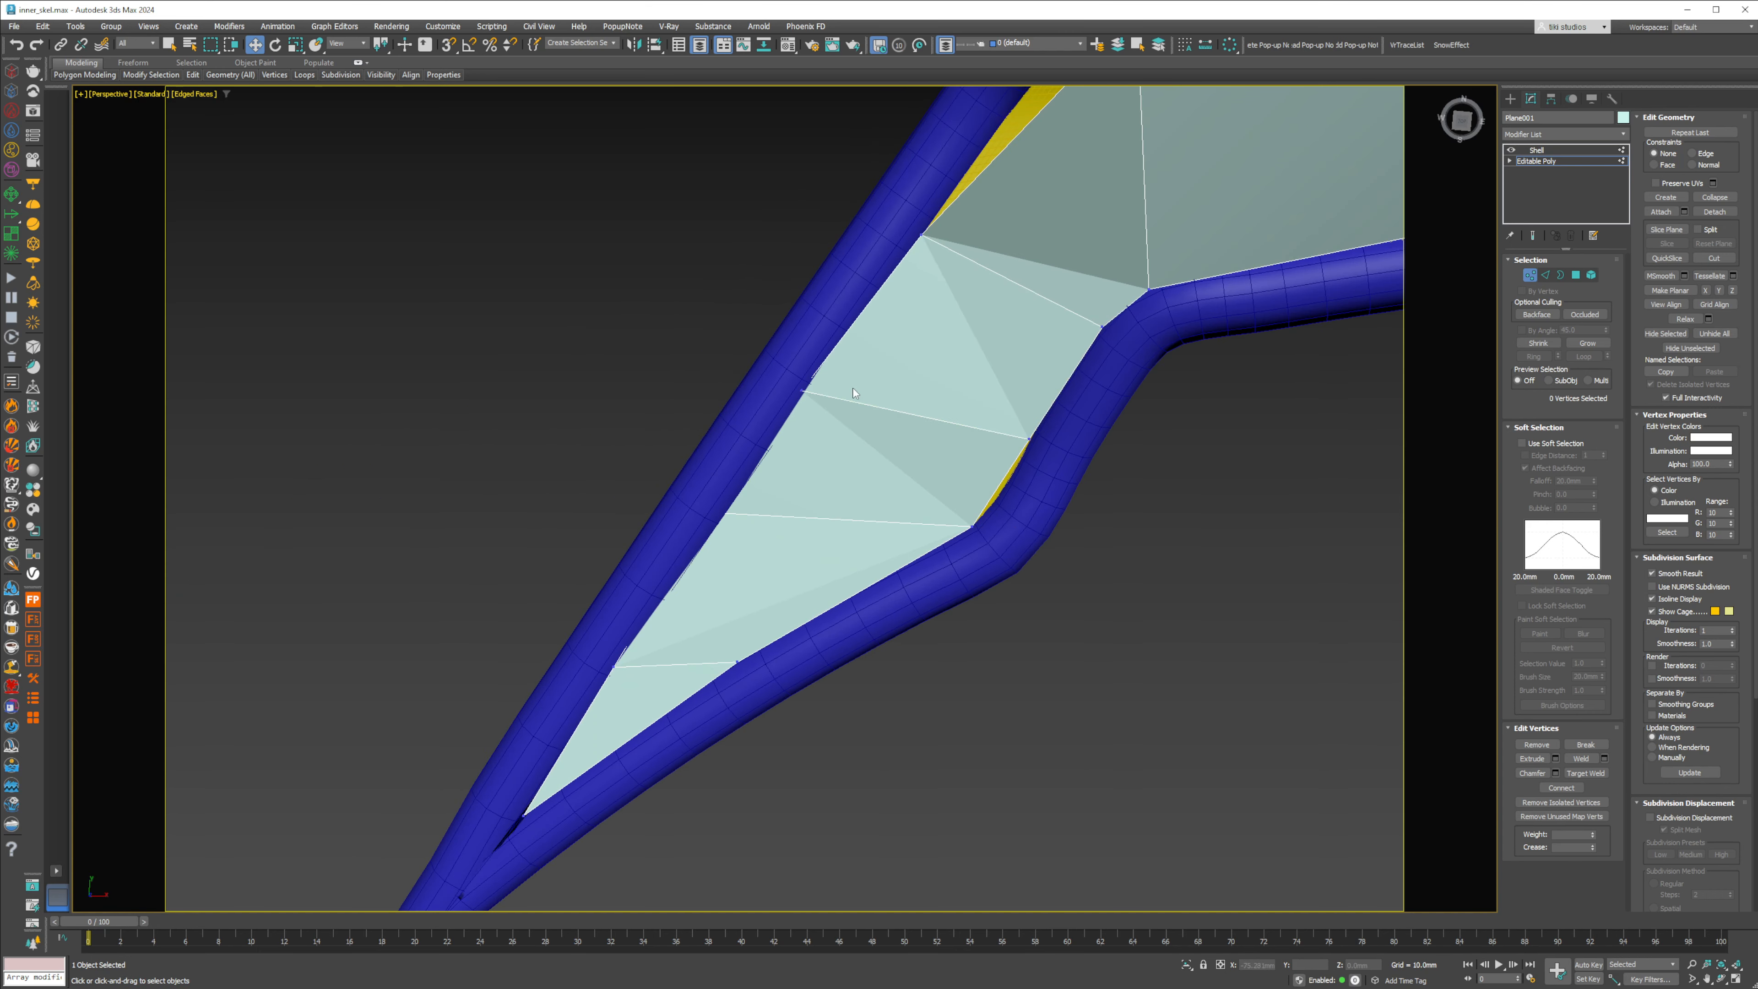
pyautogui.moveTo(817, 372); pyautogui.dragTo(845, 359)
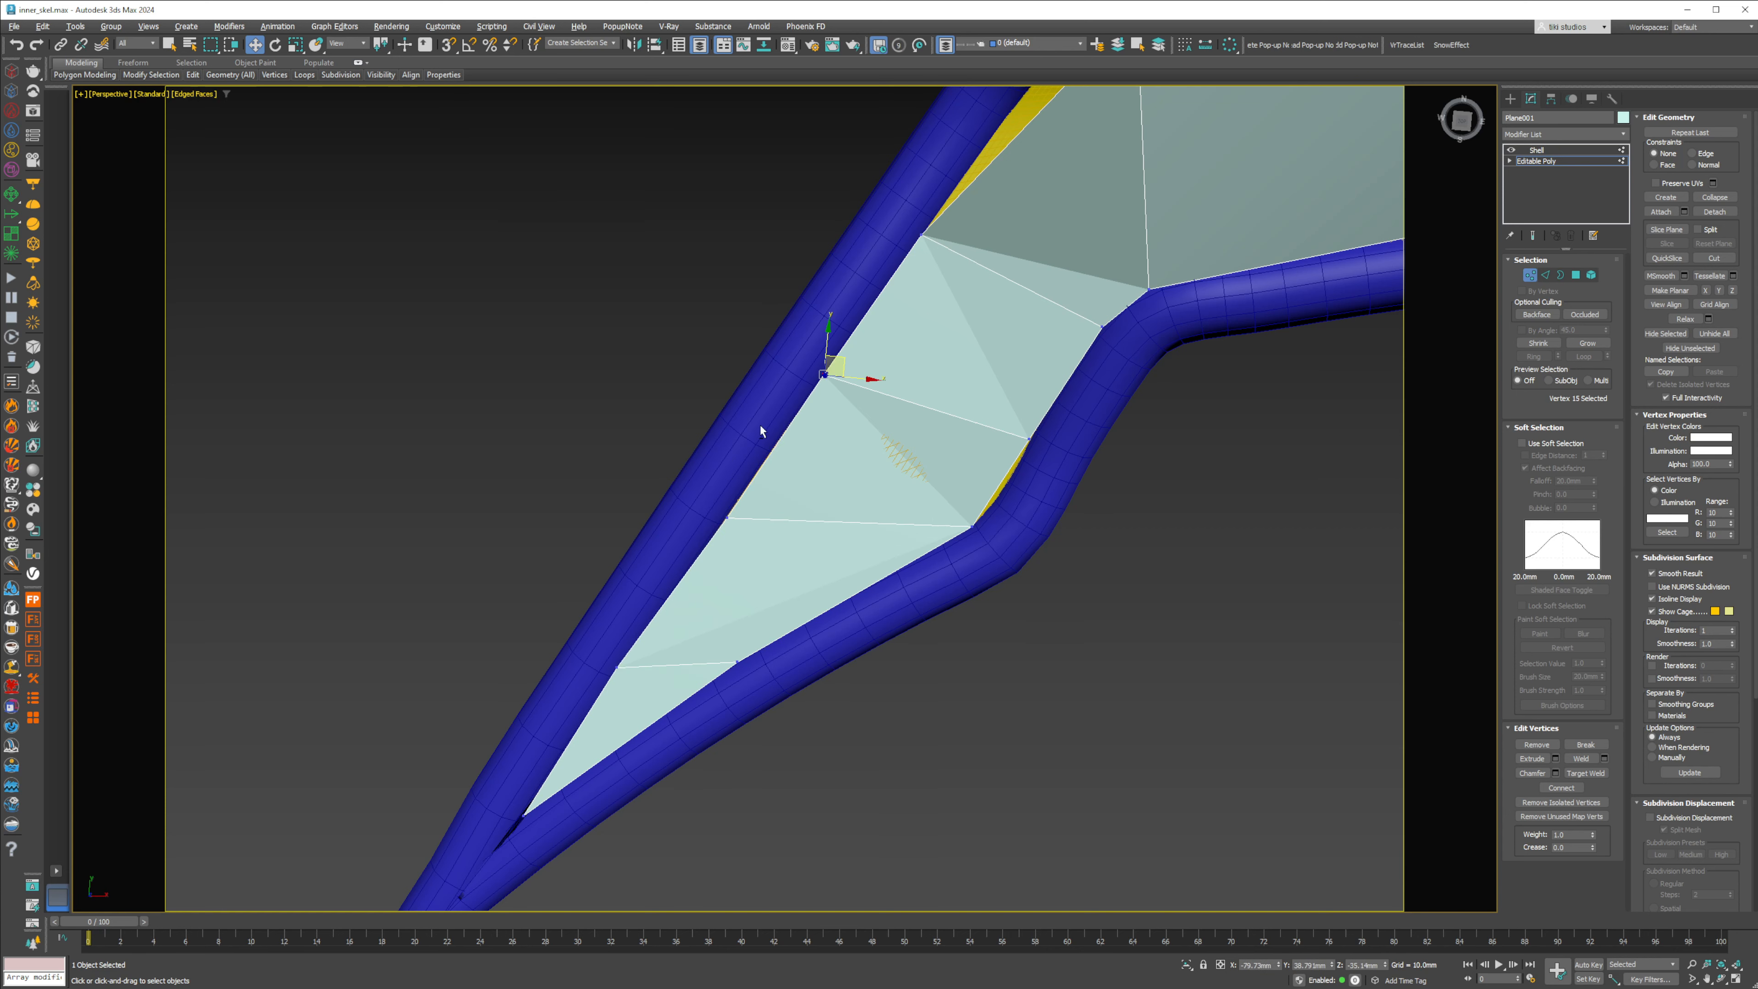
# Step: Insert another cross edge through the face beside the outer rim's main bend, checking it in wireframe display
pyautogui.keyDown('alt'); pyautogui.moveTo(760, 430); pyautogui.dragTo(889, 527, button='middle'); pyautogui.keyUp('alt')
pyautogui.scroll(2, 828, 334)
pyautogui.scroll(5, 890, 527)
pyautogui.hotkey('alt', '1')
pyautogui.scroll(-5, 1039, 482)
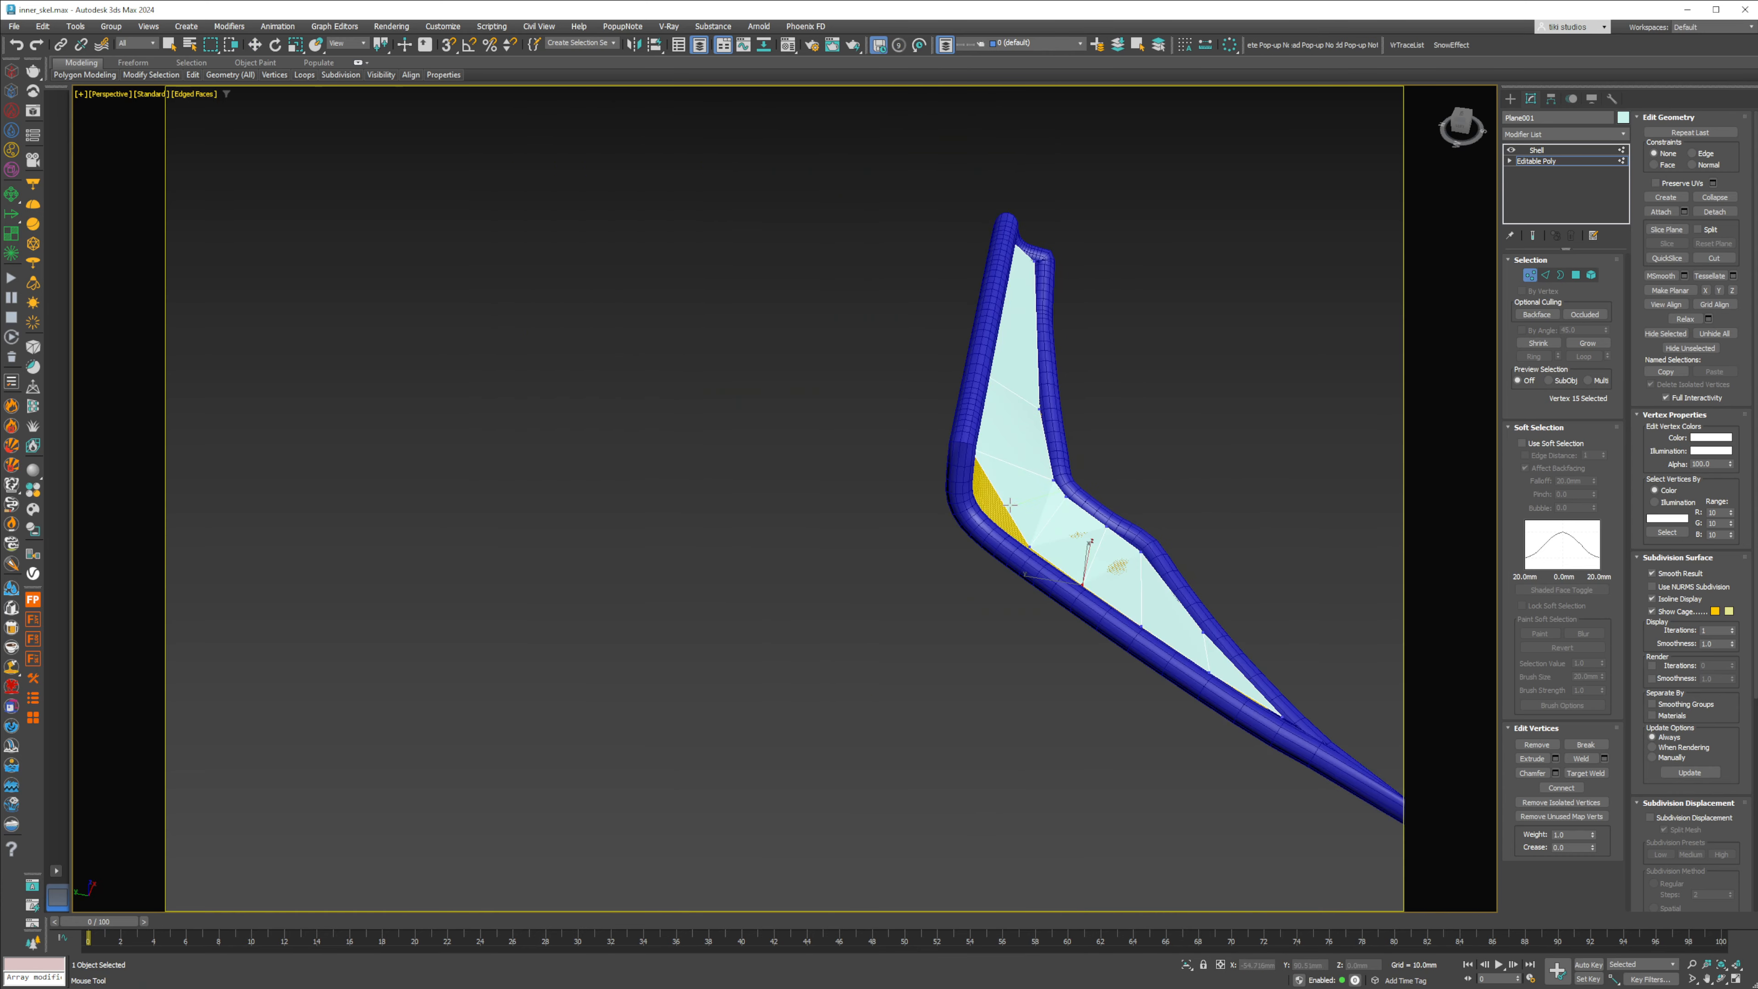
pyautogui.press('F3')
pyautogui.click(1028, 500)
pyautogui.rightClick(1028, 500)
pyautogui.scroll(5, 1009, 511)
pyautogui.press('F3')
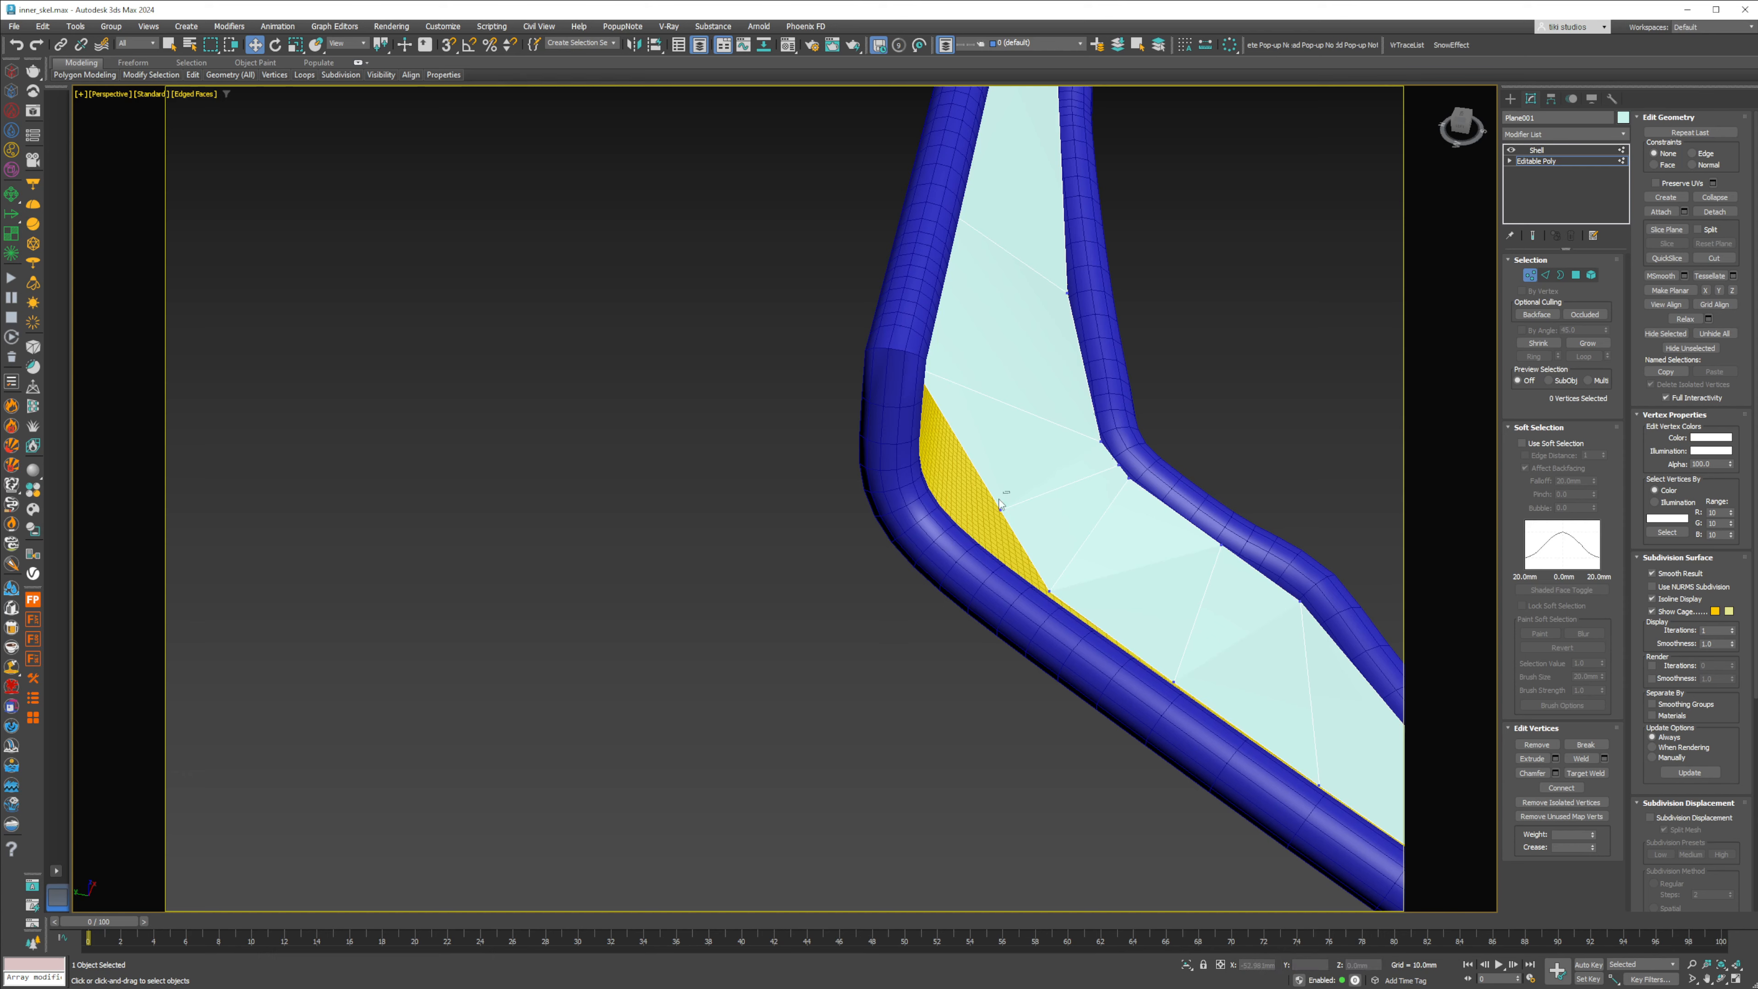
# Step: Move the new edge's outer vertex out to the rim tube to fill the gap at the main bend
pyautogui.click(1004, 511)
pyautogui.keyDown('alt'); pyautogui.moveTo(1003, 513); pyautogui.dragTo(975, 562, button='middle'); pyautogui.keyUp('alt')
pyautogui.moveTo(989, 489); pyautogui.dragTo(919, 464)
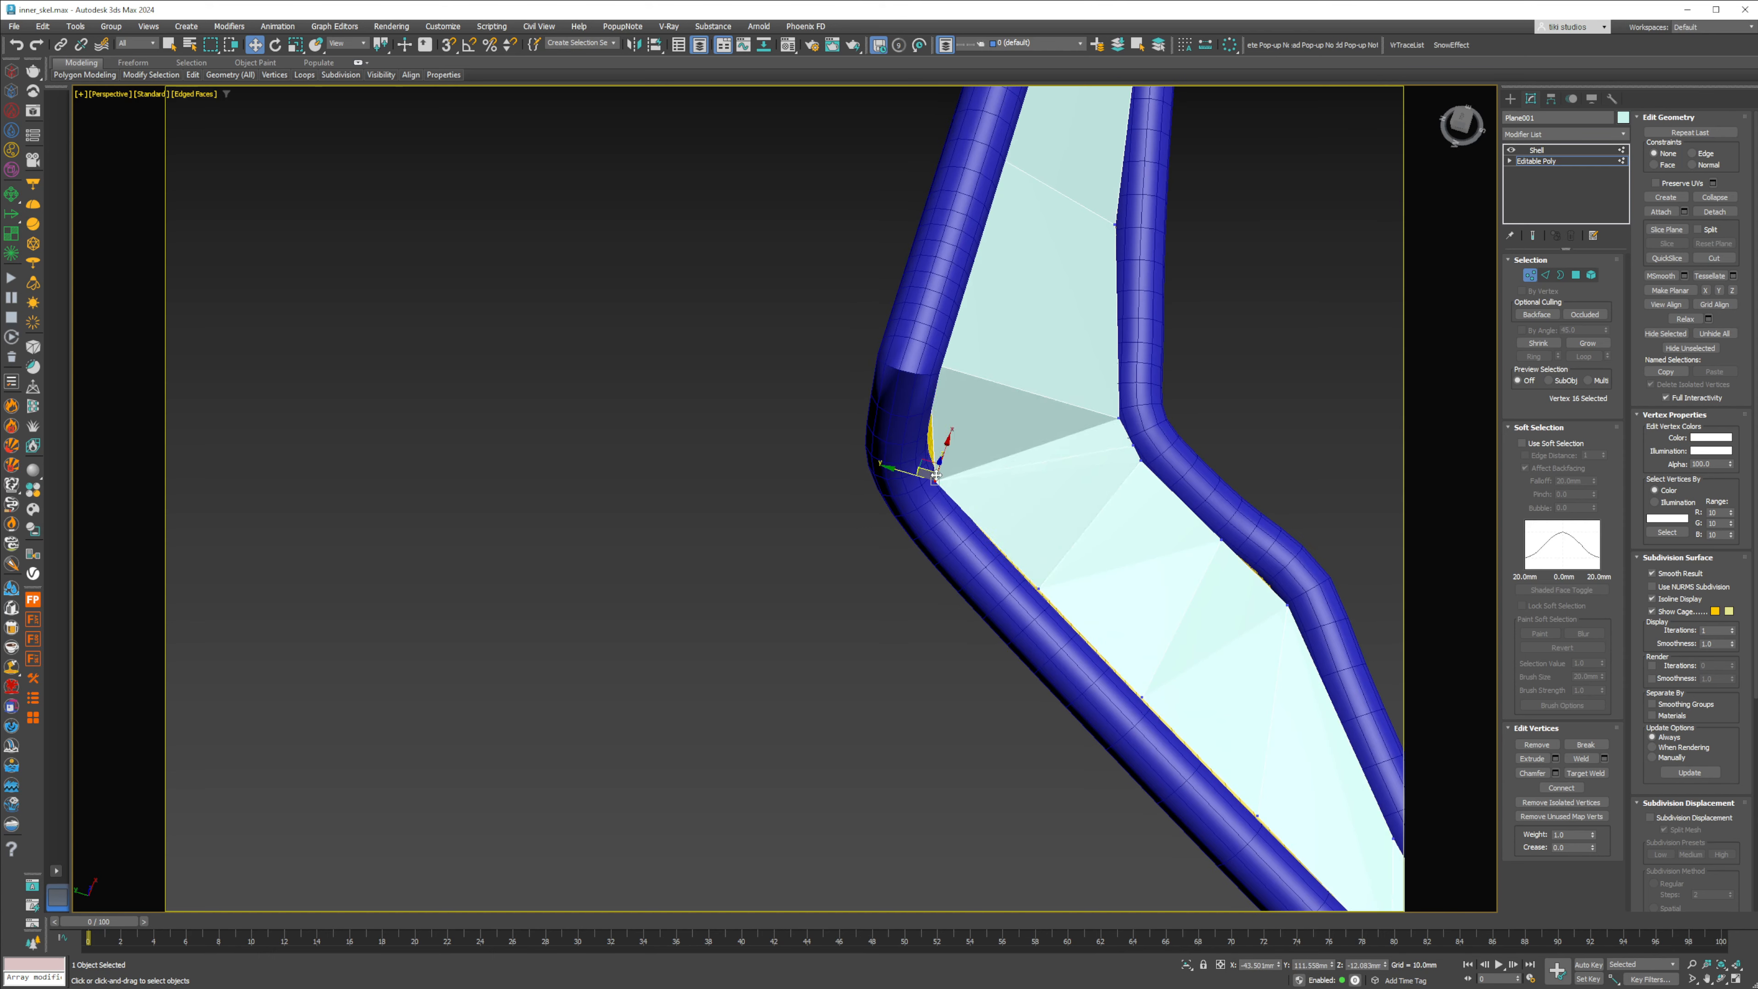
# Step: Fit the mesh vertices at the outer and inner rims' main bend to the tube, checking them from several angles
pyautogui.moveTo(936, 475)
pyautogui.keyDown('alt'); pyautogui.mouseDown(button='middle')
pyautogui.moveTo(993, 397)
pyautogui.moveTo(925, 448)
pyautogui.mouseUp(button='middle'); pyautogui.keyUp('alt')
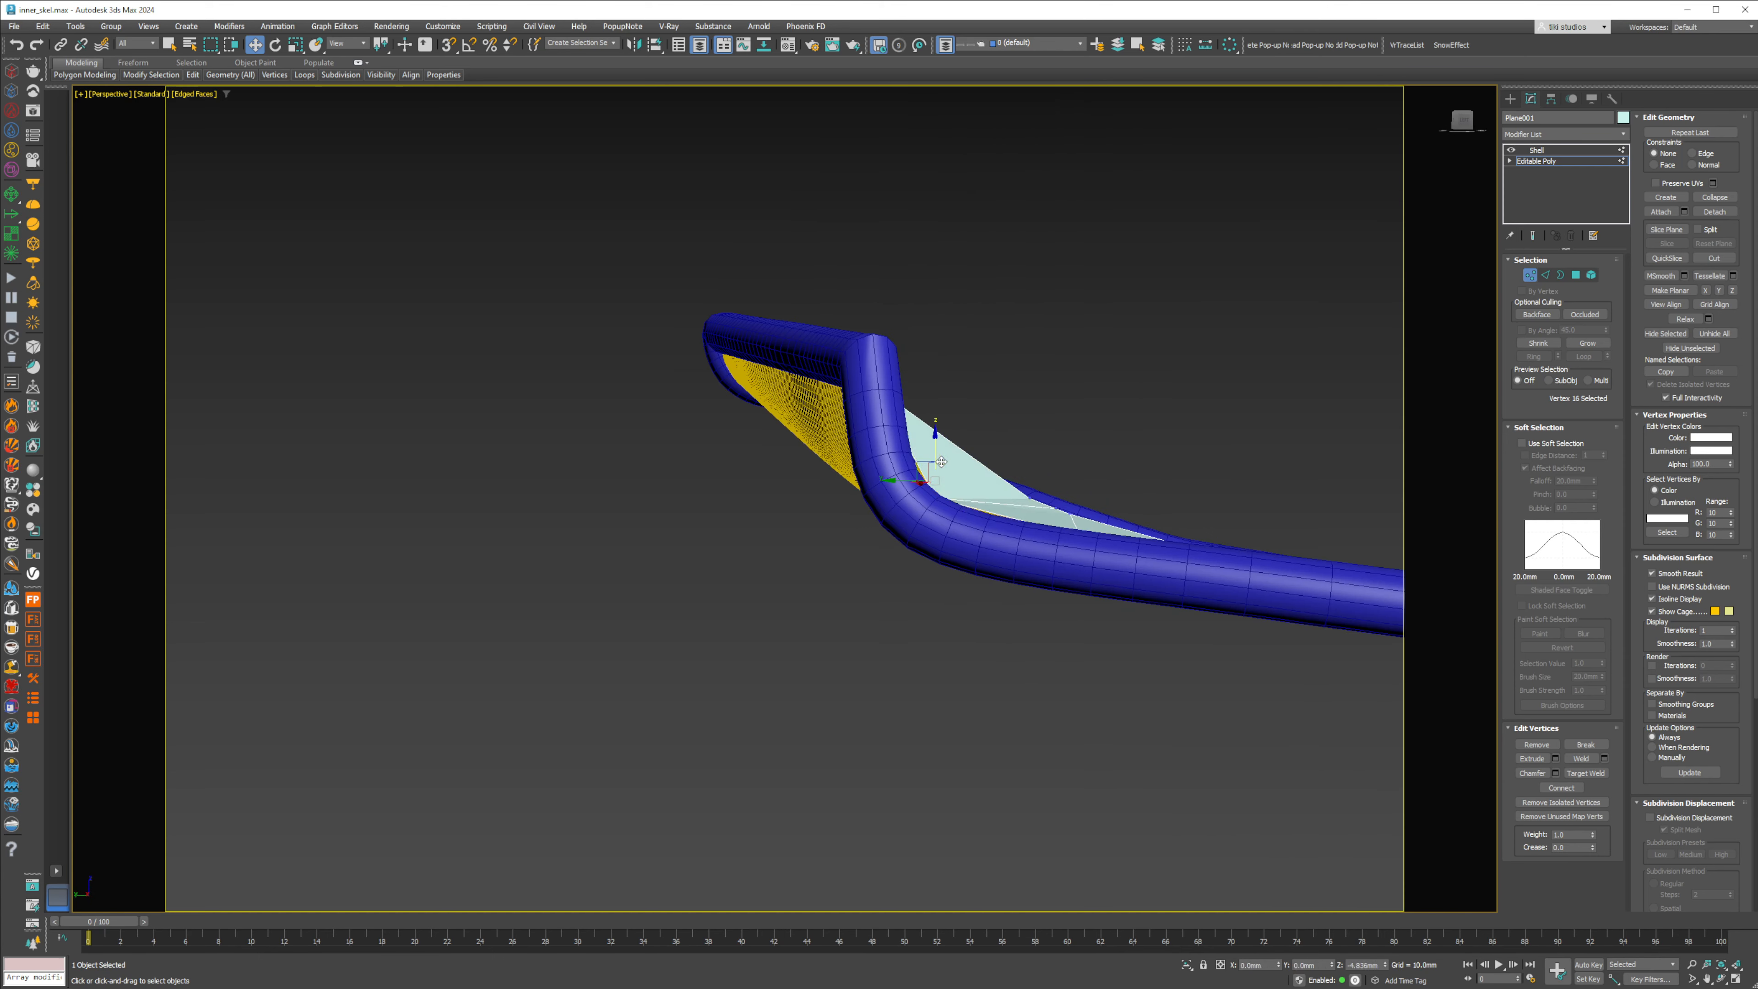
pyautogui.moveTo(942, 461); pyautogui.dragTo(941, 462)
pyautogui.keyDown('alt'); pyautogui.moveTo(941, 463); pyautogui.dragTo(898, 505, button='middle'); pyautogui.keyUp('alt')
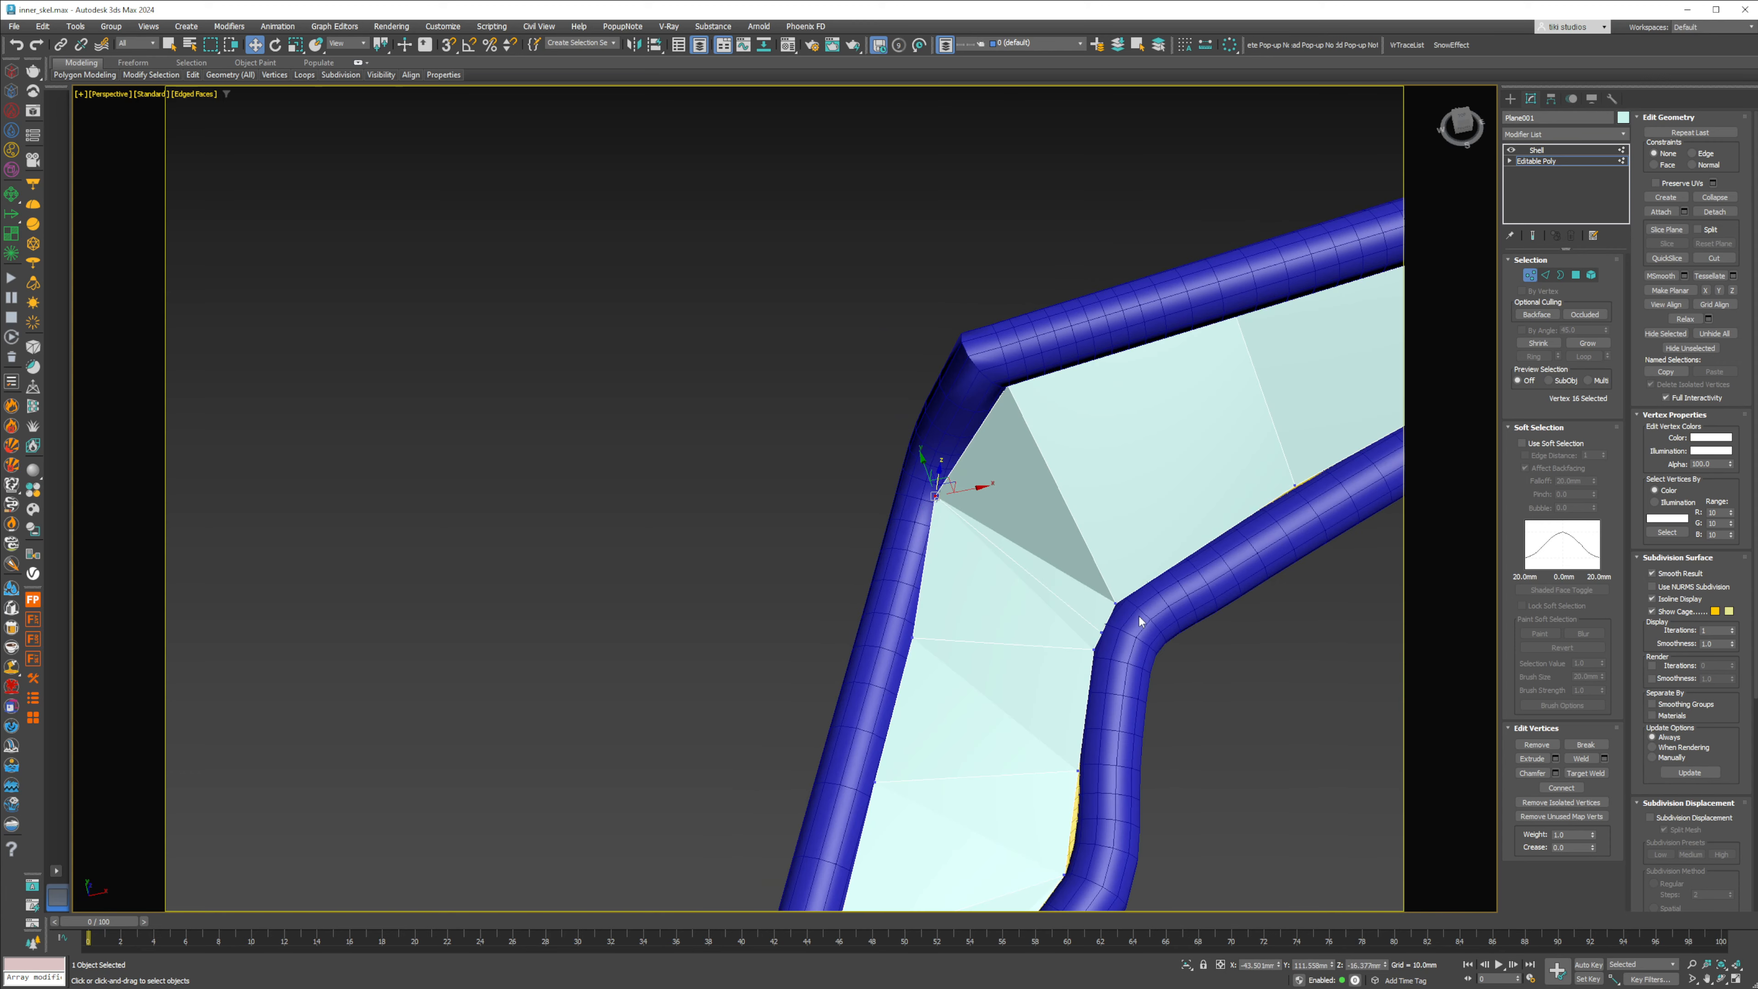
pyautogui.scroll(3, 1141, 622)
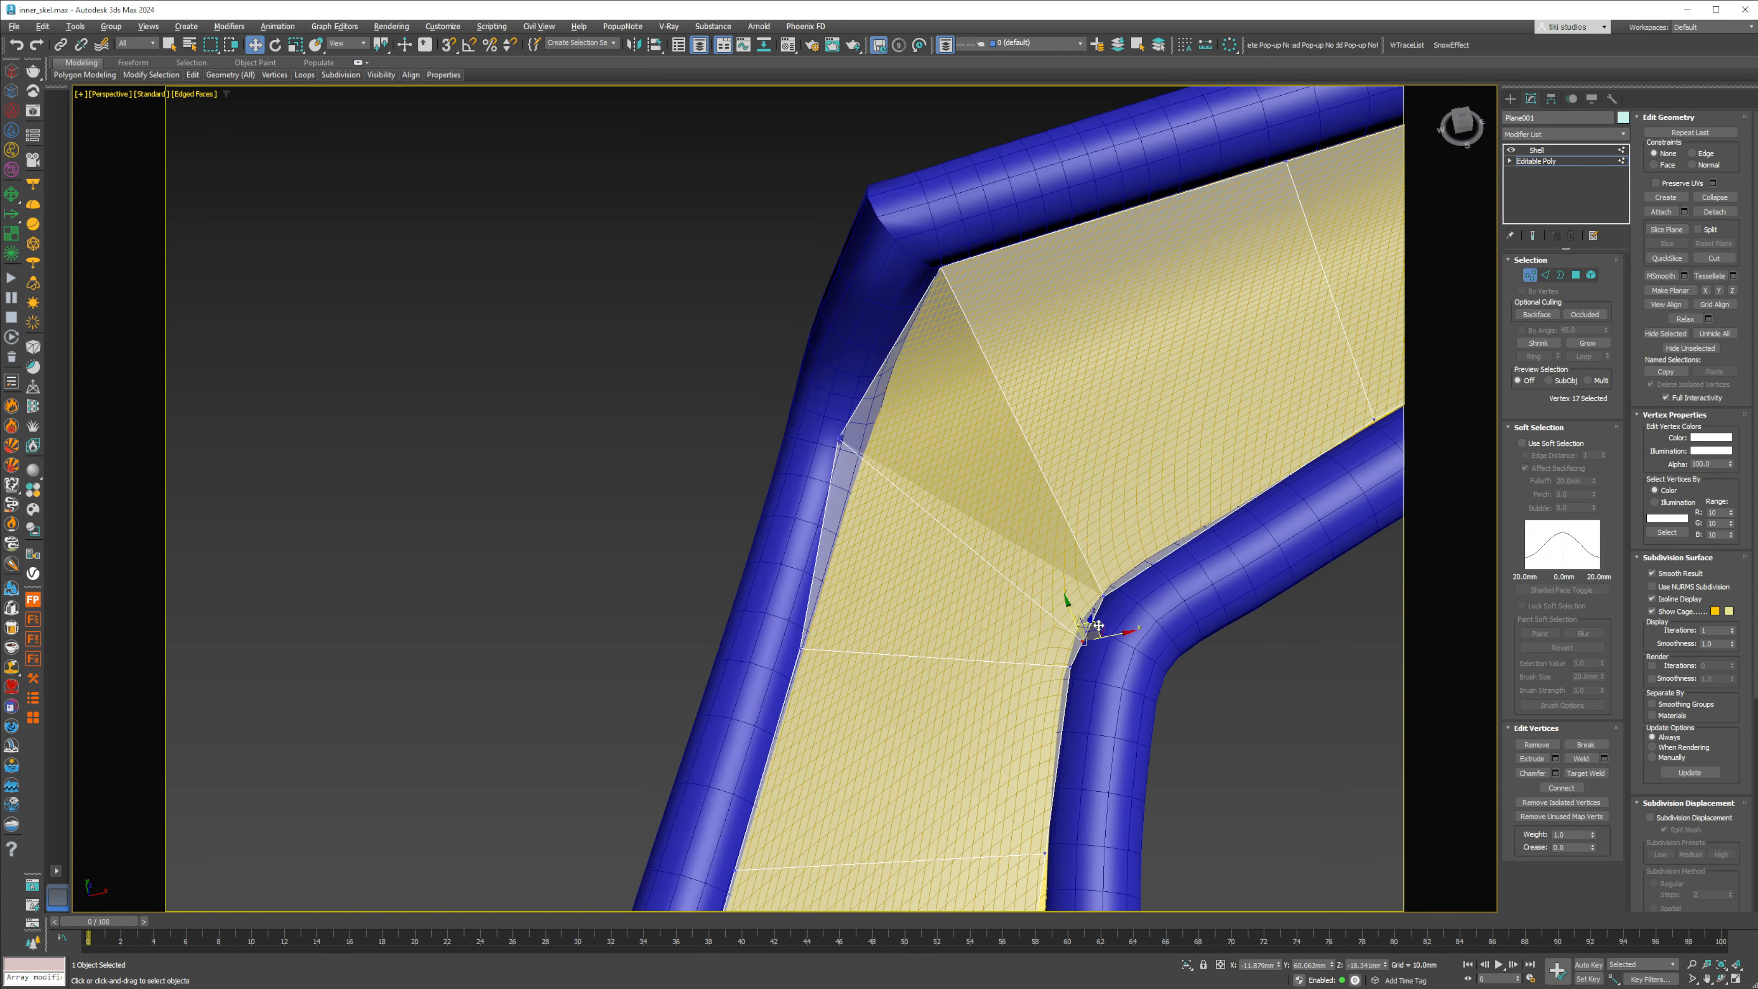
pyautogui.press('1')
pyautogui.keyDown('alt'); pyautogui.moveTo(1103, 650); pyautogui.dragTo(1242, 525, button='middle'); pyautogui.keyUp('alt')
# Step: Add a TurboSmooth modifier between the volume's Editable Poly and Shell, with 2 iterations
pyautogui.click(1536, 160)
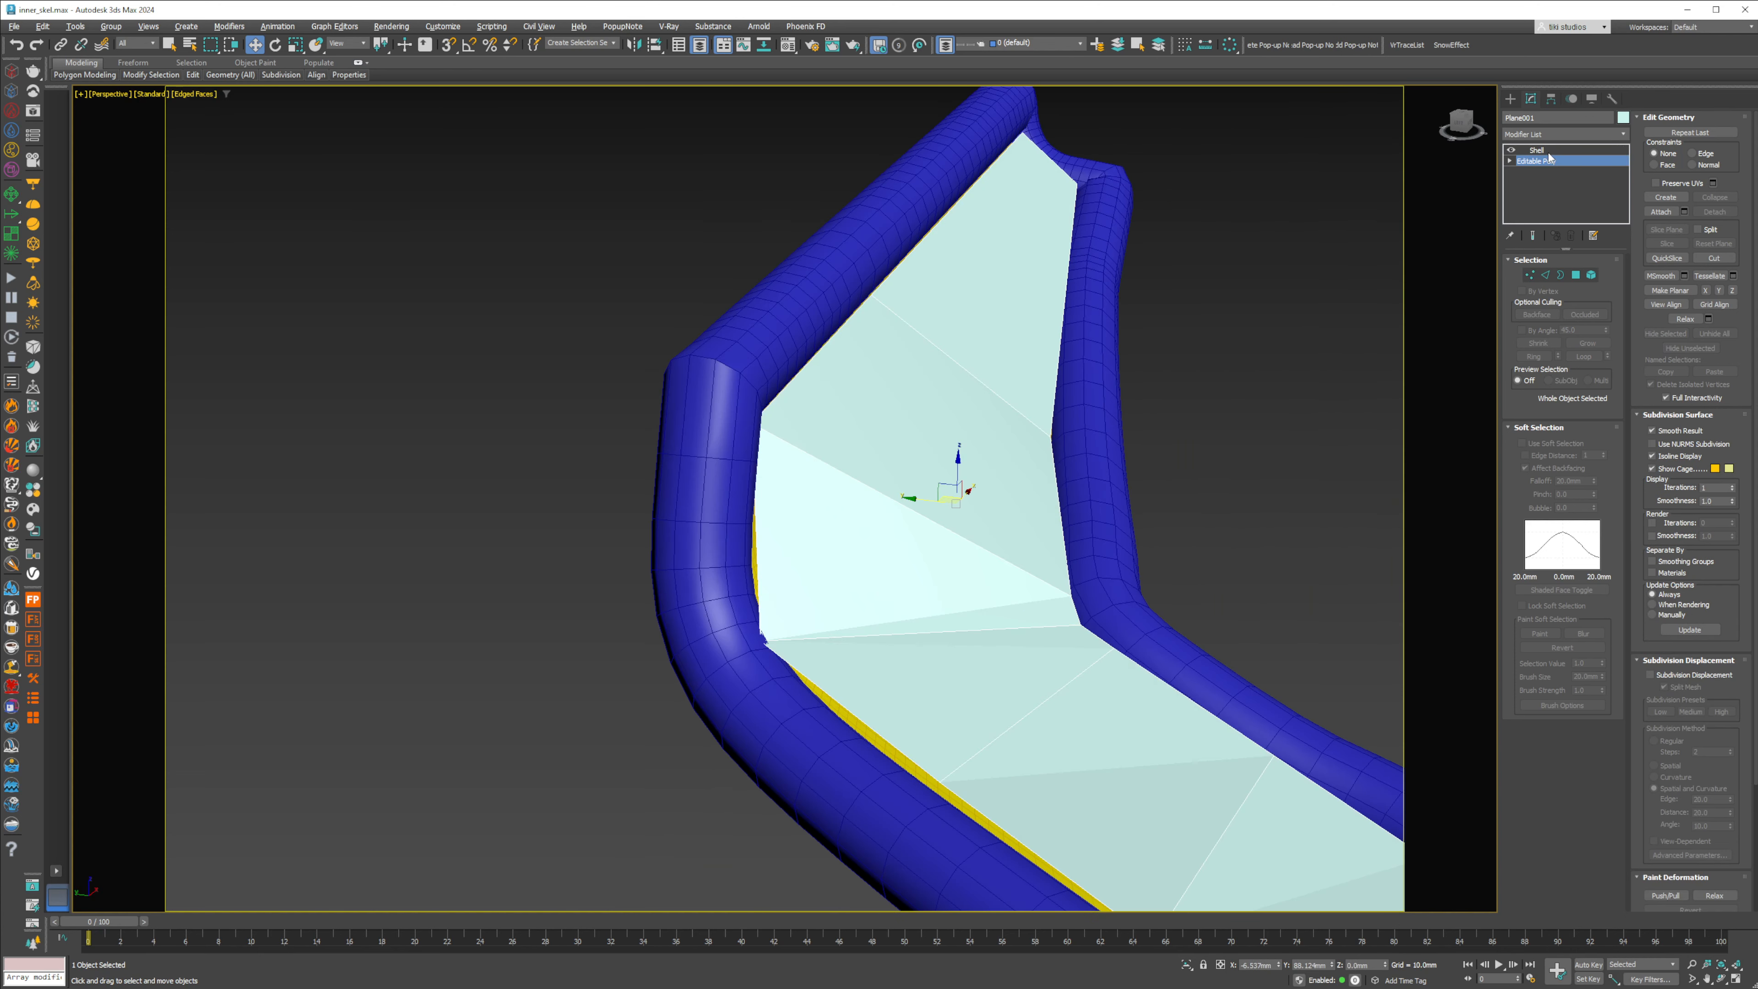
pyautogui.hotkey('ctrl', 't')
pyautogui.keyDown('alt'); pyautogui.moveTo(1027, 500); pyautogui.dragTo(949, 472, button='middle'); pyautogui.keyUp('alt')
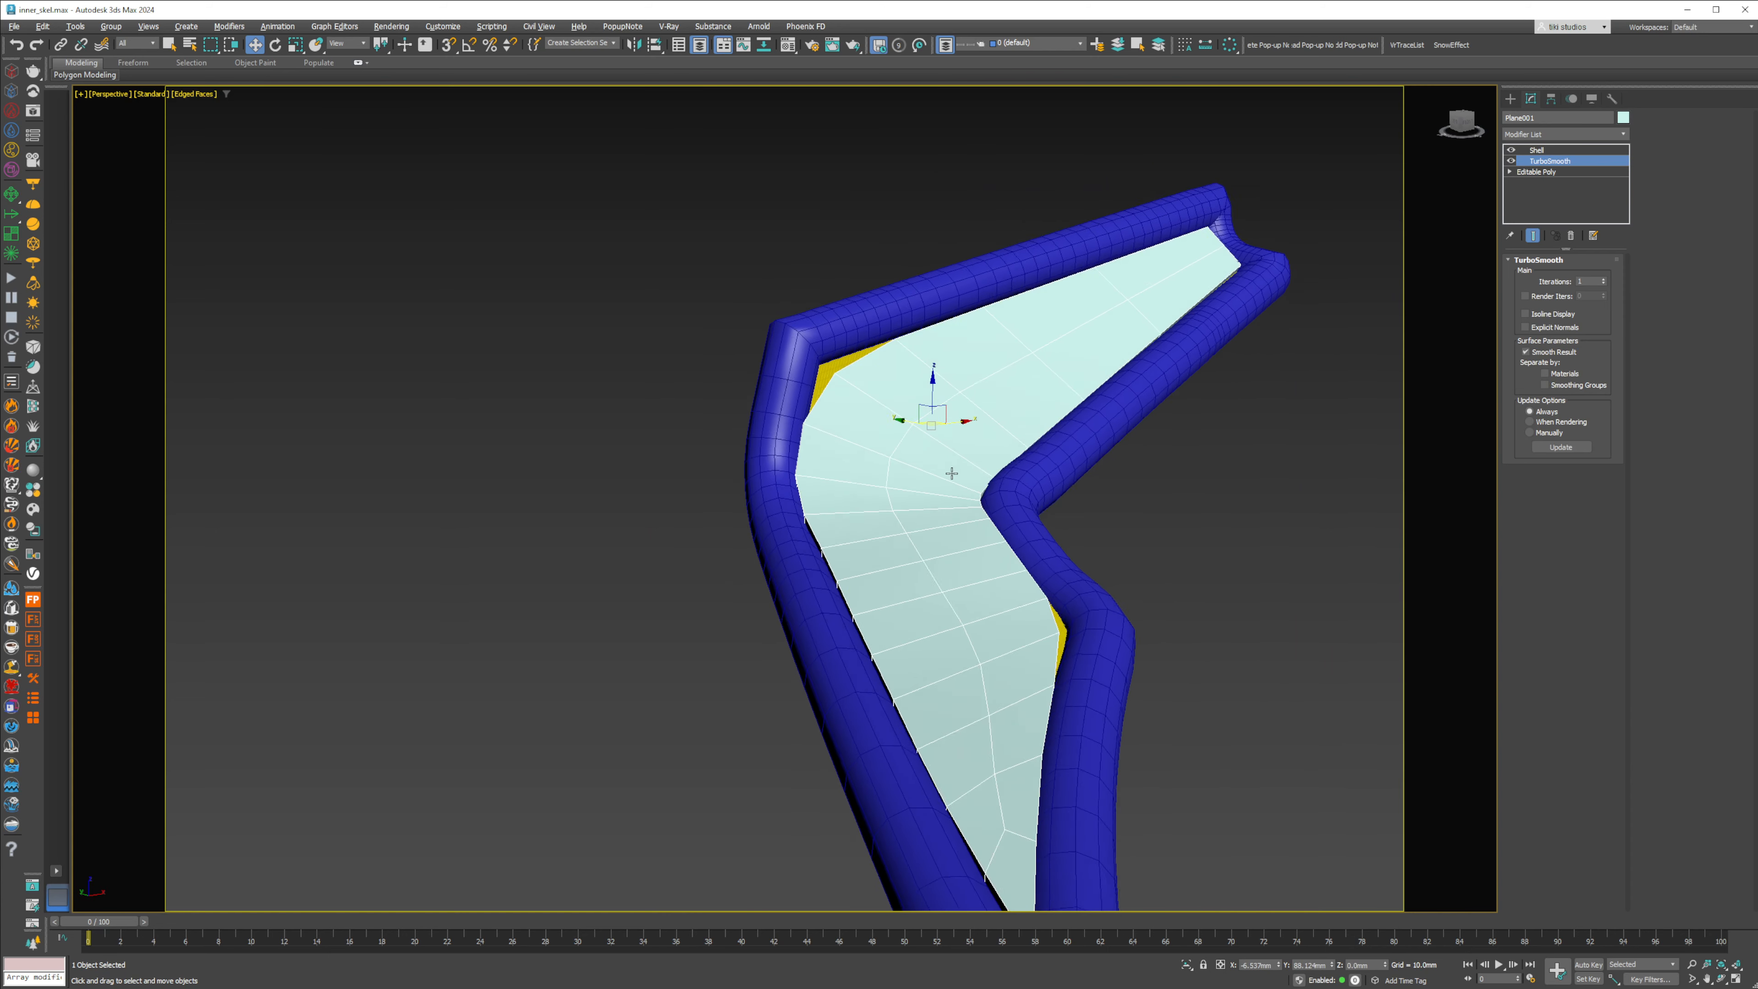
pyautogui.click(1603, 280)
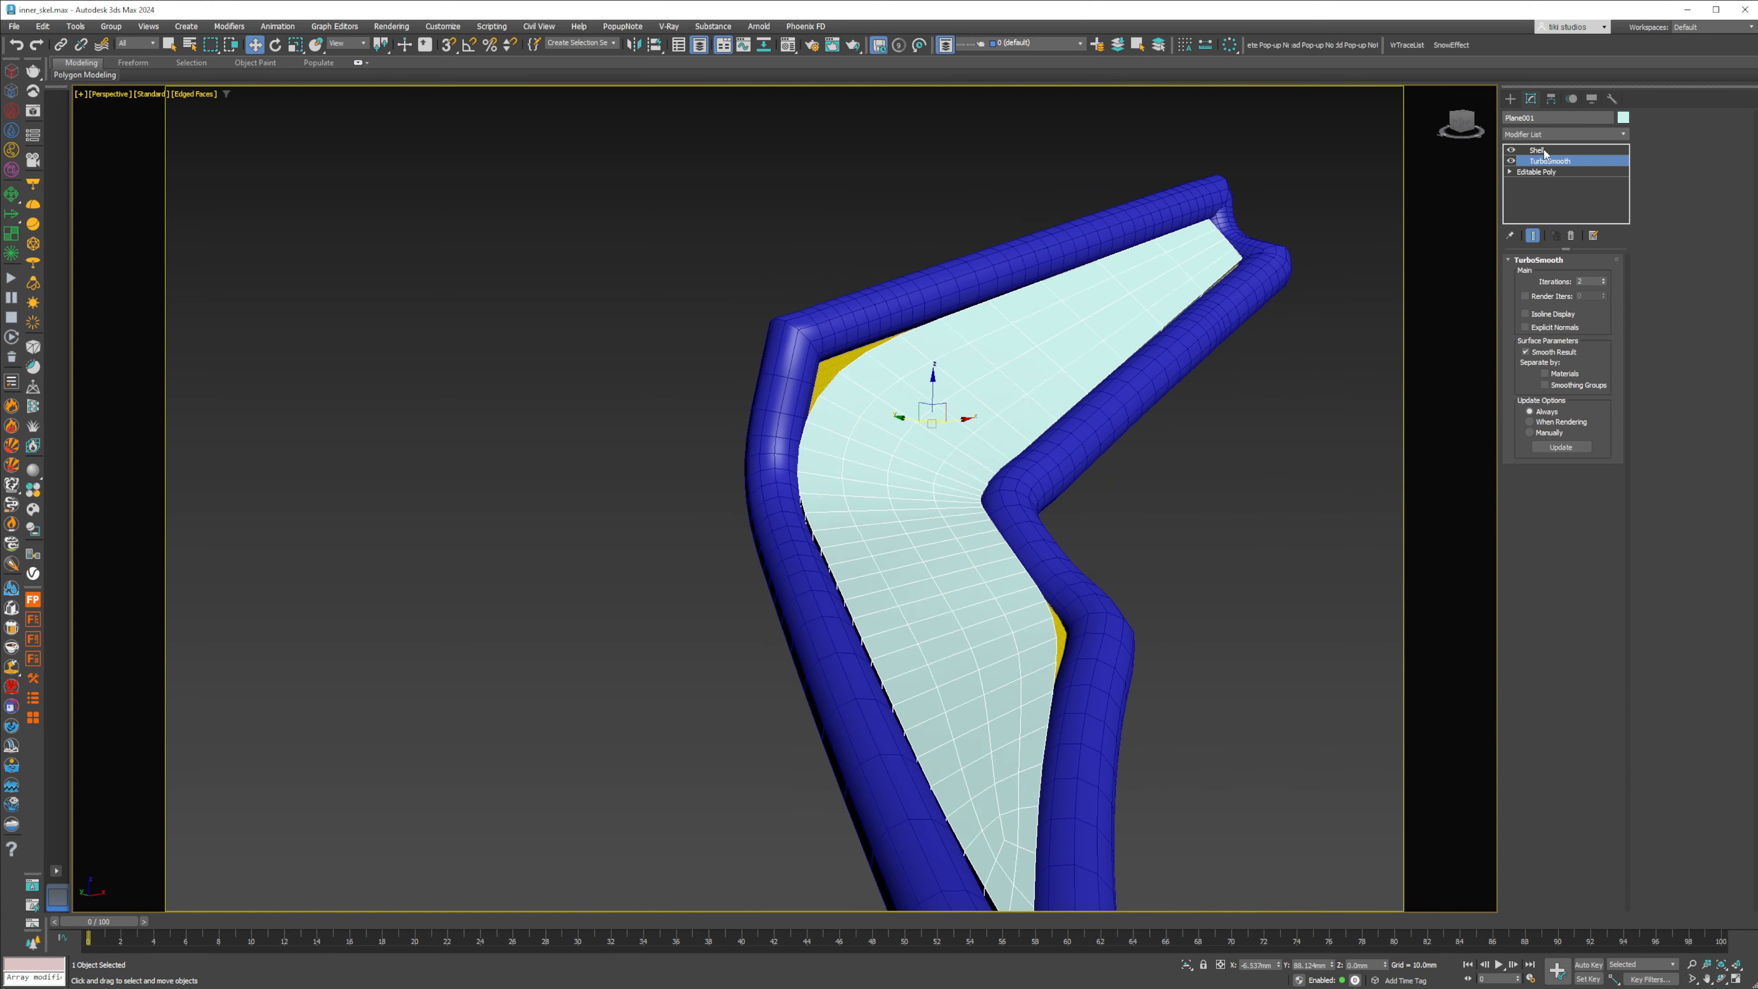
# Step: Reorder the modifier stack so TurboSmooth sits above Shell, and make the smoothing separate by smoothing groups
pyautogui.scroll(-3, 935, 408)
pyautogui.moveTo(931, 443)
pyautogui.keyDown('alt'); pyautogui.mouseDown(button='middle')
pyautogui.moveTo(997, 401)
pyautogui.moveTo(1057, 423)
pyautogui.moveTo(957, 399)
pyautogui.moveTo(914, 451)
pyautogui.mouseUp(button='middle'); pyautogui.keyUp('alt')
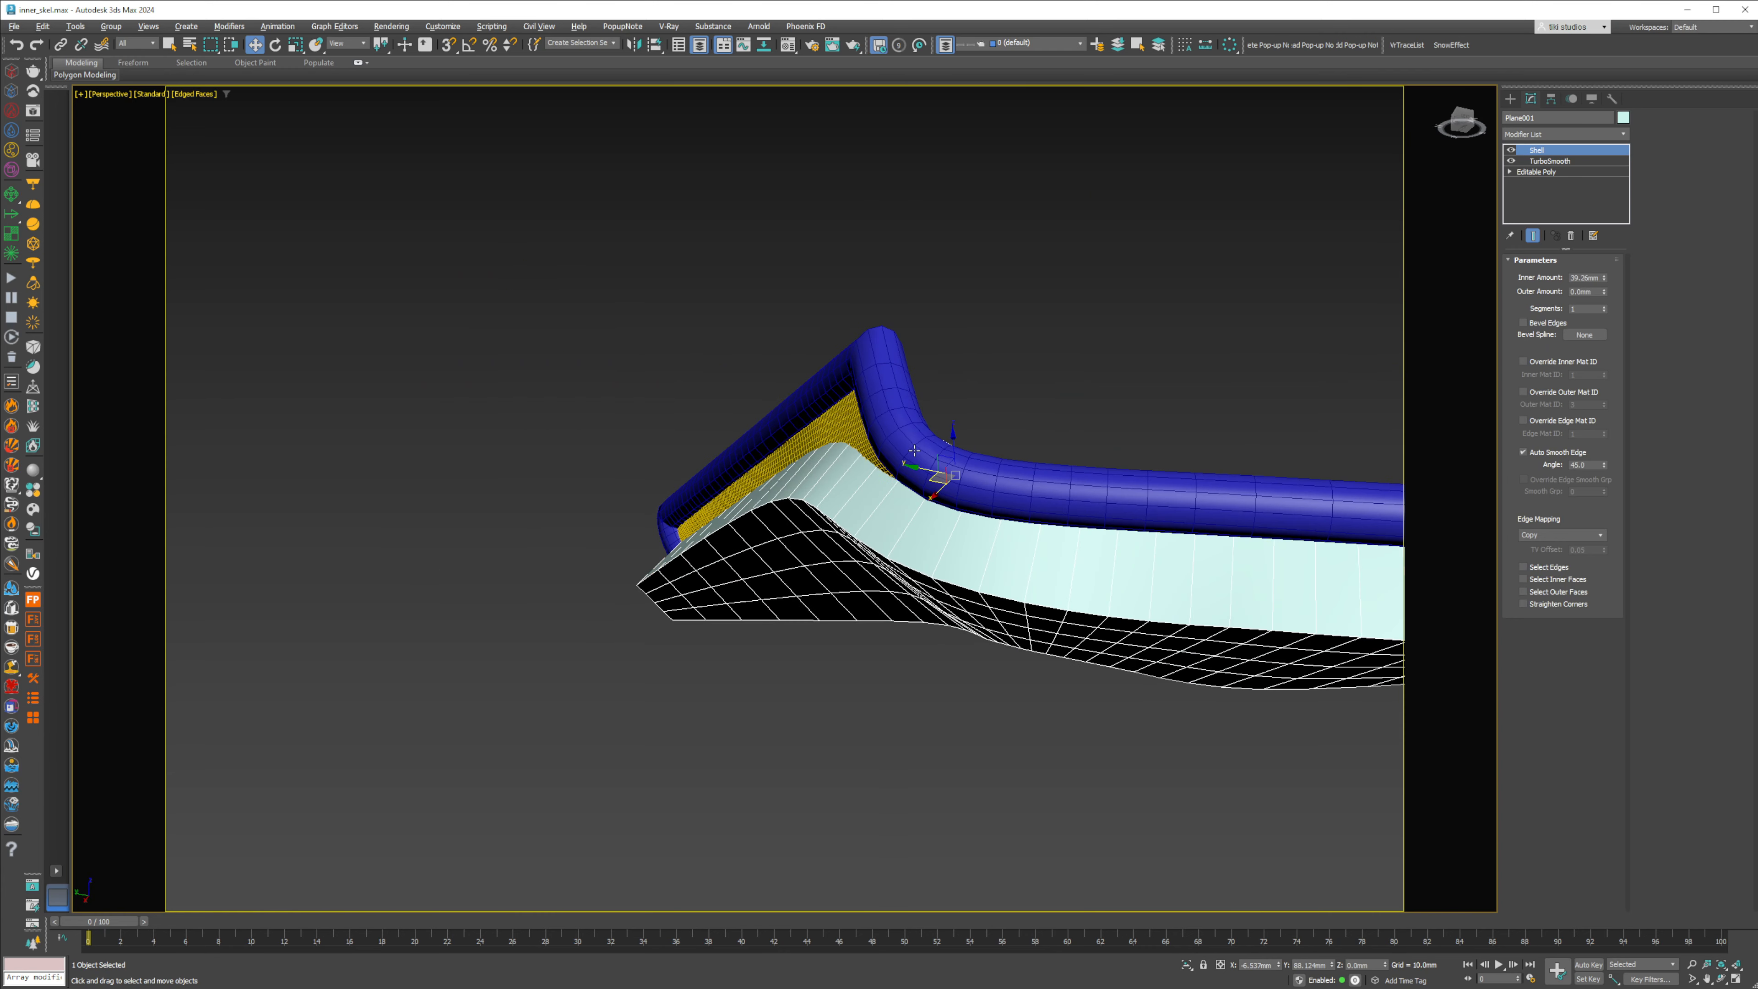
pyautogui.moveTo(1563, 159); pyautogui.dragTo(1558, 160)
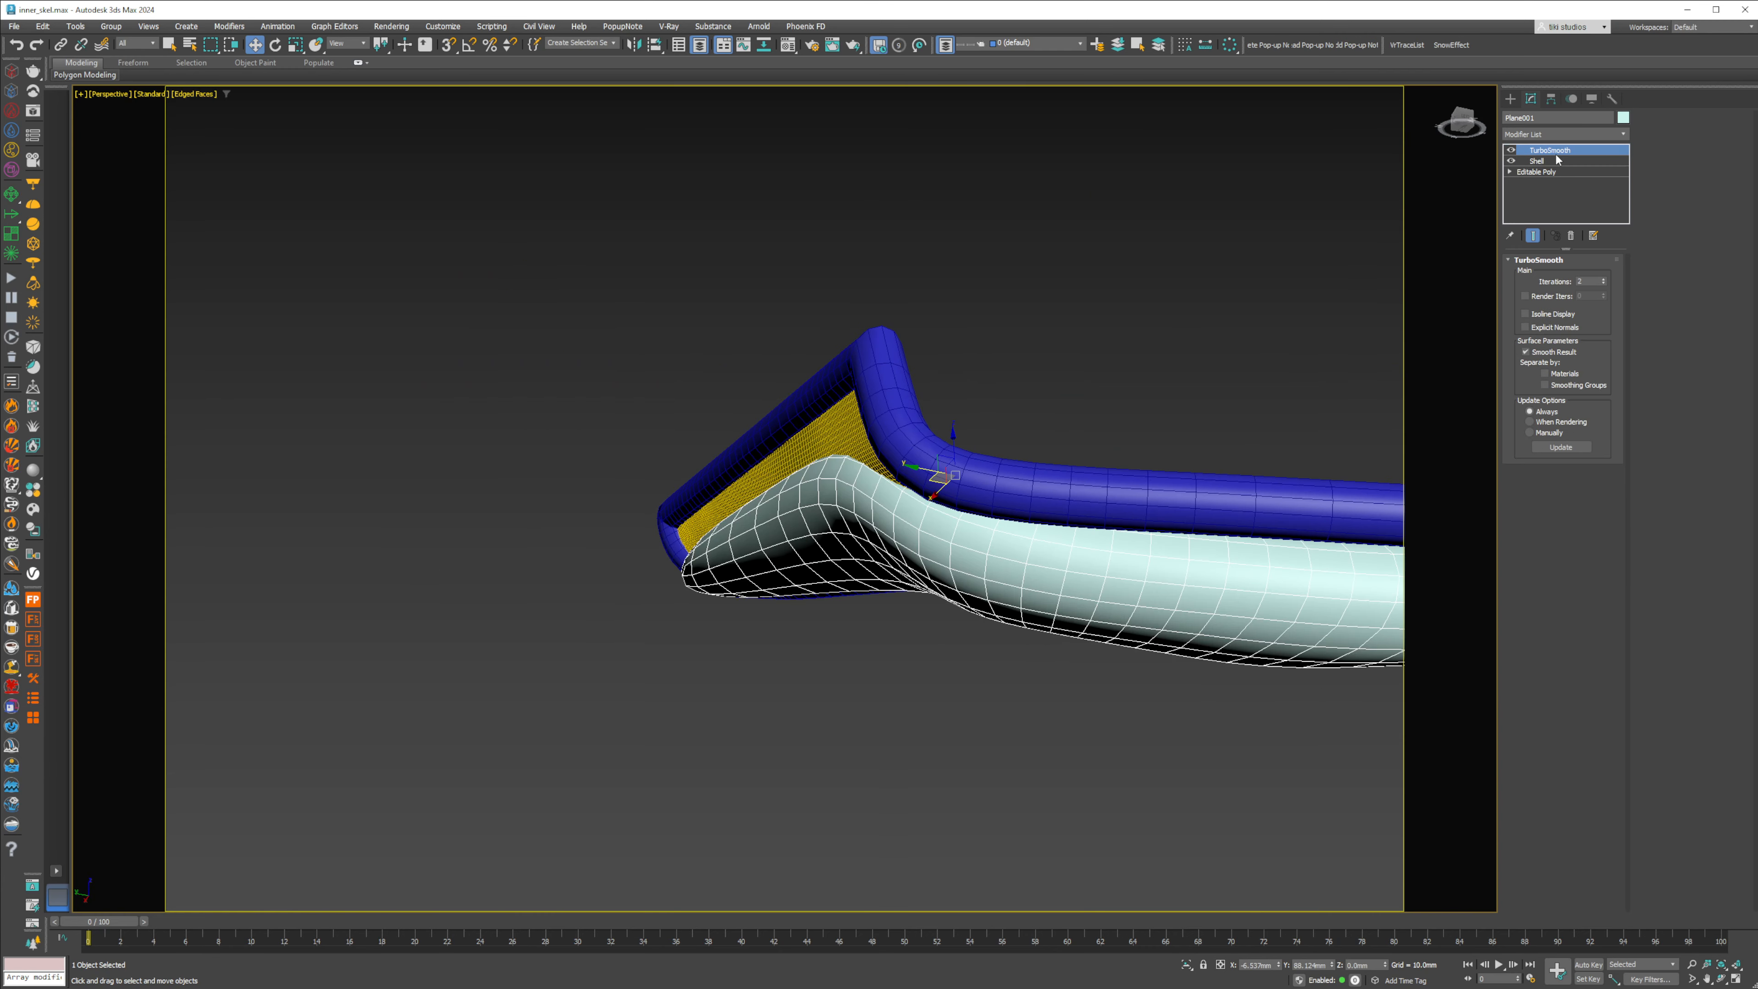
pyautogui.click(1584, 386)
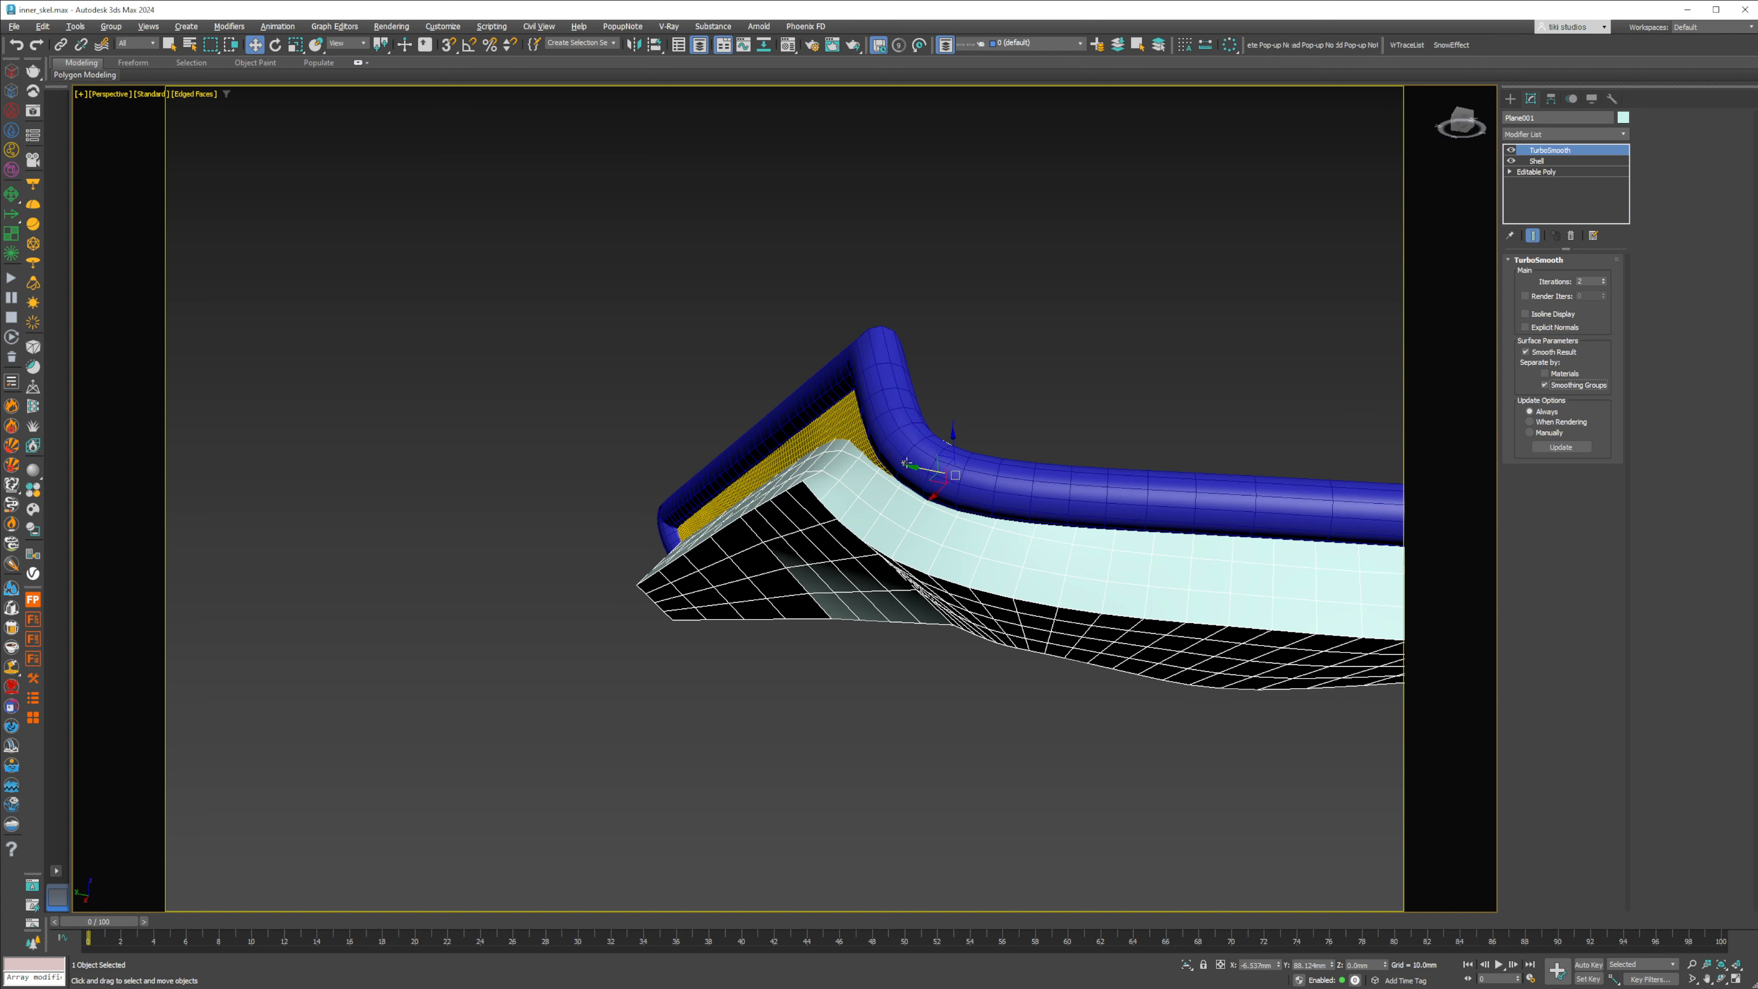
# Step: Assign smoothing group 1 to the base mesh's selected polygons and check the smoothed shell from its underside
pyautogui.click(1555, 161)
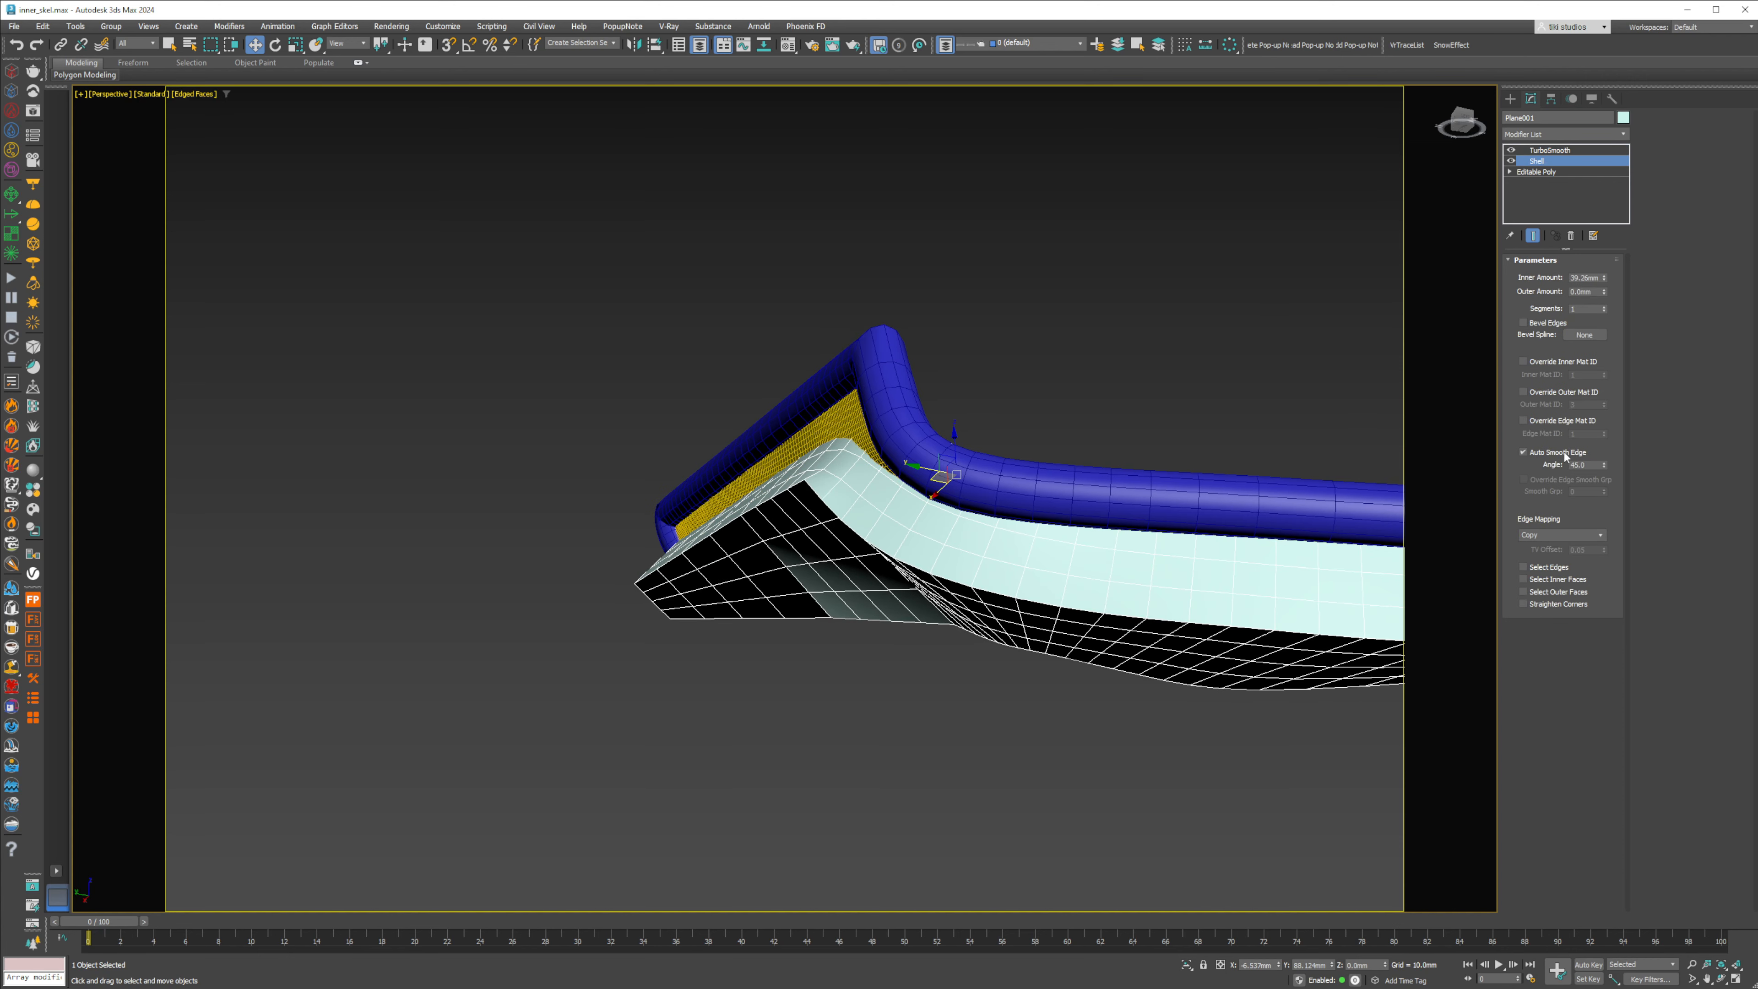
pyautogui.click(1548, 173)
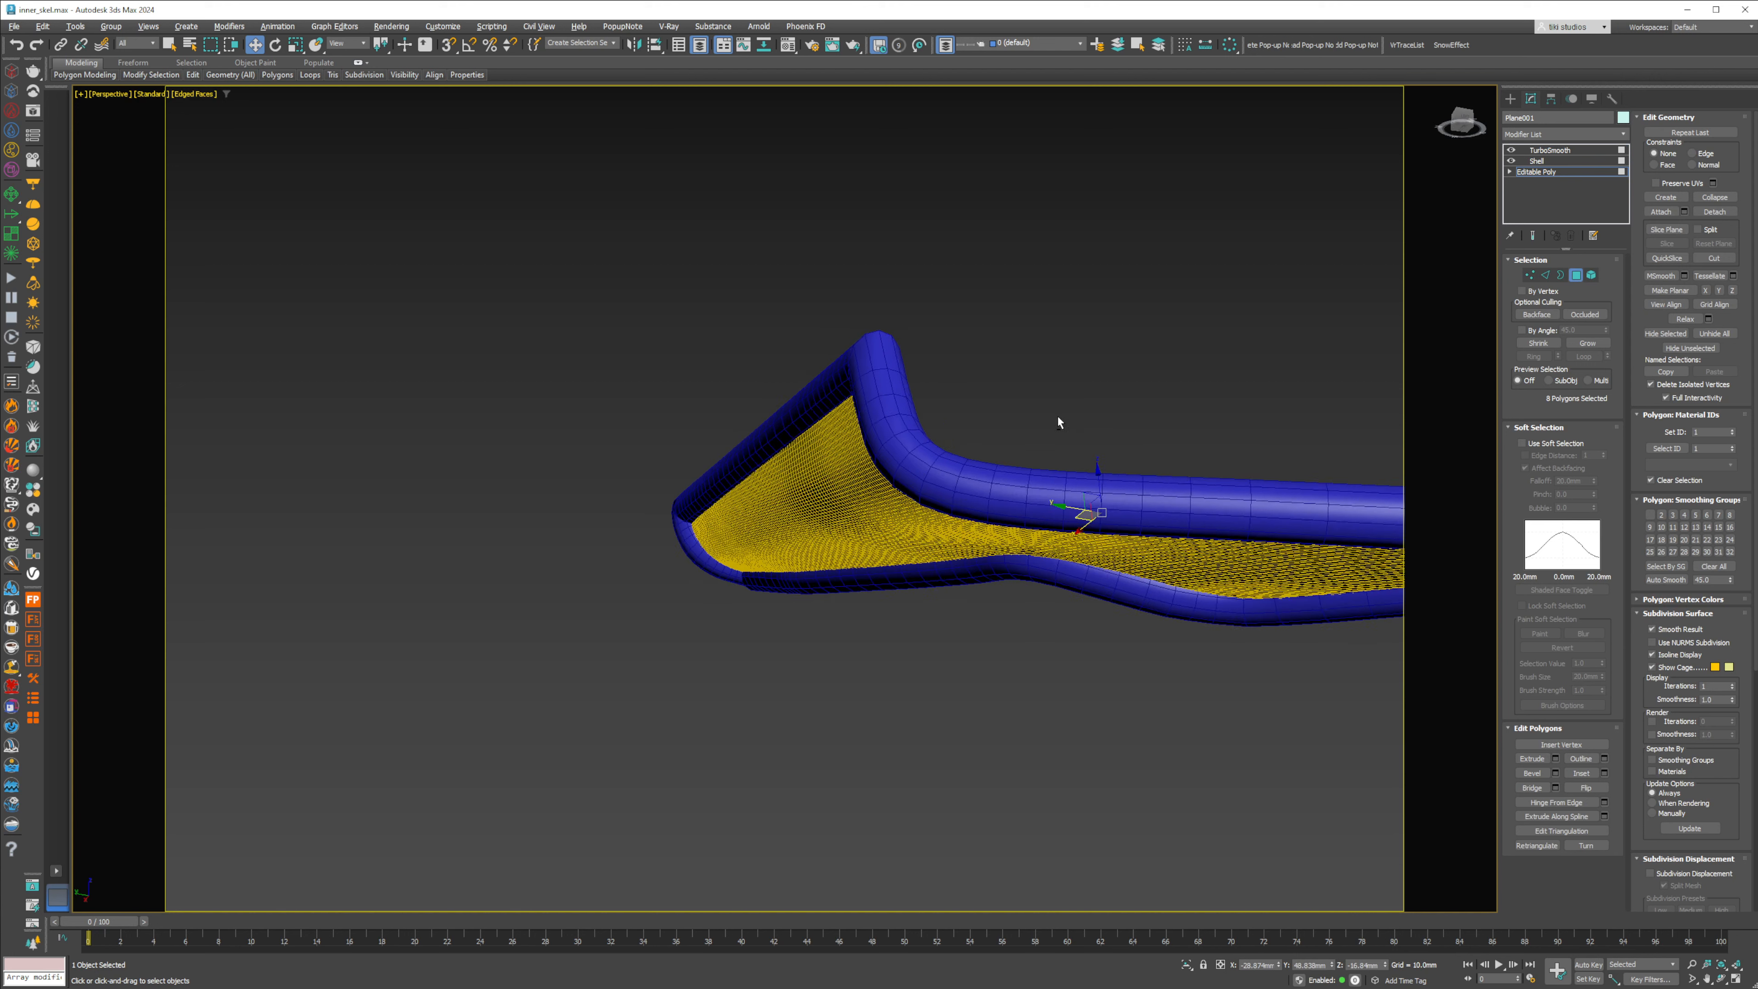
pyautogui.keyDown('alt'); pyautogui.moveTo(1058, 416); pyautogui.dragTo(1424, 472, button='middle'); pyautogui.keyUp('alt')
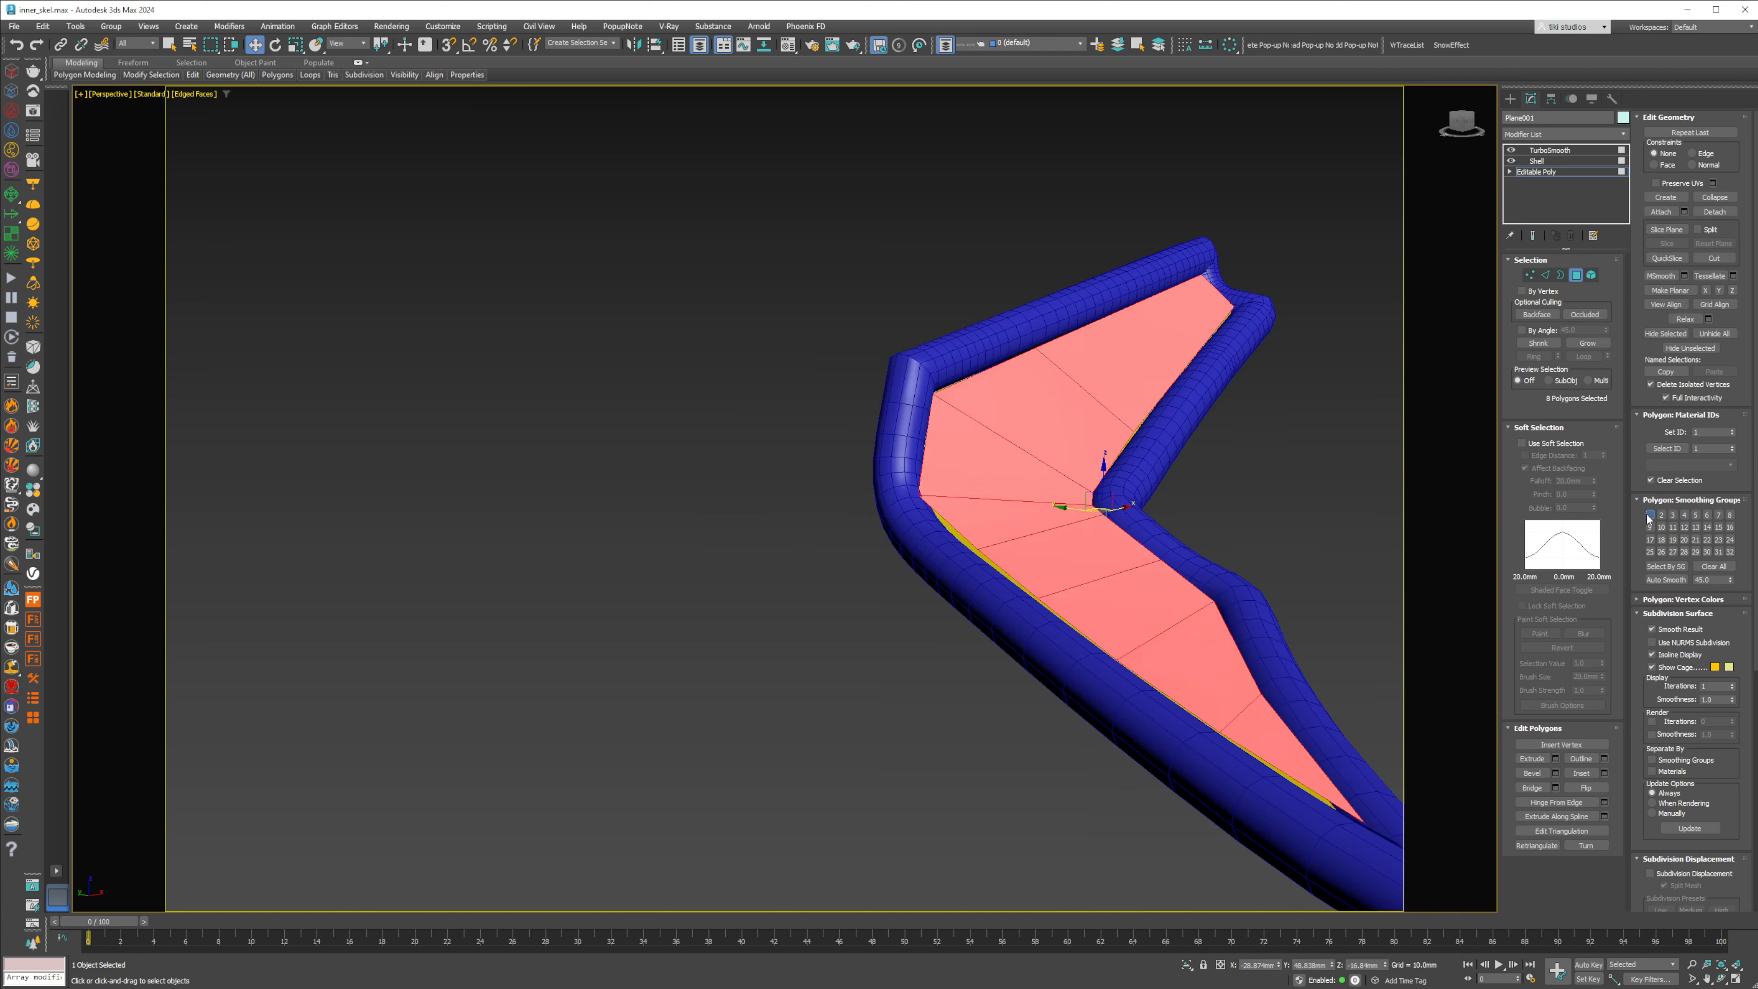
pyautogui.click(1608, 152)
pyautogui.keyDown('alt'); pyautogui.moveTo(1038, 429); pyautogui.dragTo(1413, 231, button='middle'); pyautogui.keyUp('alt')
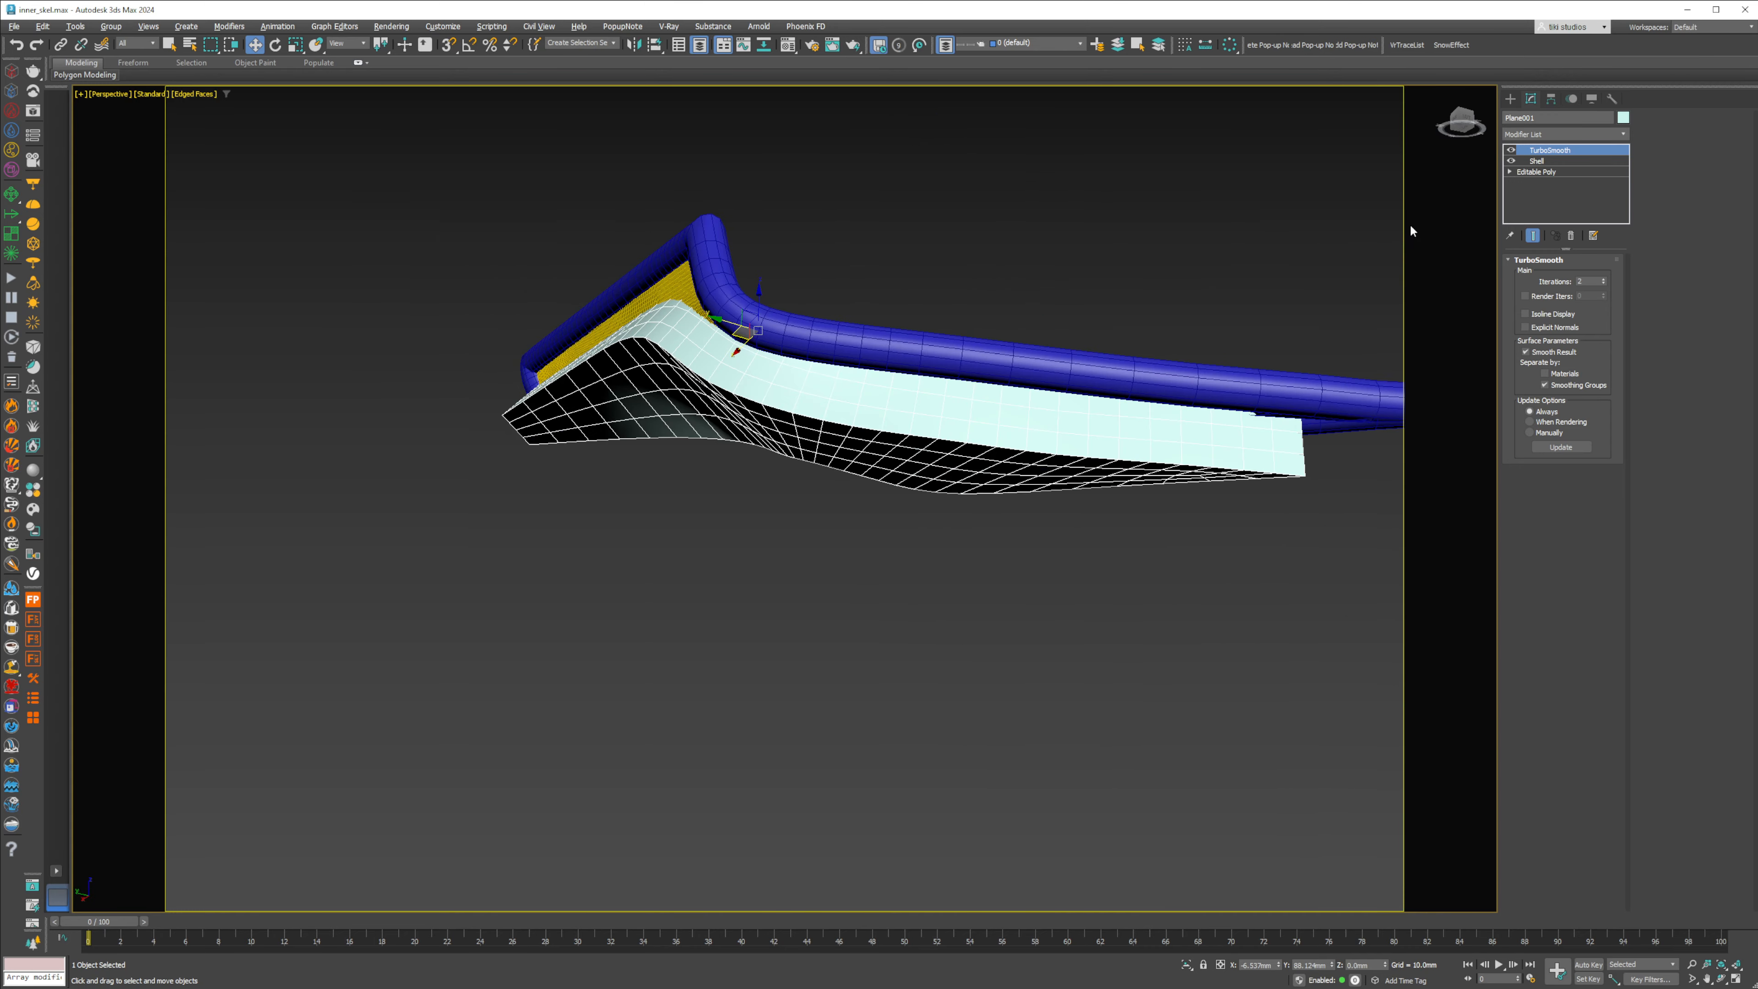
# Step: Turn off the end-result display and add an Edit Poly modifier between Shell and TurboSmooth
pyautogui.click(1533, 235)
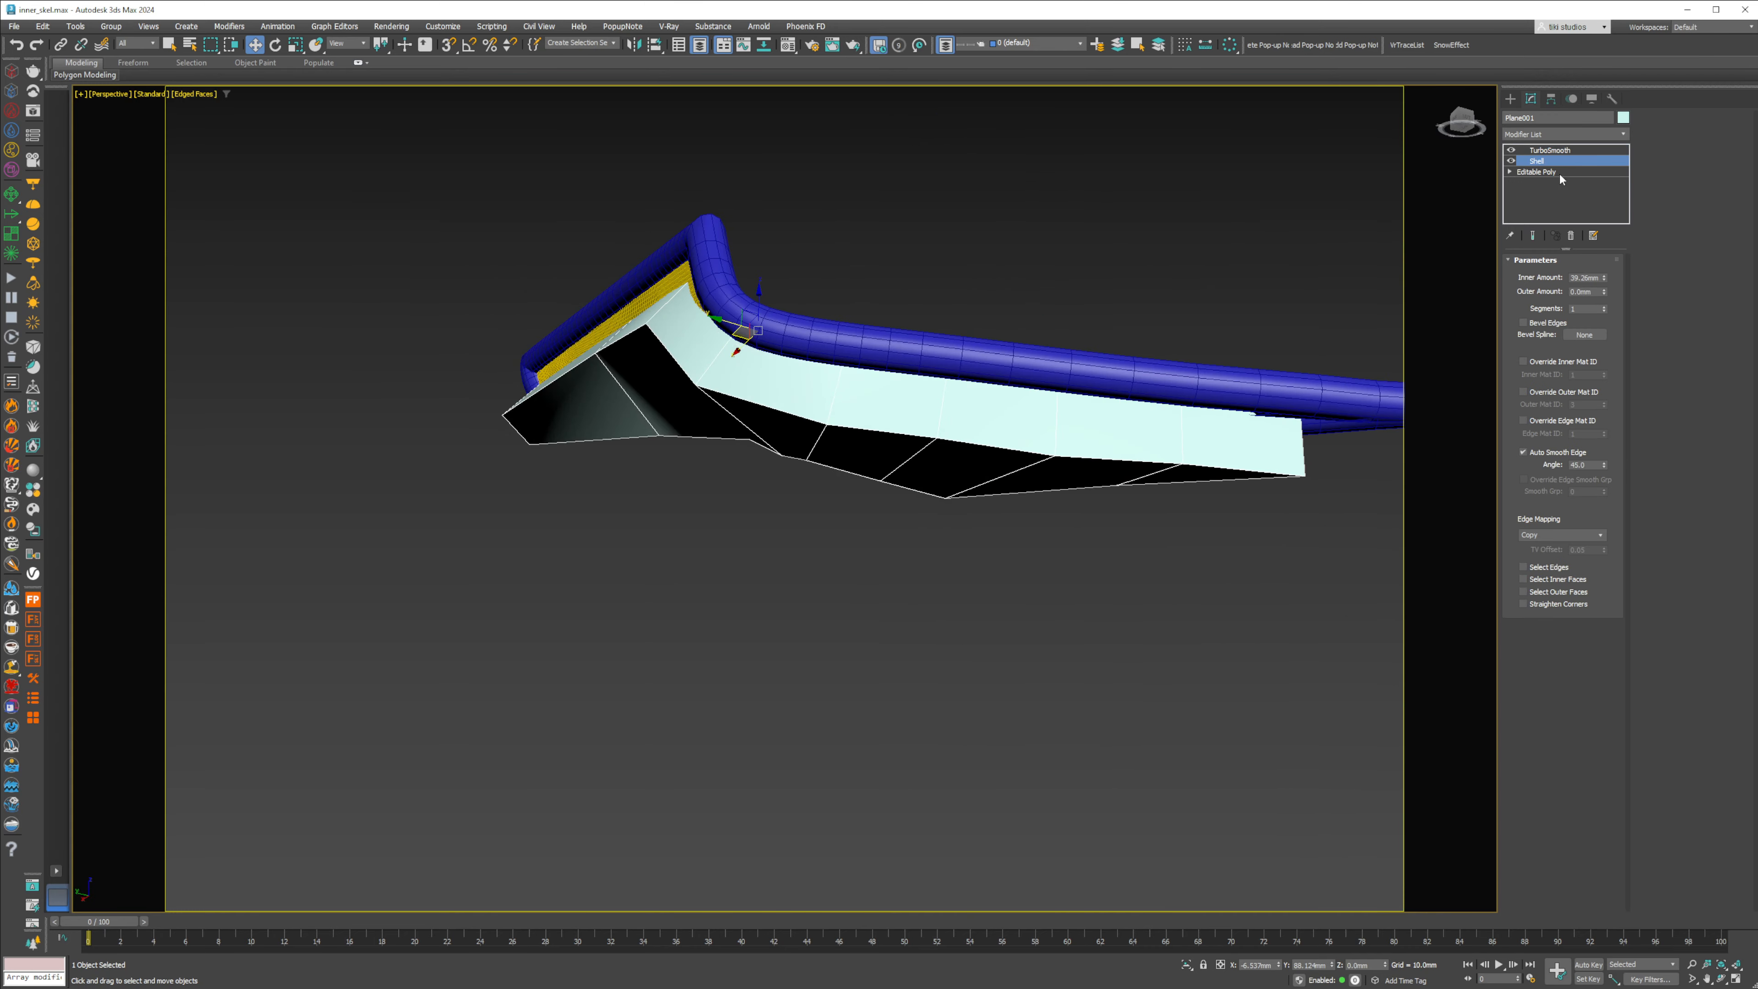
pyautogui.click(1563, 133)
pyautogui.write('ed')
pyautogui.click(1523, 197)
# Step: Select the shell's underside edges along the blade's upper section and move them up towards the rim
pyautogui.scroll(3, 662, 305)
pyautogui.press('2')
pyautogui.click(624, 420)
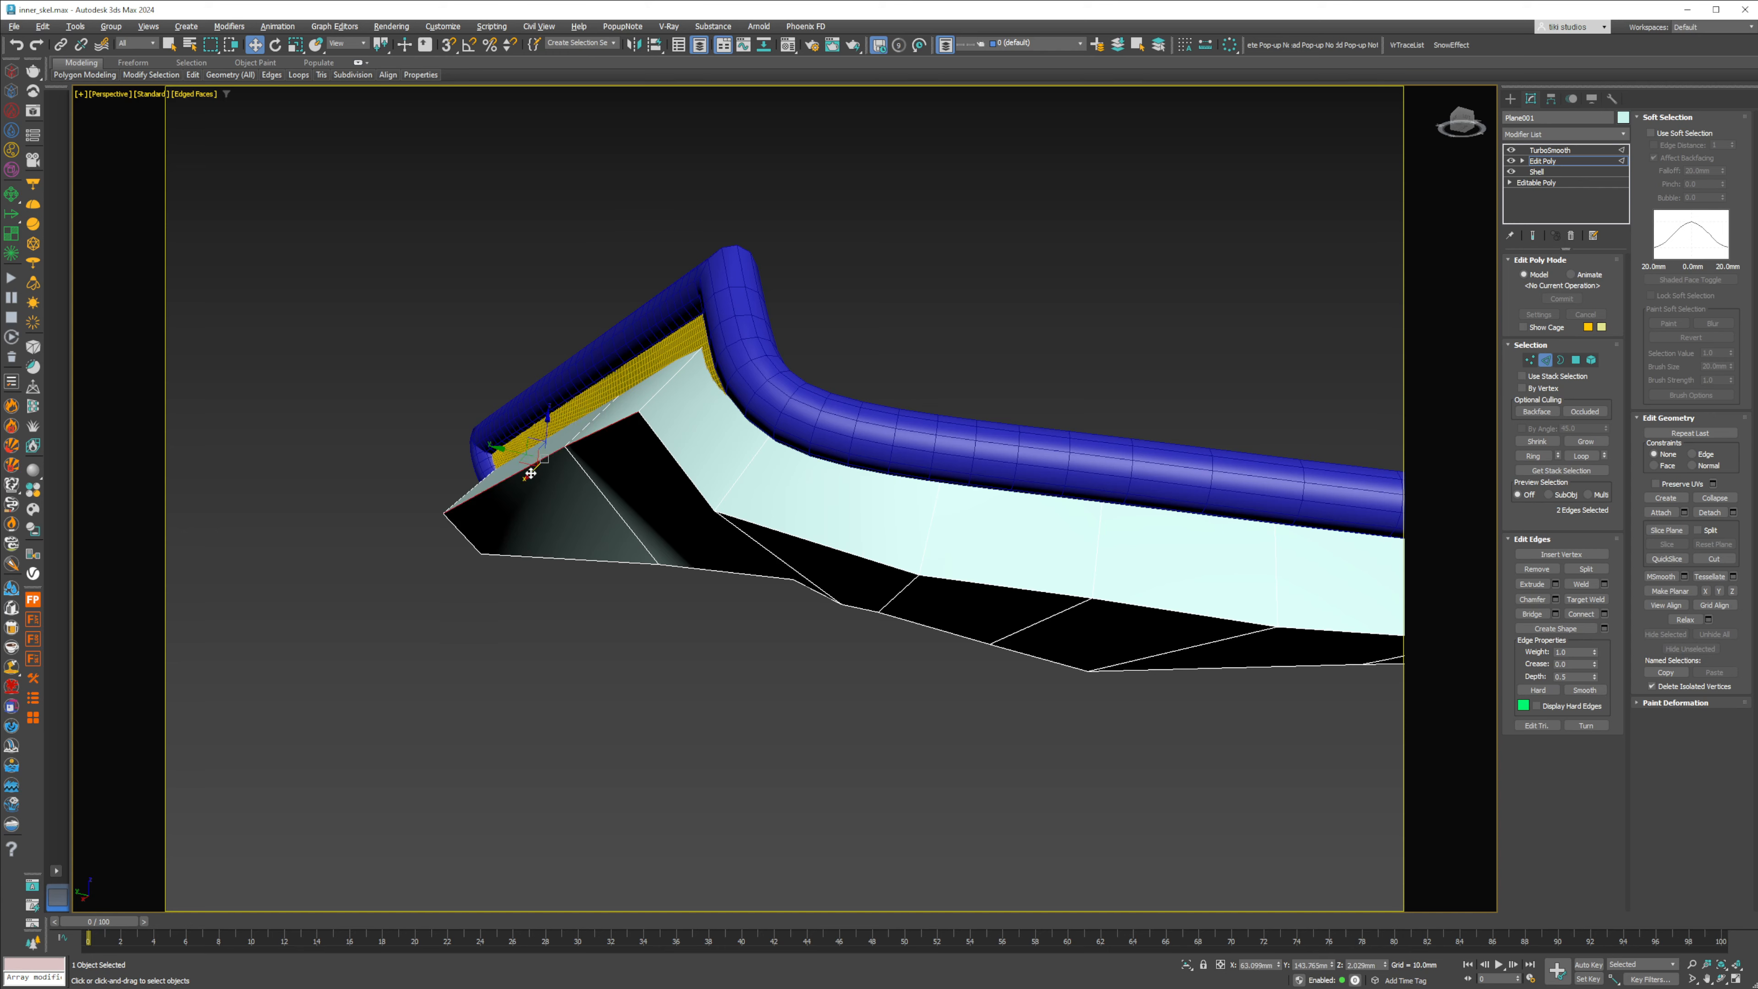
pyautogui.keyDown('alt'); pyautogui.moveTo(531, 473); pyautogui.dragTo(537, 445, button='middle'); pyautogui.keyUp('alt')
pyautogui.moveTo(537, 445); pyautogui.dragTo(535, 365)
pyautogui.keyDown('alt'); pyautogui.moveTo(535, 366); pyautogui.dragTo(727, 449, button='middle'); pyautogui.keyUp('alt')
pyautogui.hotkey('alt', 'x')
# Step: Move the shell's underside vertex at the main bend sideways to reshape the lower corner
pyautogui.press('1')
pyautogui.click(697, 631)
pyautogui.keyDown('alt'); pyautogui.moveTo(697, 628); pyautogui.dragTo(611, 591, button='middle'); pyautogui.keyUp('alt')
pyautogui.moveTo(681, 617); pyautogui.dragTo(621, 642)
pyautogui.keyDown('alt'); pyautogui.moveTo(621, 642); pyautogui.dragTo(760, 658, button='middle'); pyautogui.keyUp('alt')
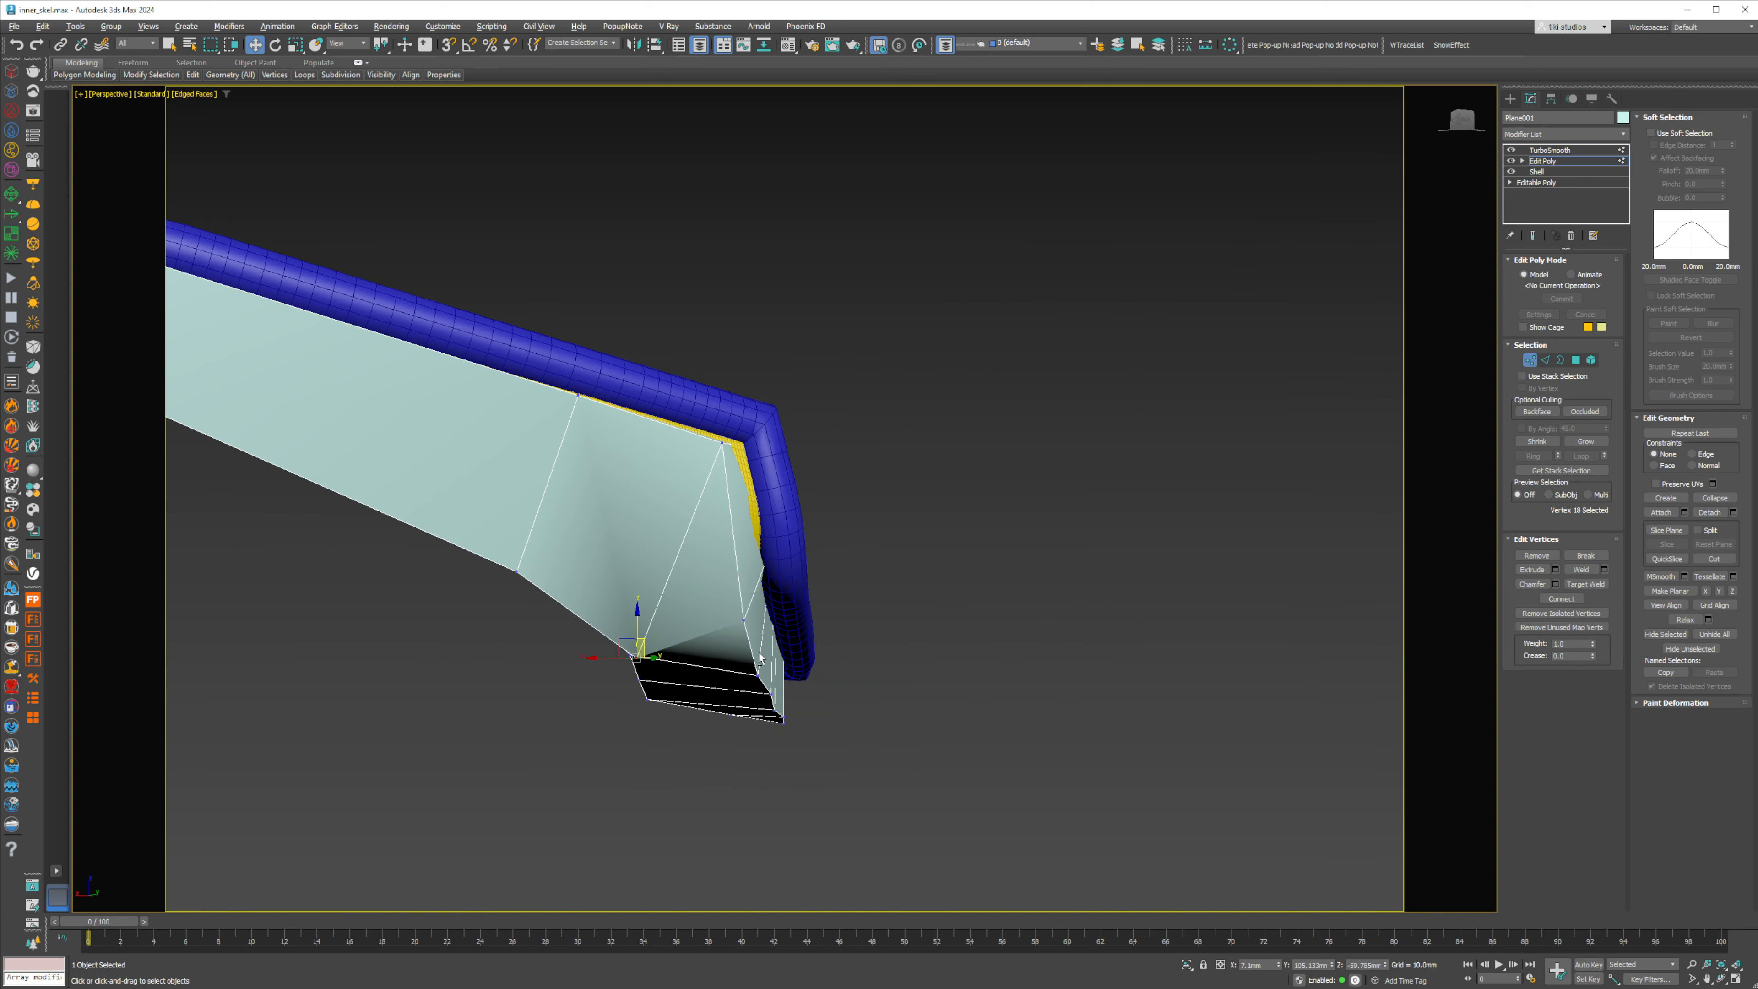
# Step: Move the shell's upper vertex at the outer bend out to the rim corner and check the smoothed result
pyautogui.click(721, 443)
pyautogui.keyDown('alt'); pyautogui.moveTo(721, 443); pyautogui.dragTo(720, 473, button='middle'); pyautogui.keyUp('alt')
pyautogui.moveTo(693, 439); pyautogui.dragTo(707, 440)
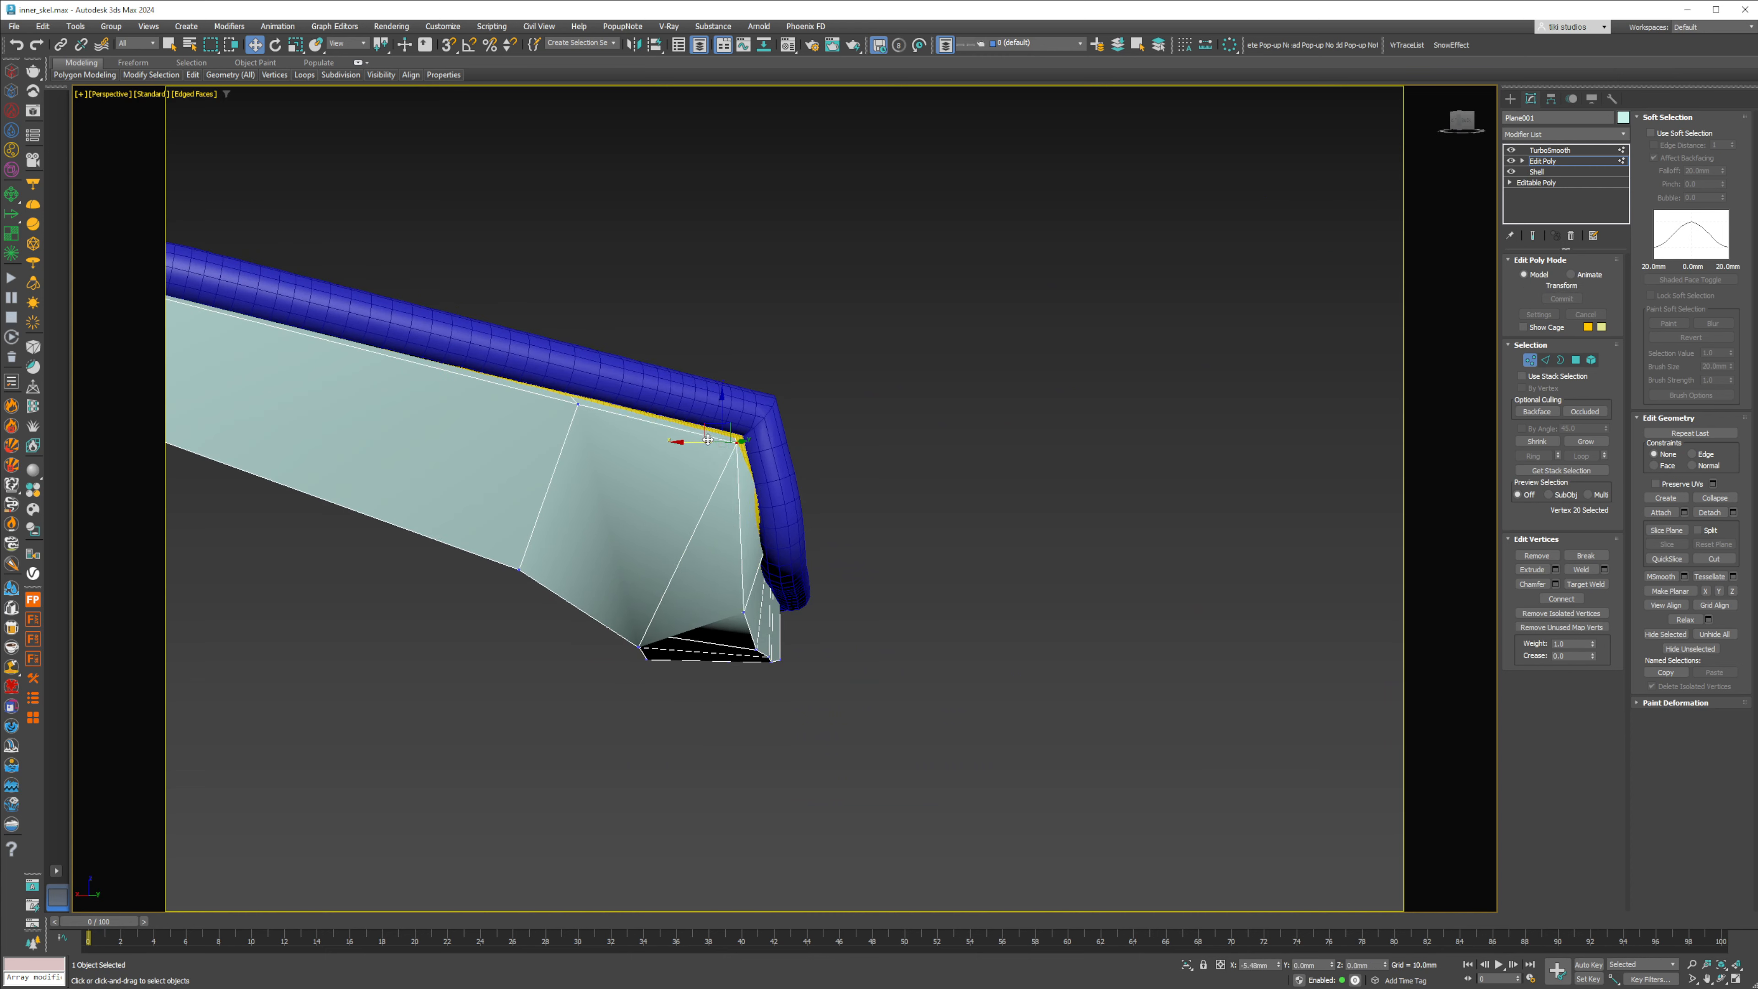
pyautogui.keyDown('alt'); pyautogui.moveTo(775, 587); pyautogui.dragTo(715, 492, button='middle'); pyautogui.keyUp('alt')
pyautogui.press('1')
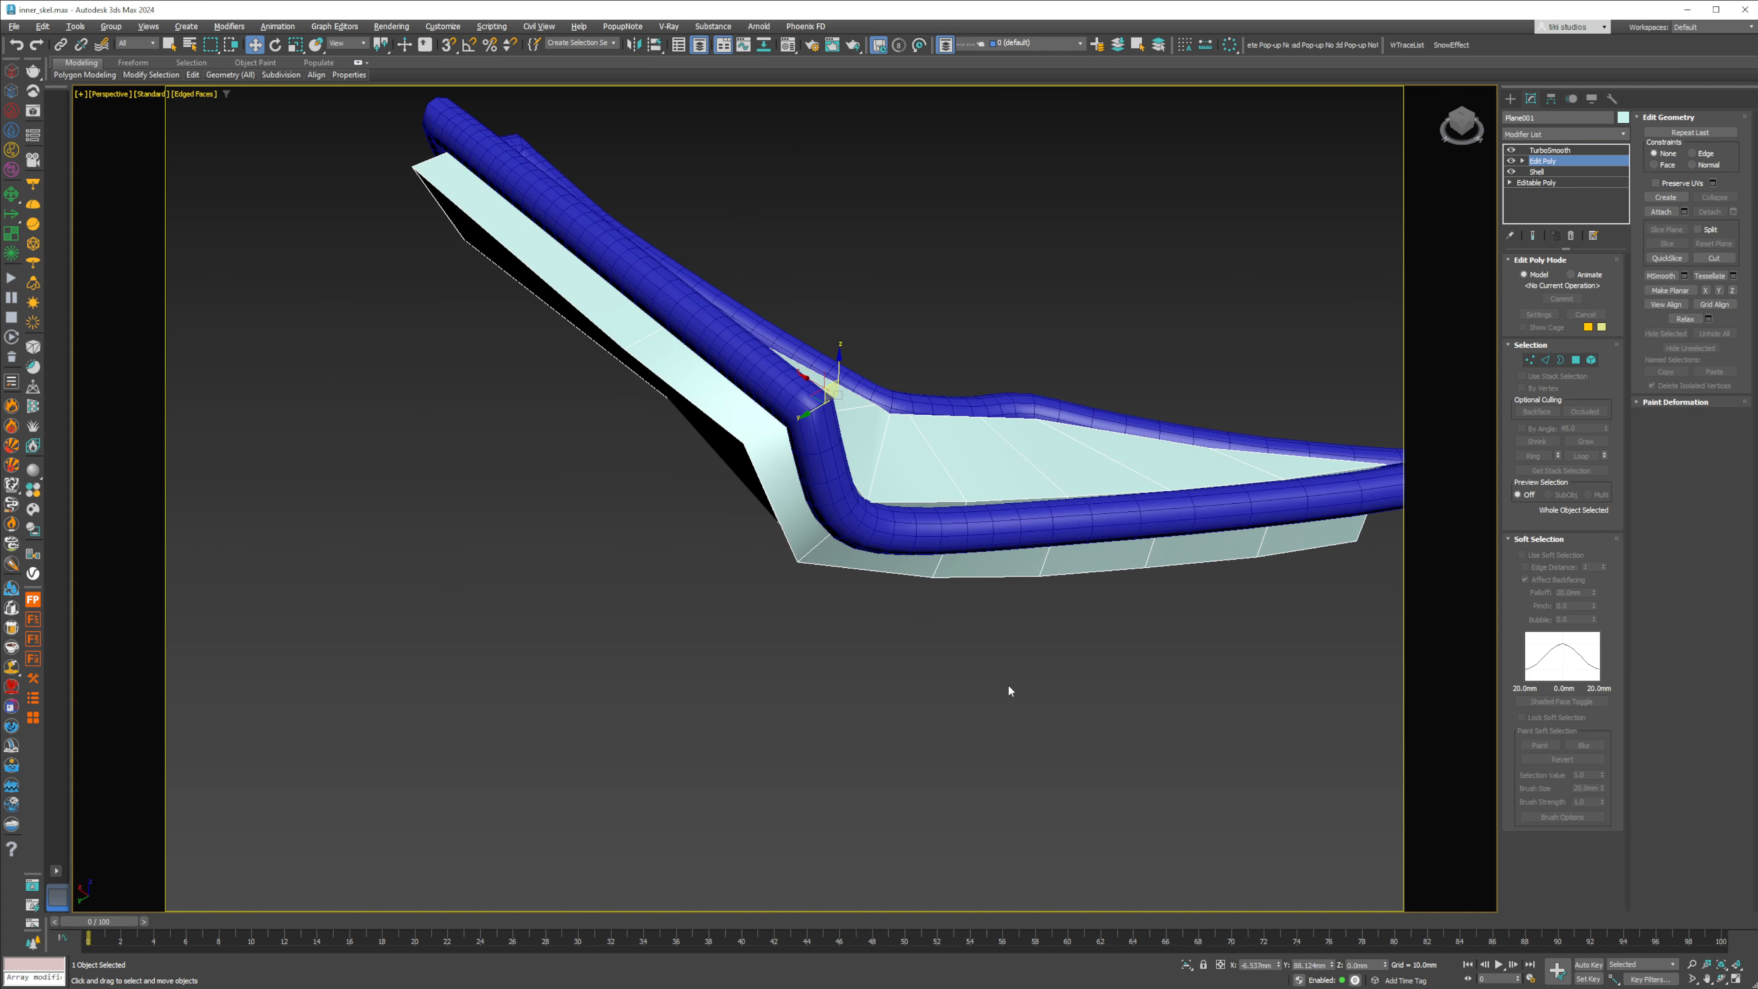
pyautogui.click(1006, 686)
pyautogui.keyDown('alt'); pyautogui.moveTo(847, 592); pyautogui.dragTo(899, 511, button='middle'); pyautogui.keyUp('alt')
pyautogui.click(898, 306)
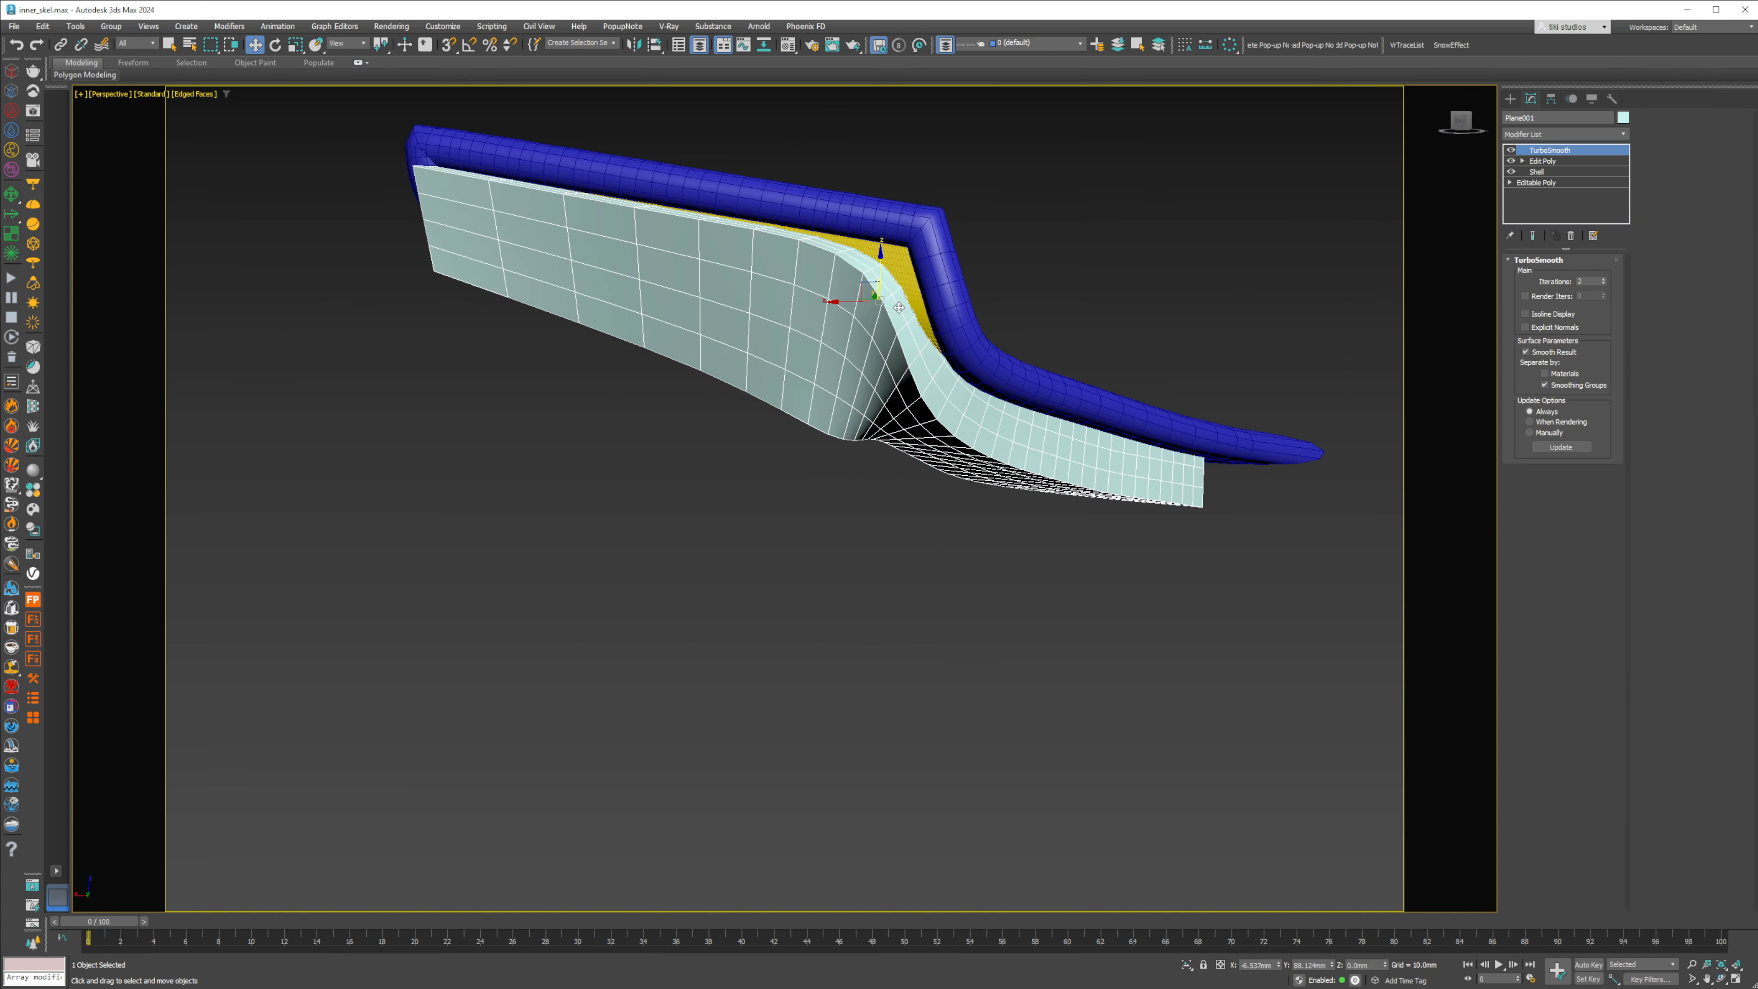
# Step: Hide the blue rim tube spline and view the smoothed volume against the yellow rim surface without edged faces
pyautogui.click(940, 249)
pyautogui.rightClick(962, 271)
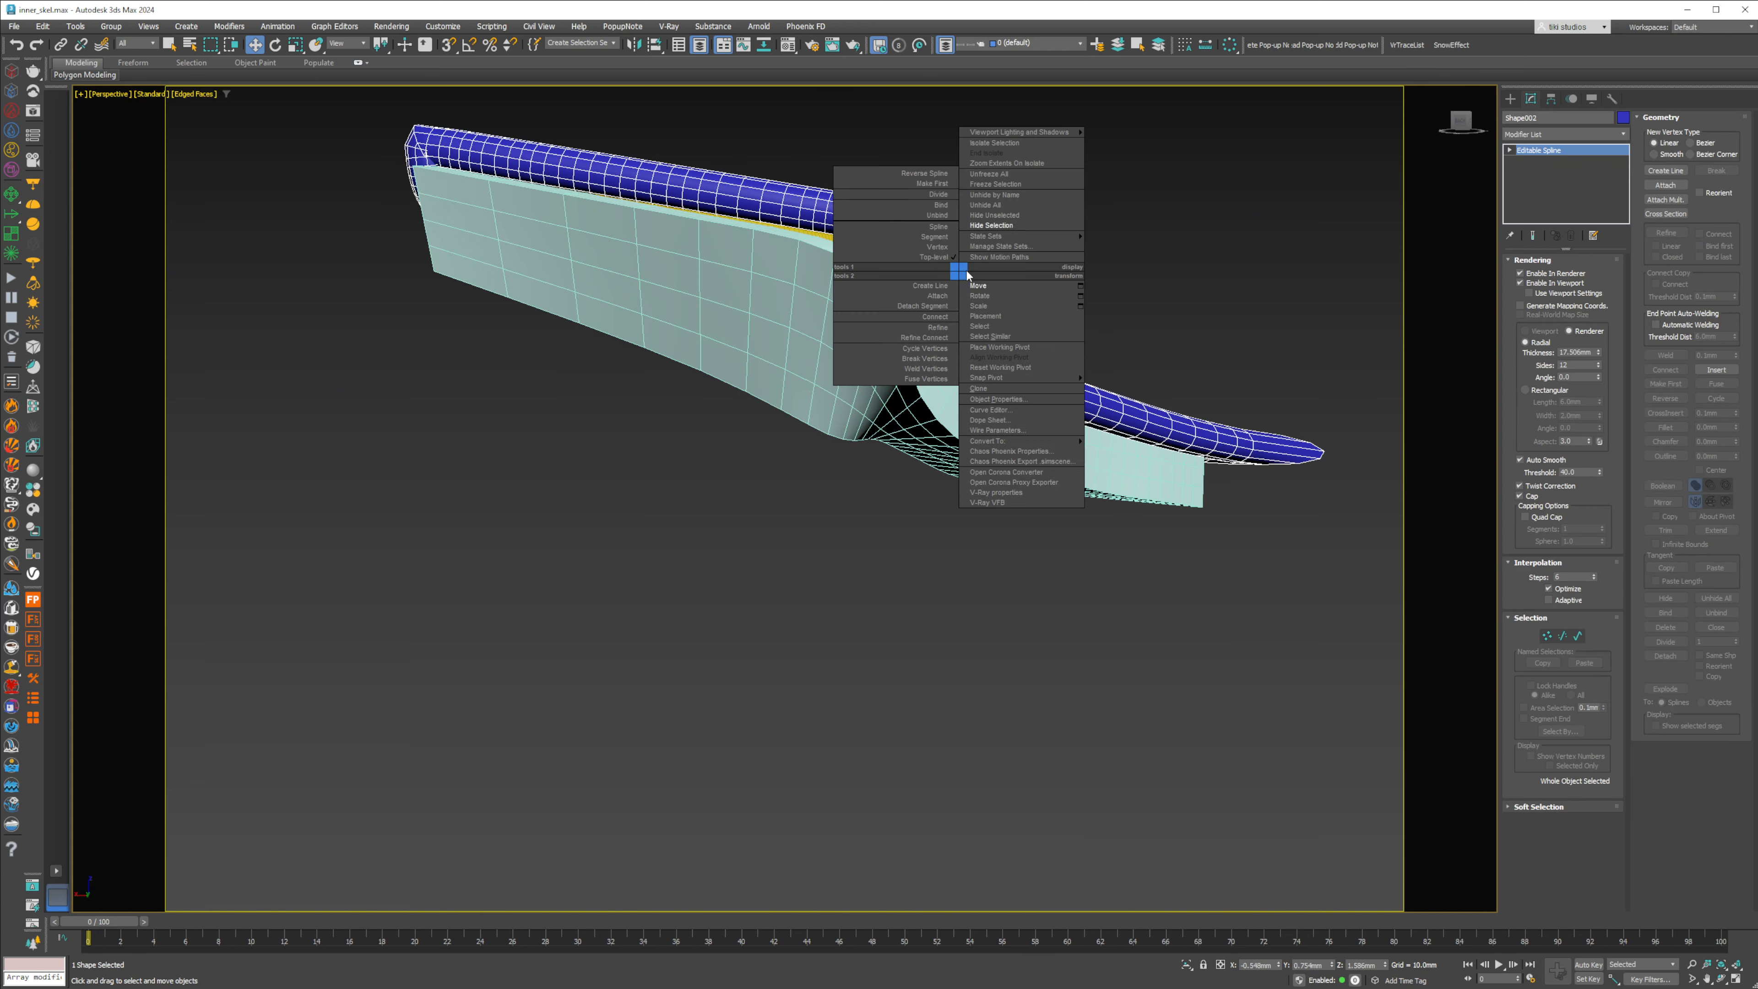
pyautogui.click(1010, 226)
pyautogui.click(836, 287)
pyautogui.moveTo(837, 286)
pyautogui.keyDown('alt'); pyautogui.mouseDown(button='middle')
pyautogui.moveTo(726, 285)
pyautogui.moveTo(775, 391)
pyautogui.moveTo(692, 361)
pyautogui.moveTo(805, 345)
pyautogui.moveTo(970, 361)
pyautogui.moveTo(773, 381)
pyautogui.moveTo(720, 433)
pyautogui.moveTo(646, 463)
pyautogui.mouseUp(button='middle'); pyautogui.keyUp('alt')
pyautogui.press('F3')
pyautogui.press('F3')
pyautogui.press('F4')
pyautogui.scroll(5, 656, 443)
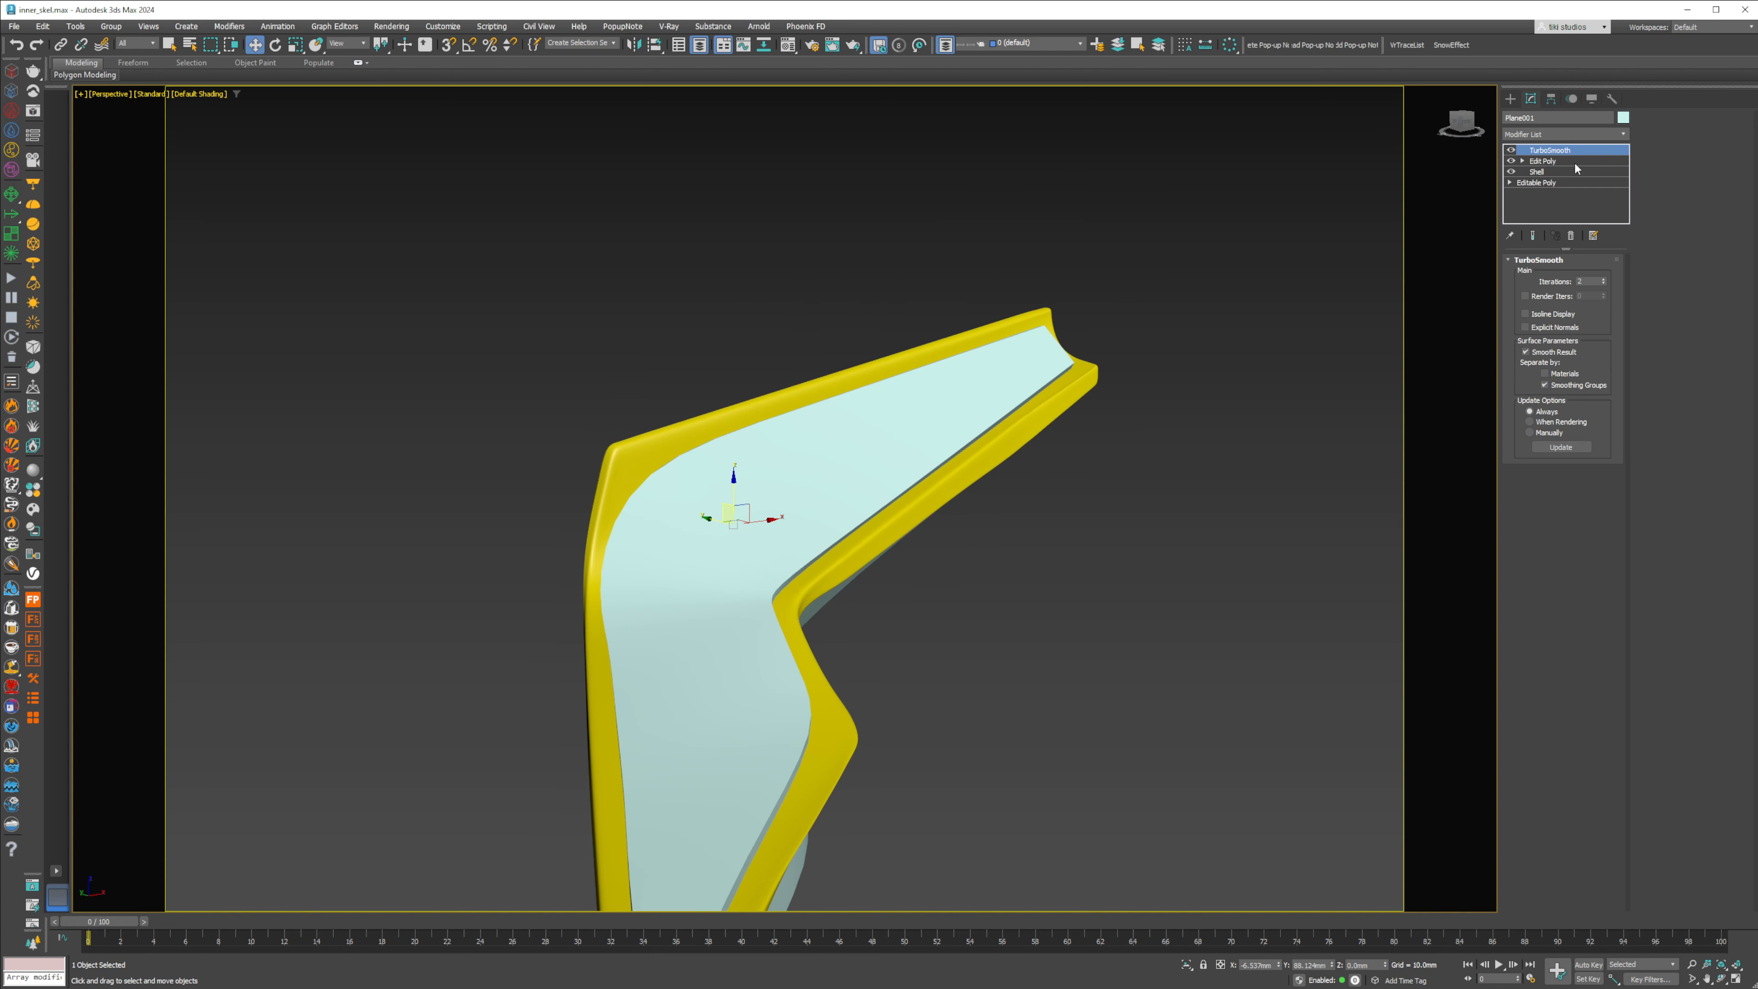
# Step: Show edged faces again and insert an edge loop across the volume just below the outer bend's corner
pyautogui.press('F4')
pyautogui.scroll(2, 669, 477)
pyautogui.press('4')
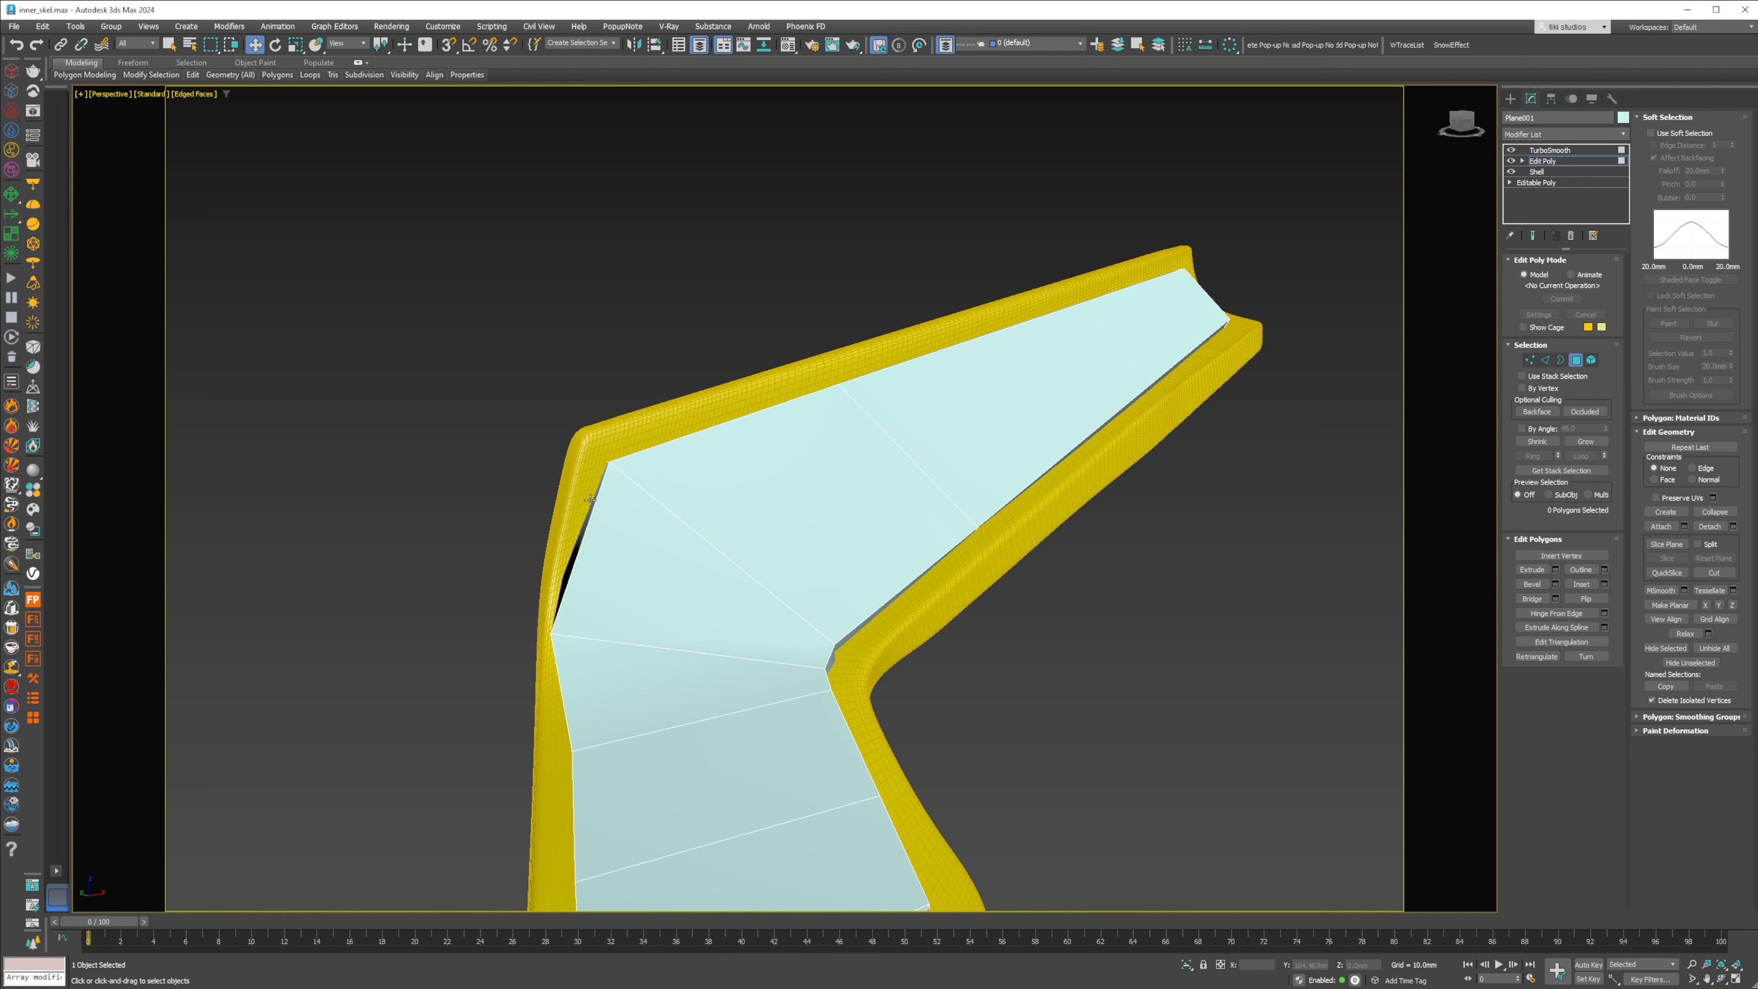
pyautogui.click(594, 501)
pyautogui.keyDown('alt'); pyautogui.moveTo(594, 501); pyautogui.dragTo(679, 384, button='middle'); pyautogui.keyUp('alt')
pyautogui.press('1')
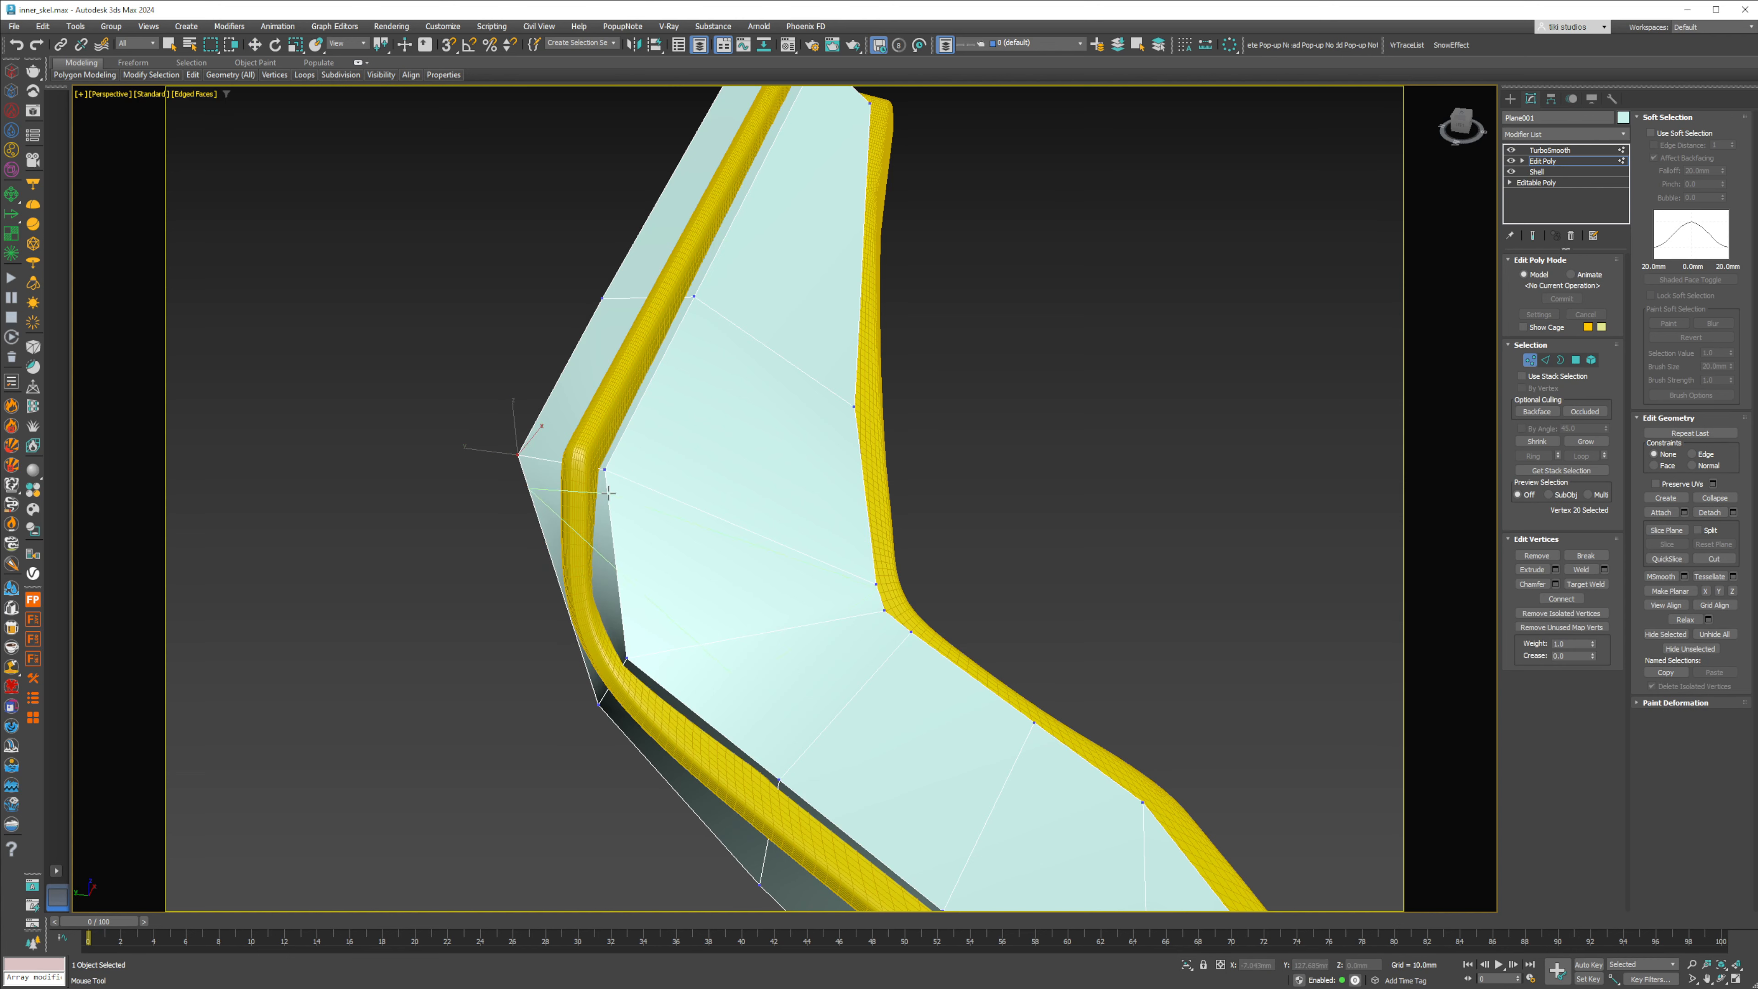
pyautogui.click(609, 501)
pyautogui.rightClick(609, 501)
pyautogui.keyDown('alt'); pyautogui.moveTo(737, 511); pyautogui.dragTo(609, 444, button='middle'); pyautogui.keyUp('alt')
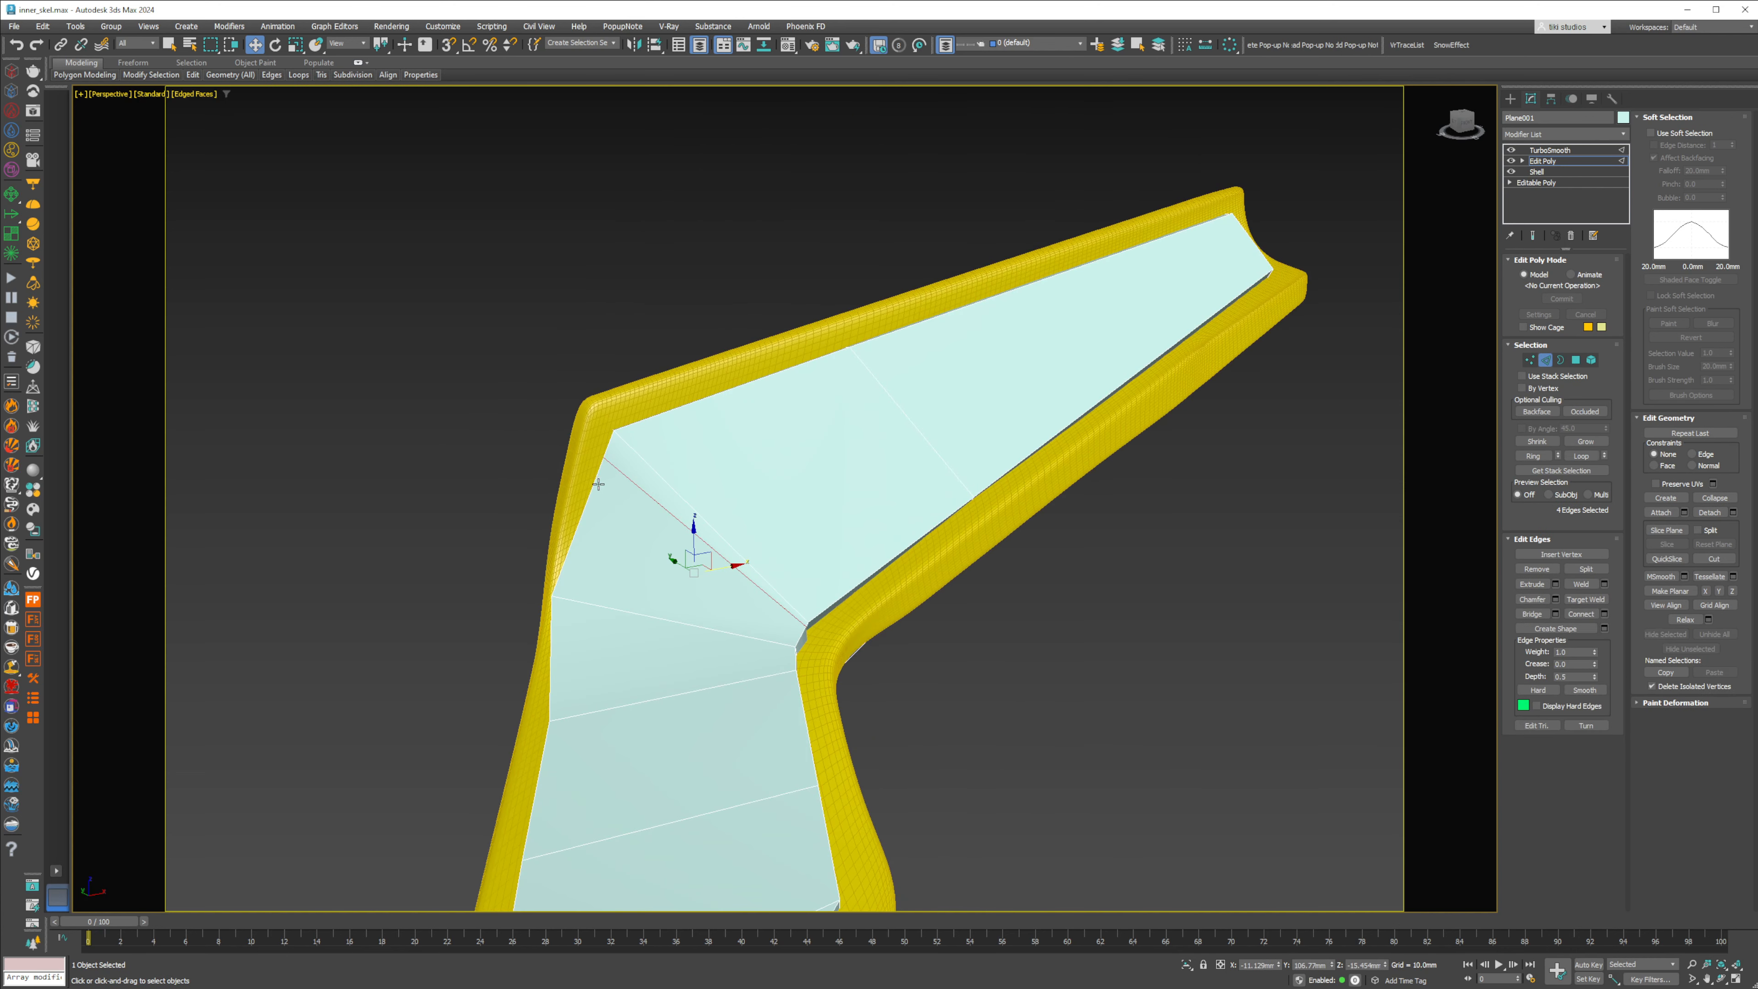
# Step: Move the outer vertex below the new edge loop against the yellow rim, checking it in wireframe and smoothed display
pyautogui.click(1534, 238)
pyautogui.moveTo(575, 548); pyautogui.dragTo(728, 520, button='middle')
pyautogui.press('1')
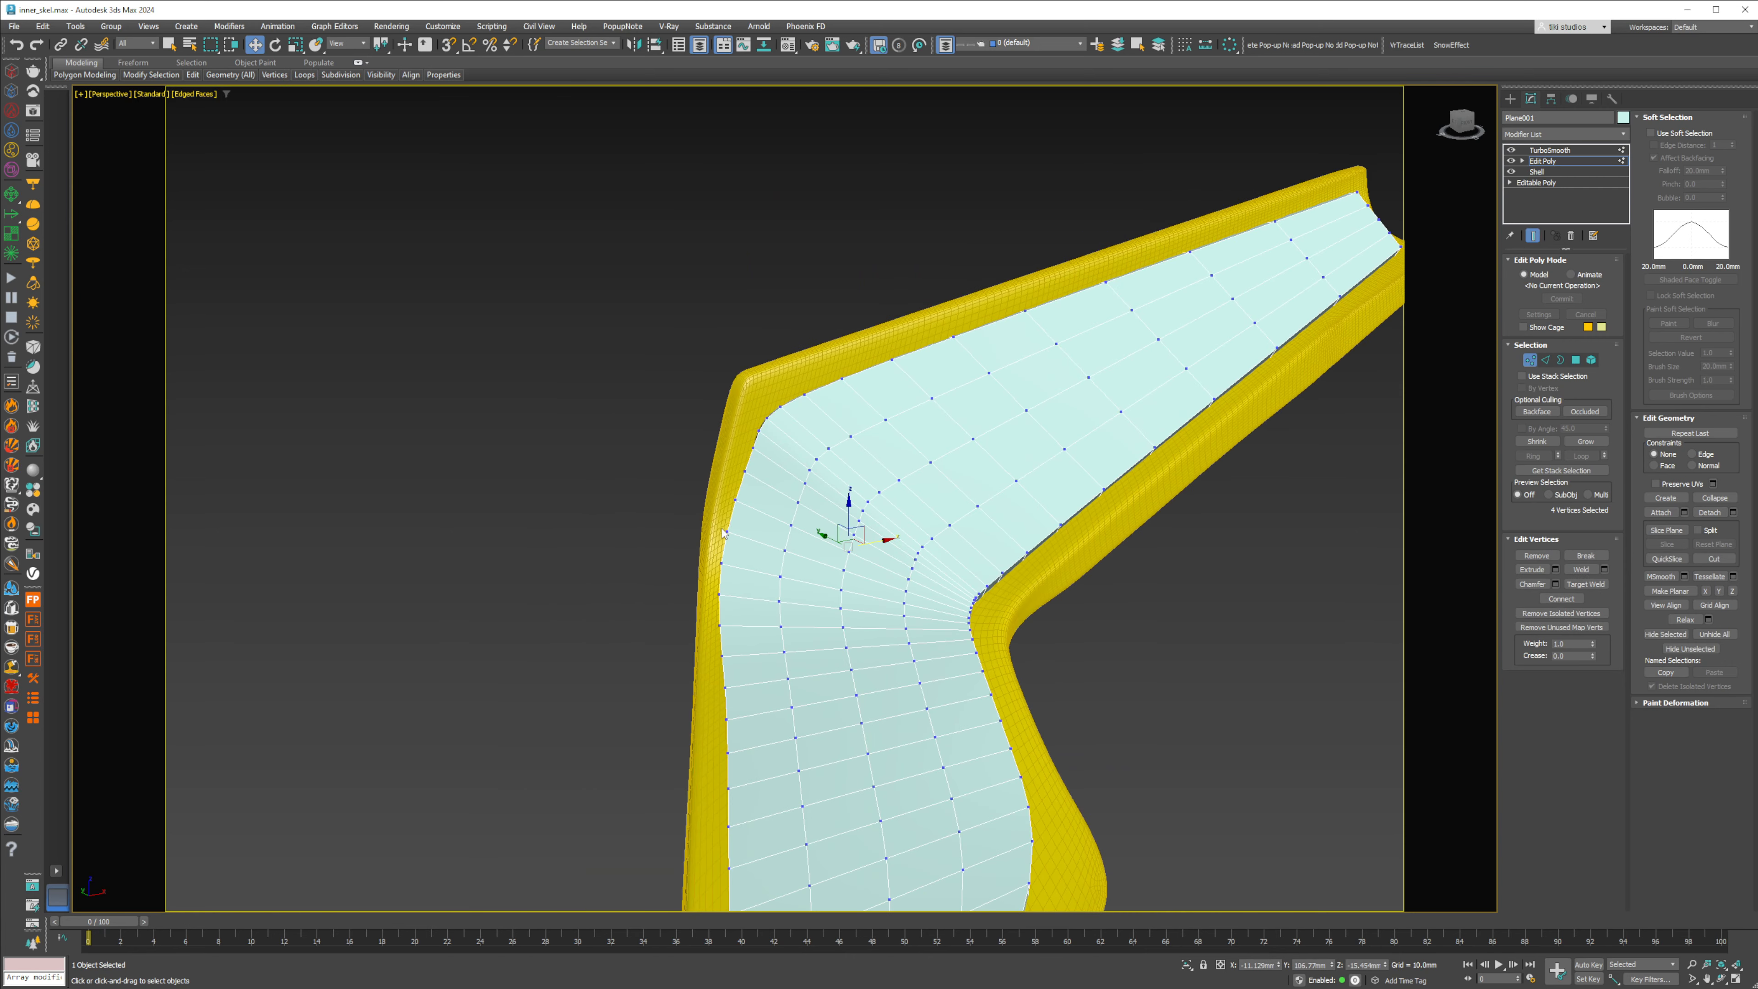
pyautogui.press('F3')
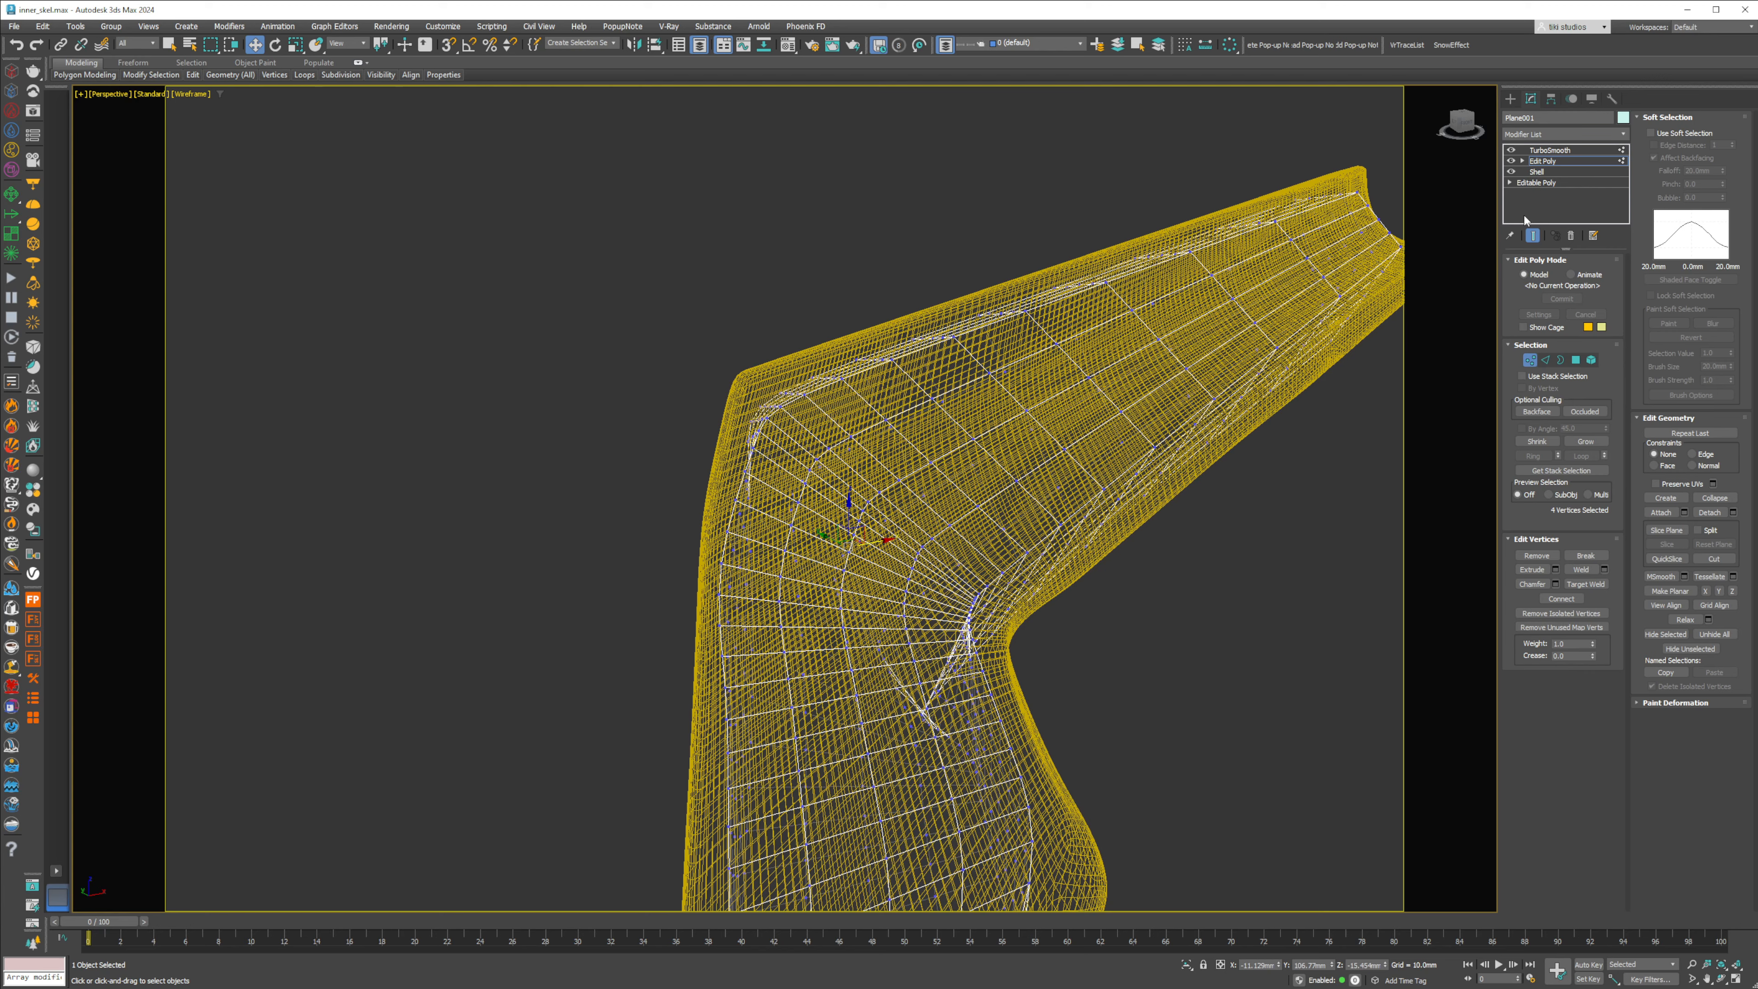
pyautogui.click(1534, 238)
pyautogui.moveTo(657, 656); pyautogui.dragTo(658, 657)
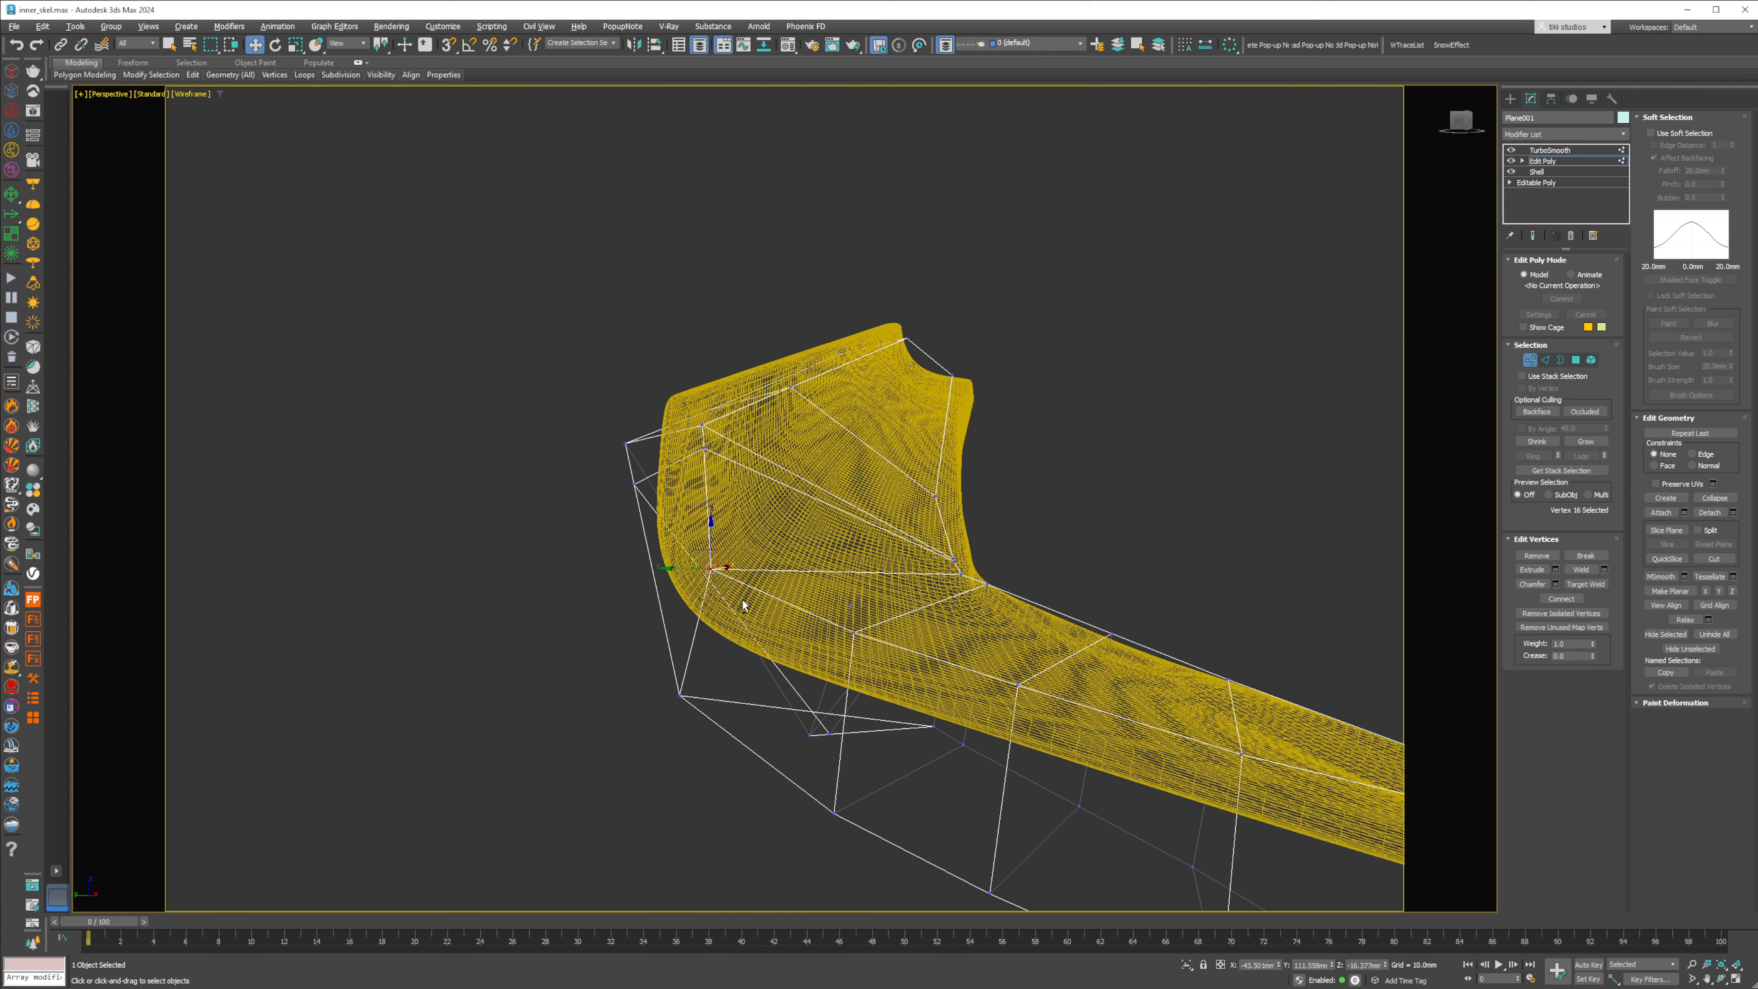
pyautogui.press('F3')
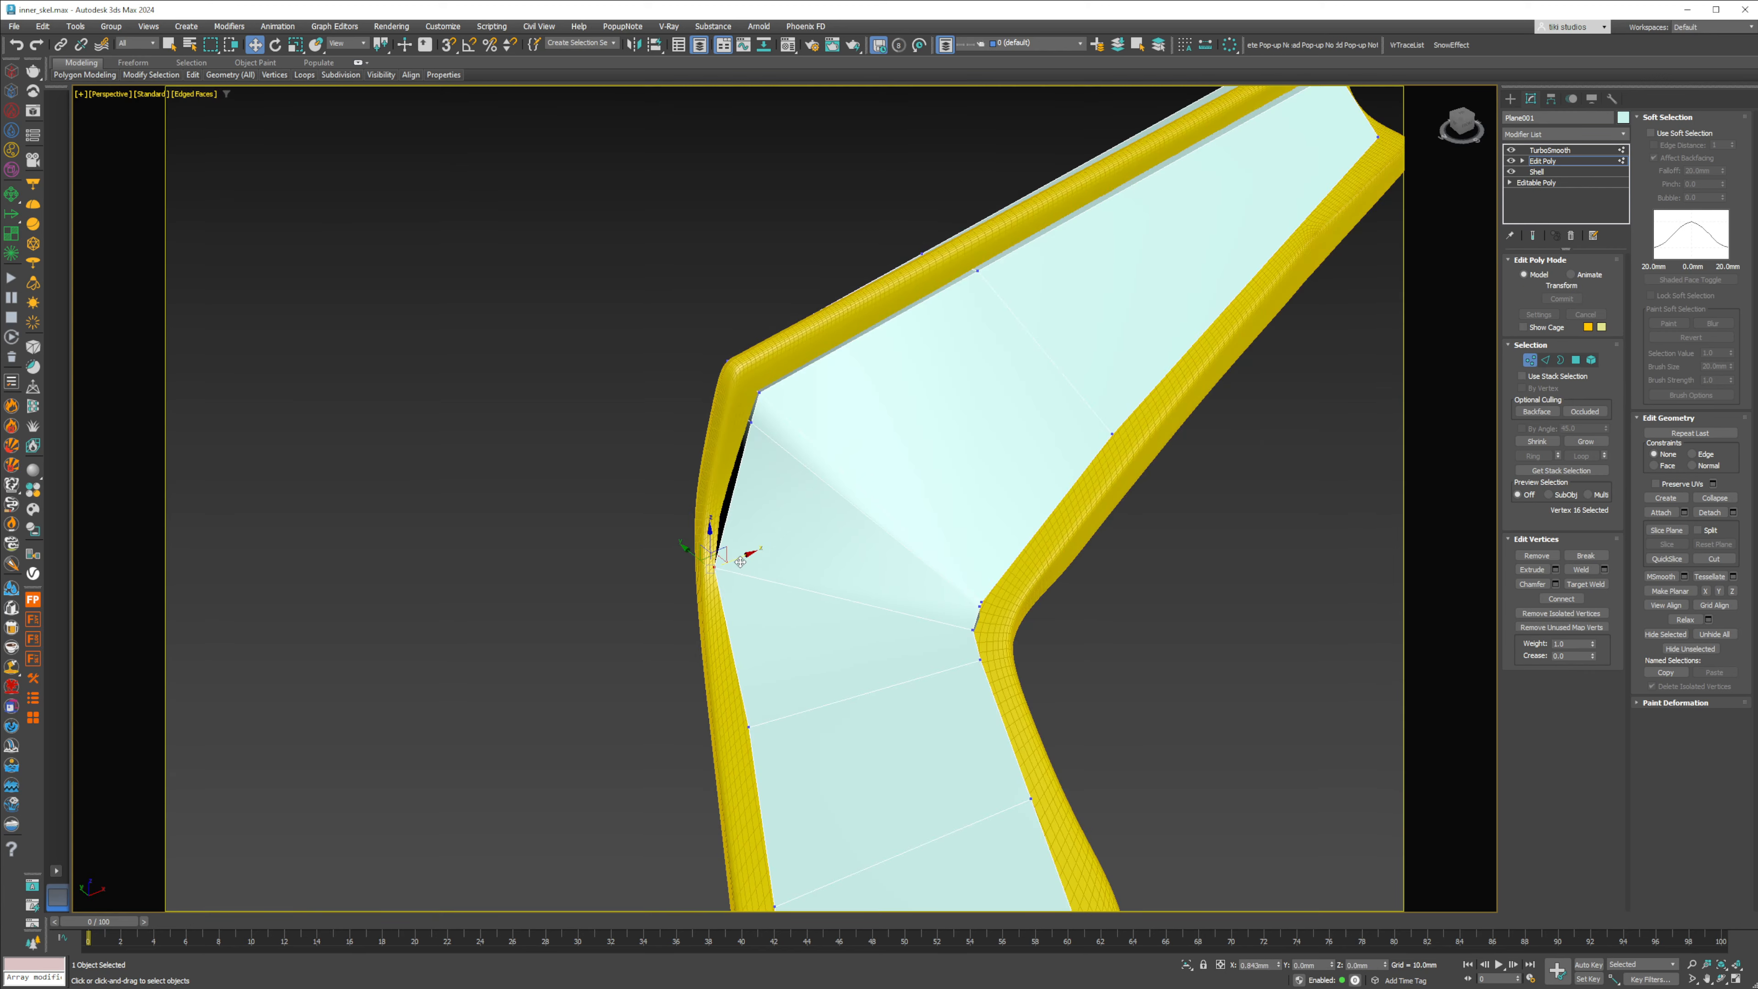
pyautogui.keyDown('alt'); pyautogui.moveTo(742, 554); pyautogui.dragTo(684, 512, button='middle'); pyautogui.keyUp('alt')
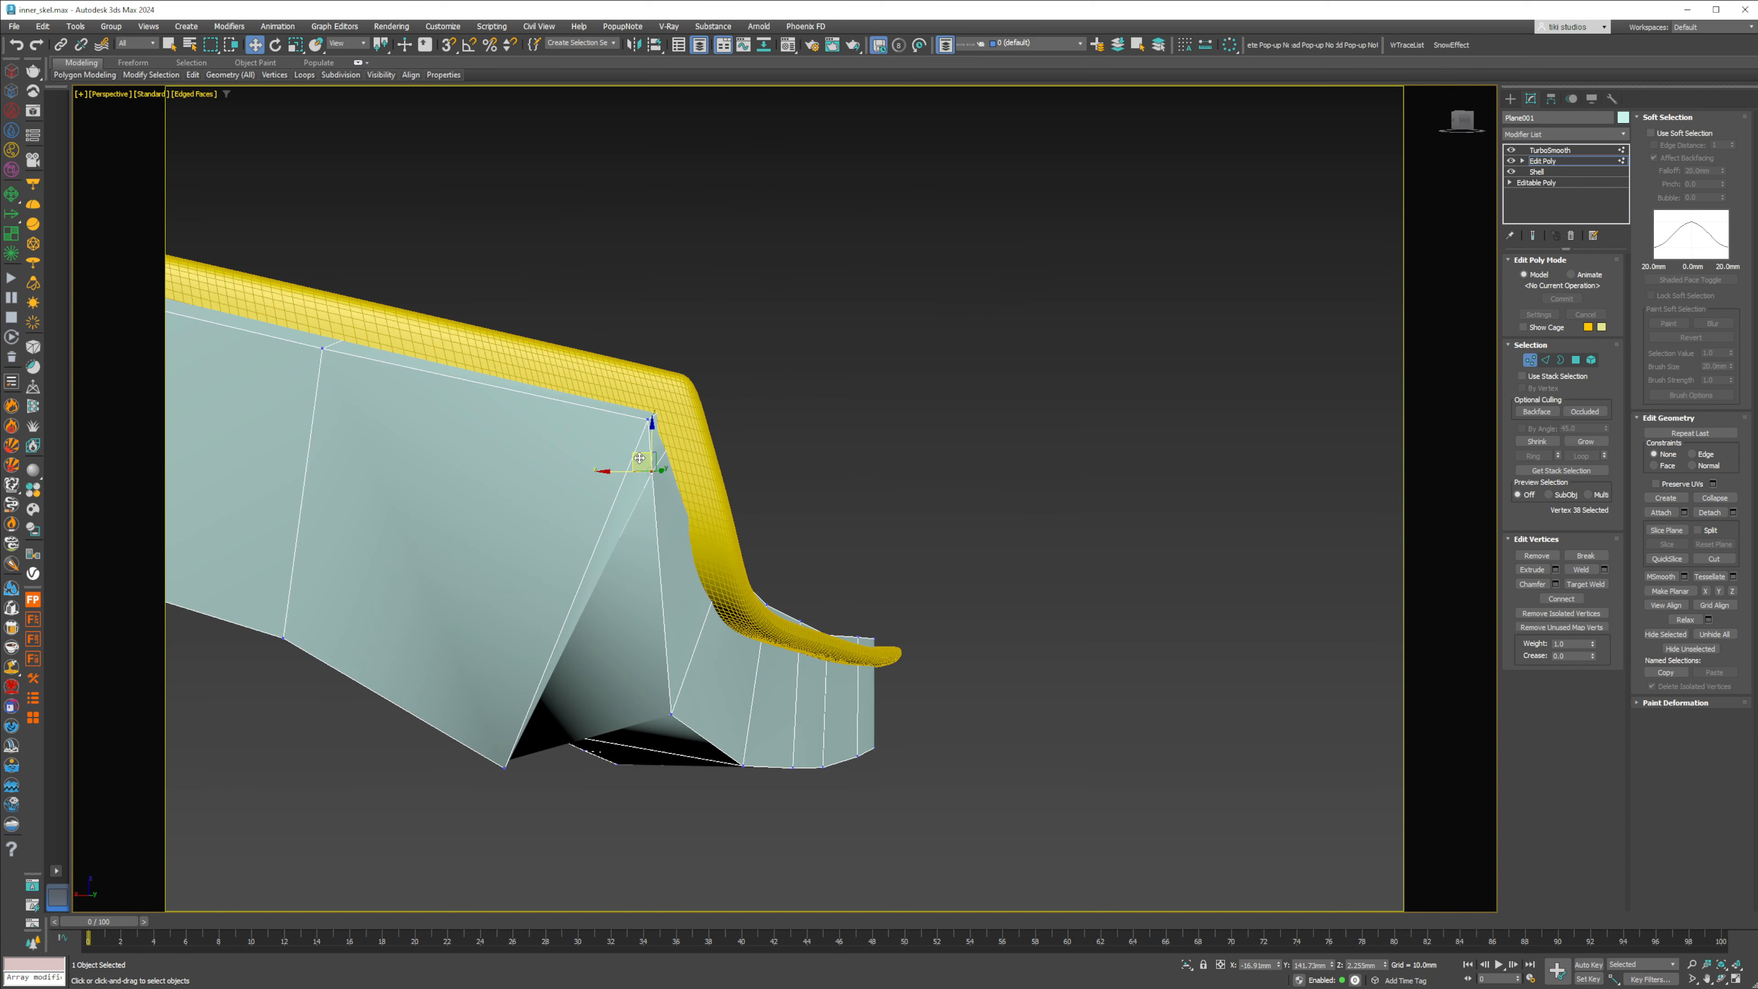
# Step: Fit the new loop's outer vertex and the neighbouring vertex to the rim to close the gap at the bend
pyautogui.moveTo(640, 458); pyautogui.dragTo(661, 454)
pyautogui.keyDown('alt'); pyautogui.moveTo(653, 431); pyautogui.dragTo(571, 483, button='middle'); pyautogui.keyUp('alt')
pyautogui.moveTo(693, 437); pyautogui.dragTo(680, 436)
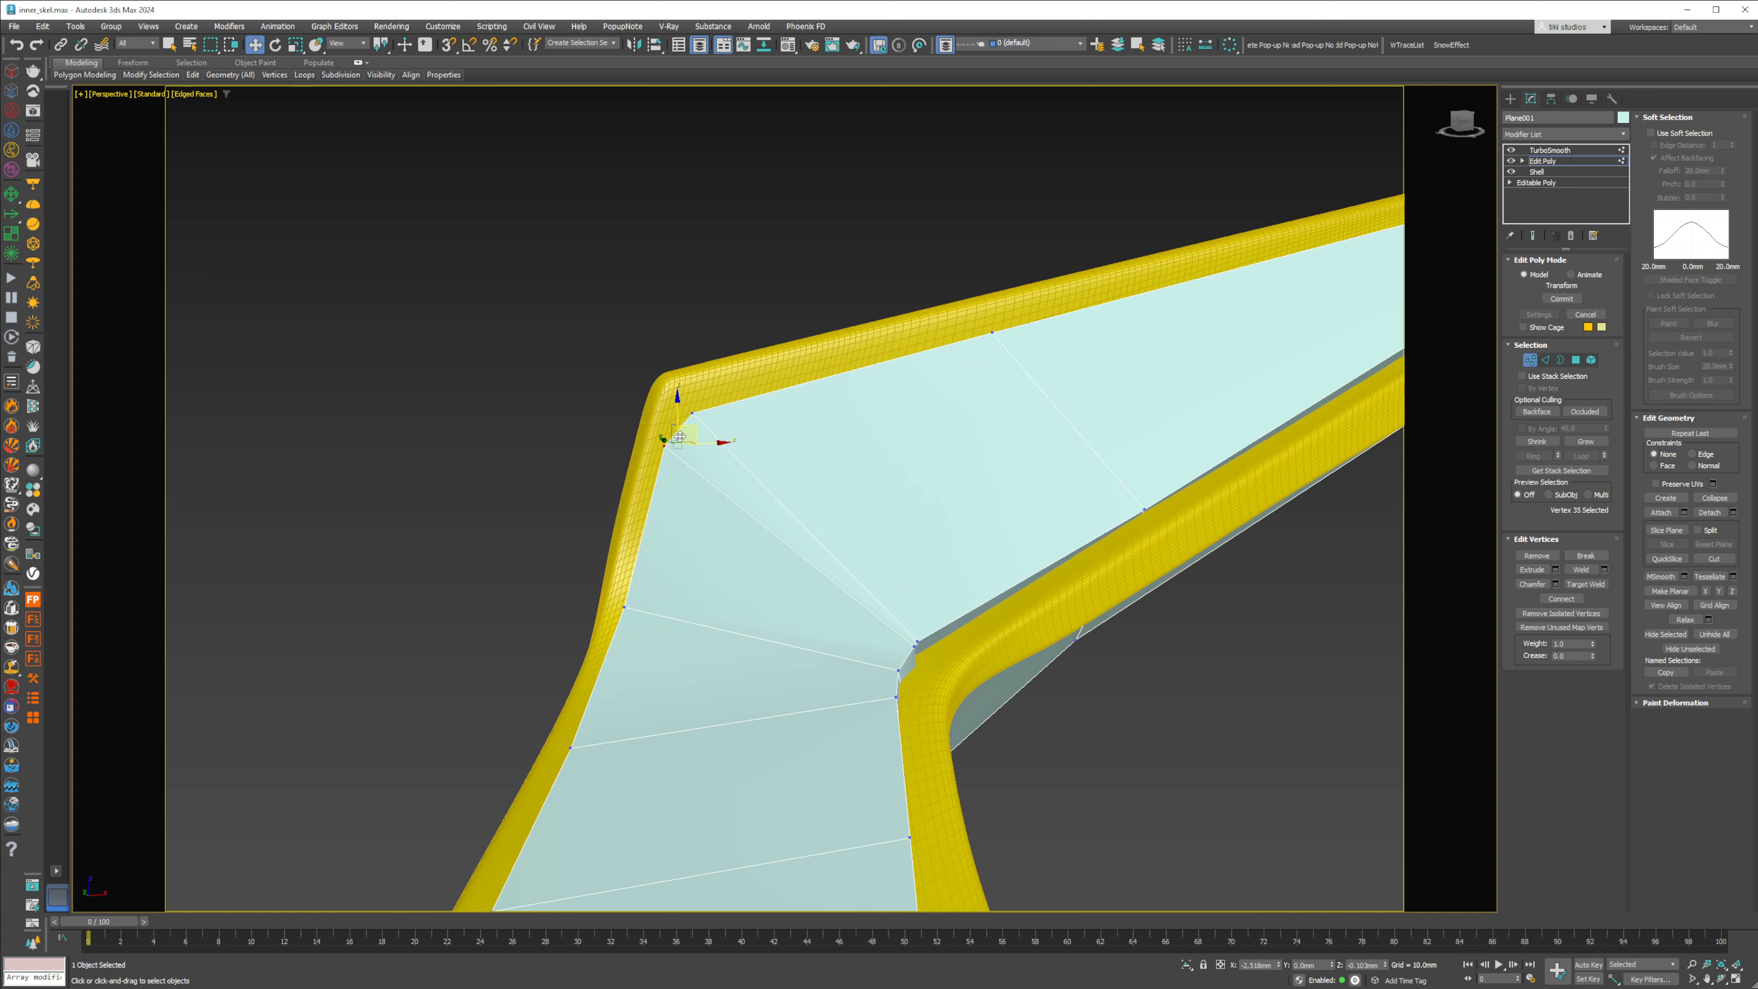
pyautogui.press('1')
# Step: Examine the smoothed volume around the main bend with edged faces off and in see-through display
pyautogui.click(700, 356)
pyautogui.press('F4')
pyautogui.click(743, 488)
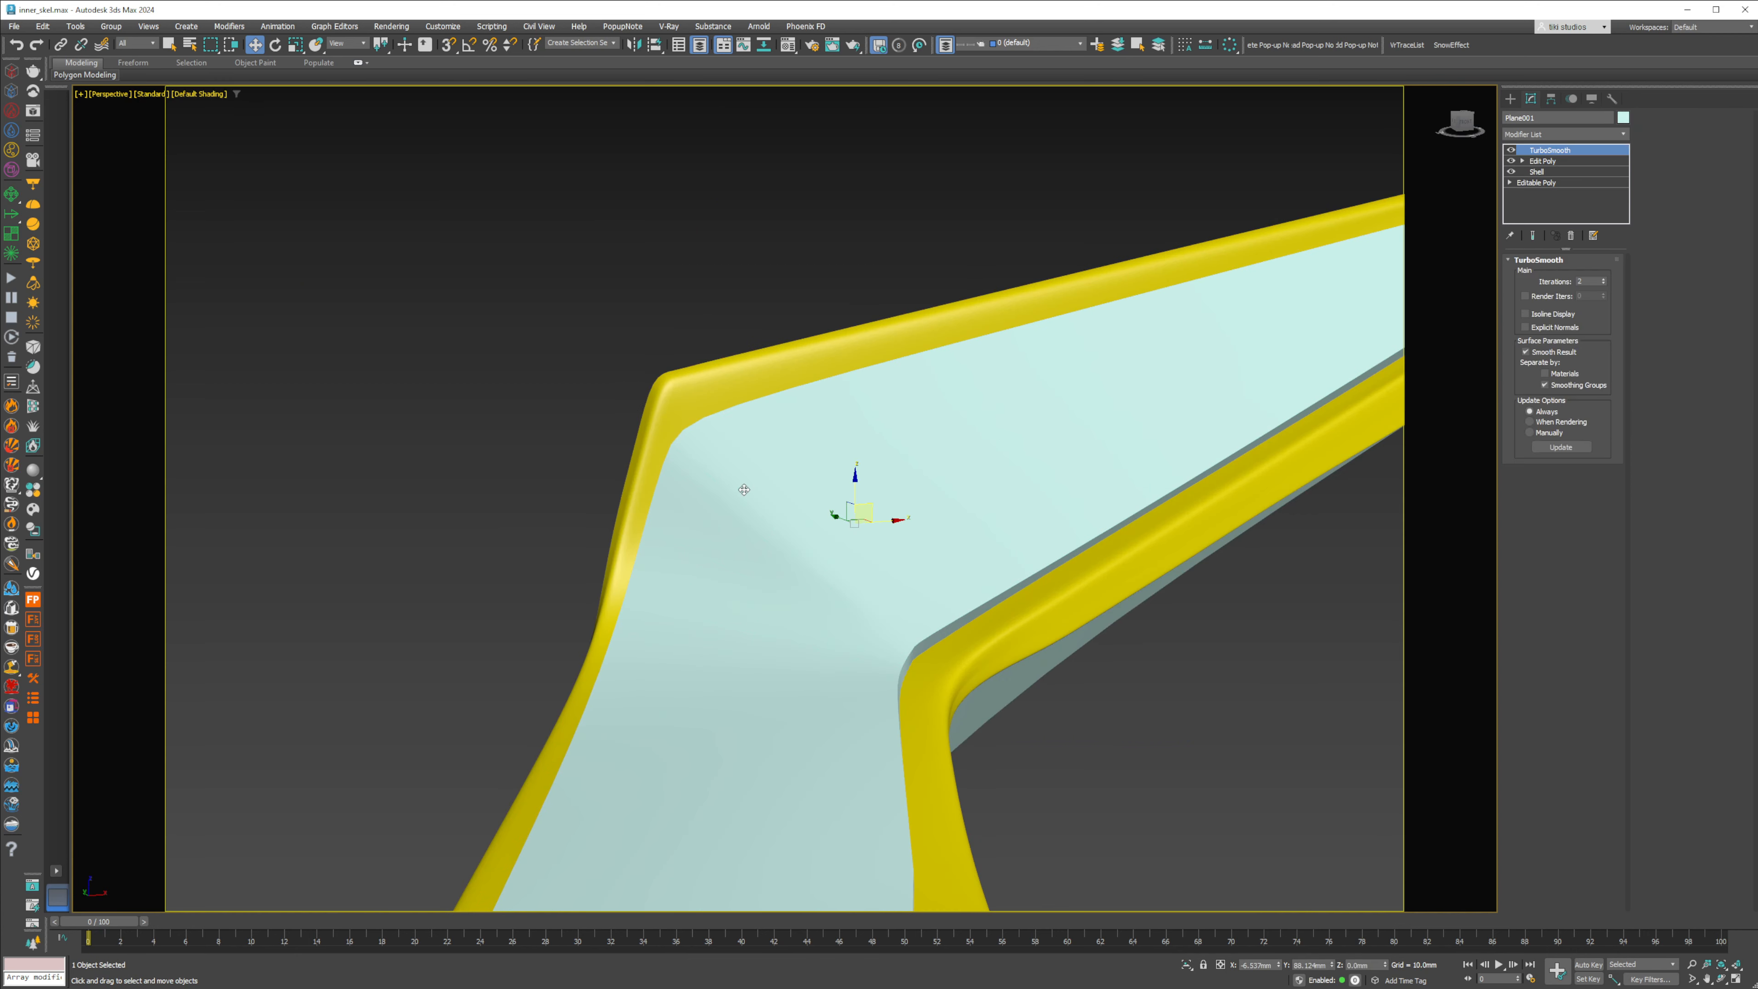
pyautogui.scroll(-4, 742, 488)
pyautogui.keyDown('alt'); pyautogui.moveTo(743, 488); pyautogui.dragTo(889, 486, button='middle'); pyautogui.keyUp('alt')
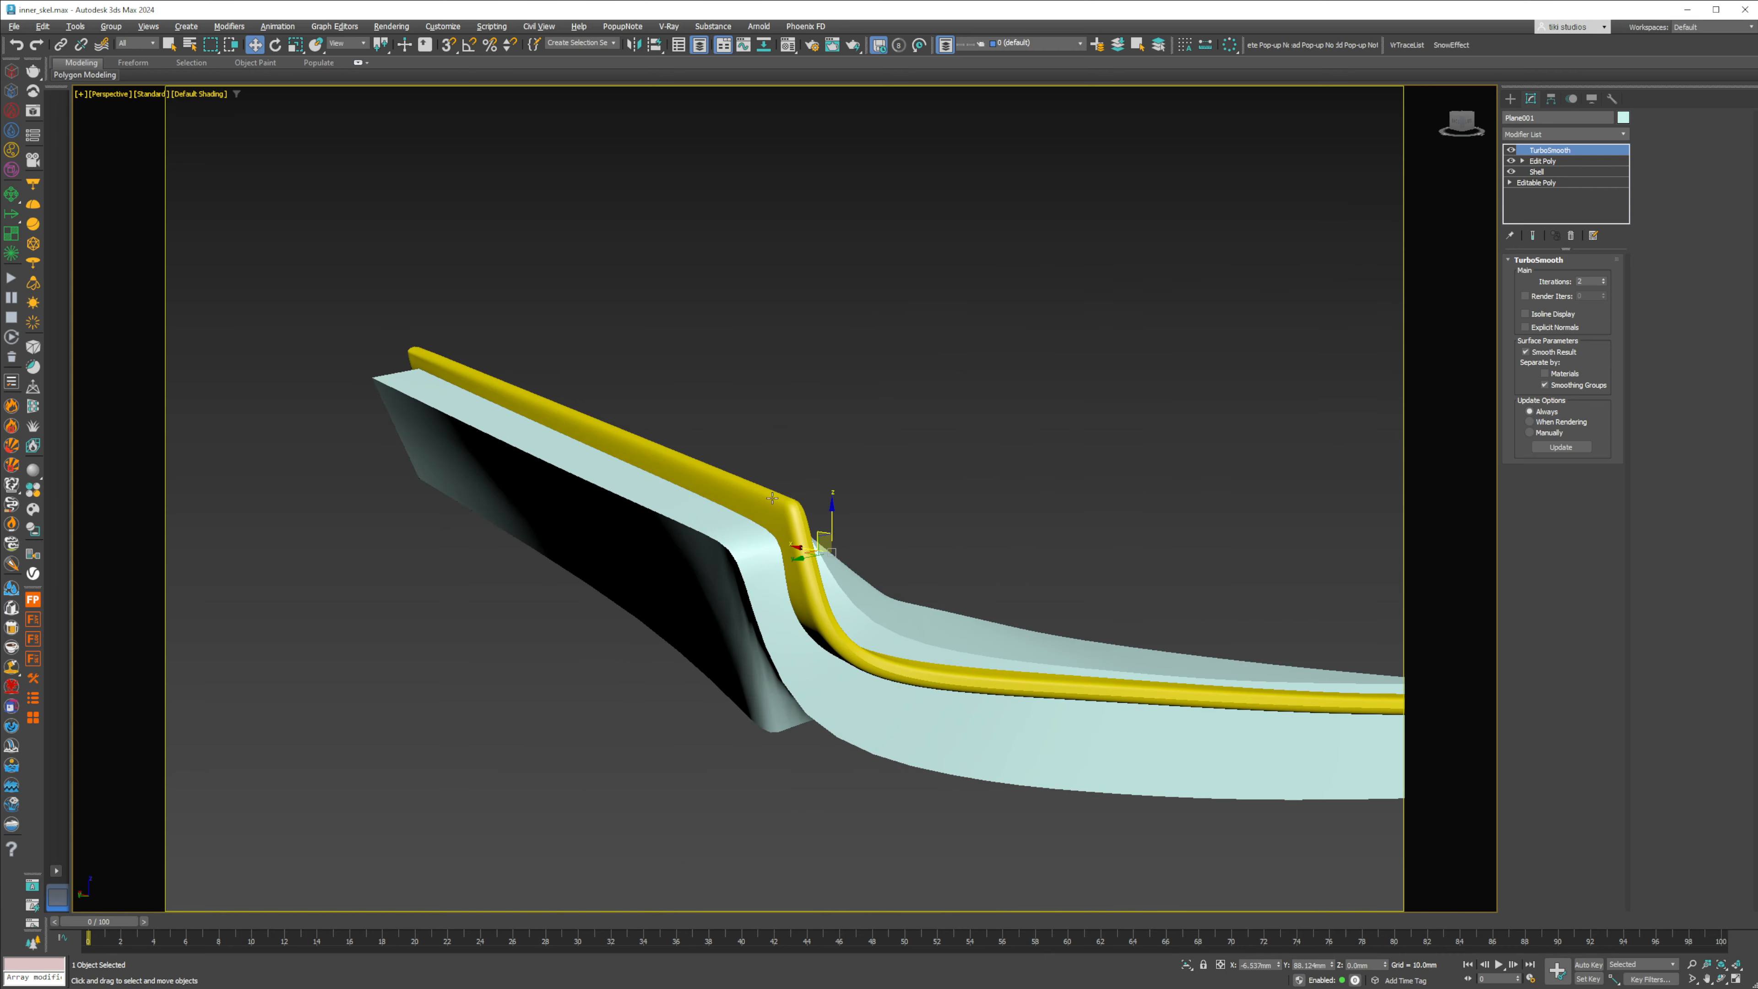
pyautogui.click(804, 545)
pyautogui.hotkey('alt', 'x')
pyautogui.keyDown('alt'); pyautogui.moveTo(802, 526); pyautogui.dragTo(919, 479, button='middle'); pyautogui.keyUp('alt')
pyautogui.hotkey('alt', 'x')
pyautogui.click(698, 487)
pyautogui.hotkey('alt', 'x')
pyautogui.hotkey('alt', 'x')
# Step: Insert an edge loop across the volume just below the inner rim's lower bend and show its vertices in wireframe
pyautogui.scroll(-3, 672, 585)
pyautogui.scroll(4, 918, 479)
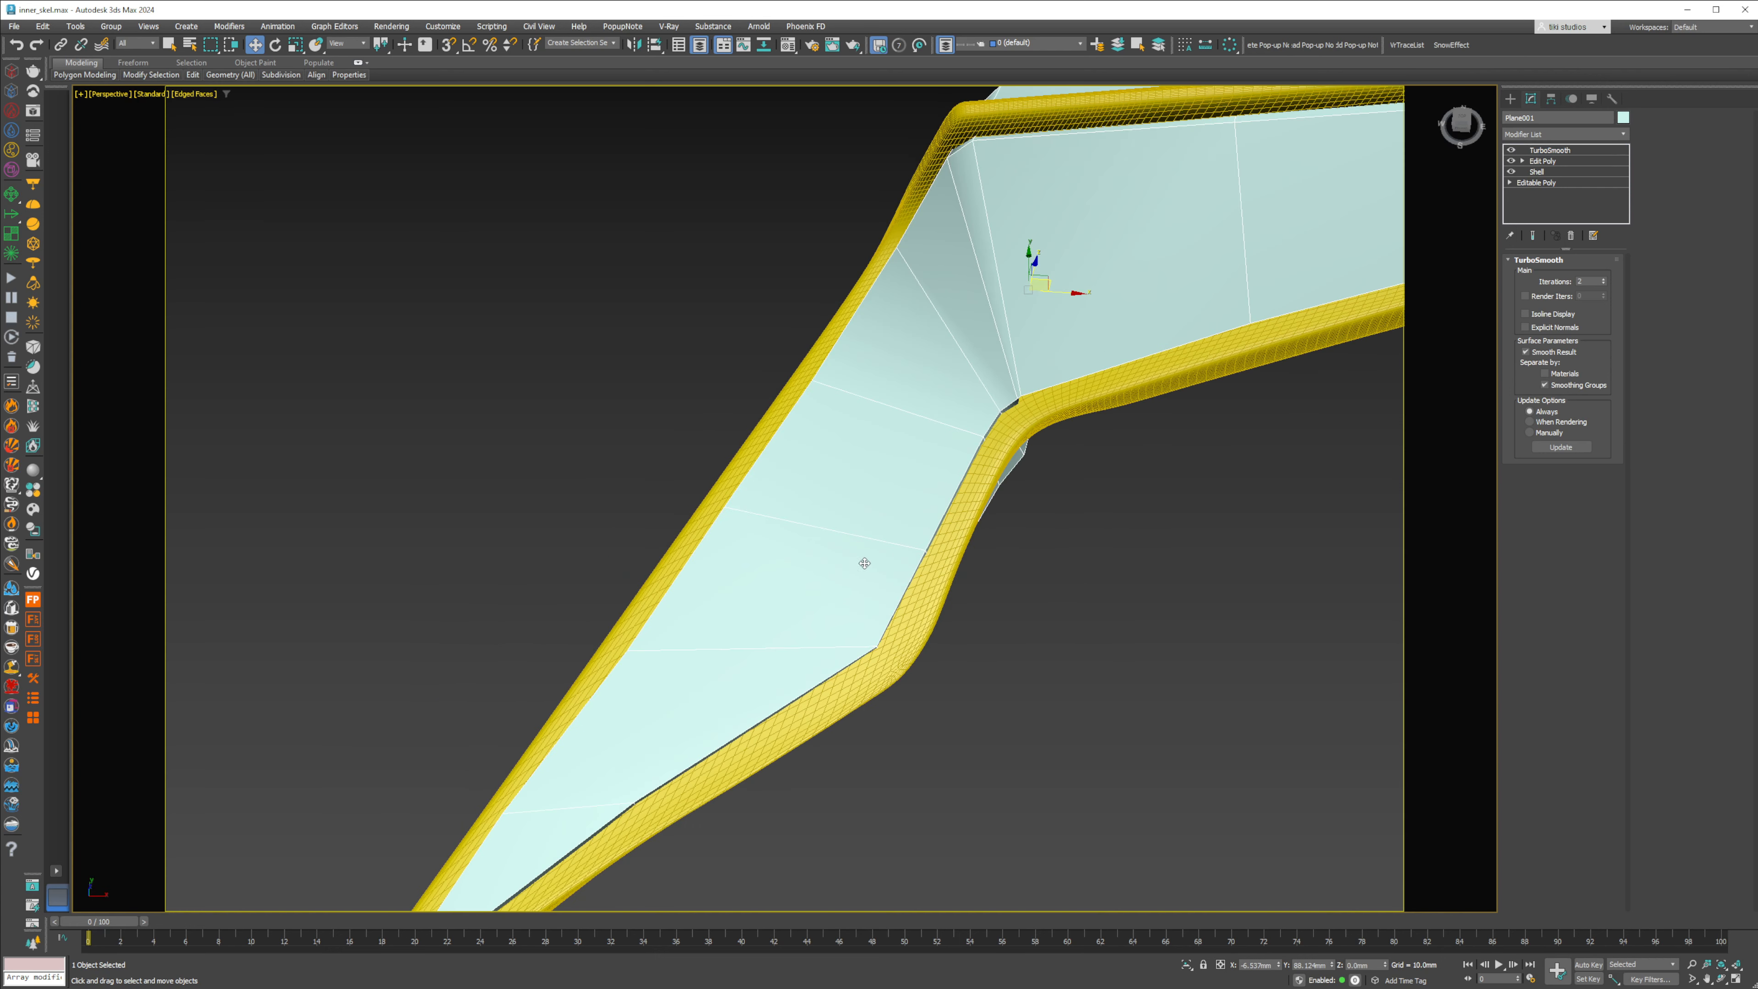
pyautogui.press('1')
pyautogui.click(819, 679)
pyautogui.press('2')
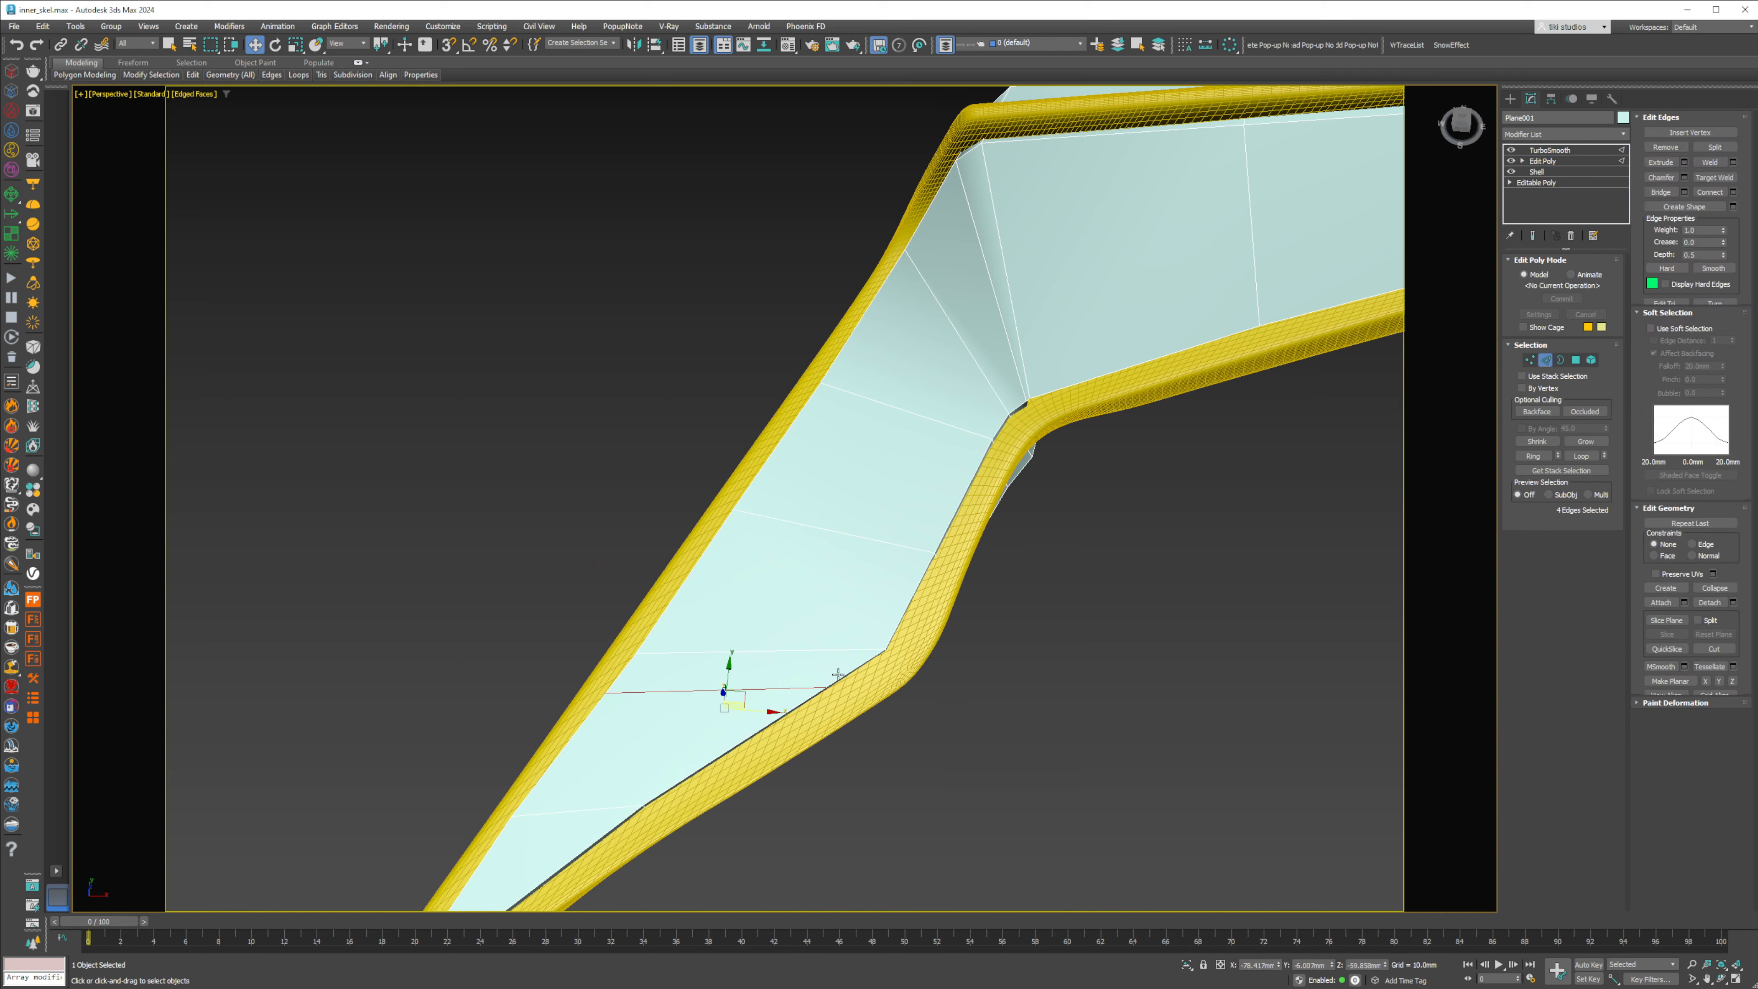
pyautogui.keyDown('alt'); pyautogui.moveTo(835, 673); pyautogui.dragTo(919, 651, button='middle'); pyautogui.keyUp('alt')
pyautogui.press('1')
pyautogui.press('F3')
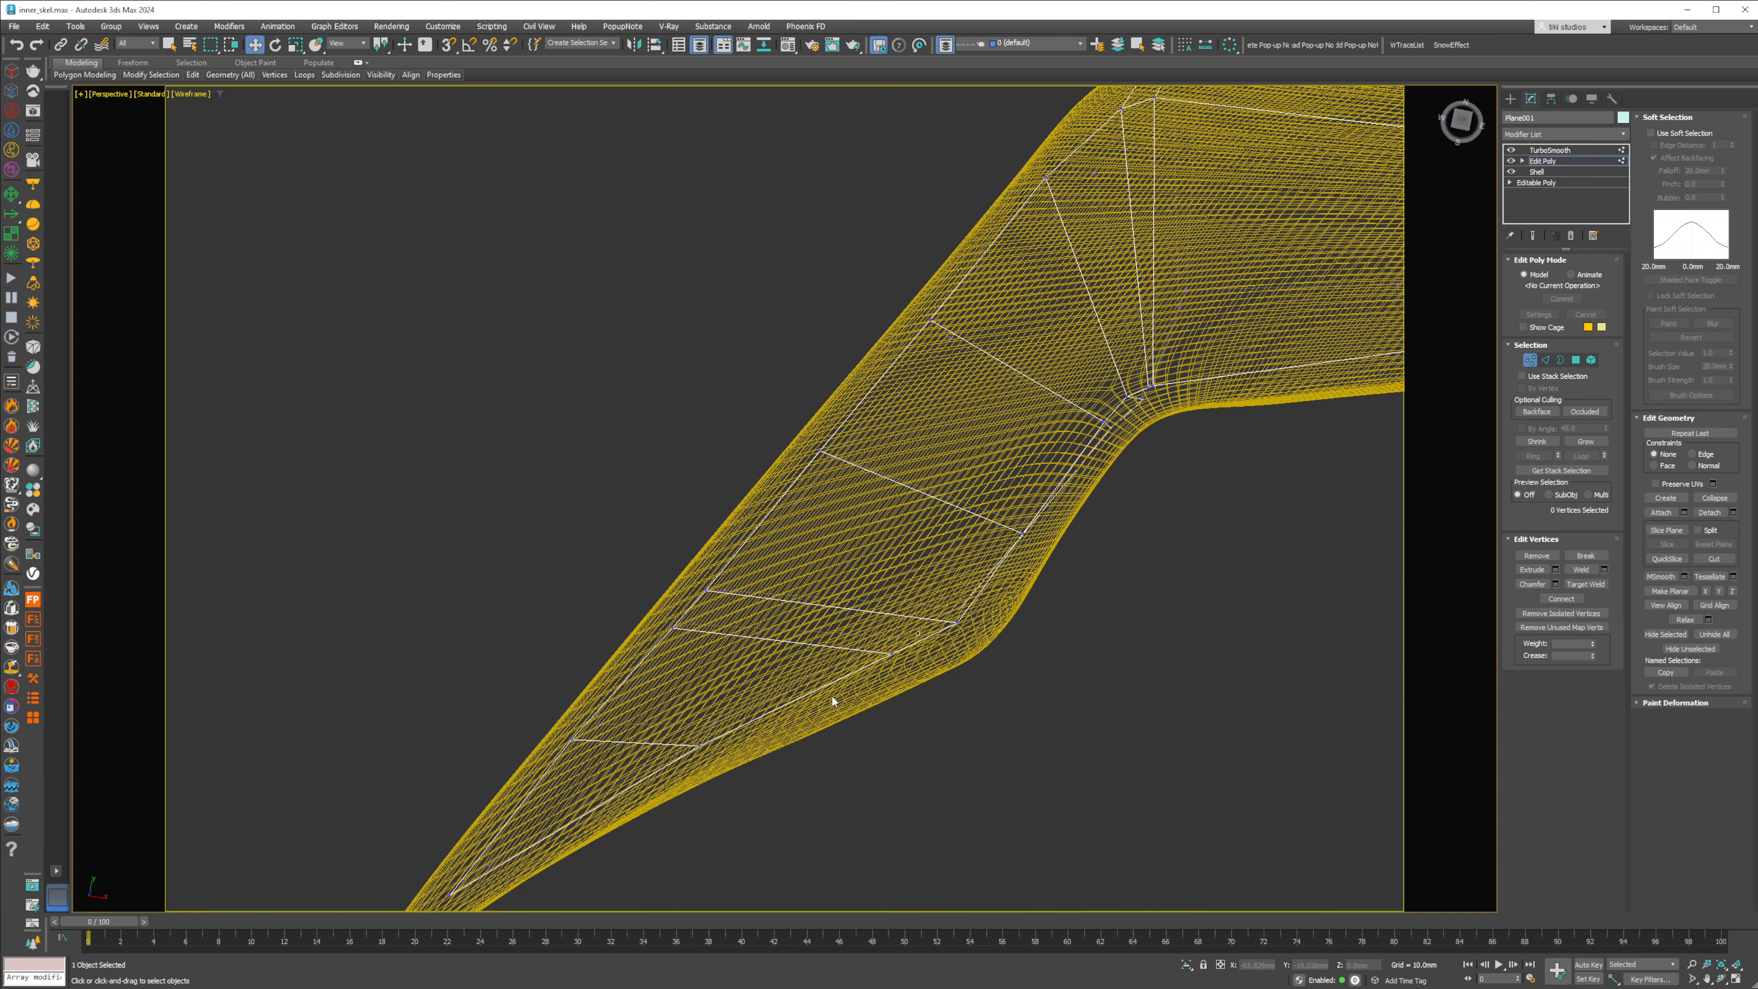
# Step: Move the inserted loop's outer vertices and the adjacent pair outward to the yellow rim at its lower inner bend
pyautogui.moveTo(834, 694); pyautogui.dragTo(921, 632)
pyautogui.press('F3')
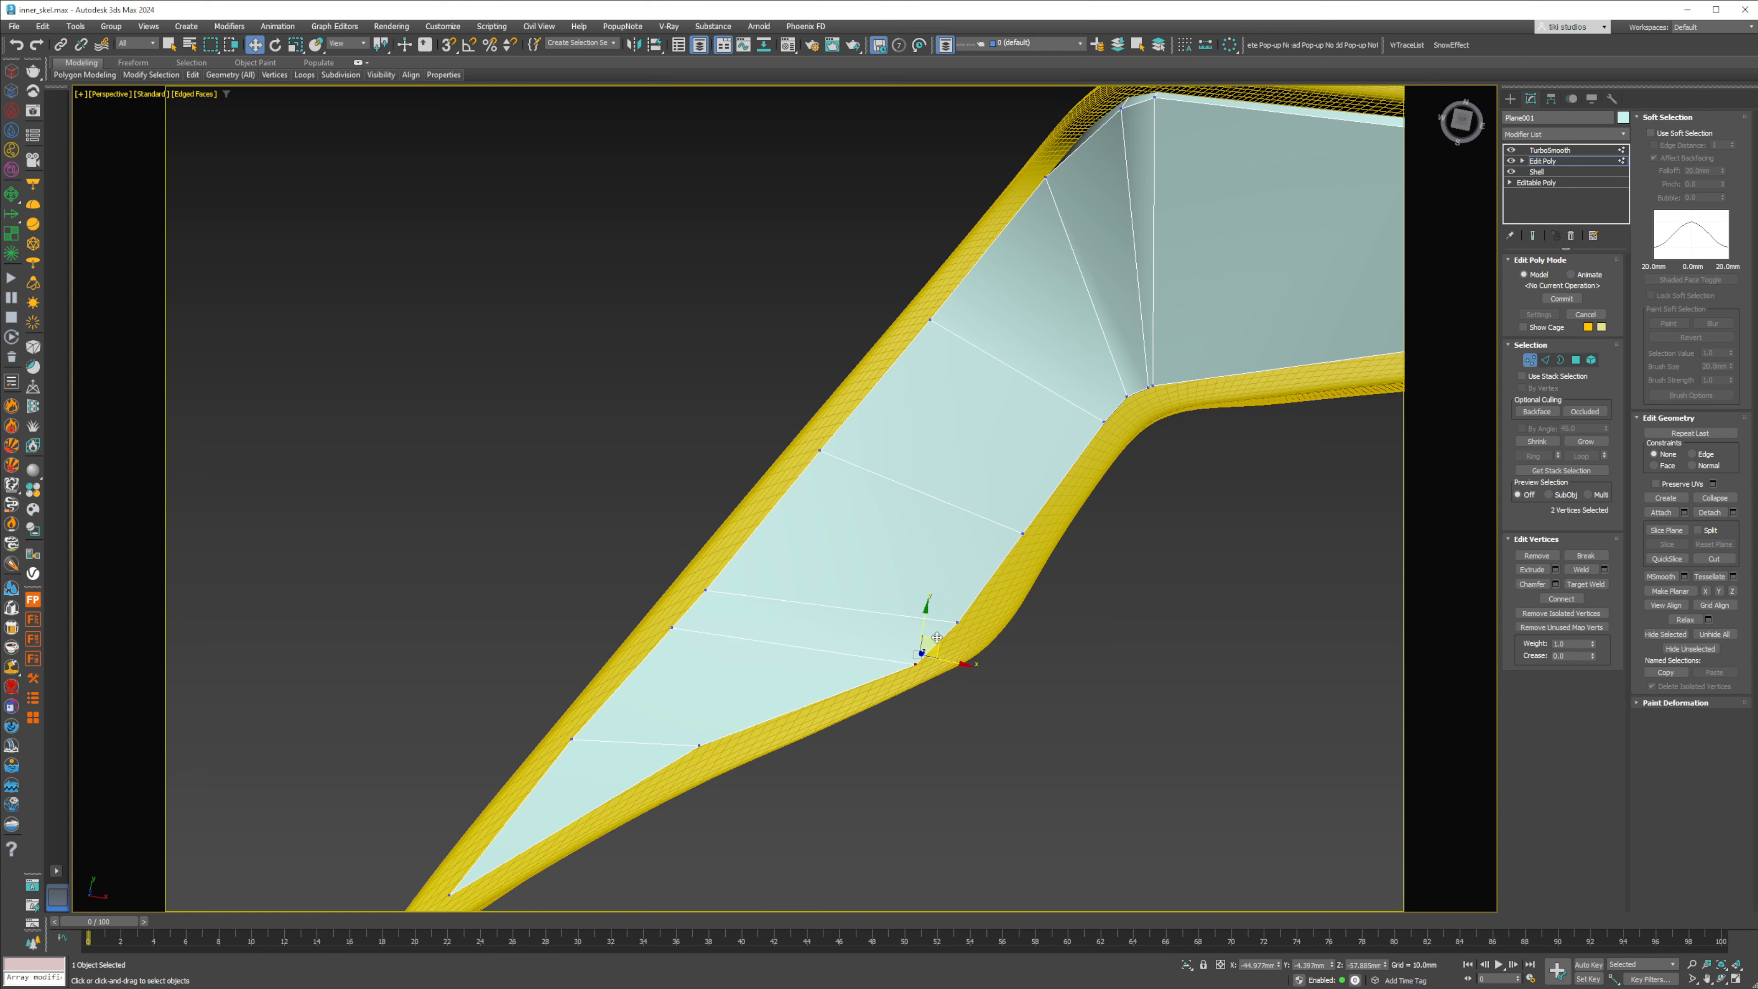
pyautogui.press('F3')
pyautogui.press('F3')
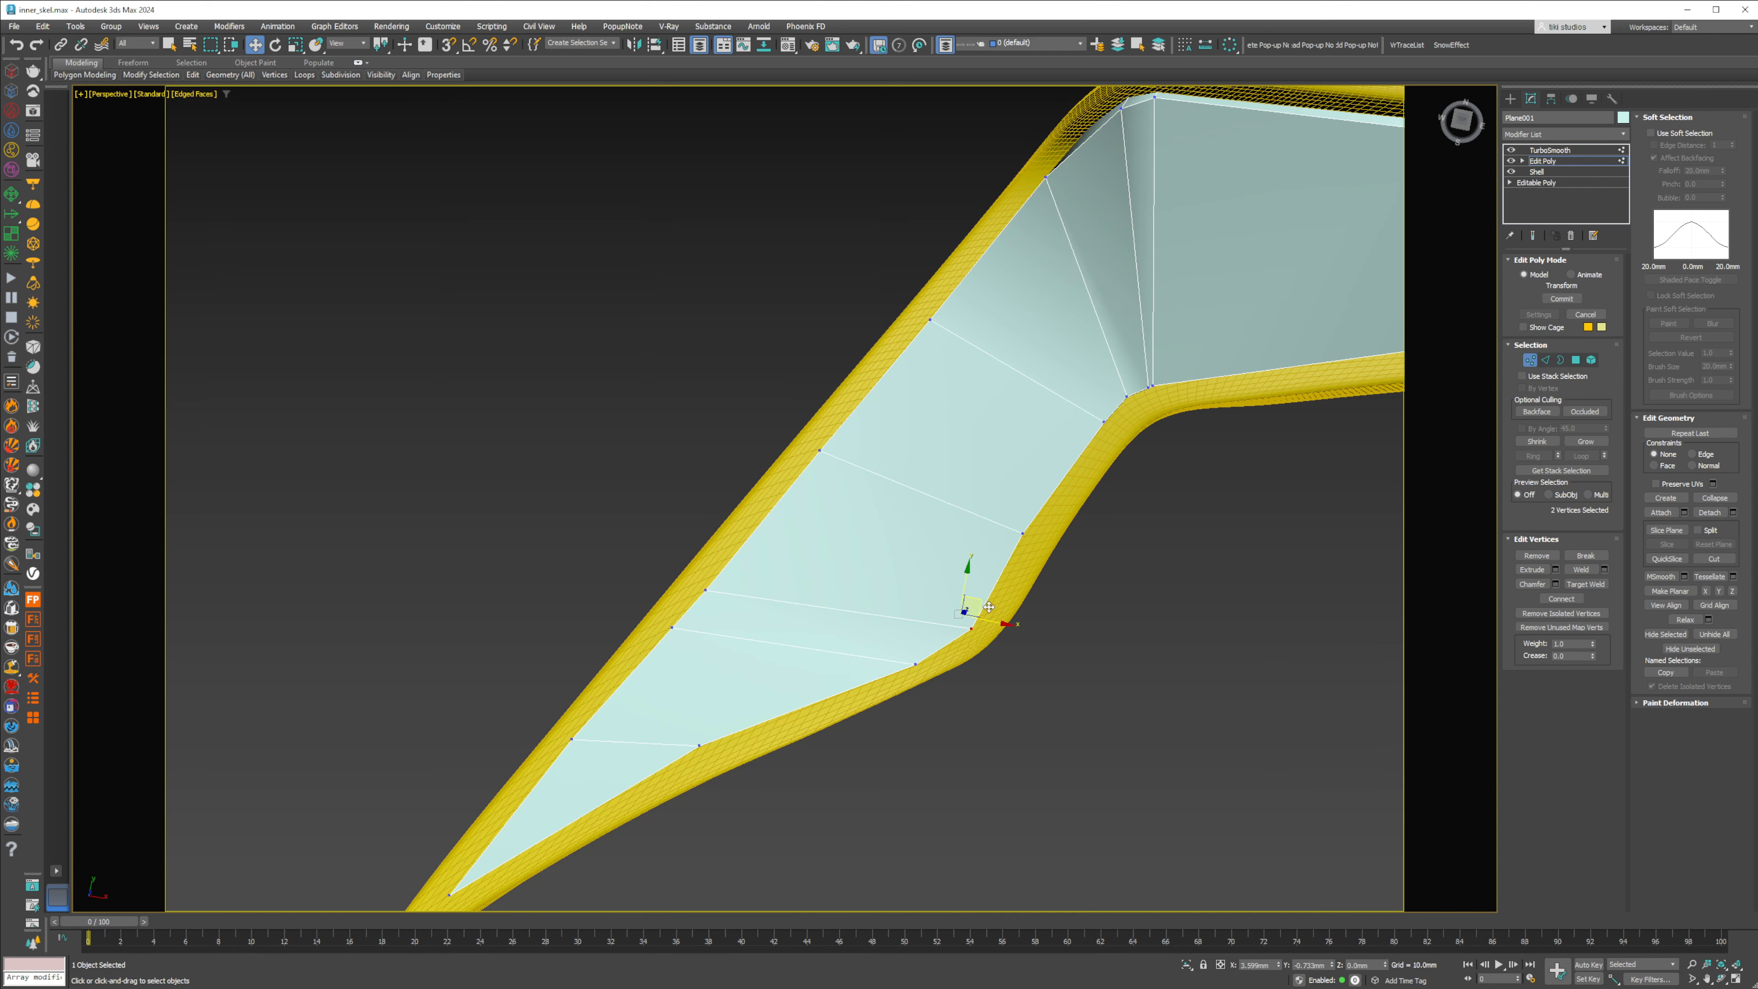
pyautogui.press('F3')
pyautogui.press('F3')
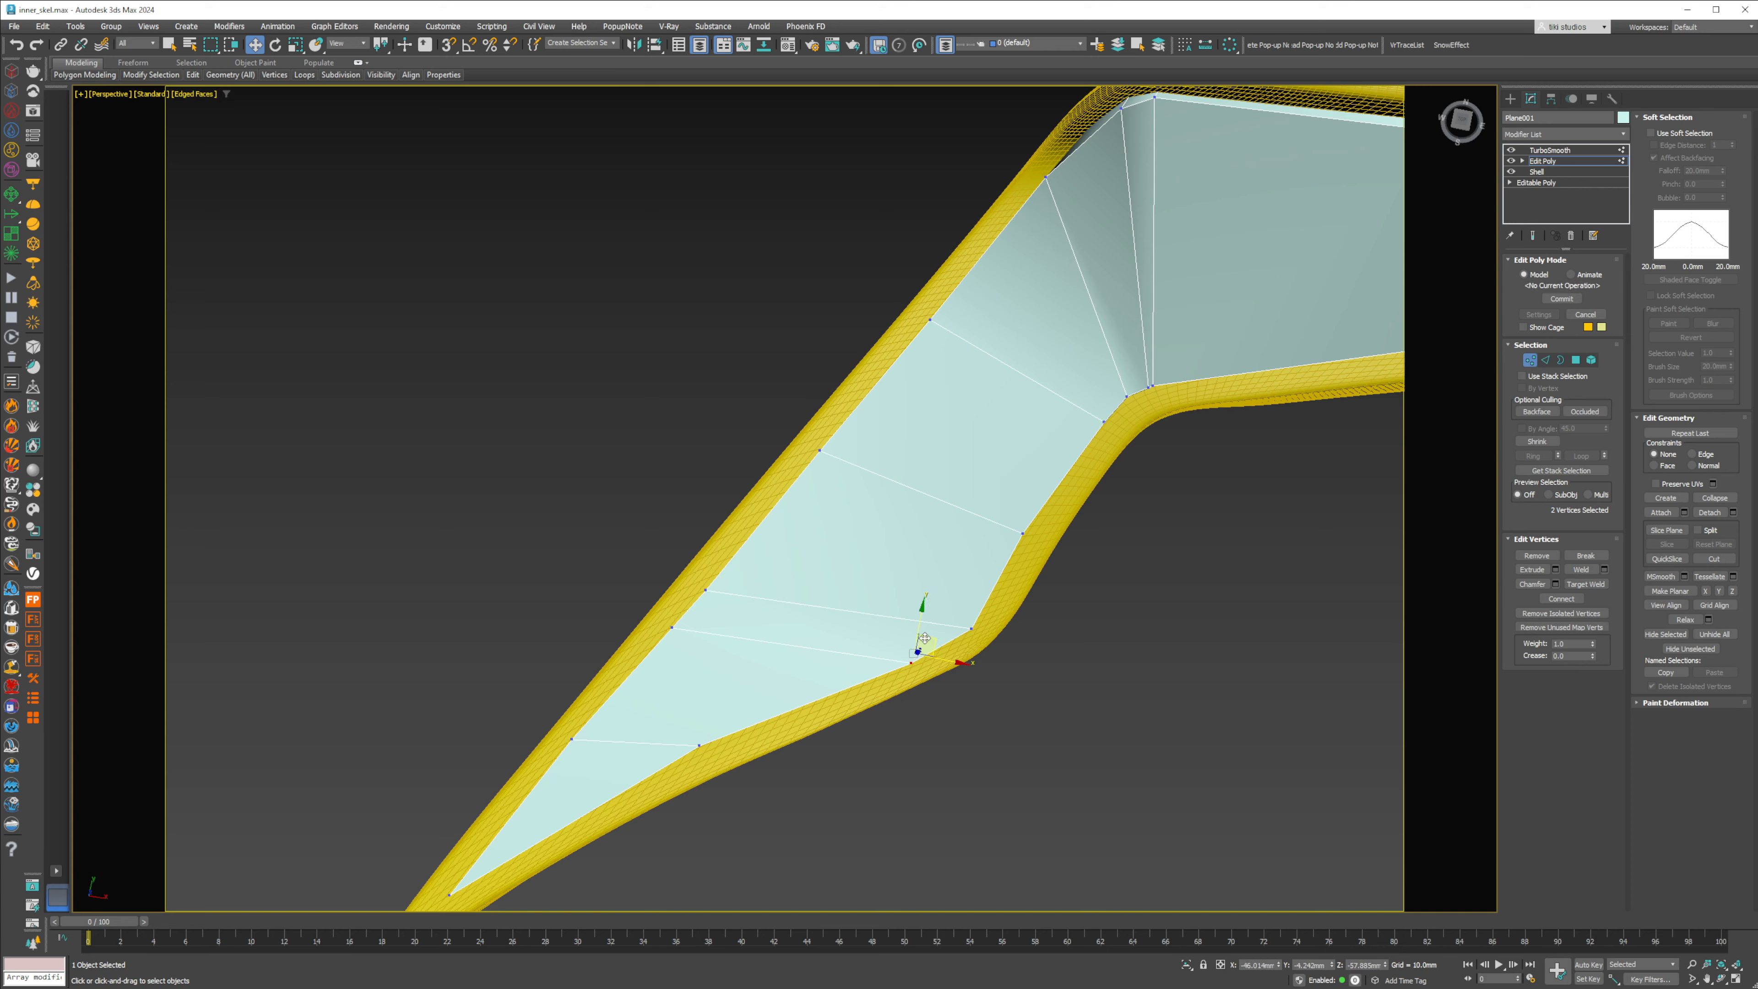
# Step: Leave vertex editing and examine the smoothed volume's back side near the main bend with and without edged faces
pyautogui.press('1')
pyautogui.click(1125, 695)
pyautogui.click(873, 583)
pyautogui.scroll(-5, 874, 587)
pyautogui.keyDown('alt'); pyautogui.moveTo(874, 586); pyautogui.dragTo(835, 441, button='middle'); pyautogui.keyUp('alt')
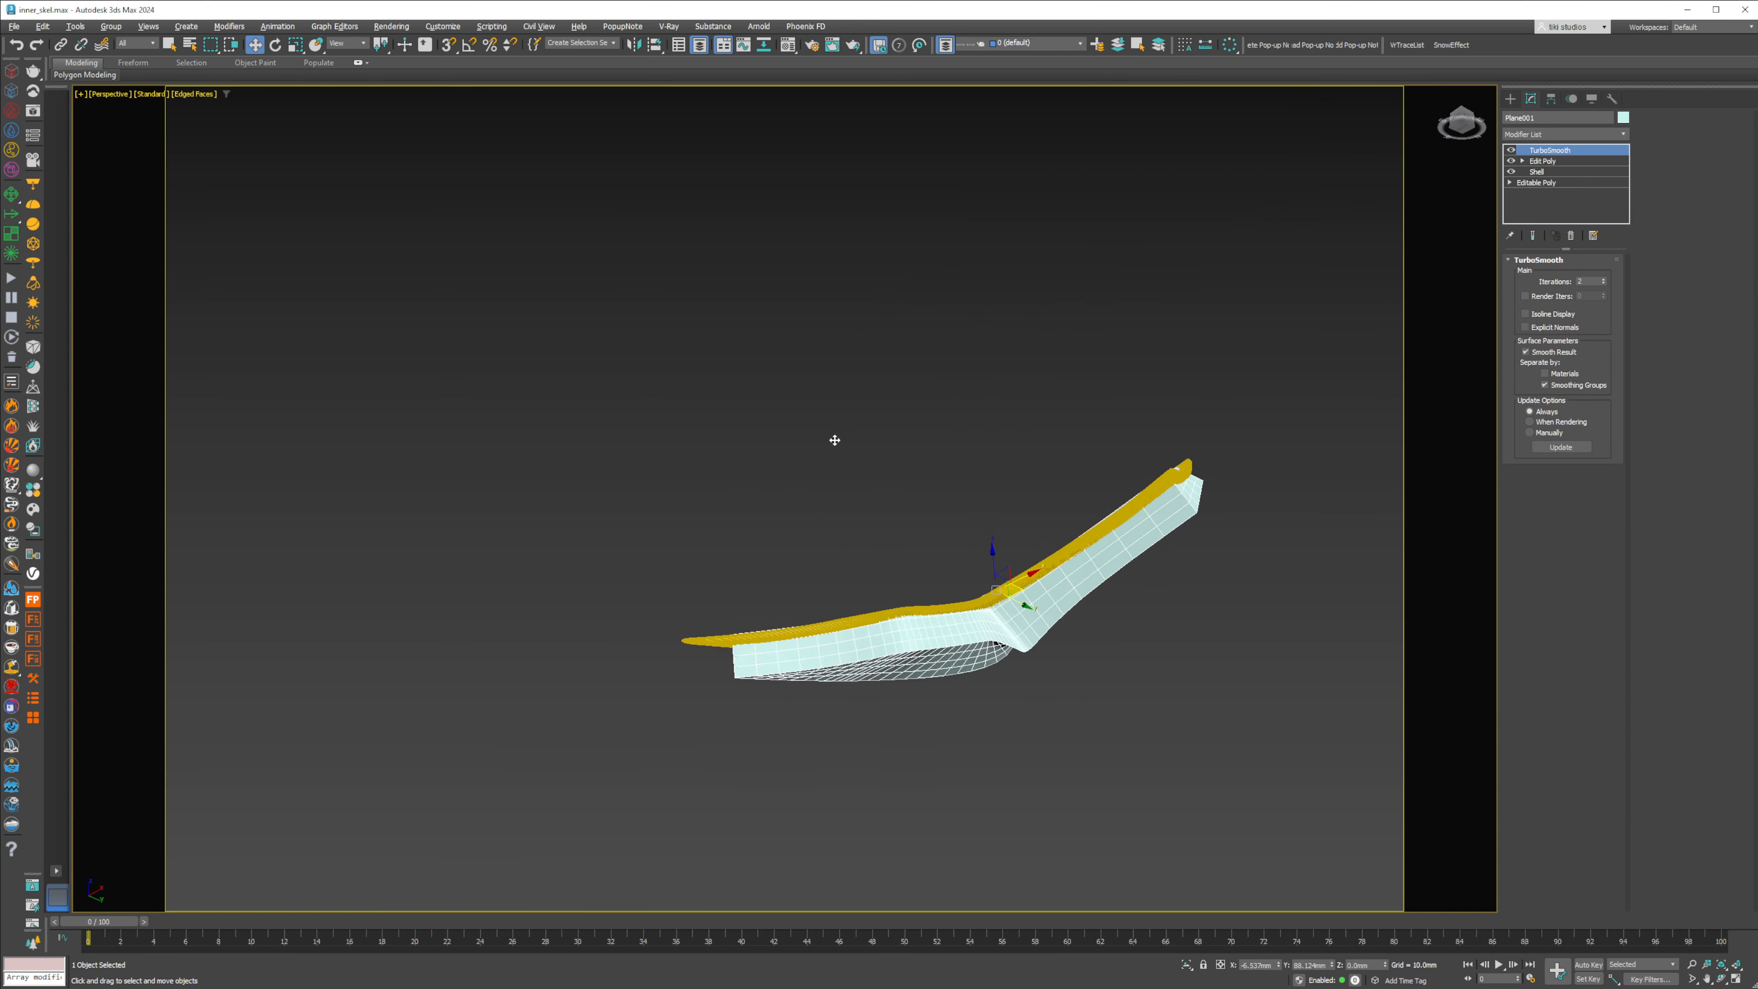
pyautogui.press('F4')
pyautogui.scroll(5, 983, 575)
pyautogui.moveTo(983, 574)
pyautogui.keyDown('alt'); pyautogui.mouseDown(button='middle')
pyautogui.moveTo(1011, 575)
pyautogui.moveTo(747, 572)
pyautogui.mouseUp(button='middle'); pyautogui.keyUp('alt')
pyautogui.scroll(3, 1011, 575)
pyautogui.press('F4')
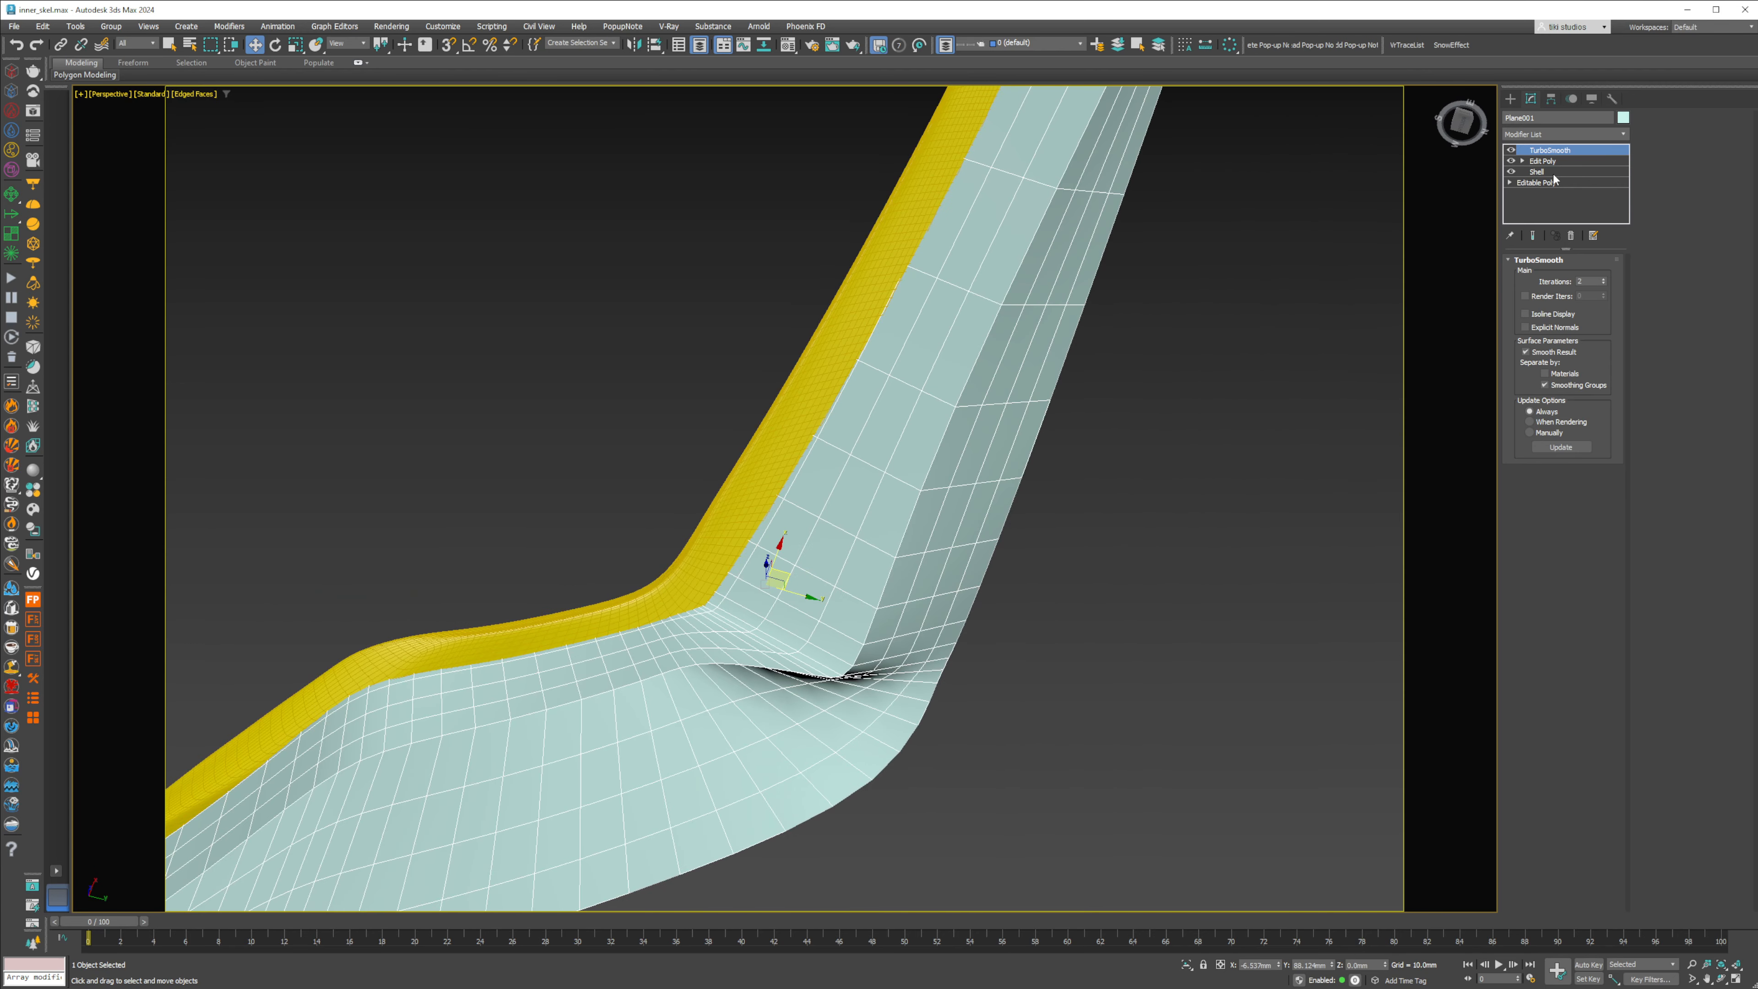
# Step: Pull the back vertices at and above the volume's inner bend closer to the rim to straighten the folded side
pyautogui.press('1')
pyautogui.click(870, 678)
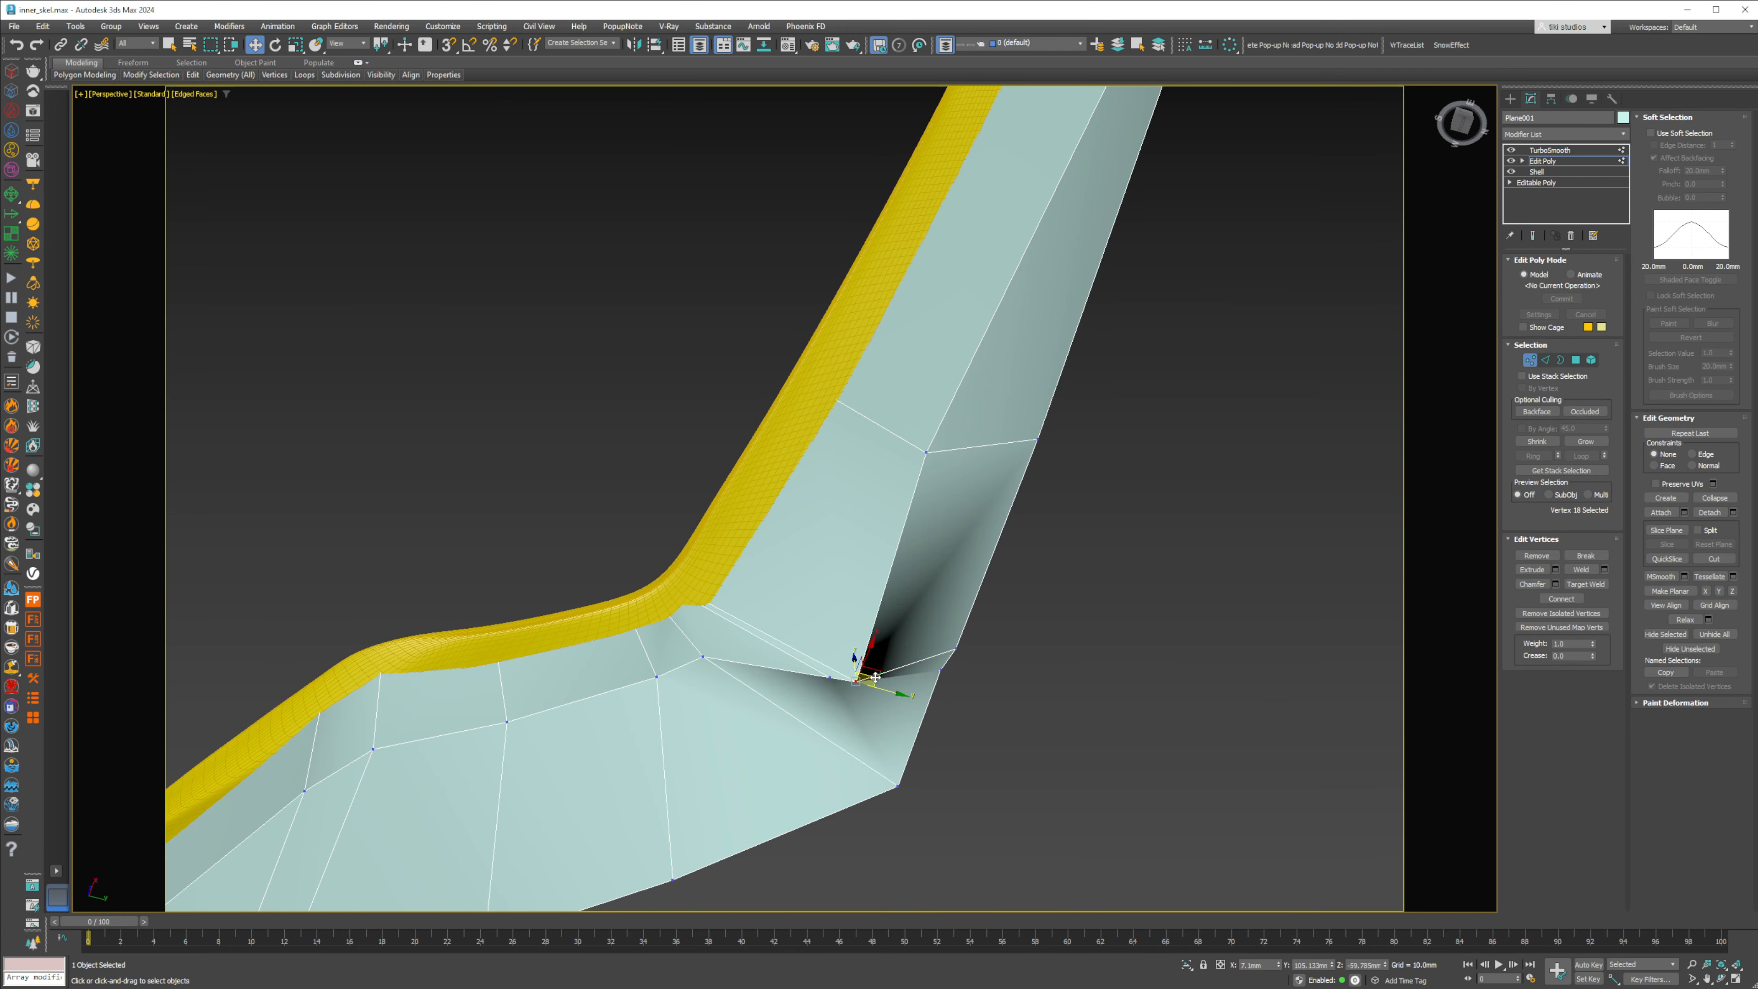
pyautogui.keyDown('alt'); pyautogui.moveTo(862, 658); pyautogui.dragTo(845, 639, button='middle'); pyautogui.keyUp('alt')
pyautogui.moveTo(845, 641); pyautogui.dragTo(798, 627)
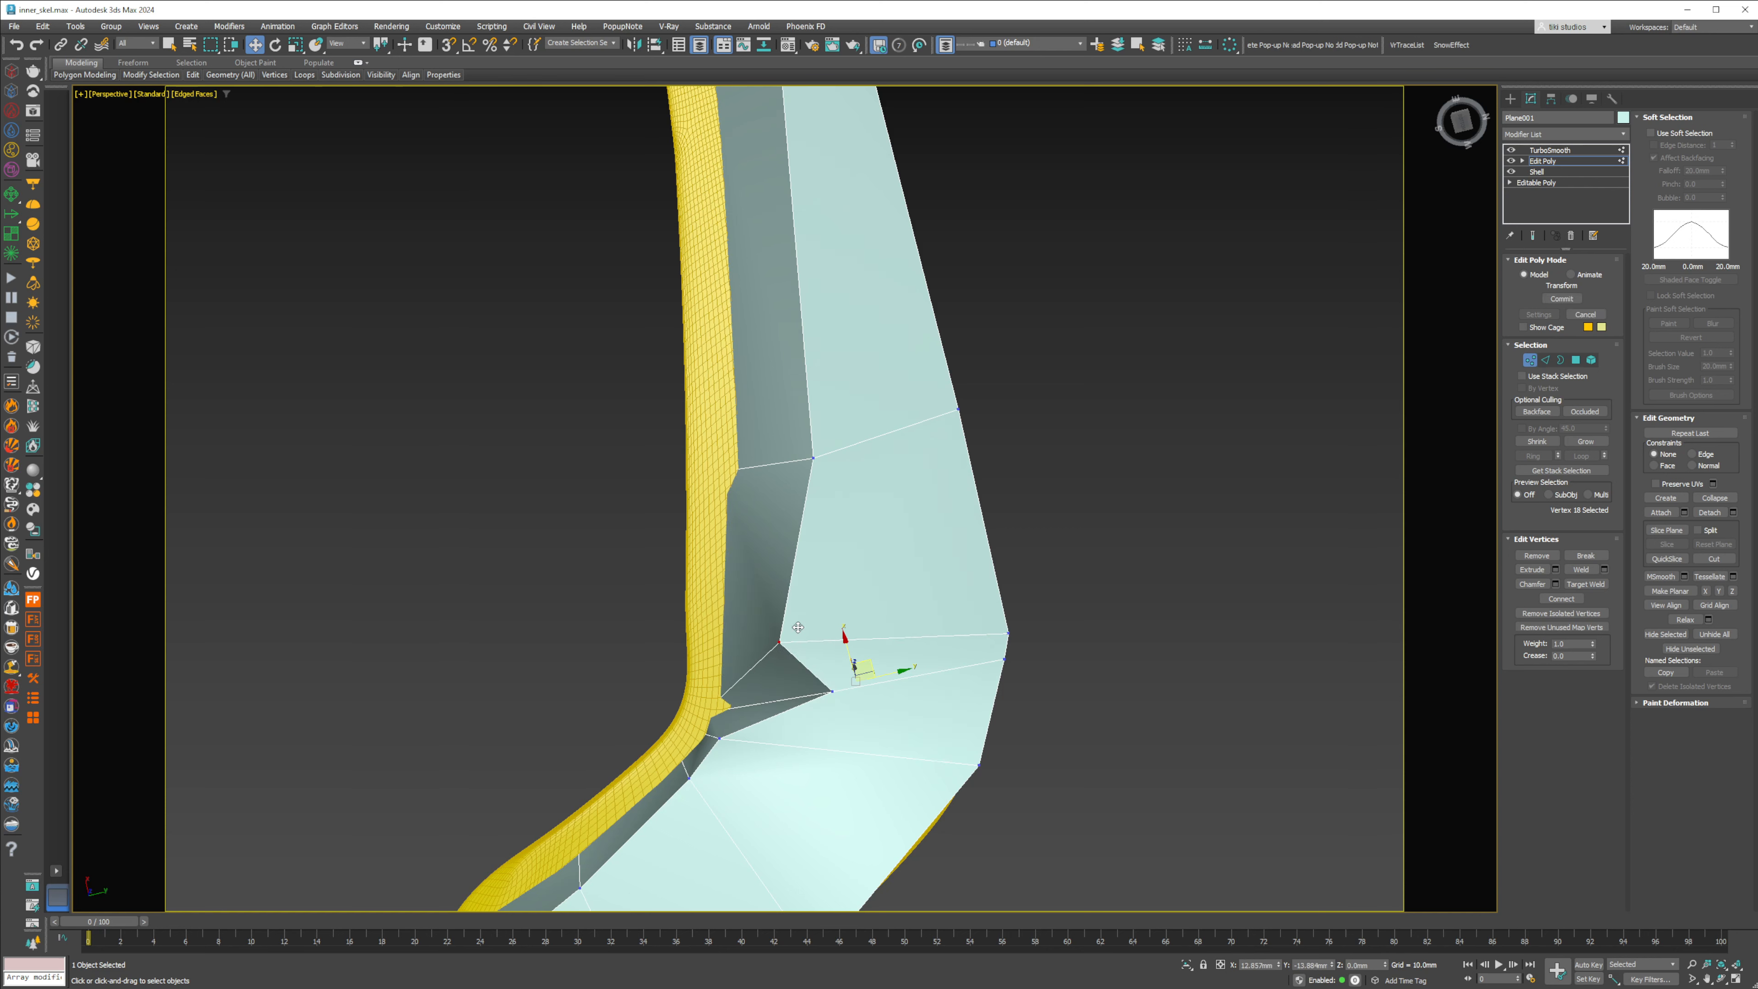
pyautogui.moveTo(837, 692); pyautogui.dragTo(780, 634)
pyautogui.moveTo(815, 458); pyautogui.dragTo(751, 489)
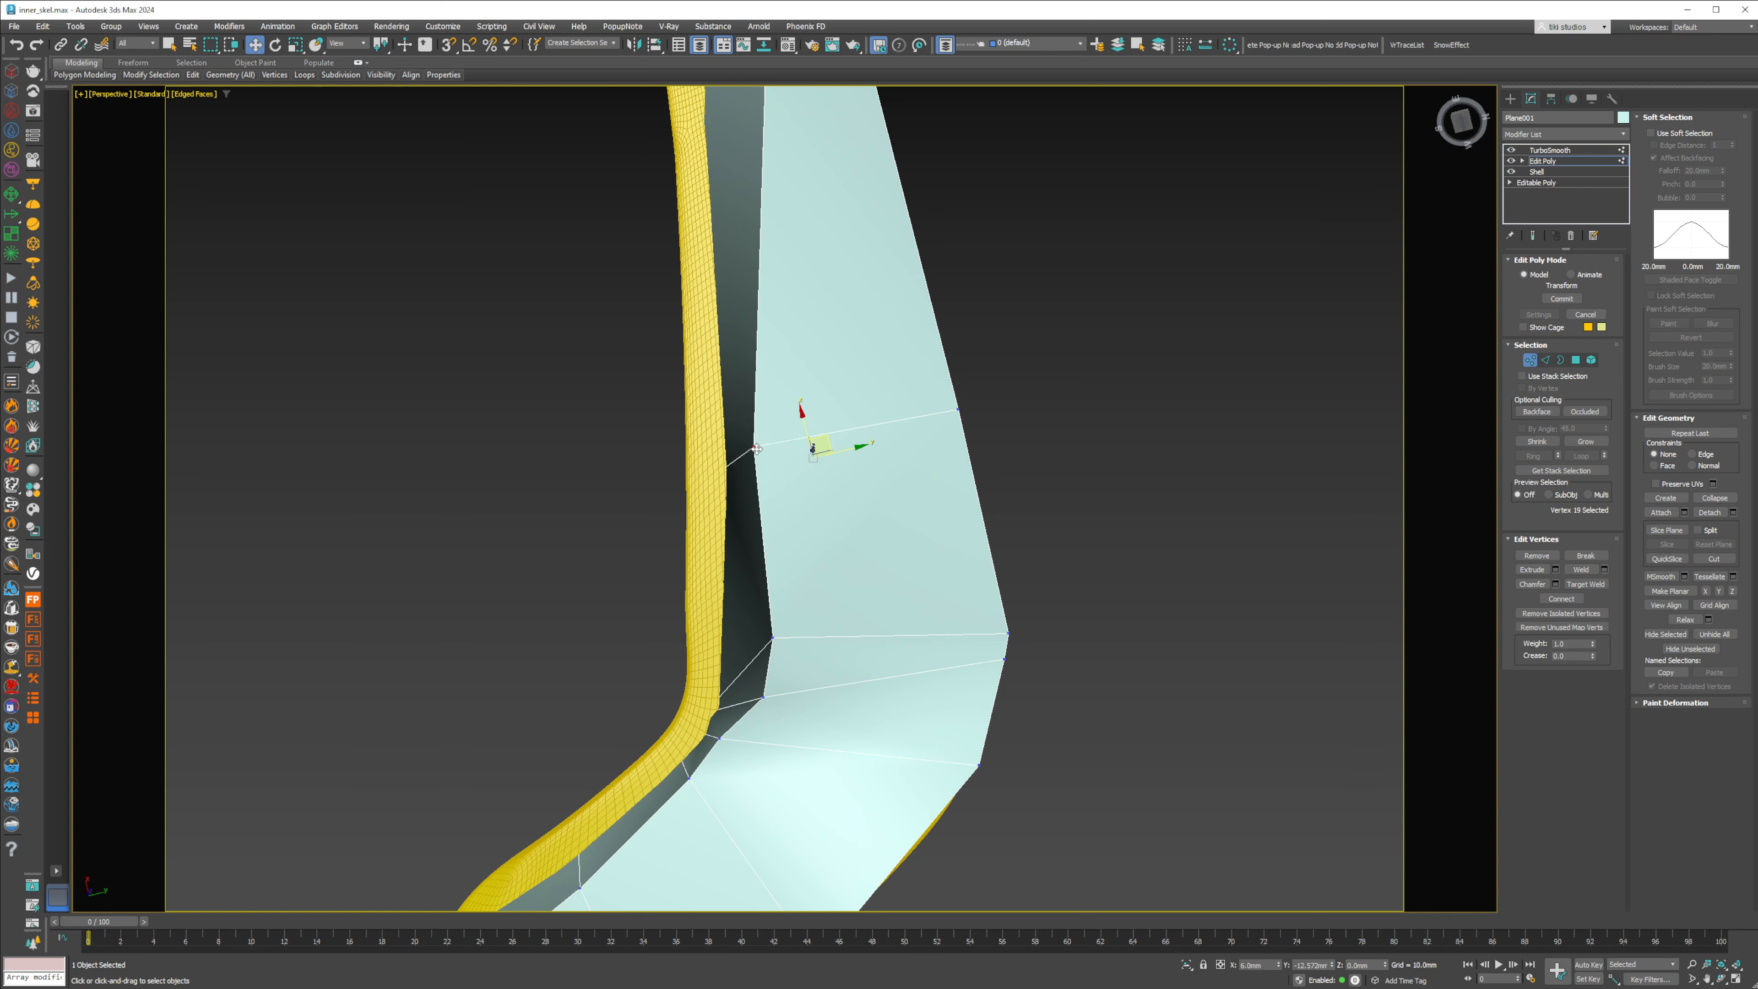
# Step: Move the back vertex farther up the volume's inner side closer to the rim
pyautogui.moveTo(772, 312); pyautogui.dragTo(748, 571, button='middle')
pyautogui.click(744, 213)
pyautogui.keyDown('alt'); pyautogui.moveTo(744, 212); pyautogui.dragTo(739, 284, button='middle'); pyautogui.keyUp('alt')
pyautogui.moveTo(751, 207); pyautogui.dragTo(697, 211)
# Step: Leave vertex editing, show the smoothed blade without edged faces, and save the scene
pyautogui.press('1')
pyautogui.click(923, 228)
pyautogui.press('F4')
pyautogui.moveTo(870, 325)
pyautogui.keyDown('alt'); pyautogui.mouseDown(button='middle')
pyautogui.moveTo(843, 351)
pyautogui.moveTo(871, 471)
pyautogui.moveTo(974, 432)
pyautogui.moveTo(774, 447)
pyautogui.moveTo(914, 381)
pyautogui.moveTo(968, 386)
pyautogui.moveTo(884, 428)
pyautogui.moveTo(783, 424)
pyautogui.moveTo(915, 434)
pyautogui.mouseUp(button='middle'); pyautogui.keyUp('alt')
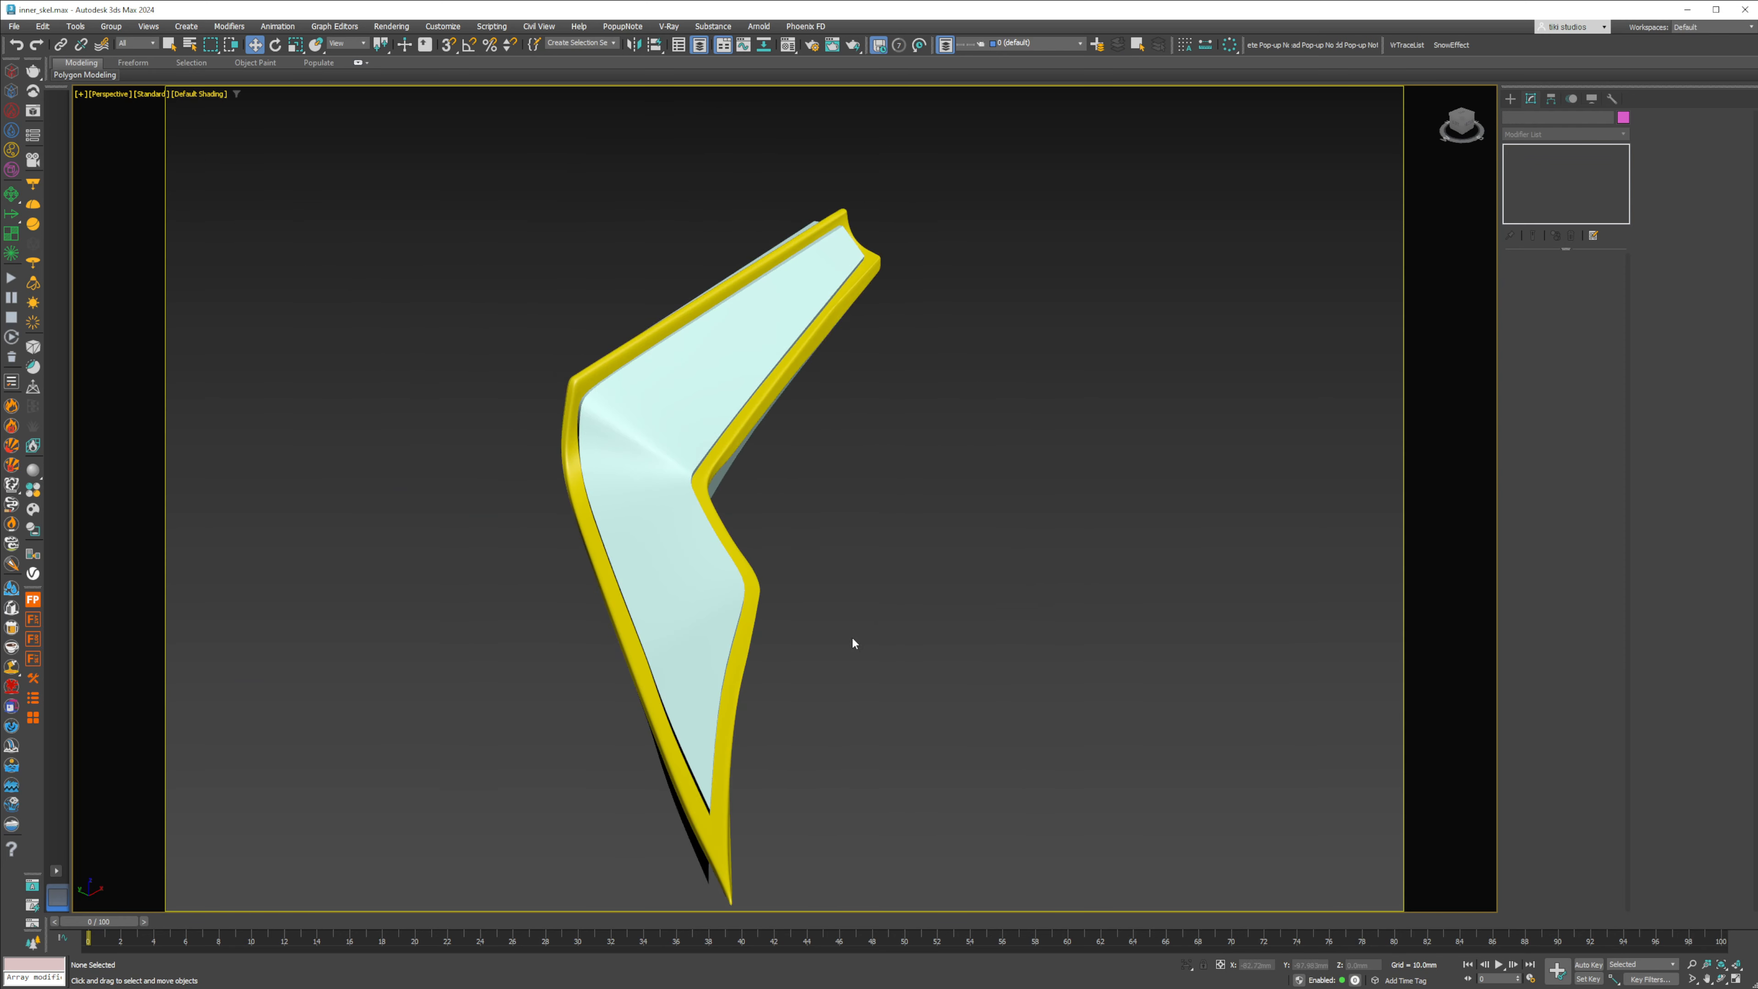
pyautogui.keyDown('alt'); pyautogui.moveTo(853, 643); pyautogui.dragTo(865, 590, button='middle'); pyautogui.keyUp('alt')
pyautogui.hotkey('ctrl', 's')
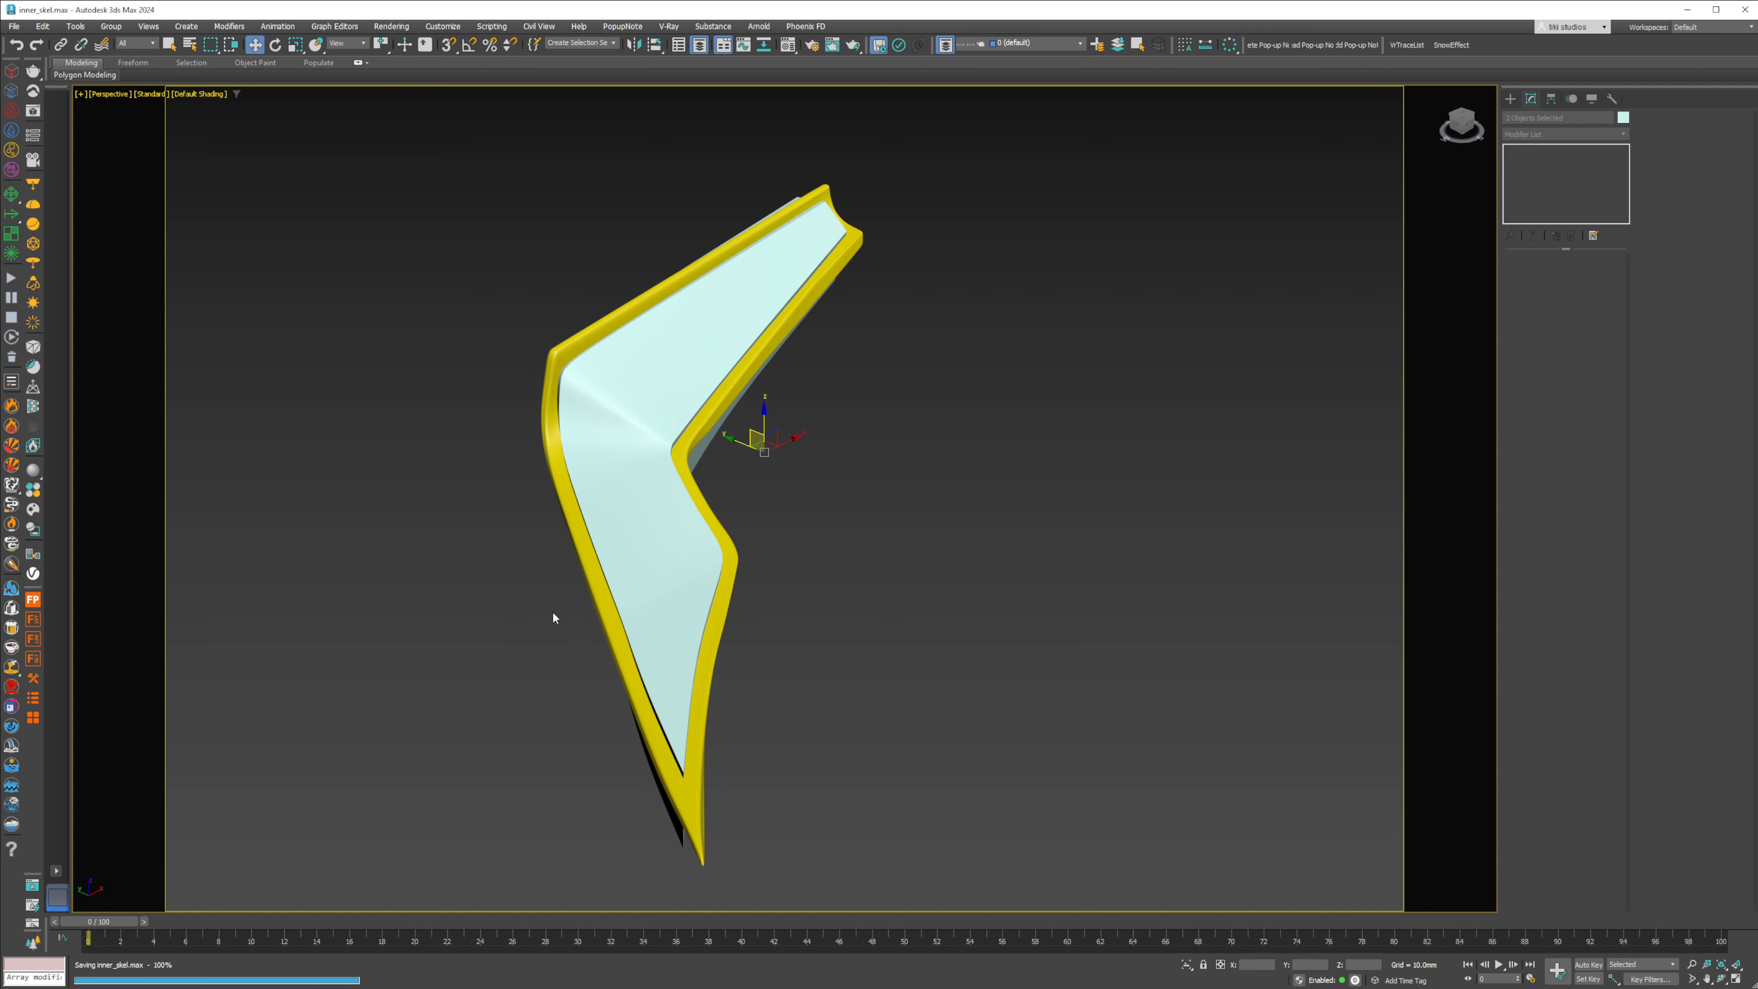
# Step: Clone the volume and the yellow blade body in place and isolate the two copies
pyautogui.hotkey('ctrl', 'v')
pyautogui.click(846, 550)
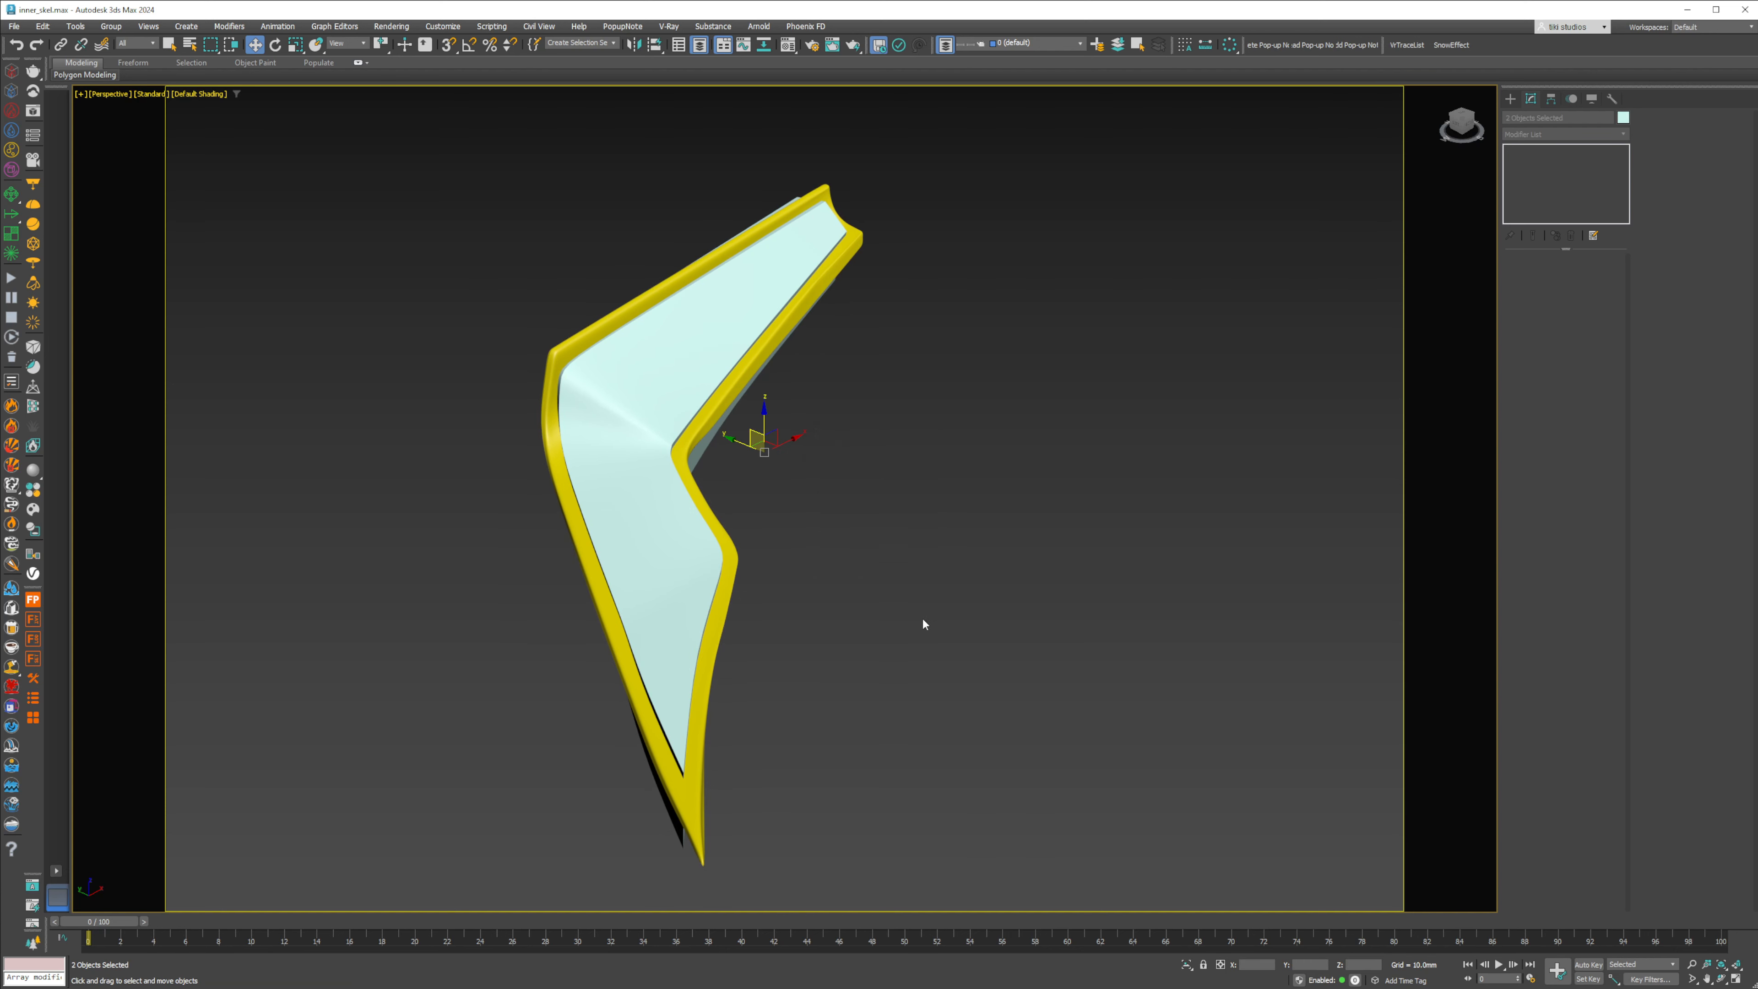
pyautogui.hotkey('alt', 'q')
pyautogui.click(941, 594)
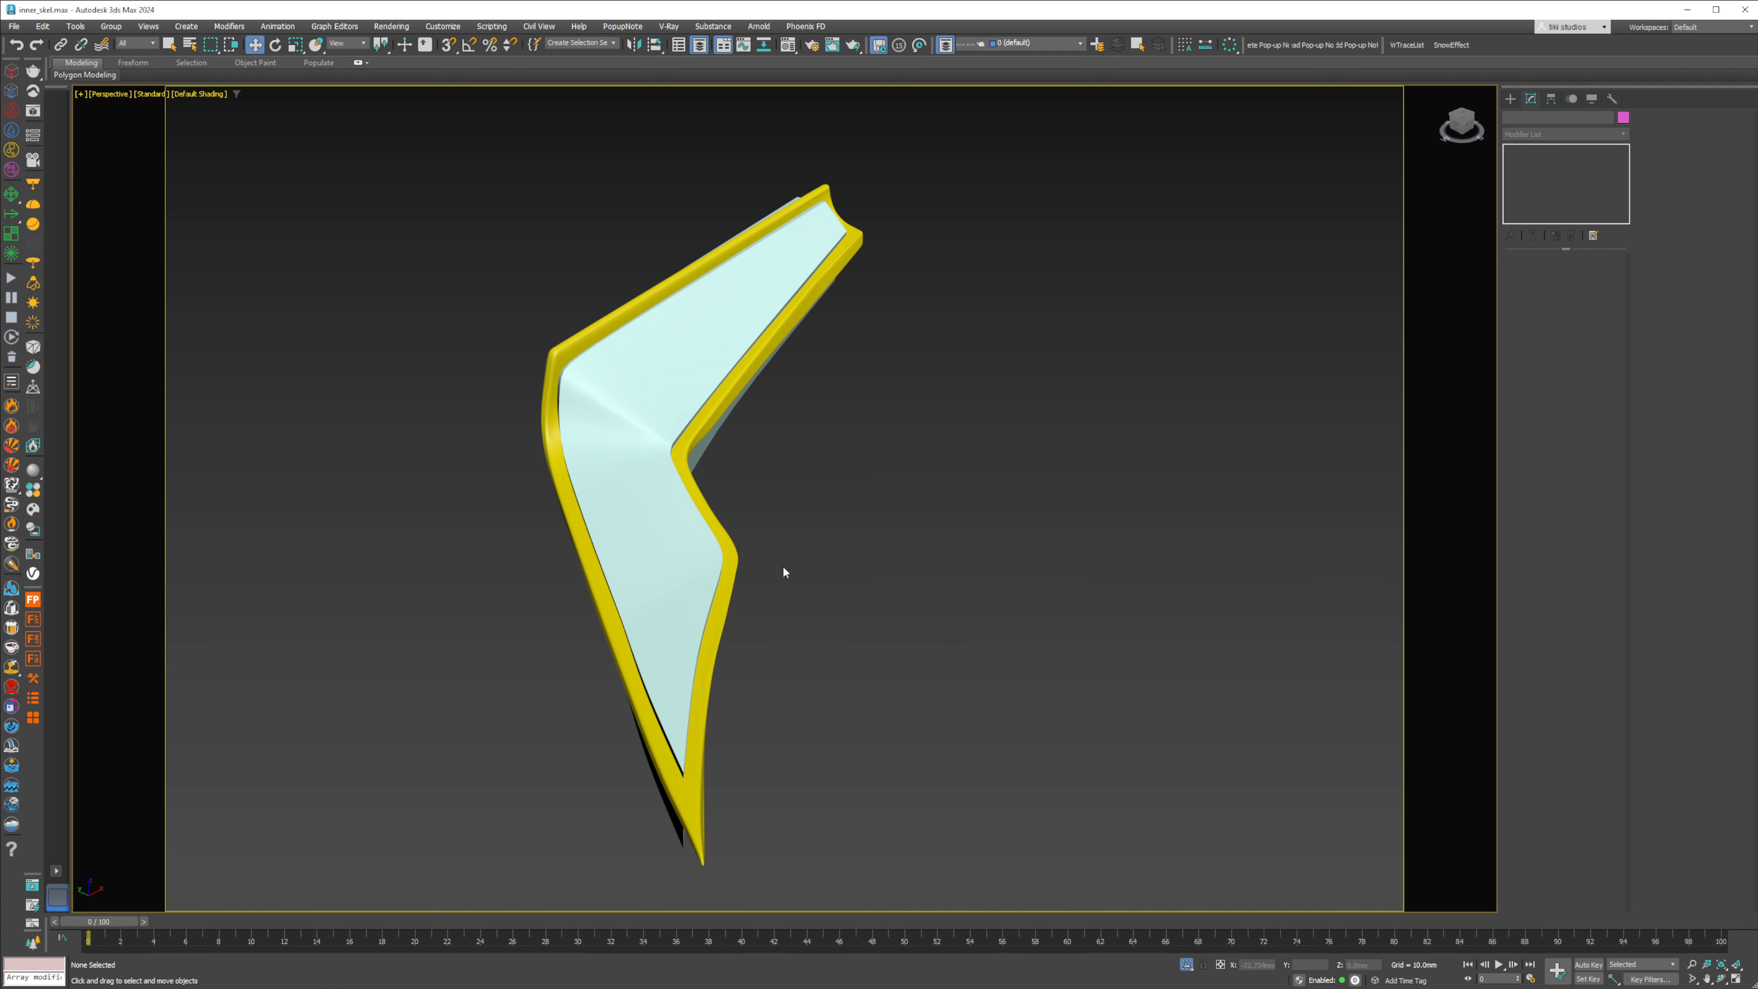
# Step: Try to subtract the copied volume from the copied blade body with a Boolean compound object
pyautogui.press('F4')
pyautogui.click(734, 576)
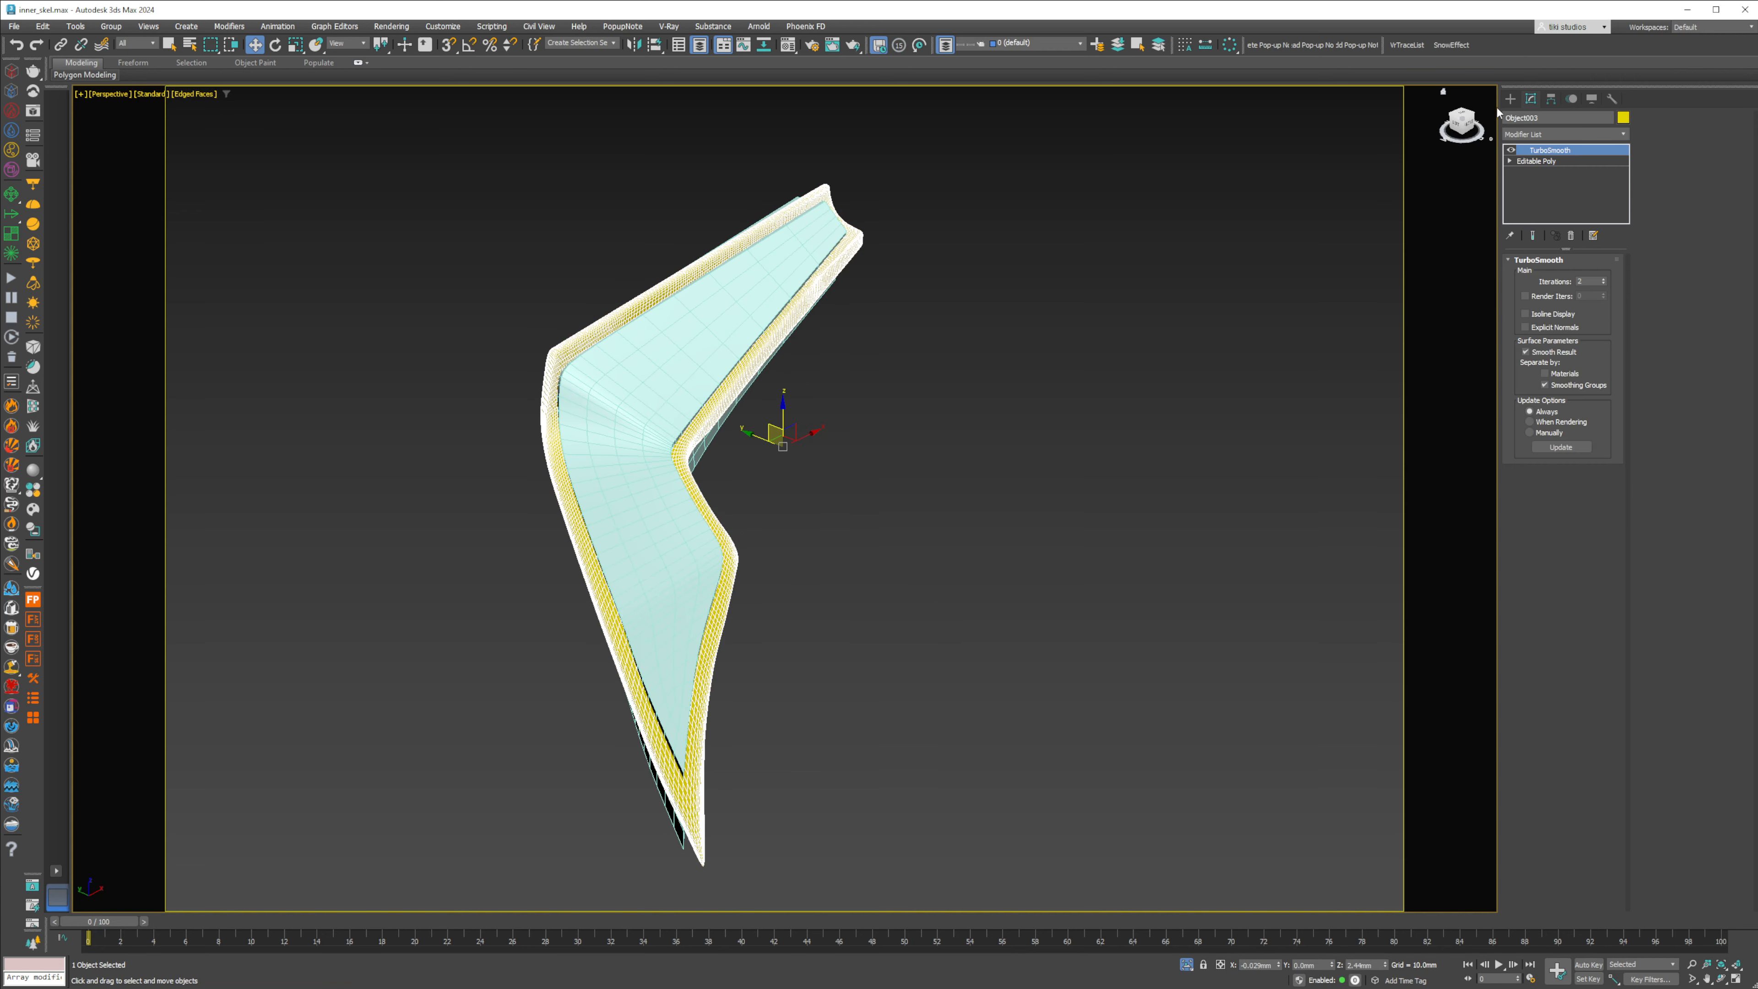
pyautogui.click(1511, 98)
pyautogui.click(1526, 137)
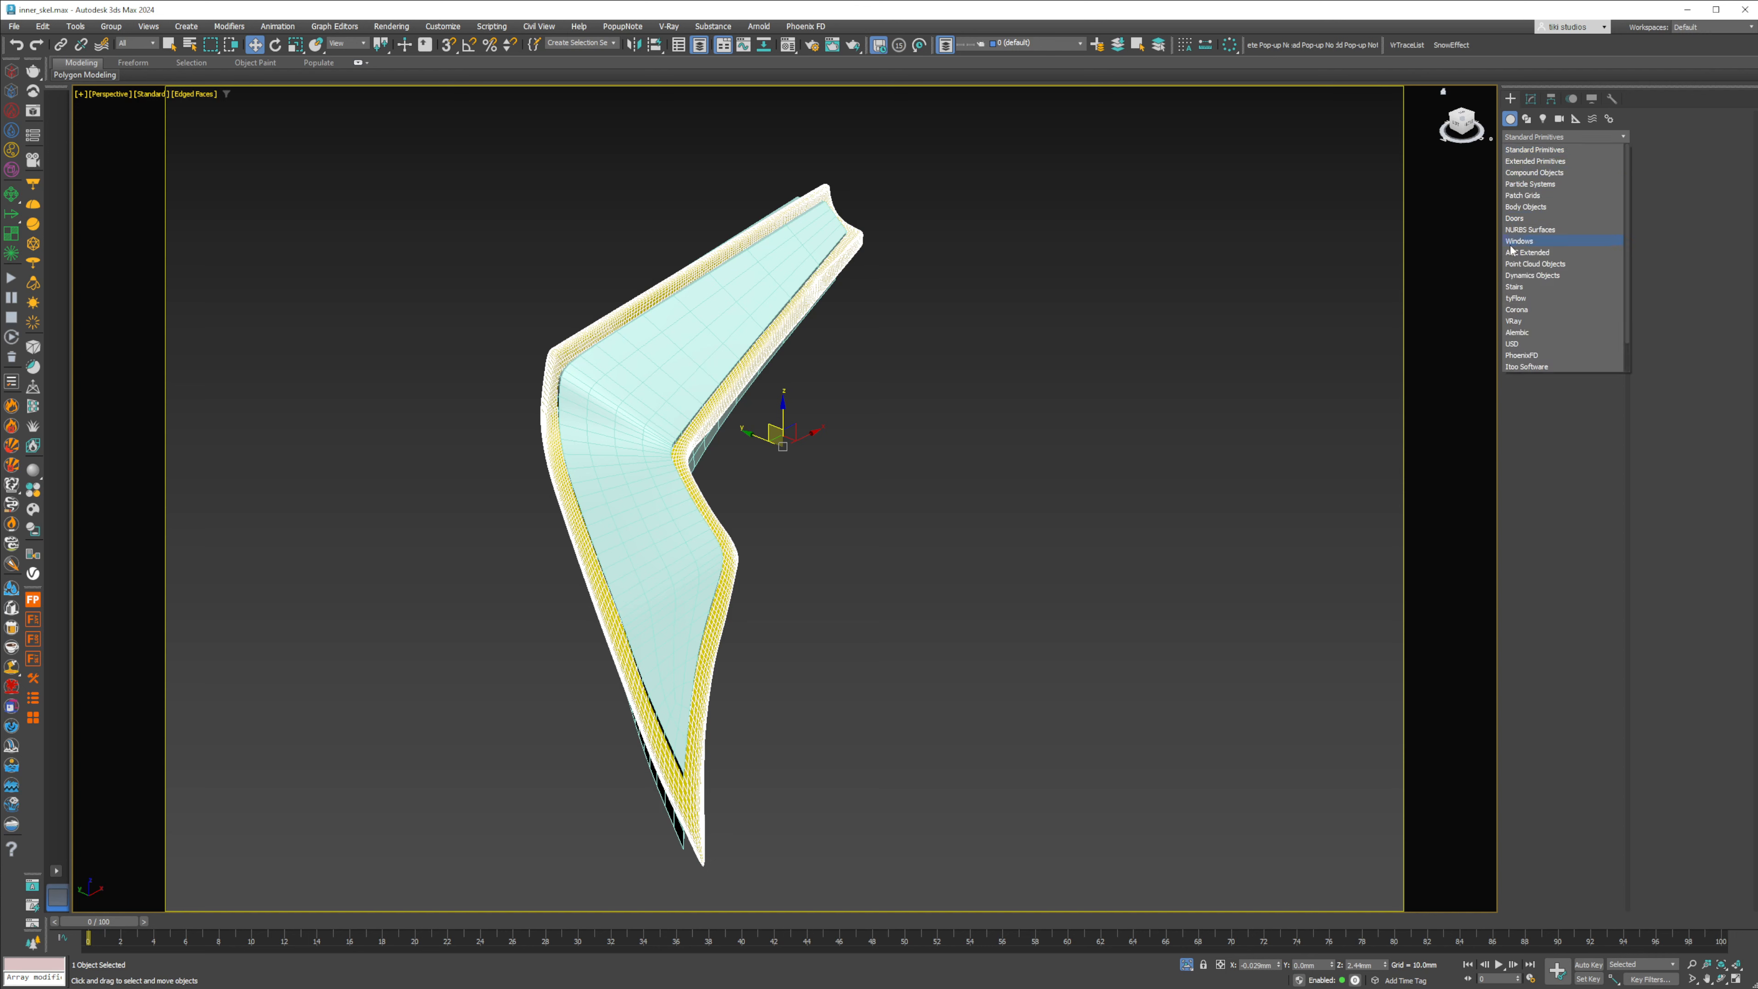
pyautogui.click(1541, 173)
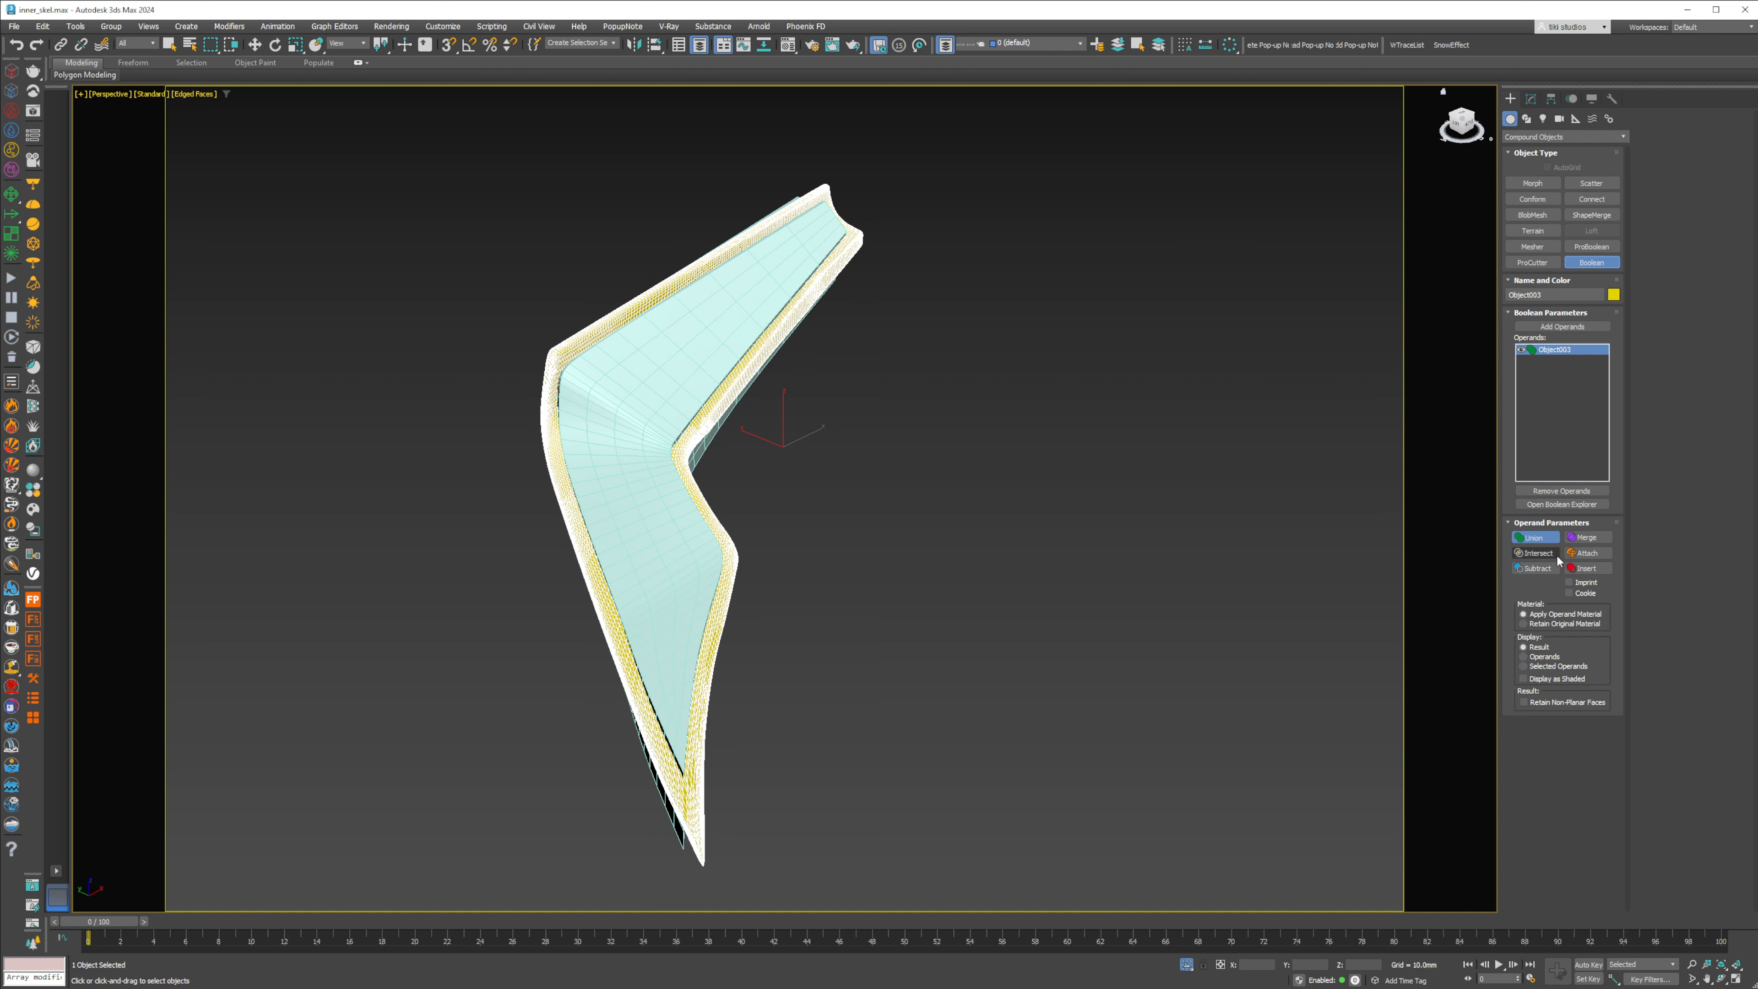
pyautogui.click(1566, 327)
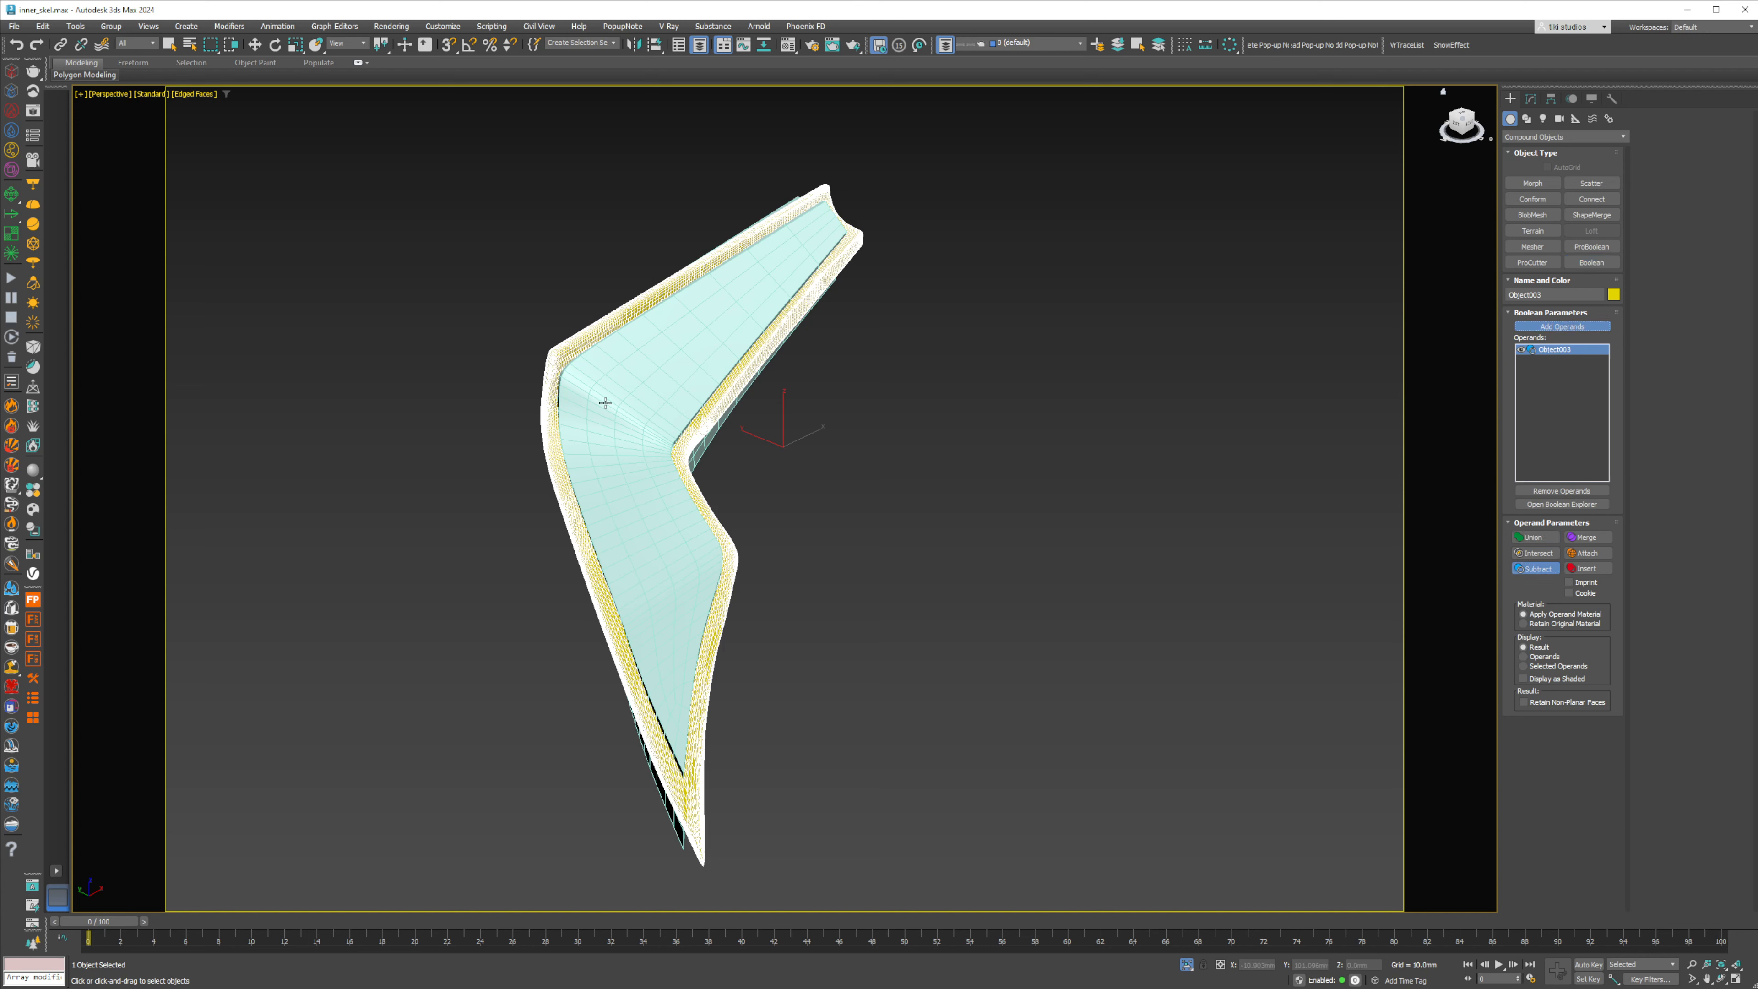
pyautogui.click(619, 420)
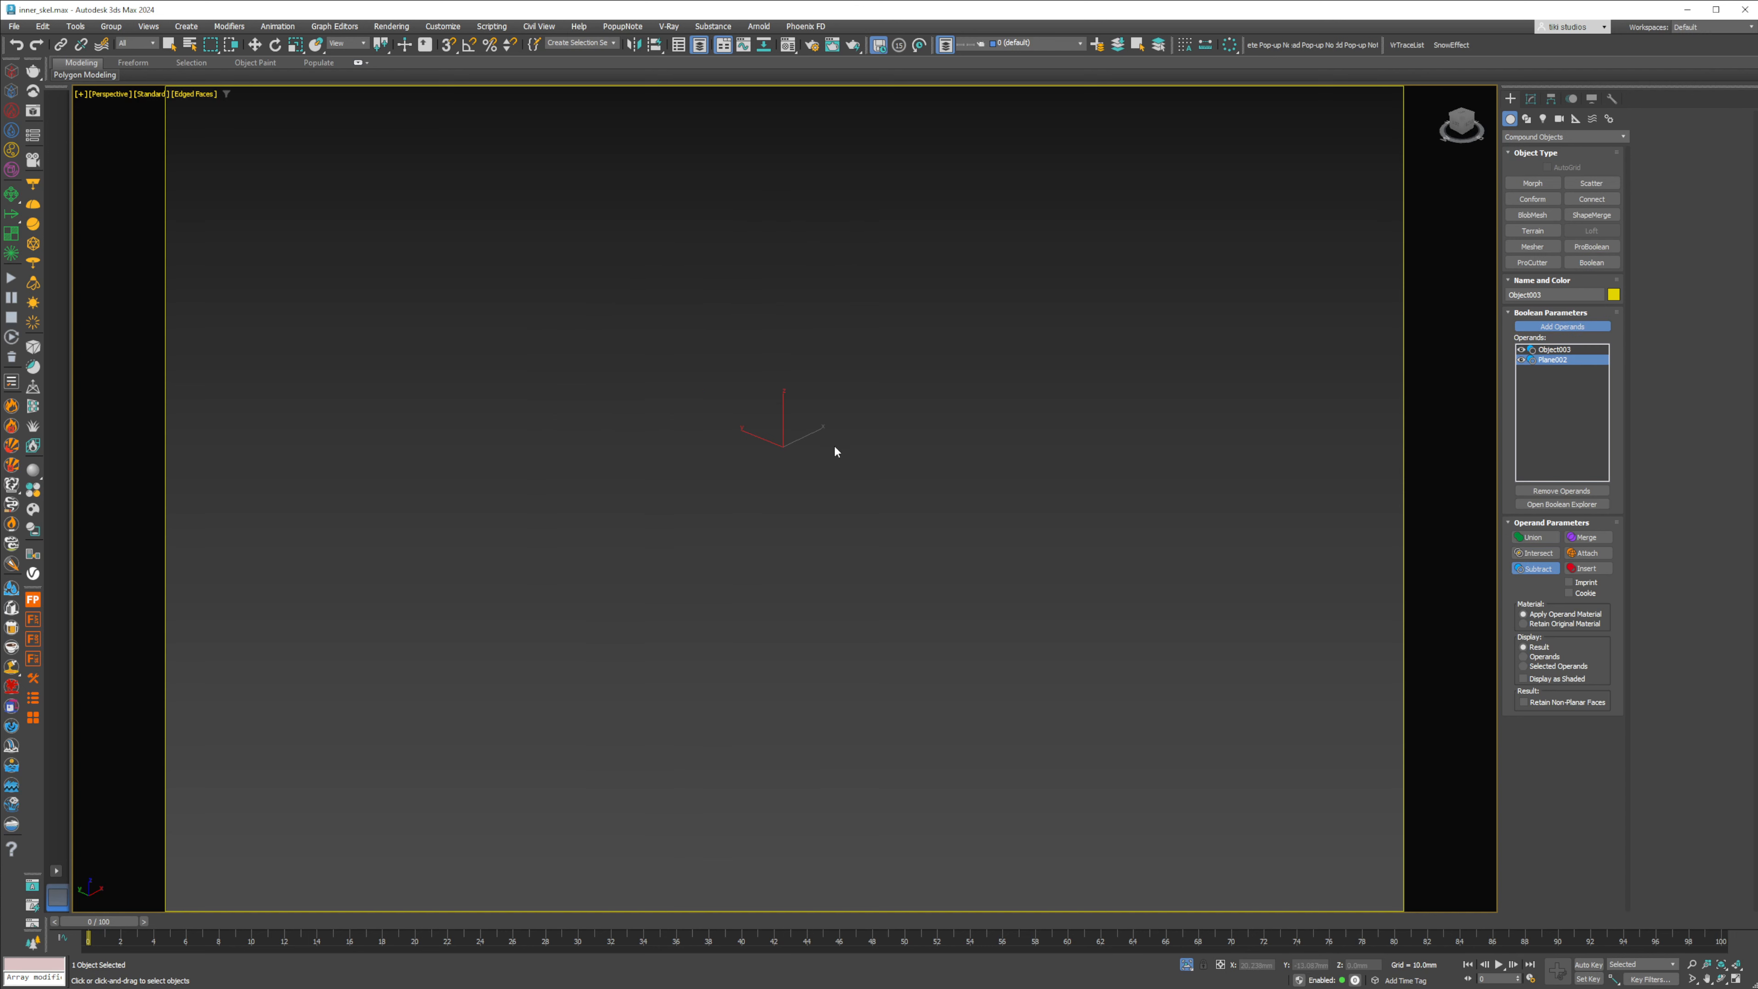
pyautogui.press('w')
pyautogui.hotkey('ctrl', 'z')
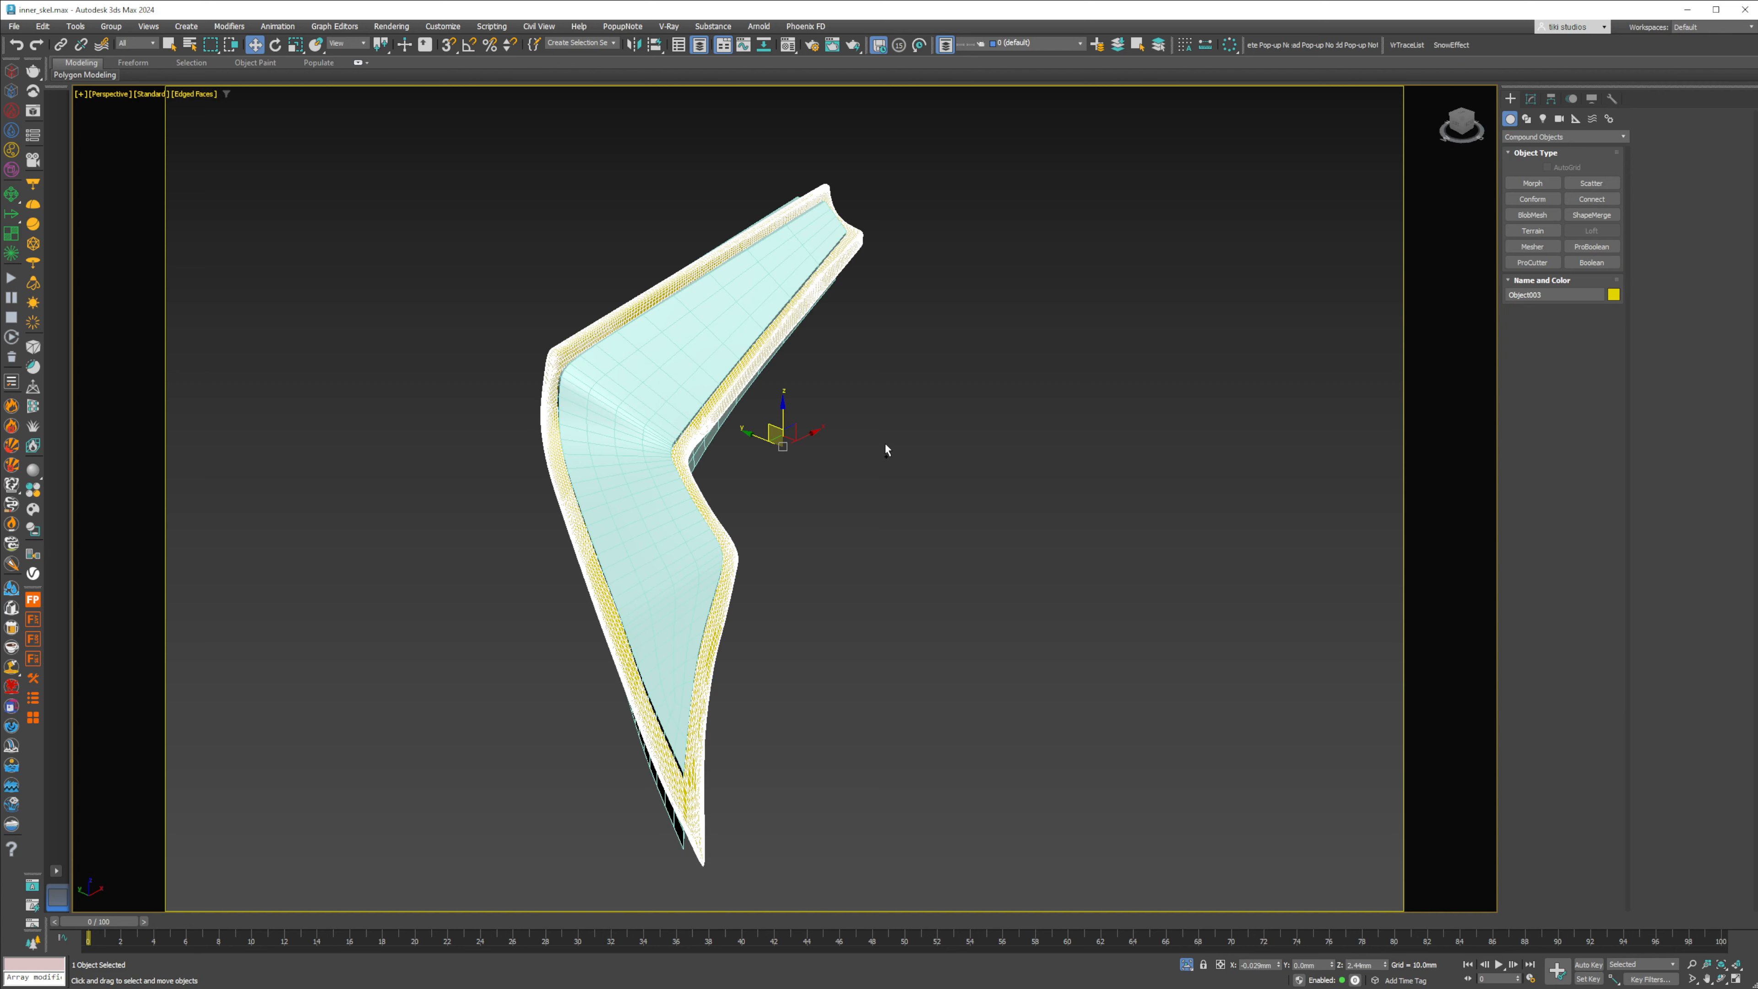
# Step: Subtract the copied volume from the copied yellow blade body with ProBoolean
pyautogui.click(1531, 100)
pyautogui.hotkey('ctrl', 'z')
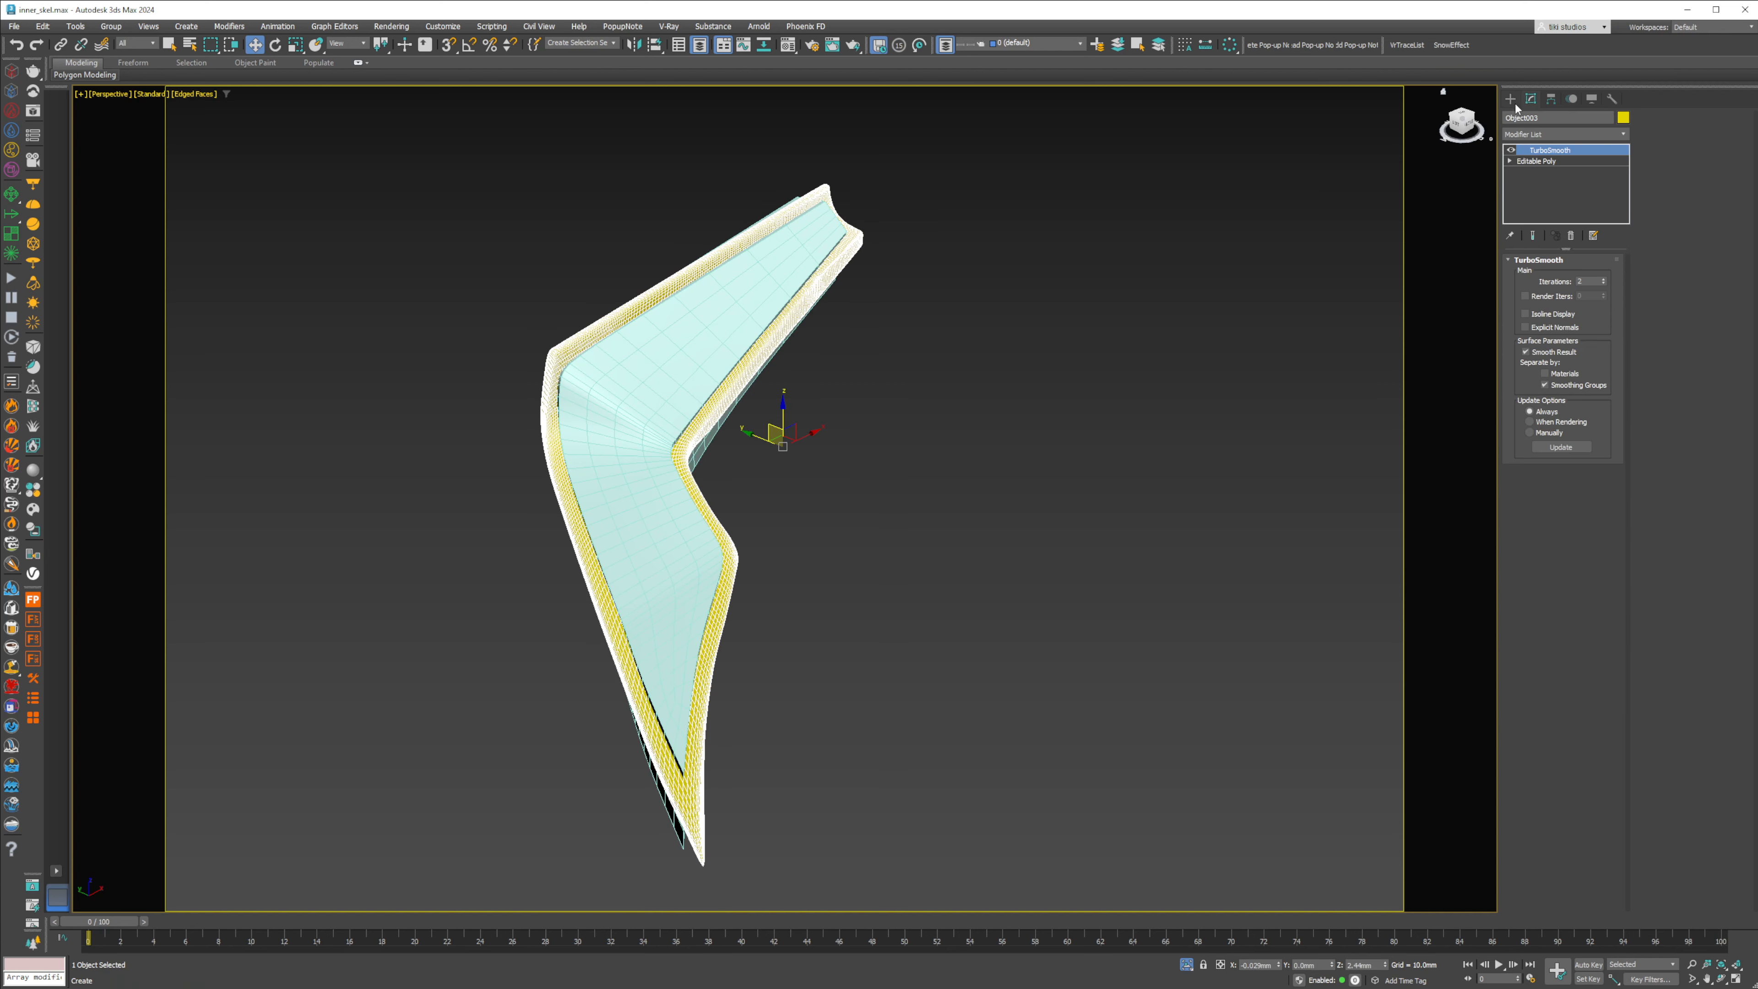
pyautogui.click(1511, 101)
pyautogui.click(1532, 100)
pyautogui.click(1511, 102)
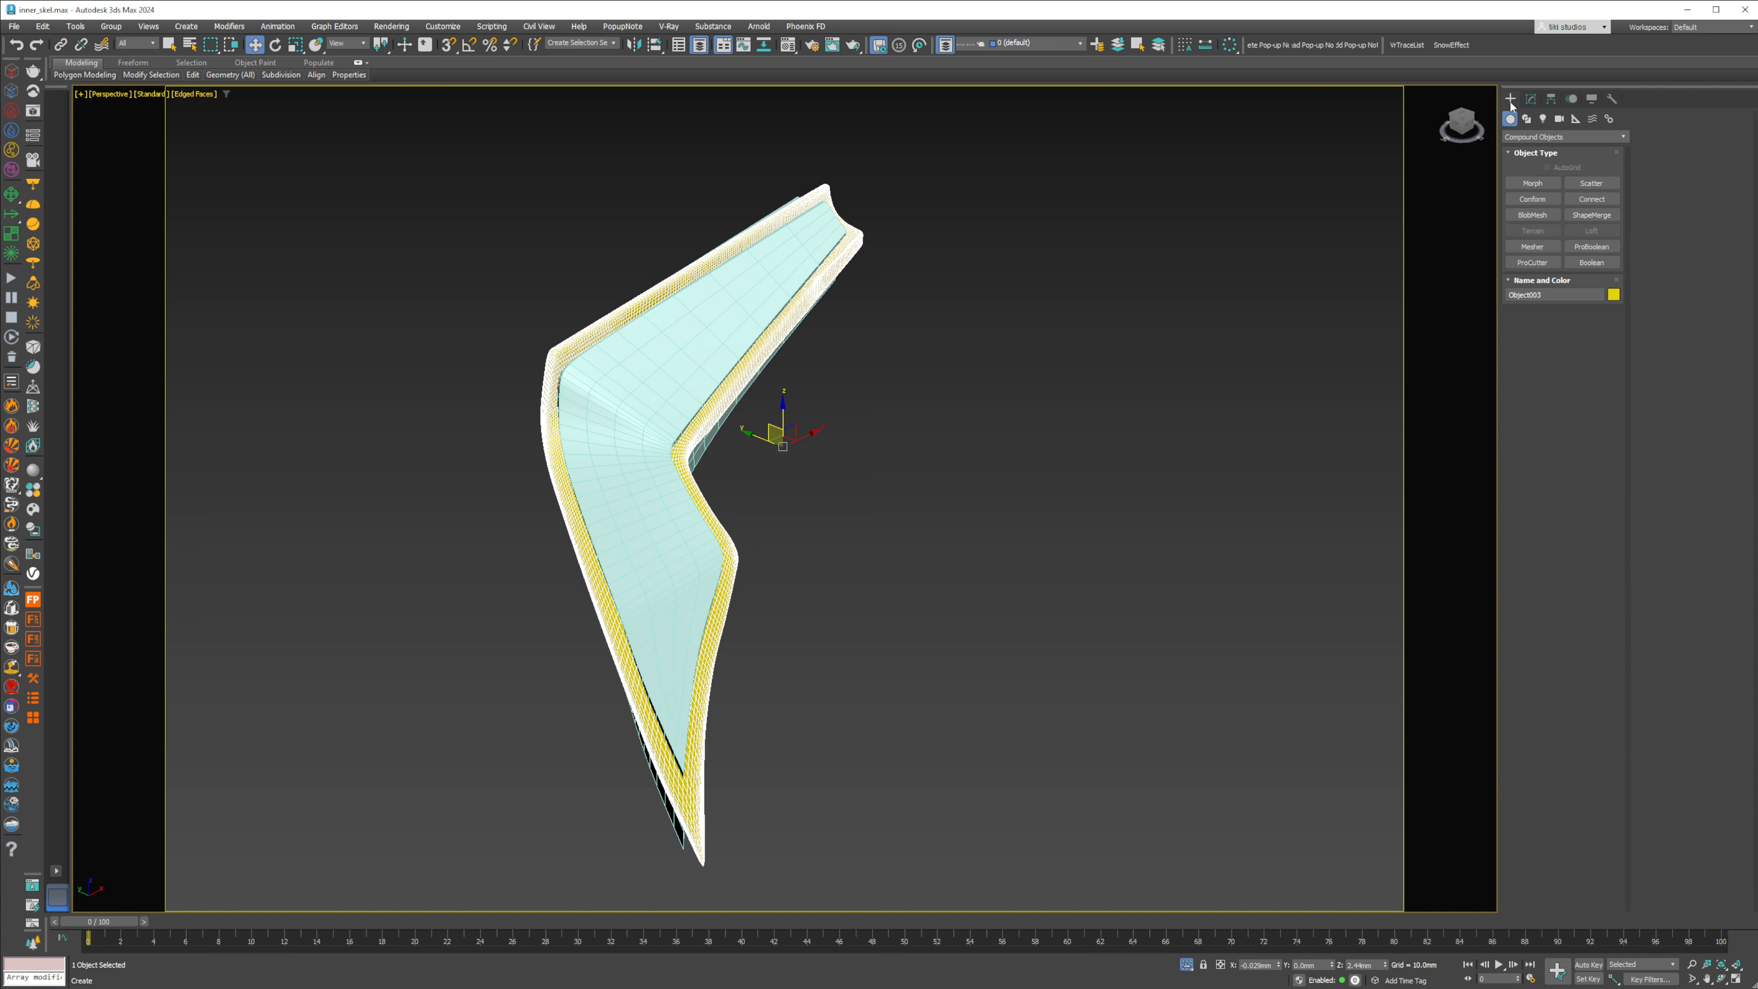
pyautogui.click(1592, 246)
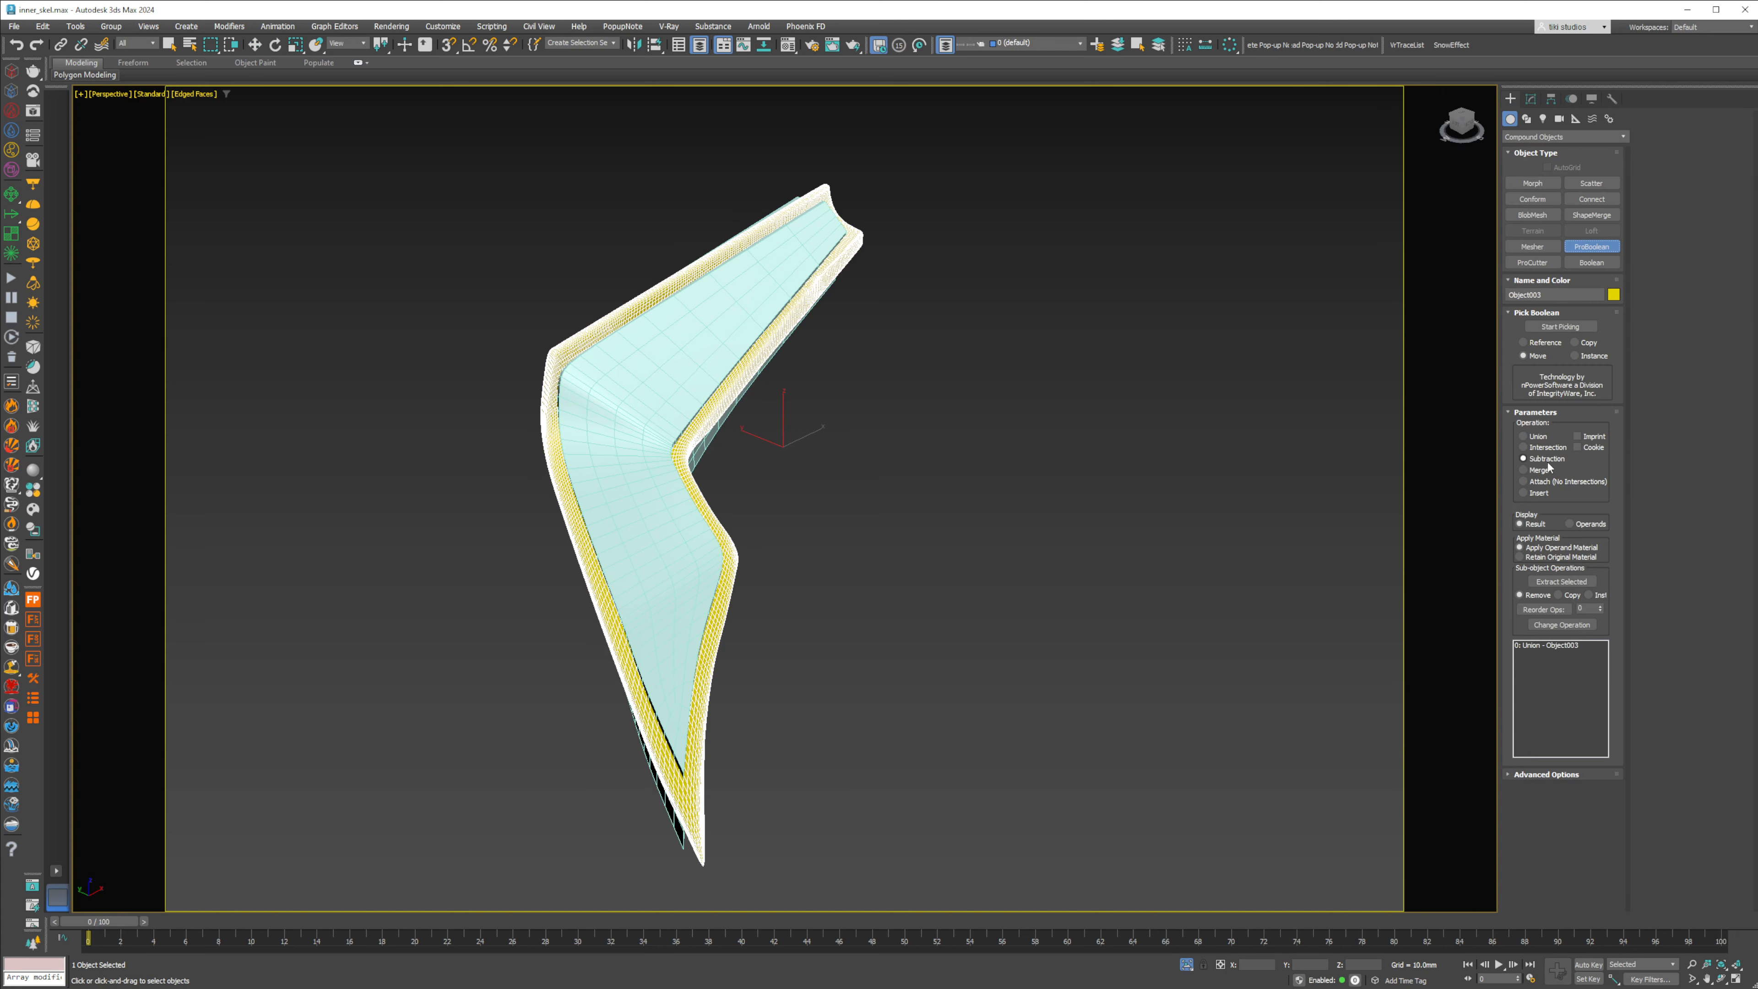
pyautogui.click(1566, 327)
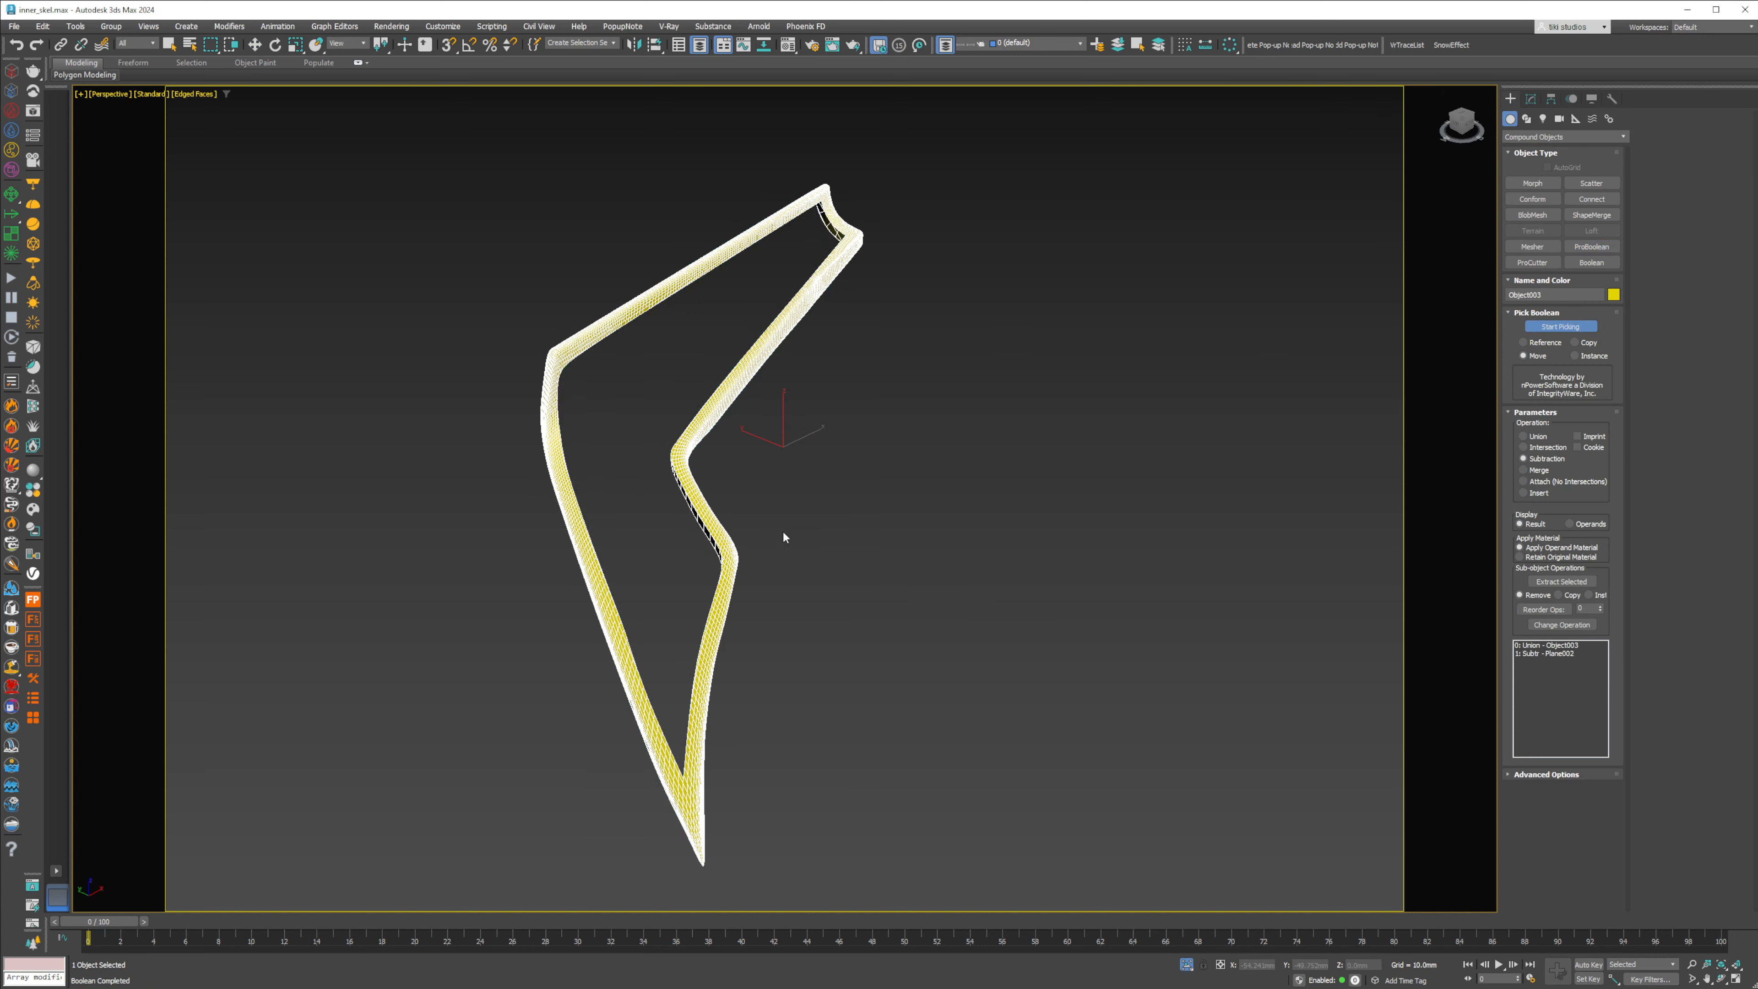
# Step: Inspect the subtracted rim without edged faces and end the isolation
pyautogui.press('F4')
pyautogui.moveTo(657, 453)
pyautogui.keyDown('alt'); pyautogui.mouseDown(button='middle')
pyautogui.moveTo(695, 417)
pyautogui.moveTo(915, 425)
pyautogui.moveTo(788, 500)
pyautogui.moveTo(750, 446)
pyautogui.moveTo(665, 426)
pyautogui.moveTo(640, 446)
pyautogui.moveTo(657, 461)
pyautogui.moveTo(702, 440)
pyautogui.moveTo(694, 478)
pyautogui.mouseUp(button='middle'); pyautogui.keyUp('alt')
pyautogui.press('w')
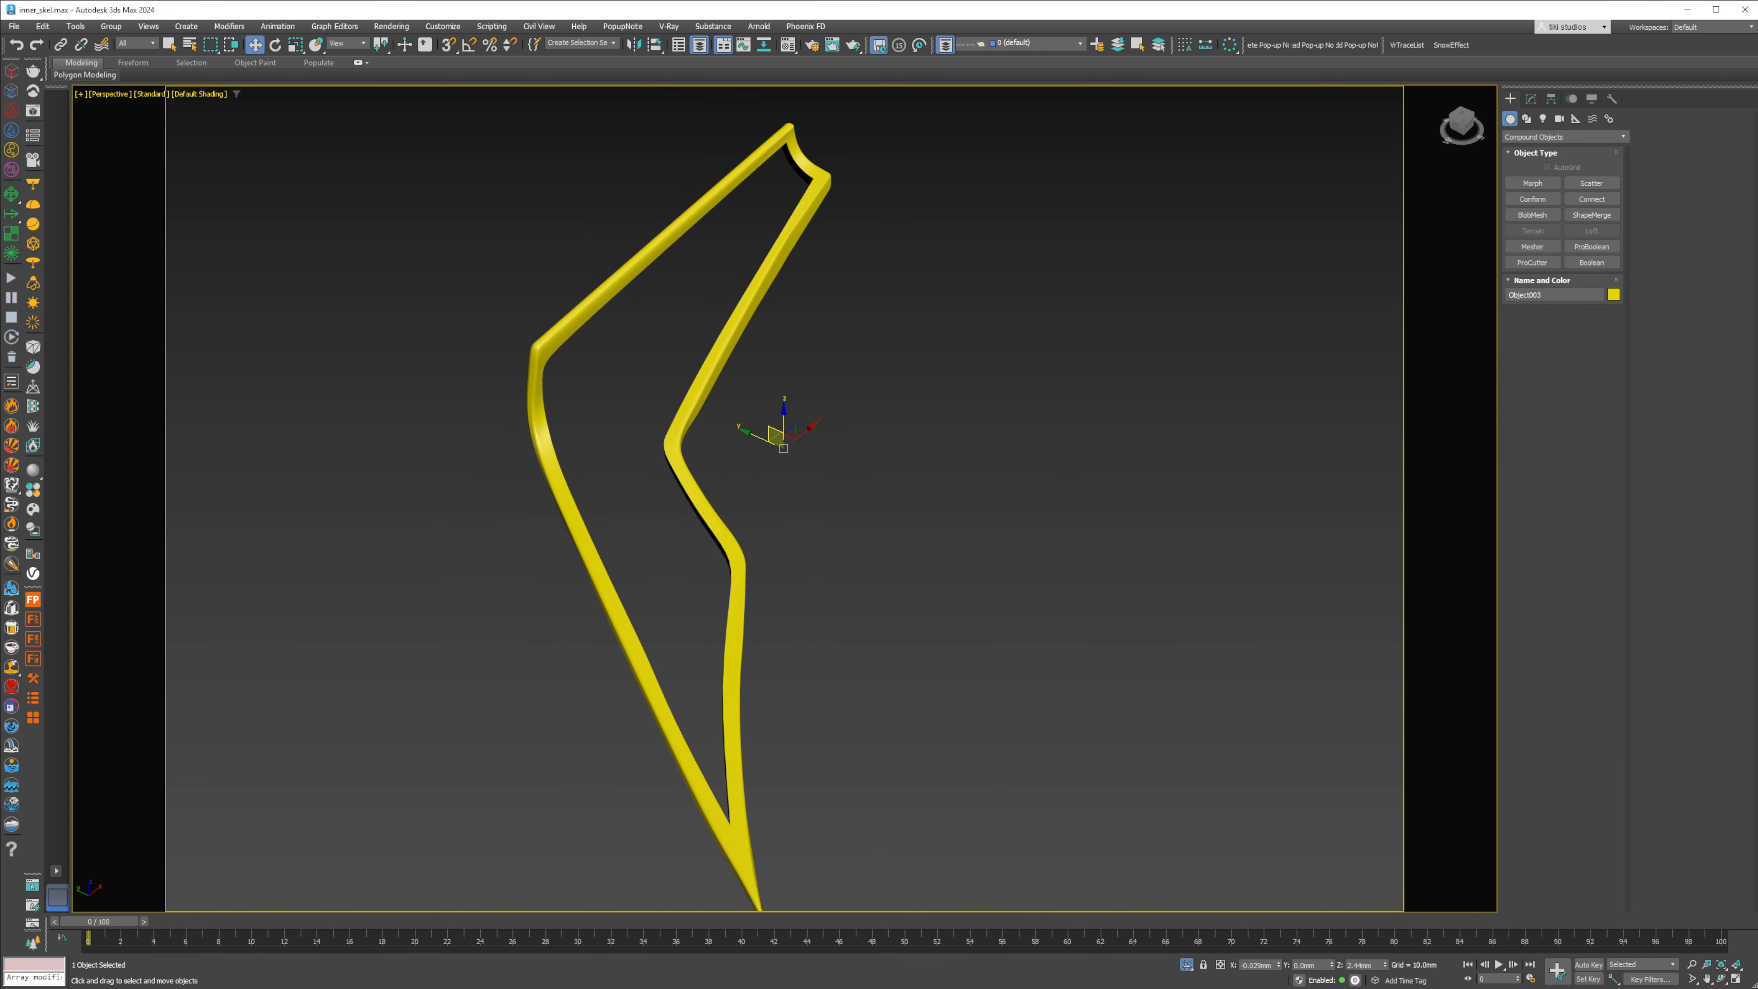
pyautogui.click(1186, 965)
# Step: Hide the original volume, examine the full blade body with edged faces, and undo the hiding
pyautogui.press('F4')
pyautogui.click(597, 451)
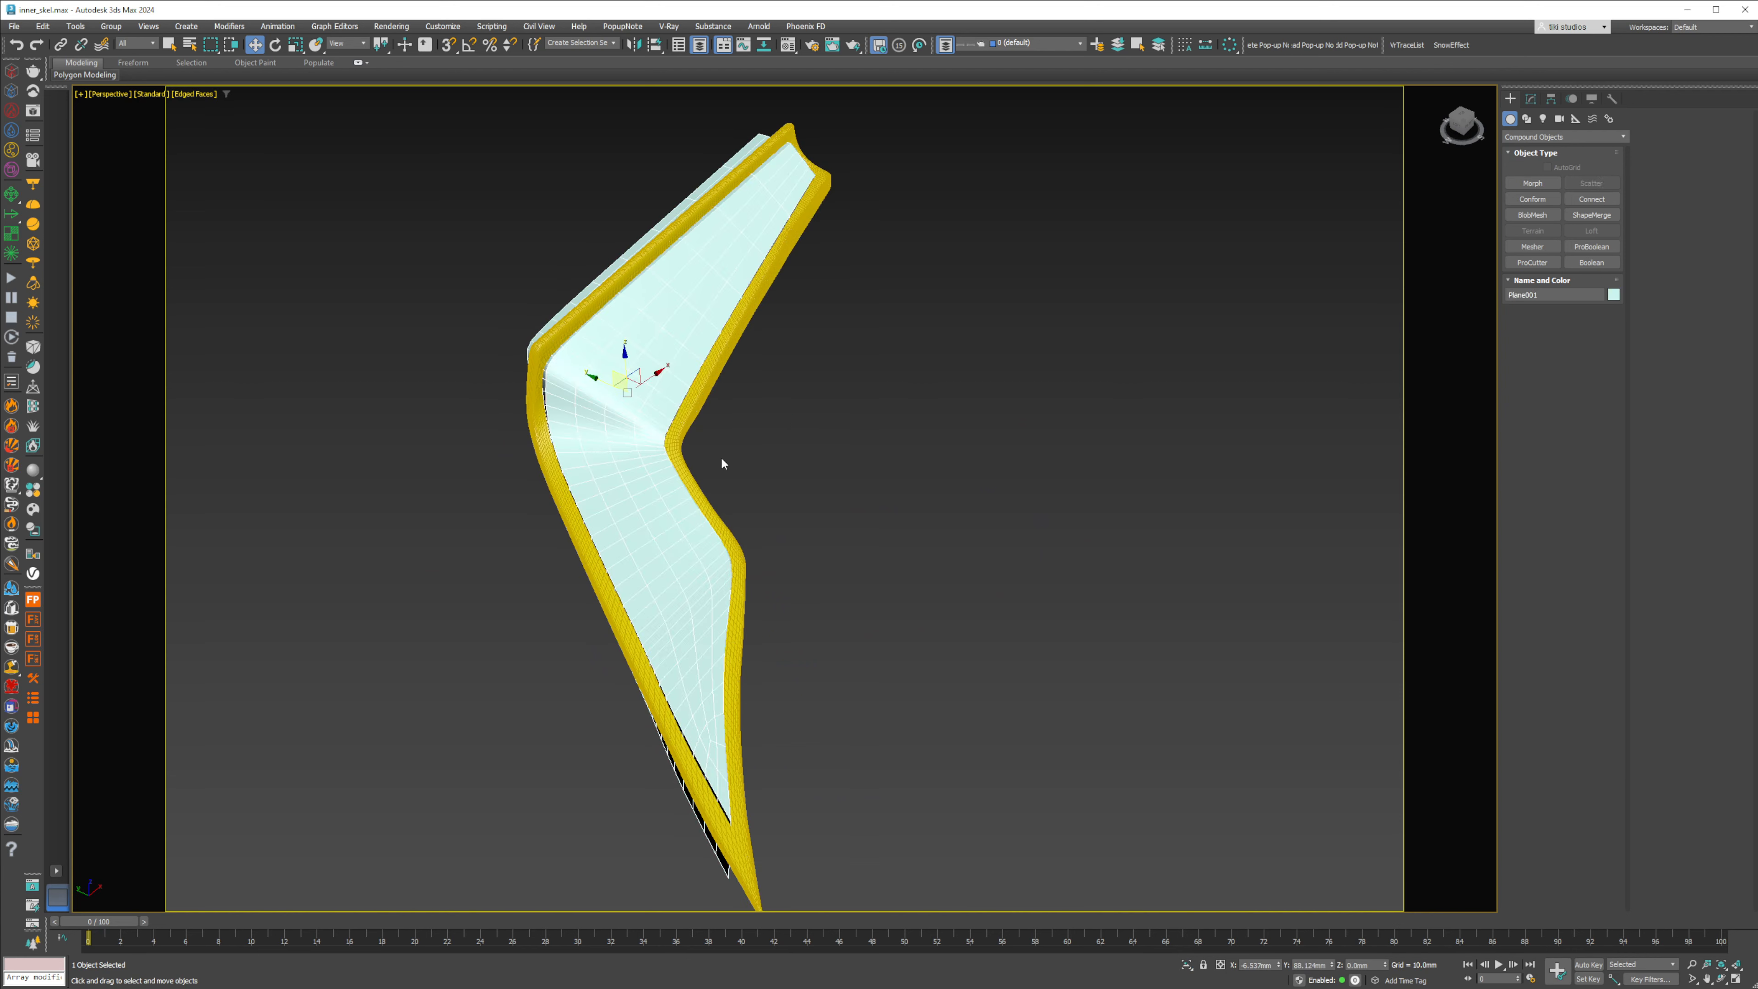
pyautogui.rightClick(707, 419)
pyautogui.click(741, 367)
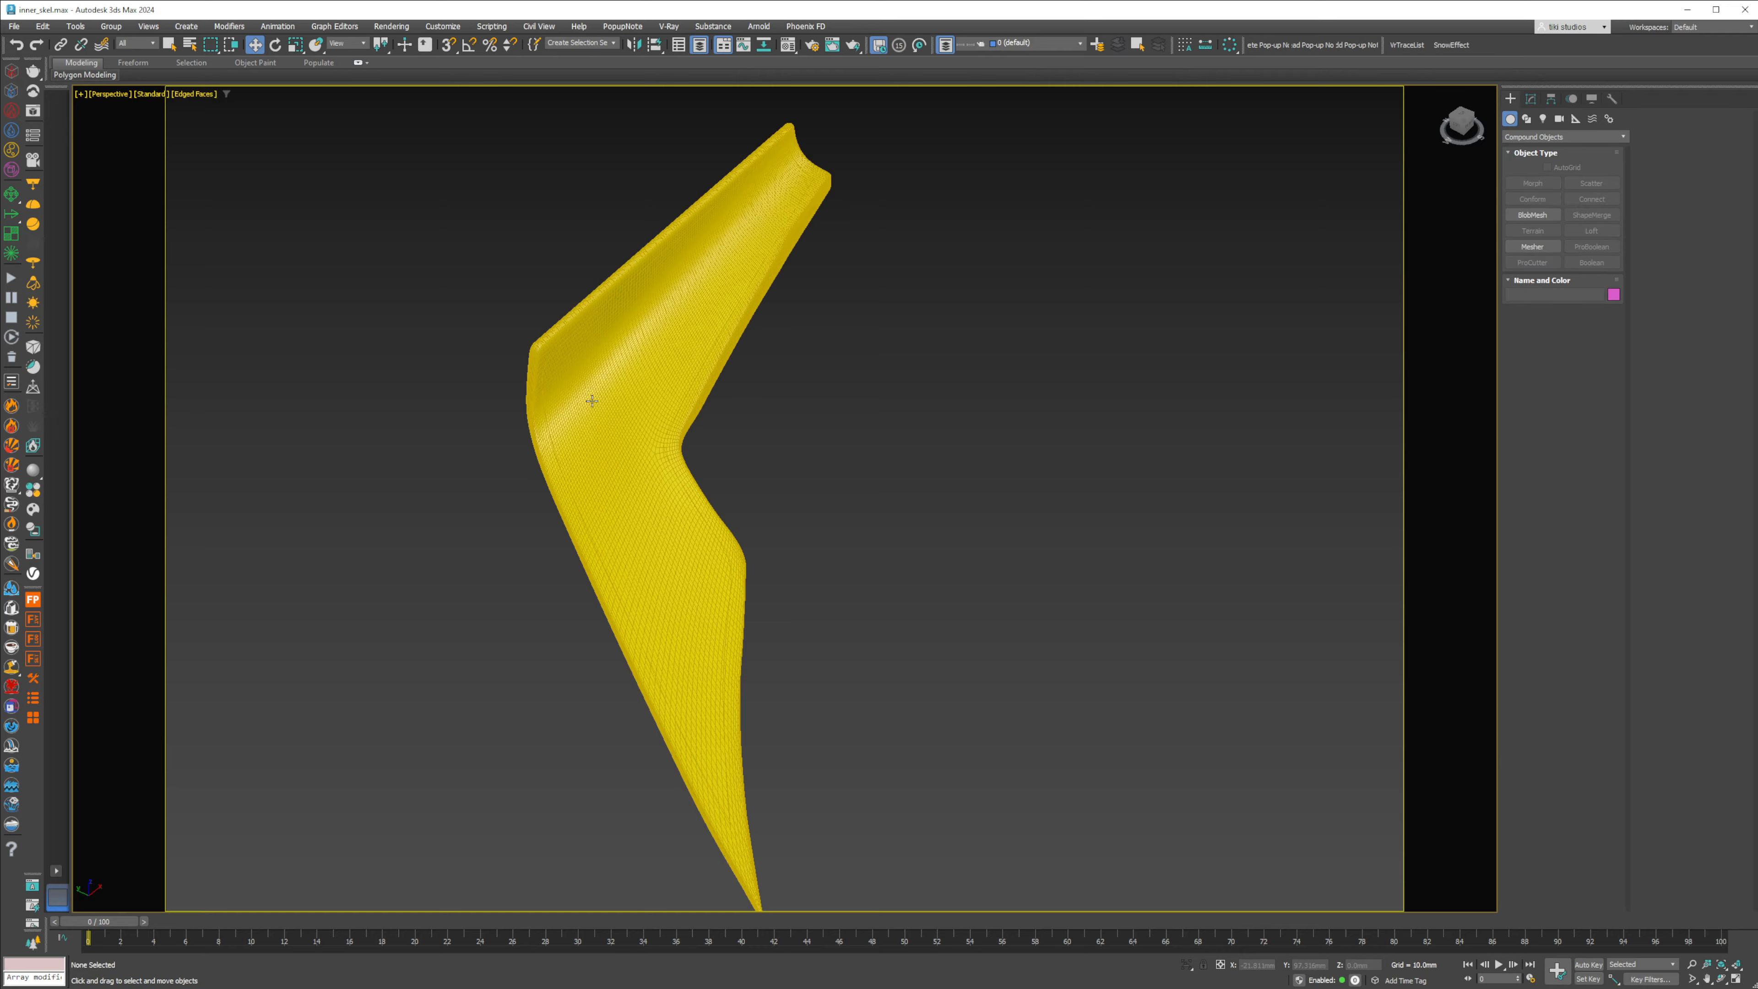
pyautogui.click(593, 401)
pyautogui.scroll(3, 604, 343)
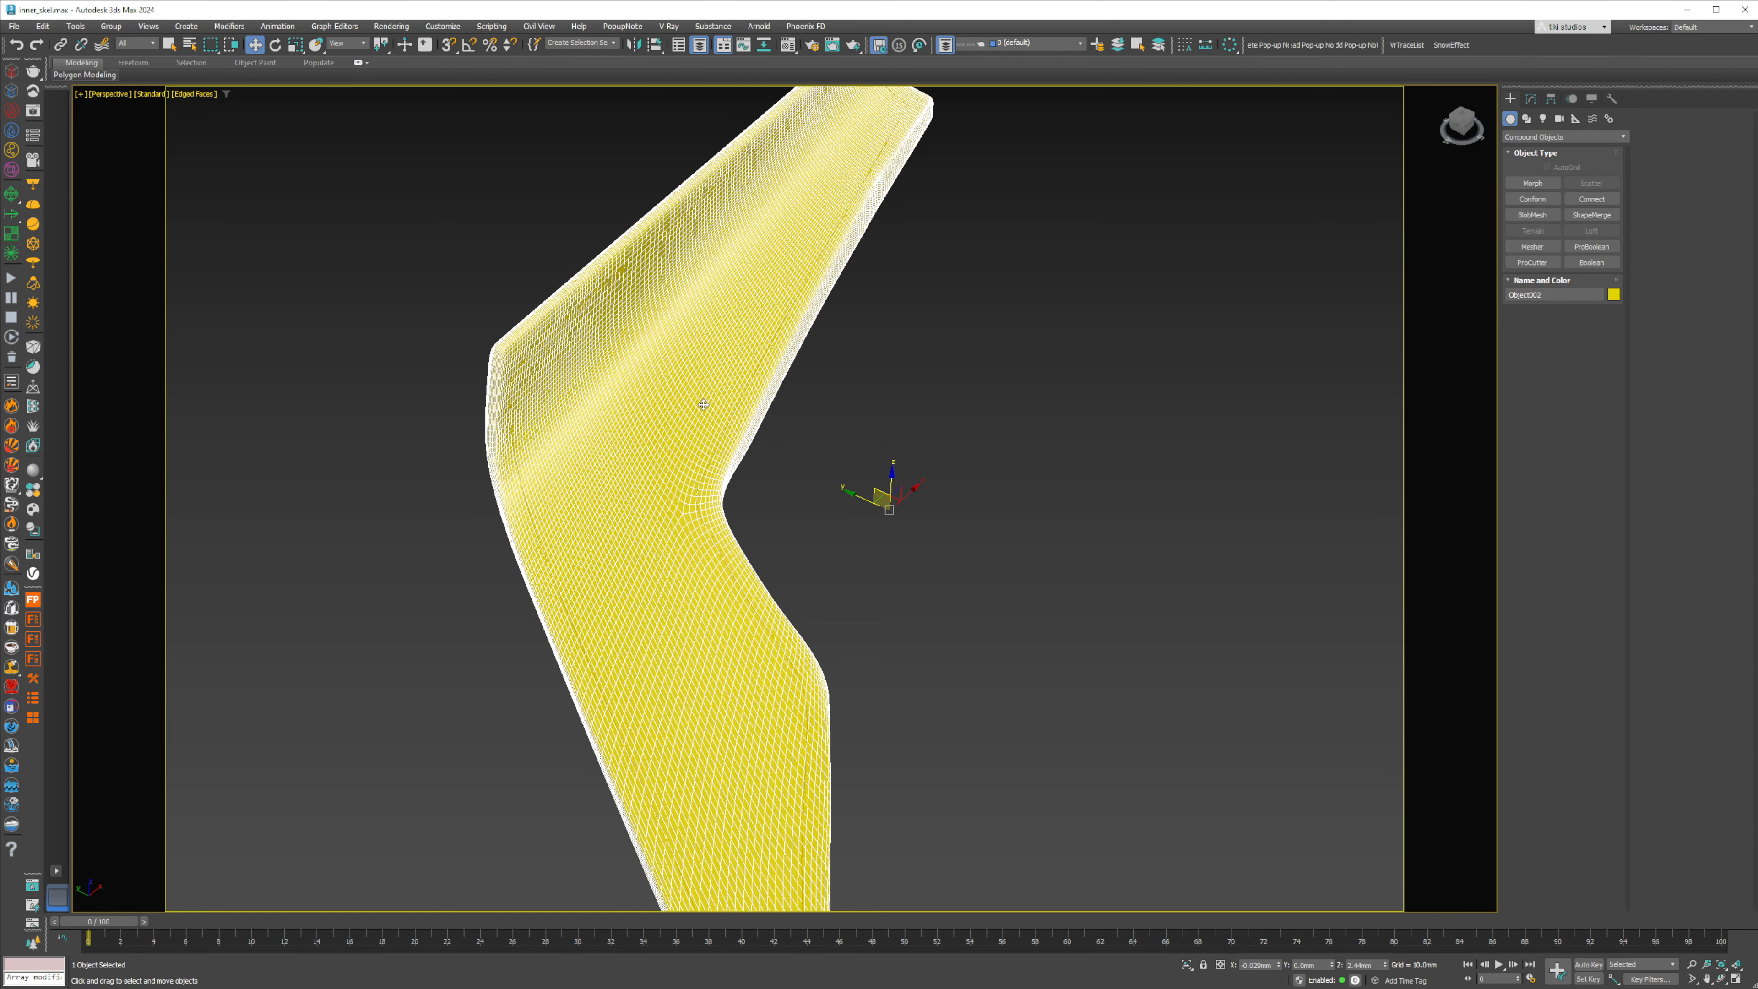
pyautogui.scroll(-3, 703, 405)
pyautogui.keyDown('alt'); pyautogui.moveTo(705, 416); pyautogui.dragTo(787, 434, button='middle'); pyautogui.keyUp('alt')
pyautogui.hotkey('ctrl', 'z')
pyautogui.hotkey('ctrl', 'z')
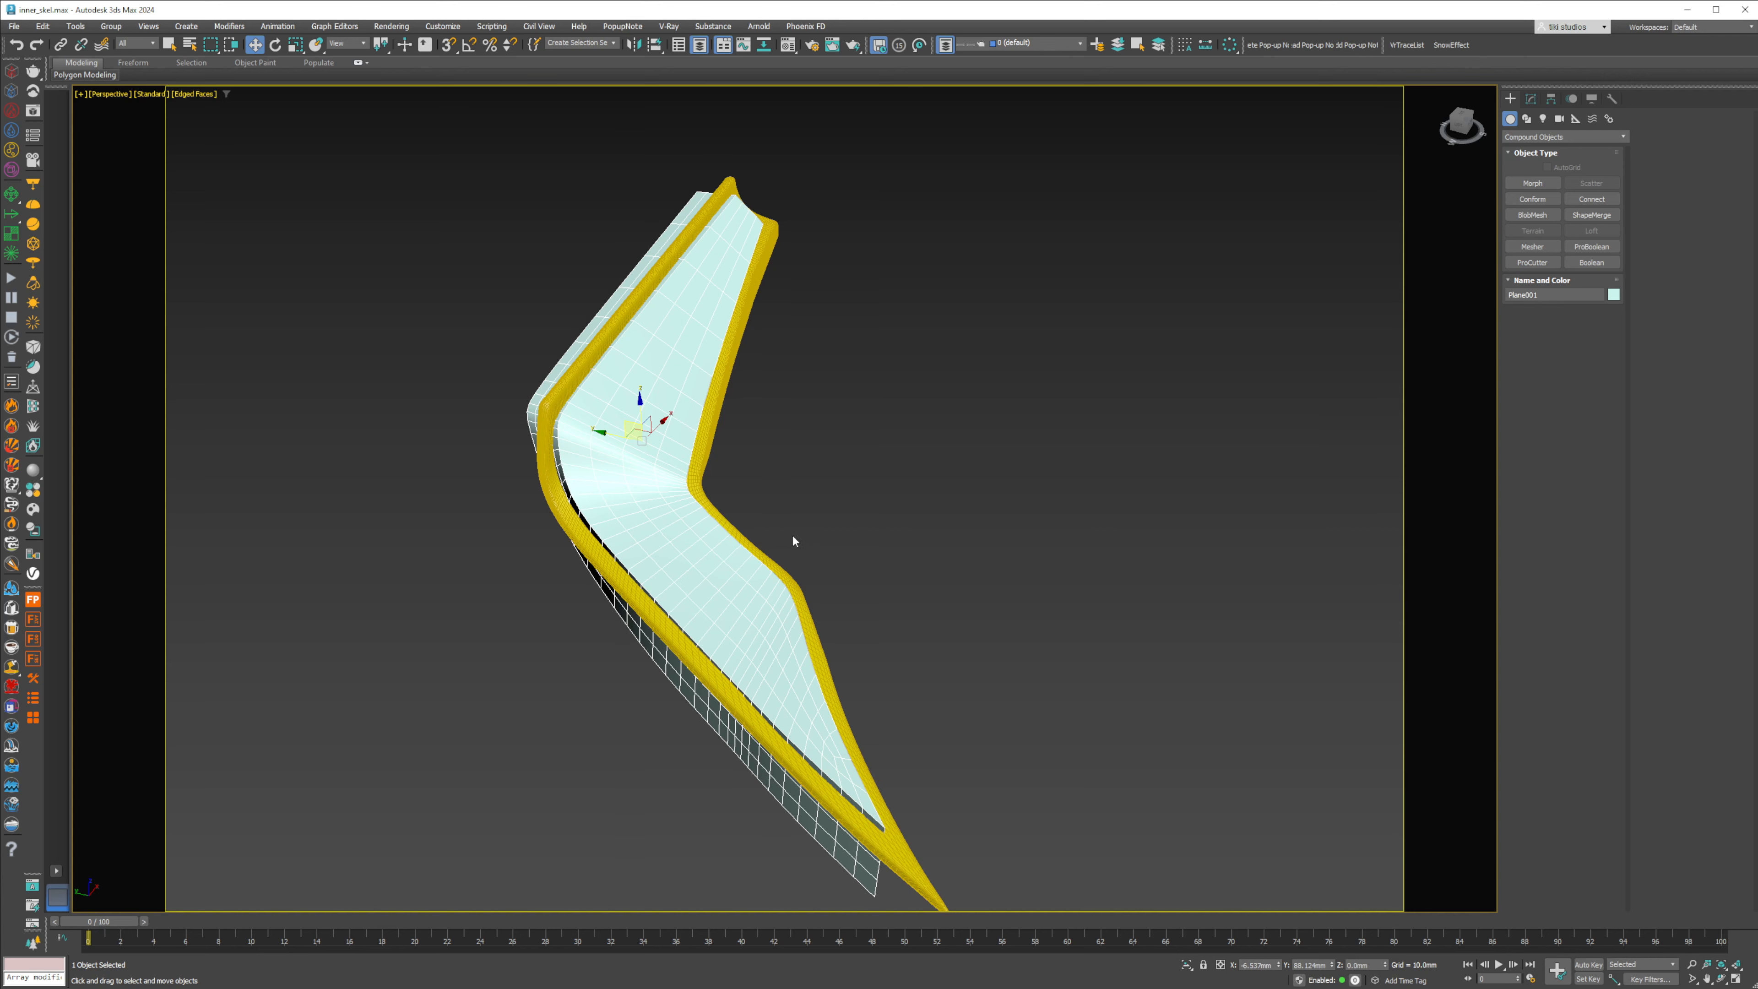
# Step: Select all three objects in wireframe and clone them to the side of the originals
pyautogui.click(605, 575)
pyautogui.press('F3')
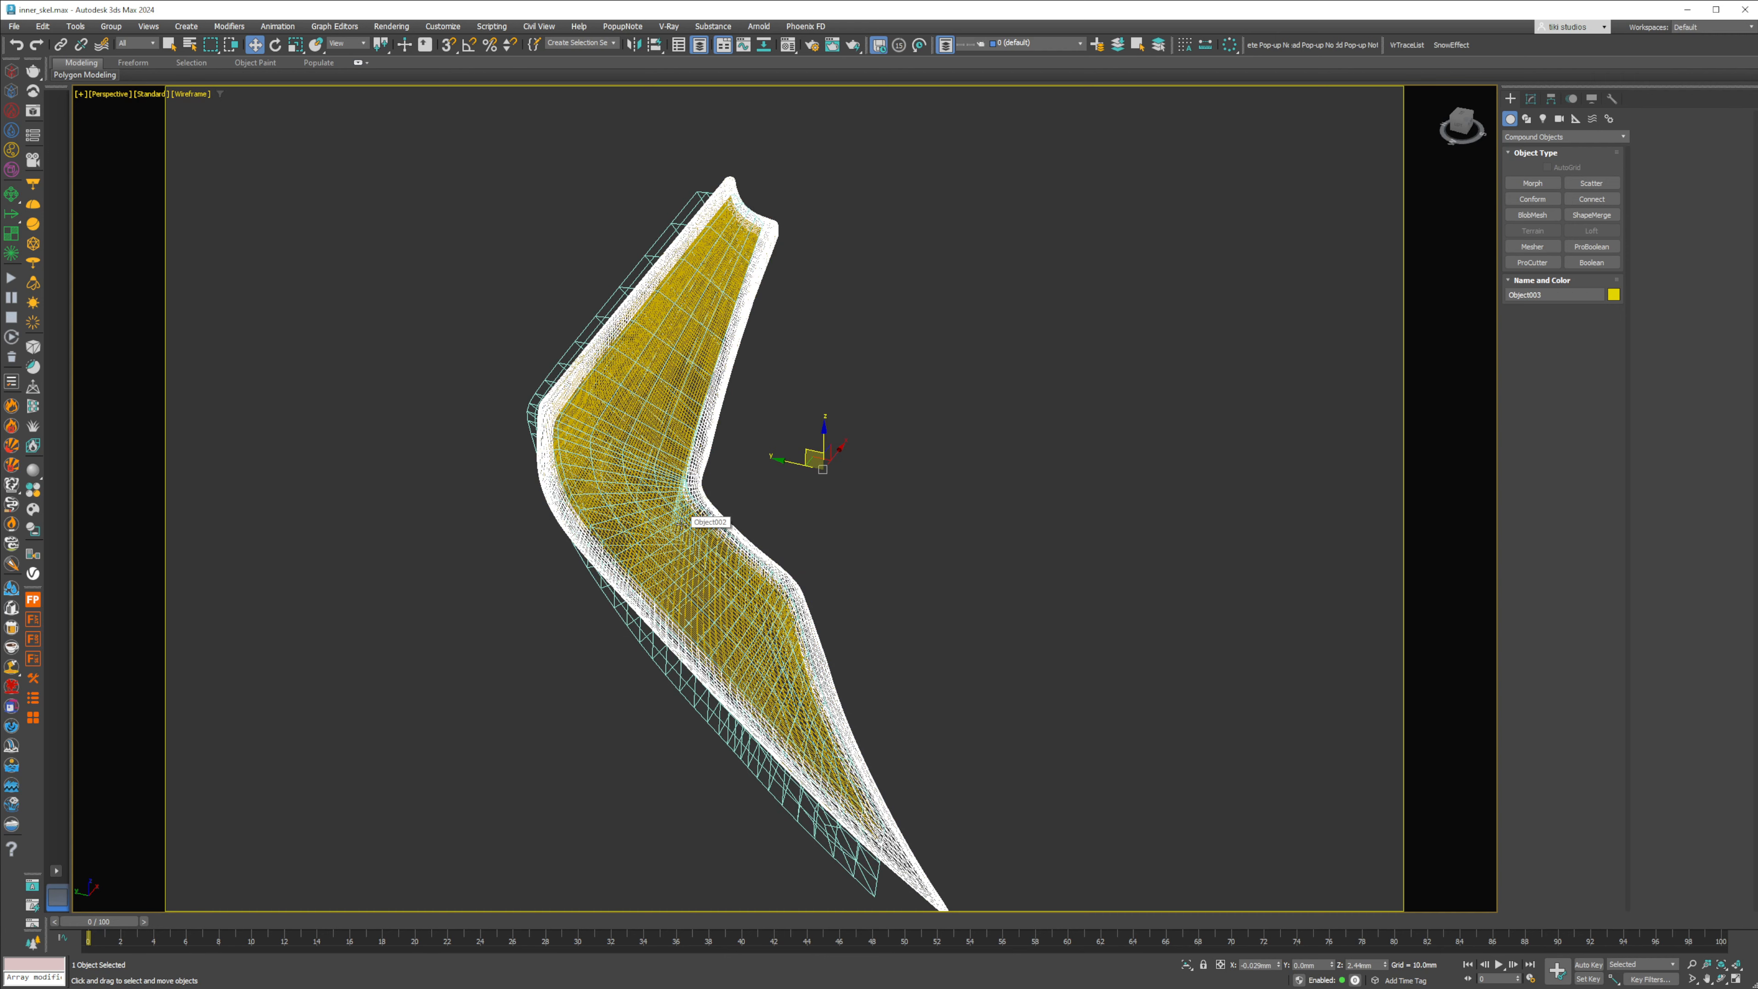
pyautogui.hotkey('ctrl', 'a')
pyautogui.scroll(-5, 393, 427)
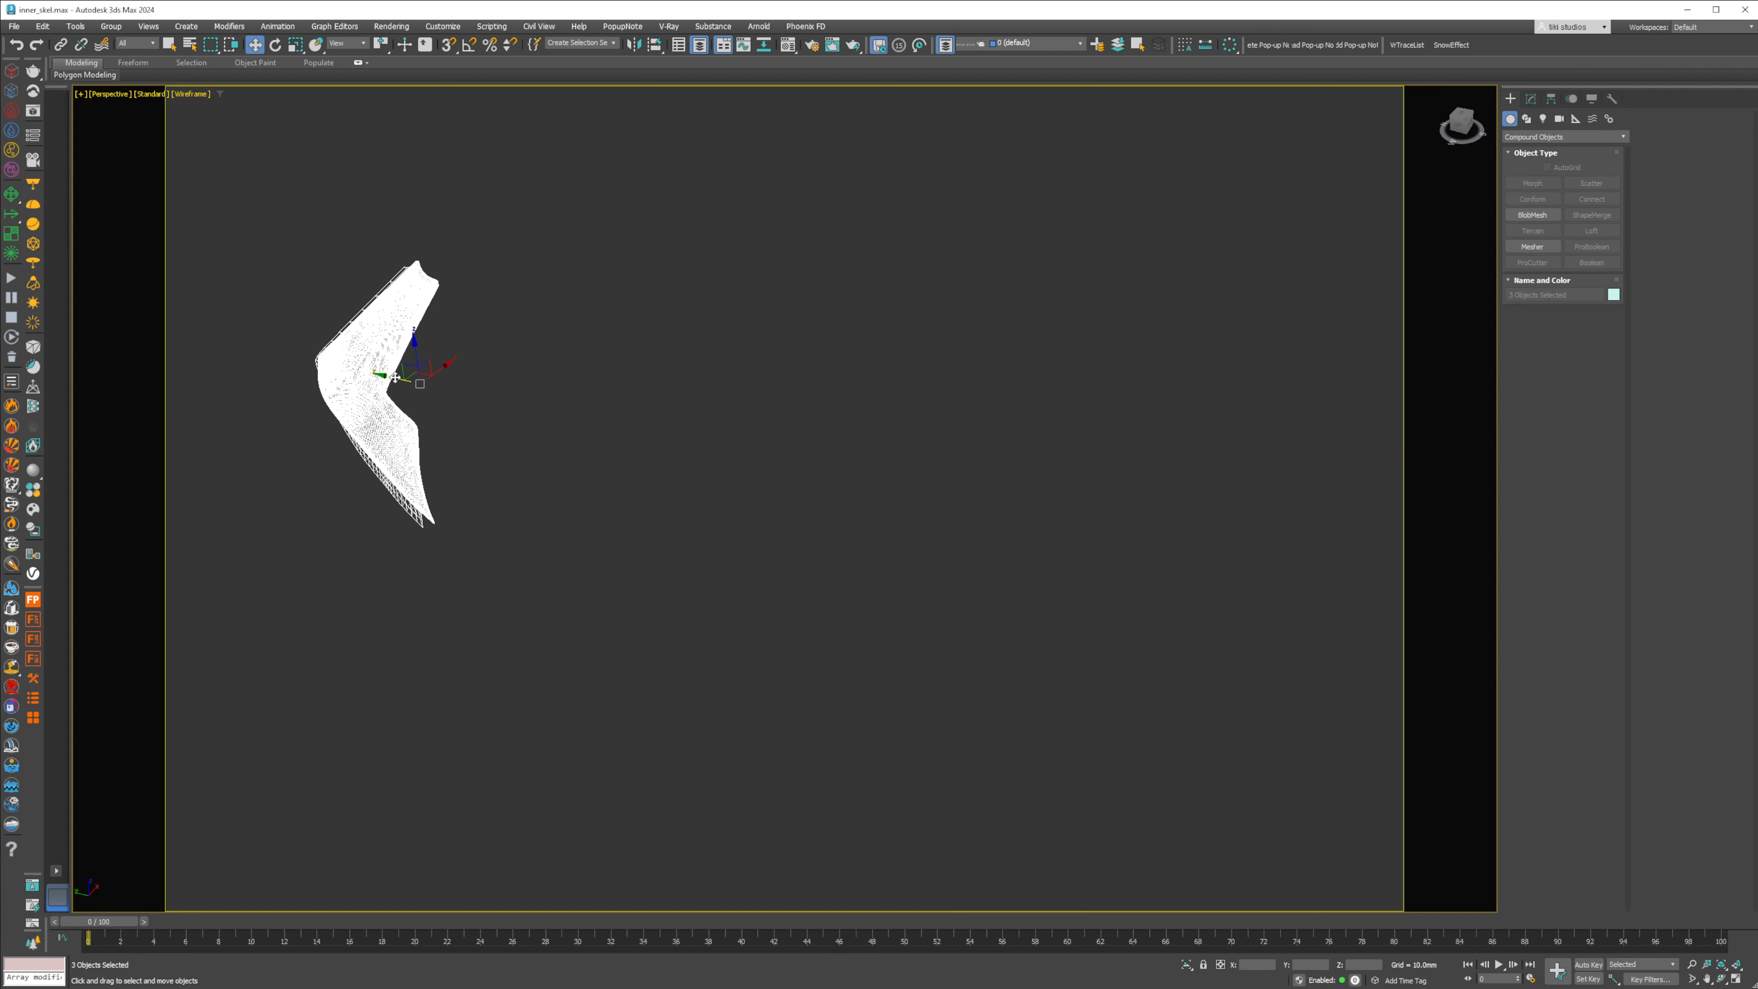
pyautogui.keyDown('shift'); pyautogui.moveTo(395, 378); pyautogui.dragTo(670, 430); pyautogui.keyUp('shift')
pyautogui.click(886, 552)
pyautogui.click(890, 612)
# Step: Identify the subtracted rim in the copied set and hide it
pyautogui.scroll(5, 672, 485)
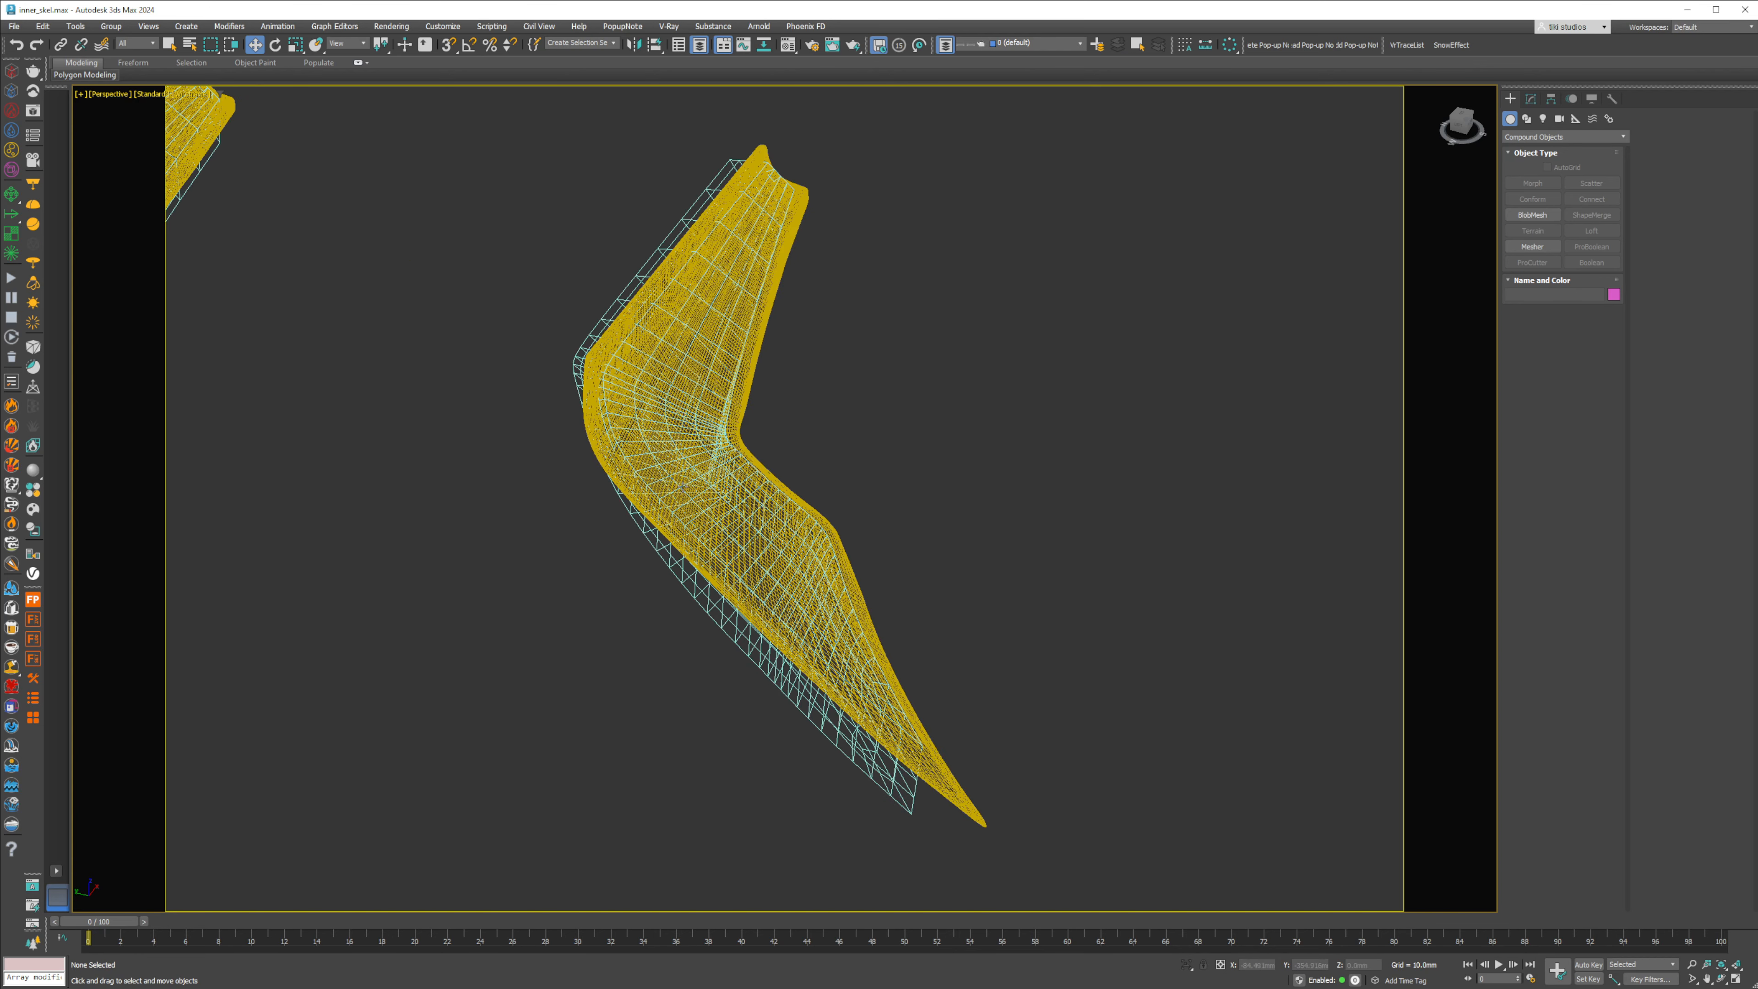
pyautogui.press('F3')
pyautogui.click(738, 510)
pyautogui.click(669, 535)
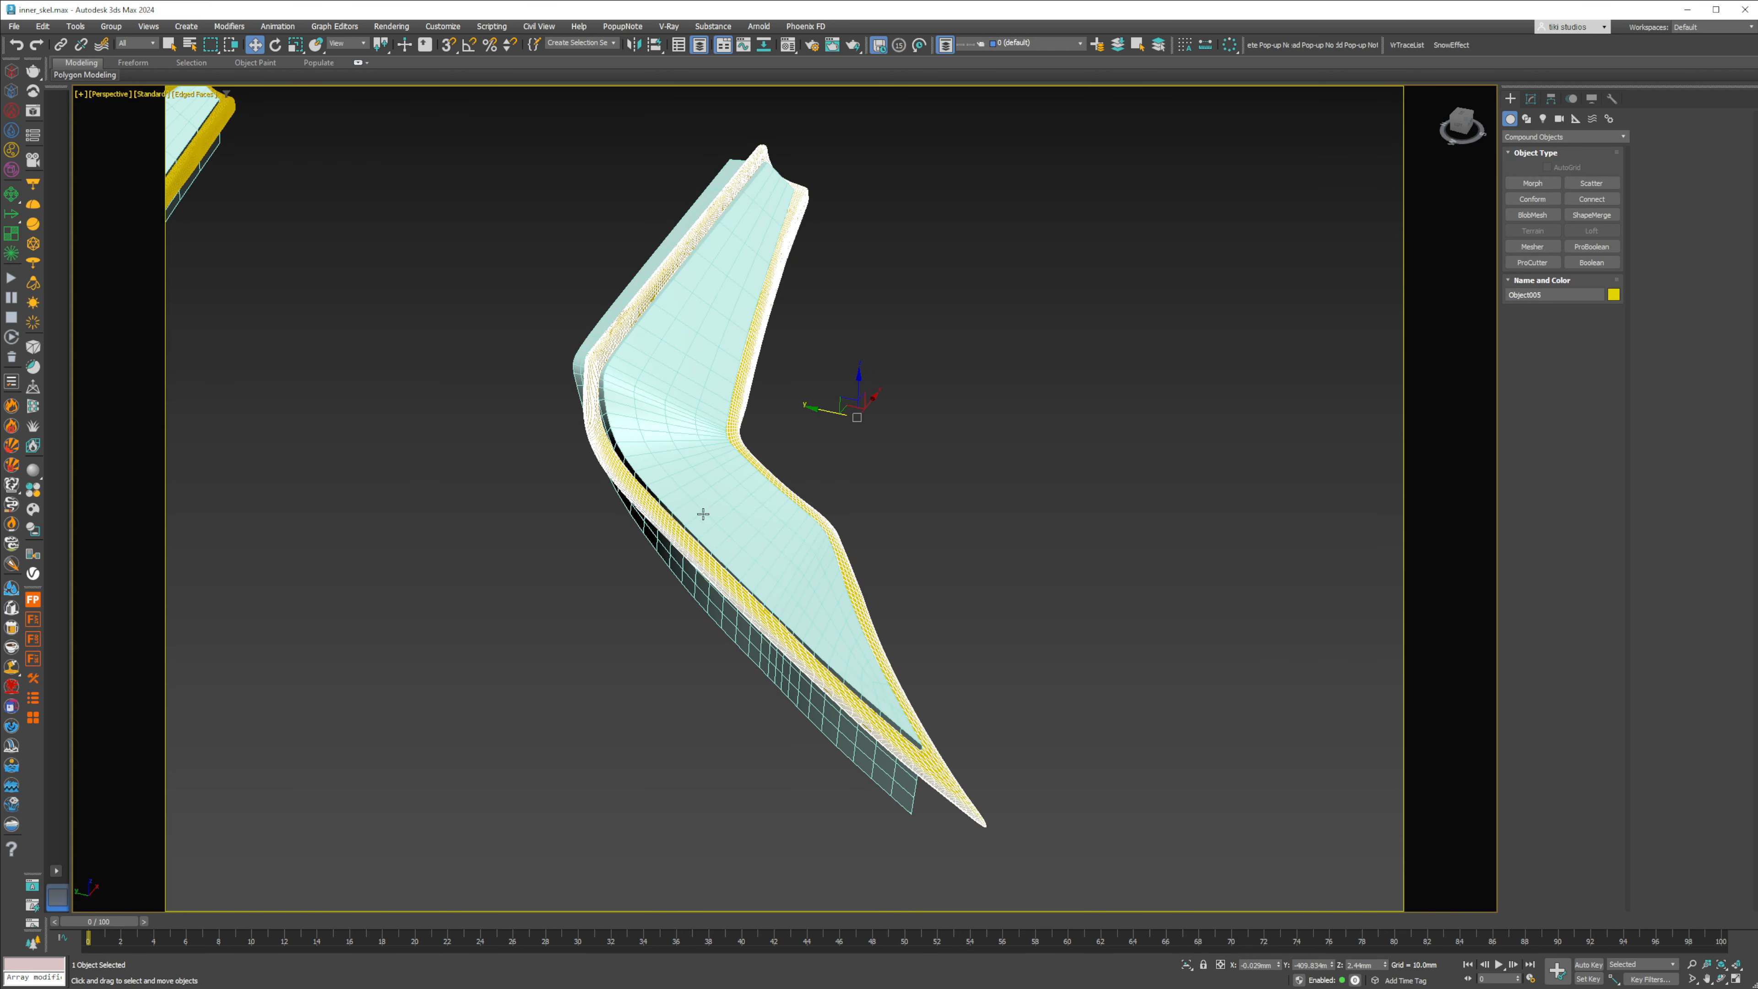
pyautogui.press('F3')
pyautogui.moveTo(827, 416); pyautogui.dragTo(1188, 500)
pyautogui.hotkey('ctrl', 'z')
pyautogui.rightClick(865, 470)
pyautogui.click(923, 422)
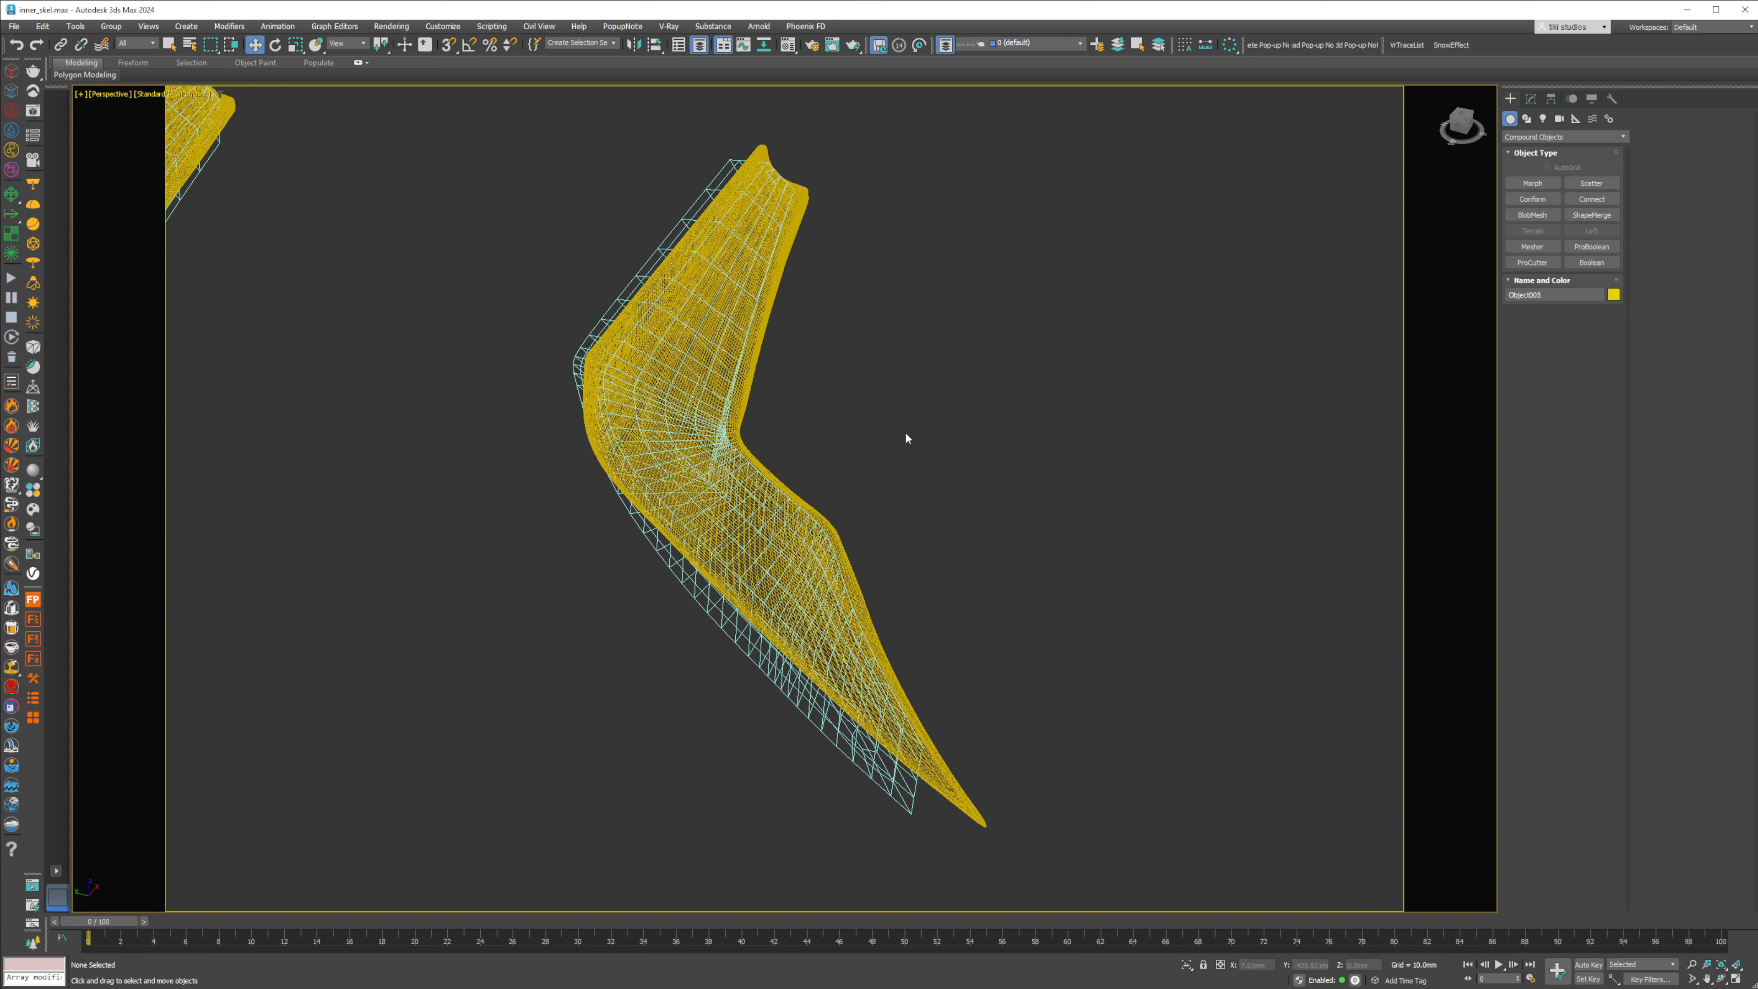
# Step: Intersect the copied yellow volume with the light-blue blade surface using a ProBoolean intersection
pyautogui.click(702, 469)
pyautogui.press('F3')
pyautogui.scroll(3, 658, 416)
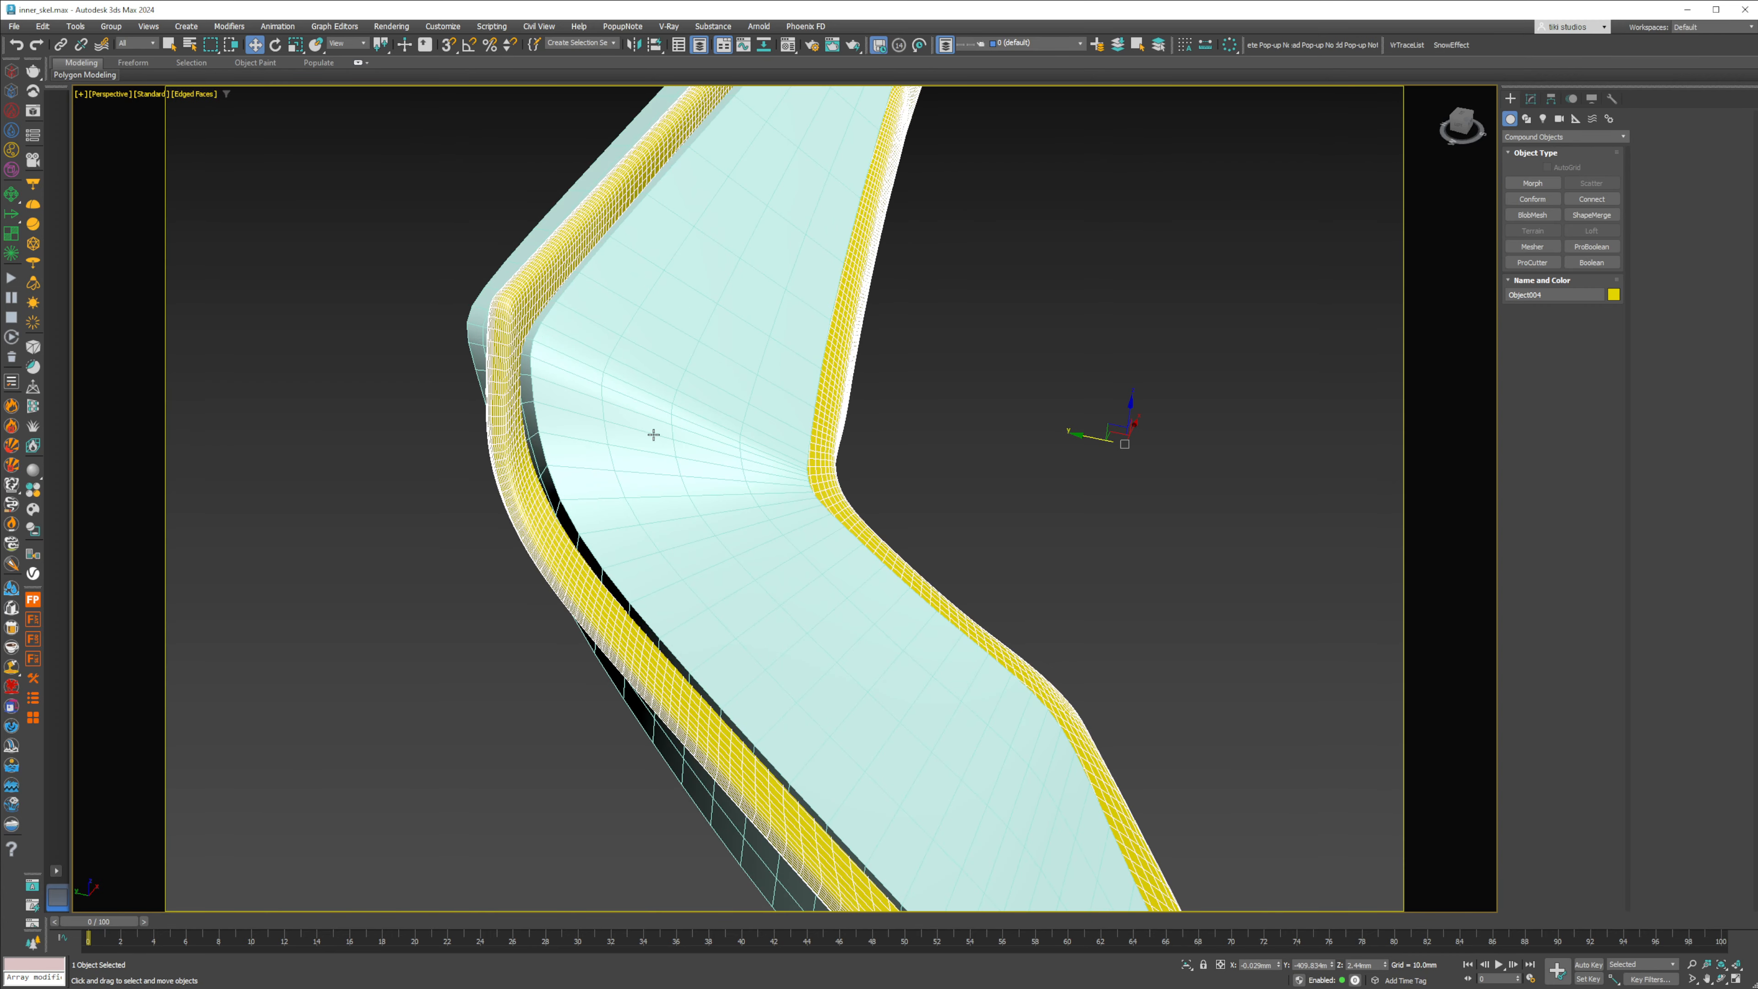
pyautogui.click(657, 436)
pyautogui.scroll(-3, 654, 444)
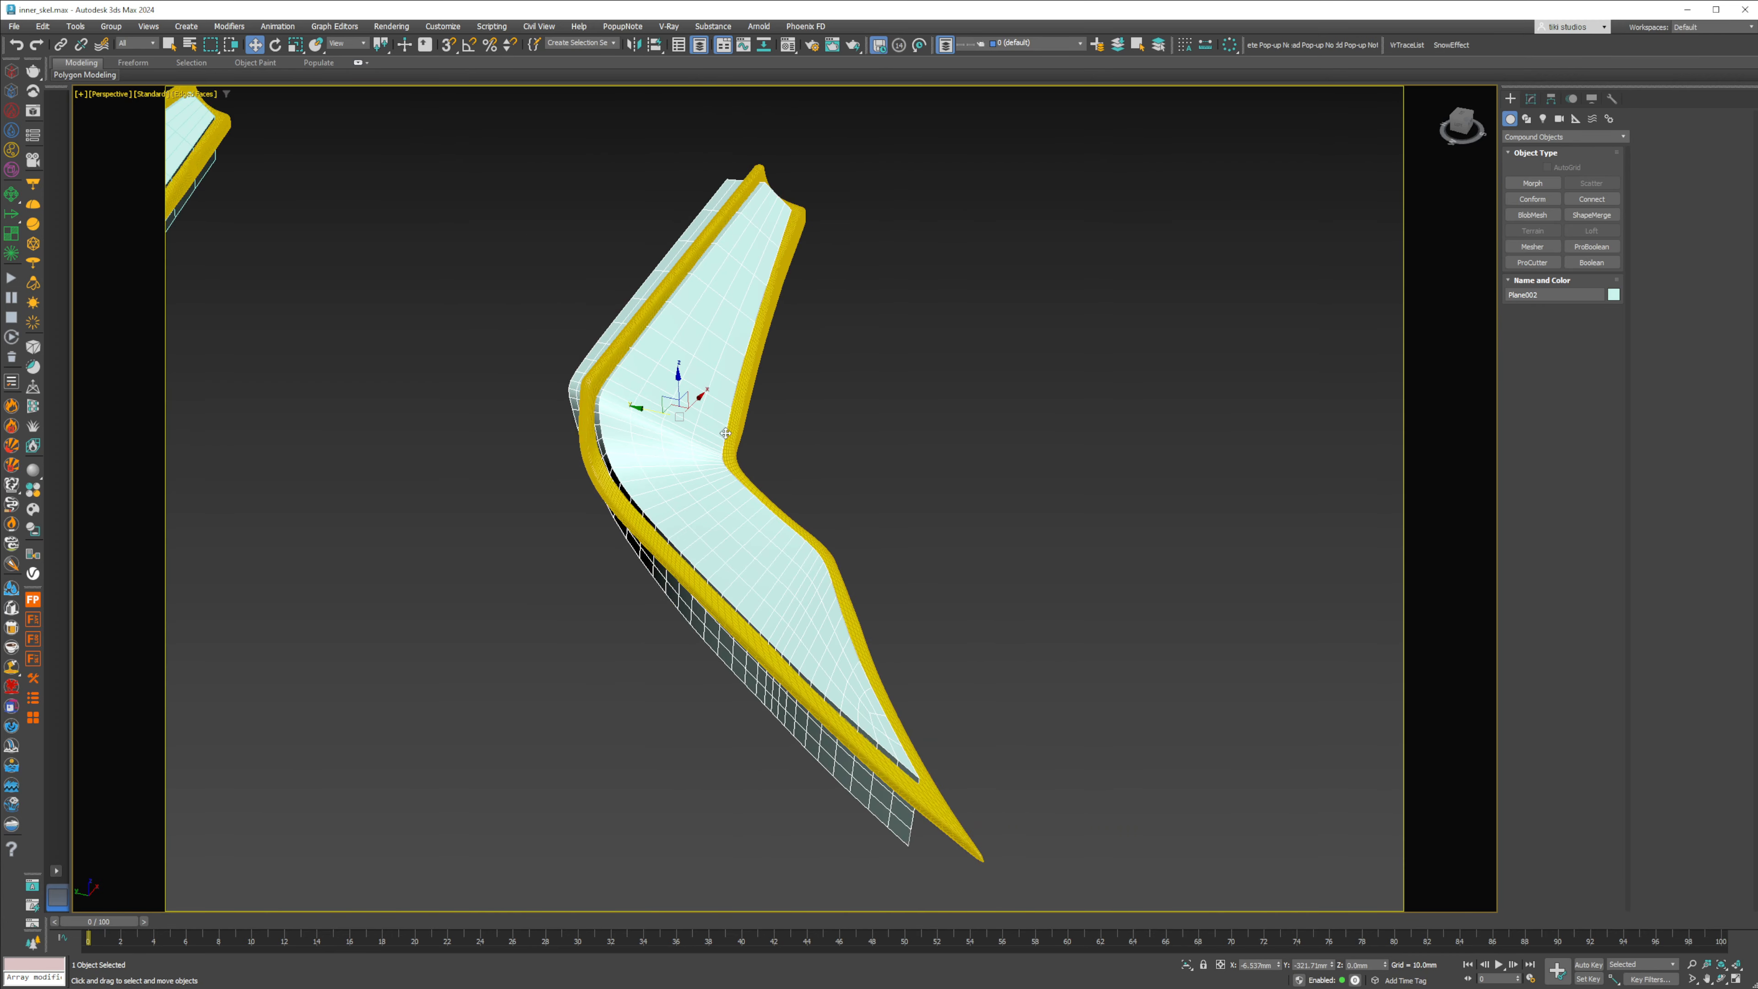
pyautogui.click(594, 432)
pyautogui.click(1534, 138)
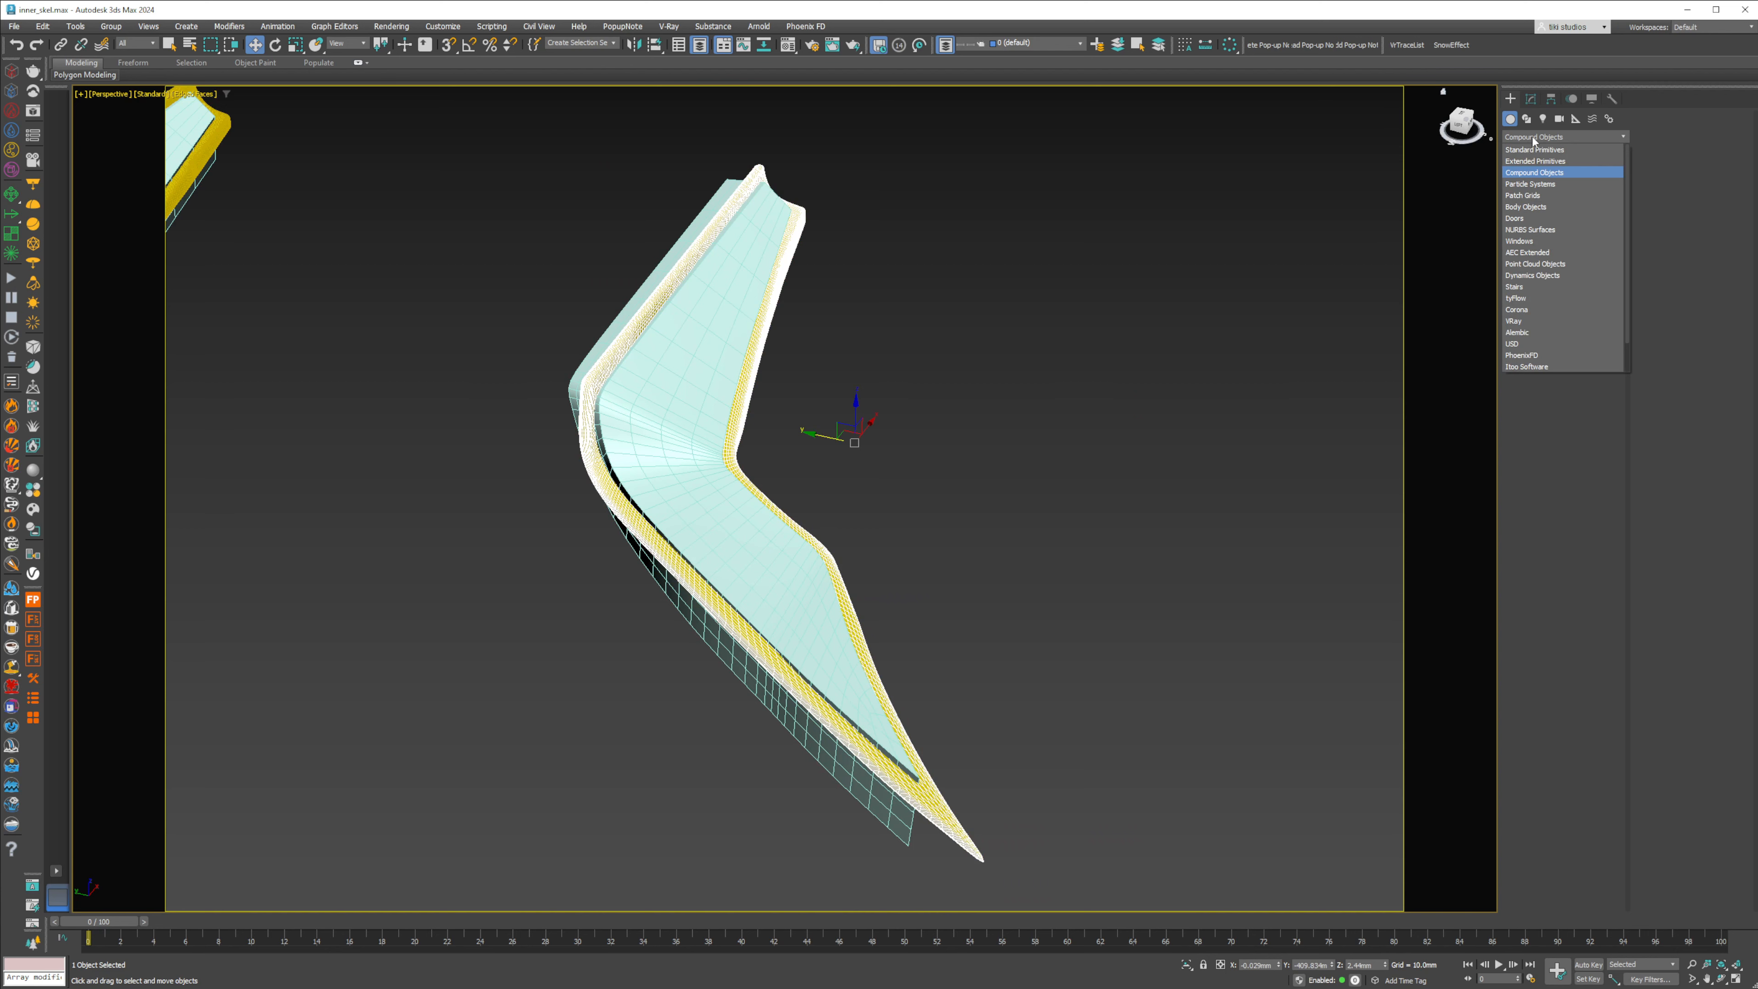
pyautogui.click(1535, 172)
pyautogui.click(1591, 247)
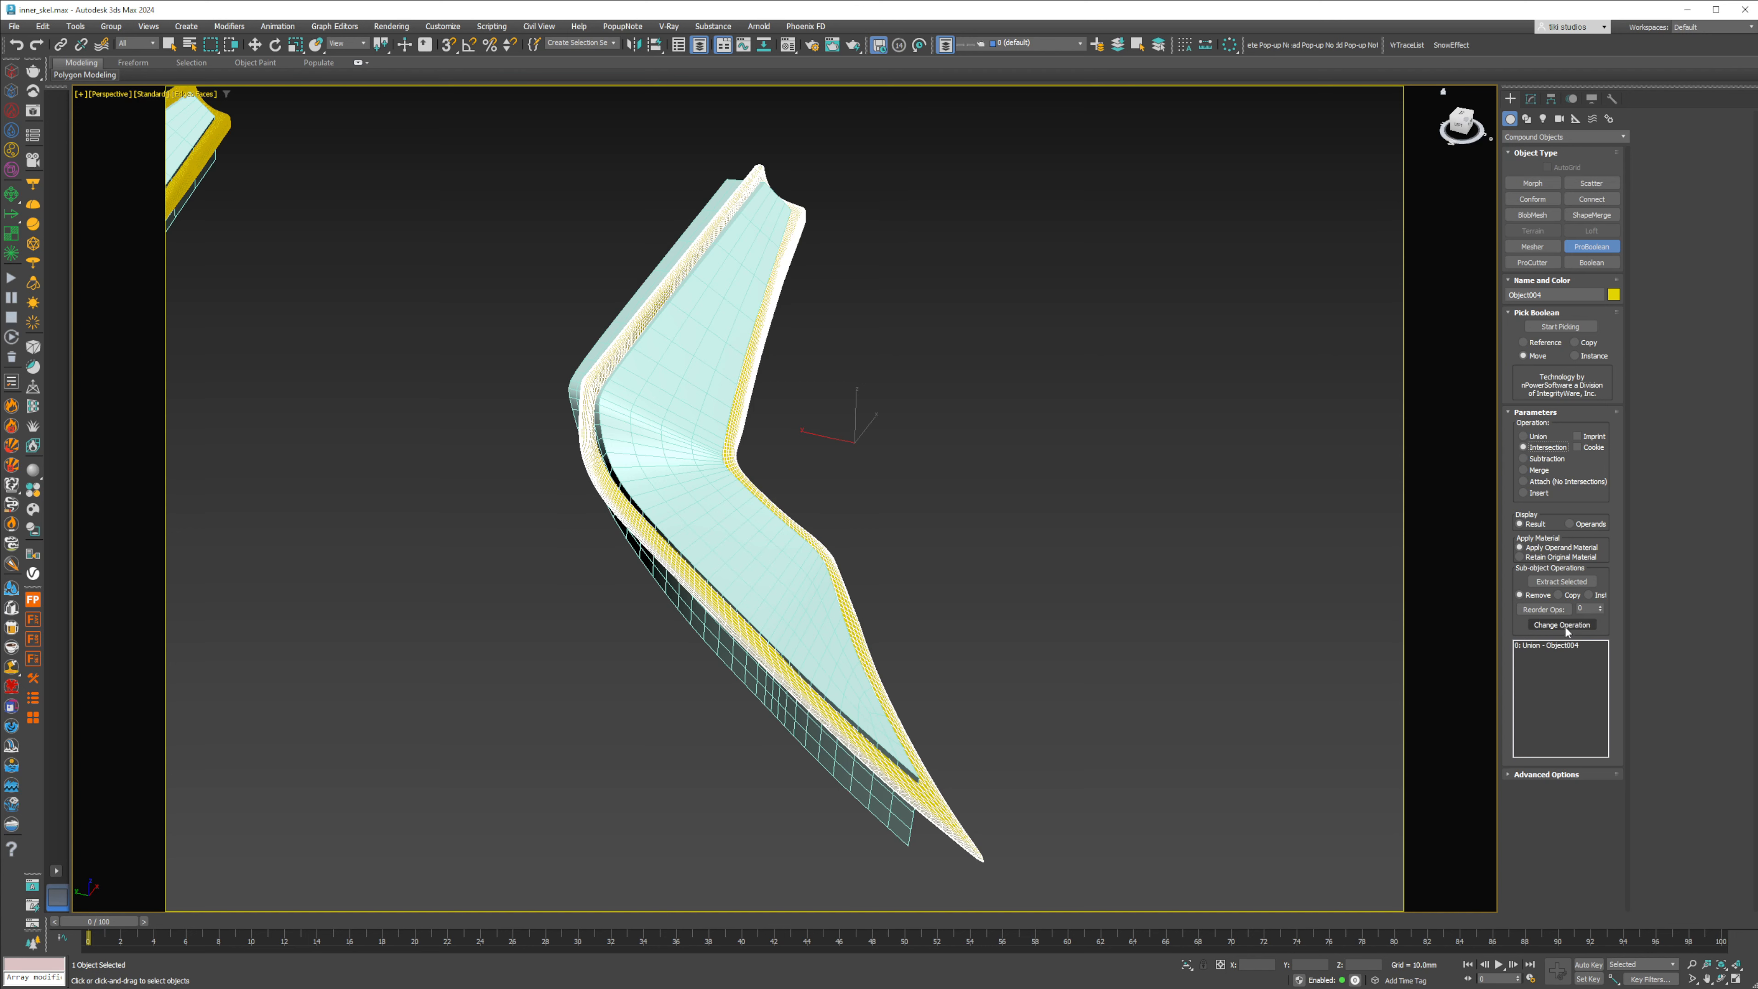
pyautogui.click(1567, 326)
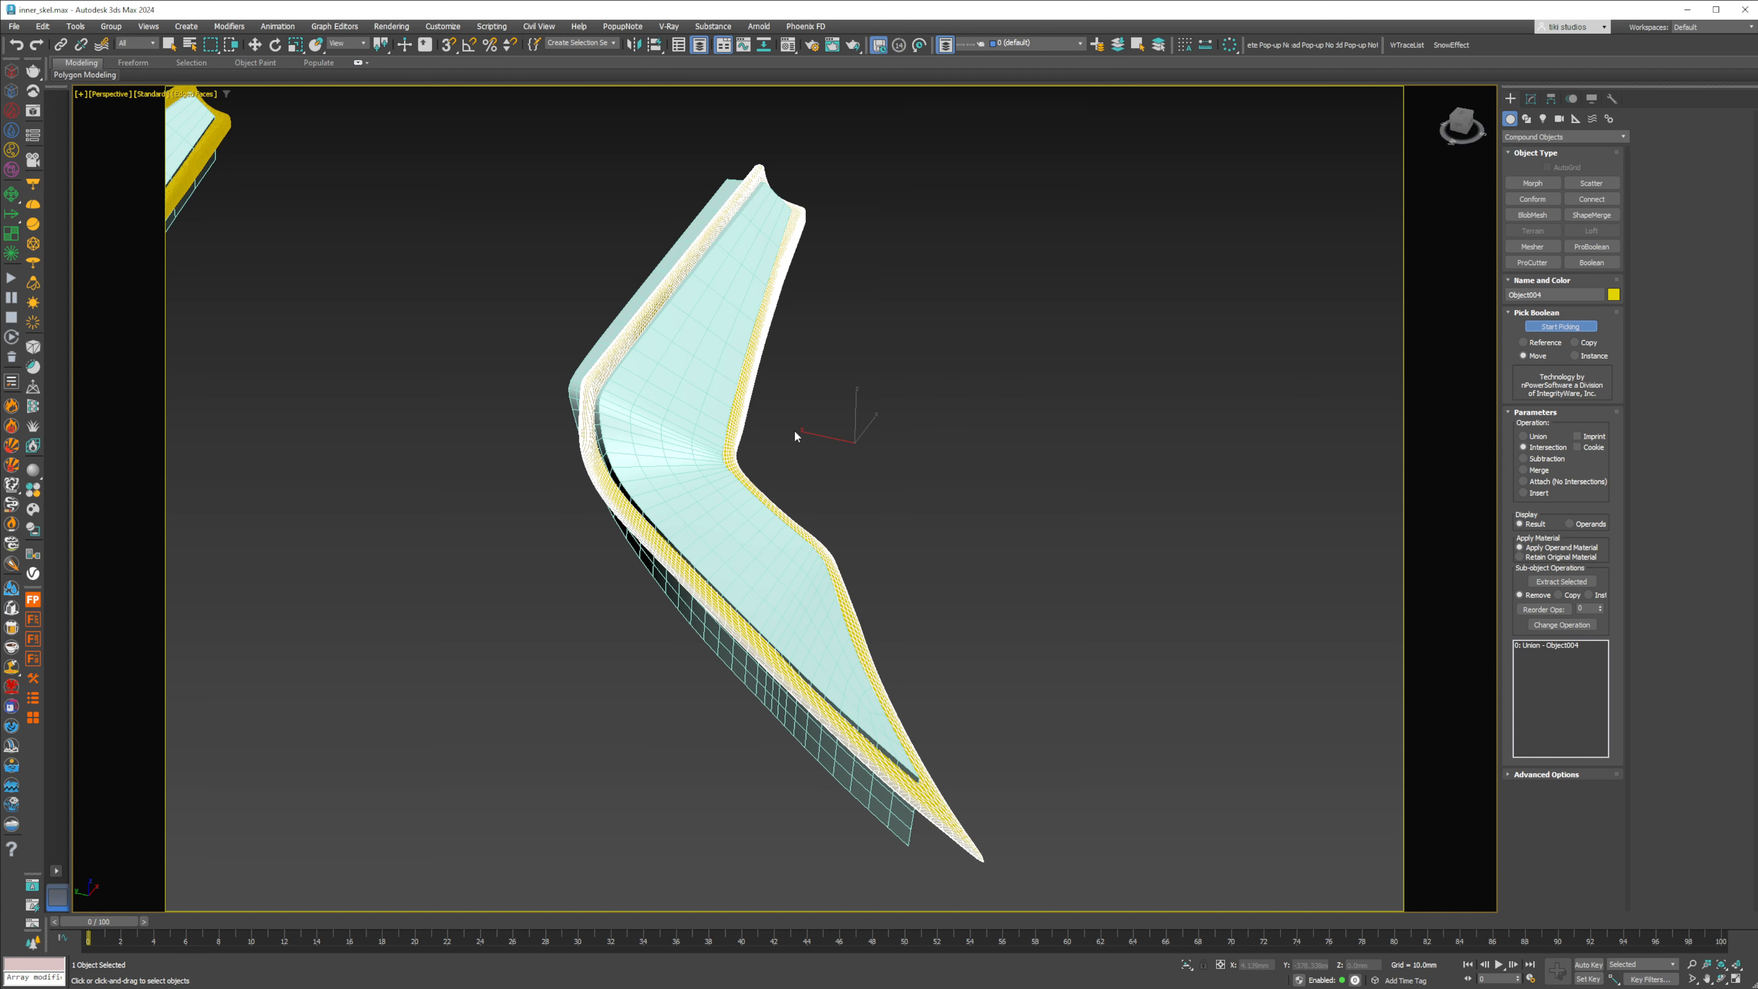
pyautogui.click(692, 413)
pyautogui.press('F4')
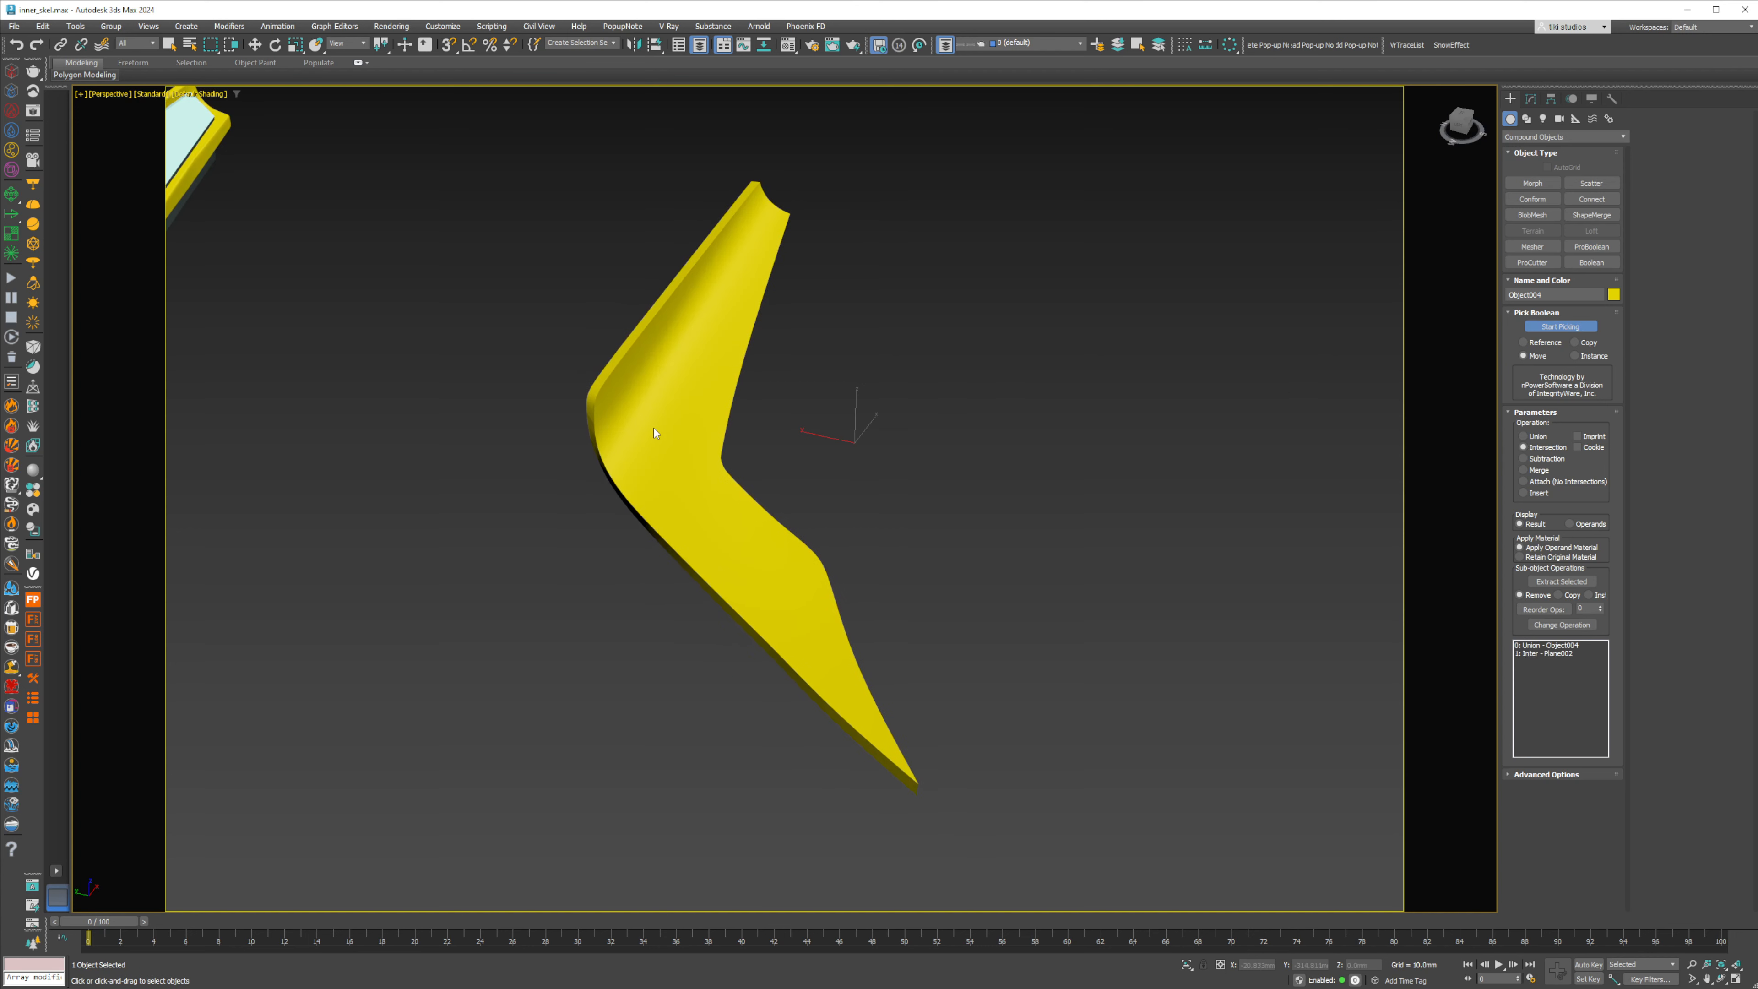
# Step: Examine the intersected yellow body from another angle and convert it to an Editable Poly
pyautogui.moveTo(655, 431)
pyautogui.keyDown('alt'); pyautogui.mouseDown(button='middle')
pyautogui.moveTo(710, 405)
pyautogui.moveTo(680, 391)
pyautogui.moveTo(599, 407)
pyautogui.moveTo(620, 444)
pyautogui.moveTo(728, 410)
pyautogui.moveTo(774, 421)
pyautogui.moveTo(854, 376)
pyautogui.mouseUp(button='middle'); pyautogui.keyUp('alt')
pyautogui.press('w')
pyautogui.press('F4')
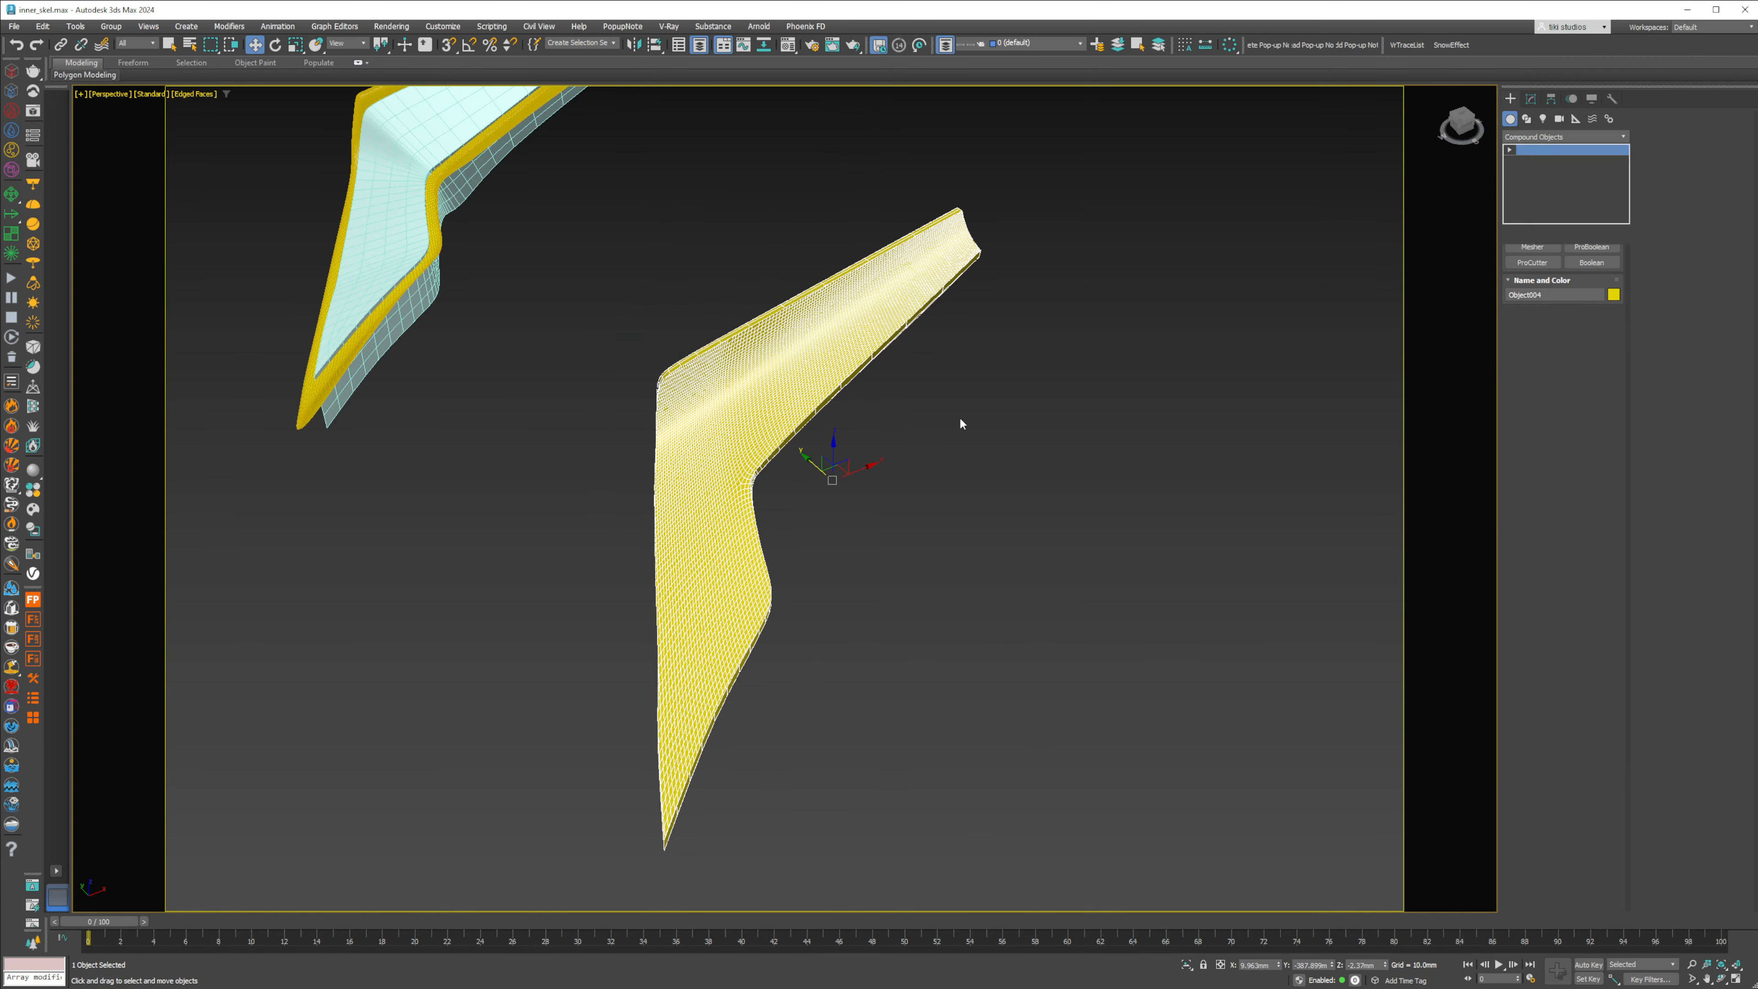
# Step: Unhide all objects, and hide everything except the intersected body and its matching rim
pyautogui.rightClick(932, 510)
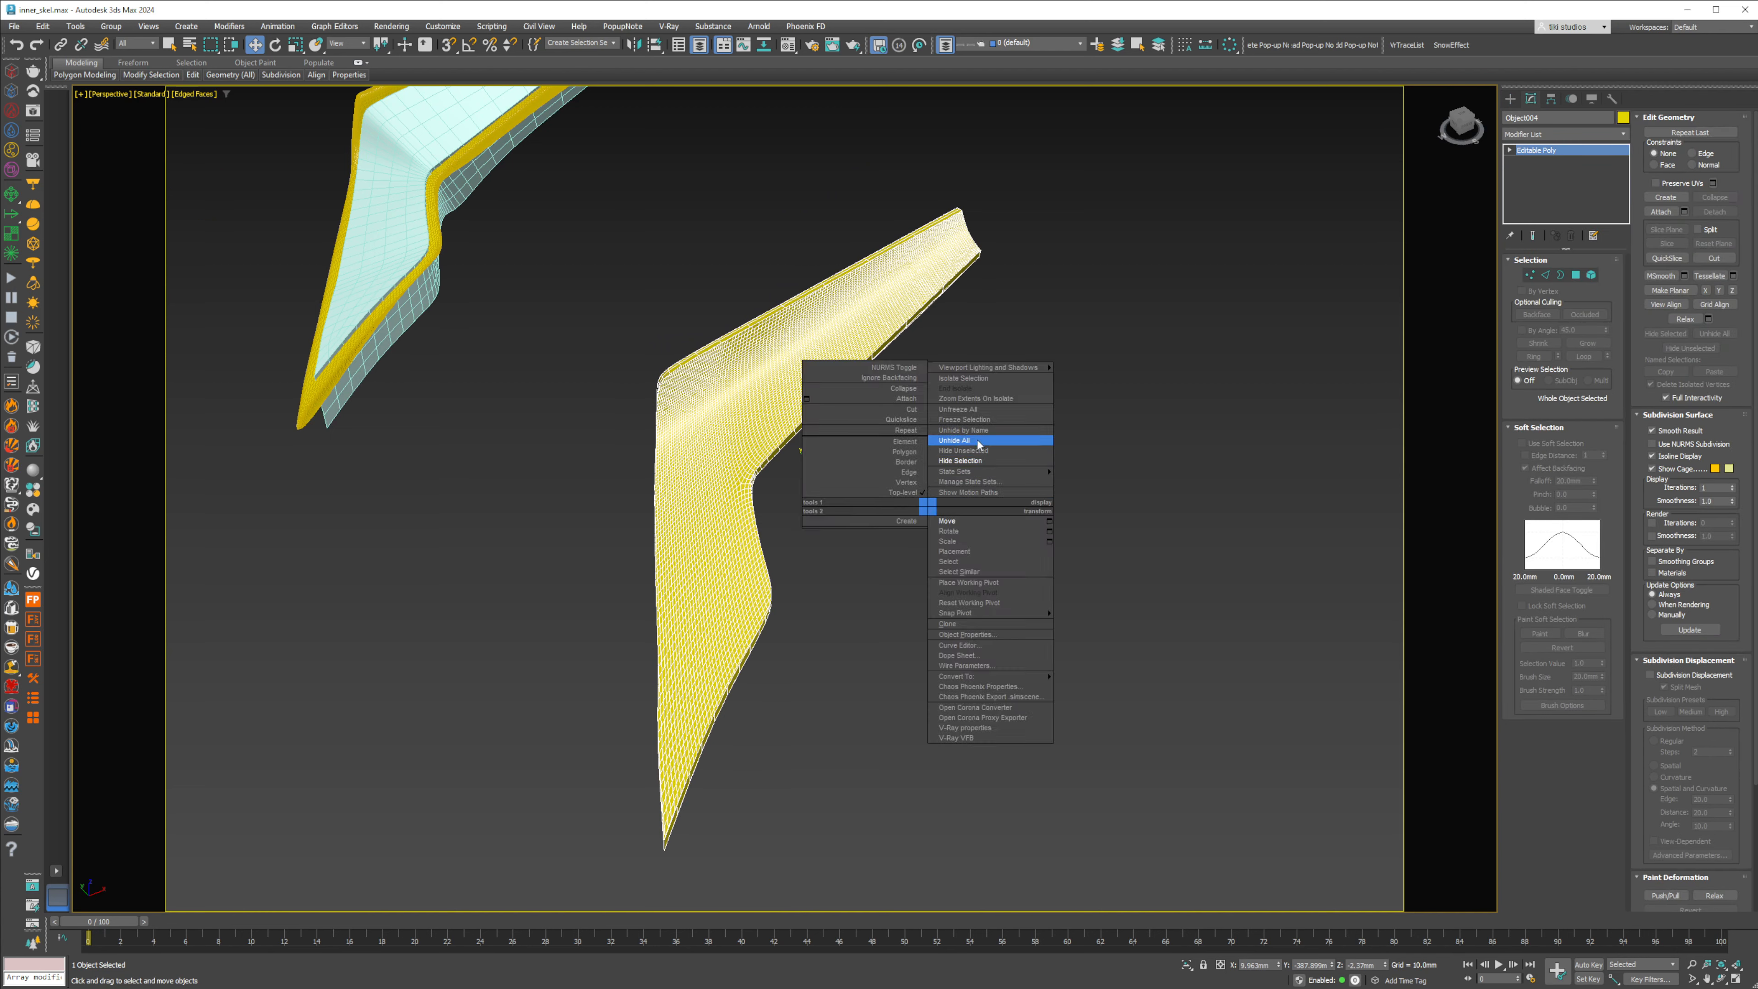
pyautogui.click(979, 440)
pyautogui.keyDown('ctrl'); pyautogui.click(779, 464); pyautogui.keyUp('ctrl')
pyautogui.rightClick(932, 504)
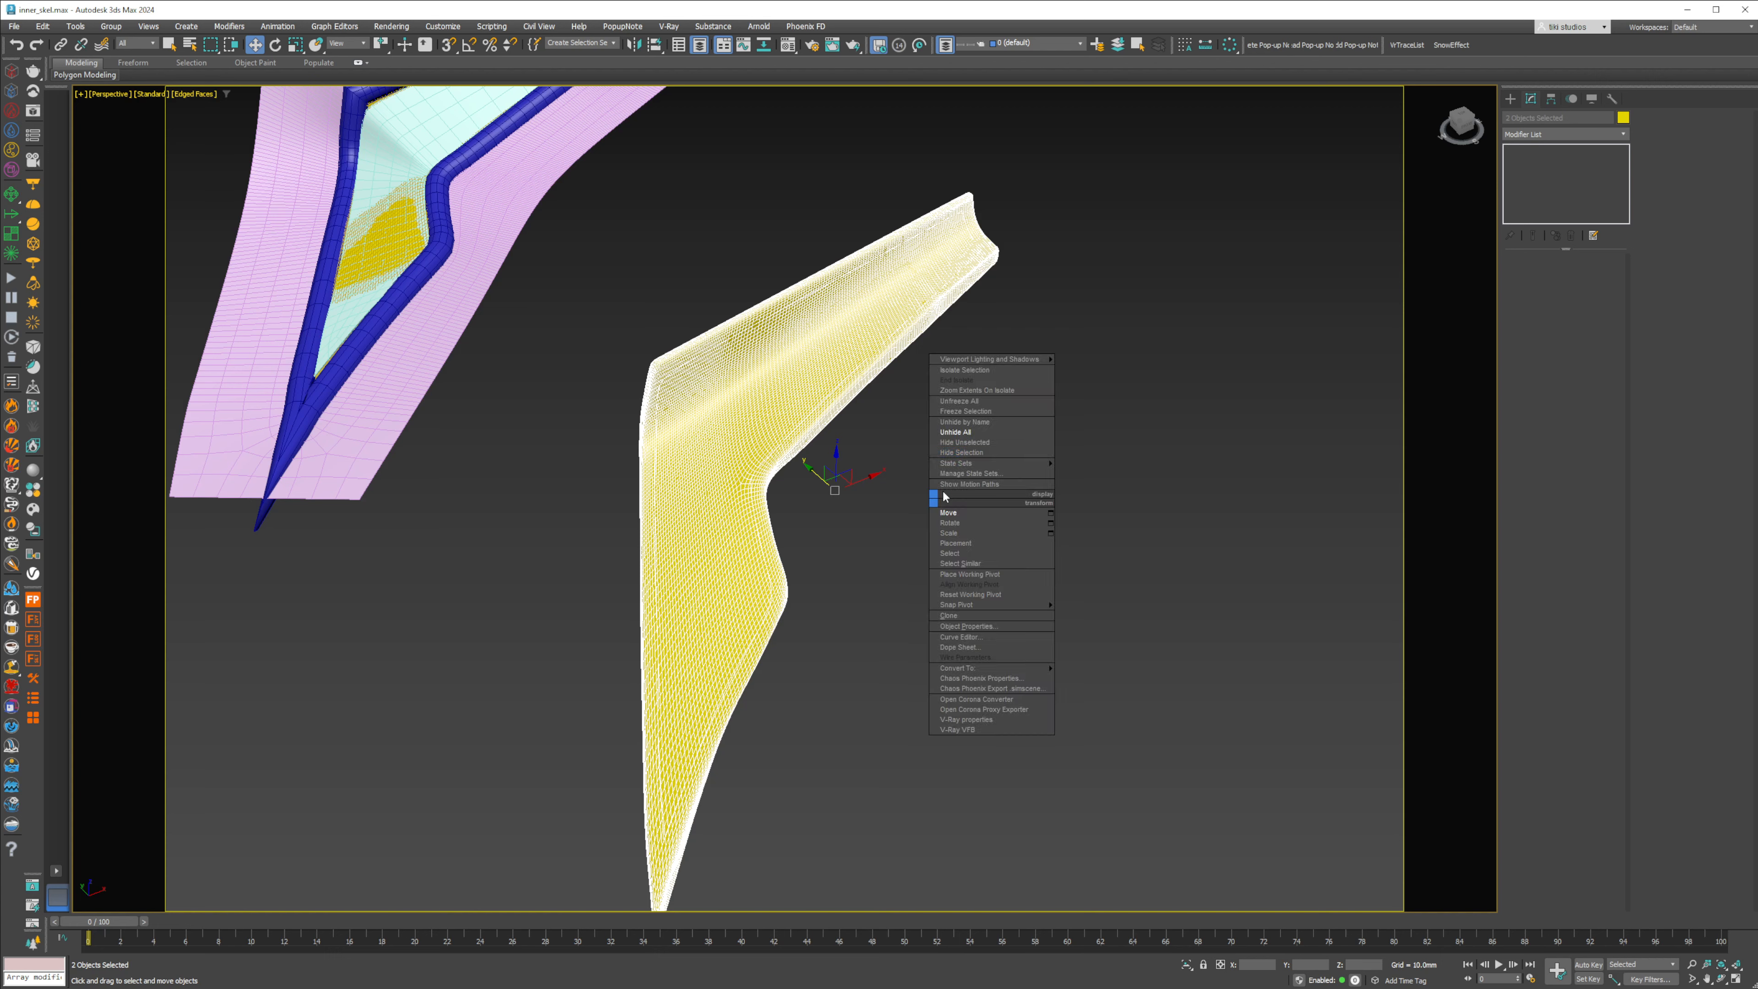
pyautogui.click(976, 449)
pyautogui.click(1010, 456)
# Step: Change the inner body's object color to green and display both parts without edged faces
pyautogui.click(817, 389)
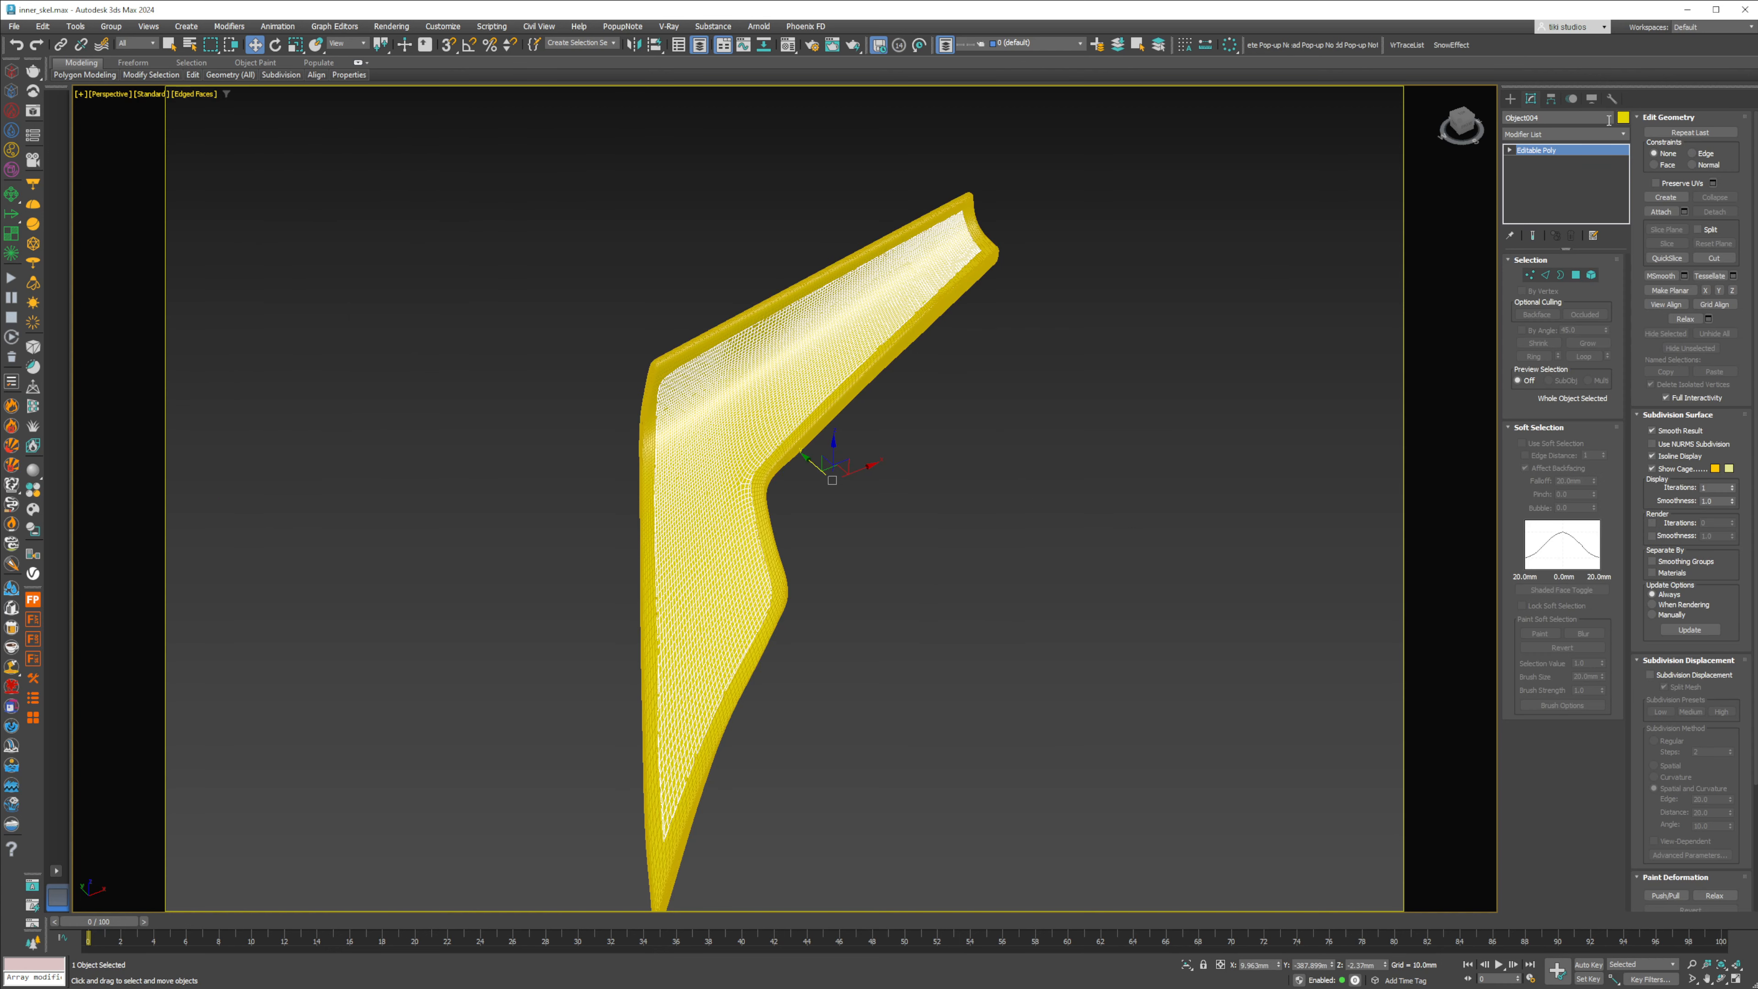
pyautogui.click(1624, 117)
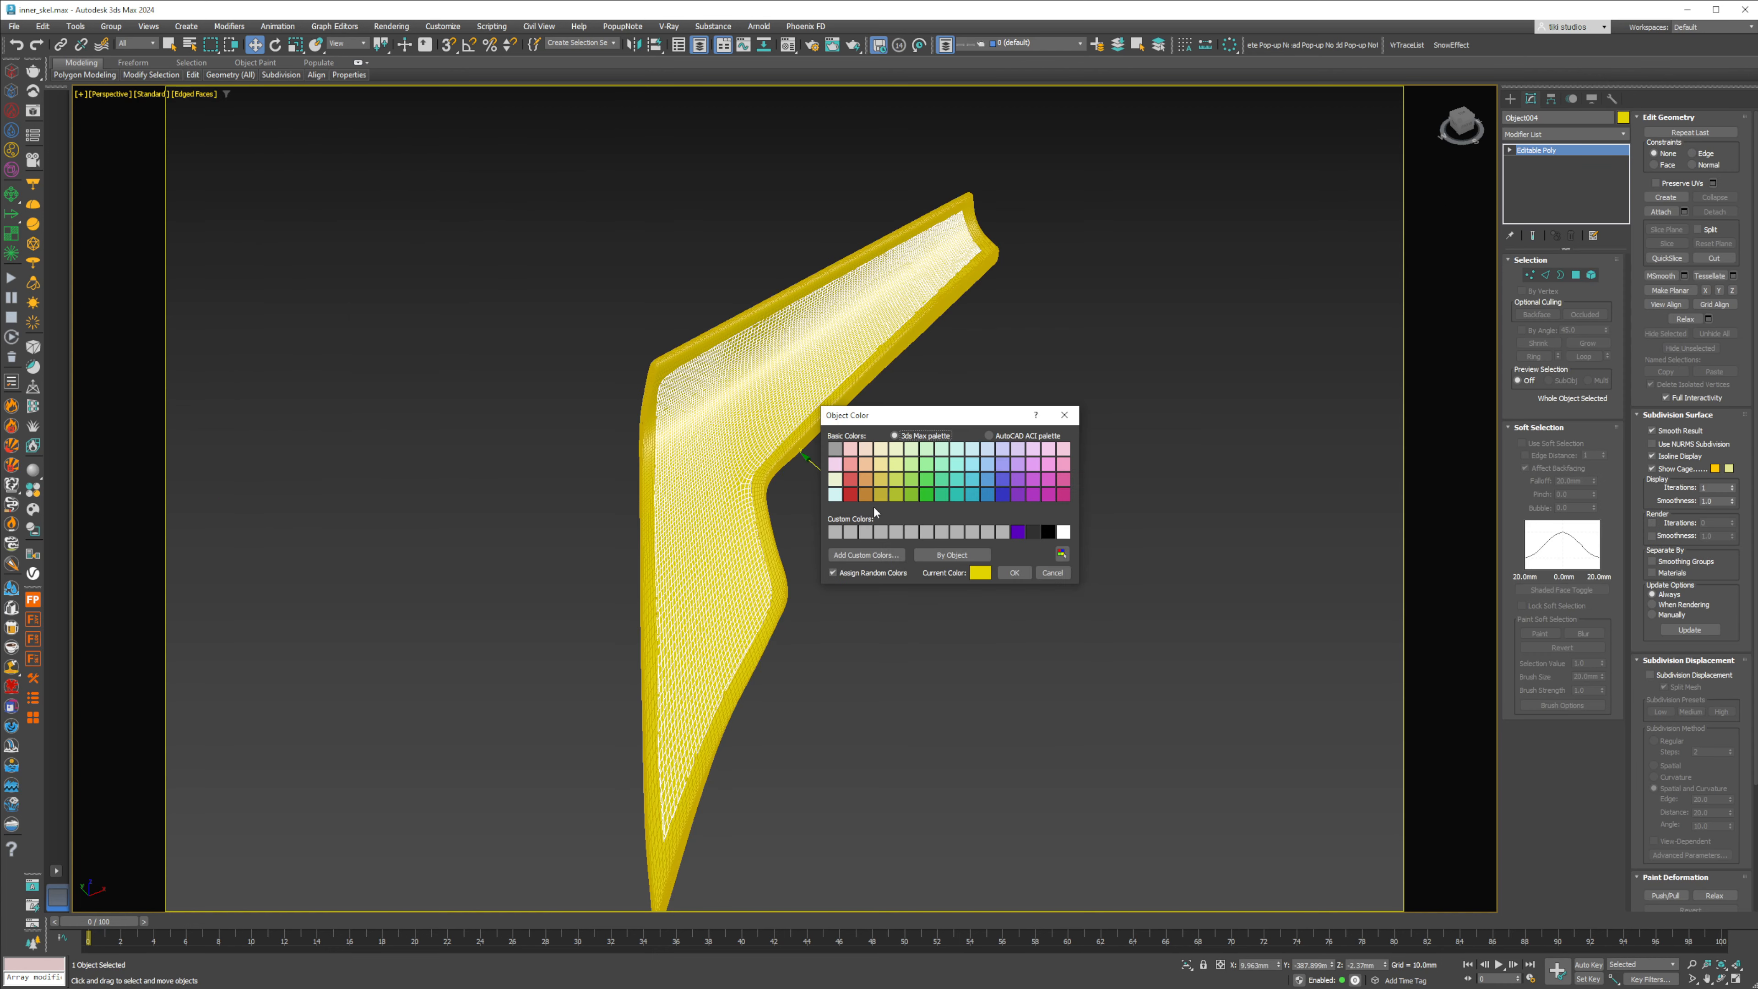
pyautogui.click(1022, 570)
pyautogui.click(1024, 585)
pyautogui.press('F4')
pyautogui.moveTo(768, 410); pyautogui.dragTo(829, 515, button='middle')
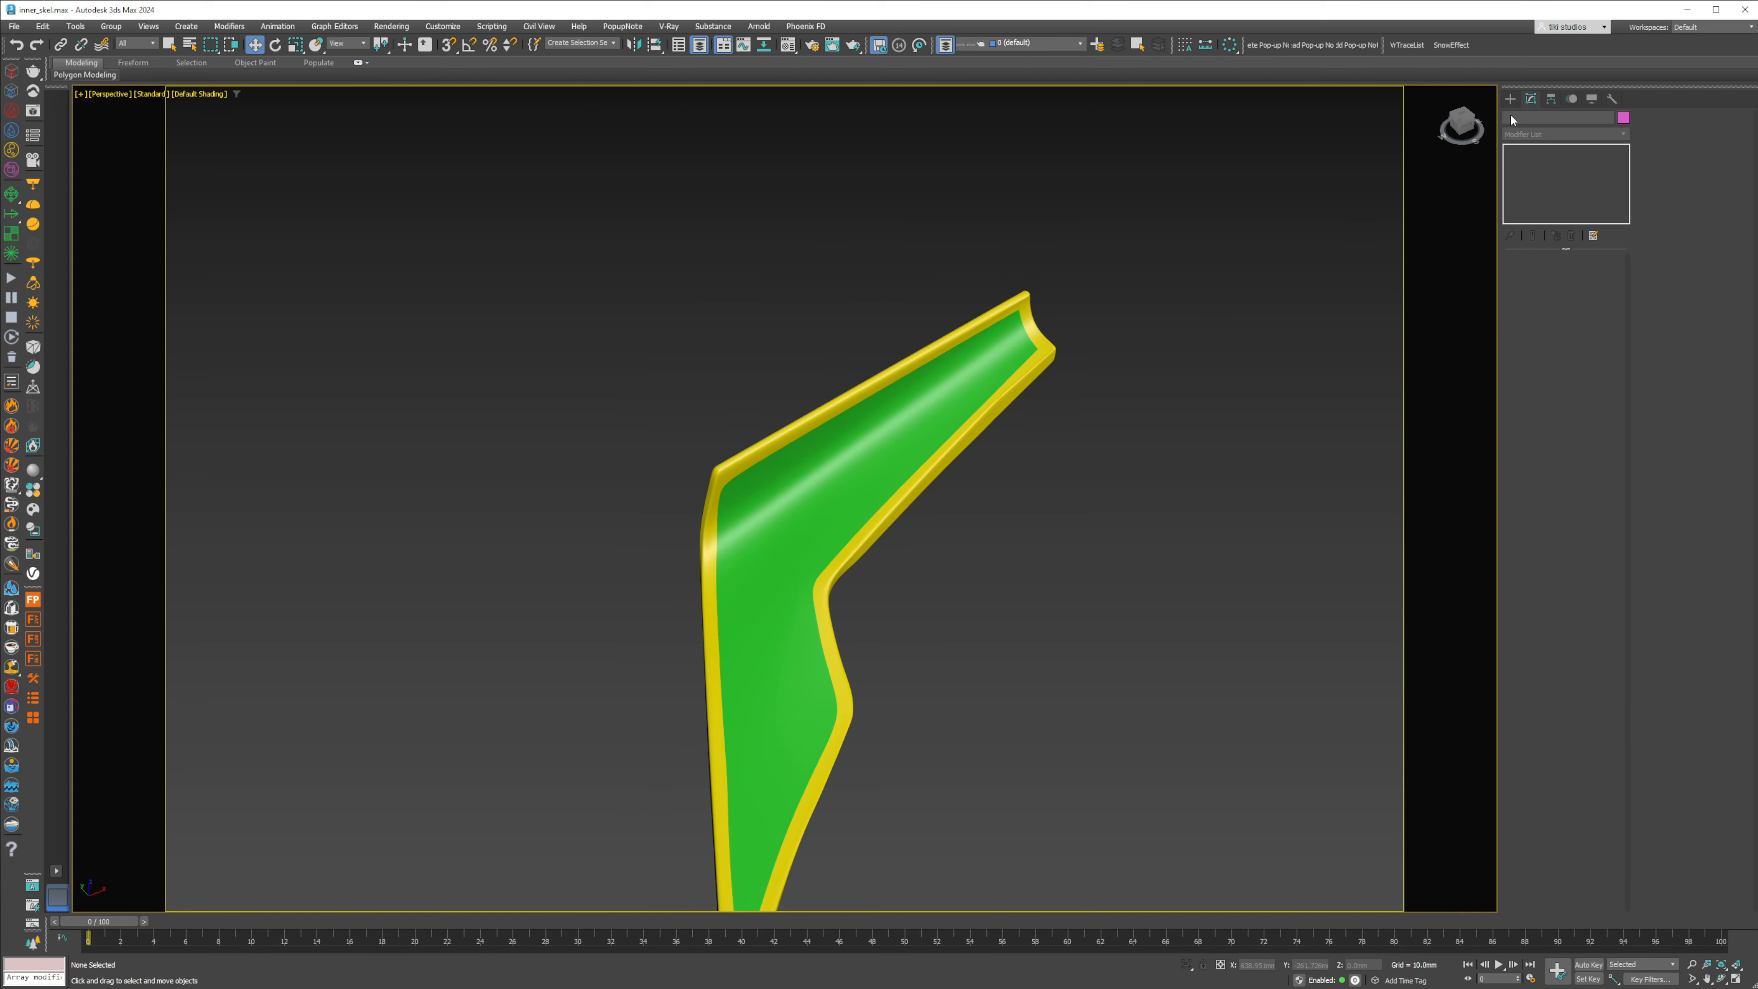
# Step: Create a thin box about 7 mm wide and 101 mm high across the blade's upper arm in the Top view
pyautogui.click(1510, 98)
pyautogui.click(1564, 137)
pyautogui.click(1537, 146)
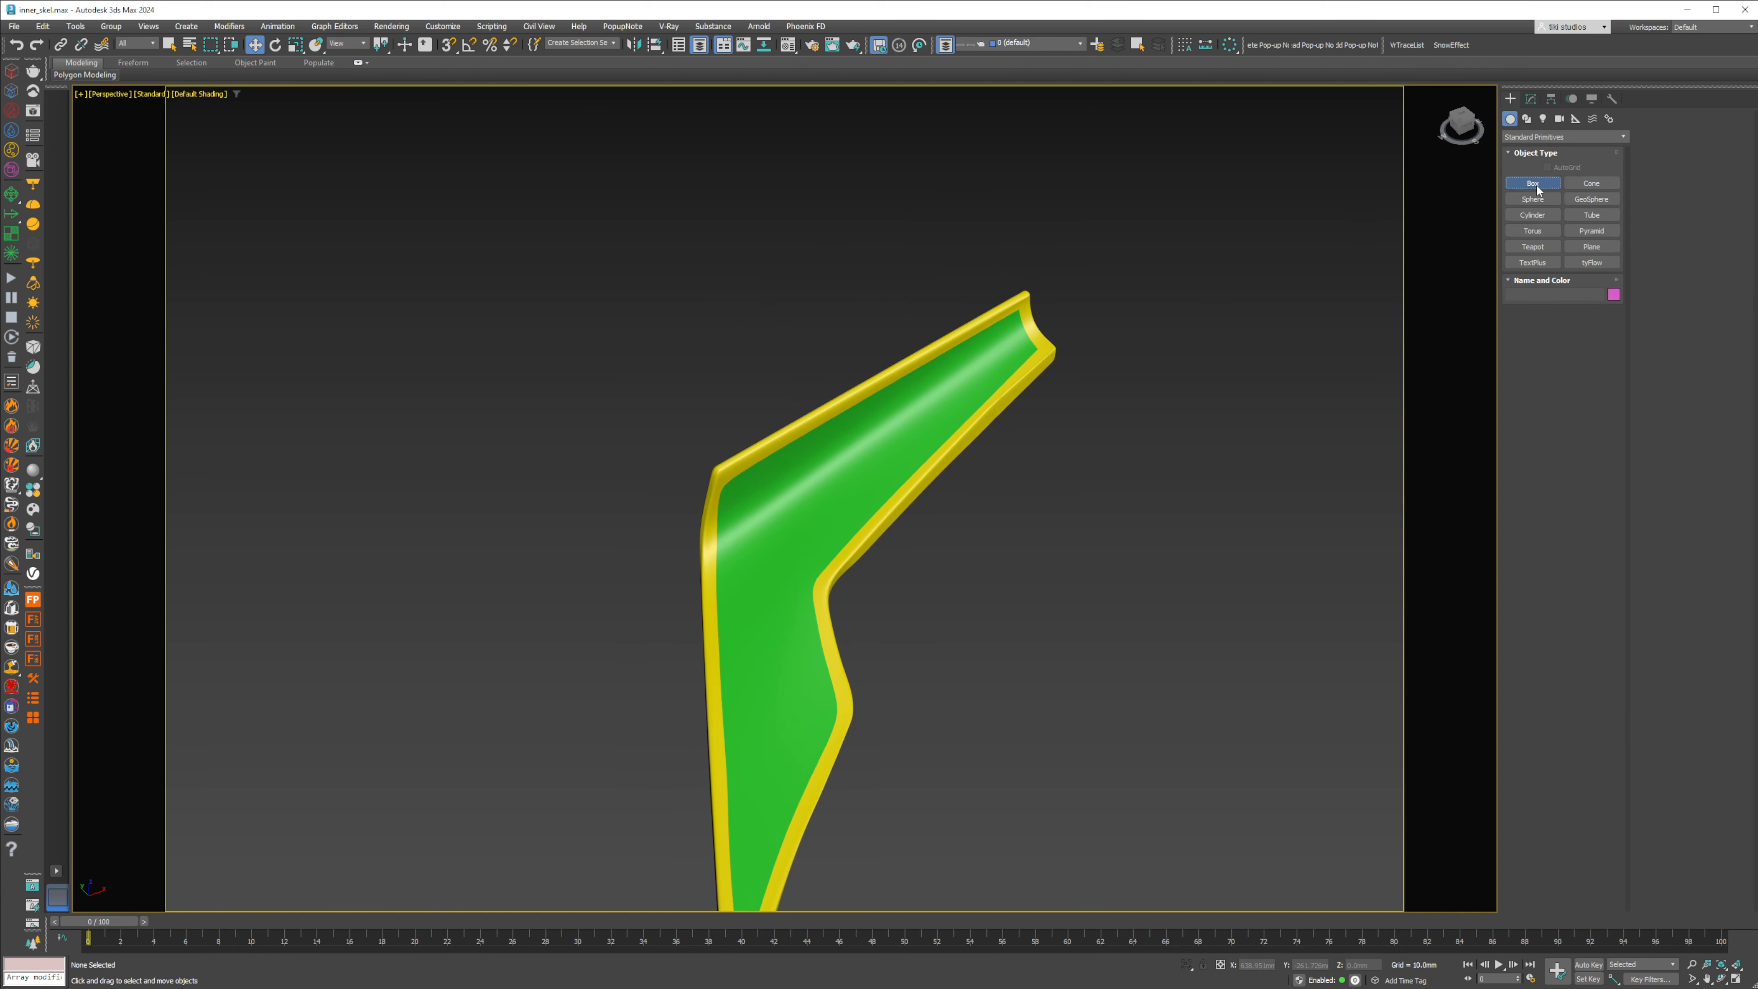
pyautogui.click(1532, 183)
pyautogui.press('t')
pyautogui.press('z')
pyautogui.moveTo(772, 398); pyautogui.dragTo(722, 536, button='middle')
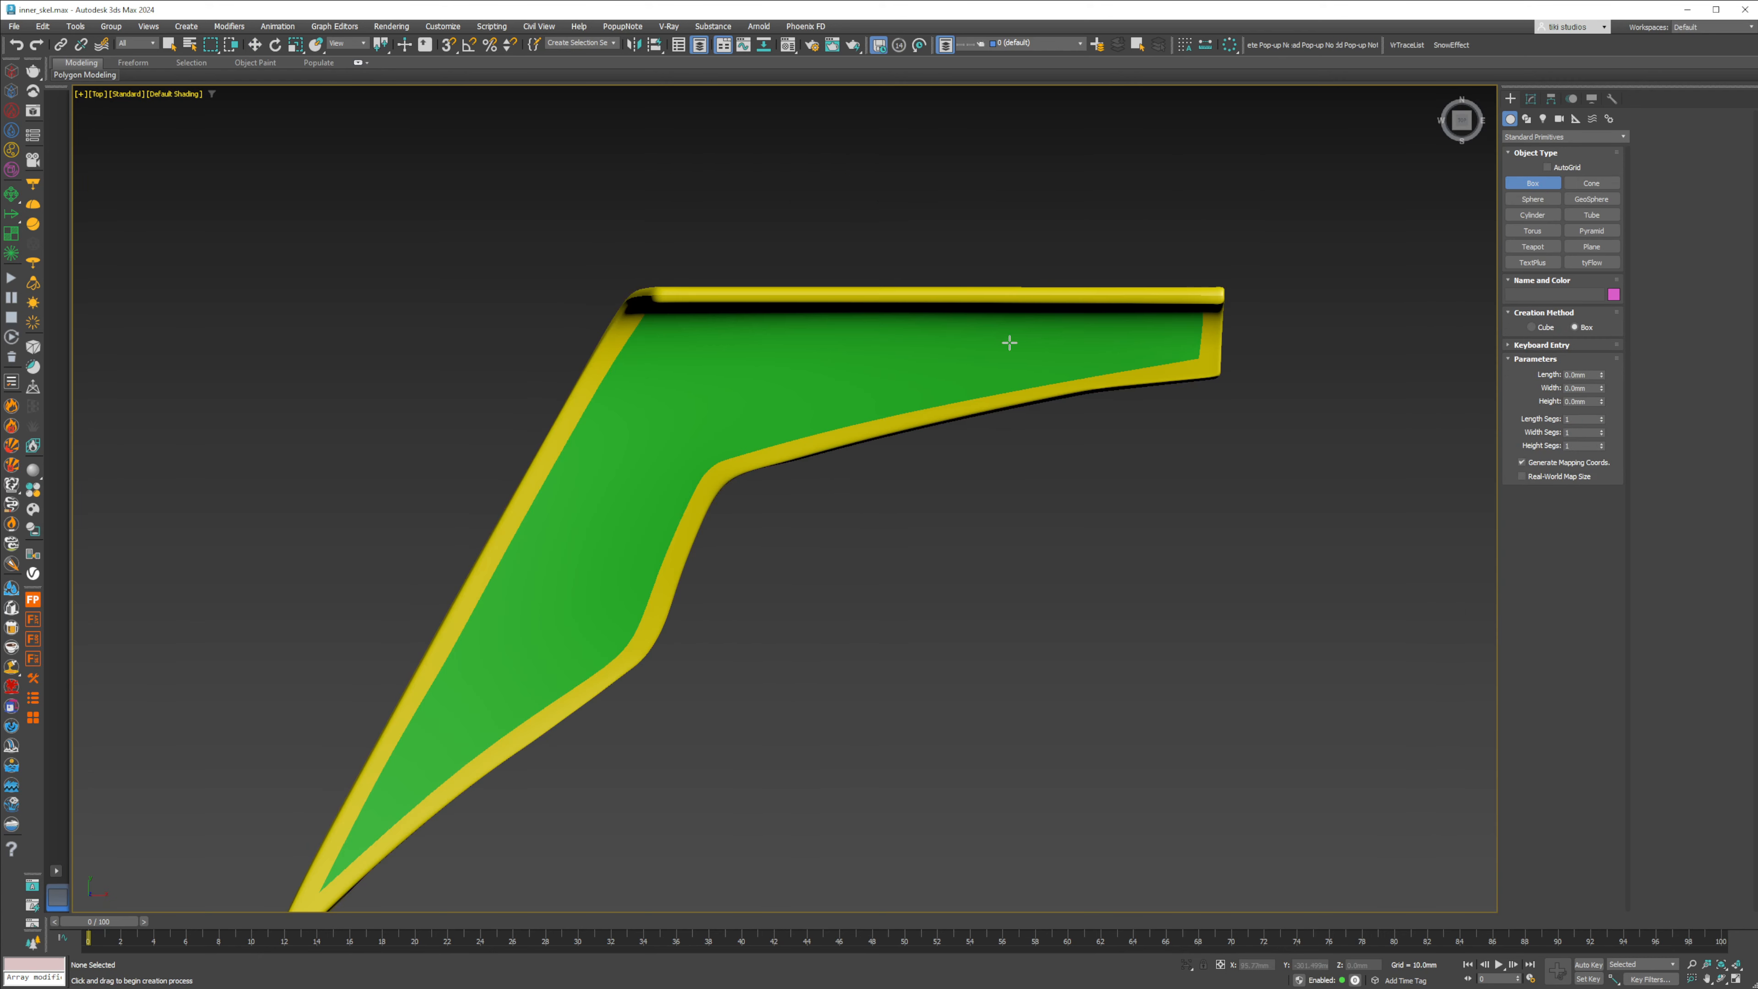
pyautogui.press('F3')
pyautogui.moveTo(1026, 260); pyautogui.dragTo(1008, 424)
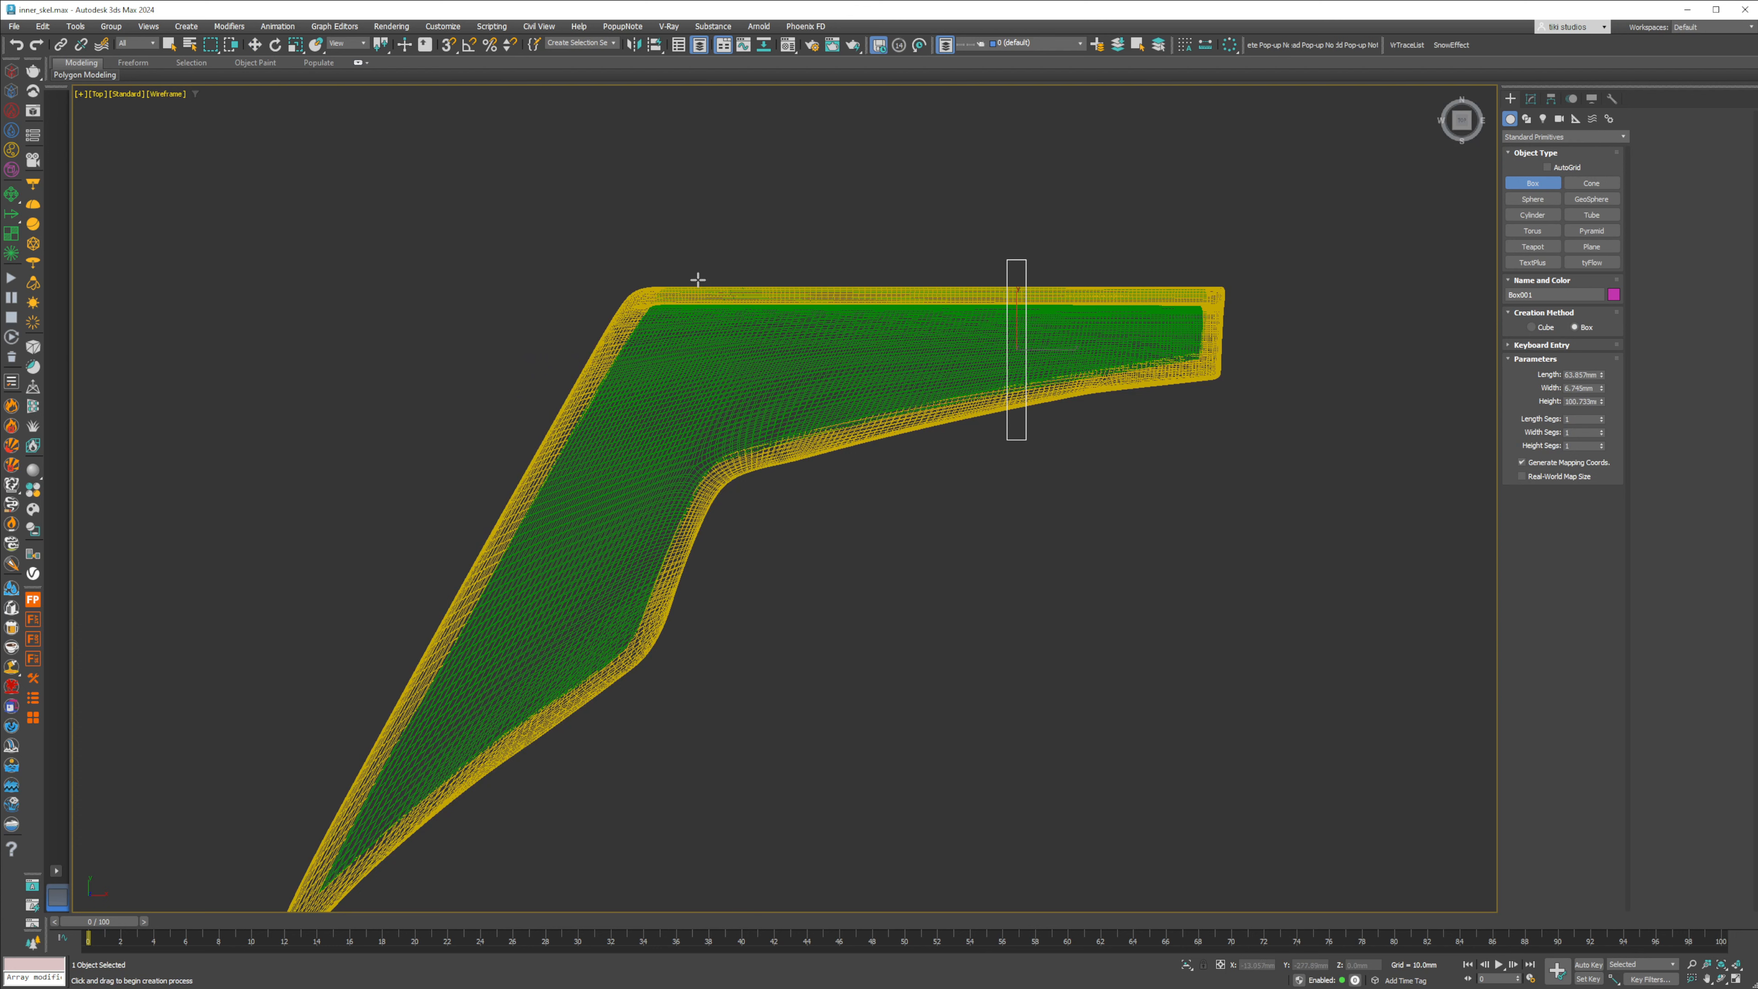
pyautogui.click(726, 263)
pyautogui.moveTo(725, 263); pyautogui.dragTo(707, 519)
pyautogui.press('w')
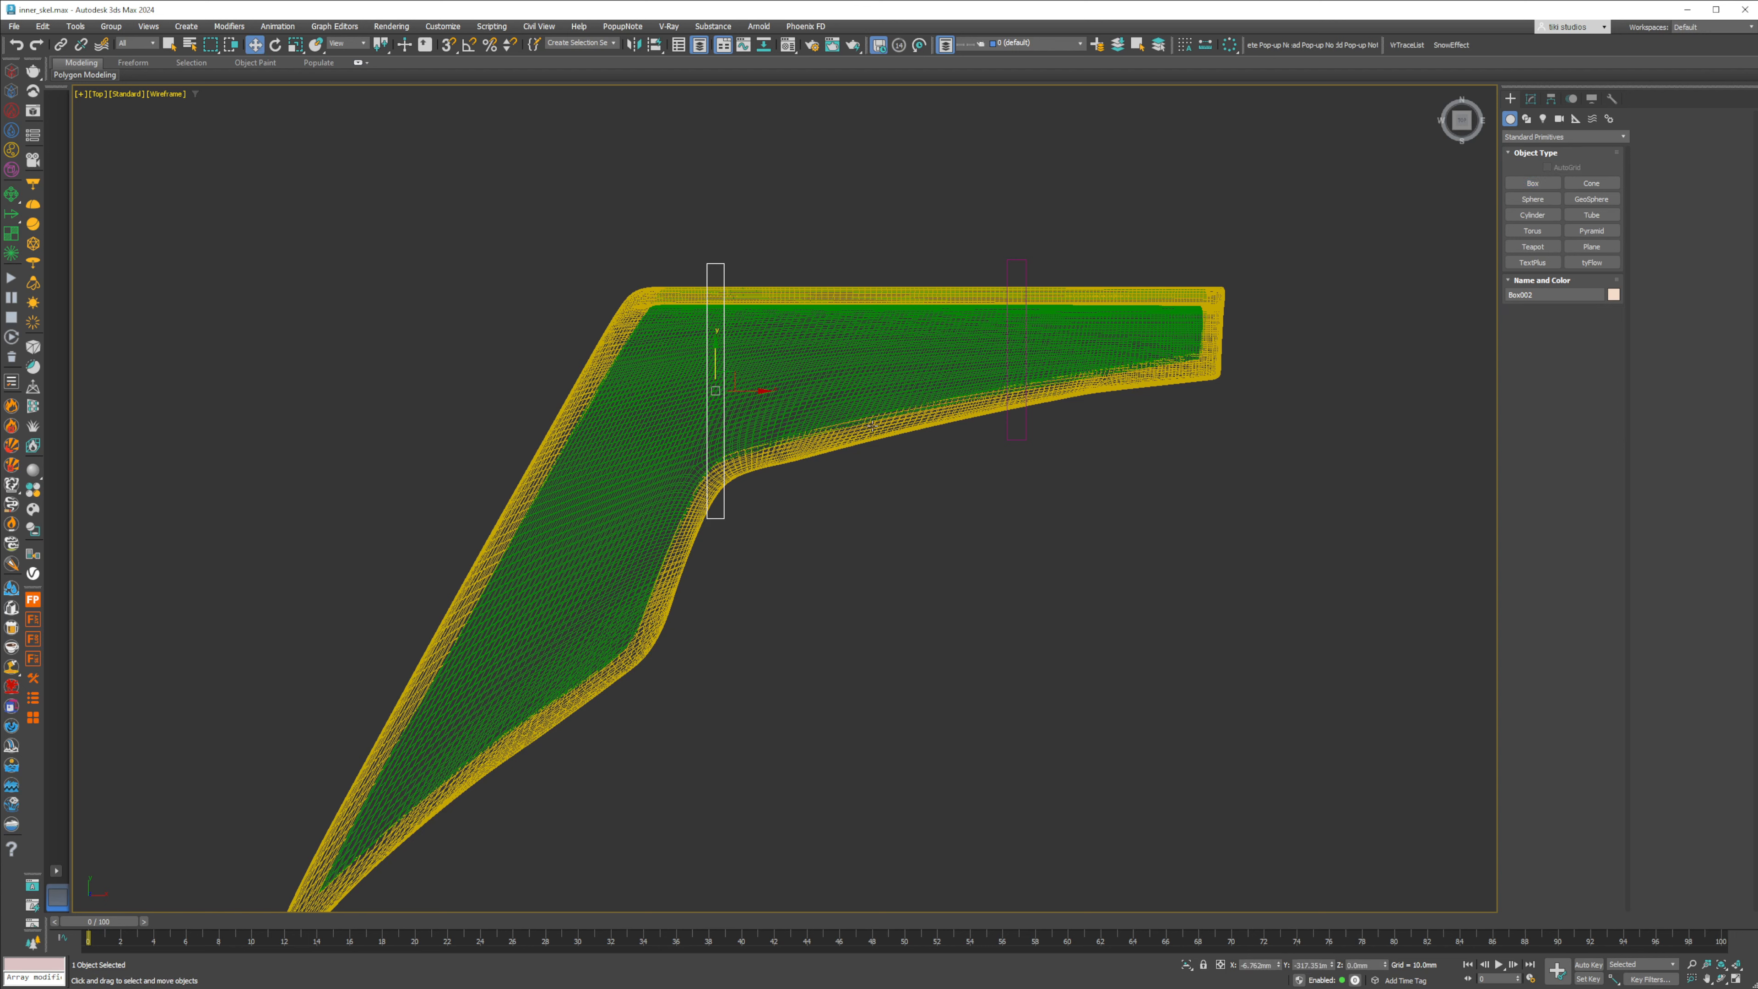
pyautogui.press('Delete')
# Step: Copy the thin box to the blade's inner bend and rotate the copy about 27 degrees
pyautogui.click(1027, 435)
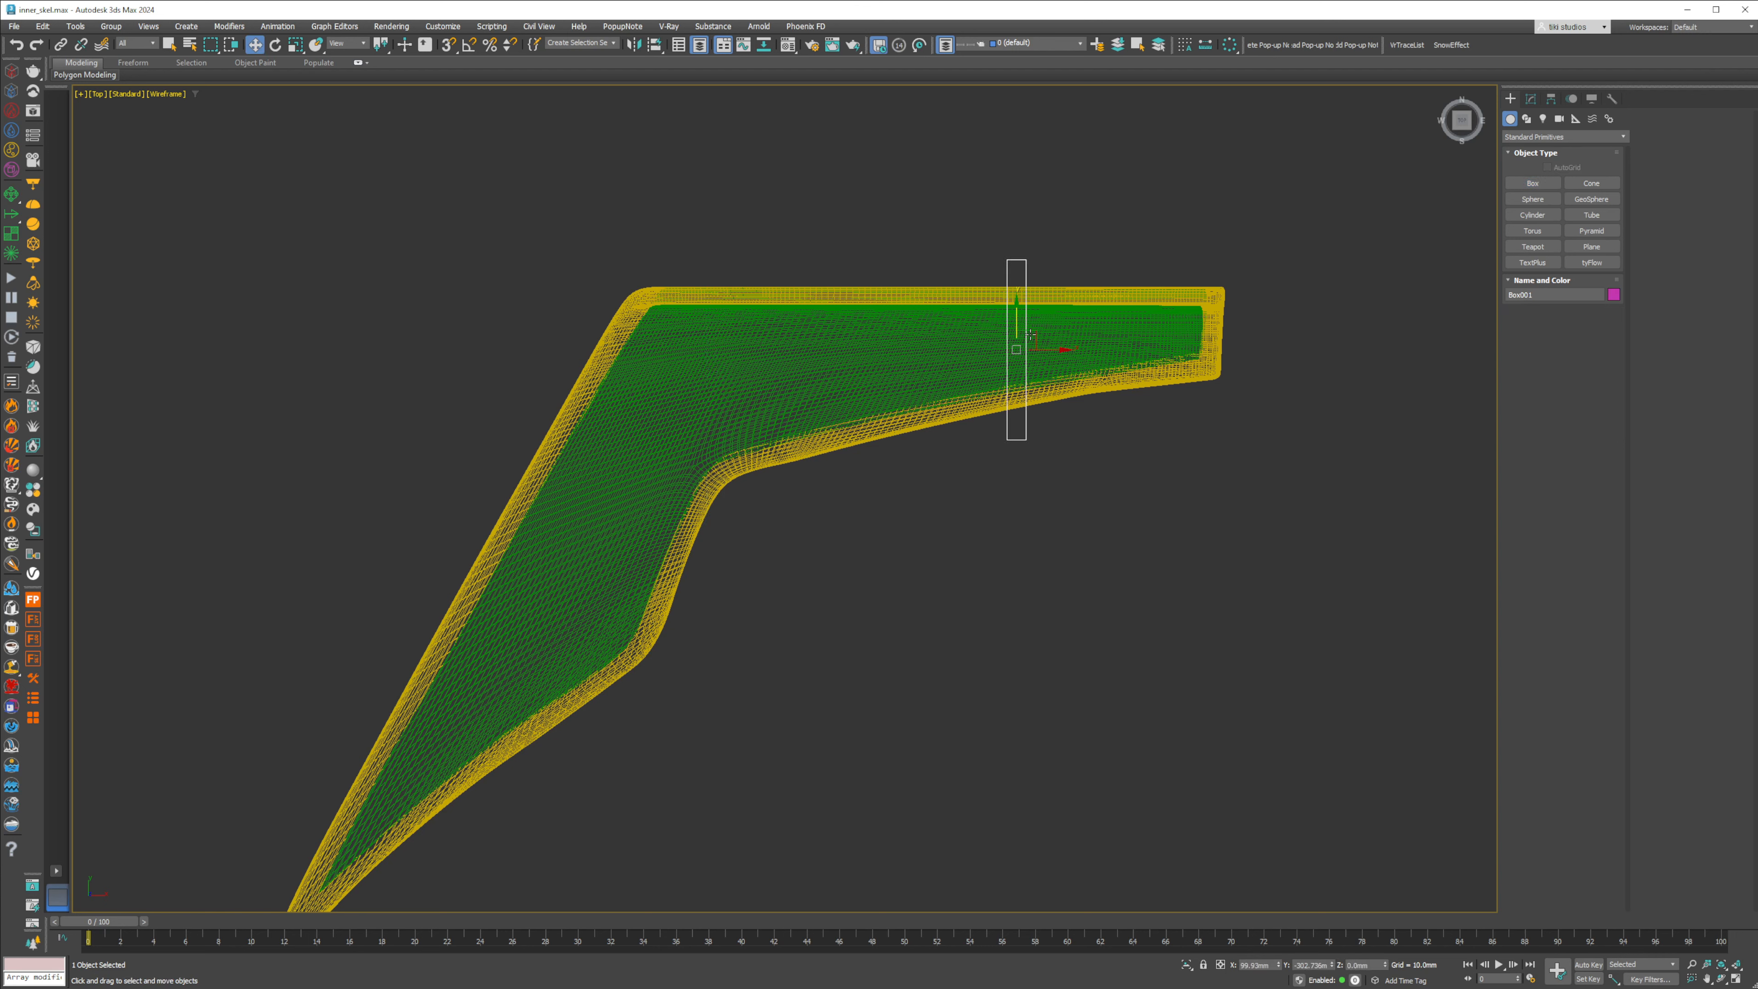
pyautogui.moveTo(1030, 335)
pyautogui.keyDown('shift'); pyautogui.mouseDown()
pyautogui.moveTo(738, 362)
pyautogui.moveTo(780, 388)
pyautogui.mouseUp(); pyautogui.keyUp('shift')
pyautogui.press('Return')
pyautogui.rightClick(740, 361)
pyautogui.click(751, 384)
pyautogui.press('1')
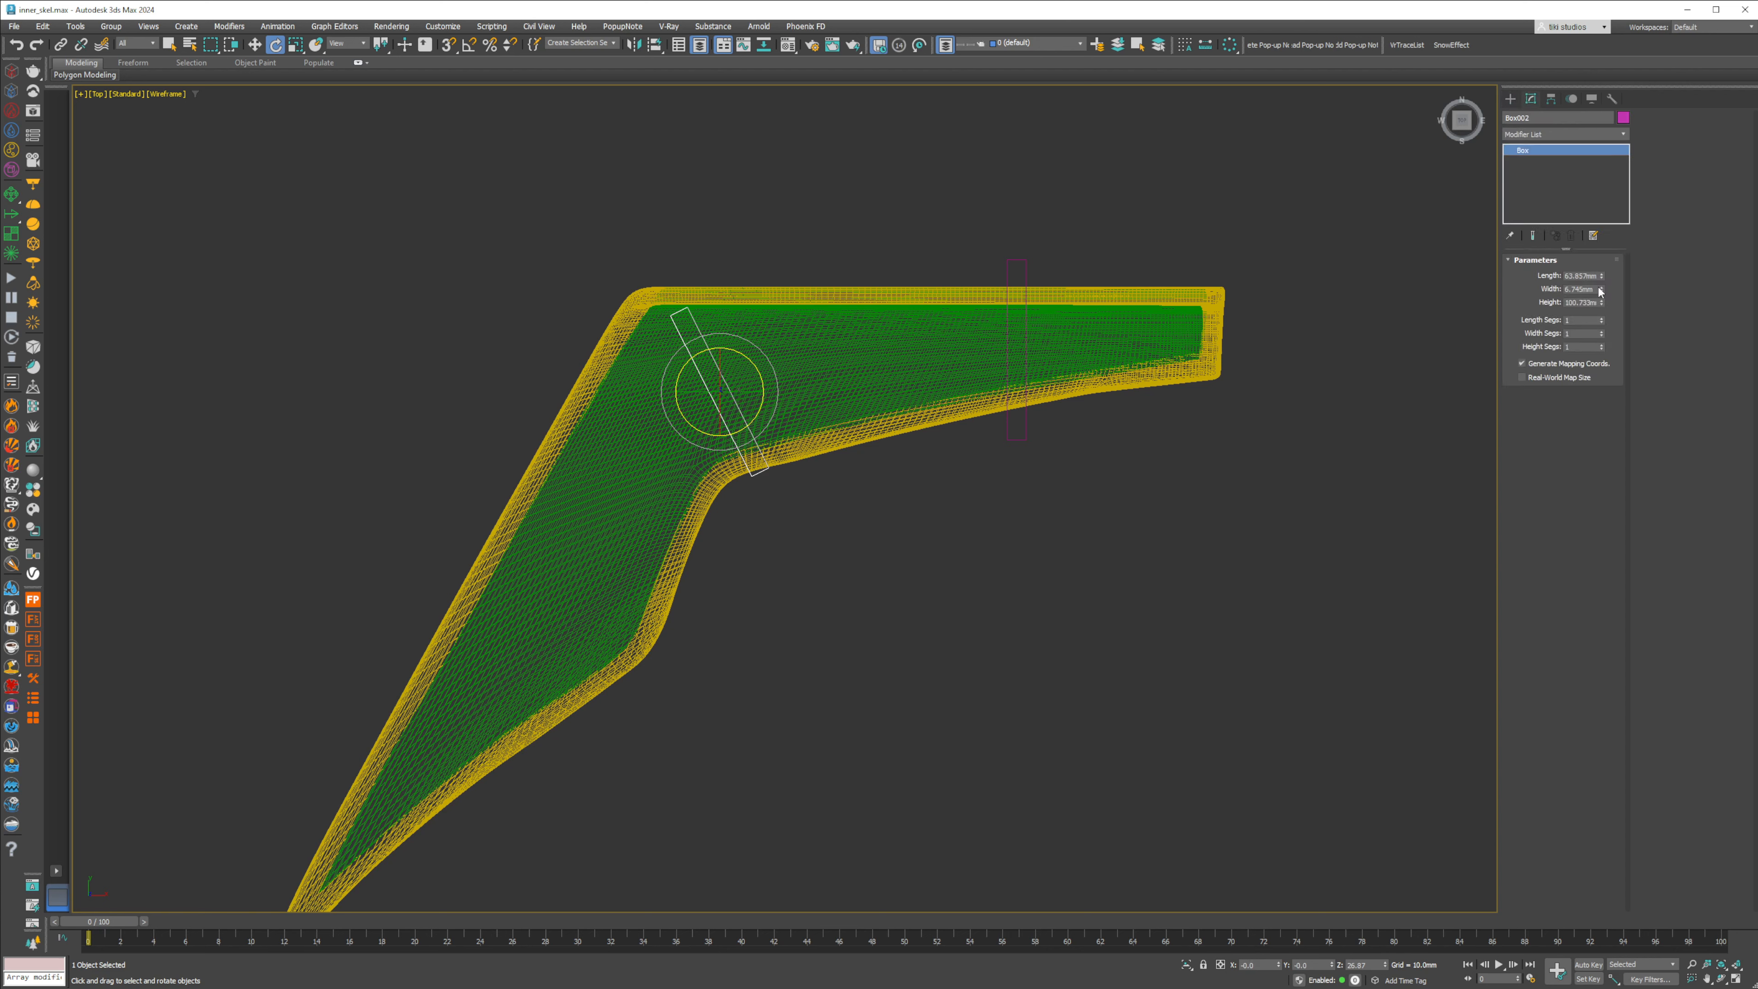
# Step: Lengthen the rotated box to about 122 mm and position it across the full width of the bend
pyautogui.moveTo(1600, 278); pyautogui.dragTo(1601, 219)
pyautogui.press('w')
pyautogui.moveTo(738, 377); pyautogui.dragTo(715, 380)
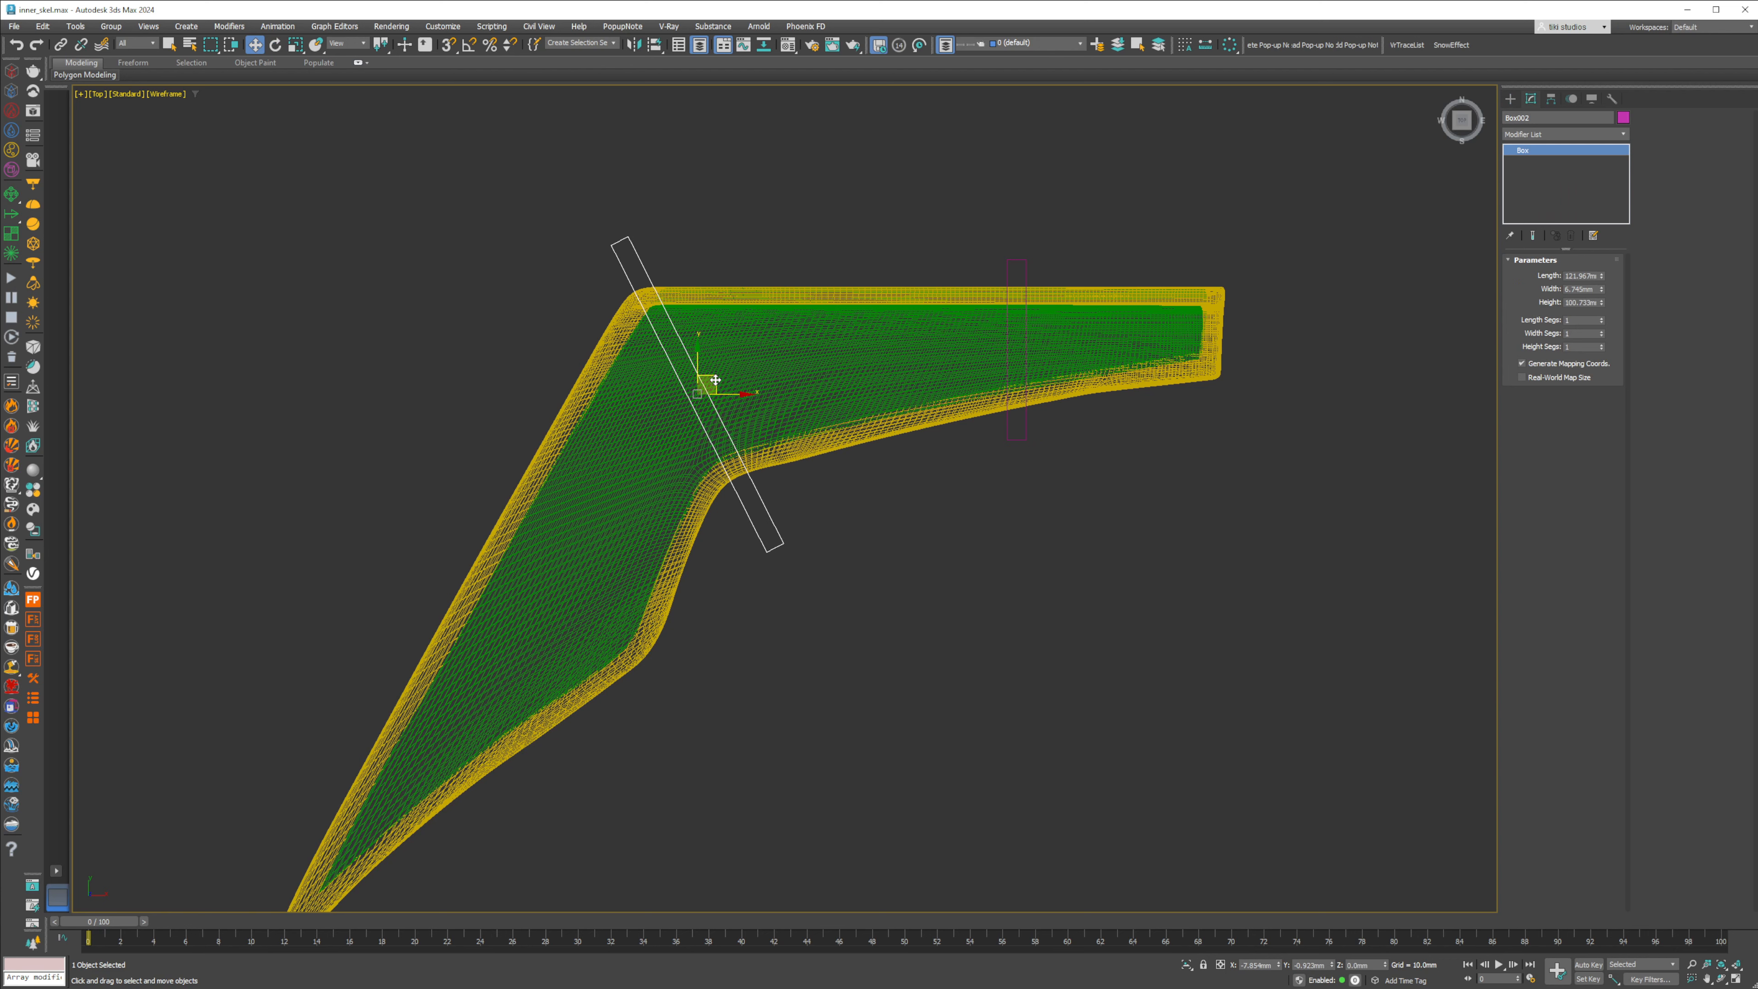
pyautogui.rightClick(715, 380)
pyautogui.click(751, 398)
# Step: Copy the rotated box onto the blade's lower section
pyautogui.moveTo(739, 377)
pyautogui.mouseDown()
pyautogui.moveTo(707, 385)
pyautogui.moveTo(586, 562)
pyautogui.mouseUp()
pyautogui.rightClick(742, 374)
pyautogui.click(761, 385)
pyautogui.rightClick(590, 556)
pyautogui.click(611, 567)
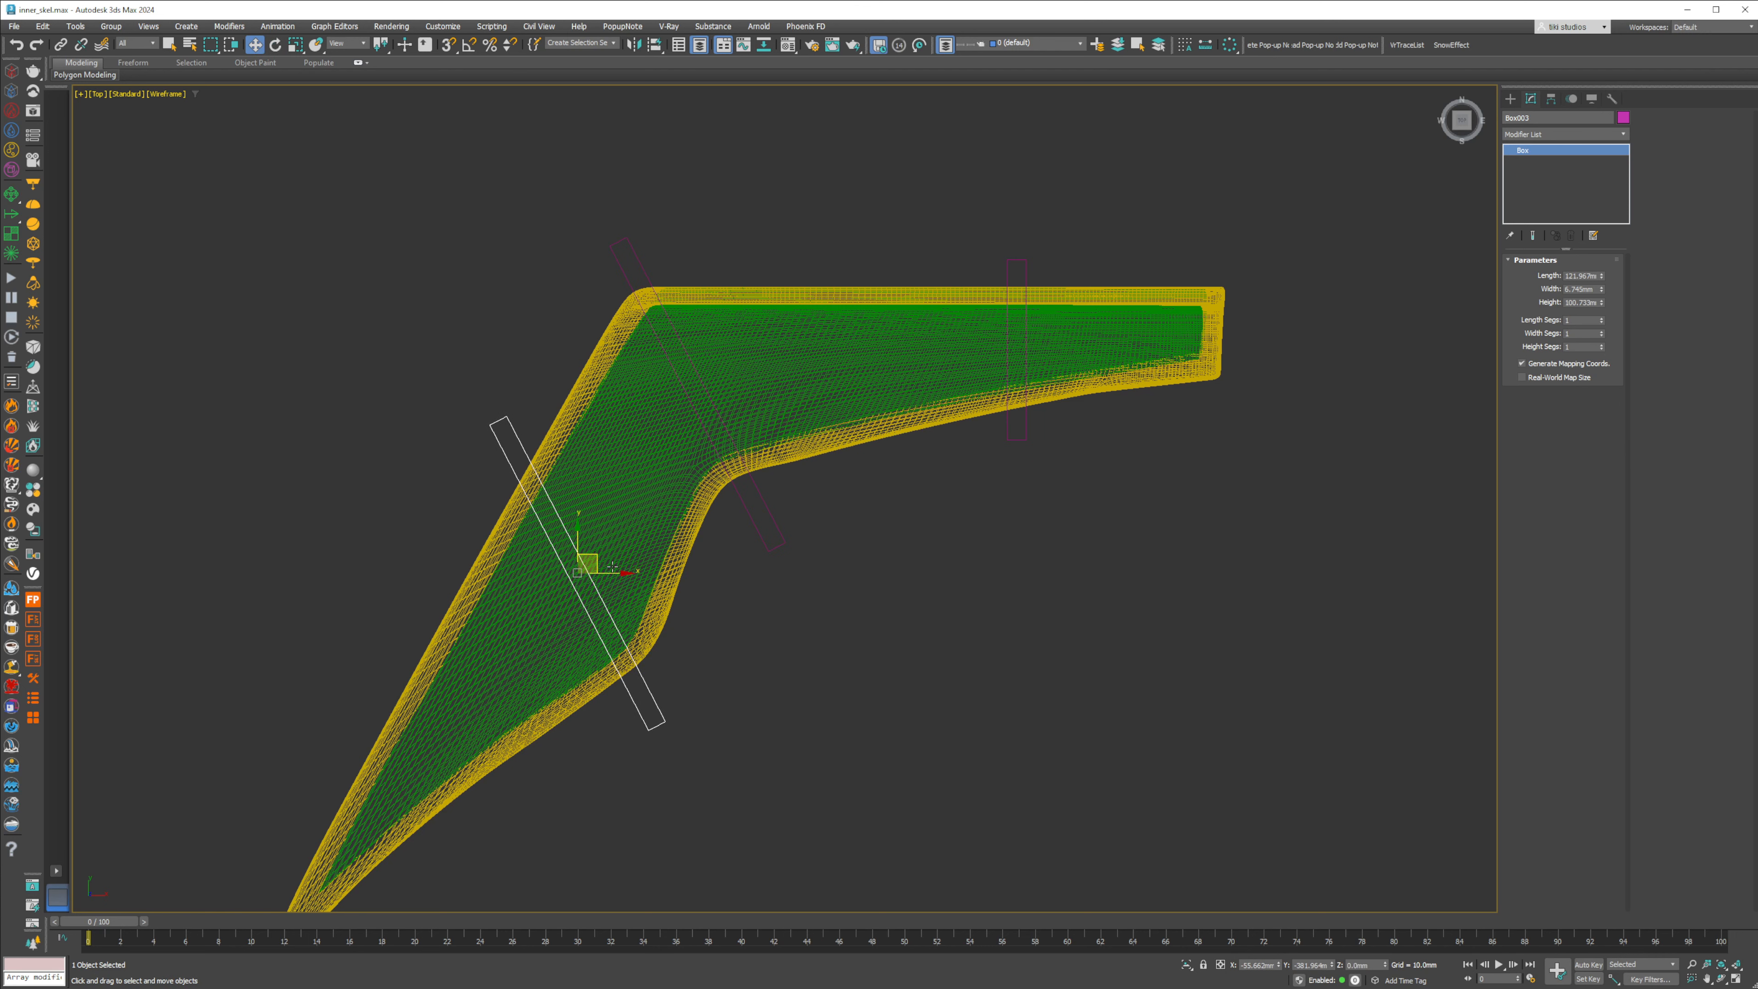
# Step: Rotate the lower box further and position it across the blade at the lower inner corner
pyautogui.moveTo(588, 554); pyautogui.dragTo(622, 580)
pyautogui.rightClick(580, 573)
pyautogui.click(603, 597)
pyautogui.press('e')
pyautogui.rightClick(622, 581)
pyautogui.click(645, 604)
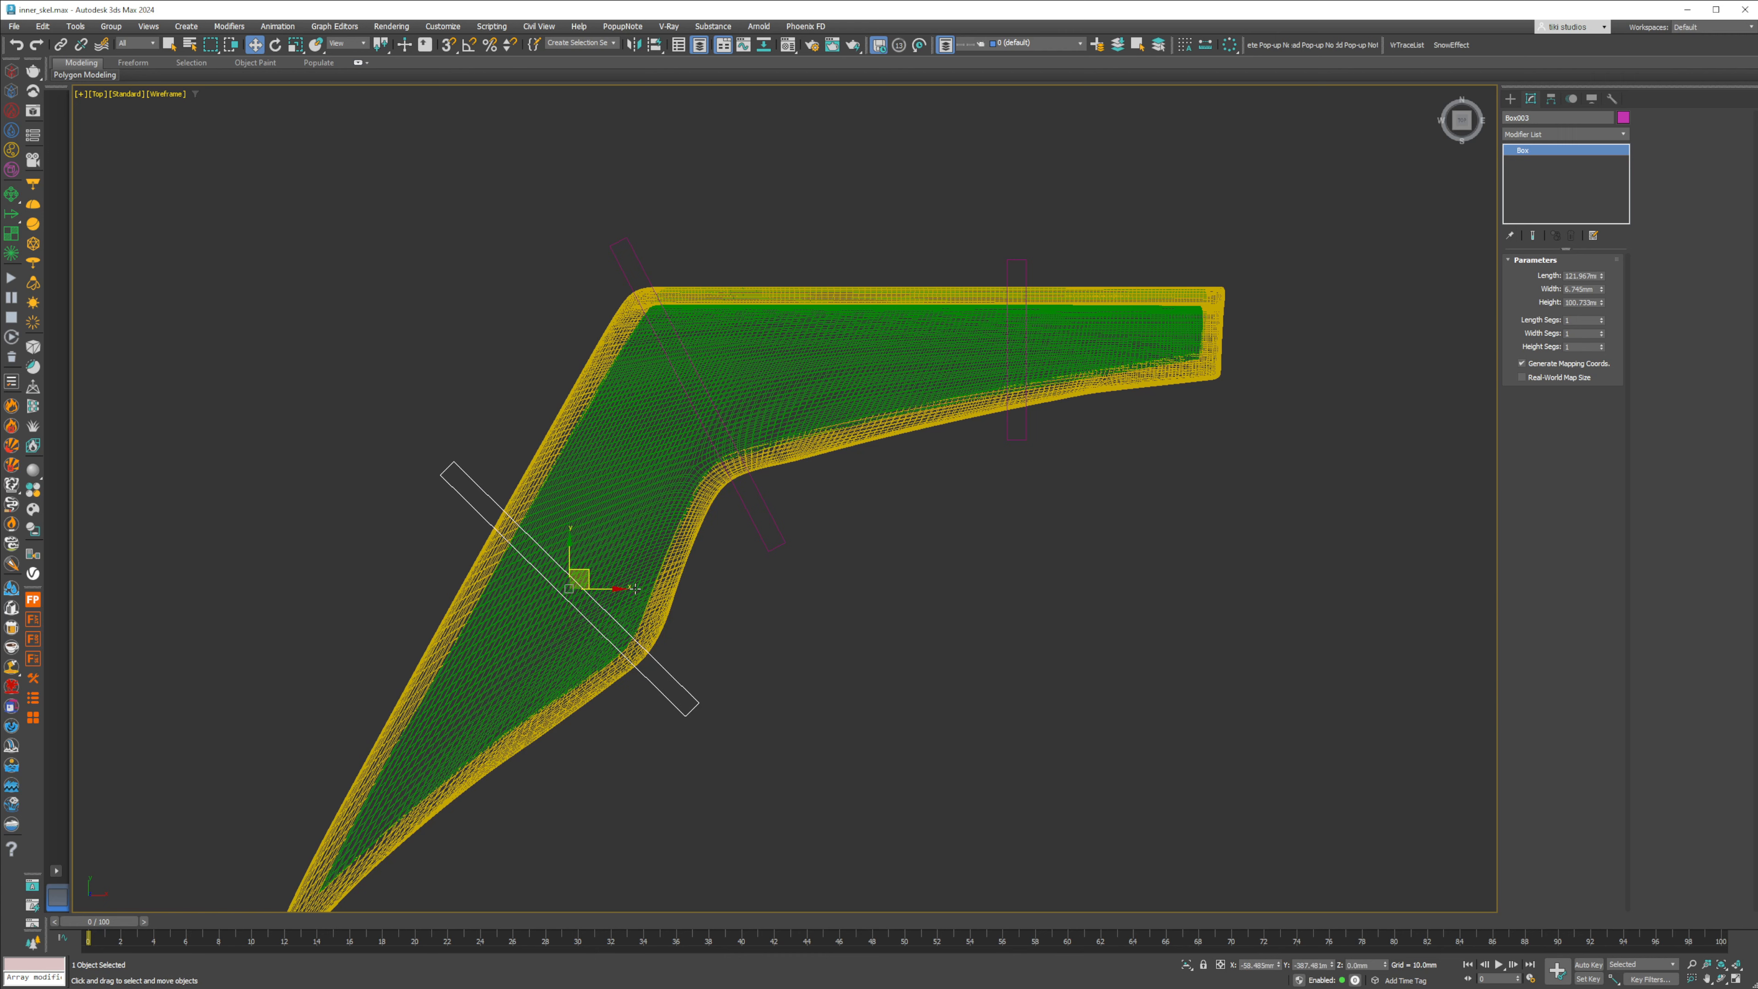
pyautogui.moveTo(585, 566); pyautogui.dragTo(655, 468, button='middle')
pyautogui.moveTo(654, 468); pyautogui.dragTo(657, 477)
# Step: Lower the three boxes through the shaded blade in Perspective, and raise the outermost box slightly
pyautogui.press('F3')
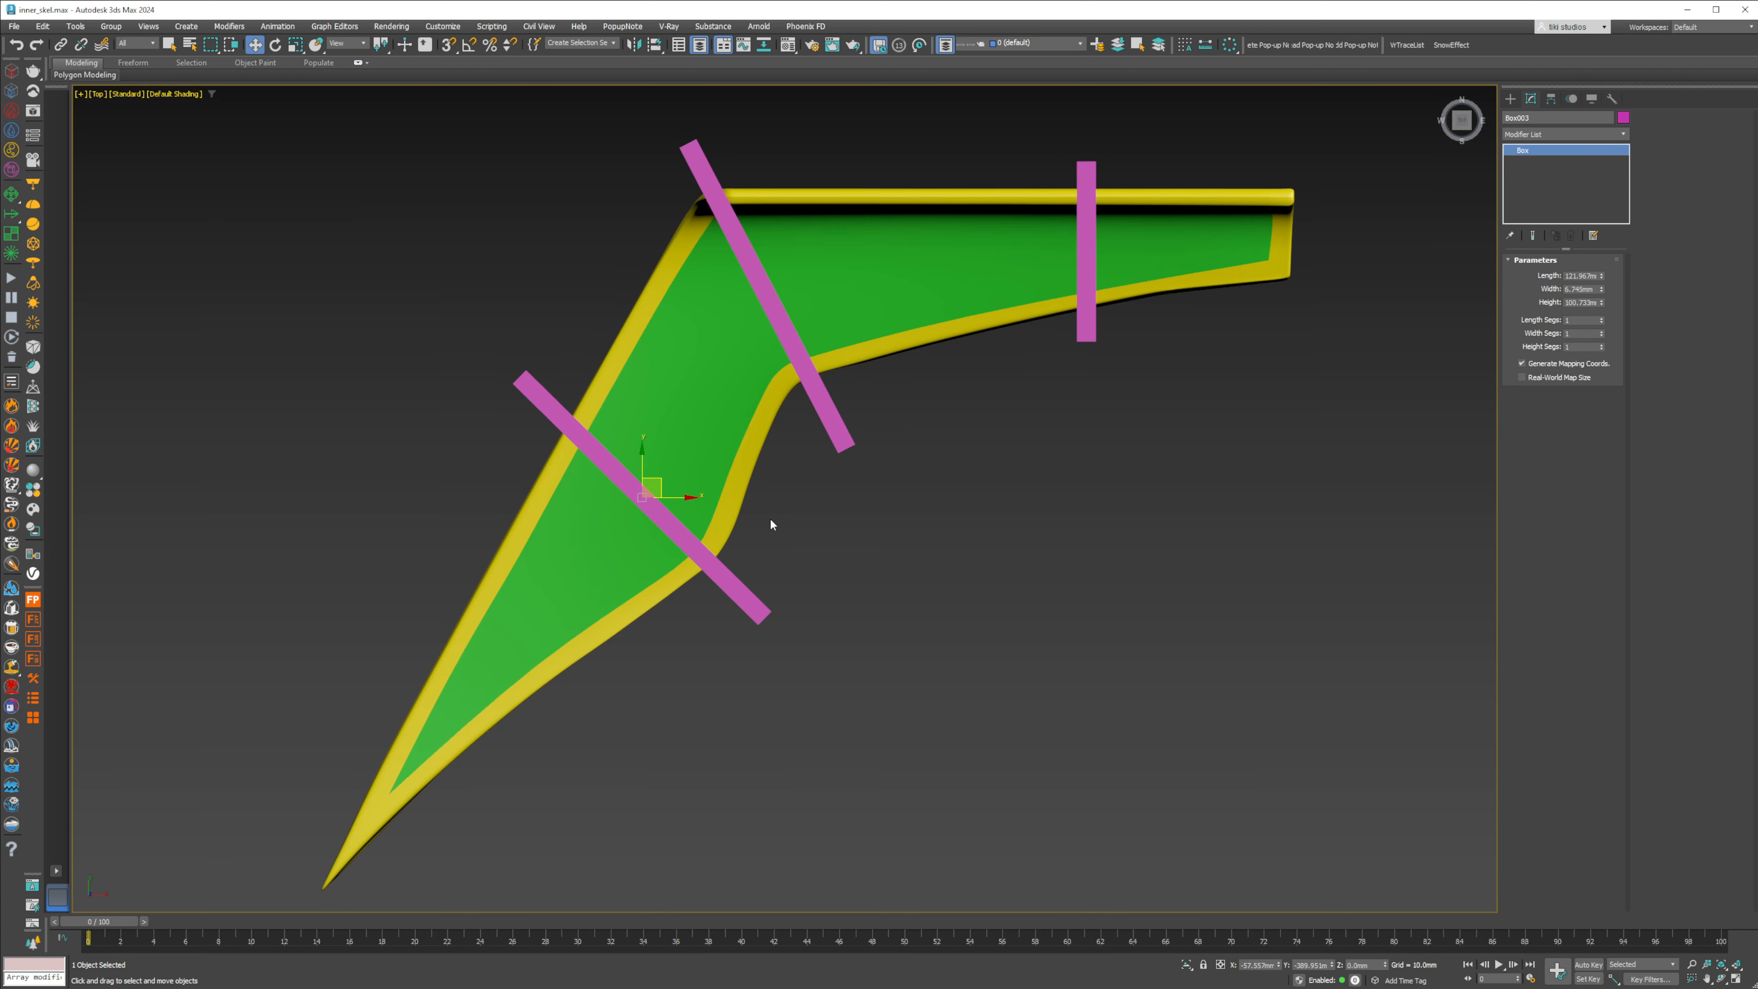
pyautogui.press('p')
pyautogui.keyDown('ctrl'); pyautogui.click(824, 440); pyautogui.keyUp('ctrl')
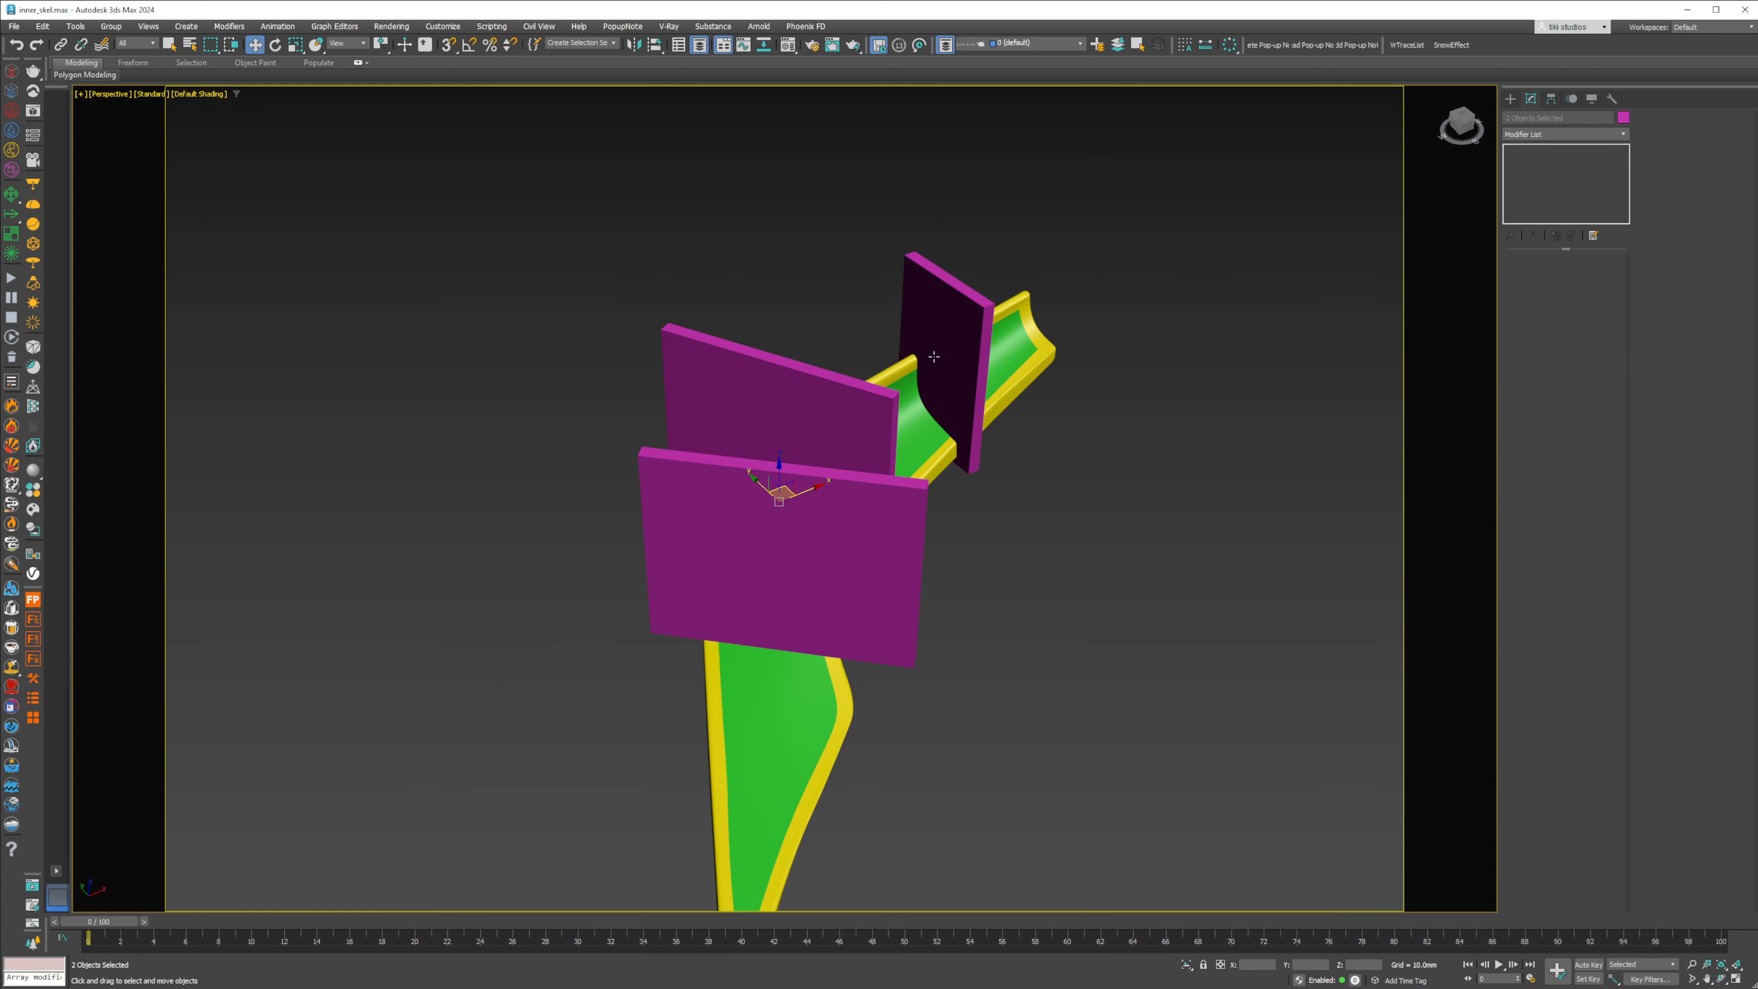
pyautogui.keyDown('ctrl'); pyautogui.click(931, 359); pyautogui.keyUp('ctrl')
pyautogui.moveTo(834, 423); pyautogui.dragTo(846, 508)
pyautogui.click(1089, 558)
pyautogui.moveTo(970, 518); pyautogui.dragTo(977, 488)
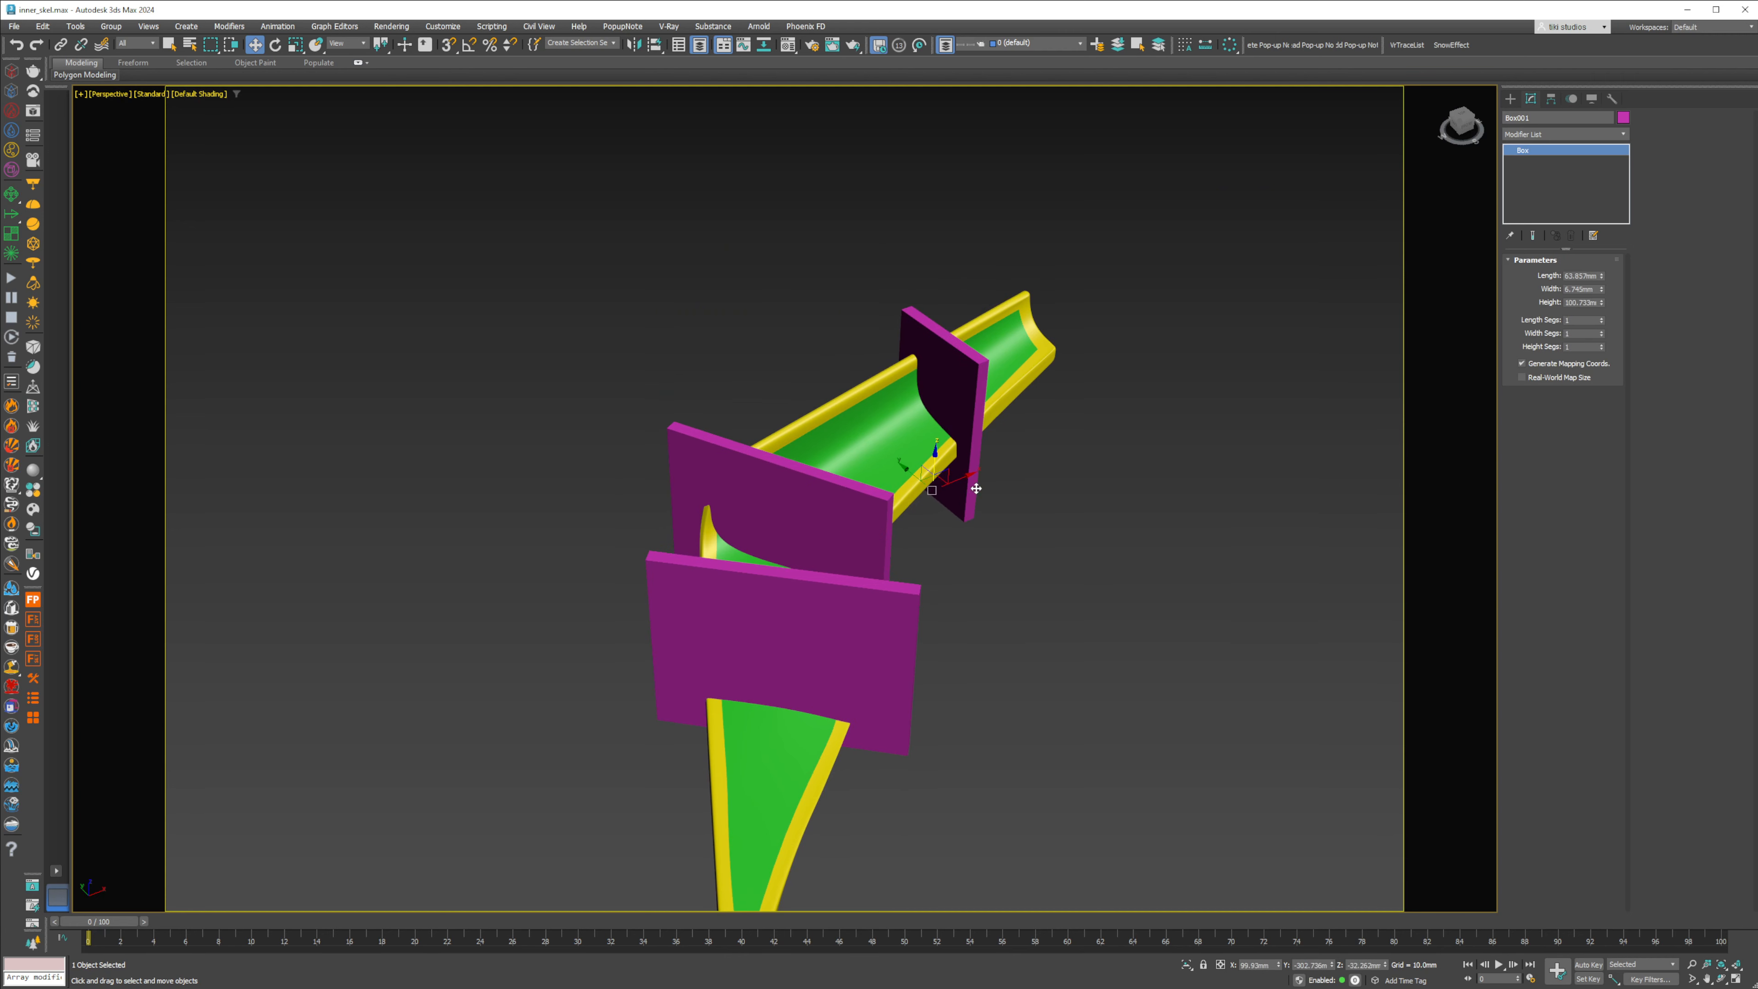
# Step: Deselect the box and save the scene
pyautogui.click(1010, 551)
pyautogui.moveTo(1011, 551); pyautogui.dragTo(855, 499, button='middle')
pyautogui.scroll(-3, 906, 490)
pyautogui.hotkey('ctrl', 's')
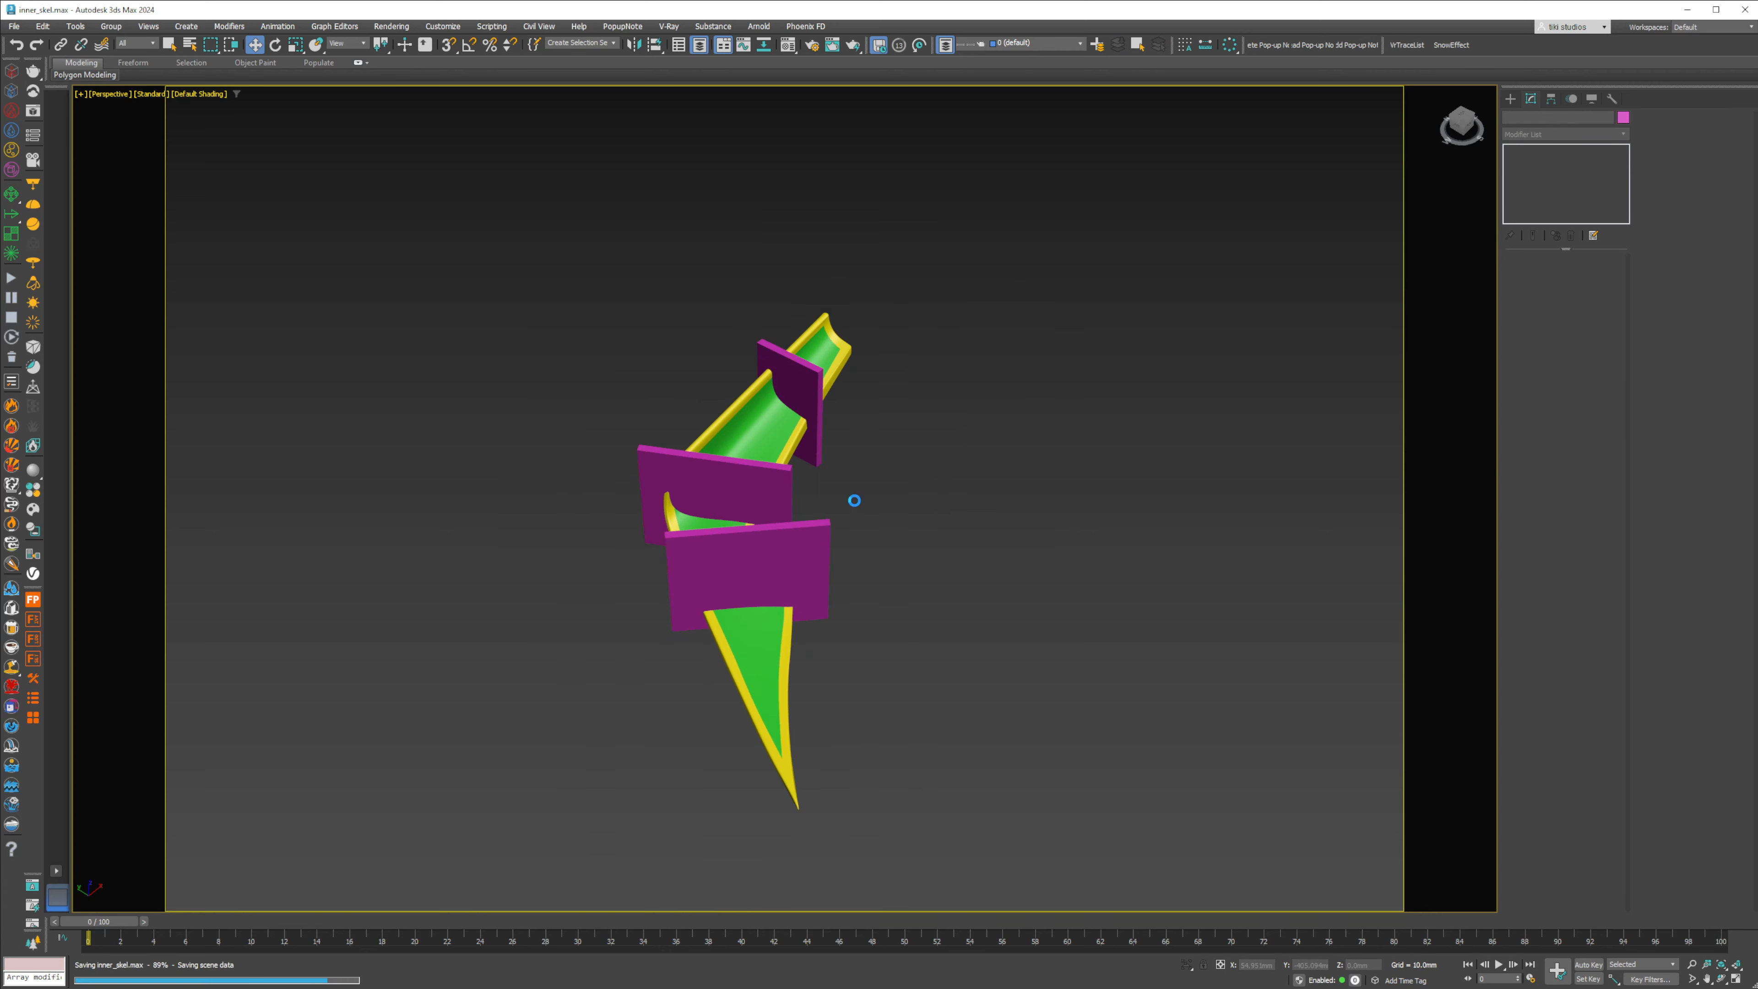
# Step: Select the blade parts and all three boxes and clone them as copies beside the originals
pyautogui.hotkey('ctrl', 'a')
pyautogui.moveTo(766, 554); pyautogui.dragTo(428, 471, button='middle')
pyautogui.keyDown('alt'); pyautogui.moveTo(428, 471); pyautogui.dragTo(459, 438, button='middle'); pyautogui.keyUp('alt')
pyautogui.keyDown('shift'); pyautogui.moveTo(413, 416); pyautogui.dragTo(807, 504); pyautogui.keyUp('shift')
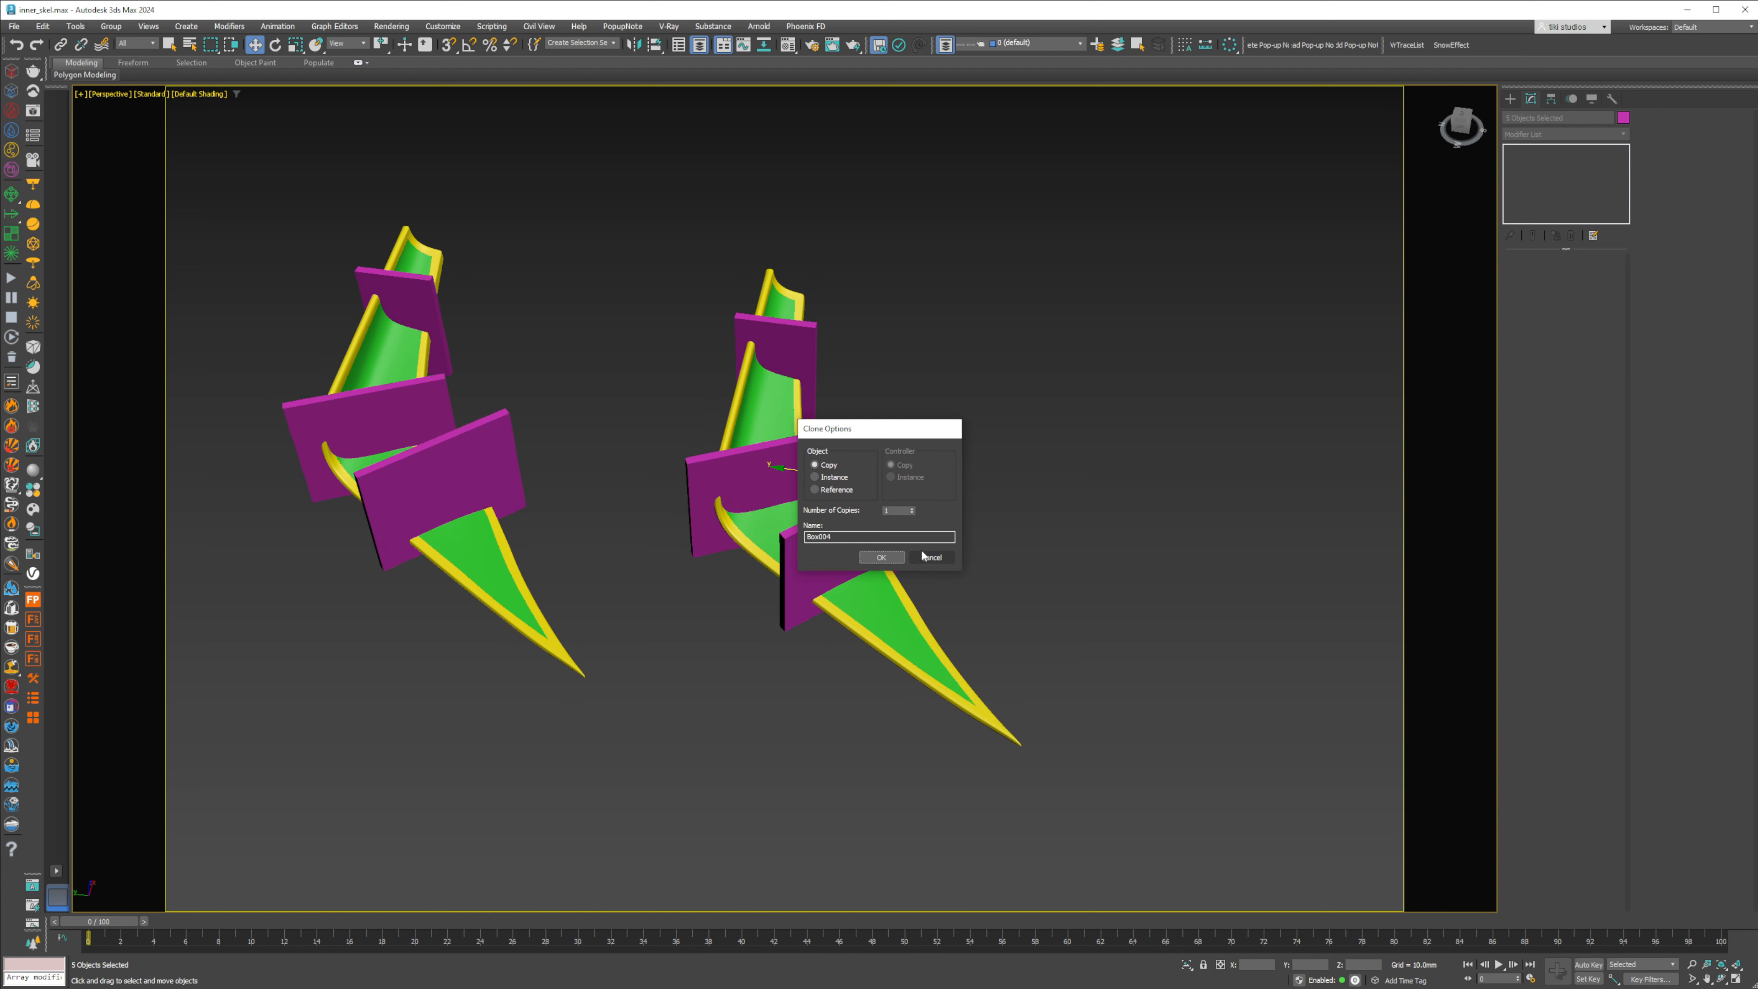
pyautogui.click(884, 556)
pyautogui.click(874, 414)
# Step: Select the green body and three boxes in the copied set and clone them in place twice as copies
pyautogui.moveTo(874, 413)
pyautogui.keyDown('alt'); pyautogui.mouseDown(button='middle')
pyautogui.moveTo(840, 445)
pyautogui.moveTo(914, 375)
pyautogui.mouseUp(button='middle'); pyautogui.keyUp('alt')
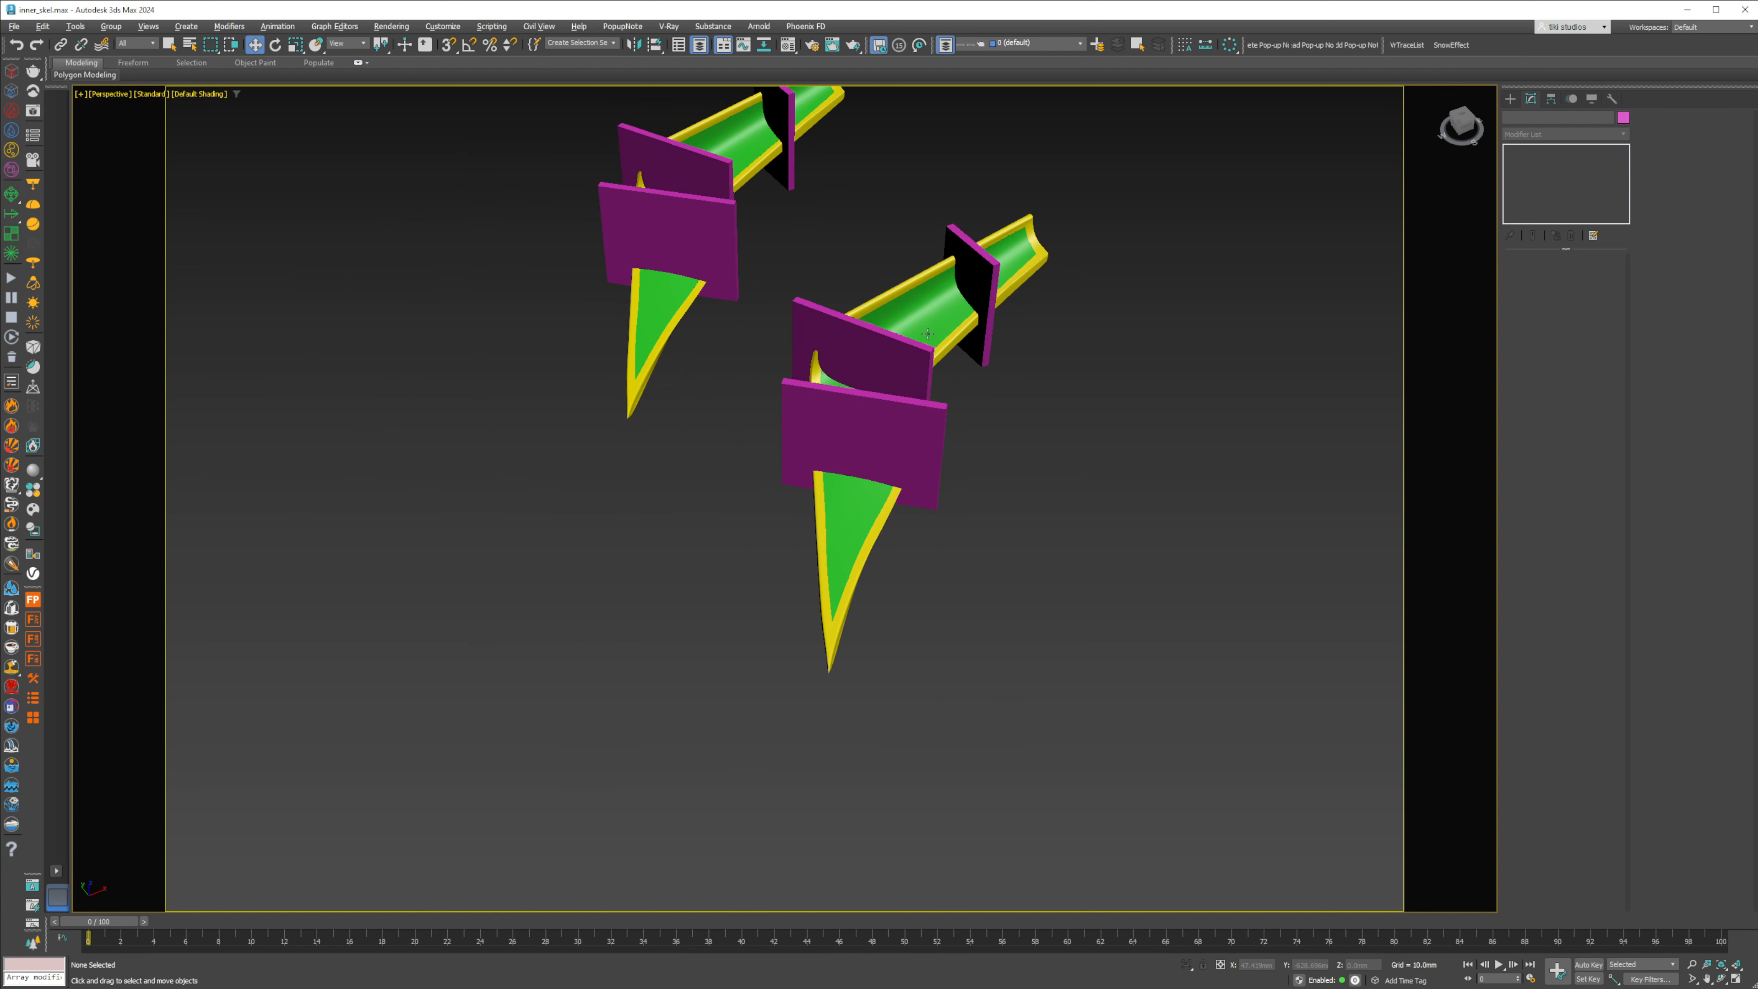
pyautogui.scroll(5, 937, 298)
pyautogui.press('F4')
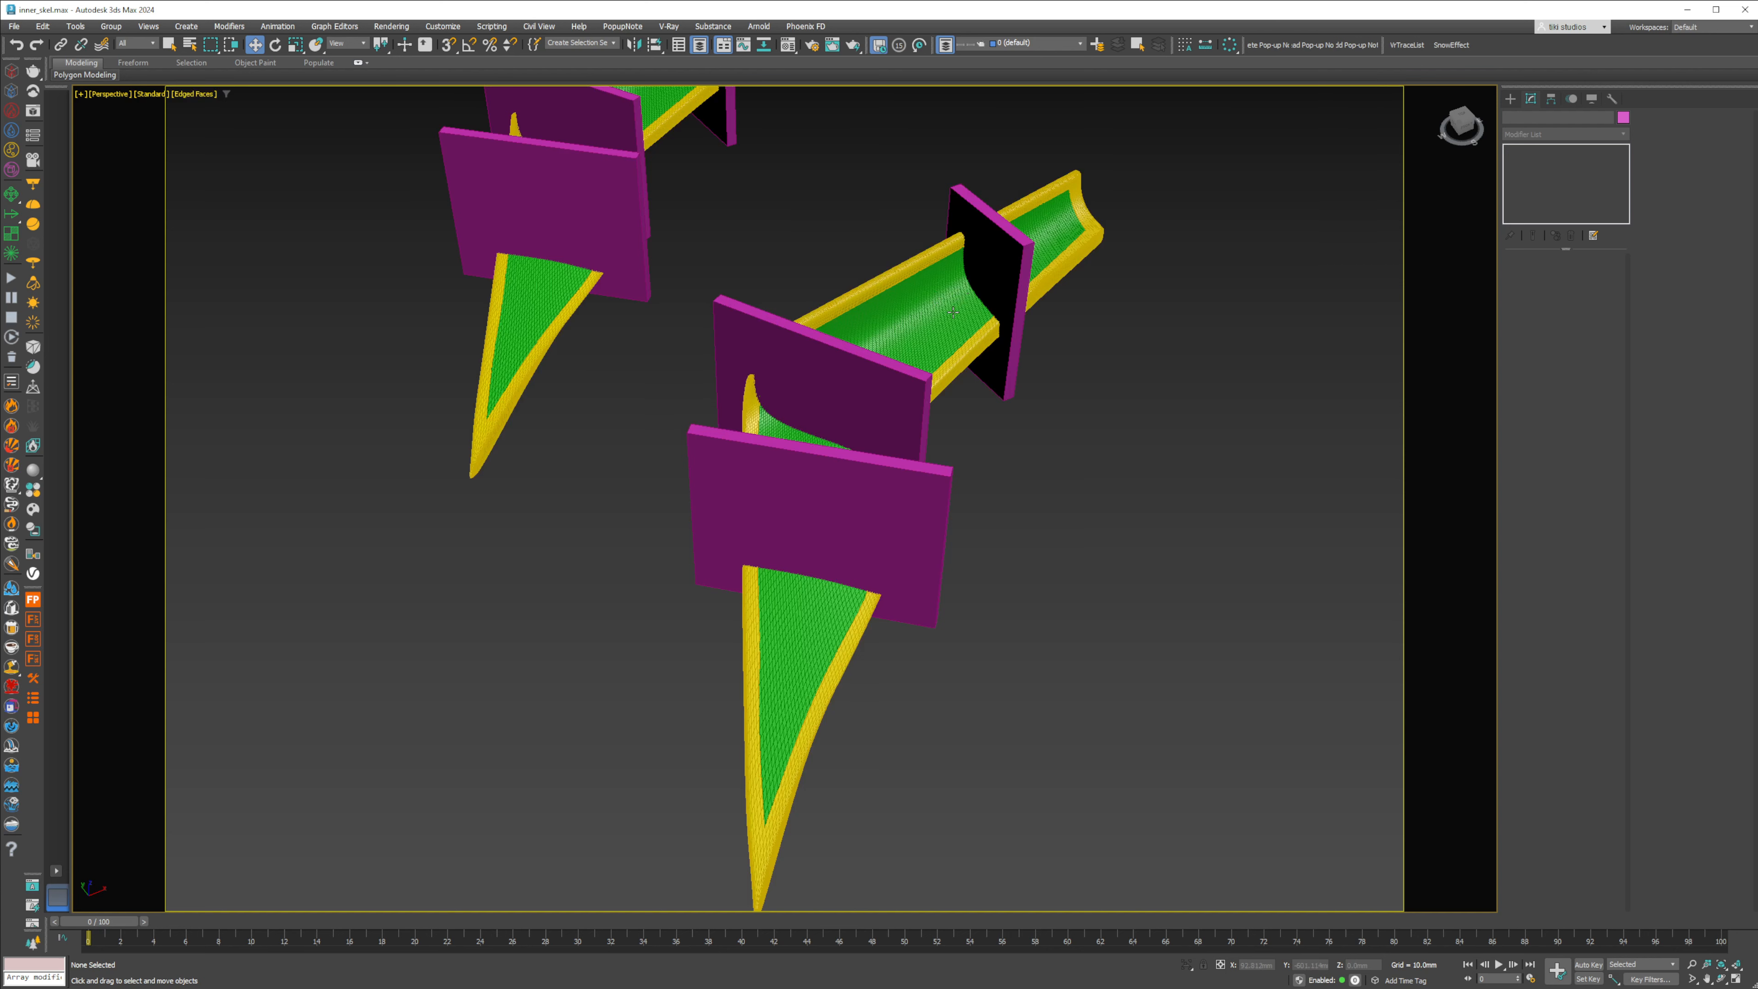
pyautogui.click(953, 312)
pyautogui.keyDown('ctrl'); pyautogui.click(845, 359); pyautogui.keyUp('ctrl')
pyautogui.keyDown('ctrl'); pyautogui.click(909, 519); pyautogui.keyUp('ctrl')
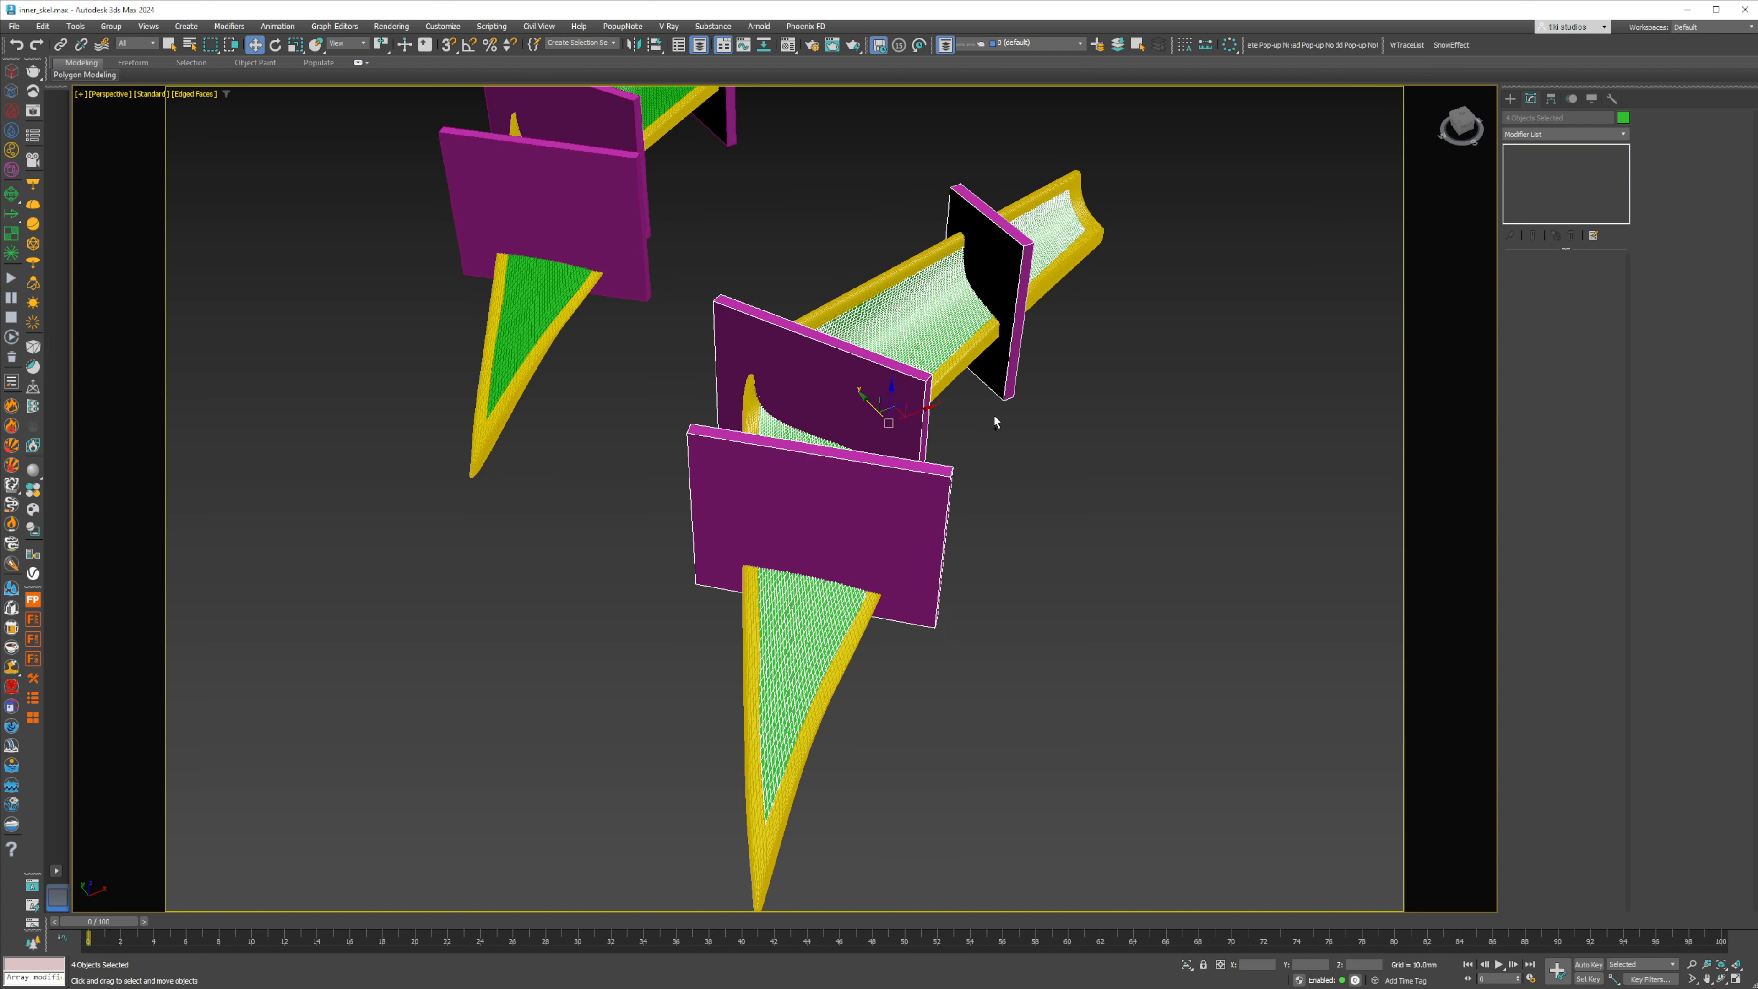
pyautogui.hotkey('ctrl', 'v')
pyautogui.click(850, 549)
pyautogui.hotkey('ctrl', 'v')
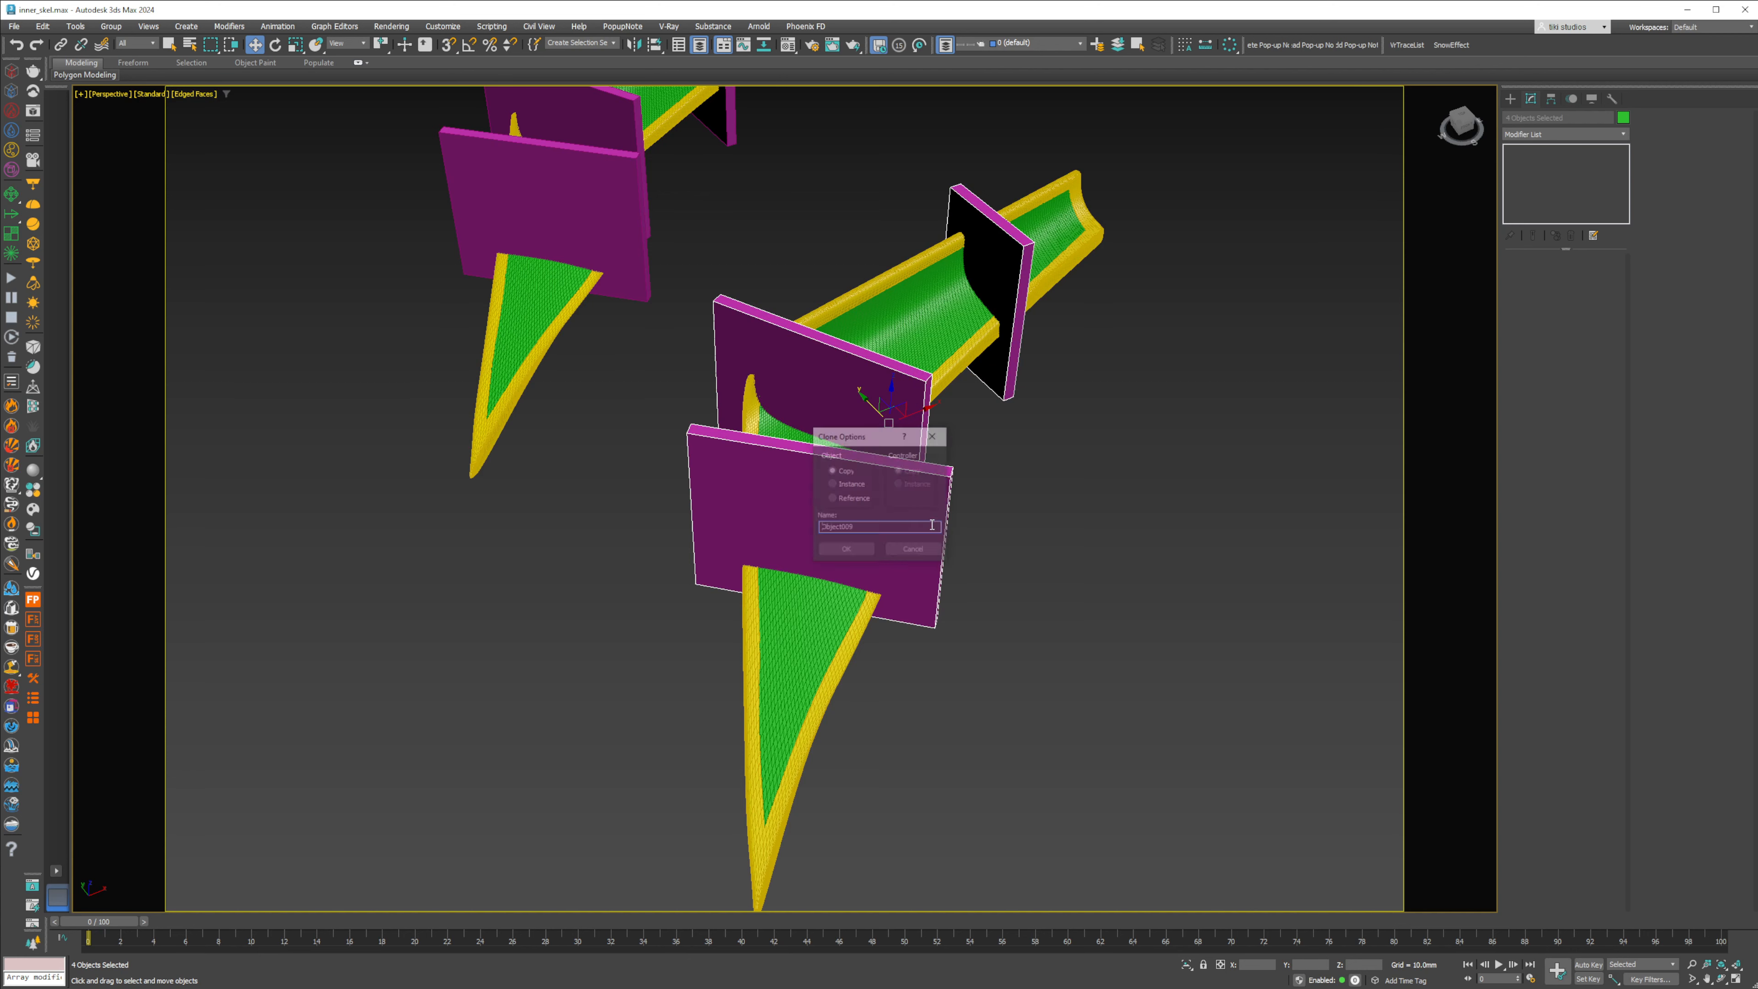
pyautogui.click(850, 551)
pyautogui.click(1143, 552)
# Step: Intersect one copy of the green body with the outermost box using ProBoolean
pyautogui.click(964, 322)
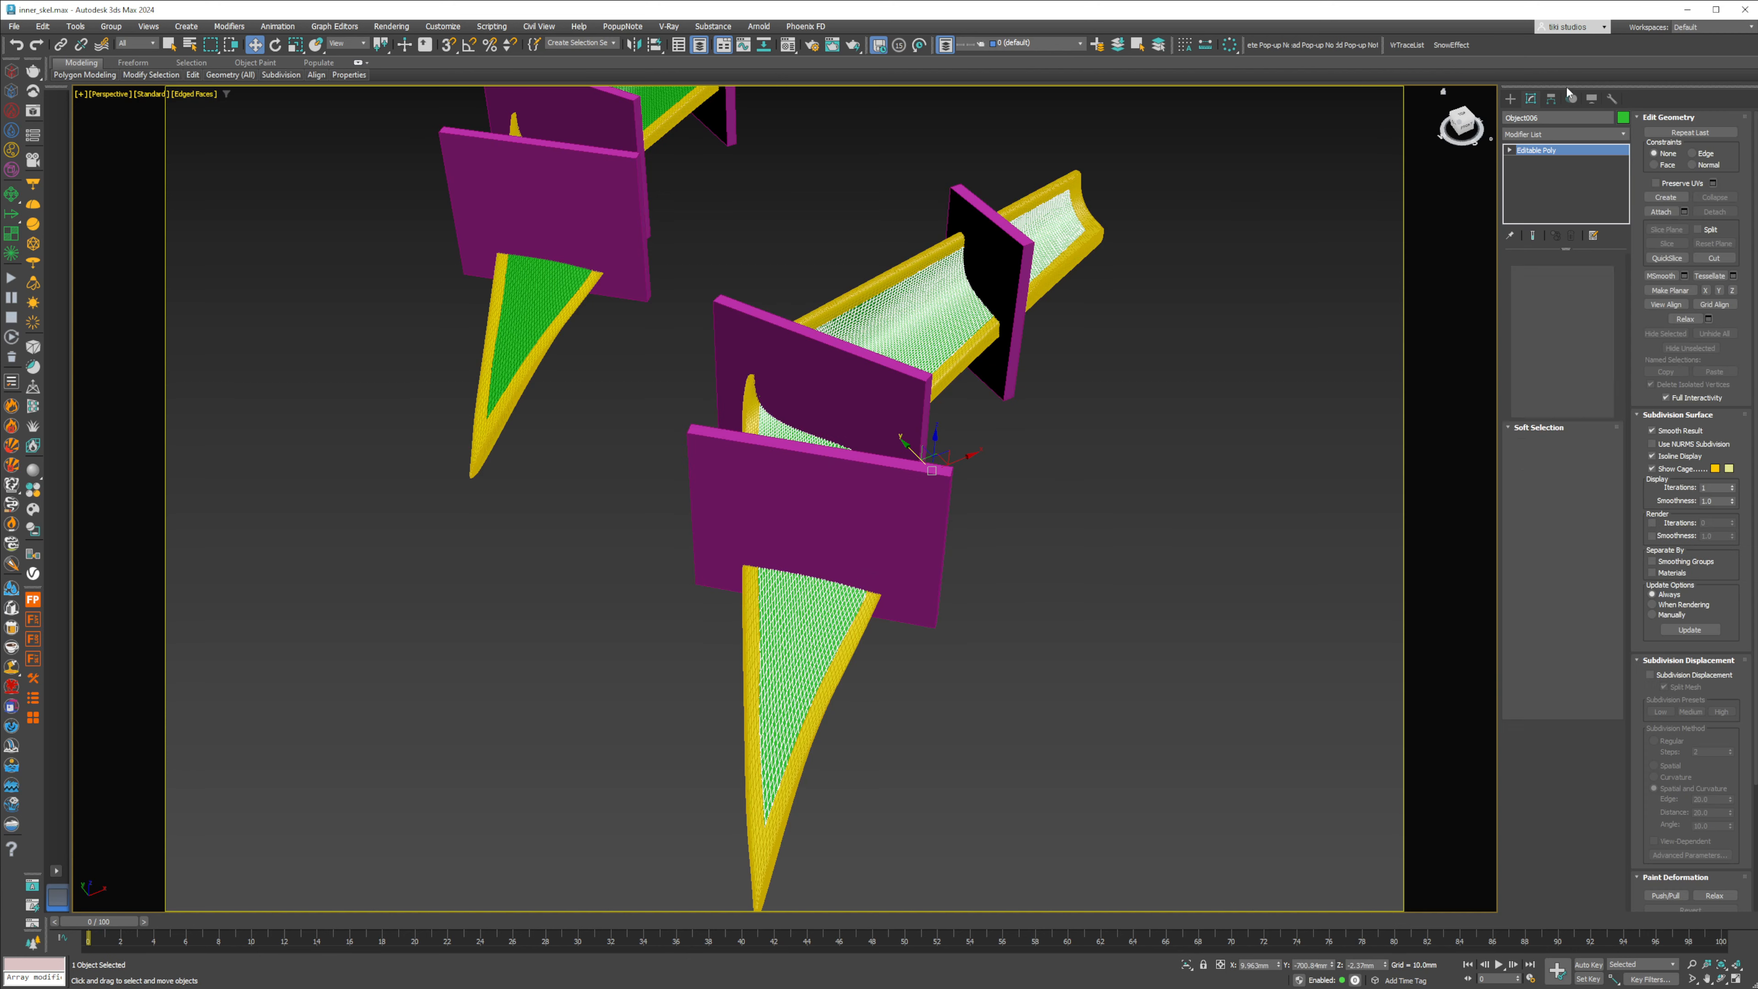
pyautogui.click(1510, 99)
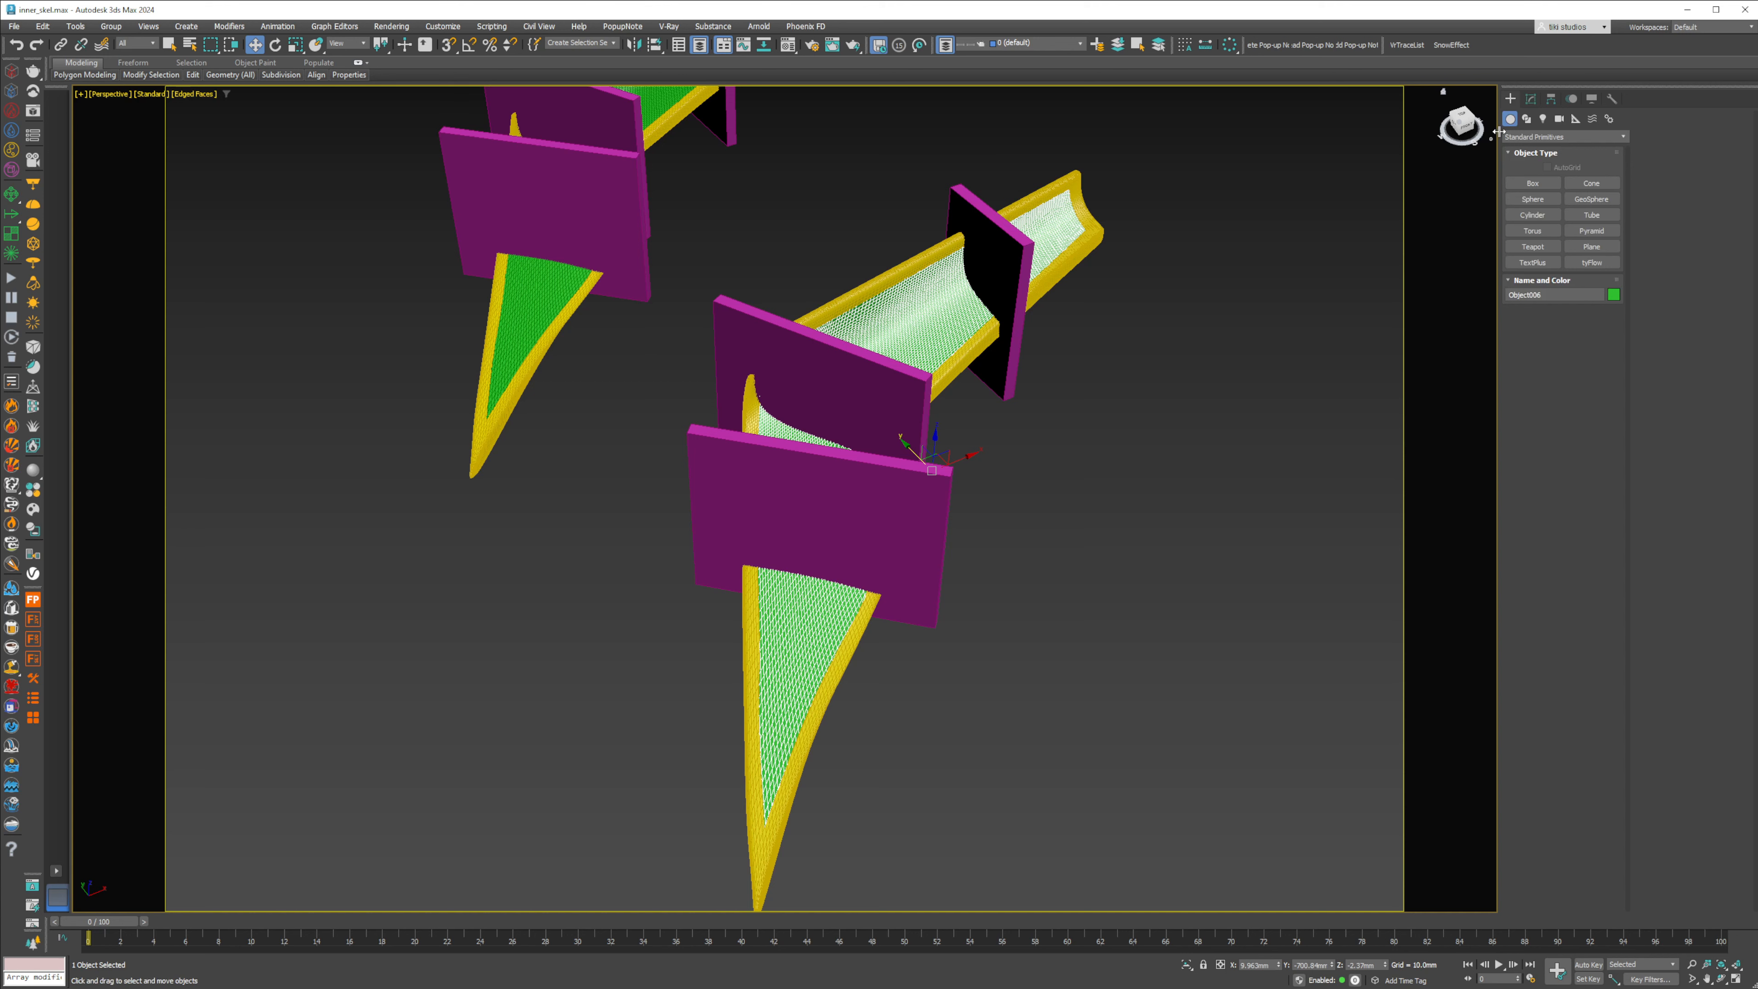
pyautogui.click(1541, 136)
pyautogui.click(1541, 173)
pyautogui.click(1591, 246)
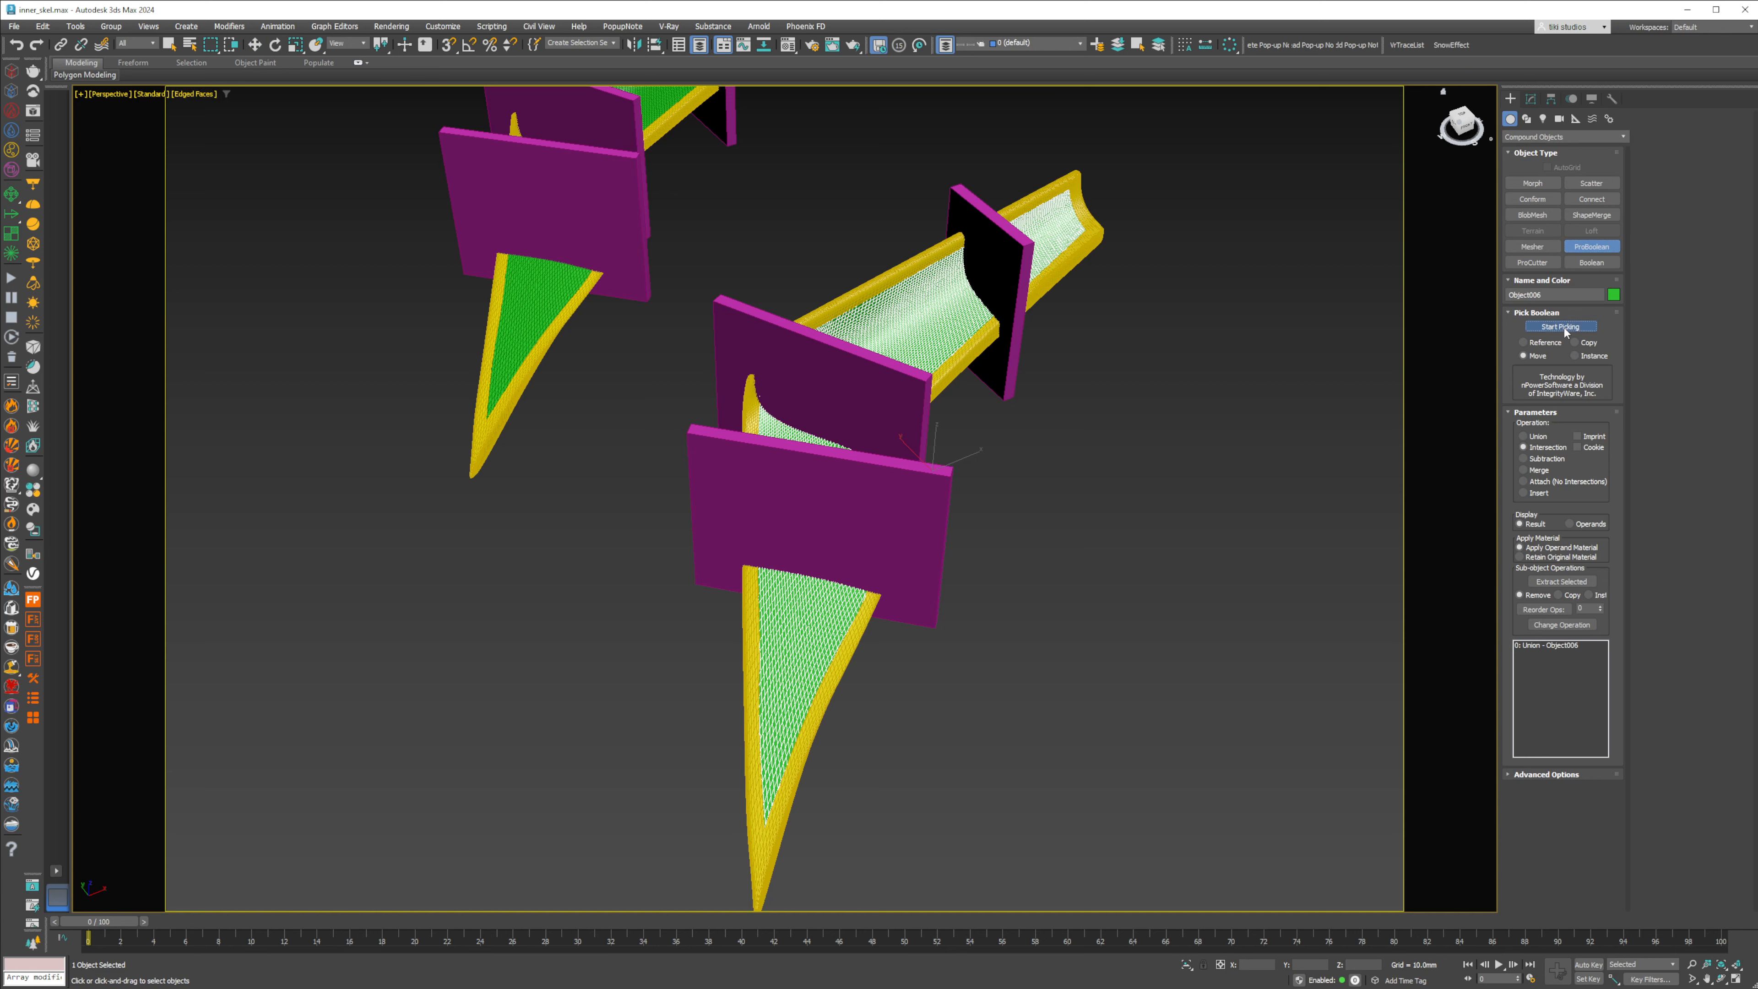
pyautogui.click(1562, 326)
pyautogui.click(1029, 379)
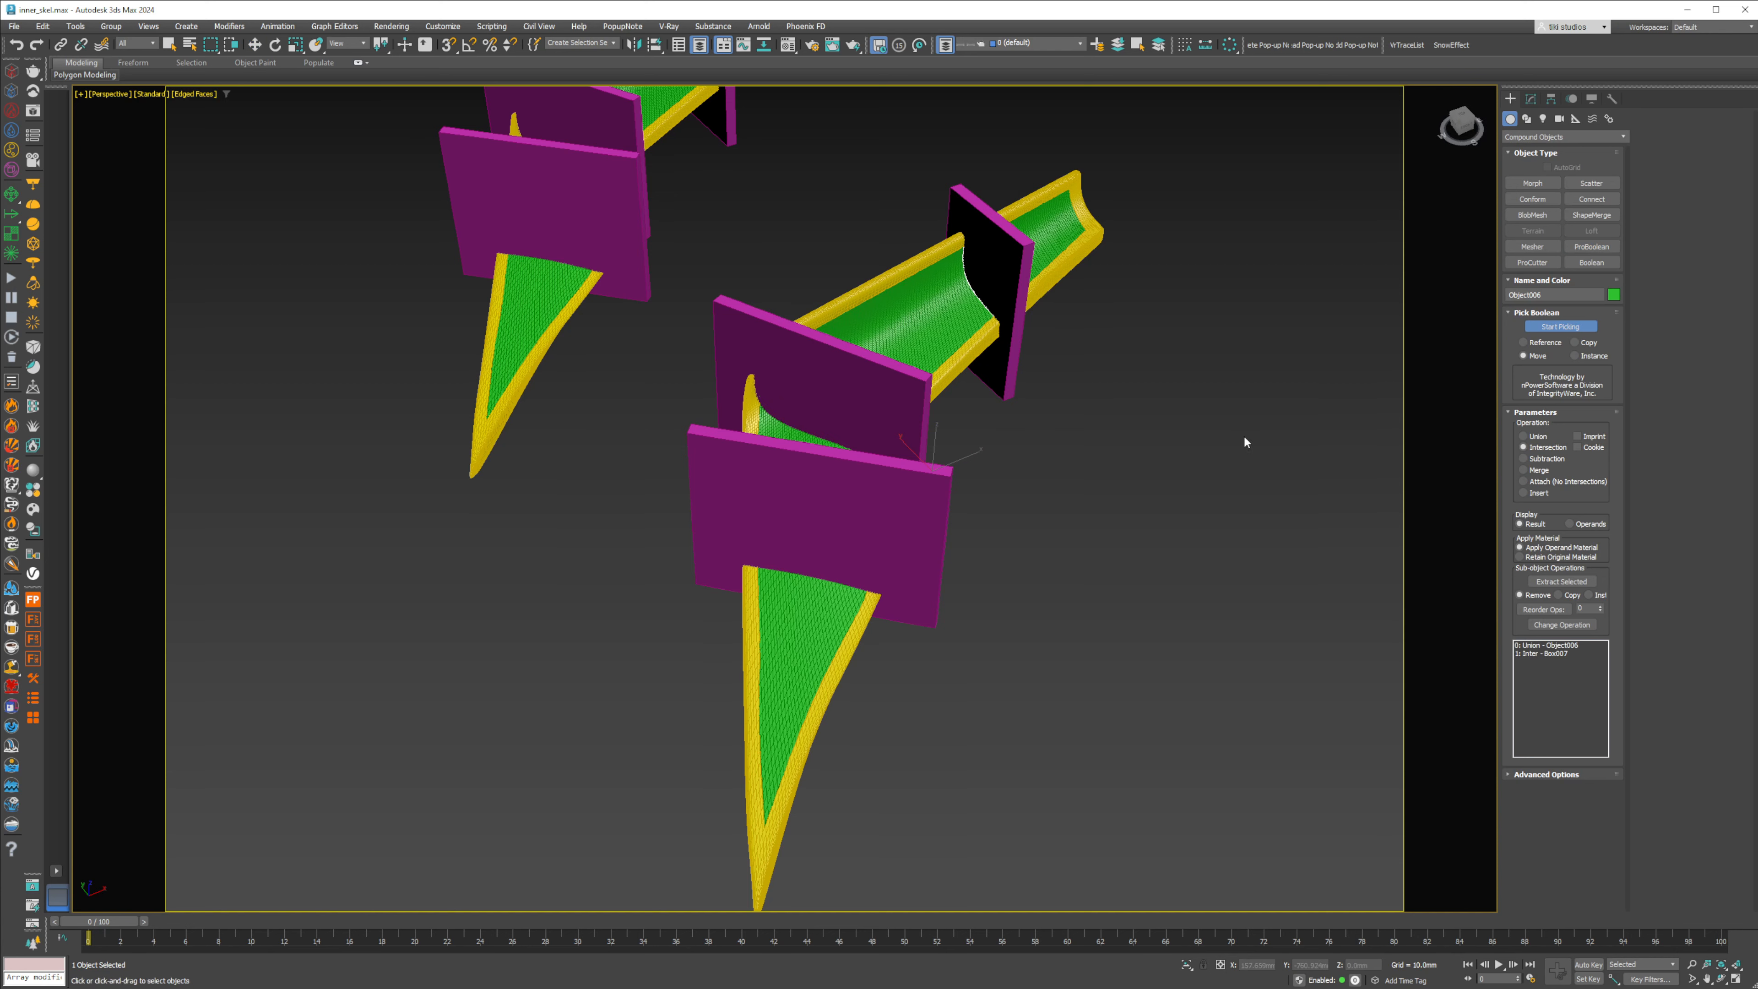
pyautogui.press('w')
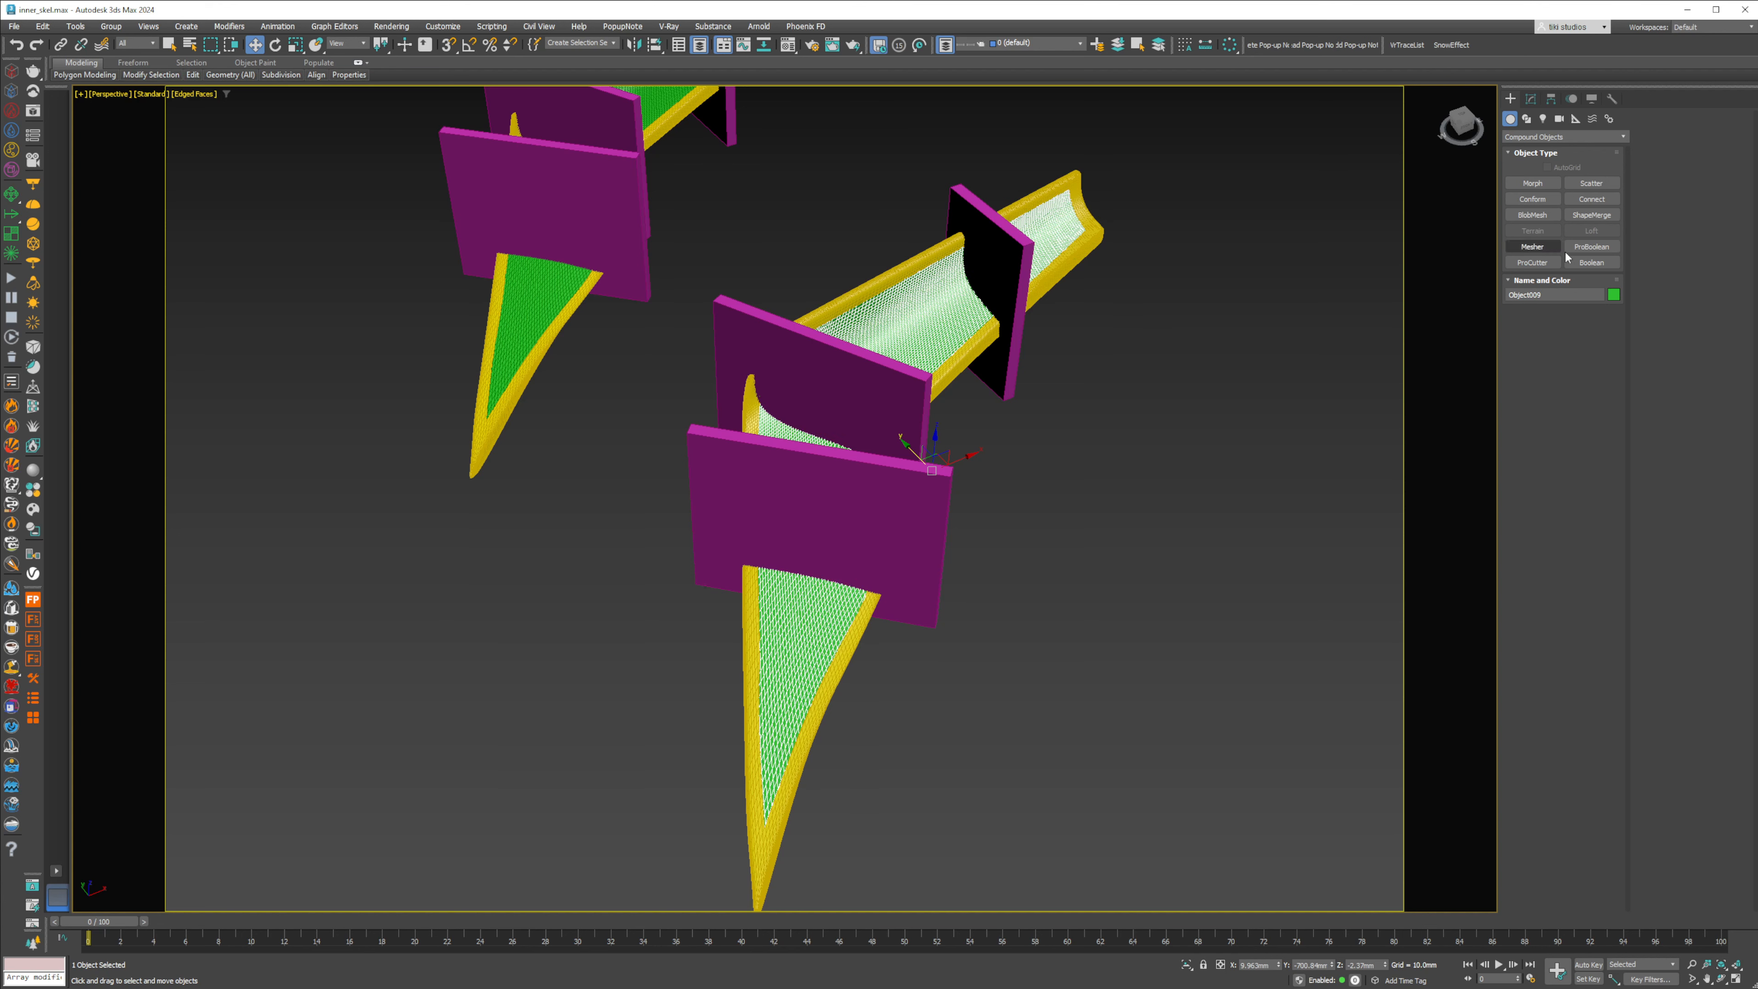
# Step: Intersect the two remaining green body copies with the middle box and the box nearest the tip using ProBoolean
pyautogui.click(1573, 249)
pyautogui.click(1553, 331)
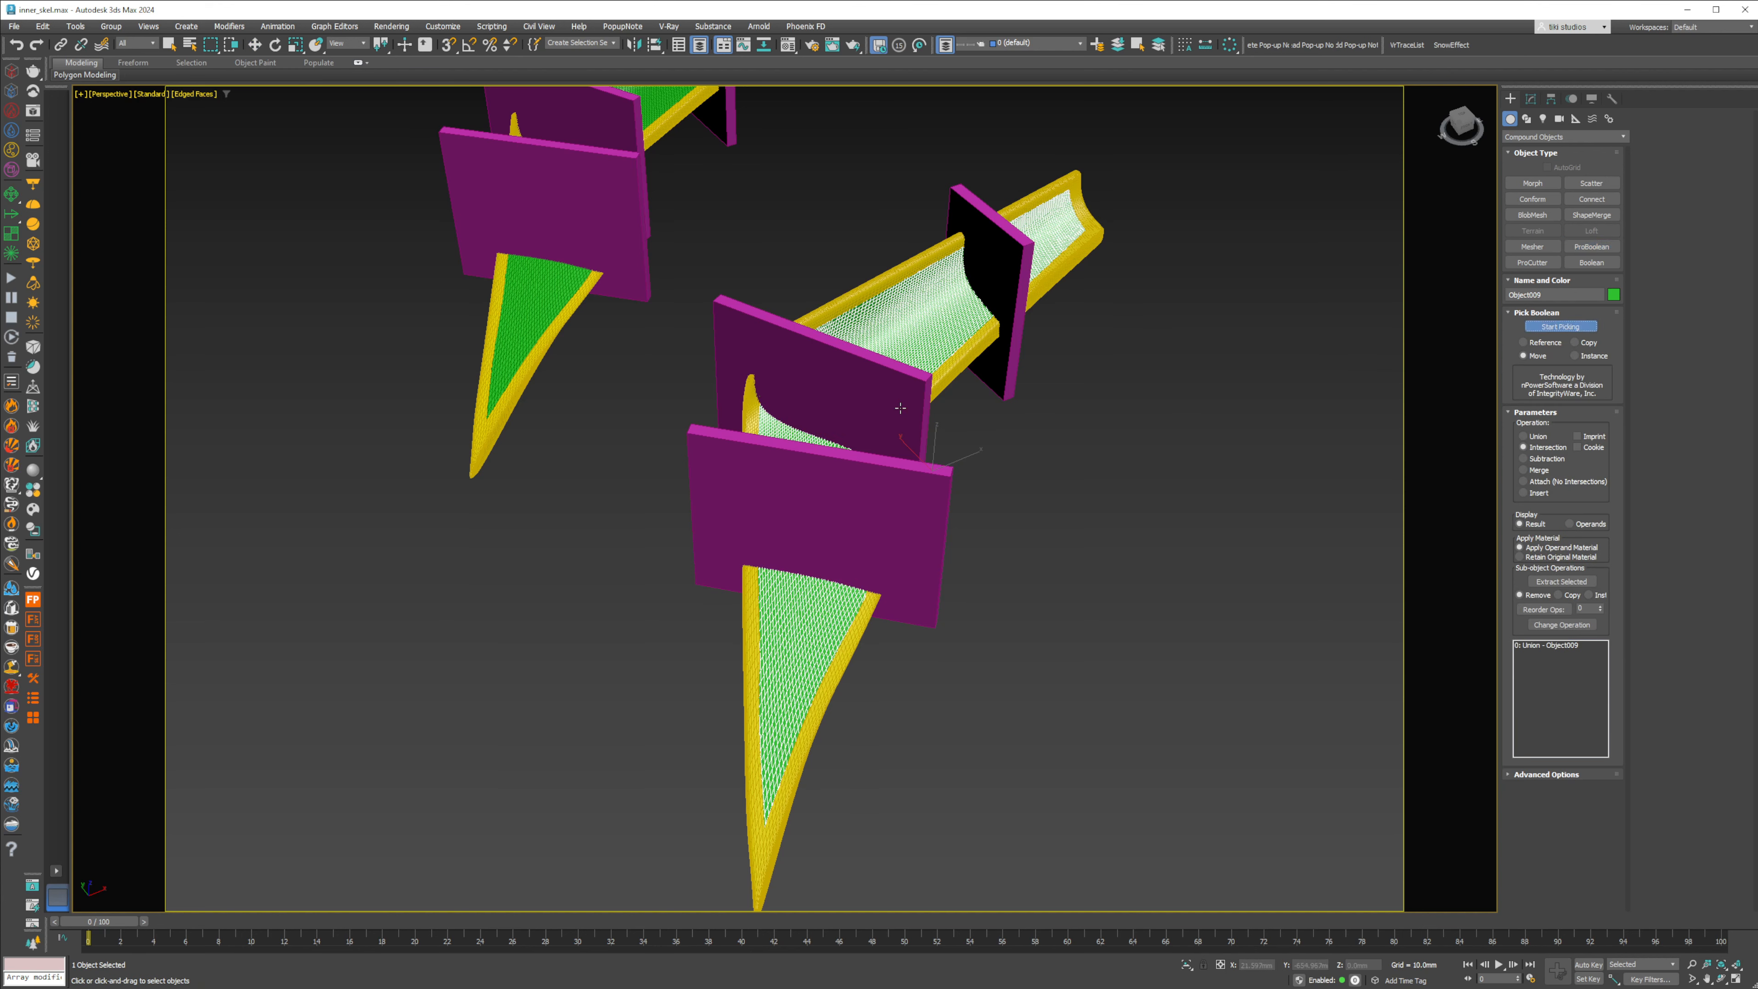
pyautogui.press('w')
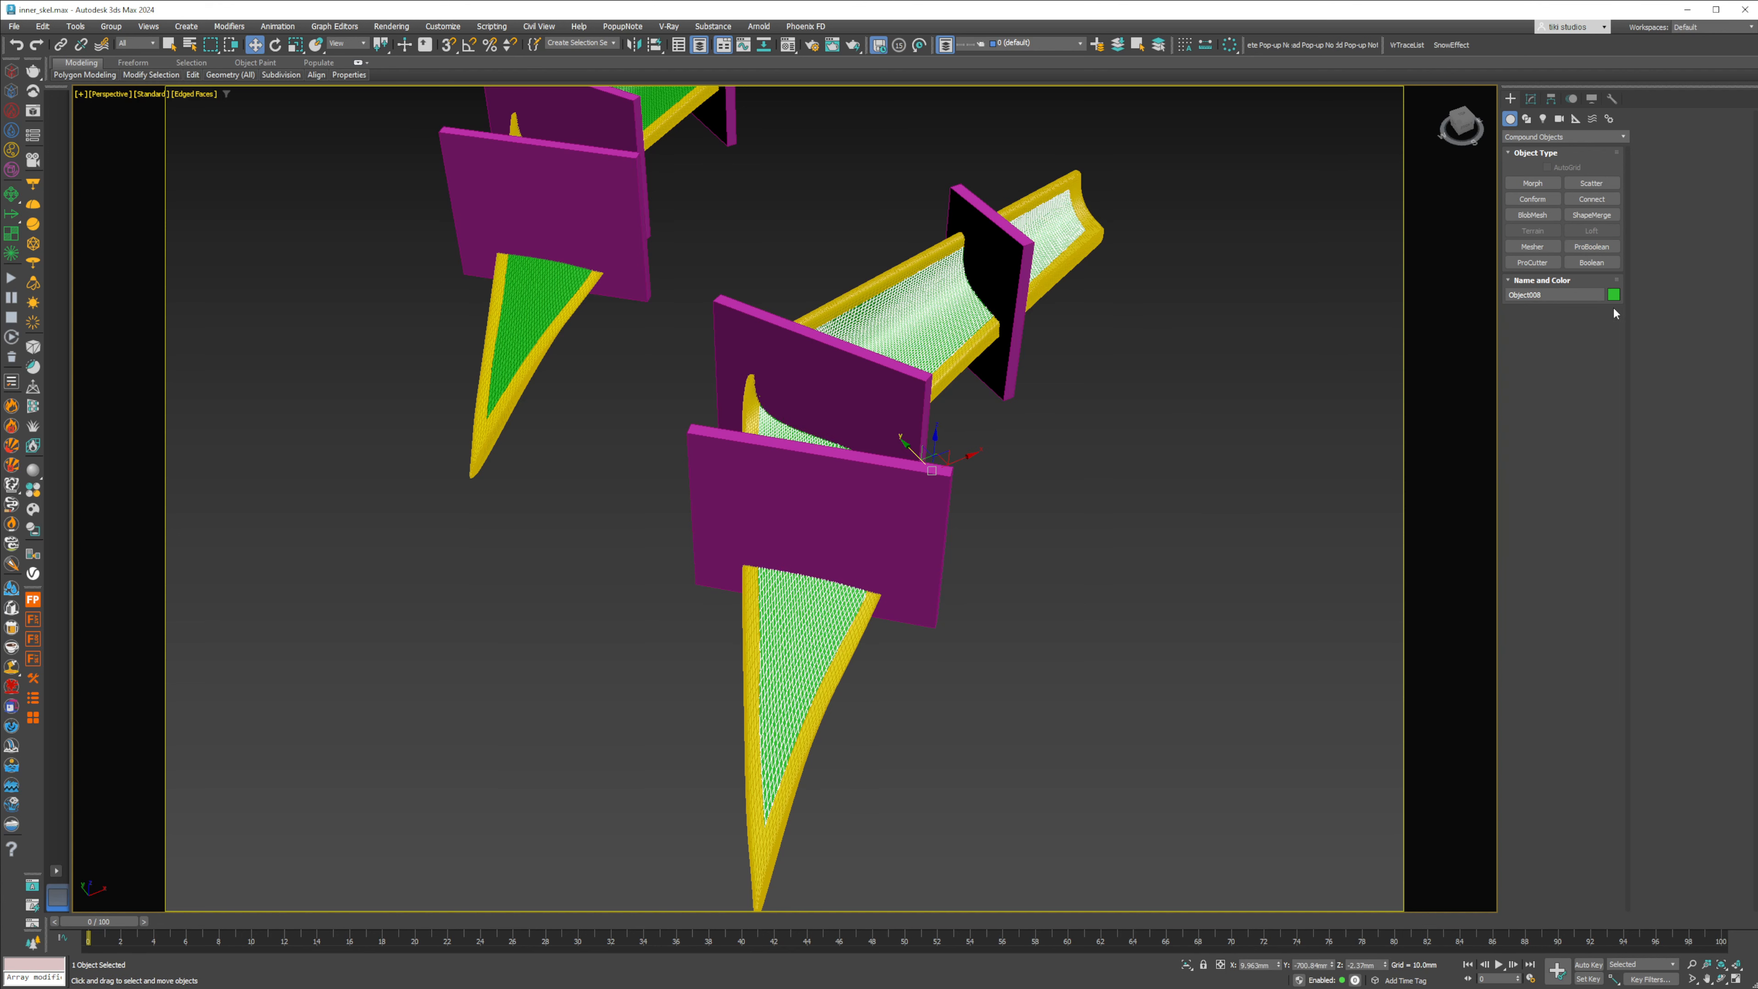
pyautogui.click(1603, 246)
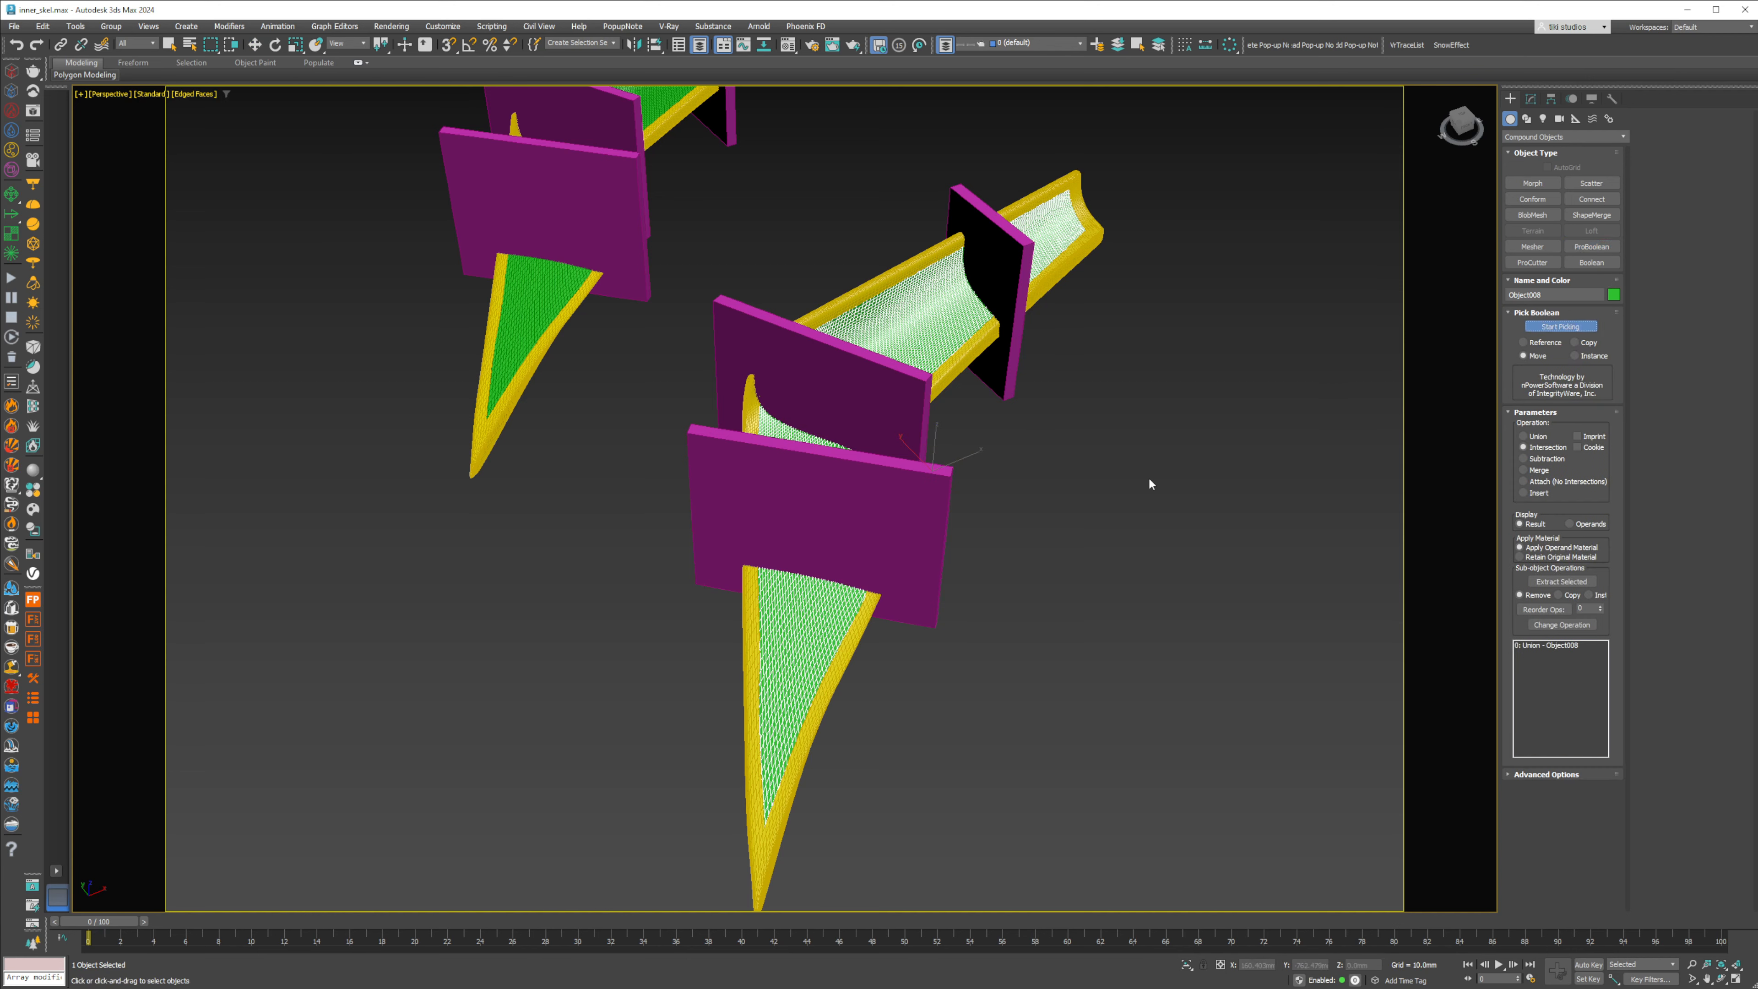
pyautogui.click(901, 582)
pyautogui.press('w')
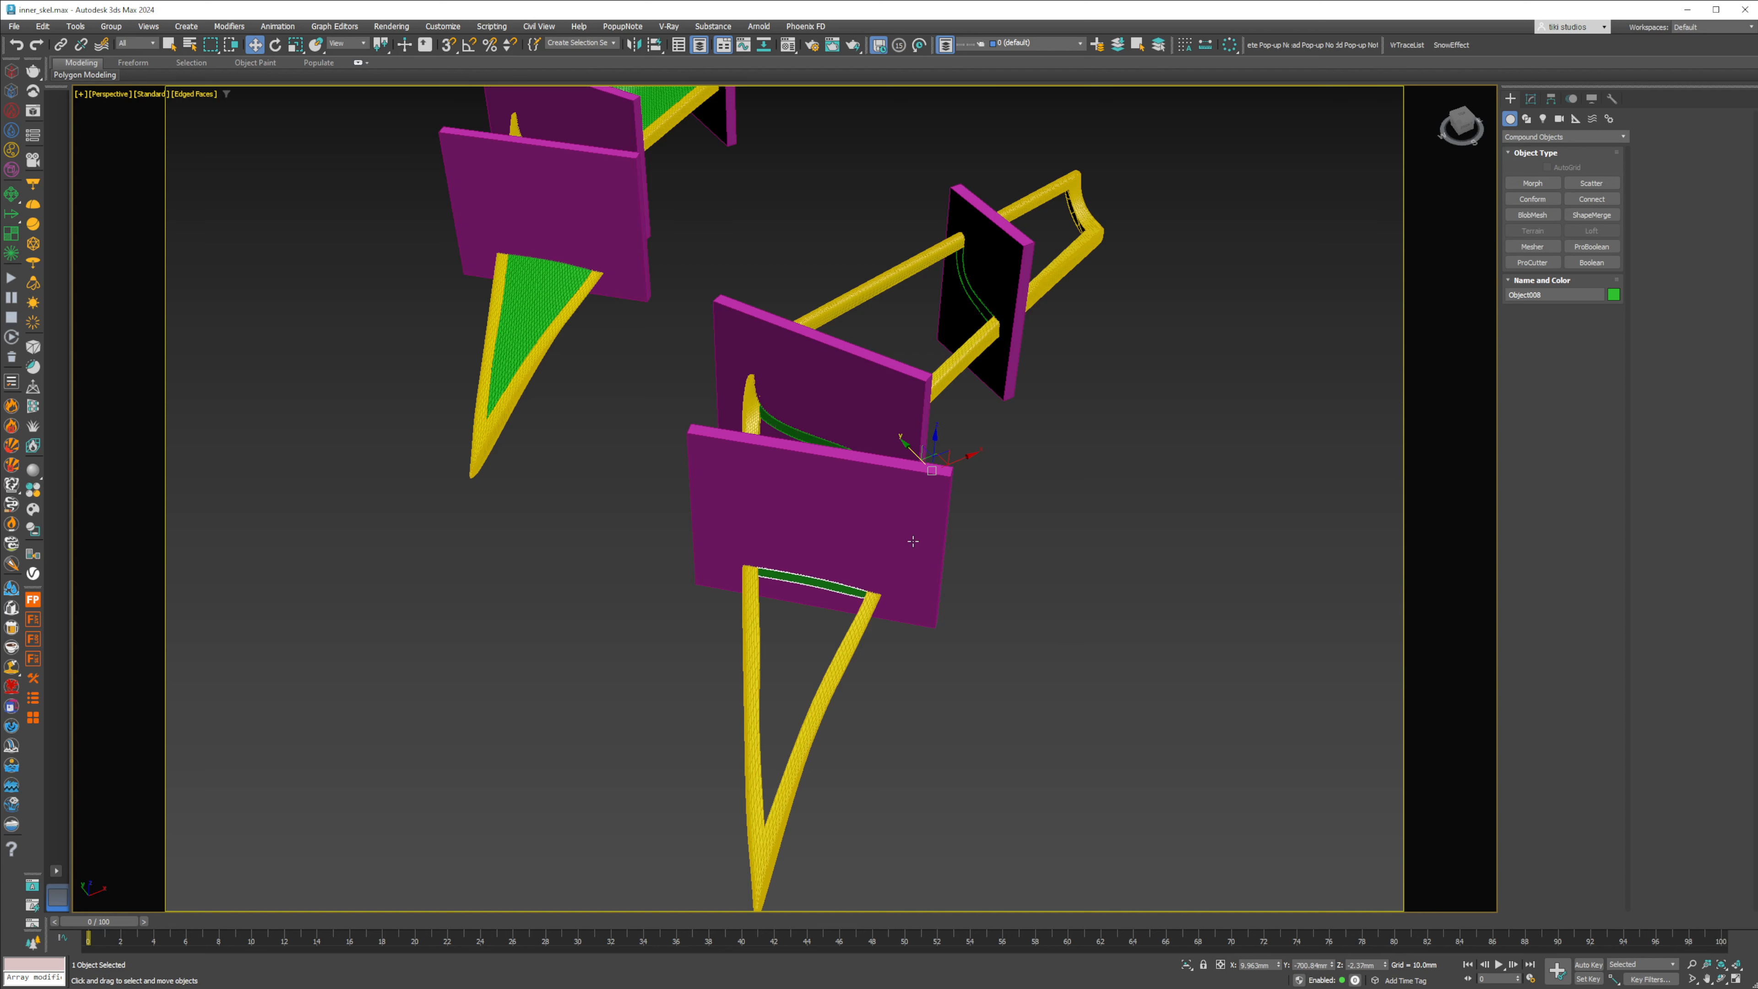
# Step: Delete the three leftover purple boxes around the copied yellow rim
pyautogui.click(896, 364)
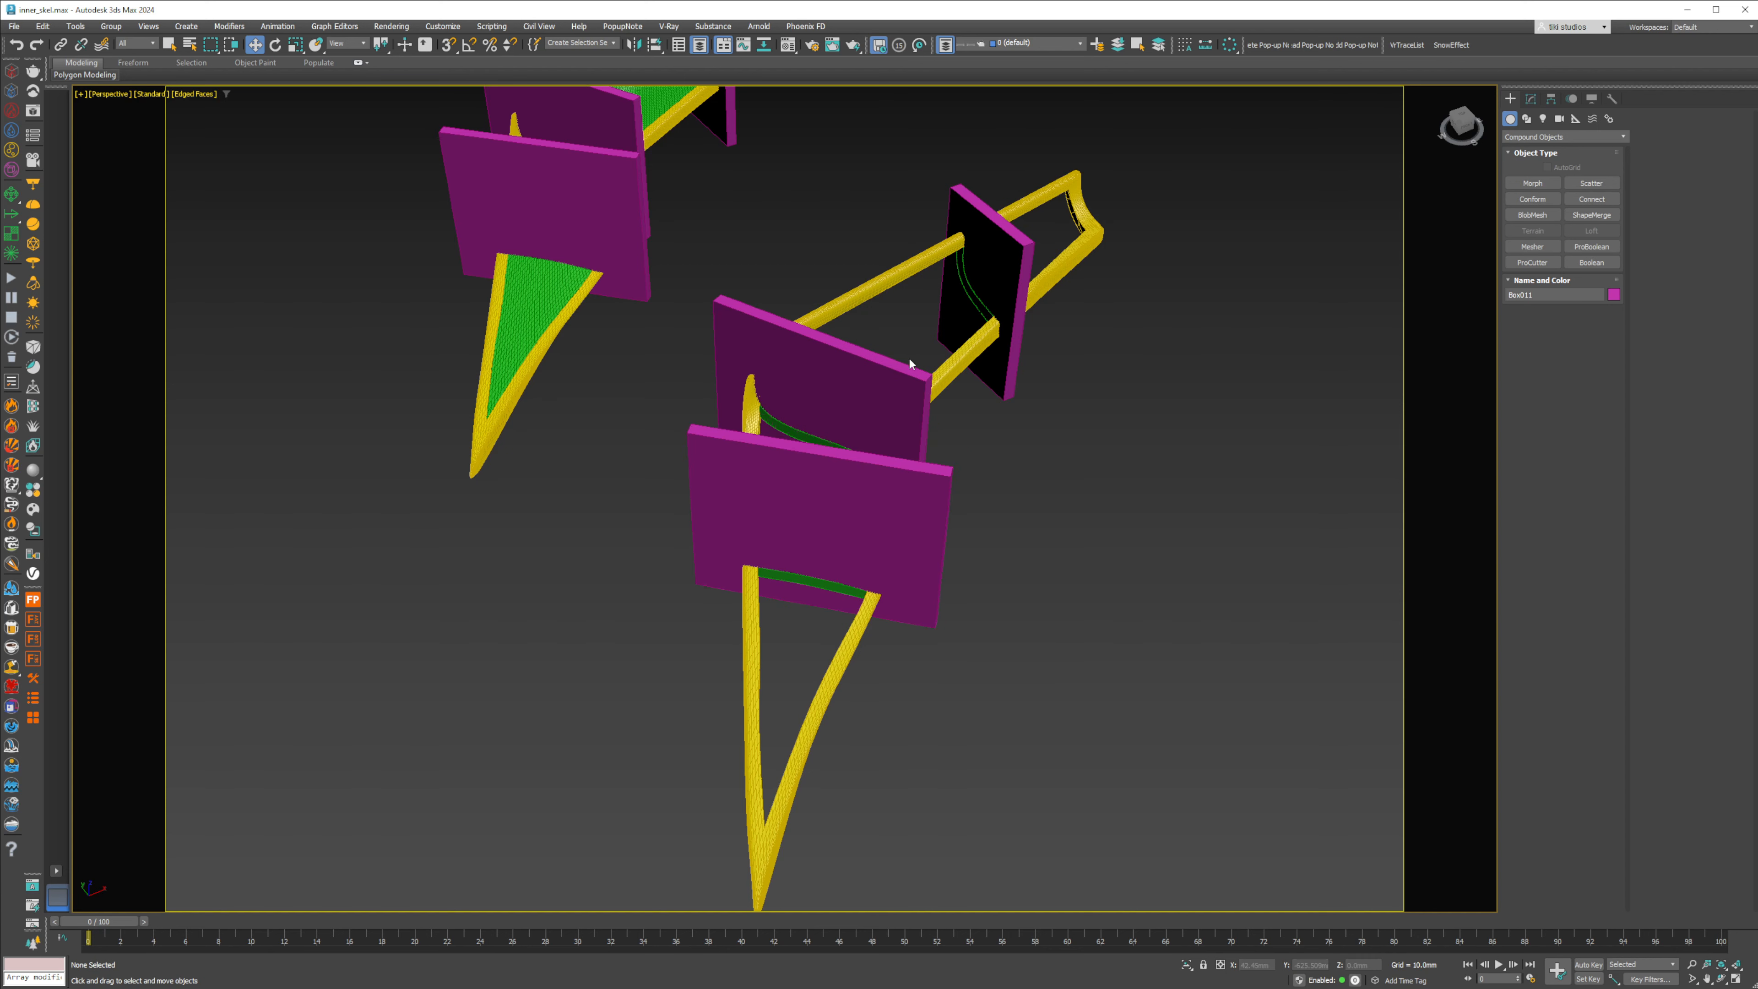
pyautogui.press('Delete')
pyautogui.click(980, 275)
pyautogui.press('Delete')
pyautogui.click(863, 491)
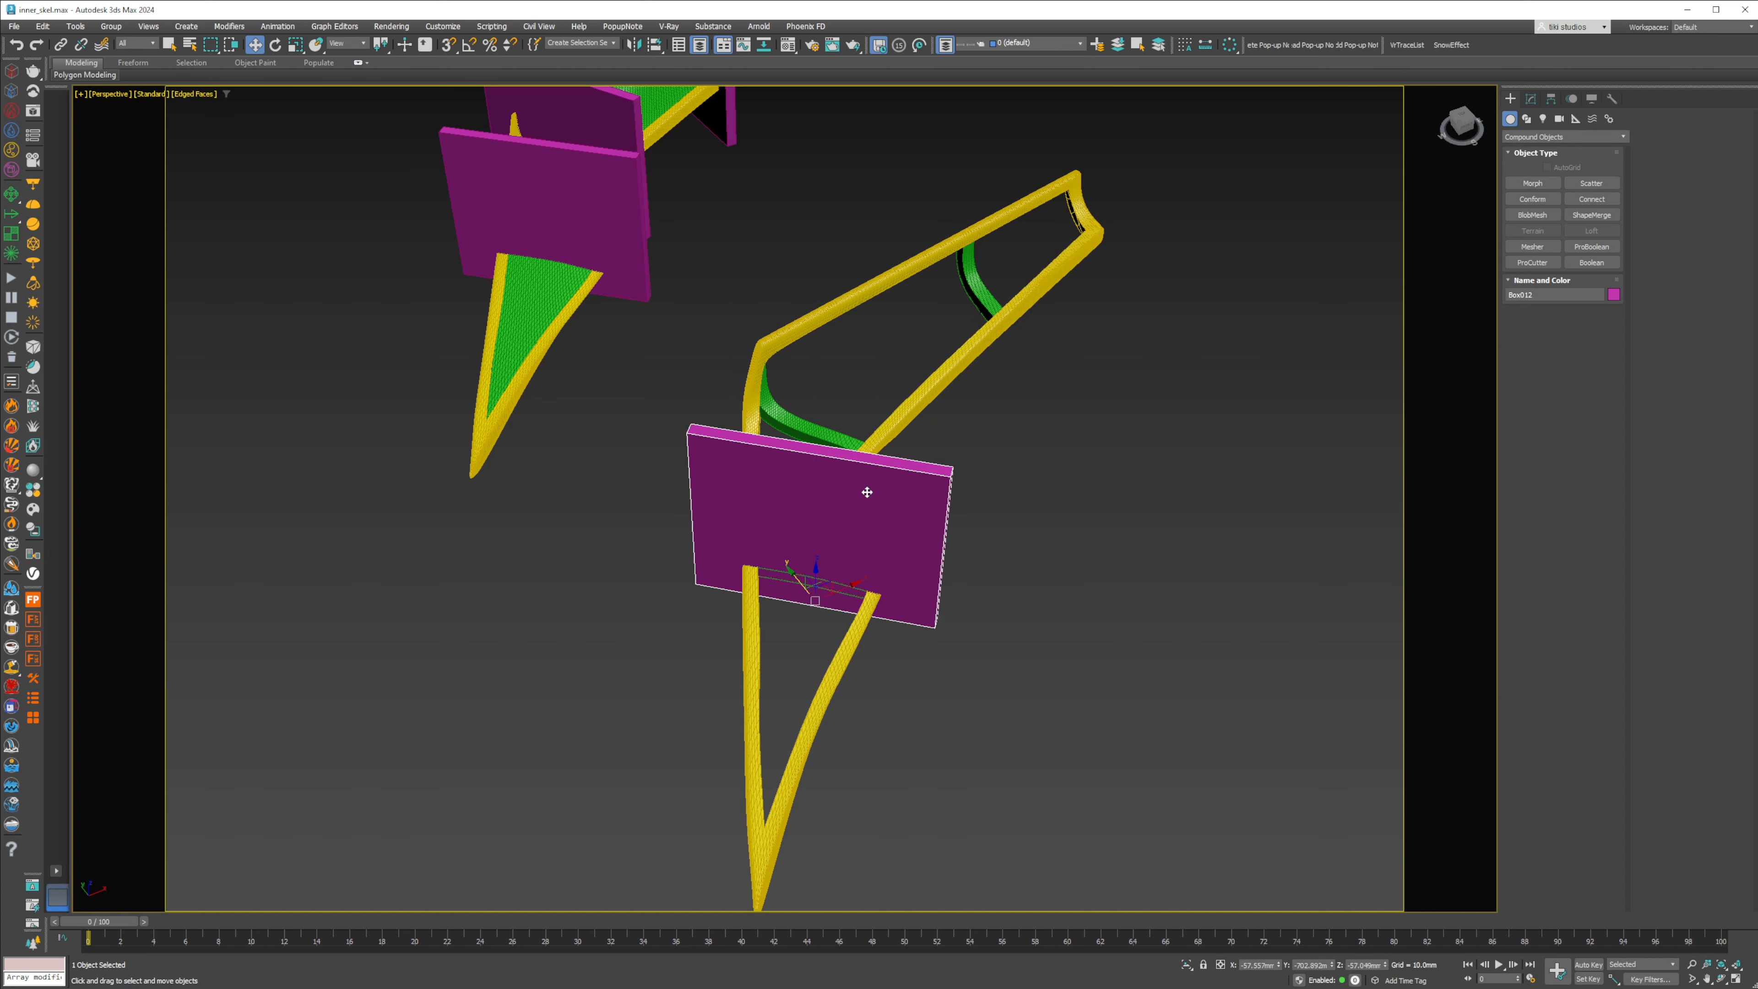
pyautogui.press('Delete')
# Step: Inspect the yellow rim and its three green cross ribs from several angles, with and without edged faces
pyautogui.click(817, 559)
pyautogui.press('F4')
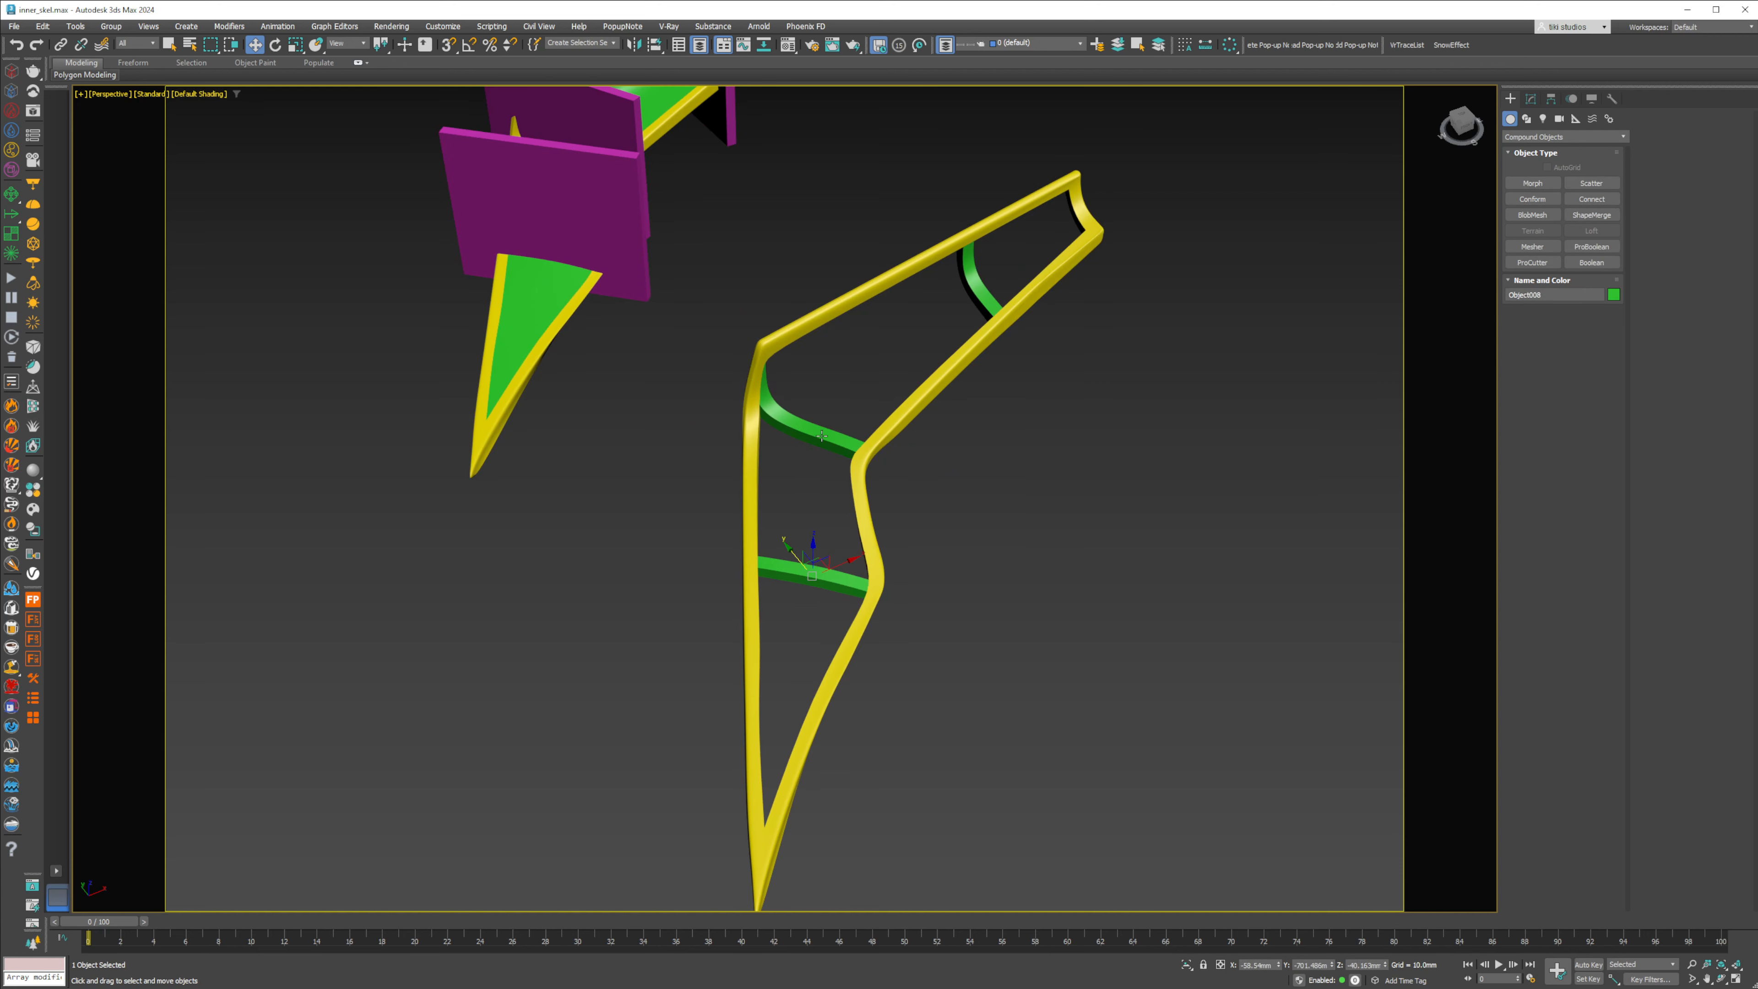
pyautogui.click(969, 302)
pyautogui.press('F4')
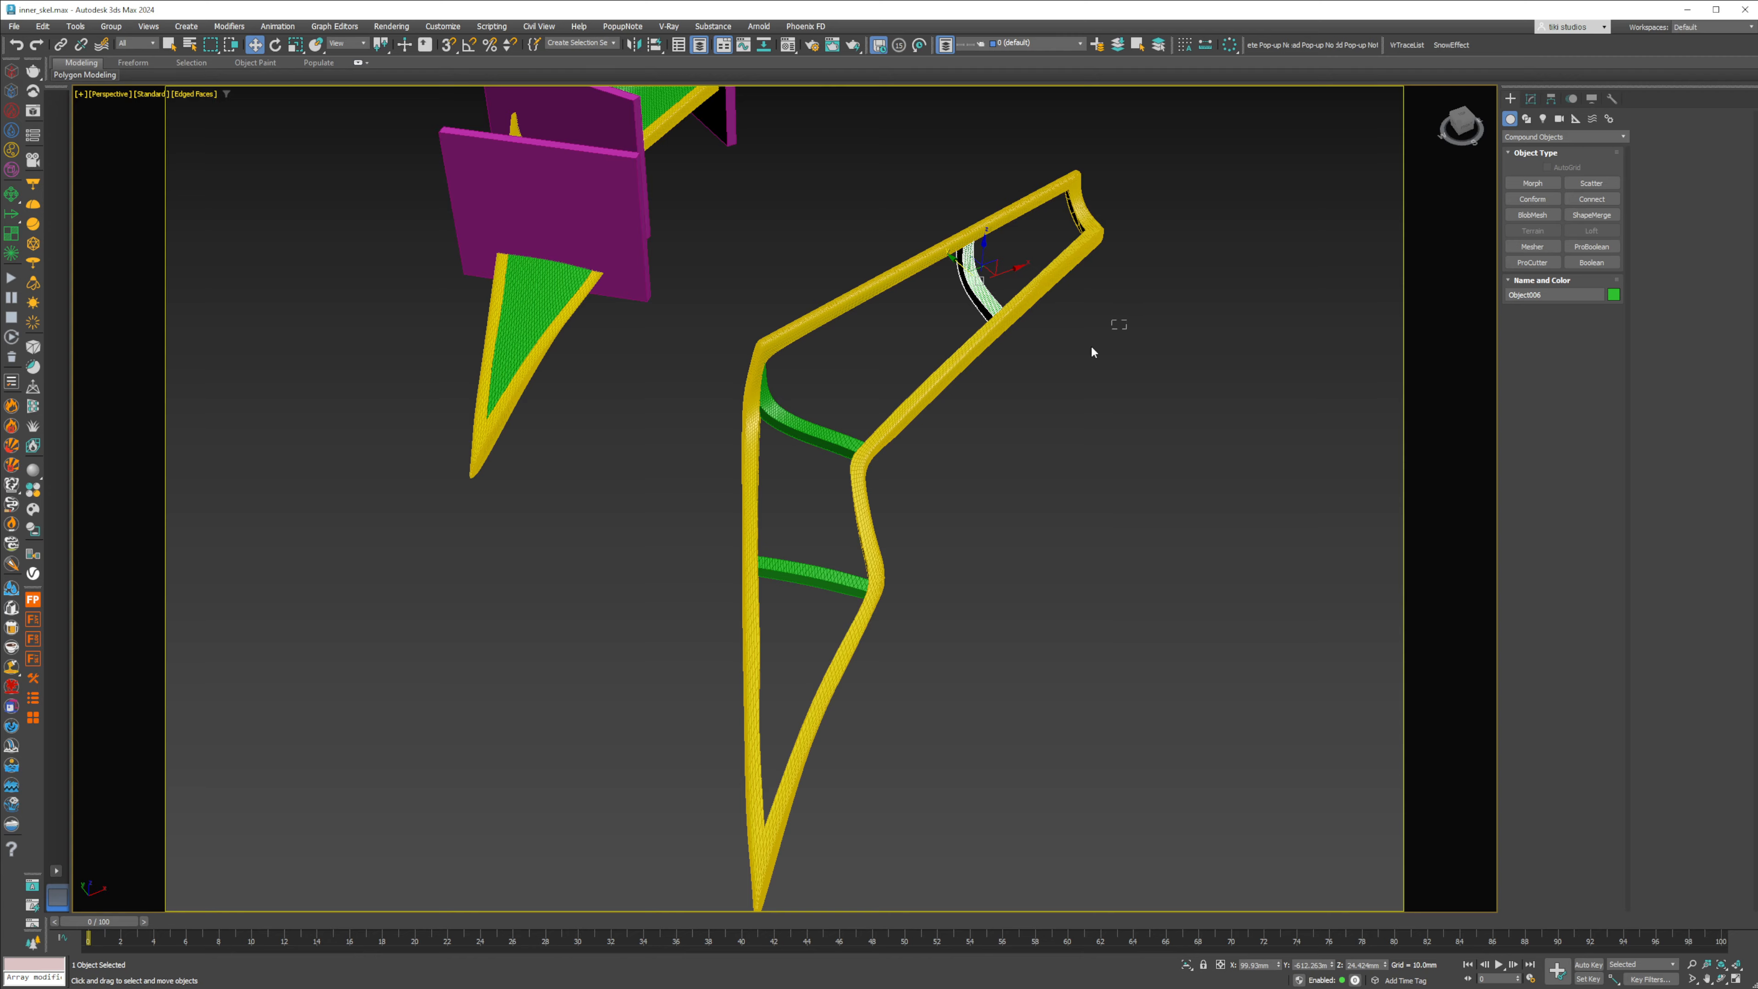
pyautogui.moveTo(1091, 347); pyautogui.dragTo(830, 666)
pyautogui.moveTo(797, 554)
pyautogui.keyDown('alt'); pyautogui.mouseDown(button='middle')
pyautogui.moveTo(874, 492)
pyautogui.moveTo(886, 433)
pyautogui.moveTo(868, 446)
pyautogui.moveTo(911, 459)
pyautogui.moveTo(893, 416)
pyautogui.moveTo(780, 505)
pyautogui.moveTo(926, 495)
pyautogui.moveTo(886, 452)
pyautogui.moveTo(832, 452)
pyautogui.moveTo(930, 494)
pyautogui.moveTo(1060, 444)
pyautogui.moveTo(1152, 442)
pyautogui.moveTo(1095, 330)
pyautogui.moveTo(1207, 402)
pyautogui.moveTo(1267, 414)
pyautogui.moveTo(1095, 452)
pyautogui.moveTo(1110, 472)
pyautogui.moveTo(1103, 428)
pyautogui.moveTo(795, 601)
pyautogui.moveTo(696, 597)
pyautogui.moveTo(806, 626)
pyautogui.moveTo(783, 559)
pyautogui.moveTo(734, 573)
pyautogui.mouseUp(button='middle'); pyautogui.keyUp('alt')
pyautogui.scroll(3, 868, 445)
pyautogui.press('F4')
pyautogui.scroll(-6, 779, 504)
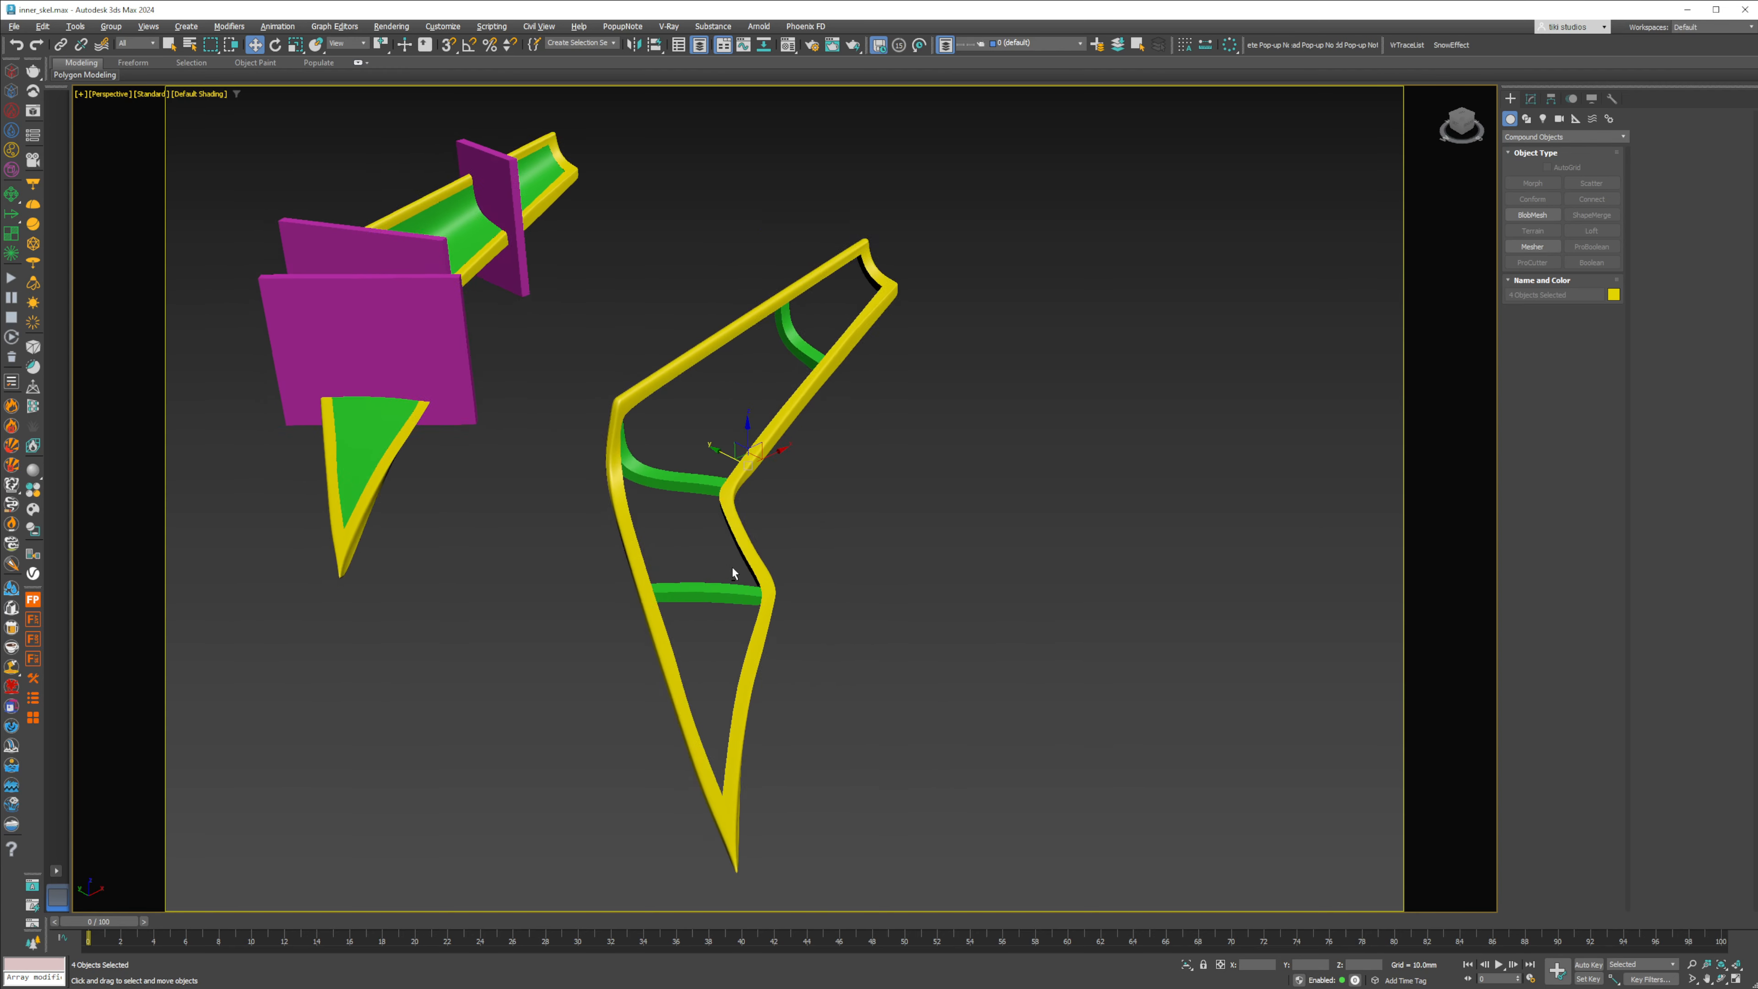
pyautogui.scroll(-3, 741, 541)
pyautogui.keyDown('alt'); pyautogui.moveTo(767, 483); pyautogui.dragTo(826, 526, button='middle'); pyautogui.keyUp('alt')
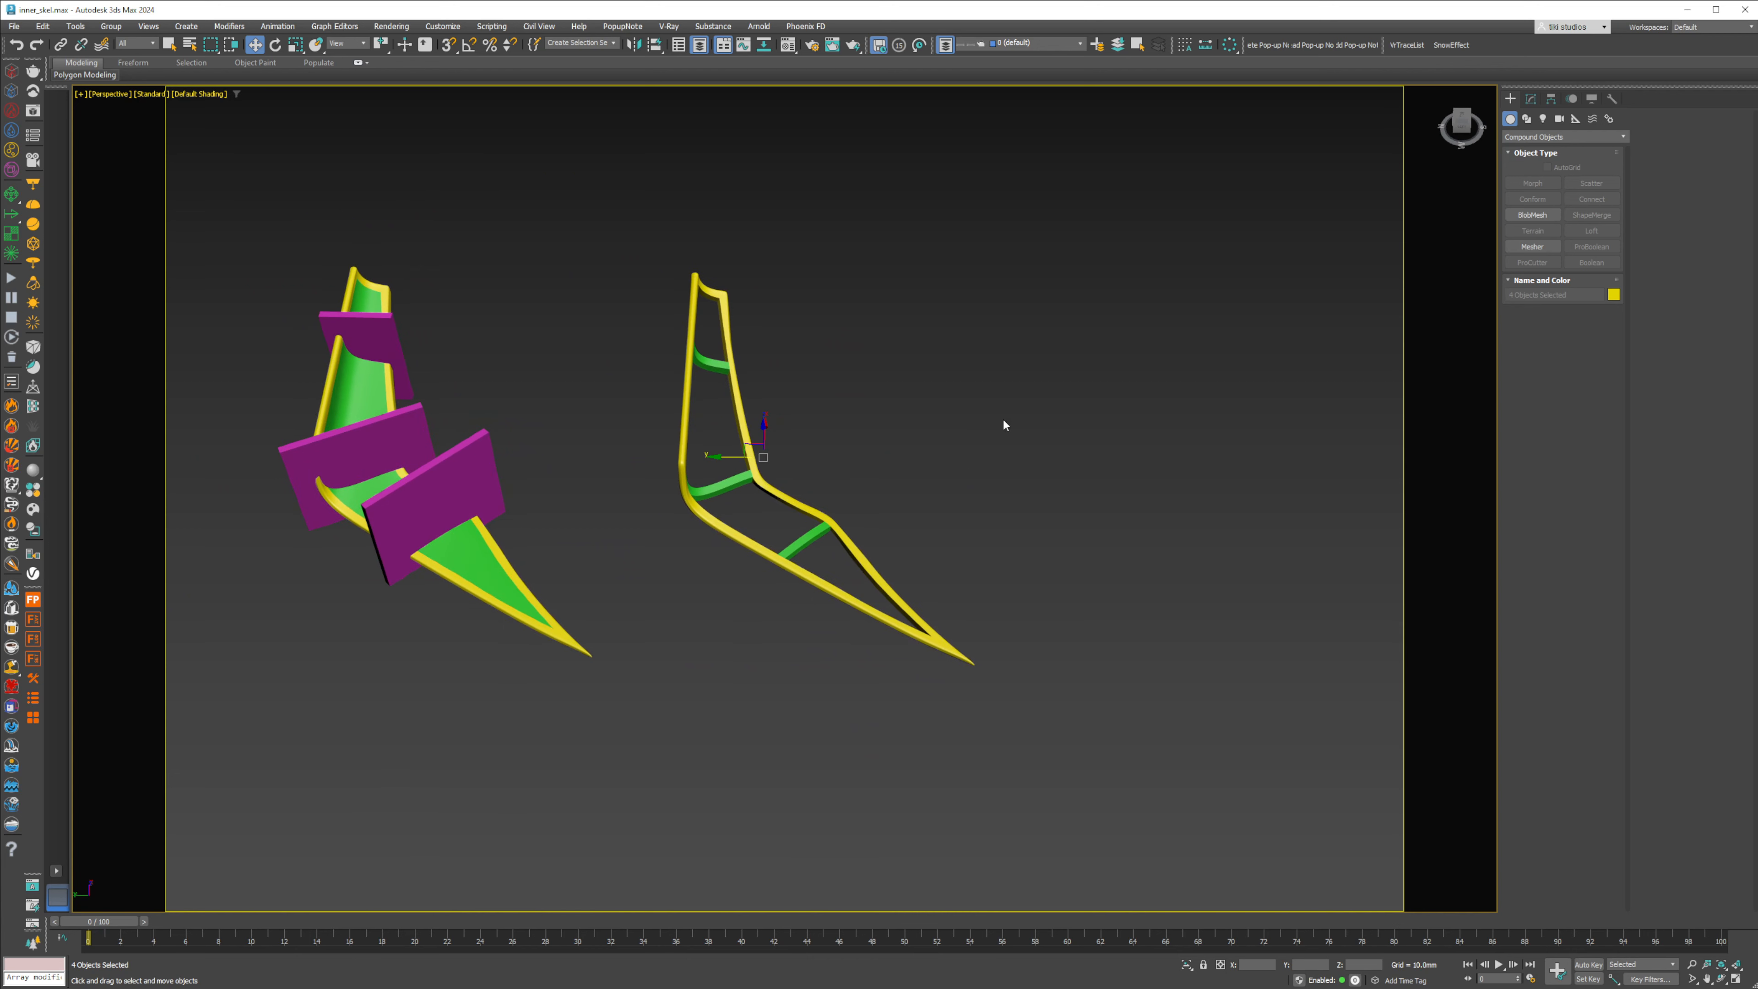
# Step: Show edged faces and select the copied yellow rim together with its three green cross ribs
pyautogui.click(1001, 392)
pyautogui.press('F4')
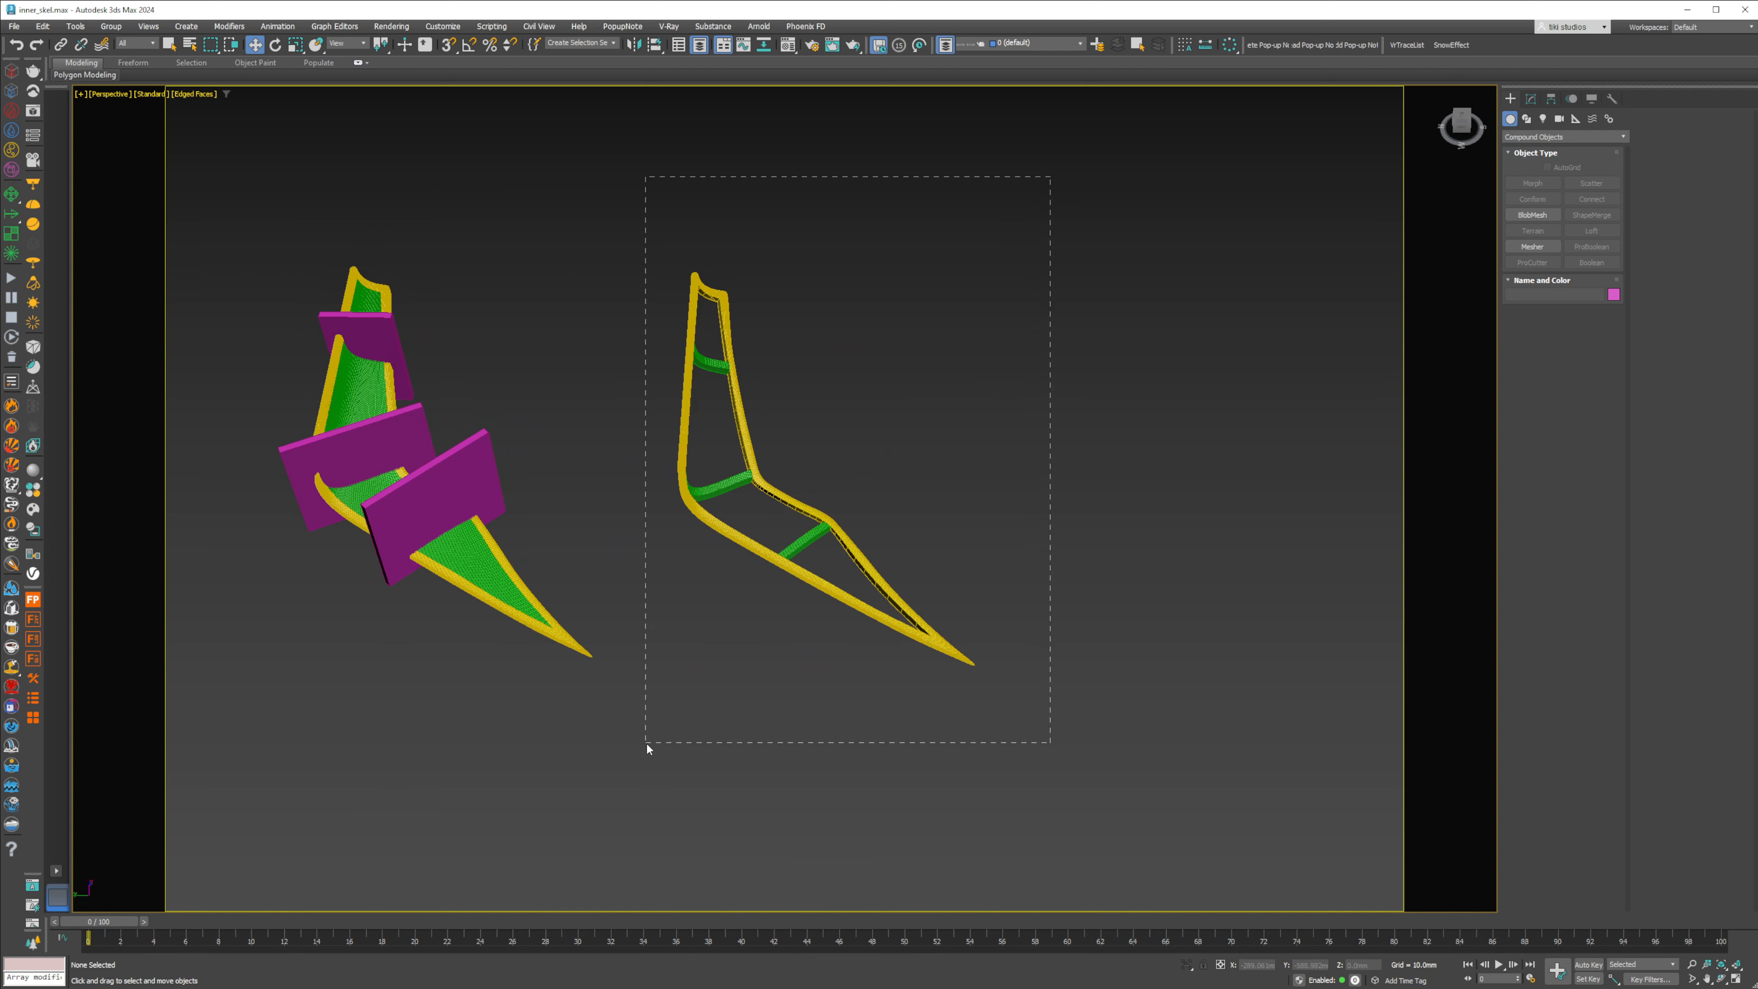
pyautogui.moveTo(647, 744); pyautogui.dragTo(646, 741)
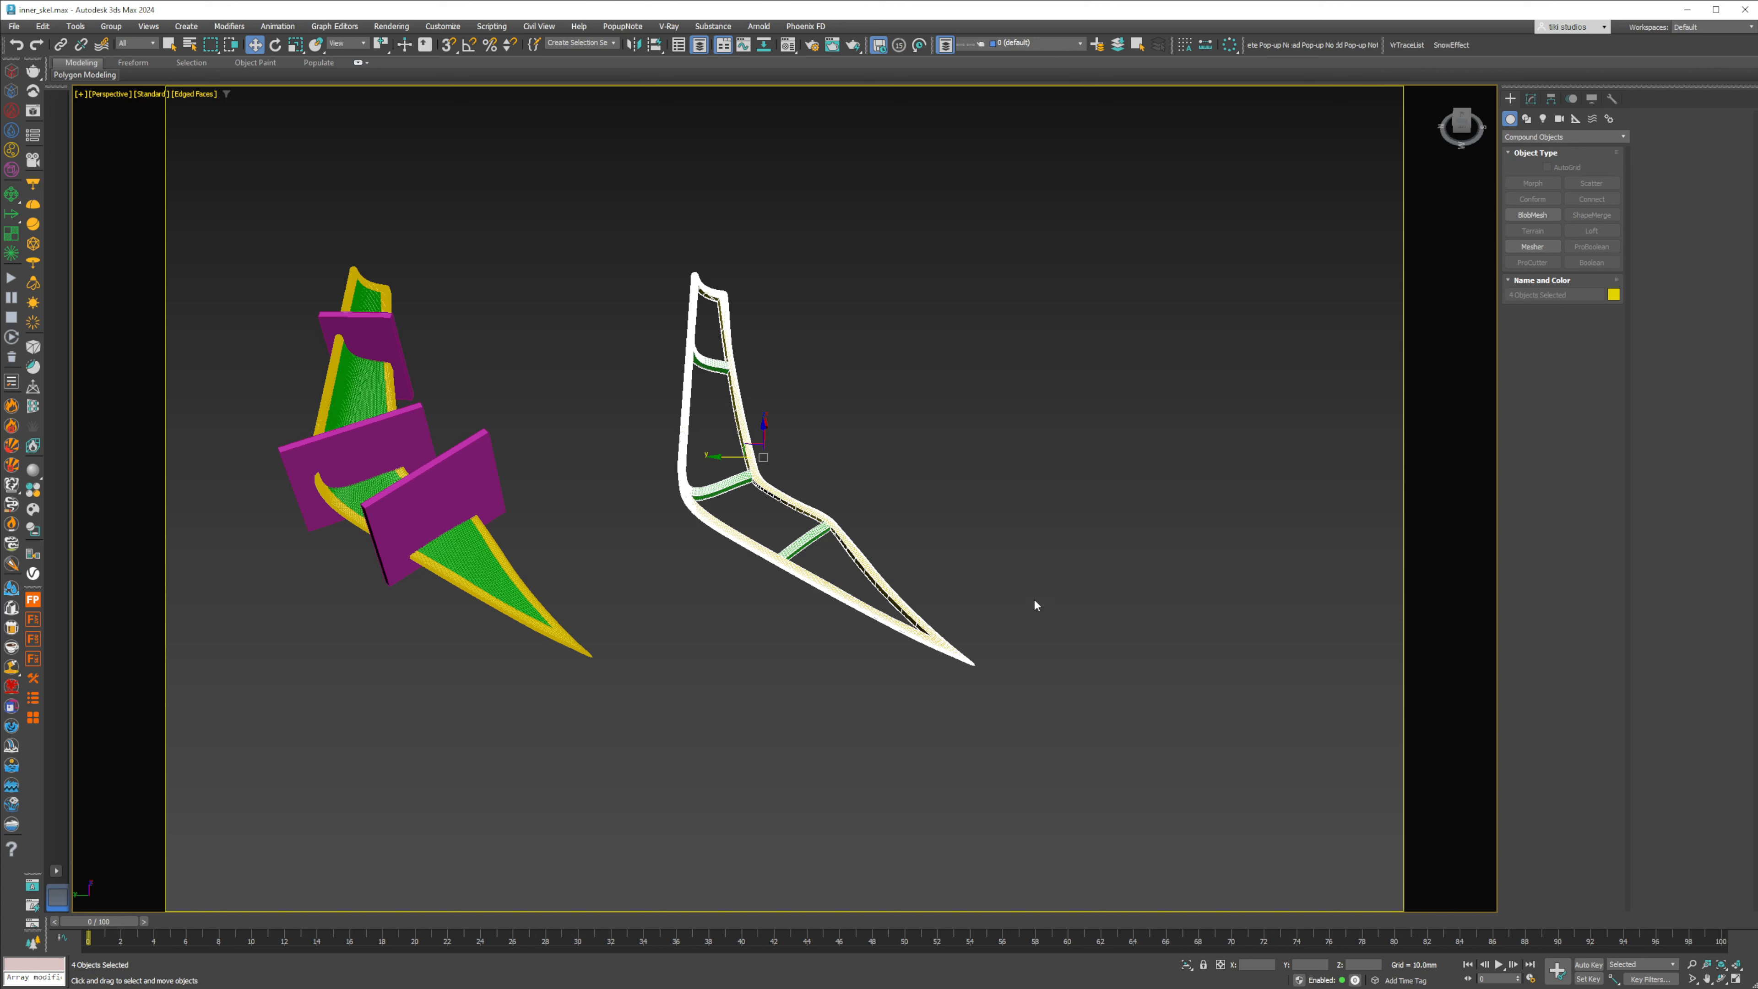